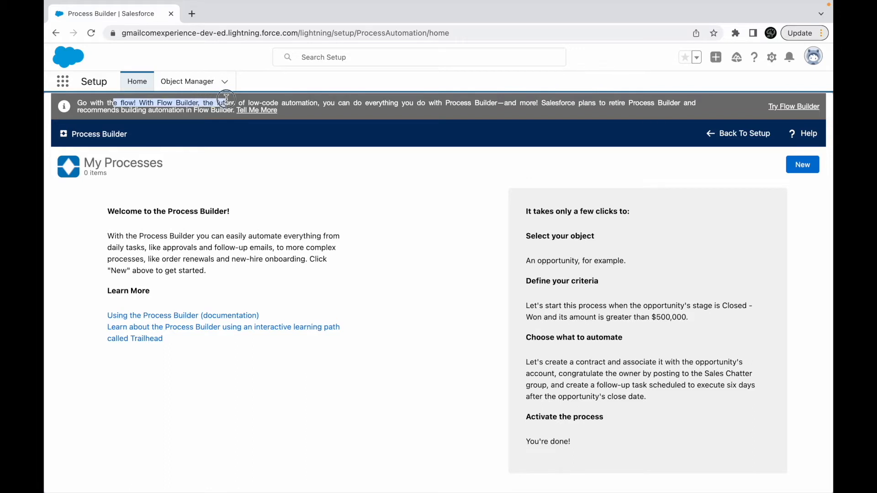
- Read the Flow Builder retirement notice and the Process Builder welcome text on the My Processes page
drag(383, 103, 434, 103)
double_click(464, 104)
click(511, 106)
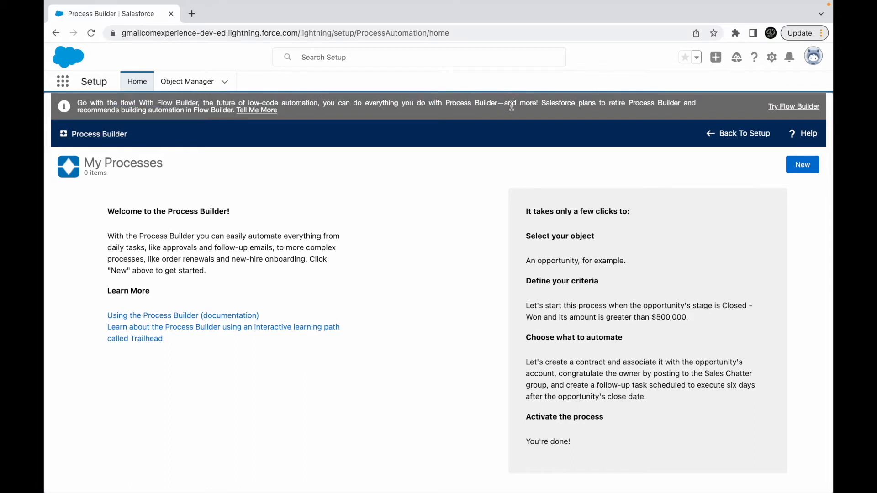
drag(582, 103, 680, 104)
drag(135, 110, 187, 110)
click(187, 110)
drag(138, 235, 323, 235)
click(271, 236)
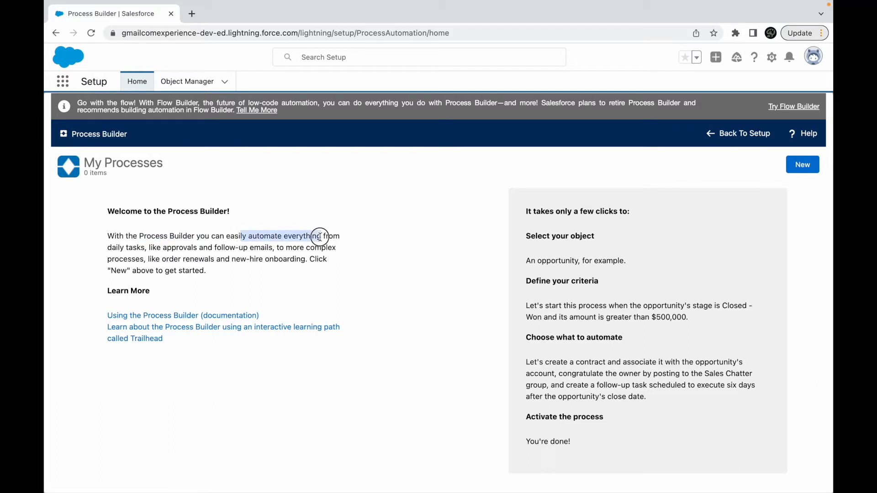
click(289, 270)
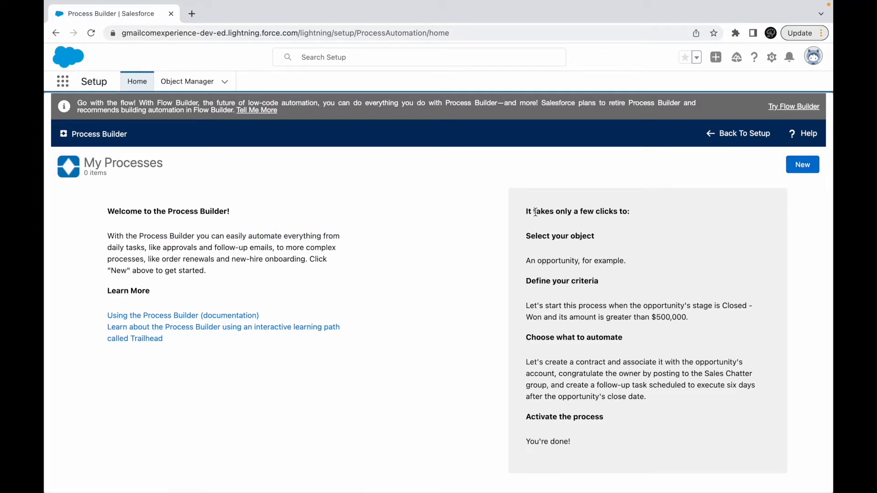
- Review the outlined stages for building a process, from selecting the object through criteria and automation to activation
drag(532, 211, 640, 215)
drag(555, 238, 597, 237)
click(543, 282)
drag(544, 282, 643, 286)
drag(546, 337, 644, 338)
drag(535, 416, 643, 419)
drag(535, 441, 618, 439)
click(618, 440)
drag(643, 306, 669, 317)
click(656, 338)
drag(579, 361, 618, 362)
click(652, 363)
- Start a new process and choose to continue in Process Builder instead of Flow Builder
click(804, 163)
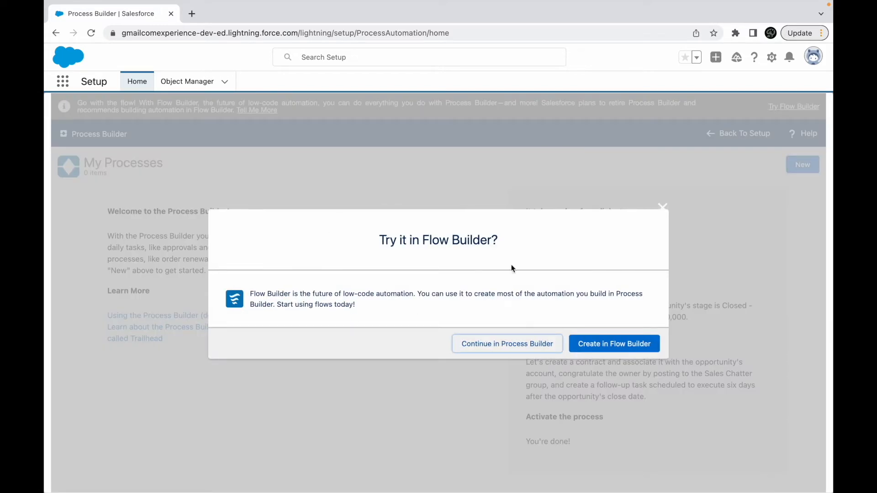
drag(392, 241, 527, 243)
click(481, 277)
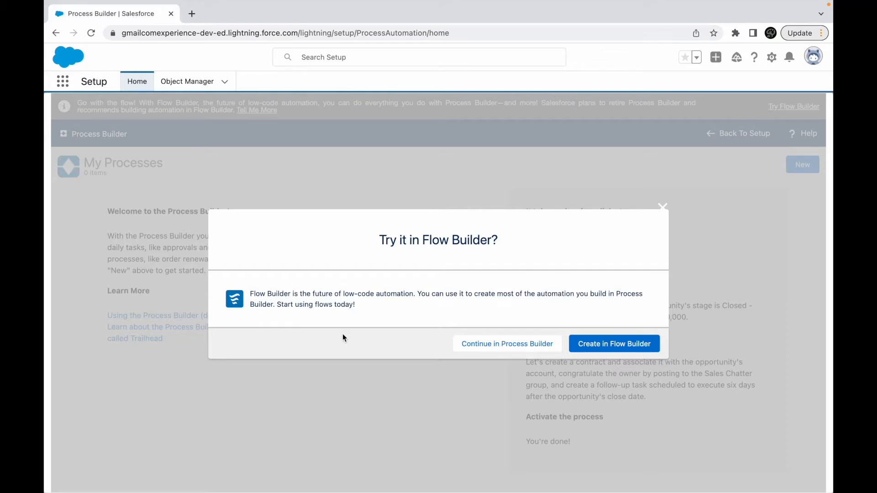
click(490, 348)
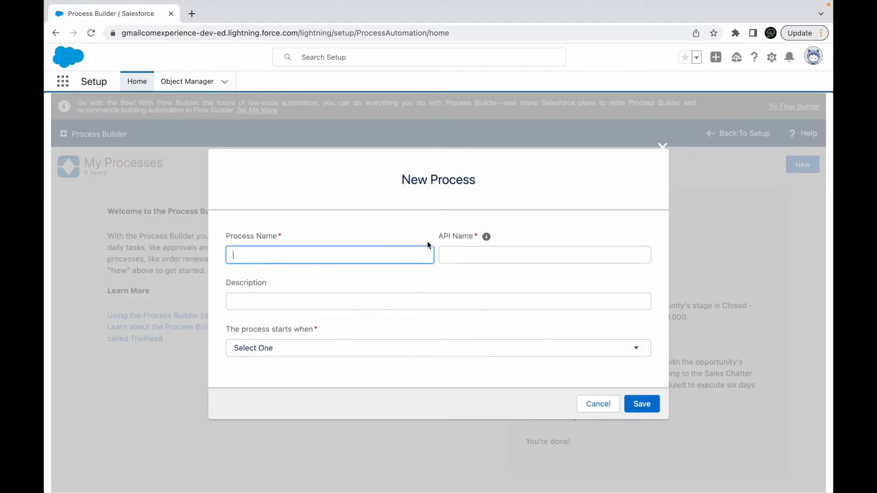
- Switch to the Keynote presentation and read the three conditions under which a process starts
key(ctrl+Up)
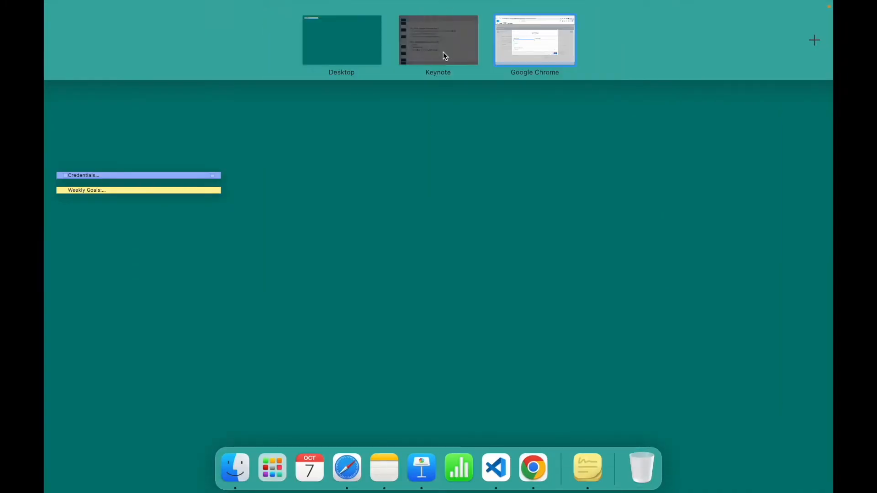
click(443, 52)
drag(193, 131, 458, 130)
click(465, 131)
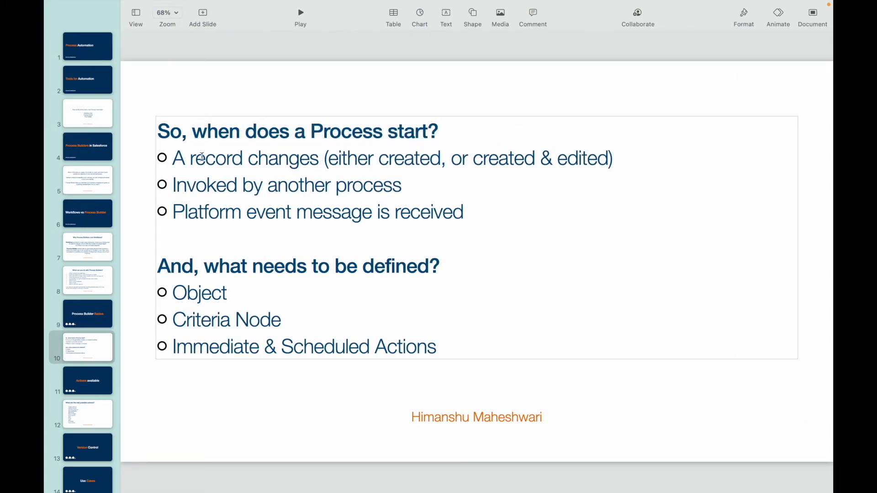
drag(193, 158, 304, 158)
double_click(409, 158)
click(574, 155)
drag(244, 185, 423, 183)
drag(247, 211, 476, 211)
click(497, 212)
- Examine the created and edited options of the record-change condition and the condition of being invoked by another process
drag(173, 158, 639, 150)
click(650, 154)
double_click(391, 159)
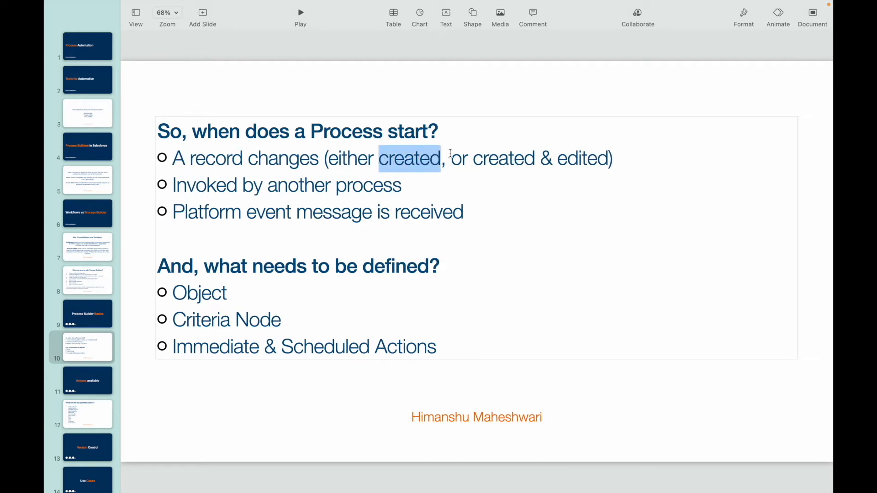
double_click(520, 158)
double_click(578, 158)
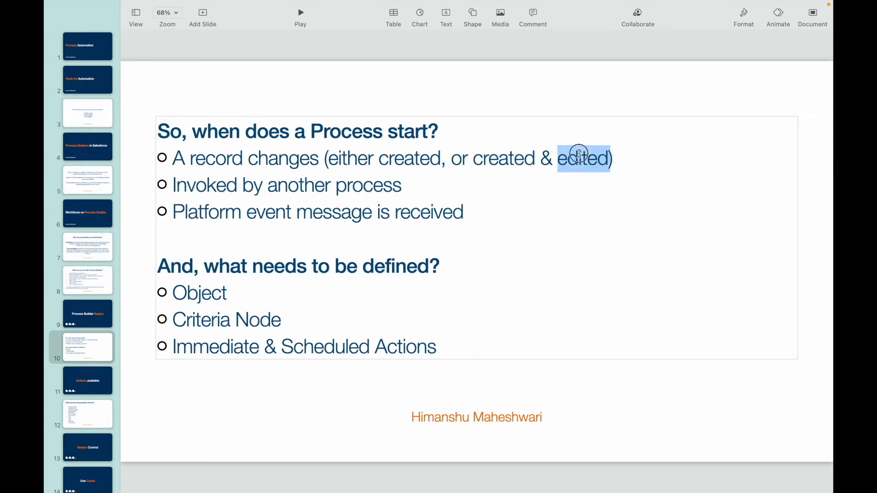
click(643, 161)
drag(173, 158, 320, 158)
drag(173, 185, 405, 187)
click(440, 189)
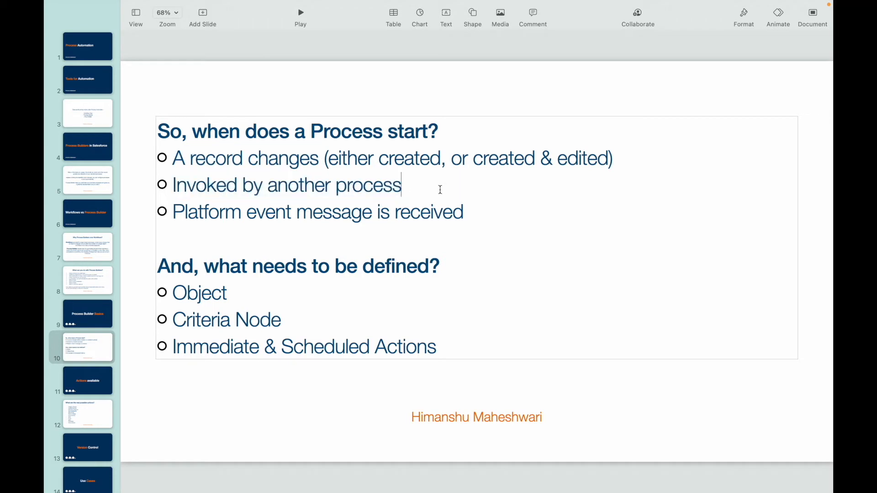
- Check the action of invoking a process on slide 8 against the "Invoked by another process" condition on slide 10
click(76, 270)
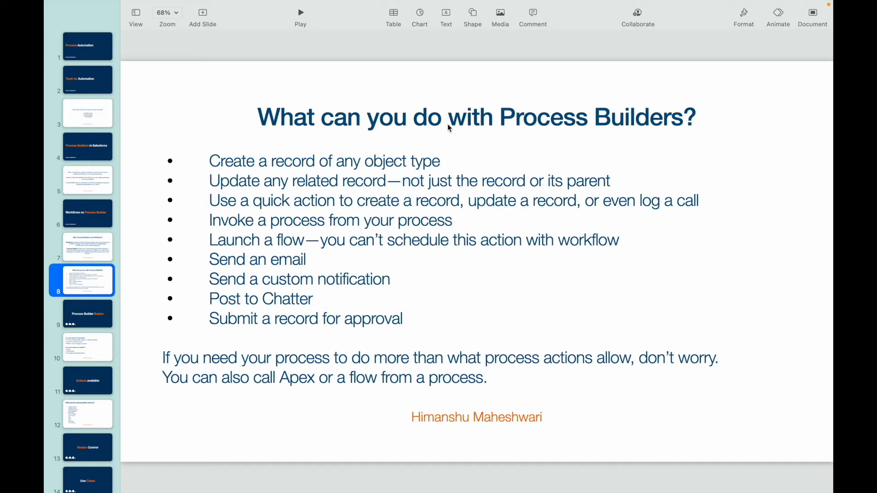
click(286, 224)
double_click(286, 224)
double_click(405, 220)
click(471, 223)
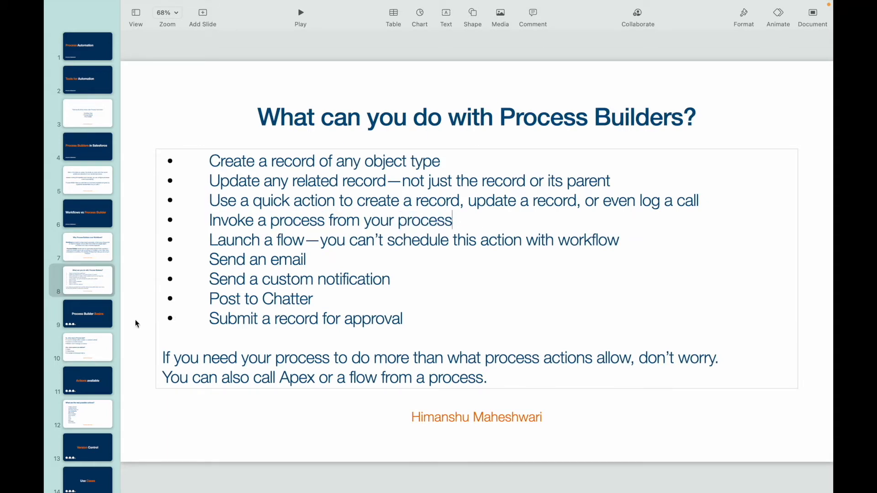
click(94, 351)
click(242, 184)
double_click(215, 183)
triple_click(387, 182)
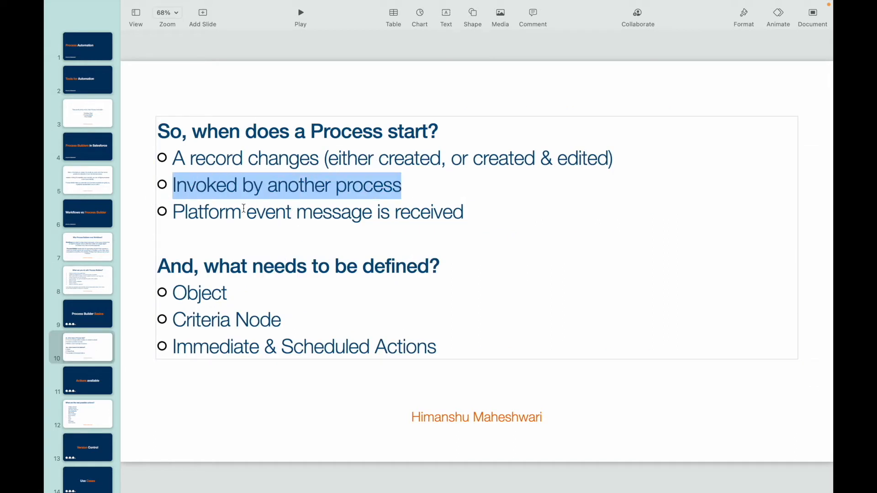
- Examine the "Platform event message is received" start condition alongside the other process start conditions on slide 10
click(203, 212)
double_click(197, 211)
double_click(269, 210)
double_click(327, 213)
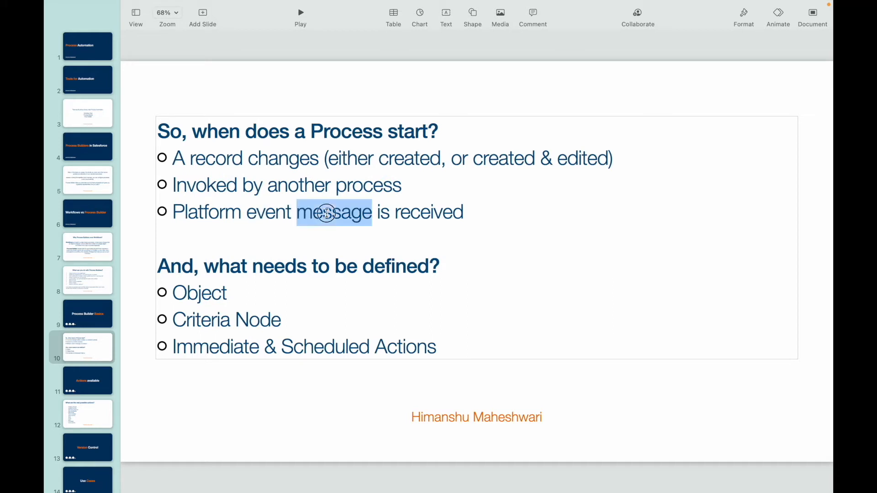
drag(479, 211, 172, 211)
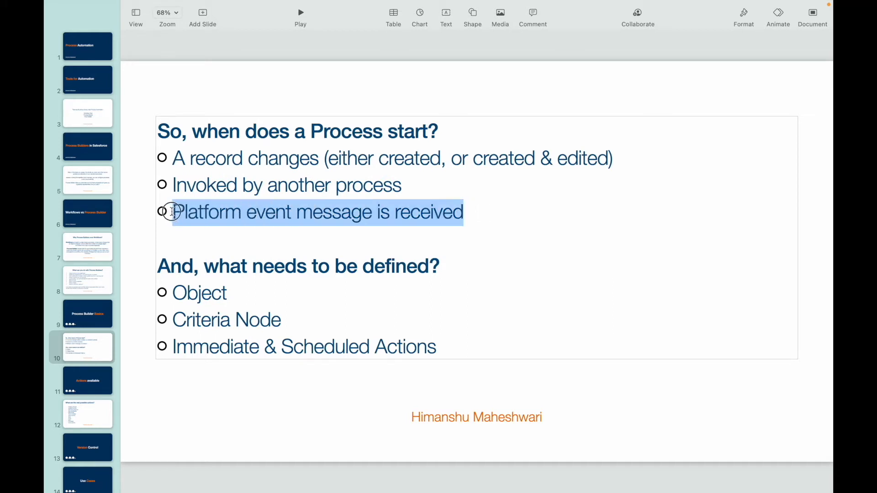
click(503, 208)
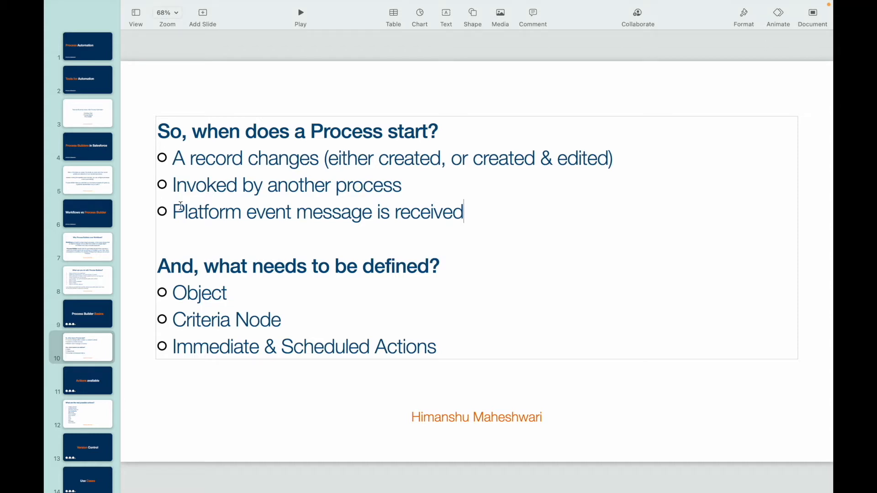
drag(404, 185, 327, 193)
drag(174, 213, 371, 209)
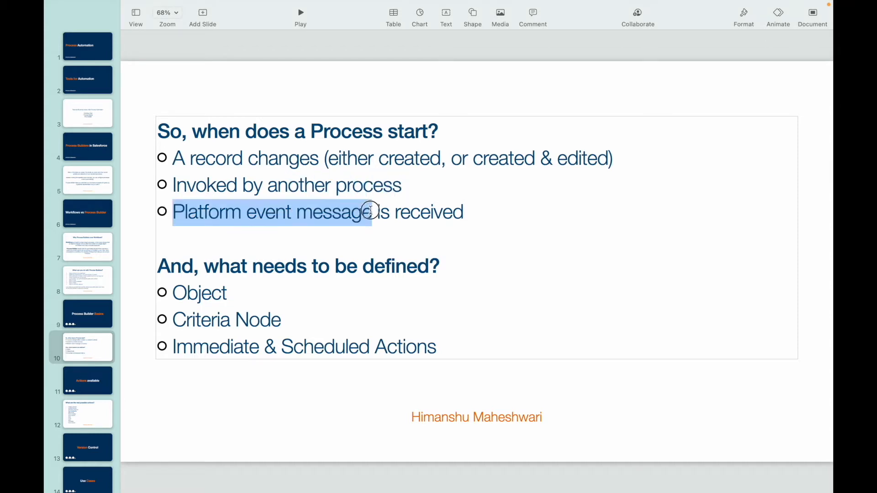
click(477, 208)
double_click(351, 125)
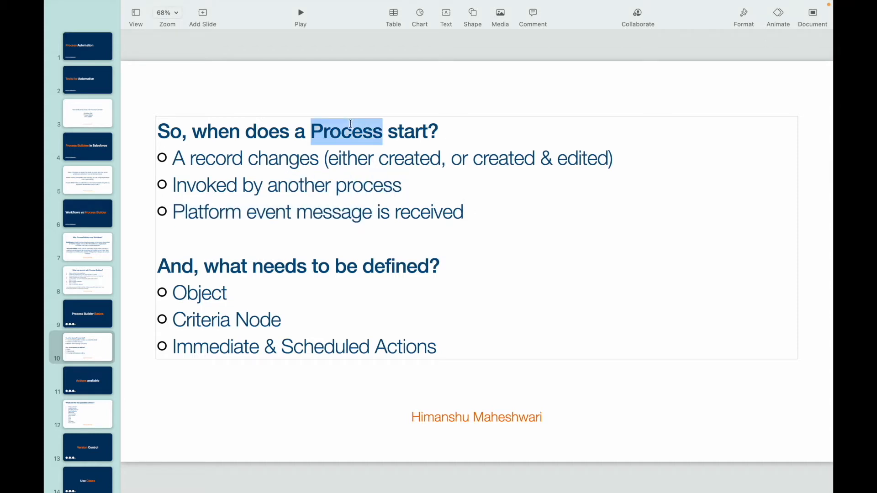
click(461, 213)
click(456, 214)
drag(456, 215, 224, 197)
click(297, 221)
- Switch back to Chrome, name the new process "My First Process" and set it to start when "A record changes"
key(ctrl+Up)
click(521, 33)
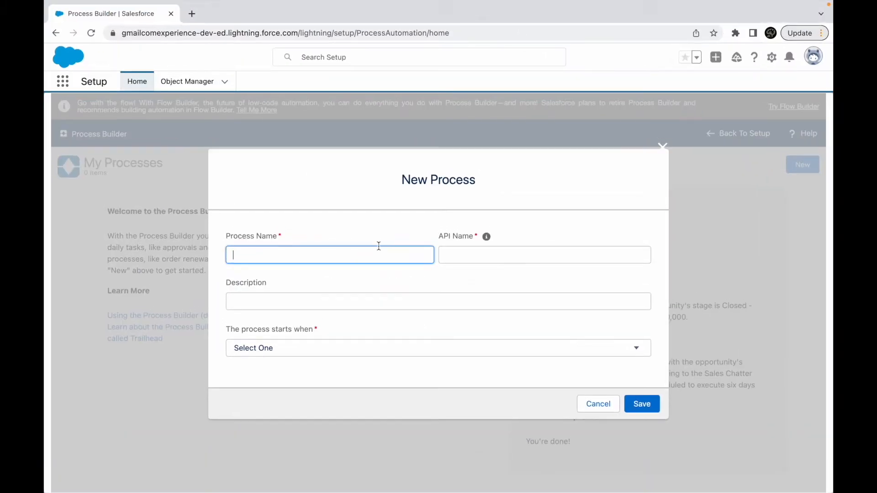
click(304, 255)
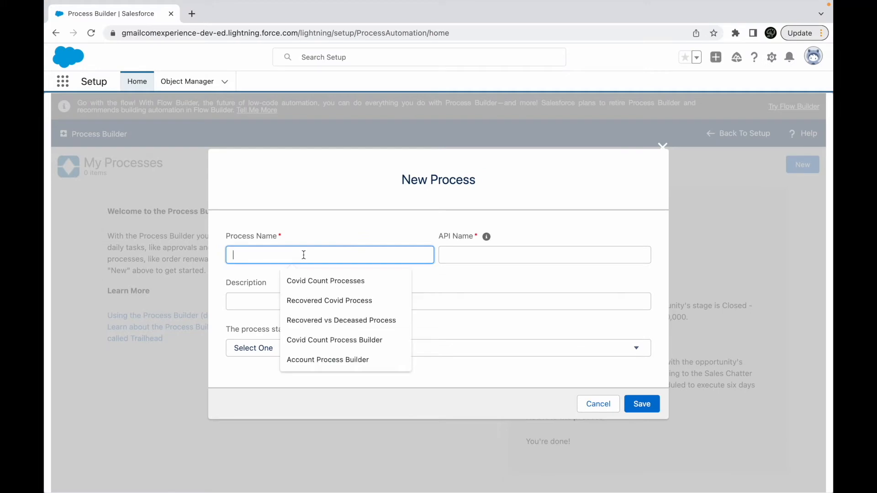
click(254, 271)
click(257, 259)
text(My Firsy )
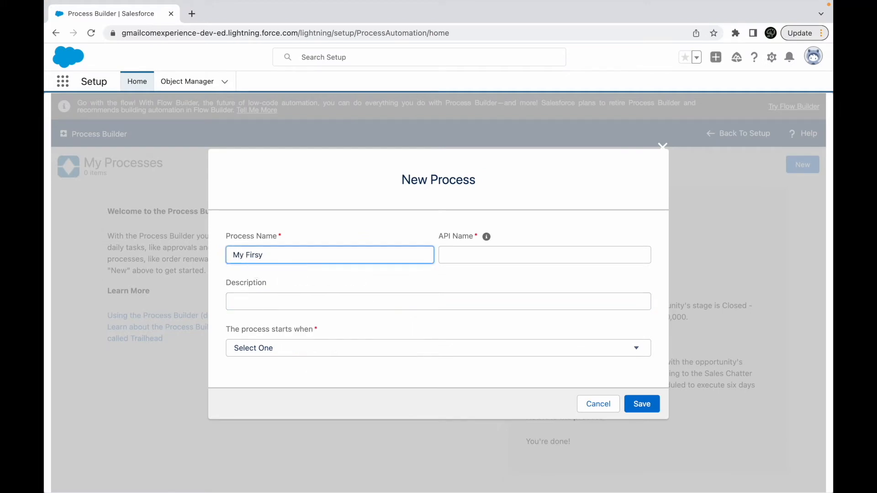
key(BackSpace)
key(BackSpace)
text(t Process)
key(Tab)
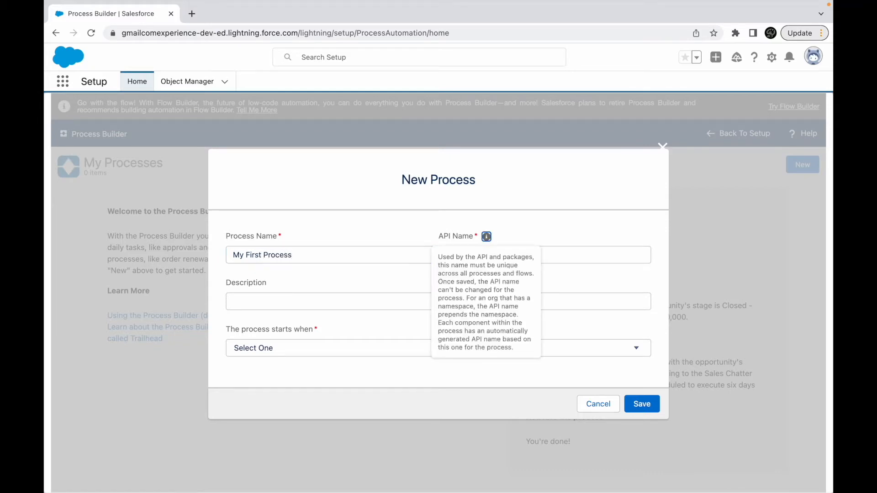
click(290, 300)
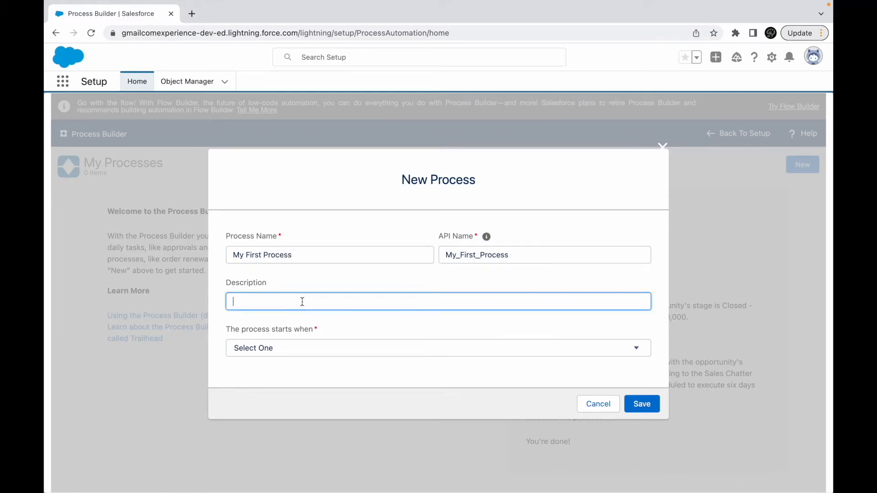
click(264, 348)
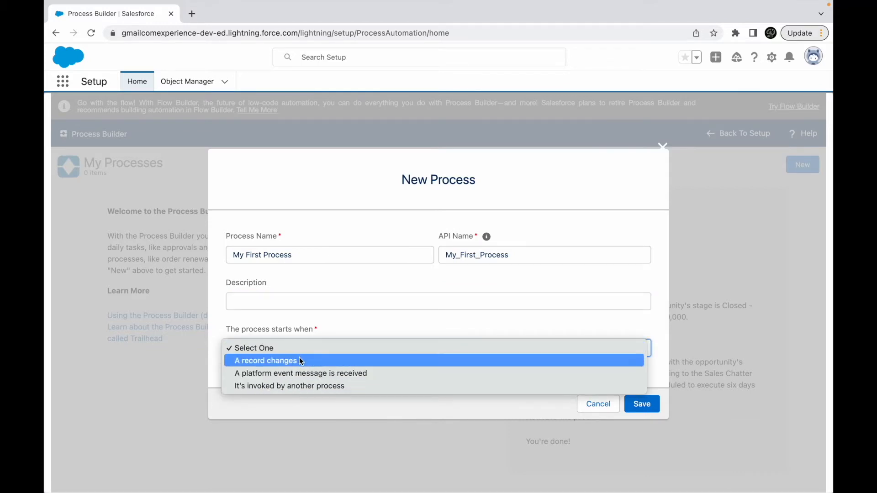
click(271, 360)
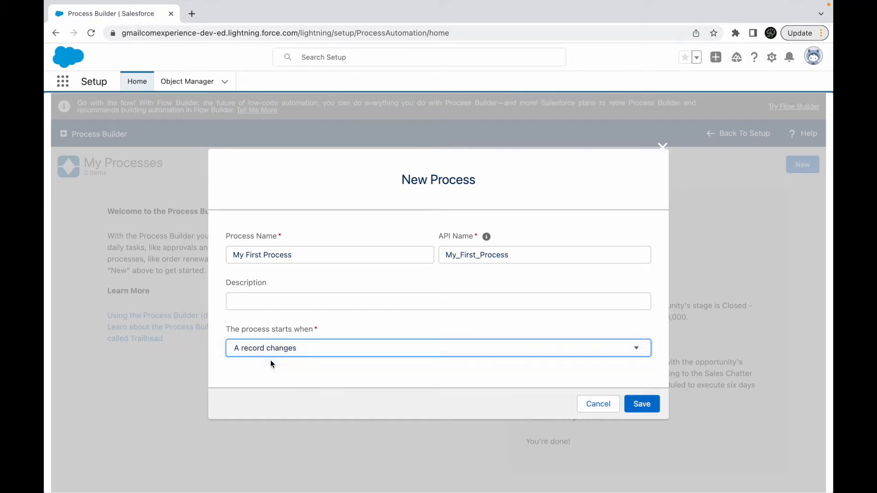
- Try the start conditions "It's invoked by another process" and "A platform event message is received", and restore "A record changes"
click(305, 347)
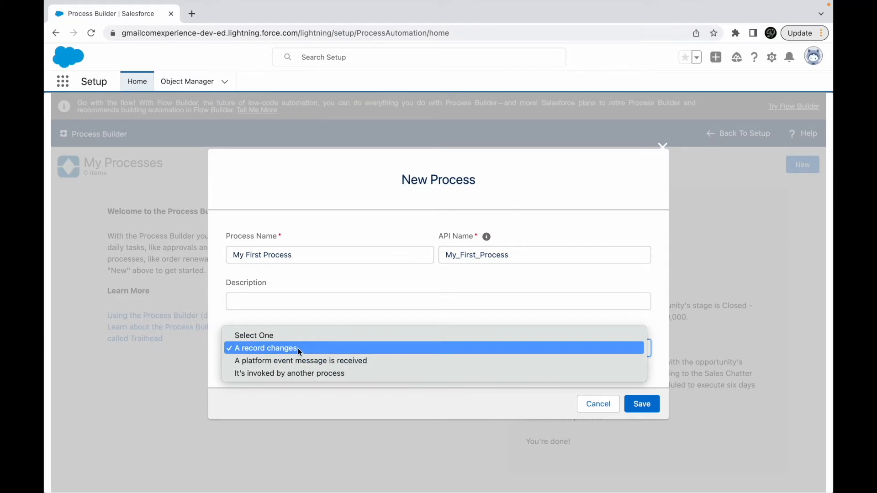
click(298, 374)
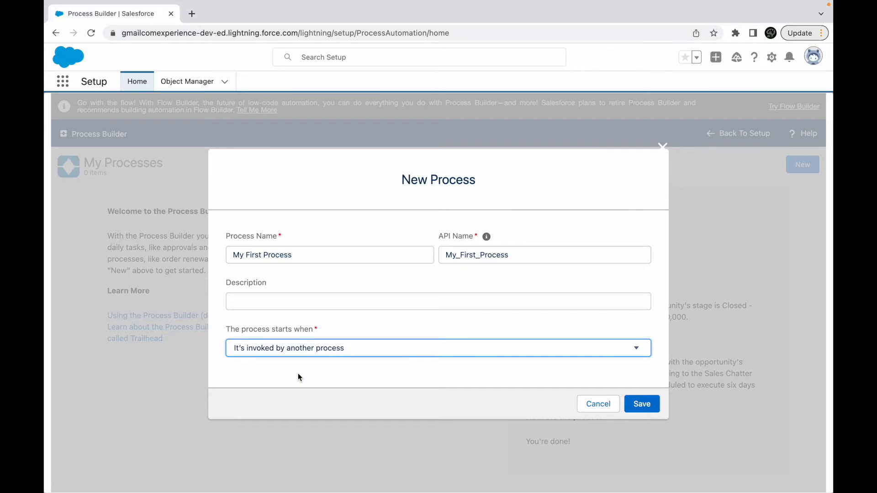
click(342, 347)
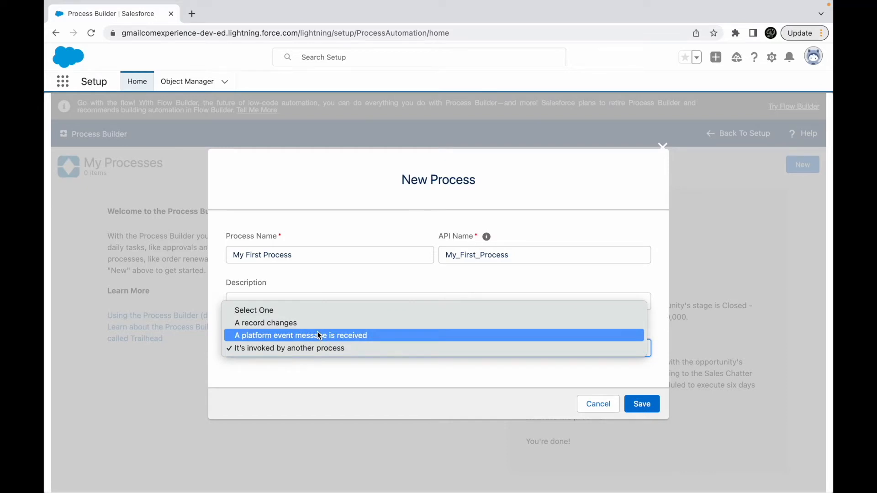
click(326, 339)
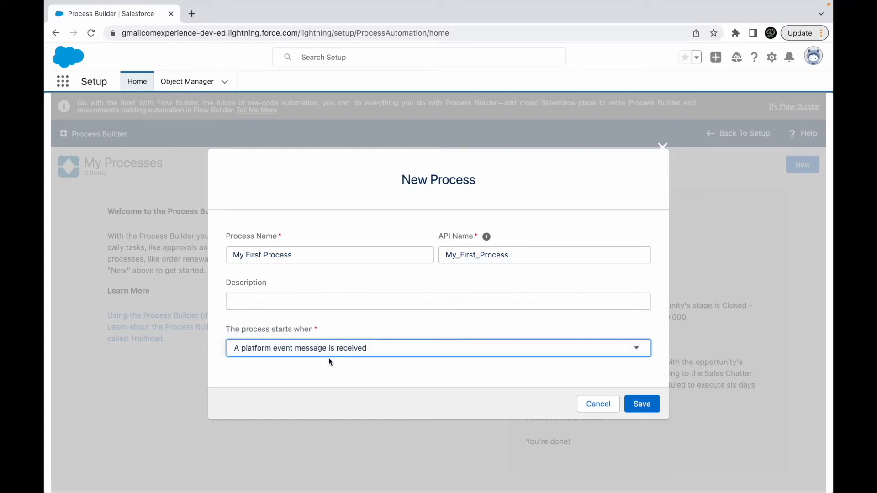
click(320, 351)
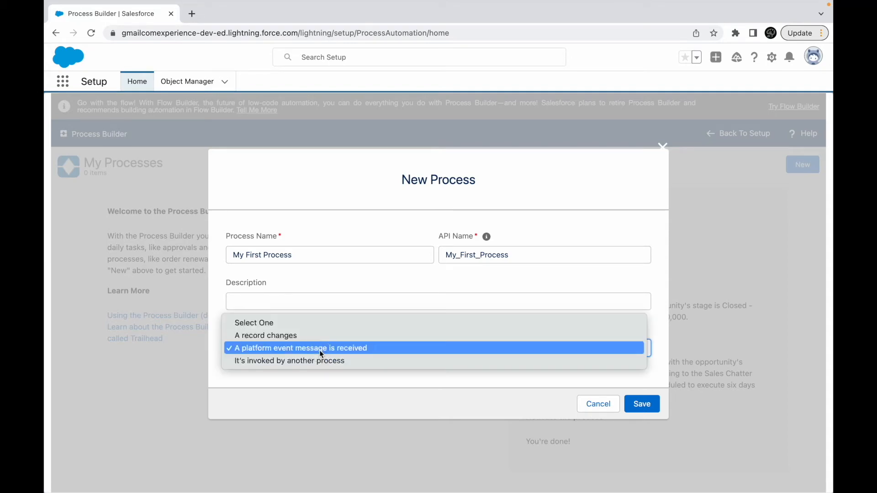
click(307, 338)
- Review in Keynote what a process needs defined (object, criteria node, immediate and scheduled actions) and return to the New Process form in Chrome
key(ctrl+Up)
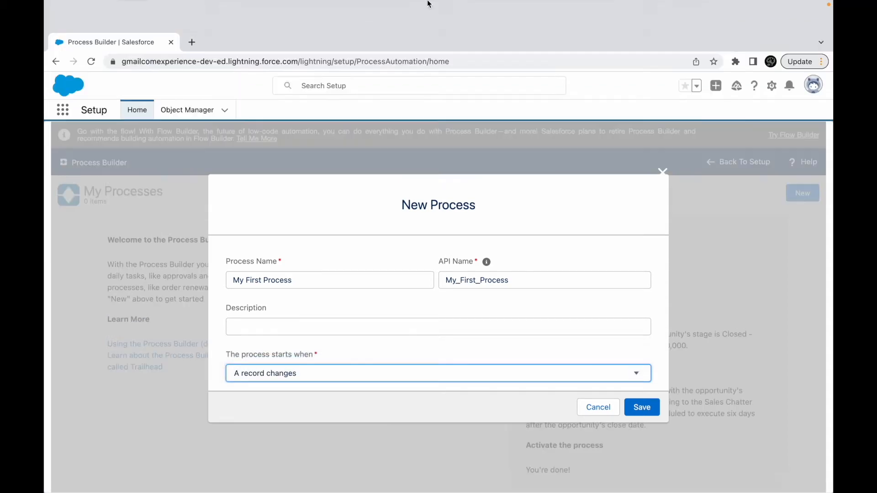
click(418, 53)
drag(213, 261, 431, 260)
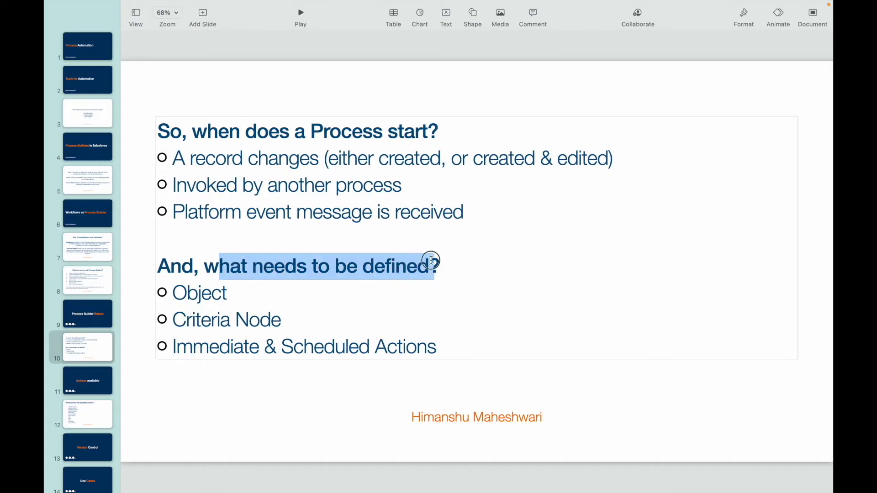
double_click(210, 292)
drag(174, 320, 279, 320)
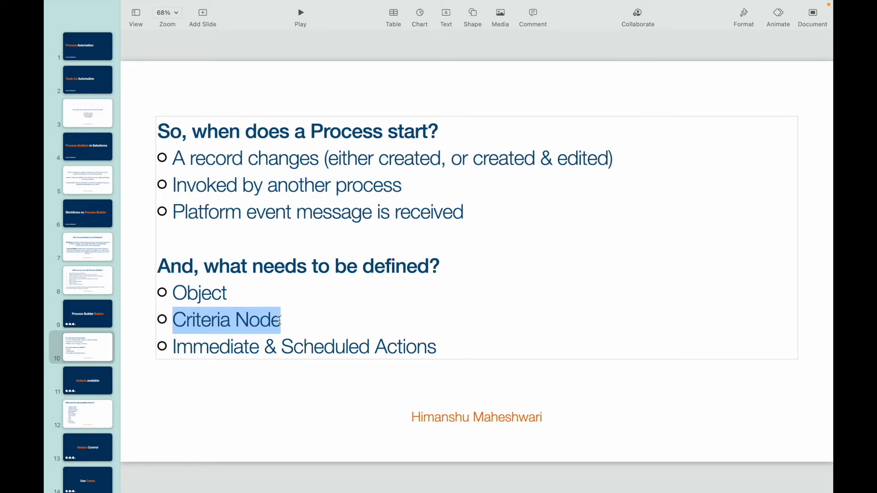
drag(174, 347, 440, 348)
key(ctrl+Up)
click(541, 46)
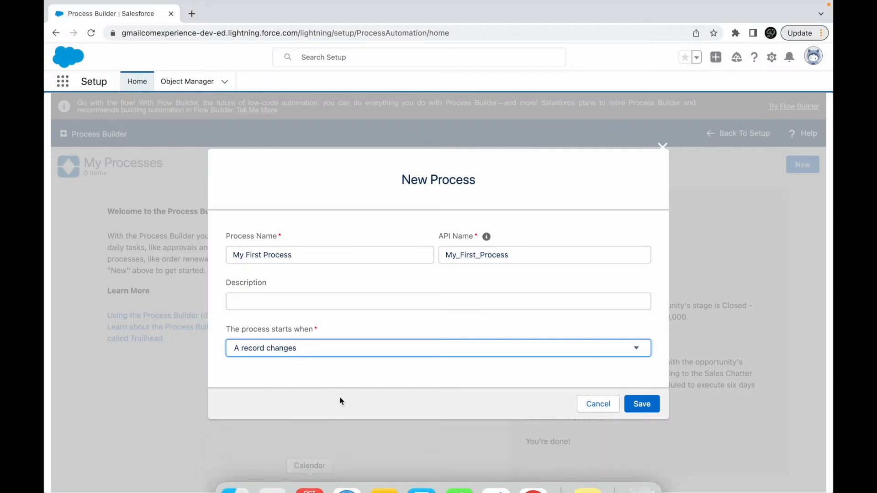
- Save the new process, review the Object and Criteria Node requirements on the Keynote slide, and return to the process canvas in Chrome
click(643, 404)
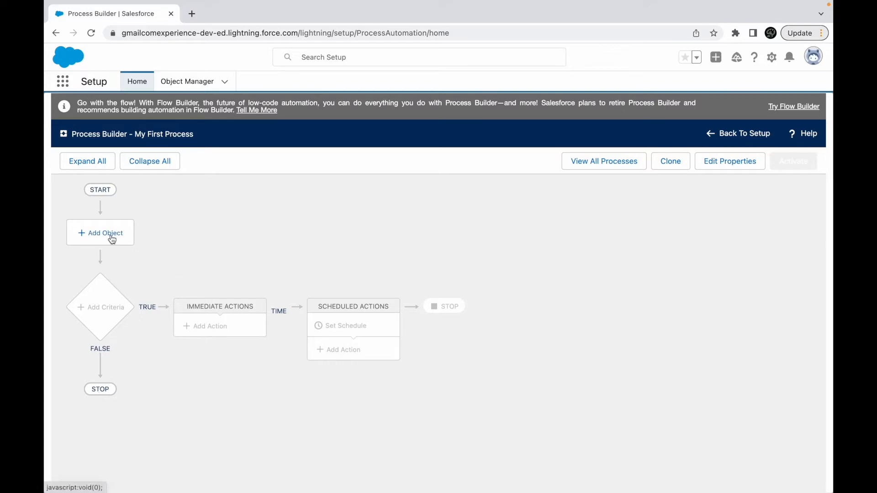
key(ctrl+Up)
click(424, 46)
double_click(203, 292)
drag(185, 316, 361, 309)
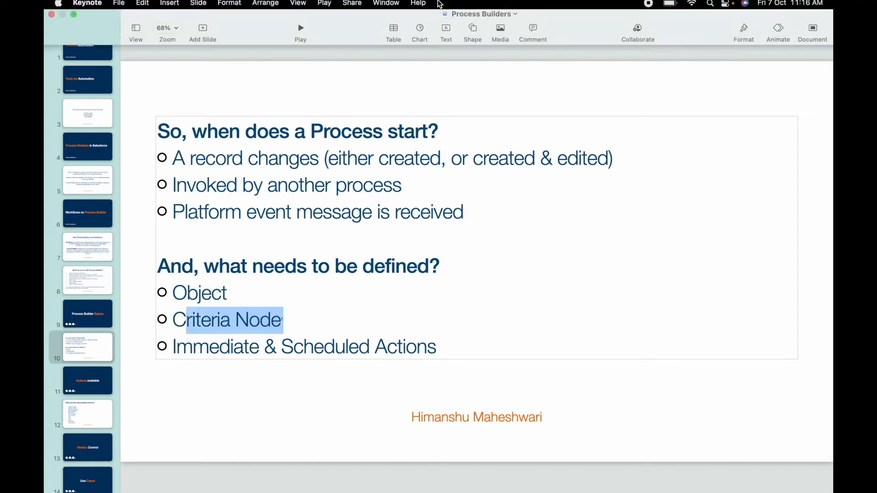
key(ctrl+Up)
click(520, 34)
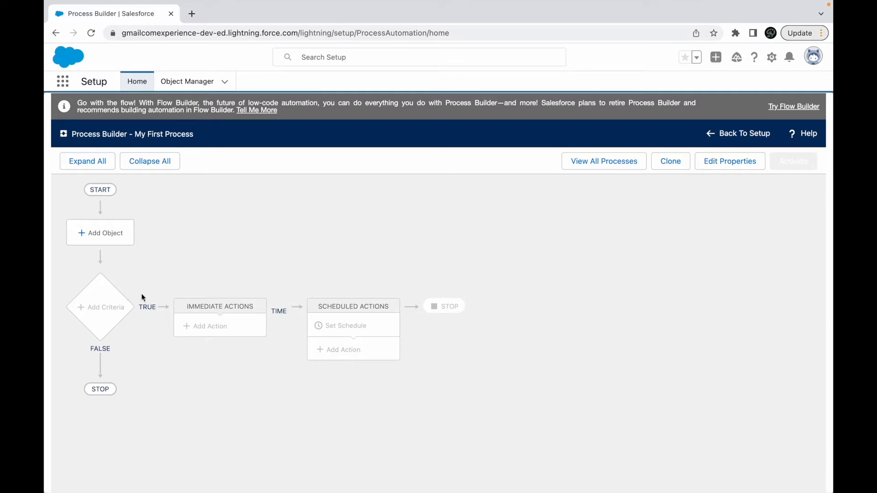
- Add Account as the process object, start the process only when a record is created, and save it
click(109, 236)
click(491, 242)
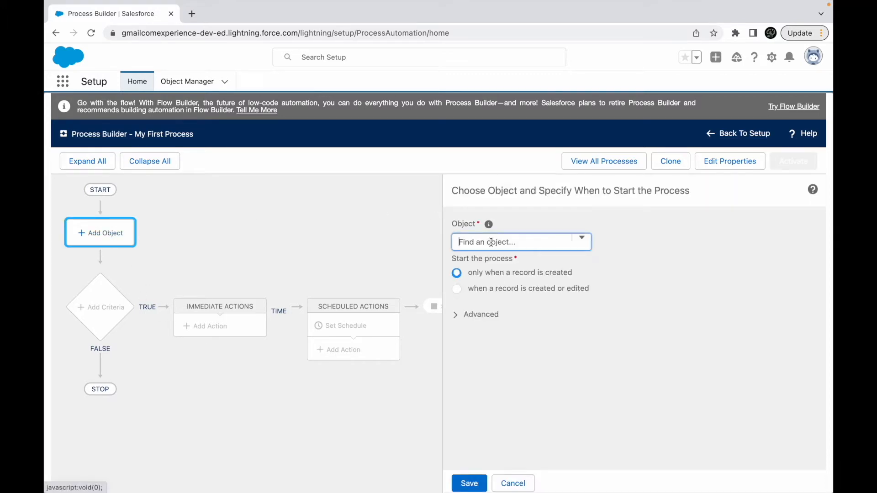
click(488, 254)
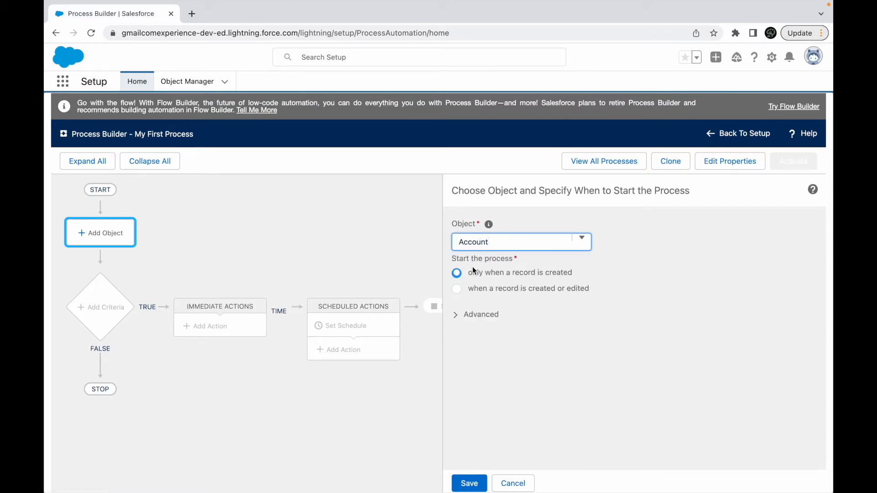
drag(459, 257, 511, 260)
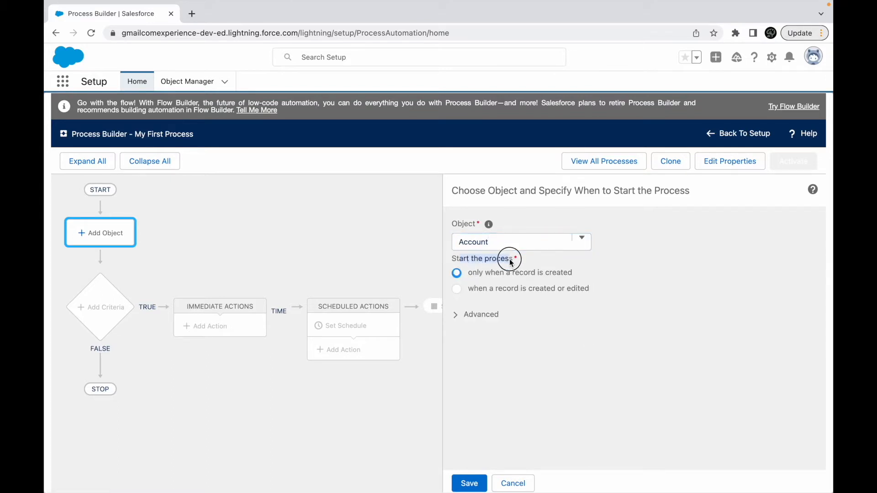
click(522, 269)
click(509, 287)
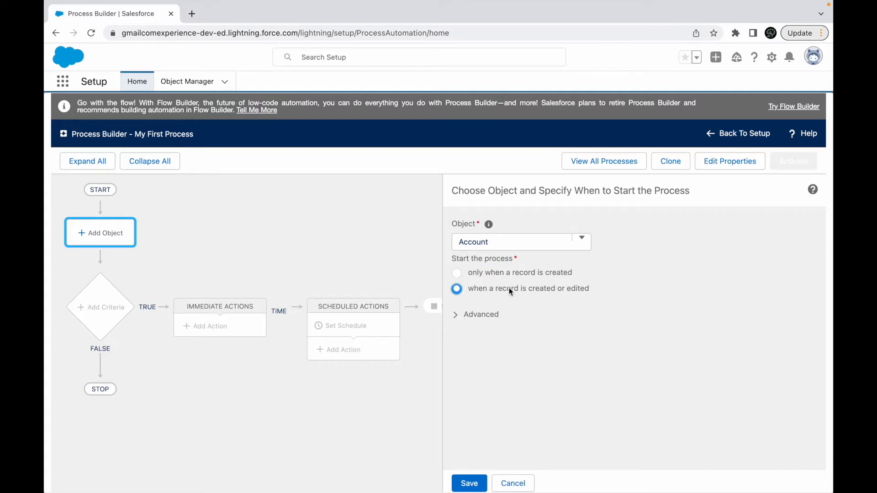
click(486, 271)
click(479, 482)
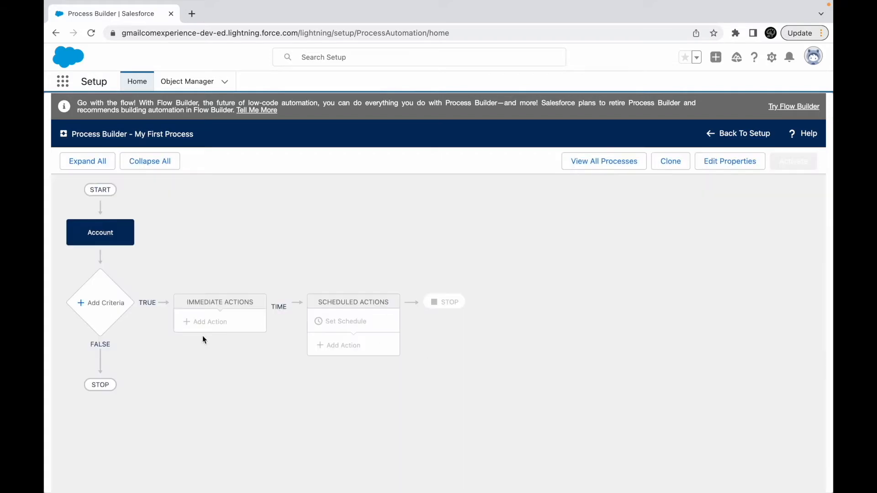
- Start the first criteria node, naming it "Is My Account Private?" and executing actions when conditions are met
click(96, 303)
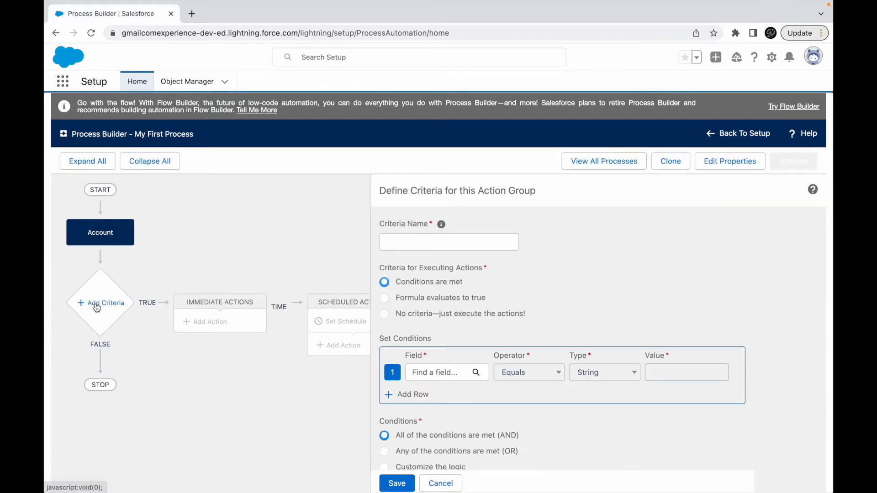
click(405, 243)
text(Is My)
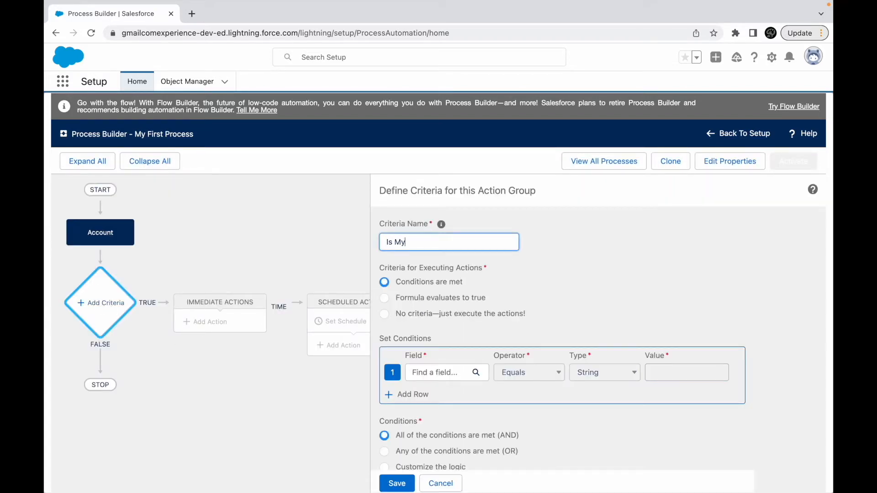
text( Account Private?)
click(429, 287)
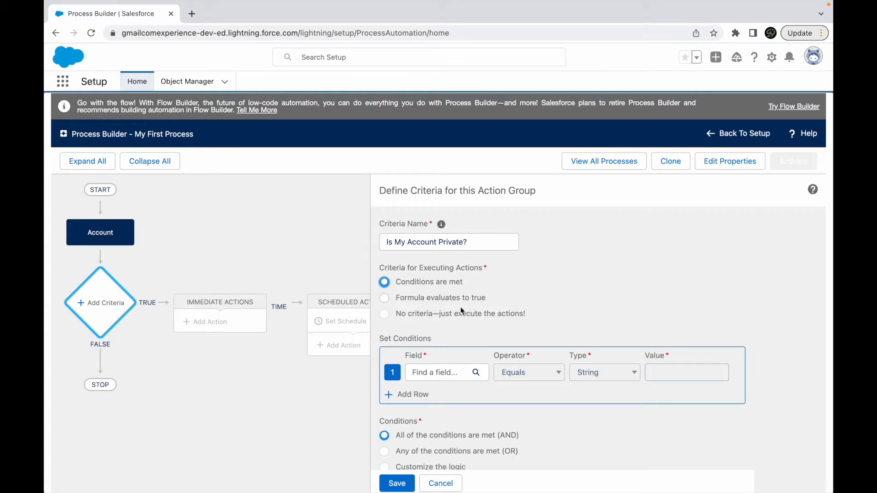
- Set the criteria's first condition to Account Type equals the picklist value "Customer - Channel"
click(427, 379)
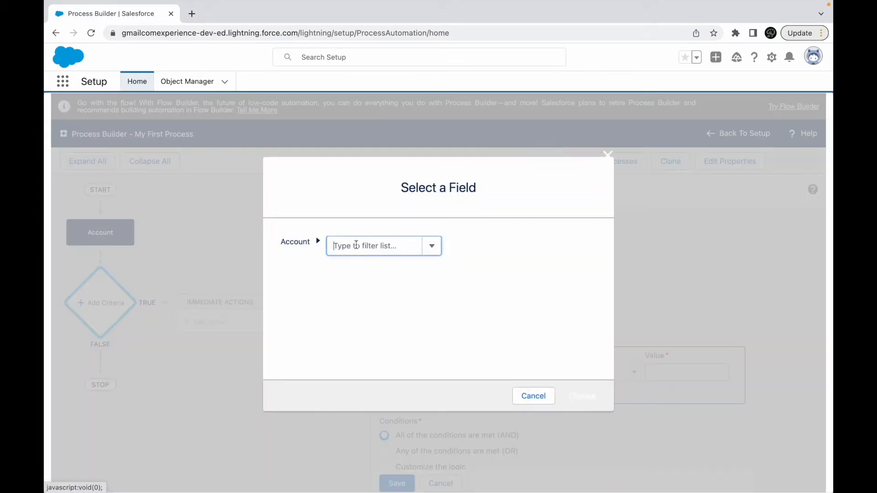
text(Type)
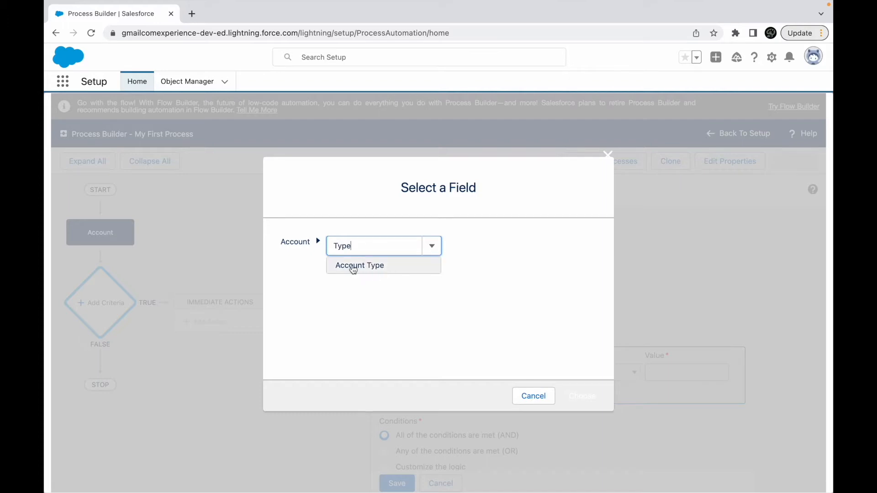
click(354, 265)
click(581, 395)
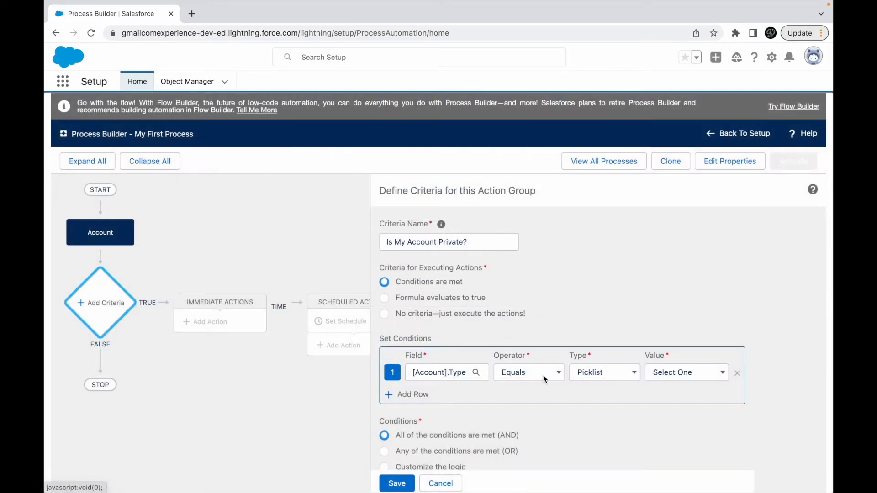
click(672, 373)
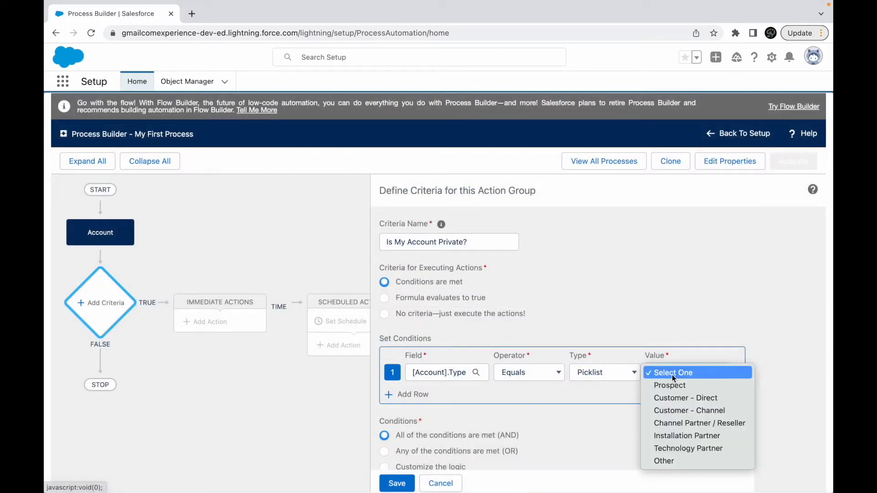
click(681, 413)
- Rename the criteria as "Is My Account Customer Channel?" and save the criteria node
double_click(450, 238)
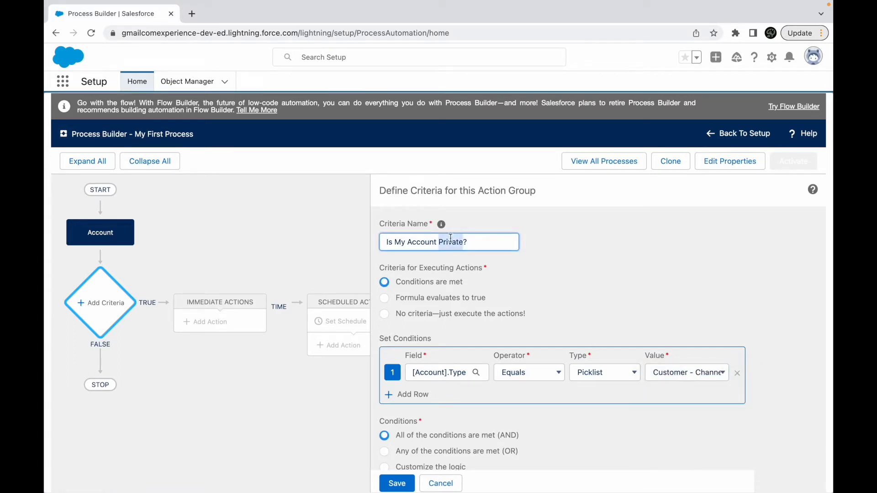
text(Customer Channel)
click(548, 299)
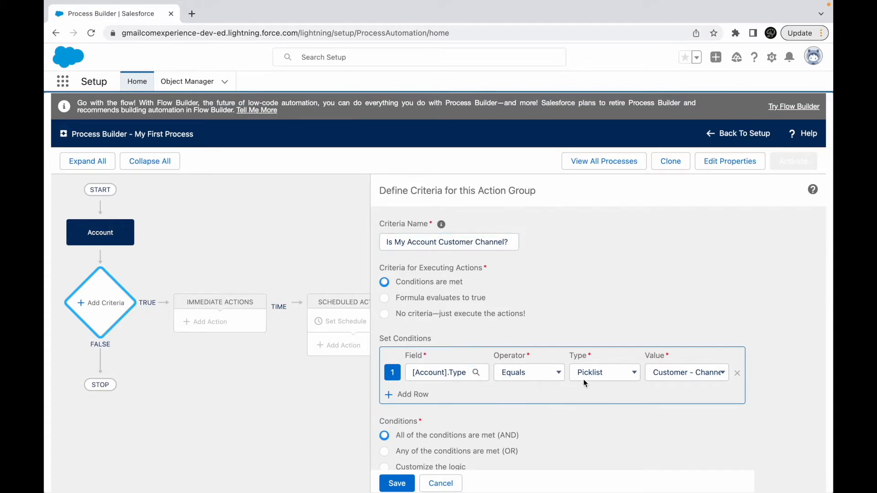
scroll(582, 379, down, 1)
click(397, 482)
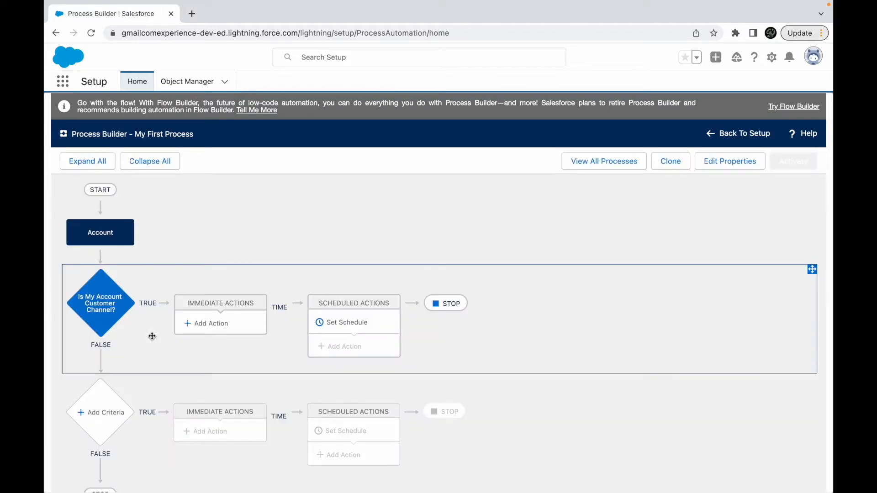
- Examine the action types available for an immediate action on the Customer Channel criteria
click(206, 323)
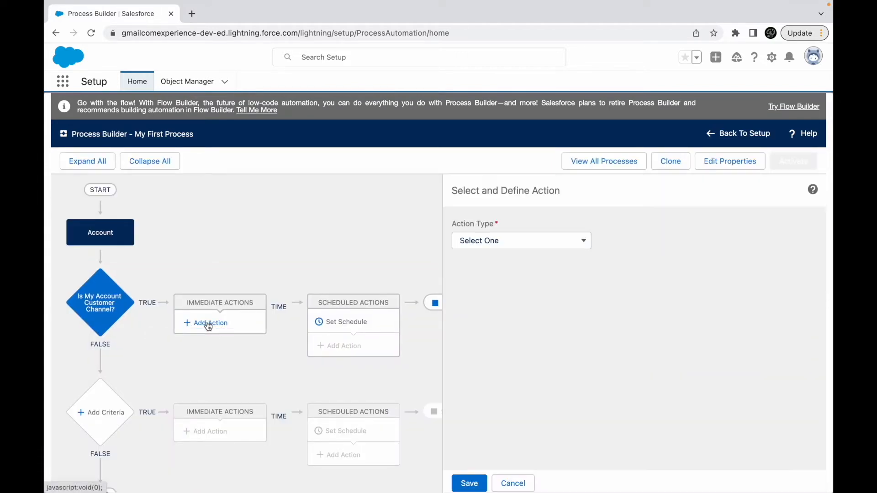
click(506, 242)
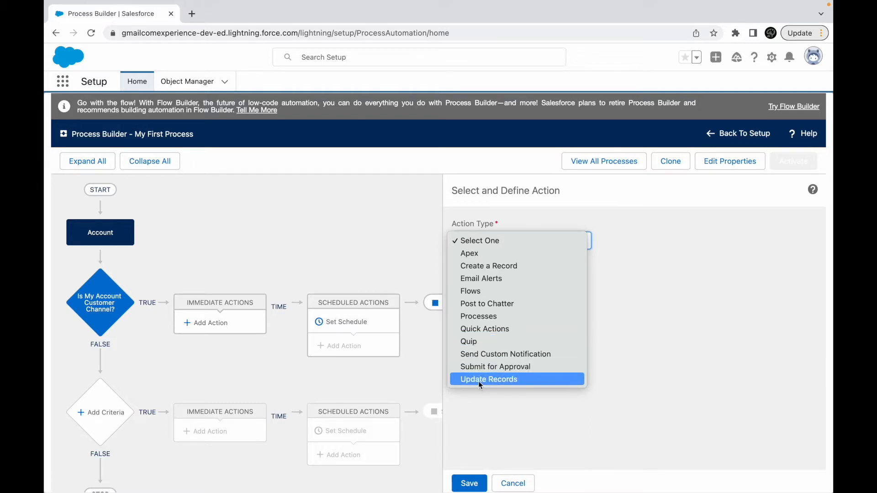
click(513, 397)
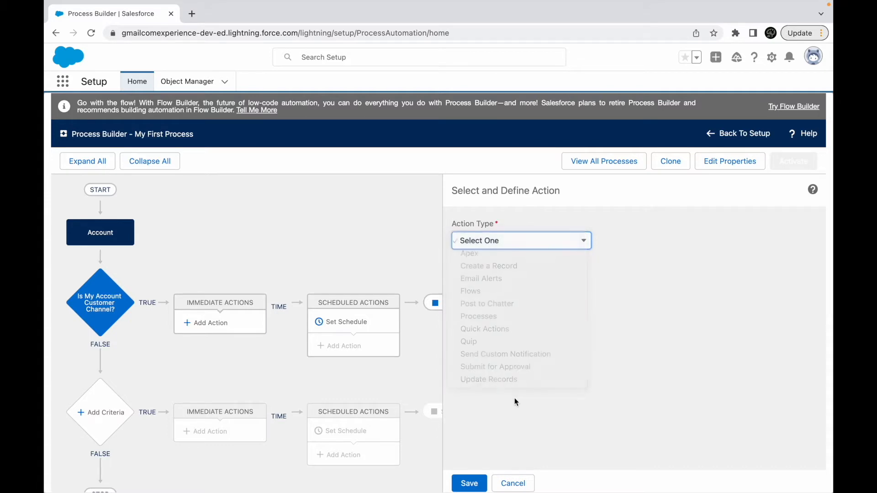
- Try a schedule of 5 hours before CreatedDate for the scheduled actions, and discard it
click(346, 328)
click(483, 230)
text(5)
click(650, 229)
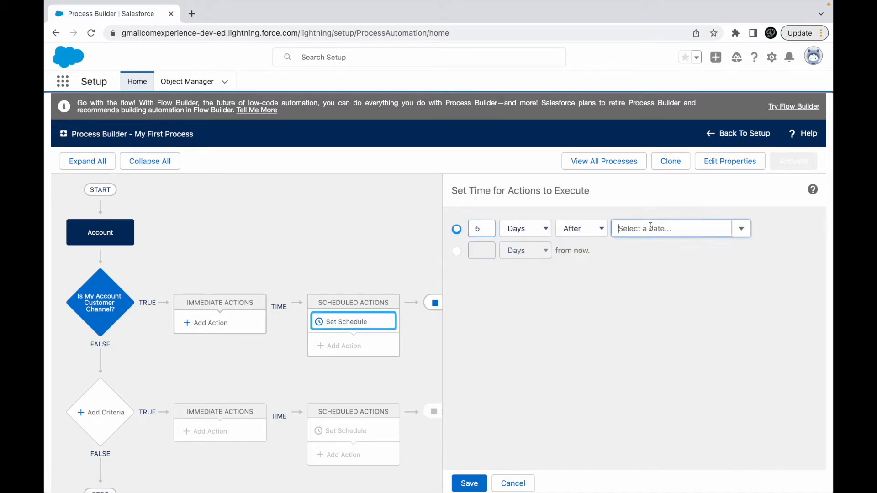
click(643, 250)
click(560, 230)
click(577, 241)
click(526, 228)
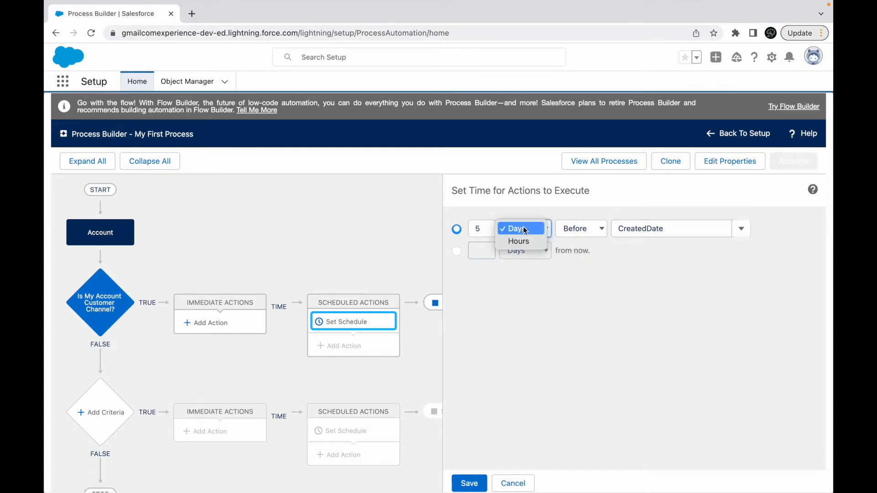
click(524, 230)
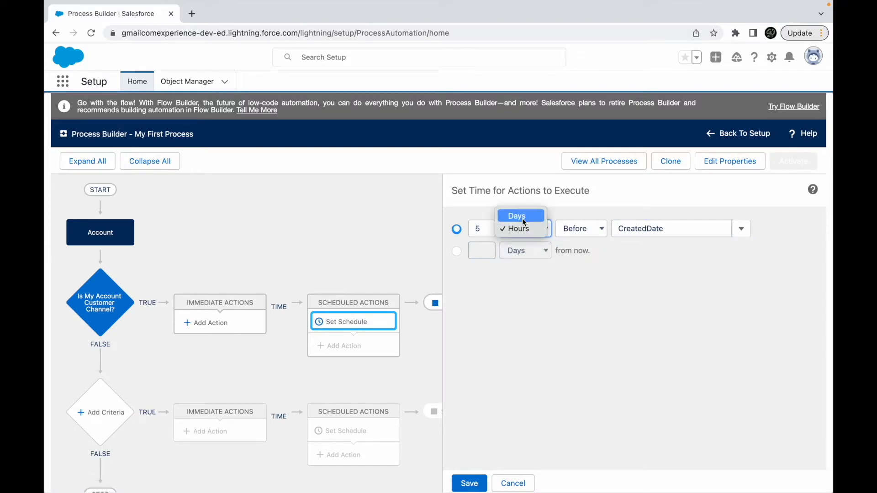
click(619, 290)
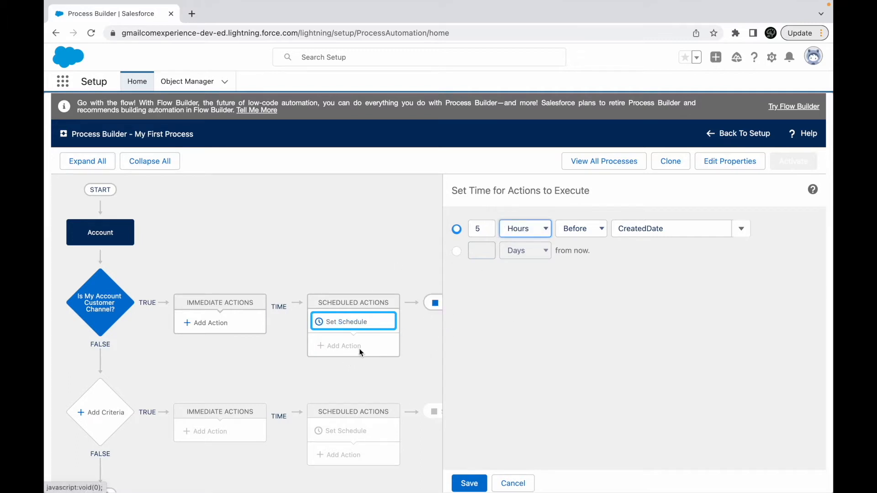
click(513, 484)
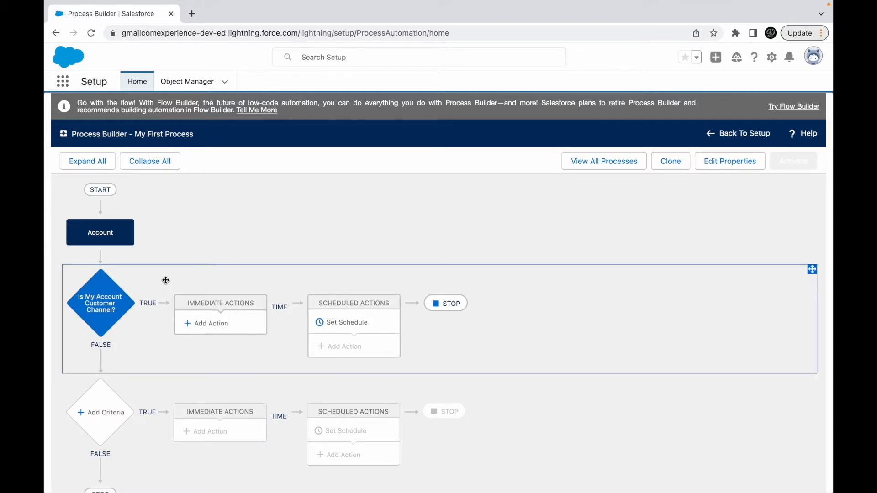
- Examine the blank second criteria node, the Account start setting and the first node's condition, leaving each definition as it is
scroll(144, 302, down, 1)
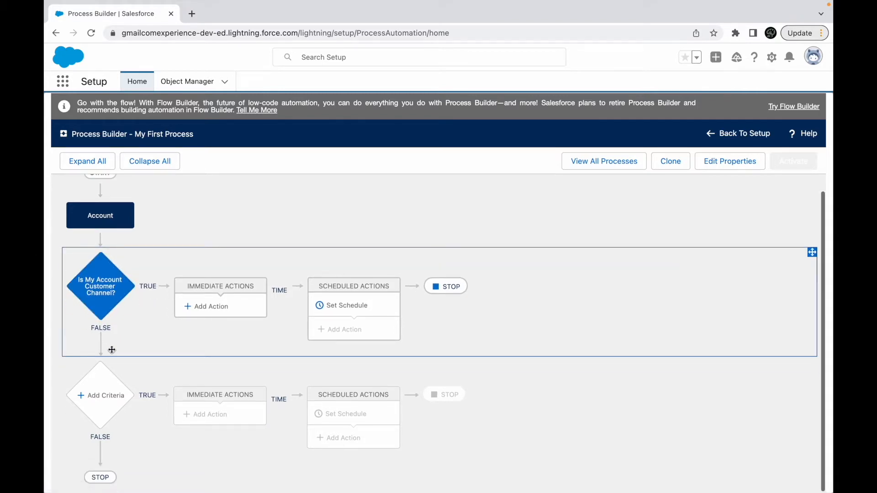
click(99, 395)
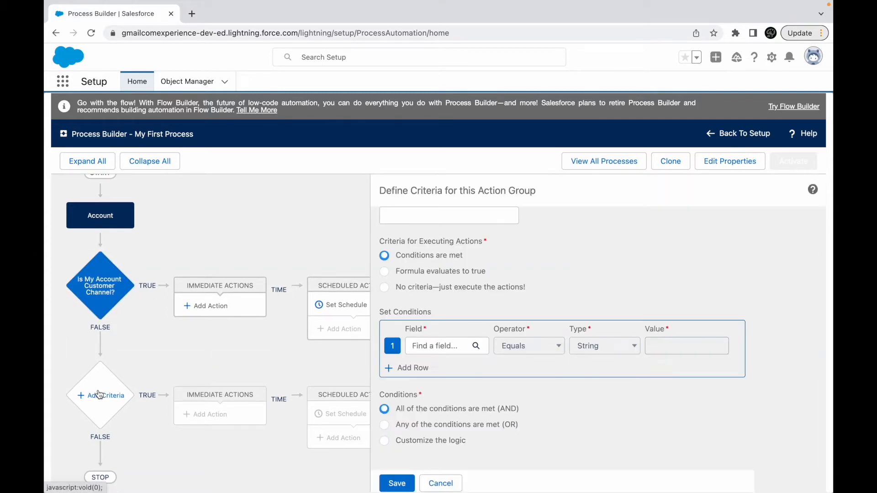
click(441, 485)
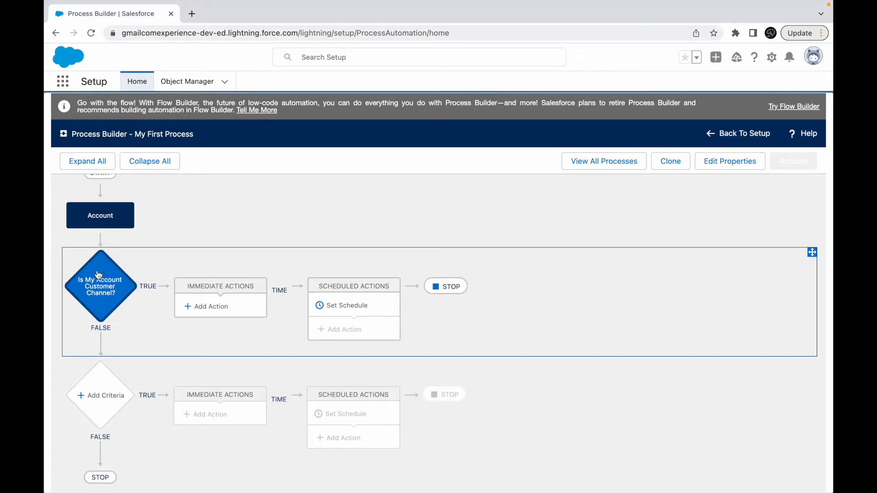
click(100, 215)
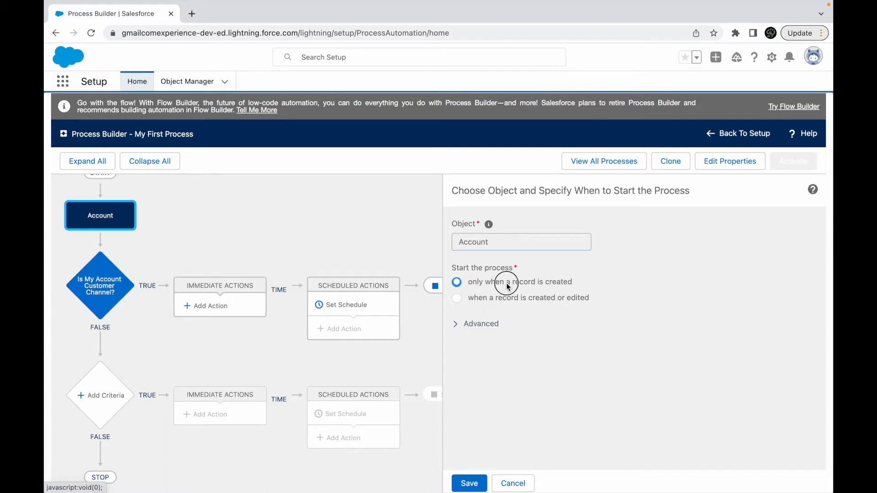
drag(506, 283, 569, 287)
click(83, 288)
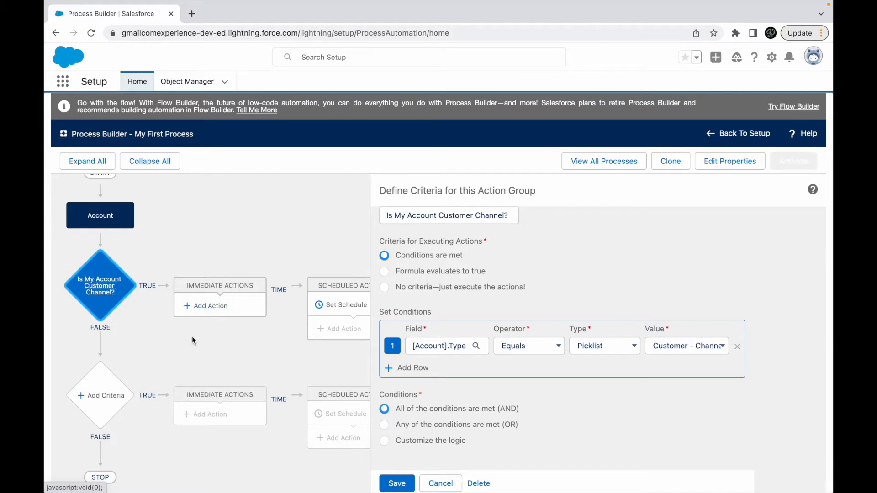
click(101, 394)
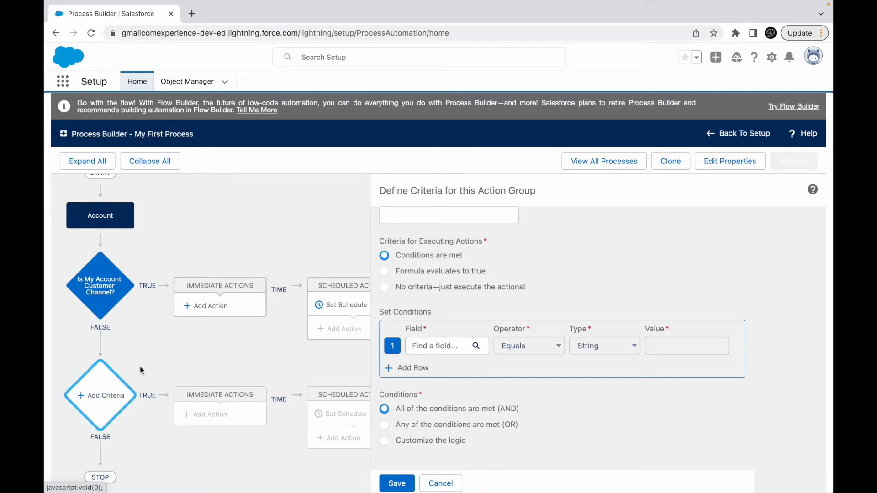
click(450, 483)
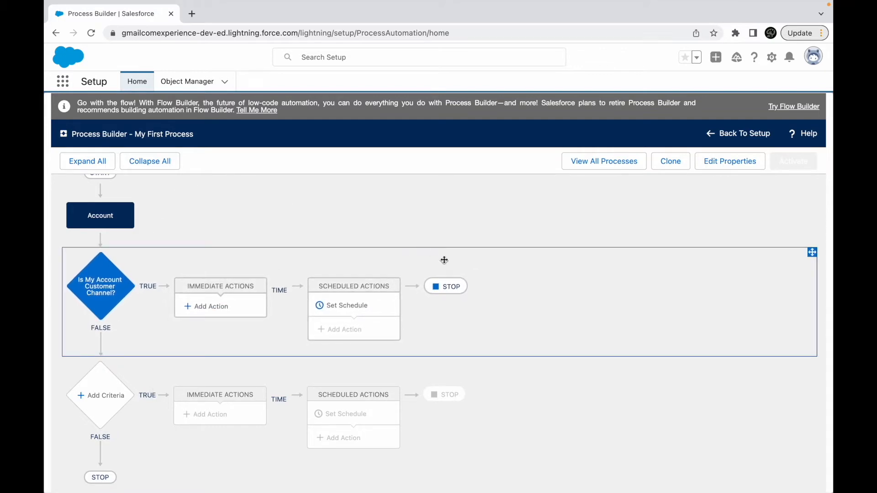
mouse_move(280, 260)
mouse_down()
mouse_move(272, 337)
mouse_move(287, 270)
mouse_up()
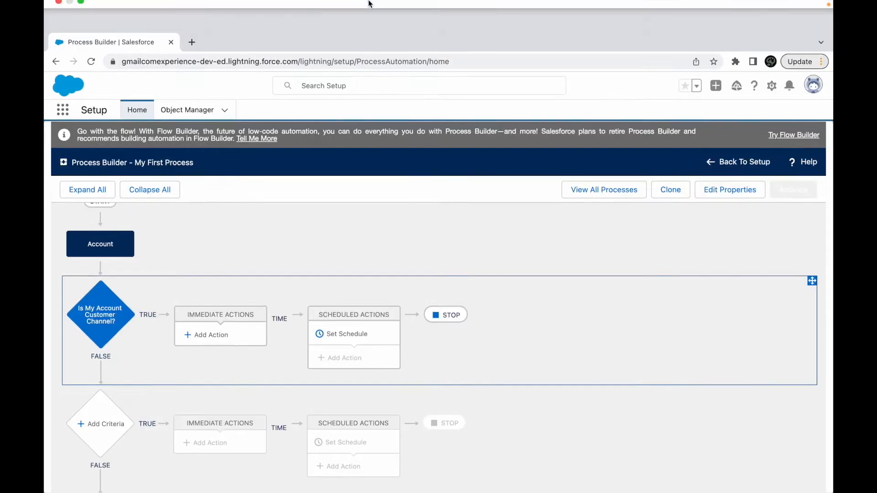
- Switch to the Keynote presentation and go through the possible Process Builder actions on slide 12, one by one
key(ctrl+Up)
click(434, 41)
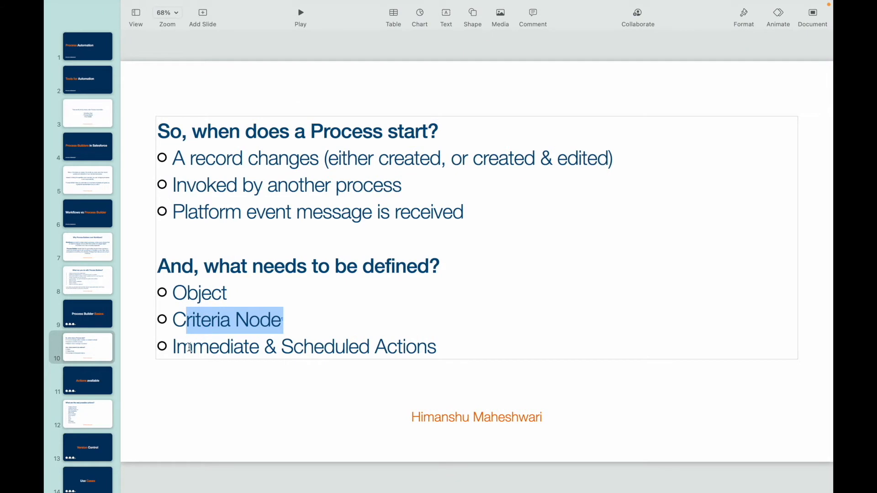
click(96, 383)
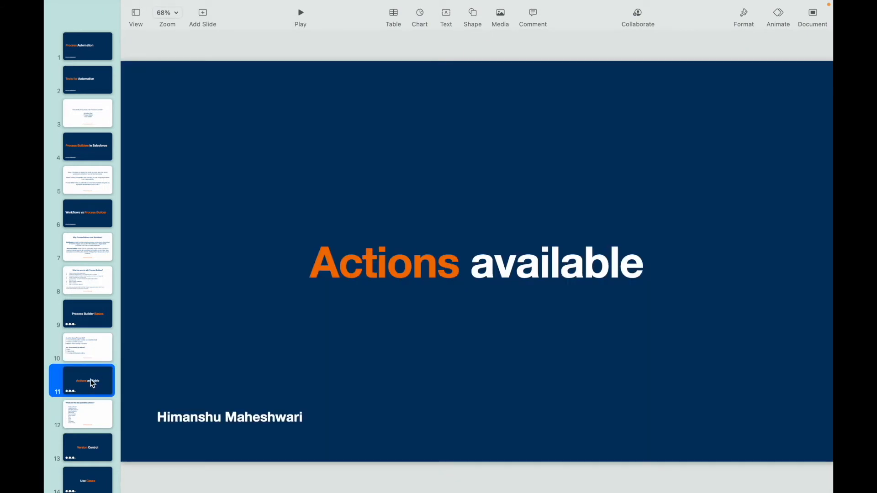
click(84, 423)
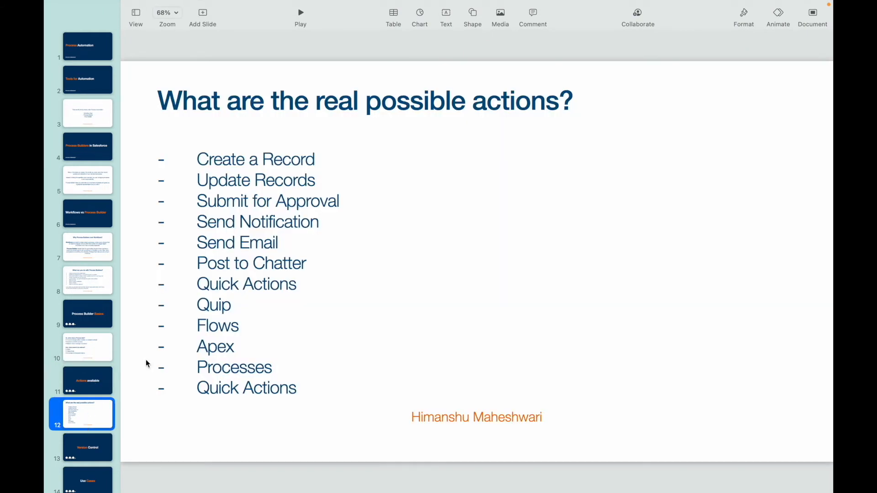
double_click(276, 163)
double_click(232, 182)
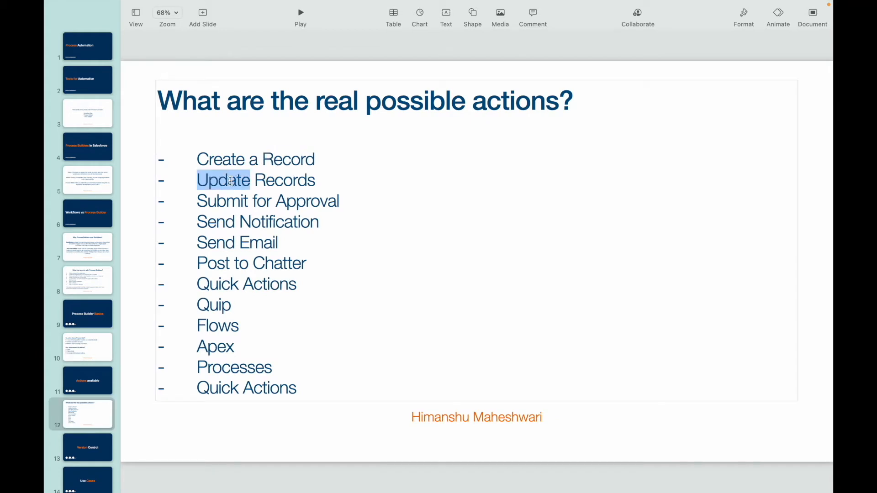
double_click(241, 202)
double_click(257, 221)
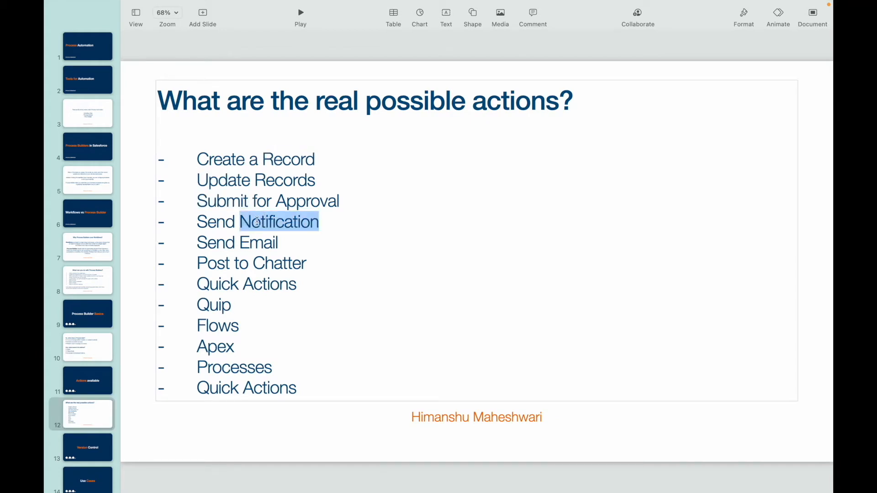
double_click(265, 243)
double_click(257, 264)
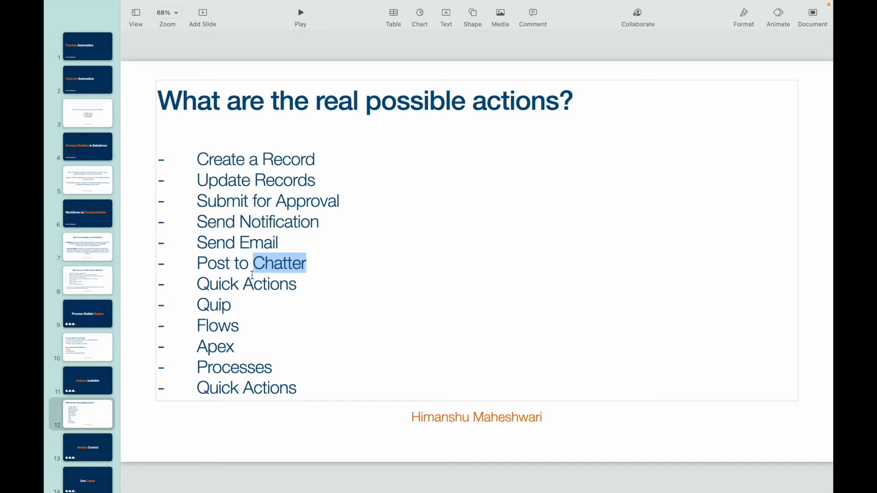
double_click(251, 283)
double_click(213, 305)
double_click(224, 324)
double_click(219, 347)
double_click(231, 370)
double_click(253, 388)
click(319, 387)
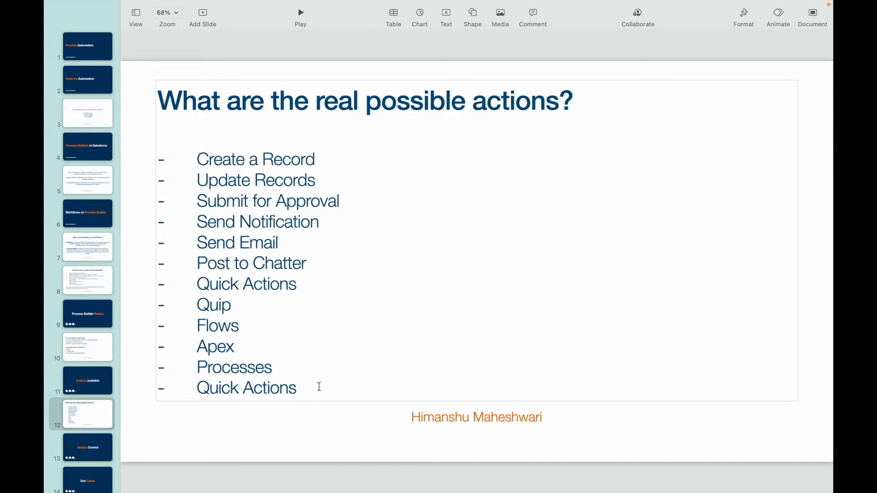
- Review the complete action list on the slide, focusing on Create a Record, Update Records and Send Email
drag(319, 387, 199, 155)
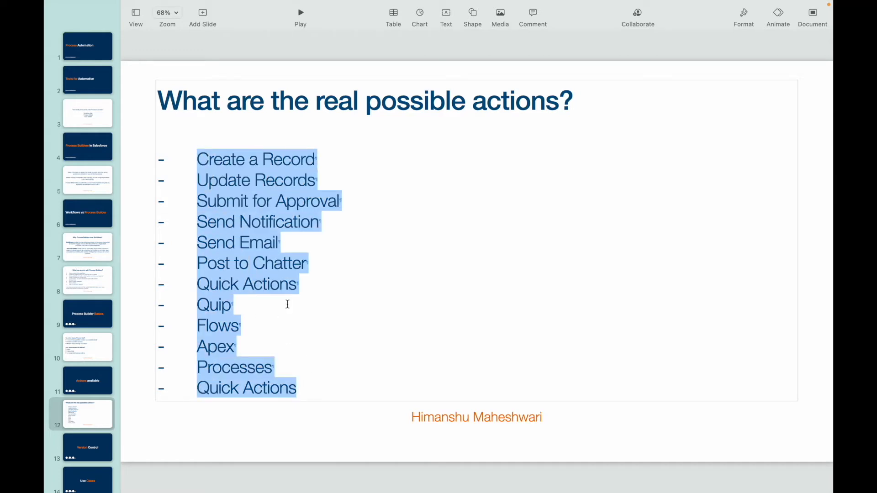
click(322, 395)
click(315, 159)
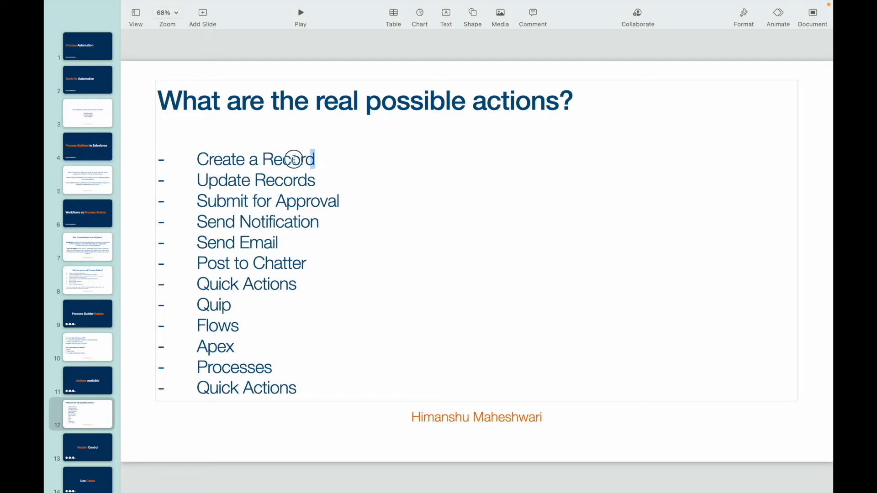
drag(294, 159, 202, 159)
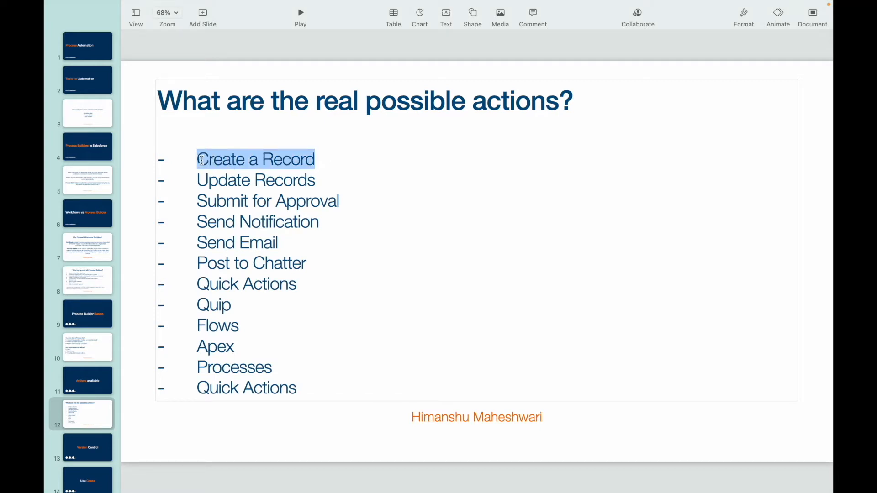
drag(323, 180, 196, 157)
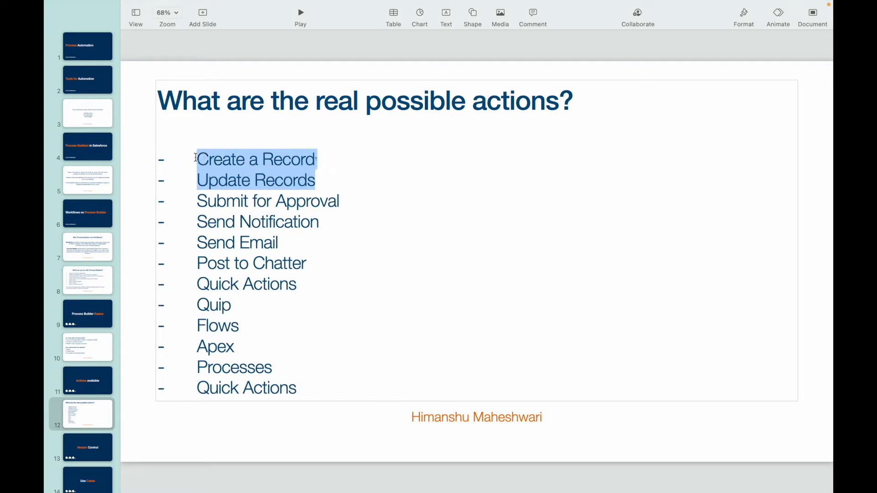
click(334, 159)
drag(314, 159, 196, 158)
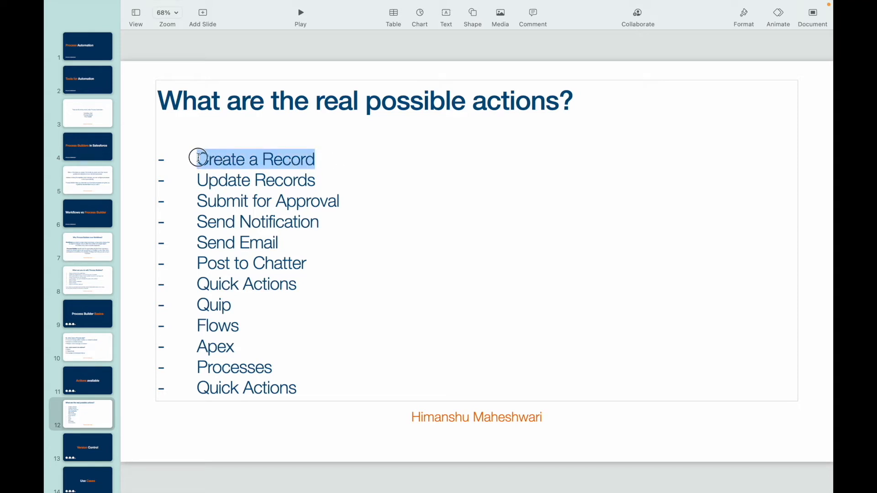
drag(322, 179, 188, 178)
drag(281, 242, 197, 242)
click(312, 250)
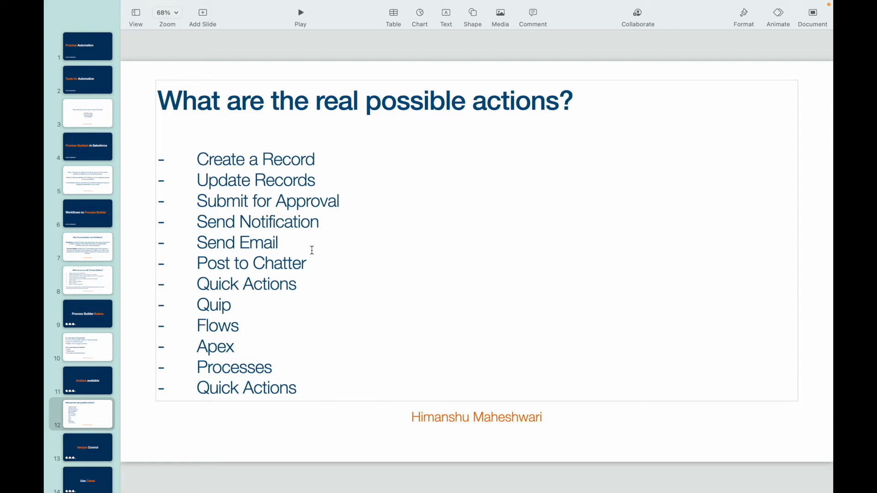
drag(303, 387, 302, 369)
click(364, 289)
click(313, 376)
- View the Version Control slide, switch back to Process Builder in Chrome and check when the Account process starts
click(90, 448)
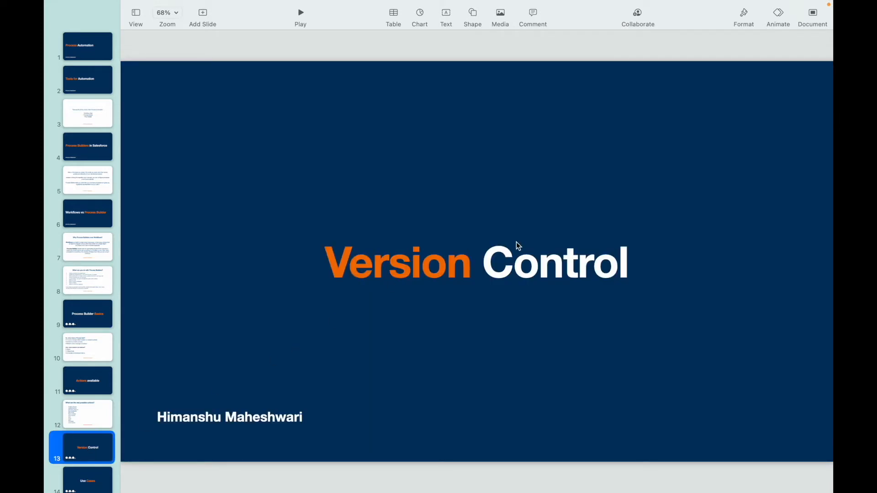
mouse_move(489, 4)
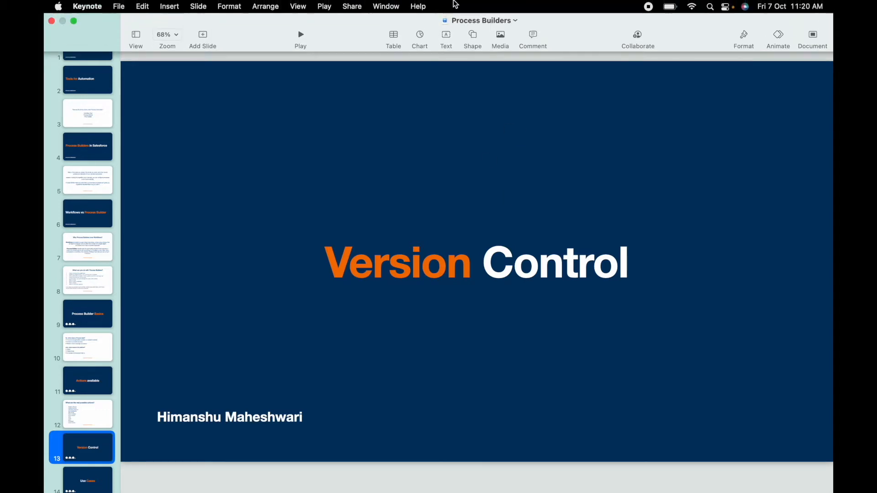
key(ctrl+Up)
click(514, 42)
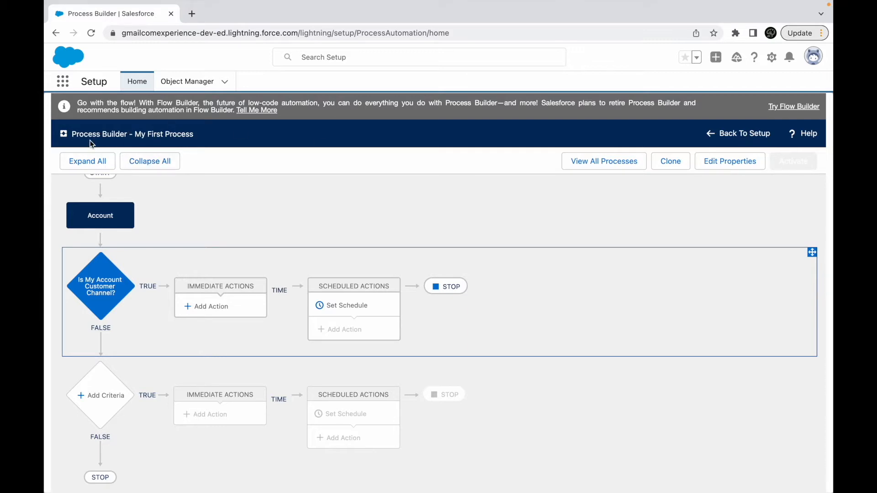
click(101, 212)
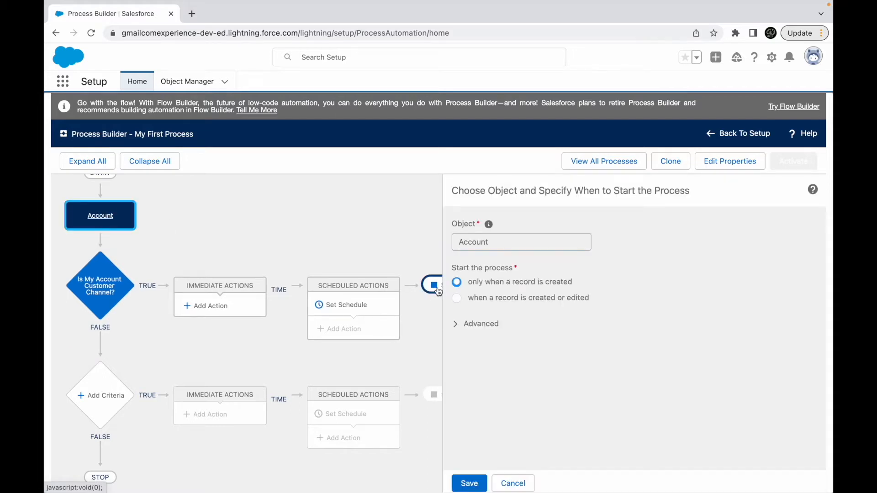
click(515, 483)
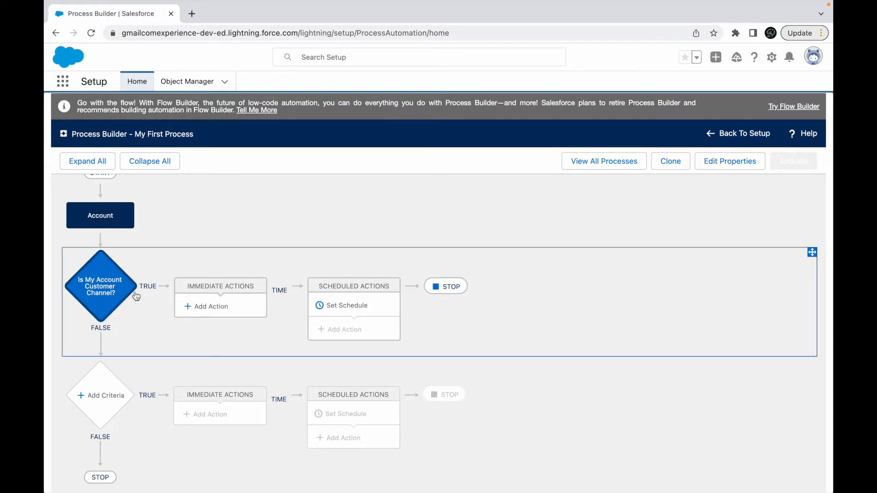
- Add a Create a Record immediate action named "Create Contact" to the Customer Channel criteria
click(218, 312)
click(514, 240)
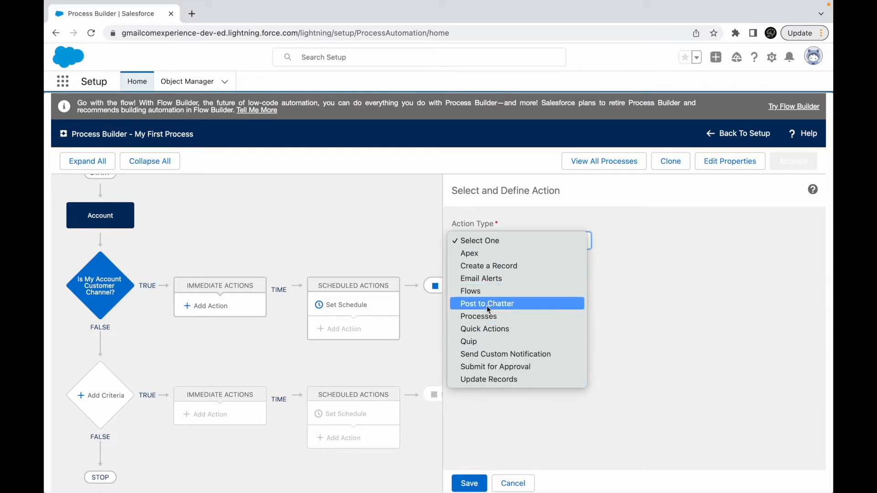
click(482, 267)
click(485, 284)
text(Create Contact)
- Set the action's record type to Contact, enter a person's name as the Last Name value, and save the action
click(510, 330)
text(Contact)
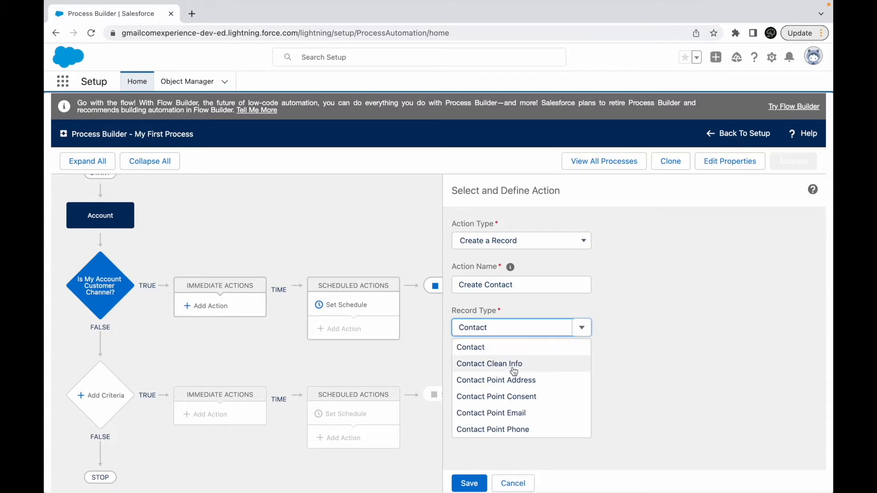
click(497, 346)
click(550, 387)
click(723, 390)
text(Himanshu)
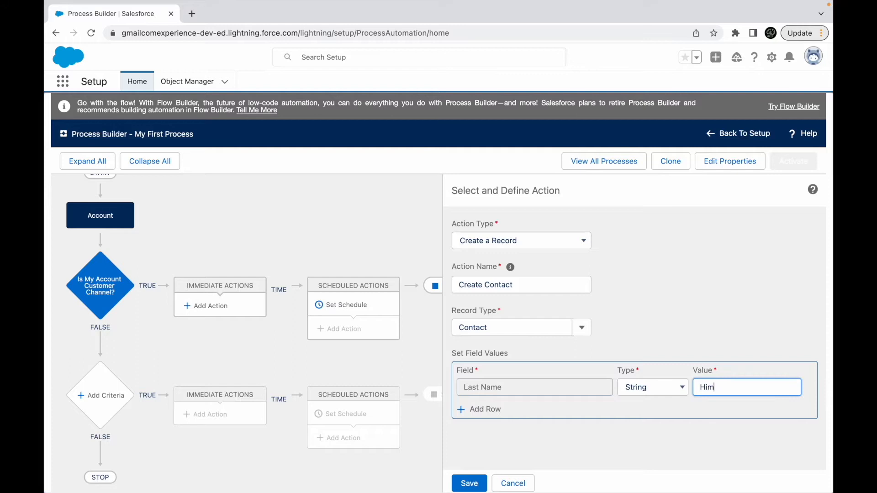
click(469, 482)
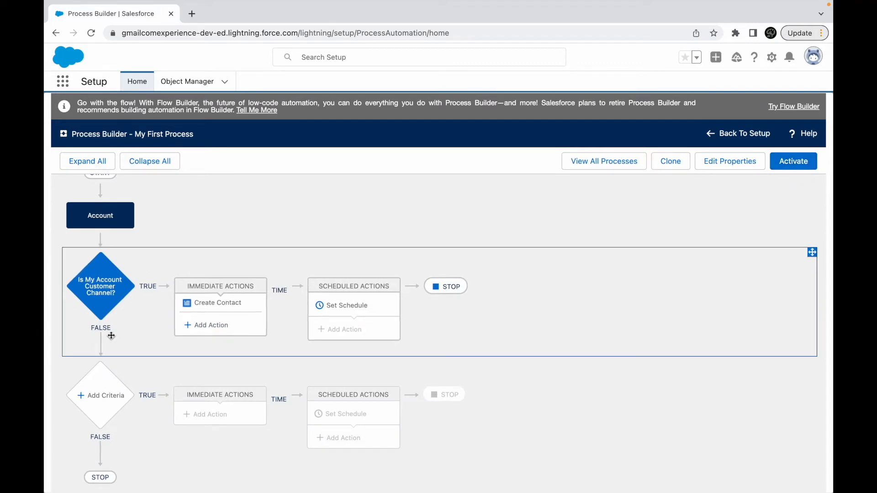
- Activate this version of My First Process, reading the note about deactivating other active versions before confirming
click(801, 166)
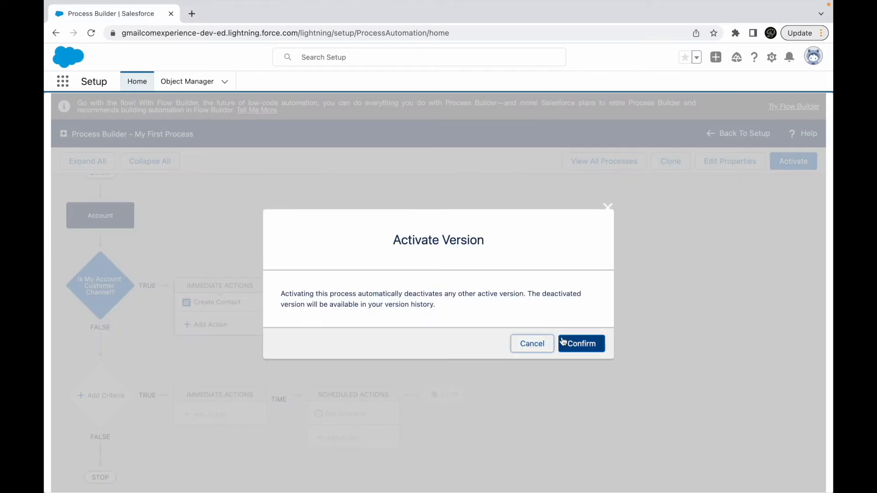
drag(442, 241, 489, 244)
click(394, 290)
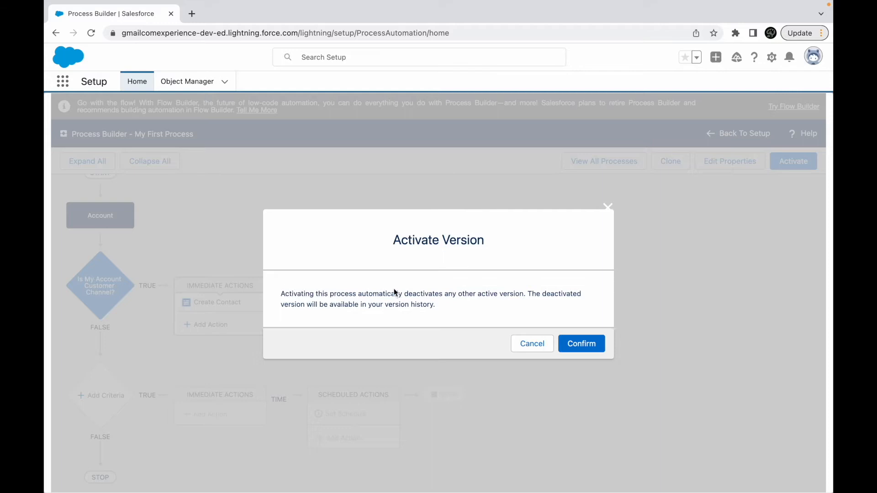
click(404, 291)
drag(405, 291, 445, 293)
click(476, 295)
drag(529, 297, 455, 311)
click(455, 310)
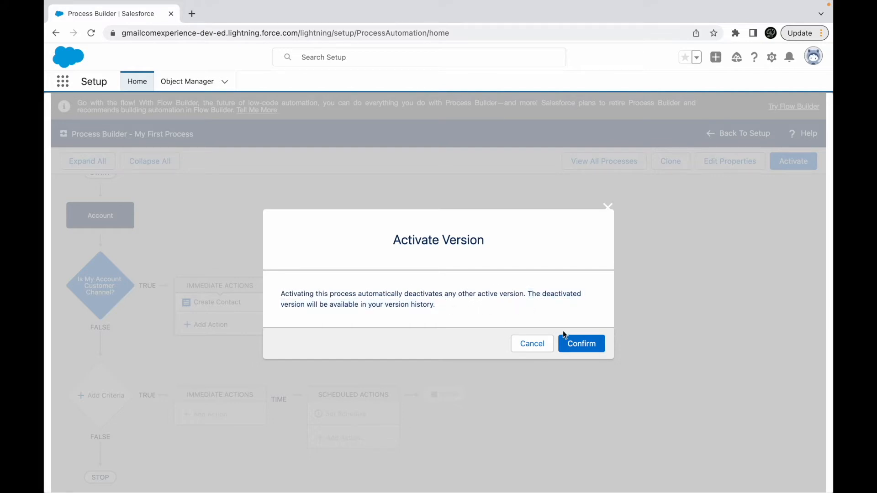
click(590, 346)
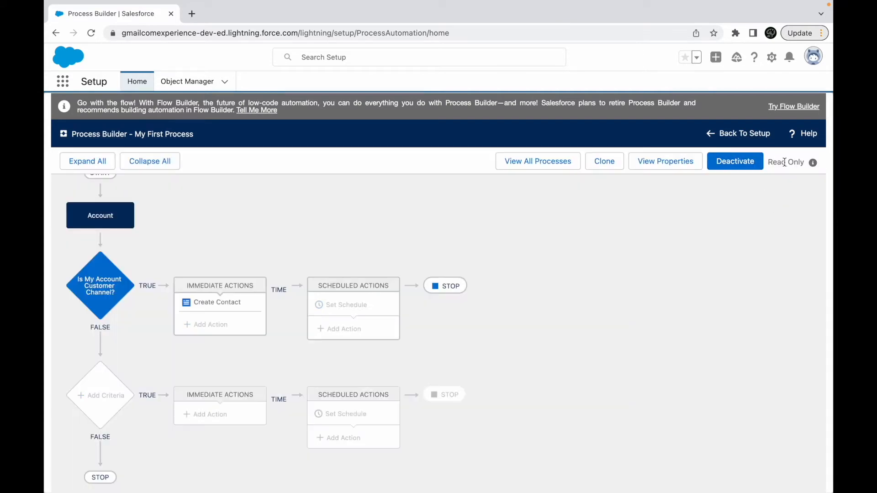
- Examine the activated process's read-only note, Account start setting, Customer Channel condition and Create Contact action, leaving each definition as it is
mouse_move(812, 163)
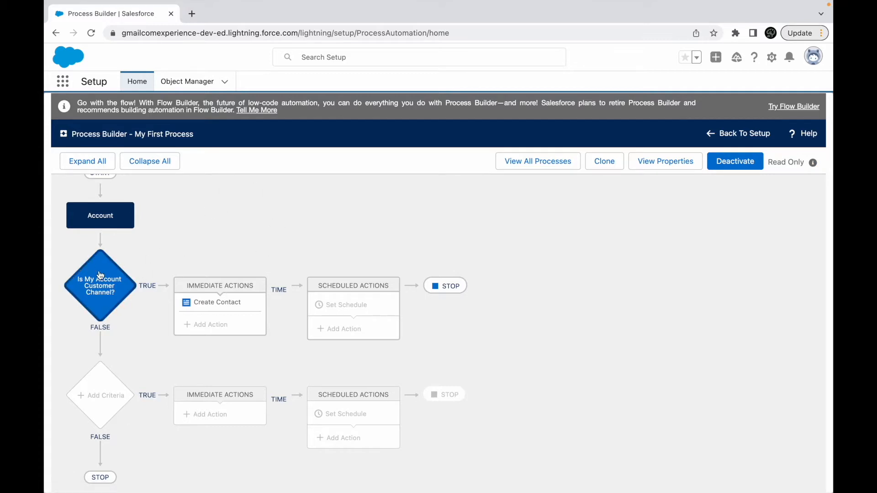
click(104, 227)
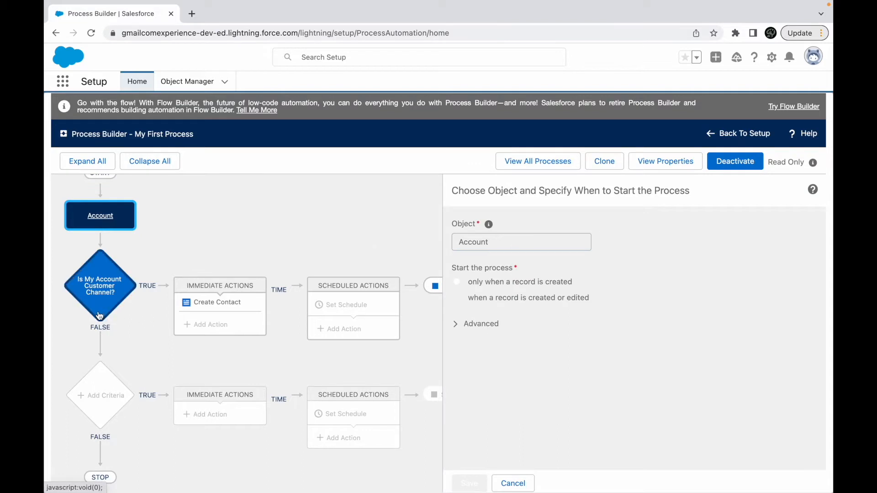
click(97, 297)
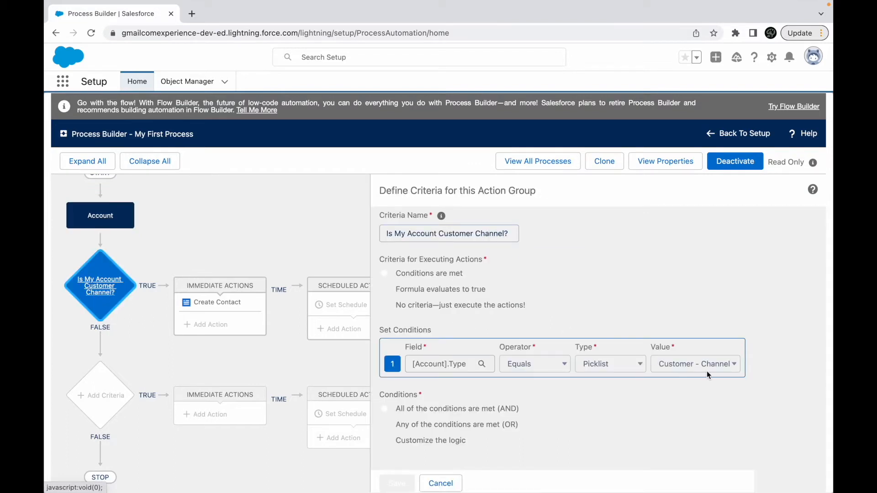
click(225, 303)
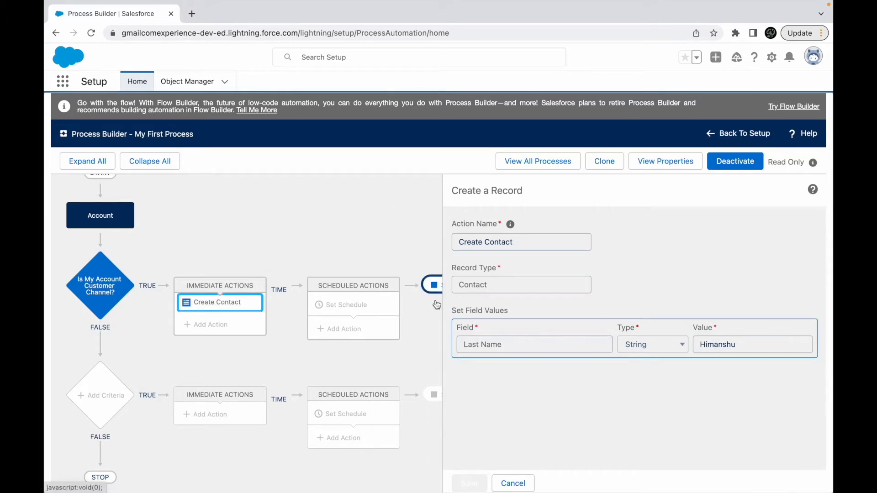
click(513, 482)
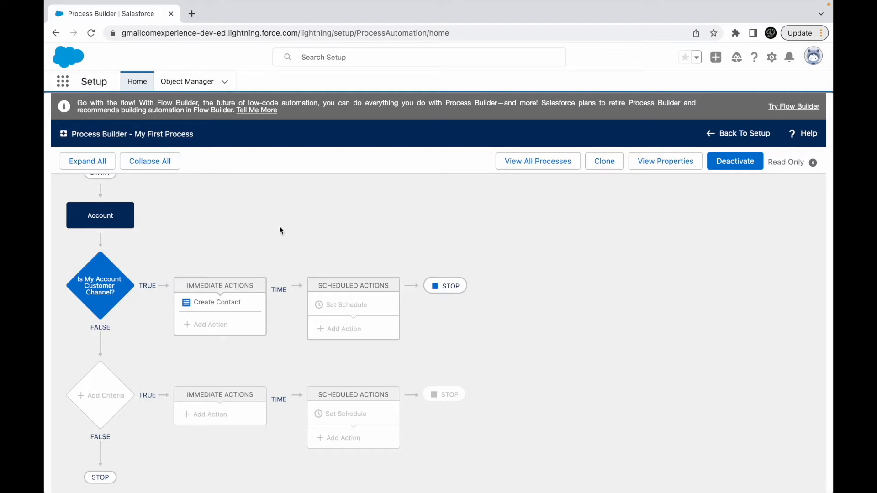
click(216, 302)
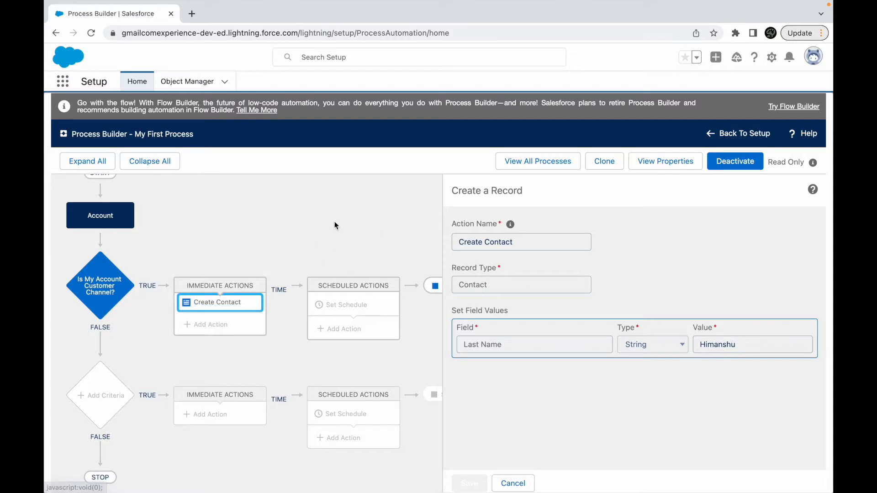
click(528, 484)
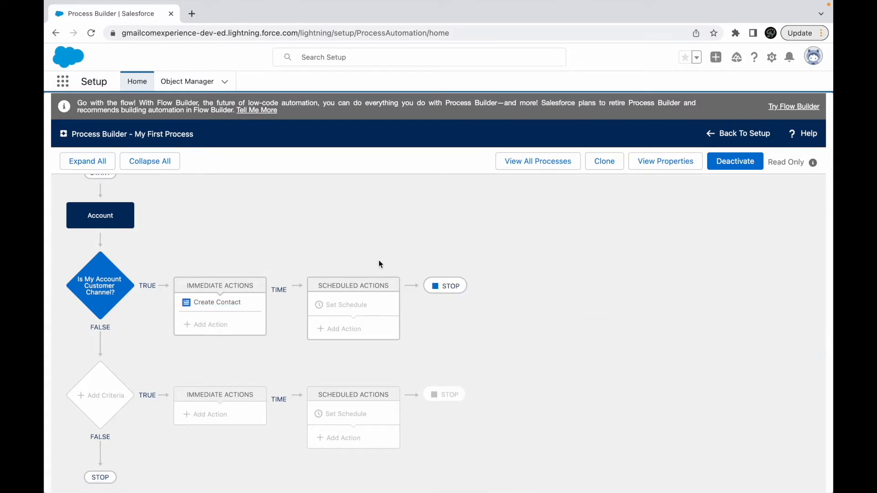
click(231, 302)
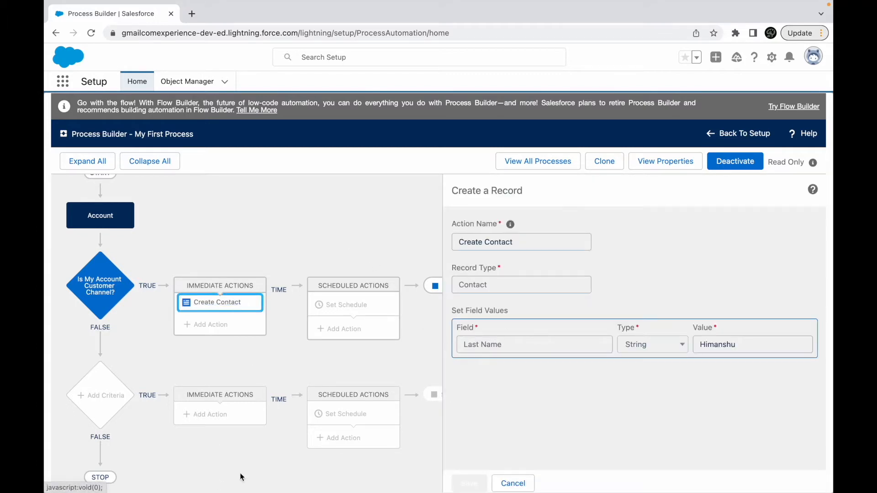
click(504, 481)
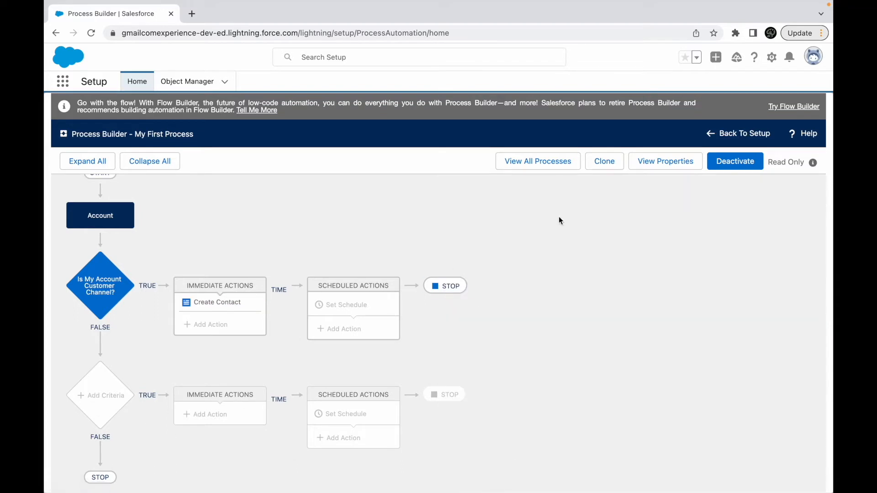
- Clone My First Process as a version of the current process, keeping its name
click(605, 162)
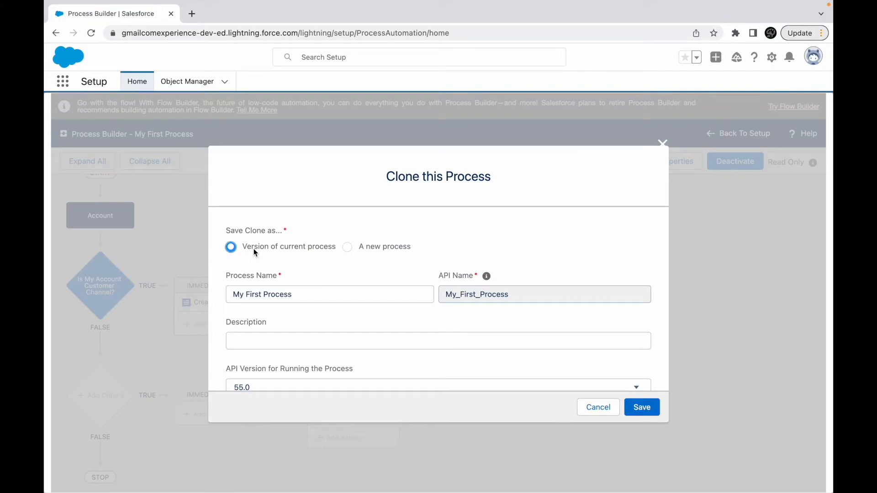
click(377, 249)
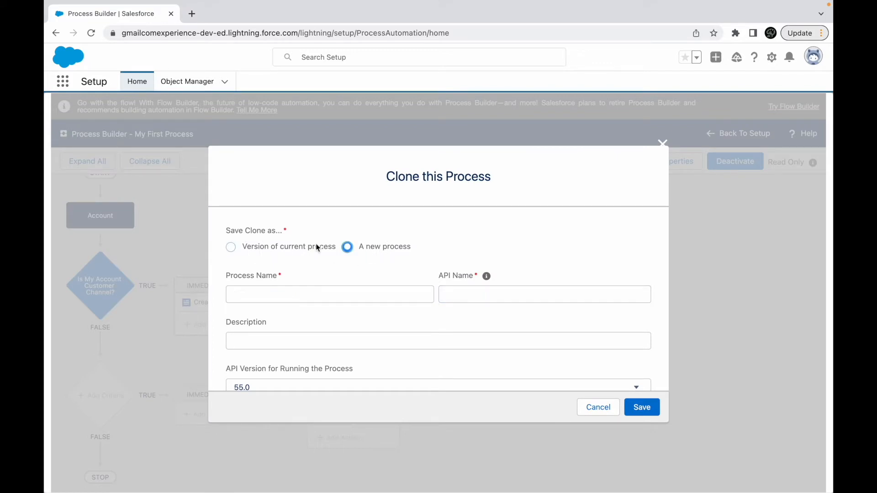
click(292, 250)
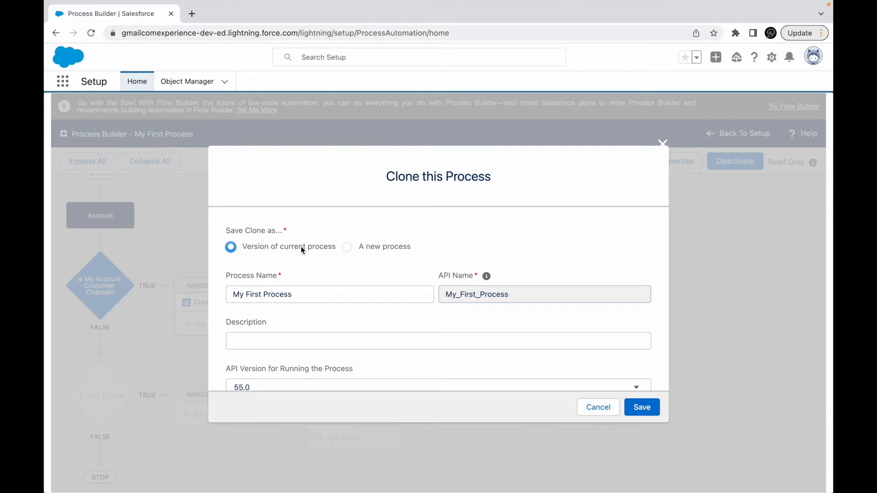
click(650, 411)
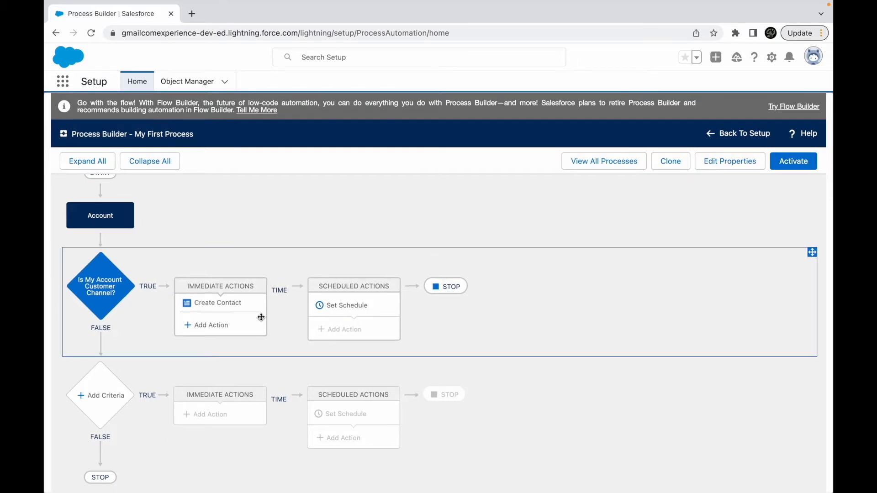
- Replace the Create Contact action's Last Name value with a different surname and save the action
click(213, 310)
double_click(742, 344)
text(Maheshwari)
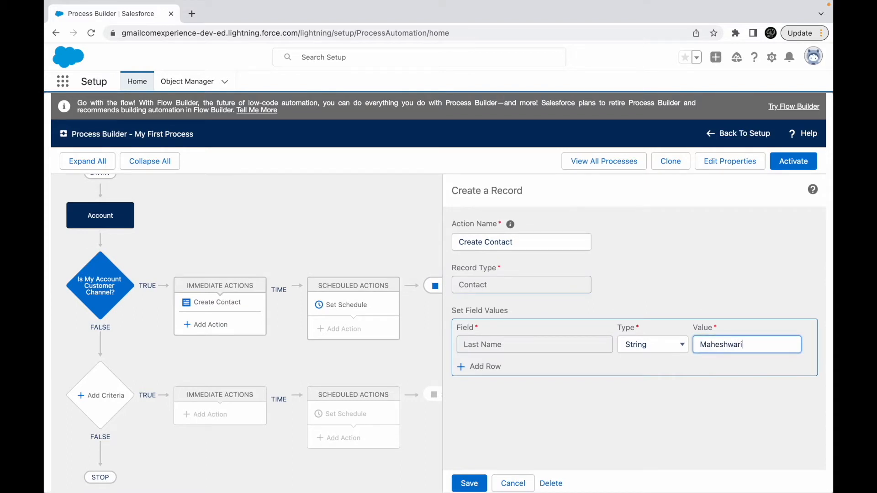
click(469, 483)
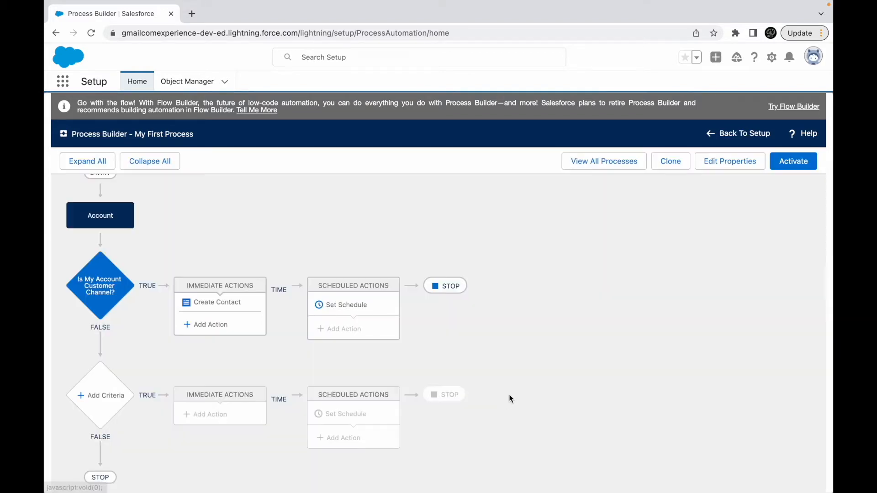
- Add a second criteria below the Customer Channel one and name it "Is My Account Customer Prospect?"
click(82, 397)
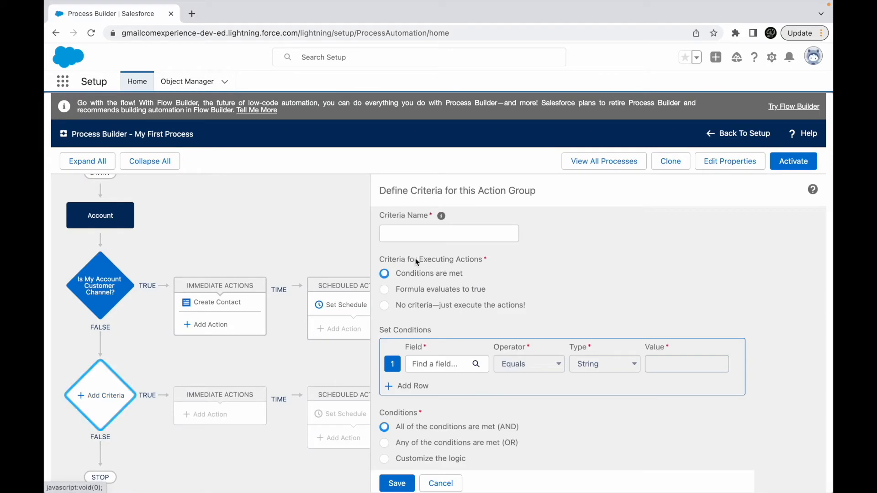
click(419, 235)
click(459, 260)
click(484, 233)
key(BackSpace)
key(BackSpace)
key(BackSpace)
key(BackSpace)
key(BackSpace)
key(BackSpace)
key(BackSpace)
key(BackSpace)
text(Prospec?)
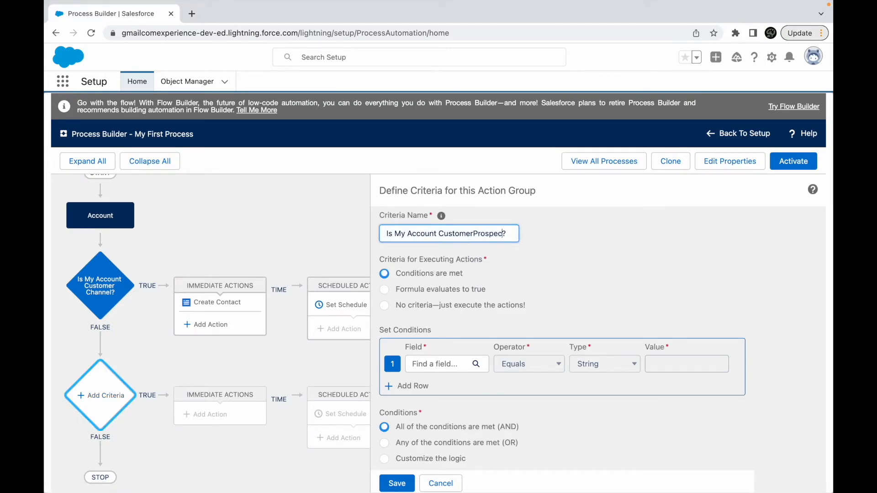
text(t)
- Set the new criteria's condition to Account Type equals Prospect and save the criteria
click(434, 364)
click(382, 238)
text(Type)
click(380, 267)
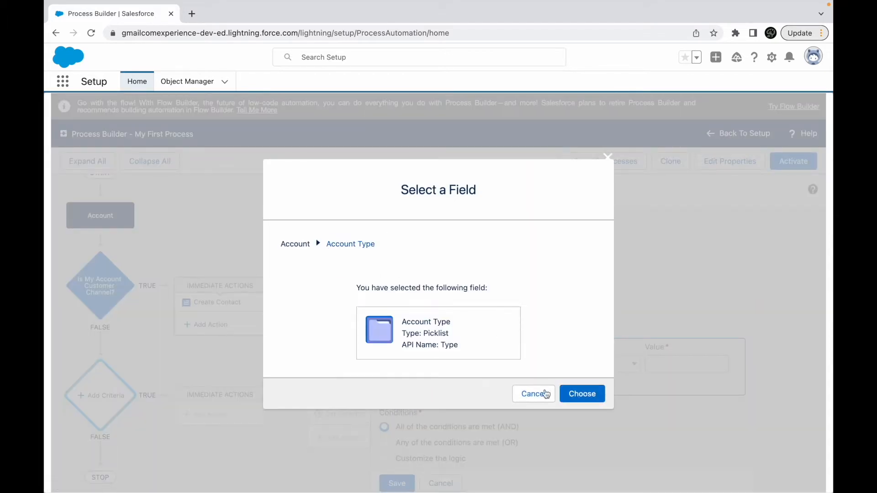
click(582, 396)
click(659, 364)
click(683, 383)
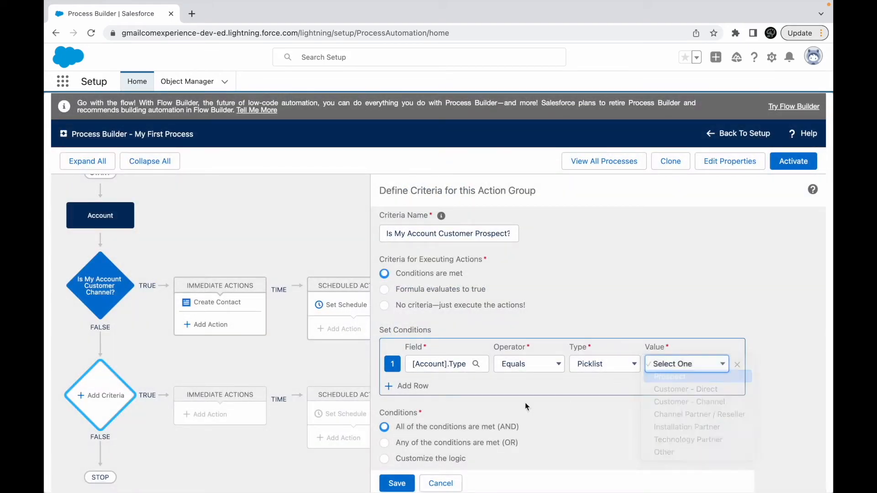
click(396, 483)
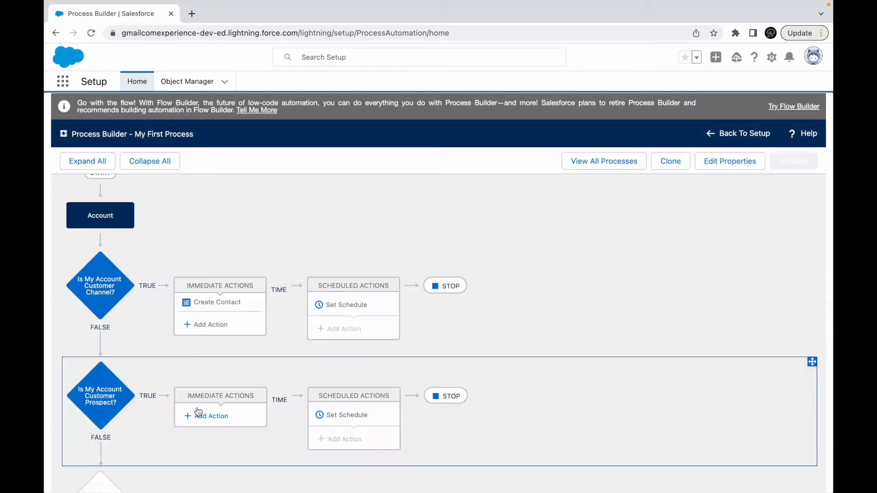
- Add a Create a Record immediate action named "Create Con Record" to the Customer Prospect criteria
click(204, 415)
click(489, 245)
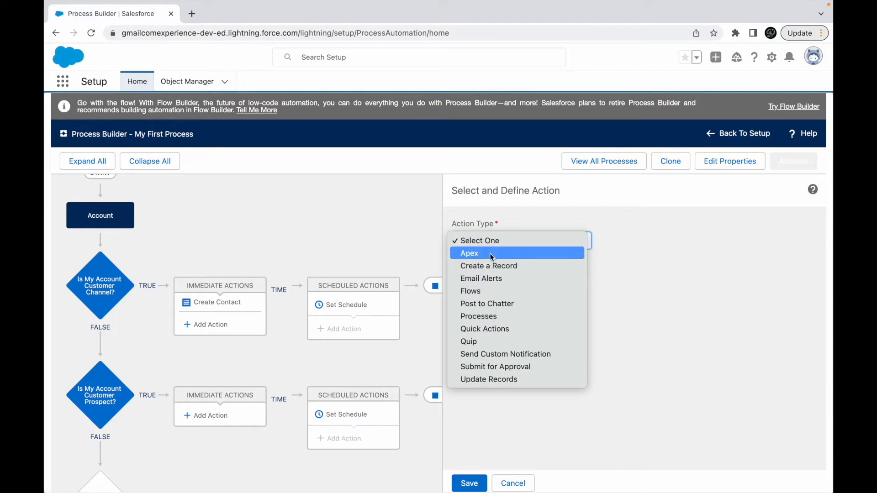
click(489, 266)
click(500, 285)
text(Create Con Record)
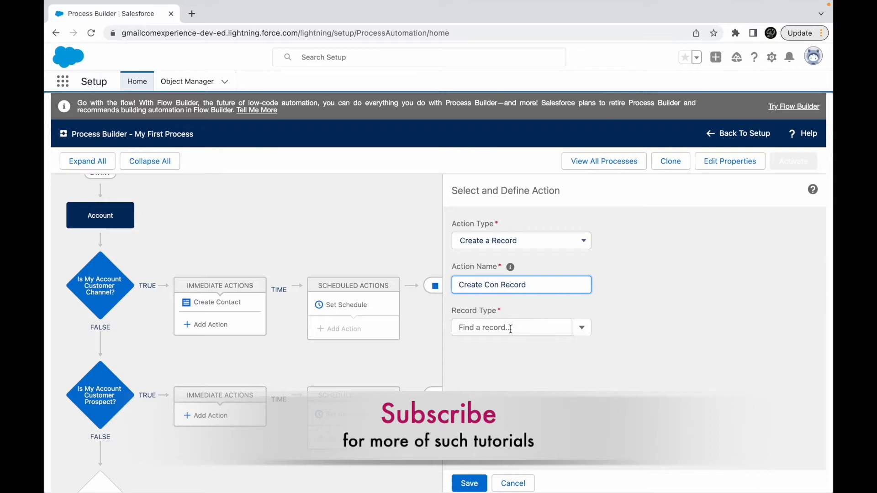
- Set the new action's record type to Contact, enter a Last Name value, and save the action
click(511, 328)
text(Conta)
click(490, 347)
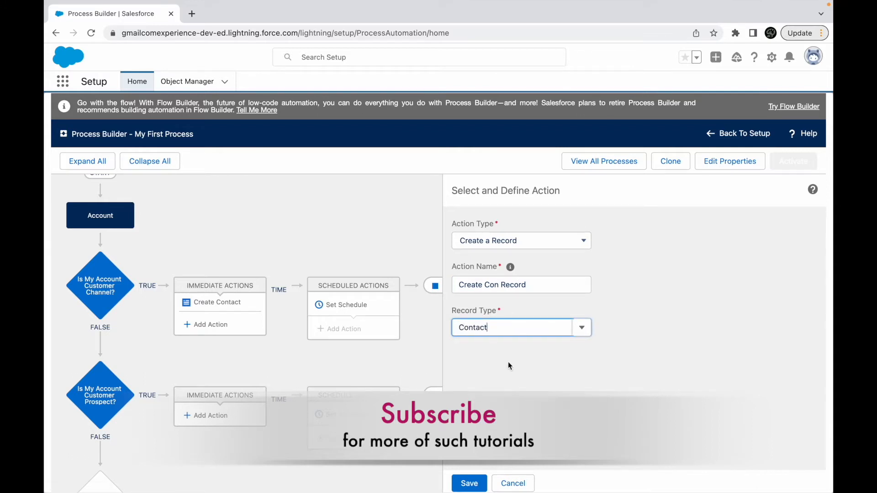
click(710, 390)
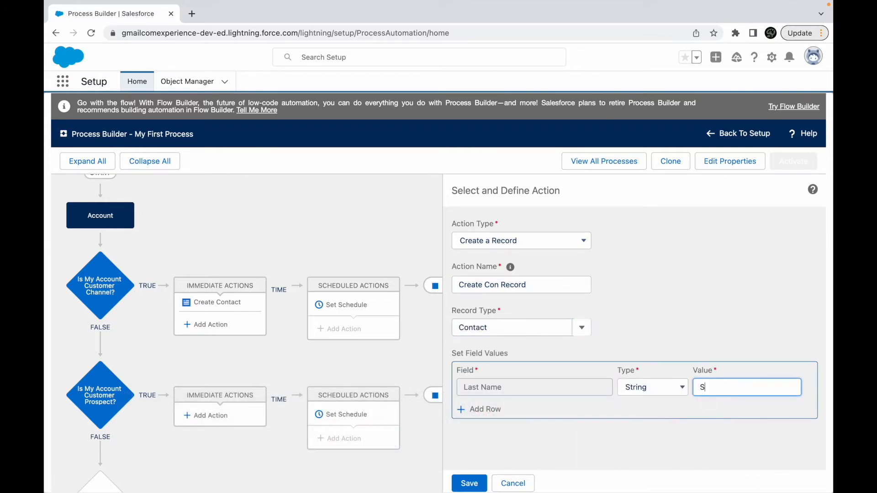
text(Sense)
click(469, 483)
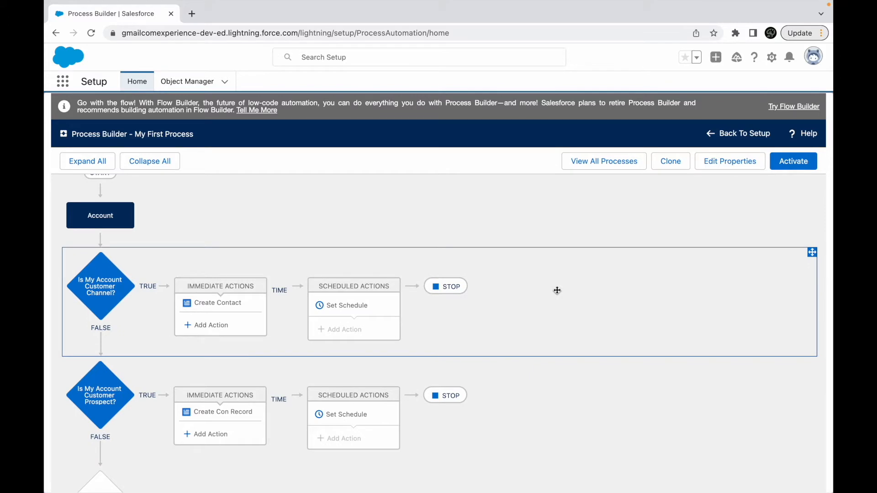
- Activate this version of My First Process and list the process's versions among all processes
click(781, 165)
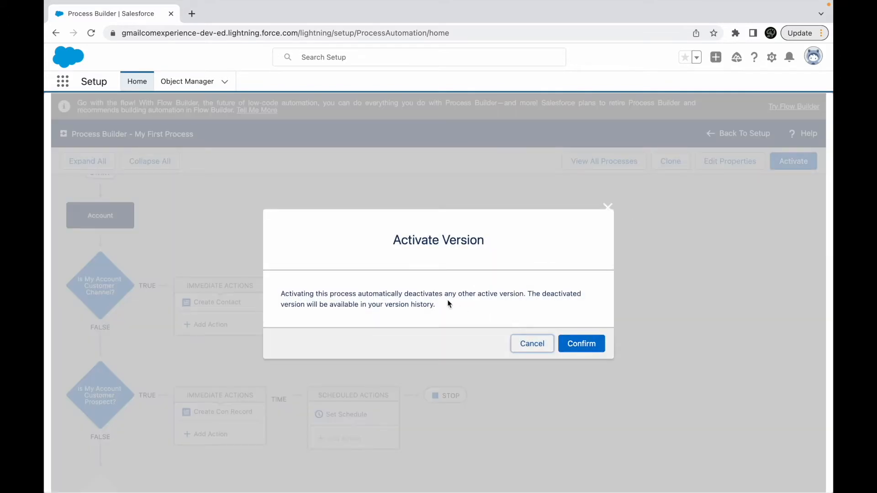
click(587, 346)
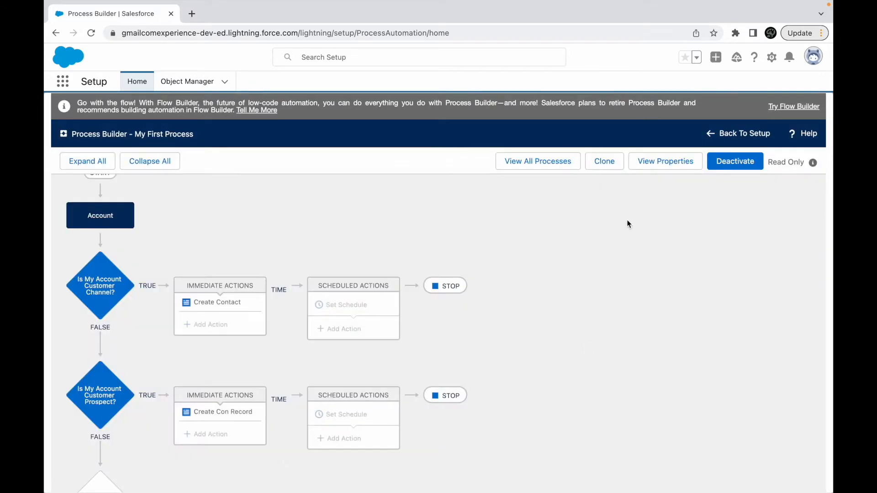
click(537, 161)
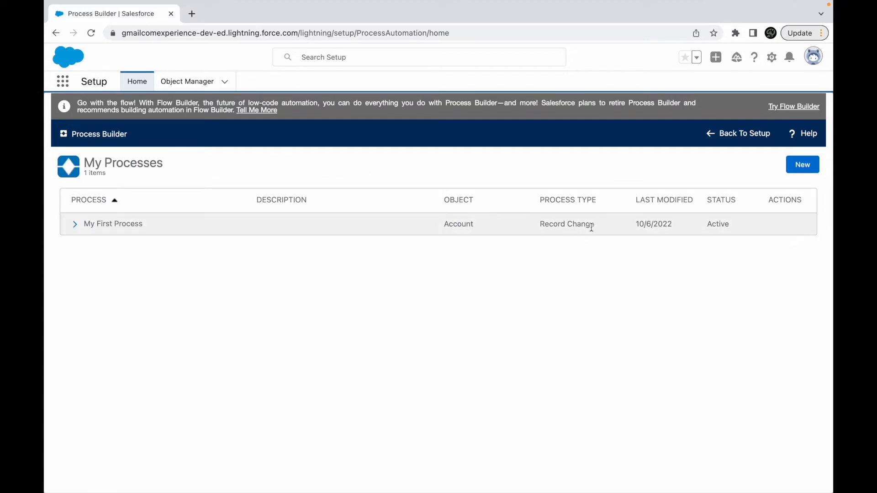
click(708, 221)
click(83, 224)
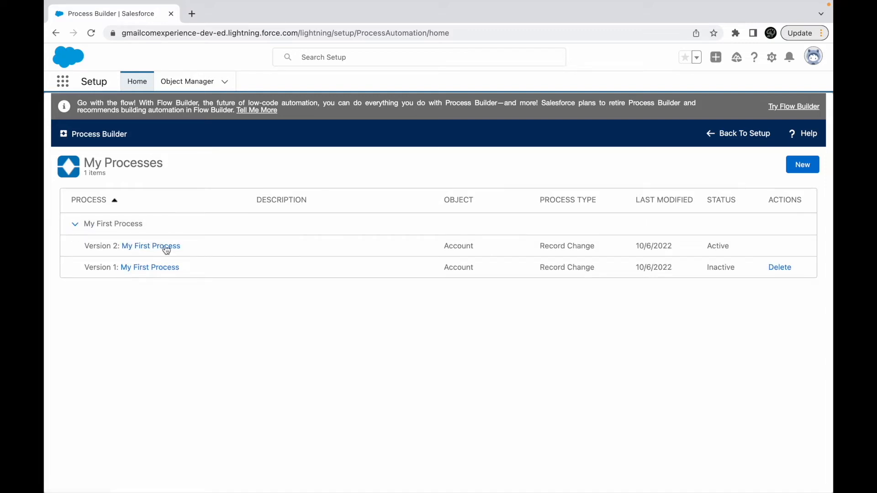
- Check Version 1's status, inspect its Create Contact action, and return to the expanded version list
double_click(714, 266)
click(441, 340)
click(154, 269)
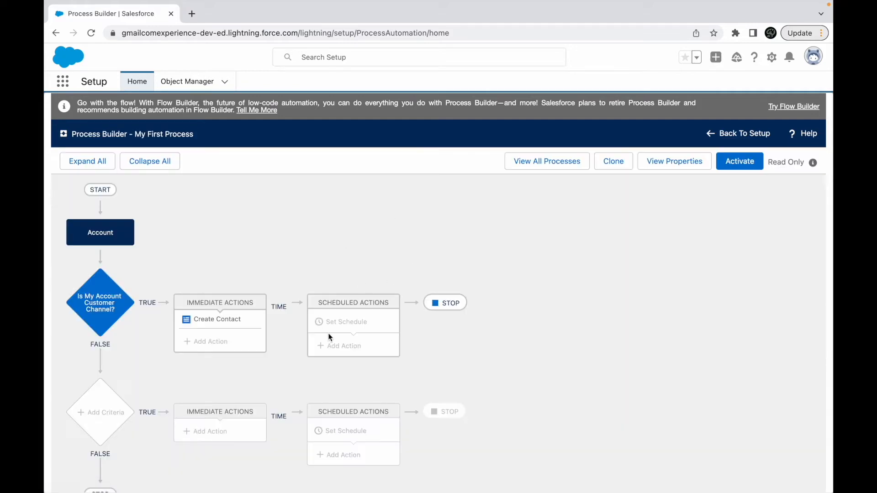
click(237, 326)
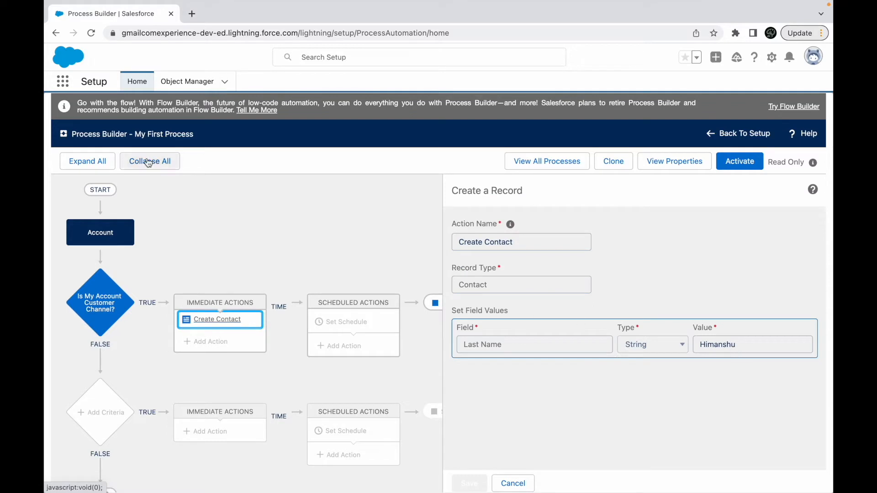
click(555, 162)
click(75, 224)
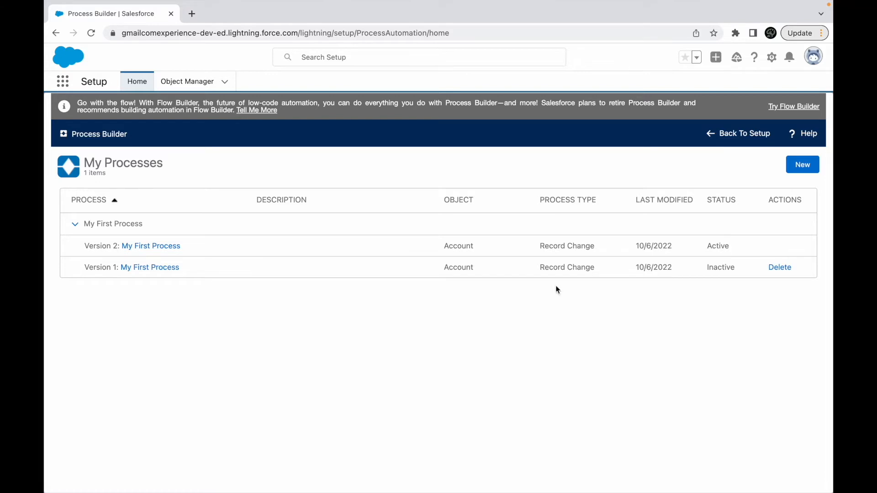
- Compare the status of the two My First Process versions in the process list
double_click(718, 247)
click(699, 277)
double_click(720, 242)
click(714, 301)
double_click(716, 246)
click(525, 319)
- Switch to the Keynote presentation and show the Use Cases slide
key(ctrl+Up)
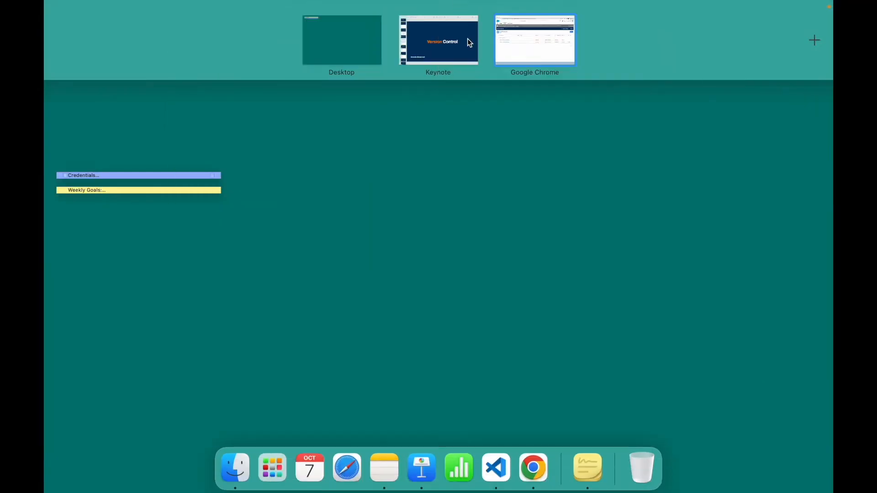
click(467, 38)
scroll(98, 423, down, 5)
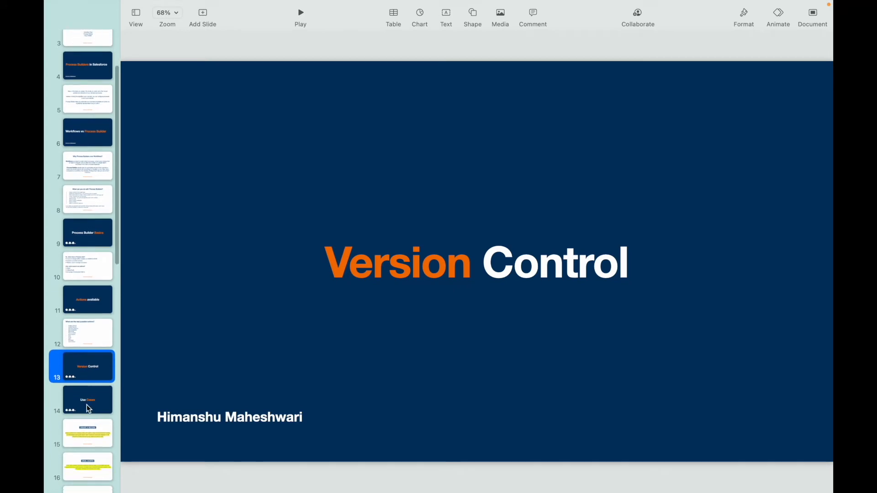
click(91, 406)
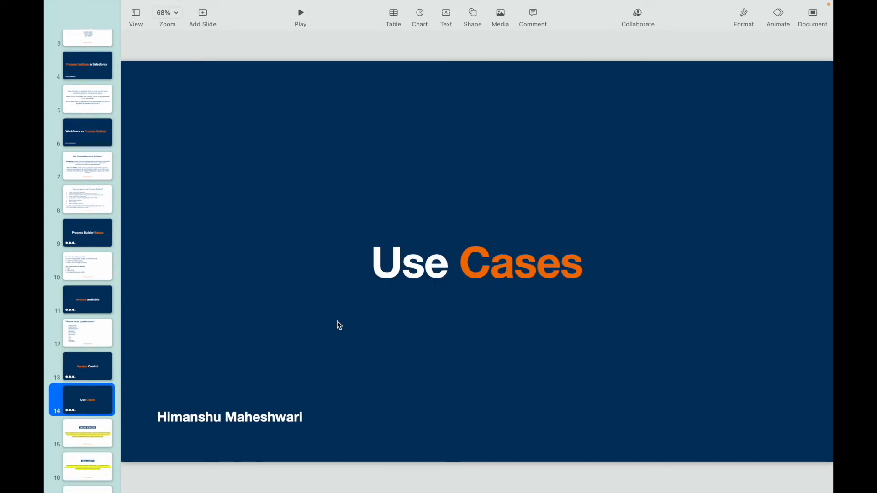
- Return to Chrome, open Version 2 of My First Process, and inspect its two criteria and Create Contact action
key(ctrl+Up)
click(509, 58)
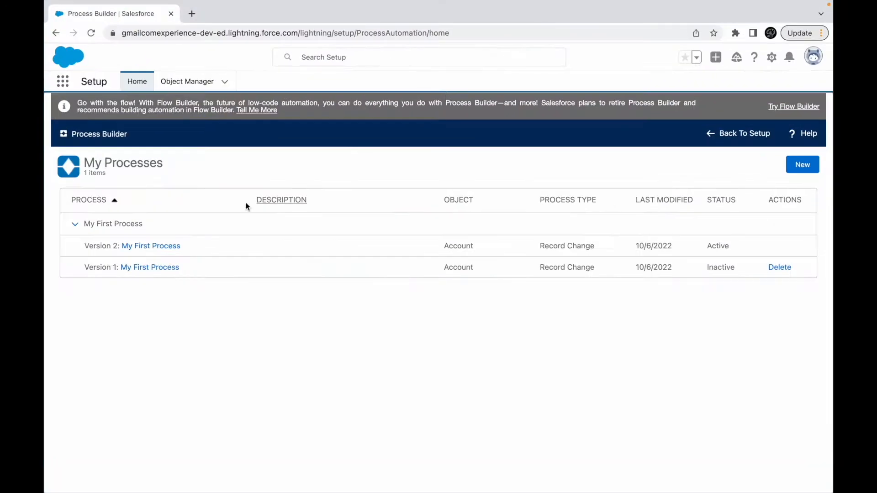
click(149, 246)
scroll(253, 294, down, 3)
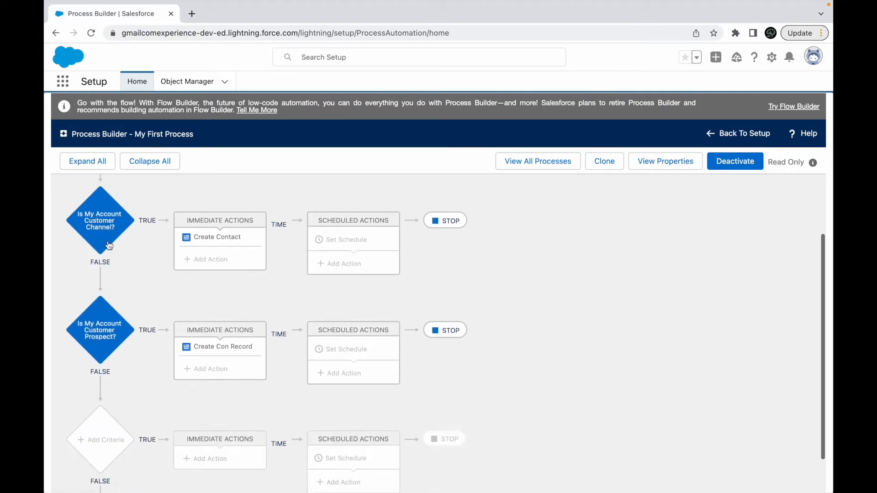
click(107, 228)
click(100, 329)
click(220, 244)
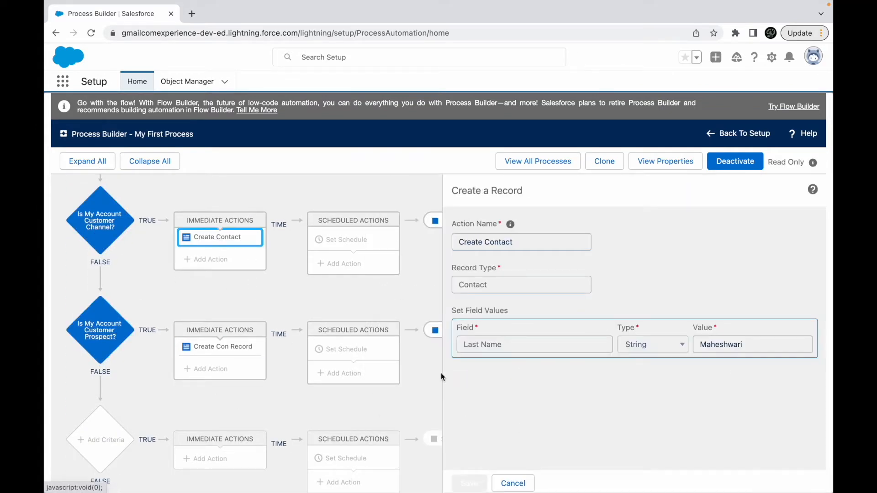
- Clone Version 2 of My First Process as another version of the current process
click(599, 165)
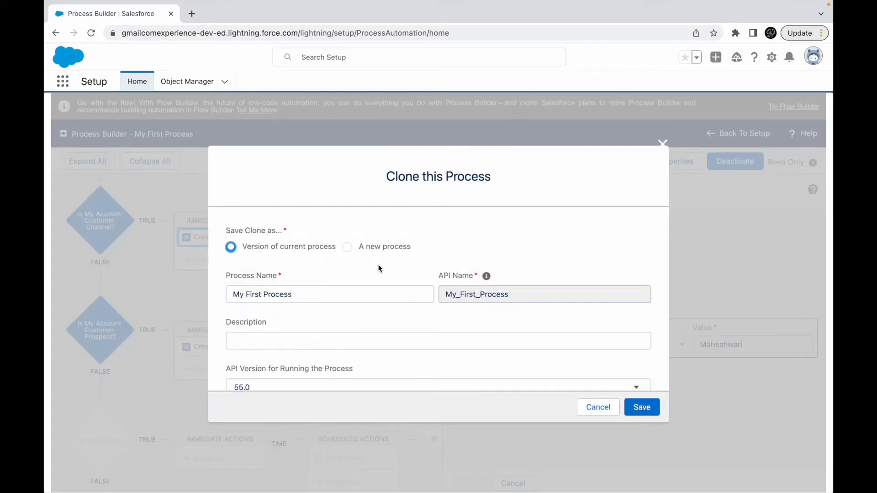
click(639, 407)
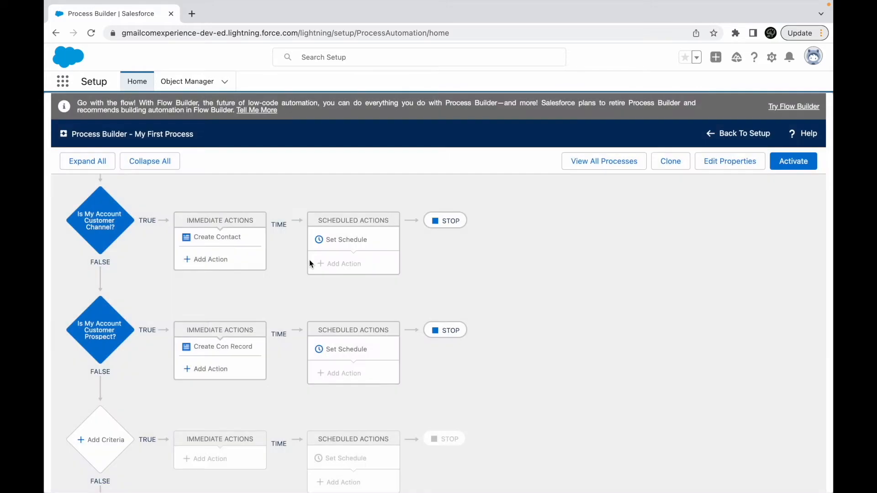
click(209, 259)
click(498, 239)
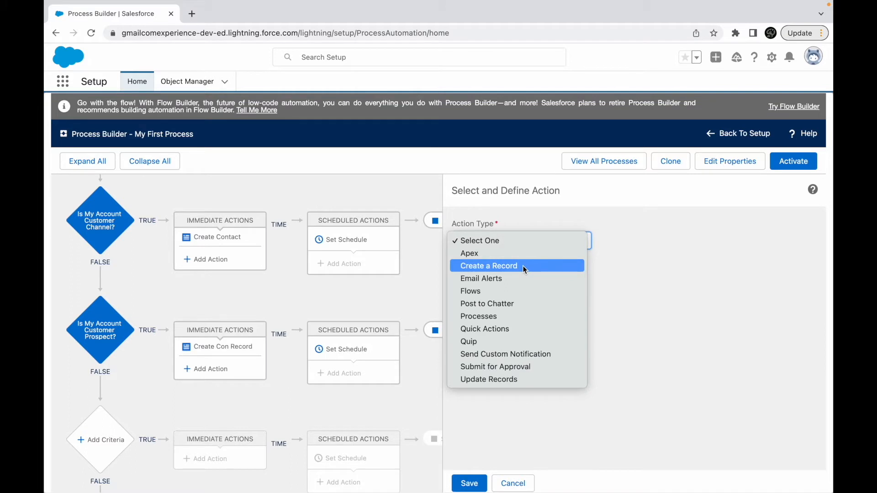
click(601, 358)
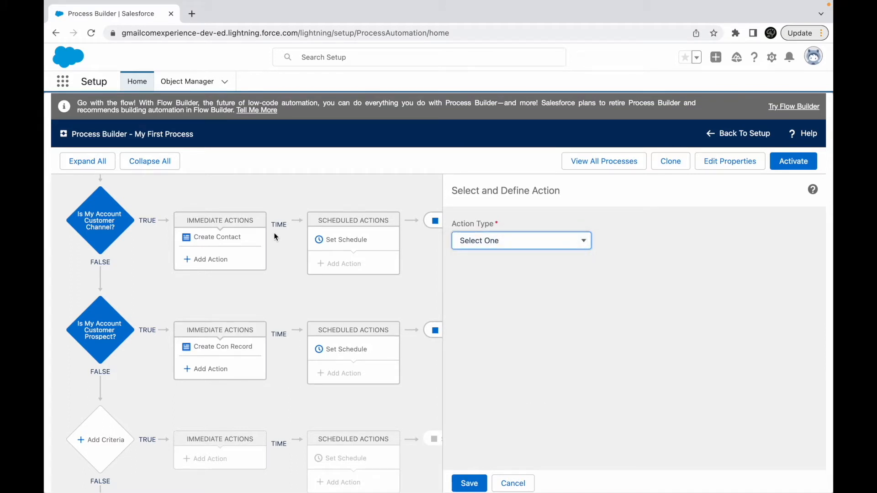
click(513, 482)
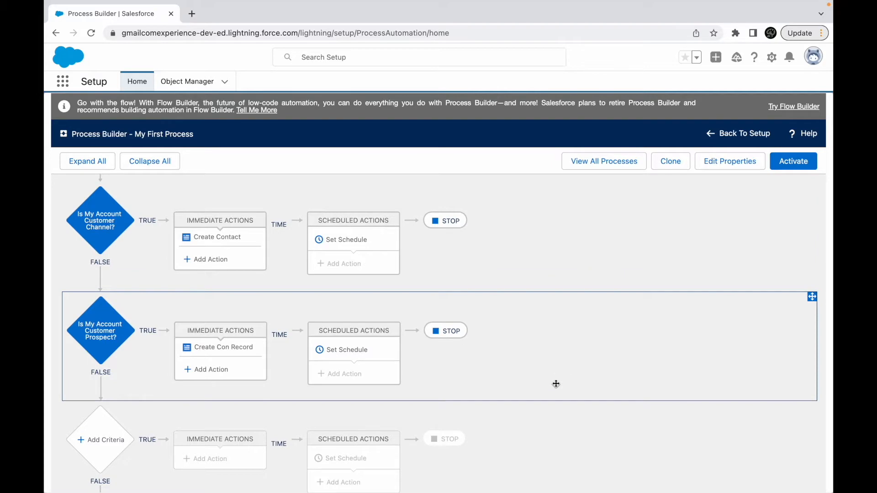
- Switch back to the Use Cases slide in the Keynote presentation
key(ctrl+Up)
click(435, 51)
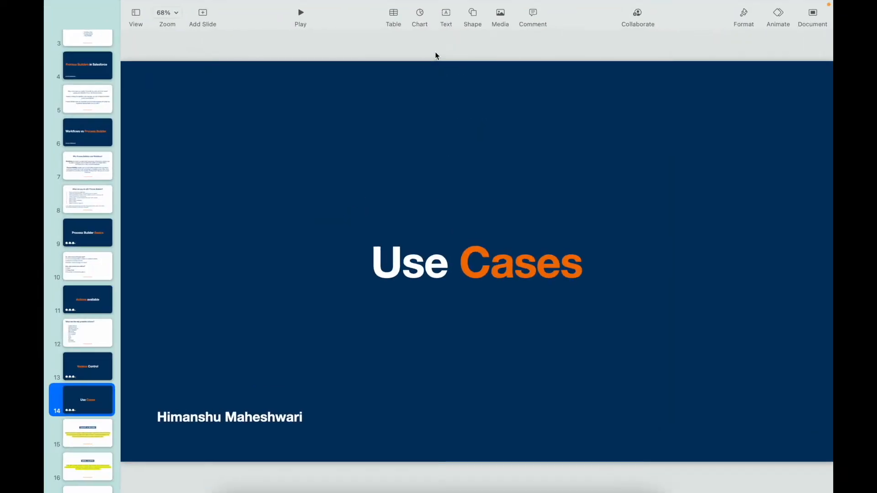
mouse_move(632, 6)
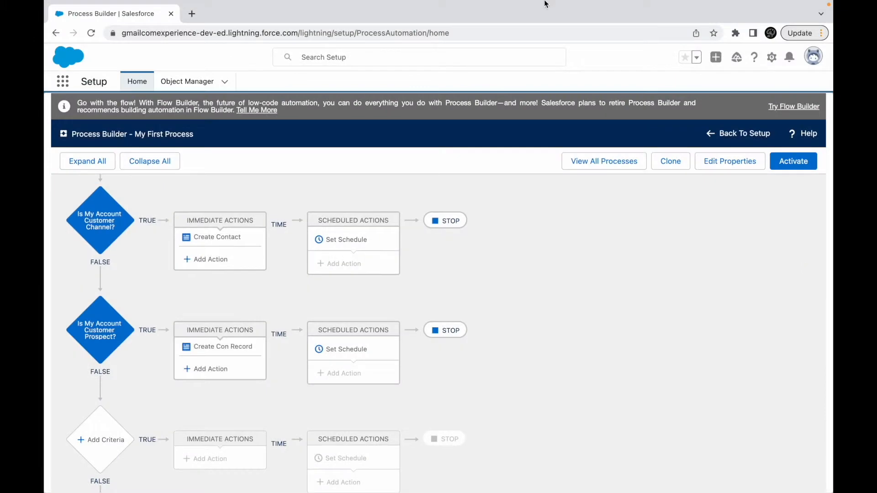
mouse_move(546, 4)
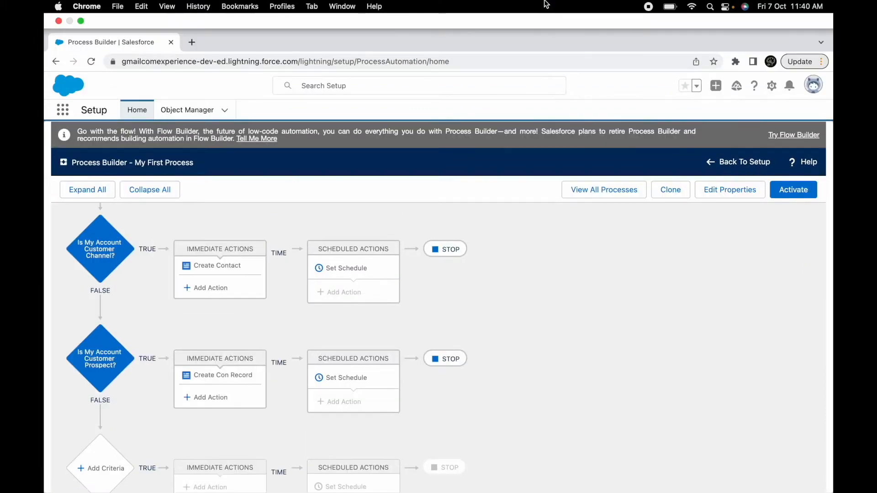
key(ctrl+Up)
click(535, 49)
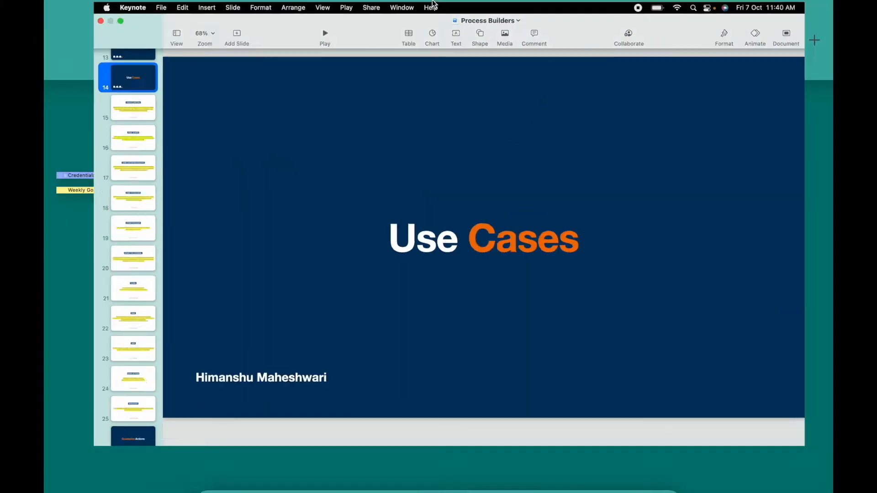
- Switch from Keynote back to Process Builder in Chrome and delete Version 1 of My First Process
key(ctrl+Up)
click(435, 55)
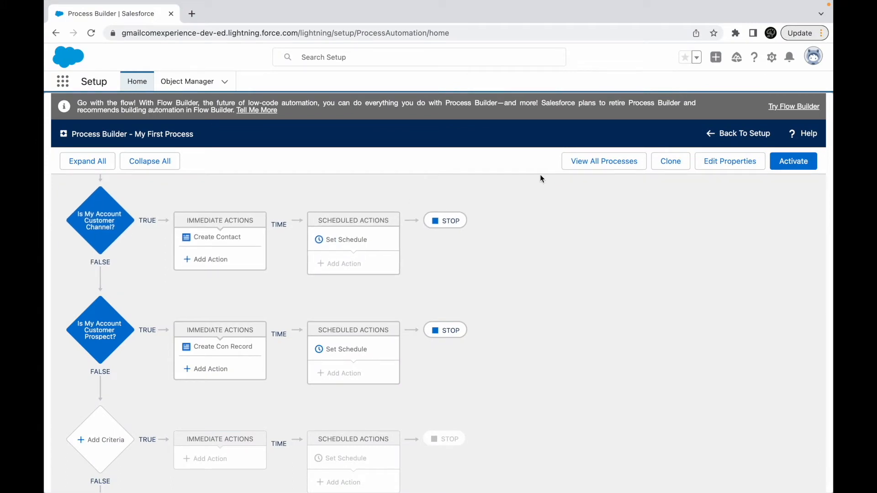
click(600, 161)
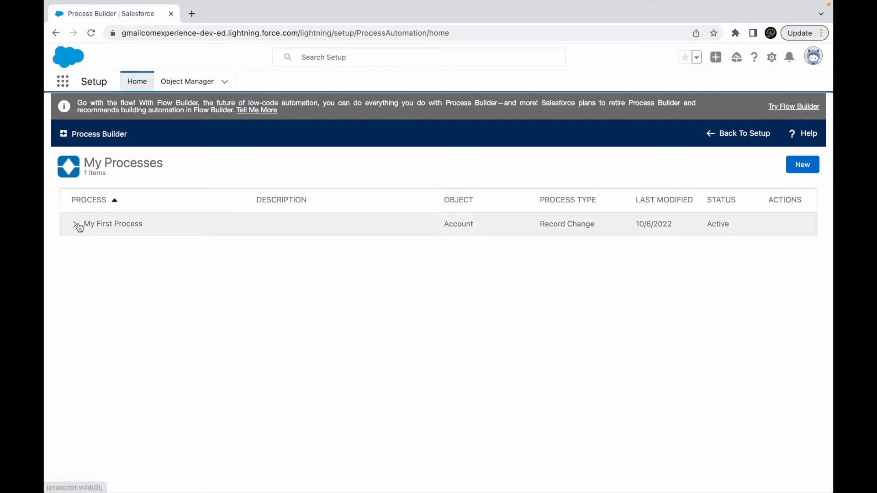
click(76, 224)
click(775, 289)
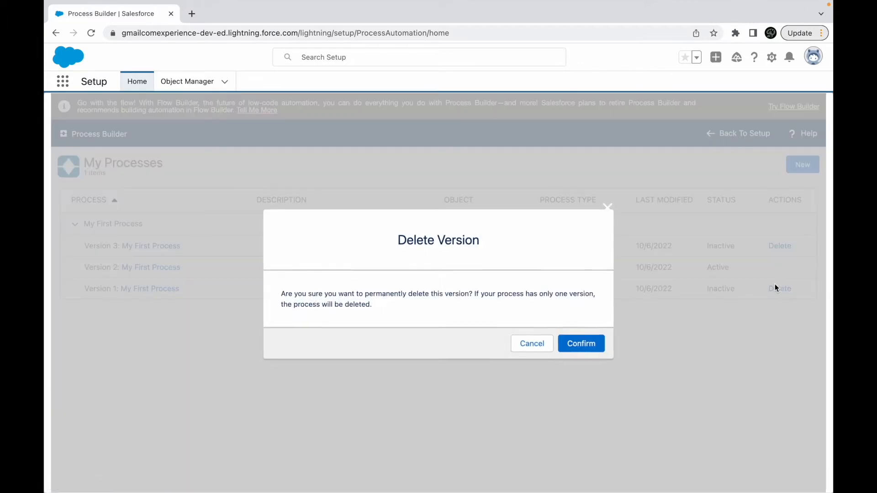
click(579, 344)
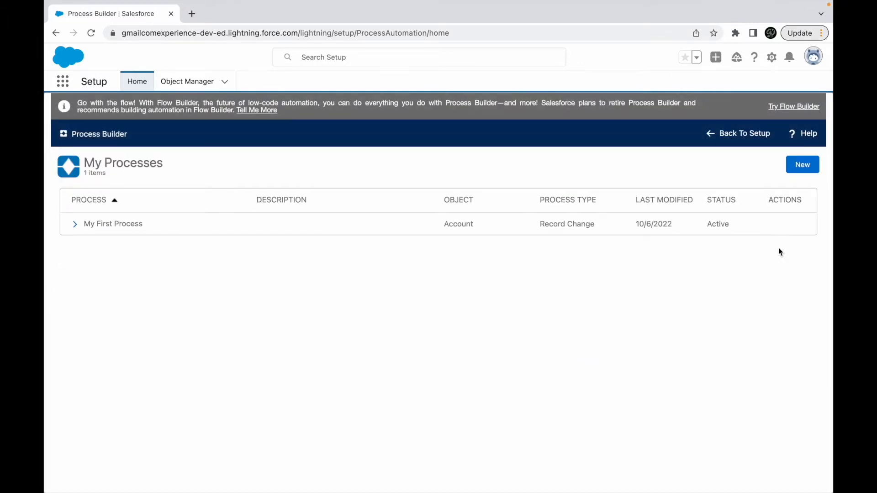
- Delete Version 3 of My First Process from the process list
click(74, 225)
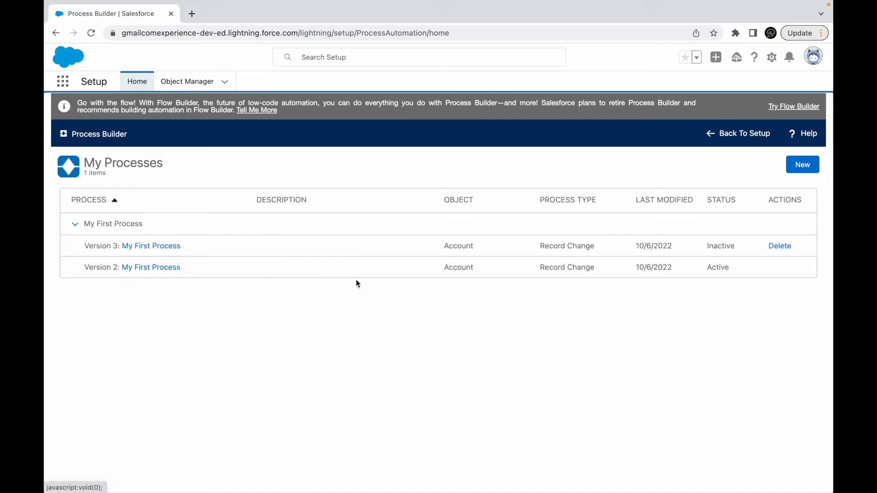
click(779, 246)
click(581, 343)
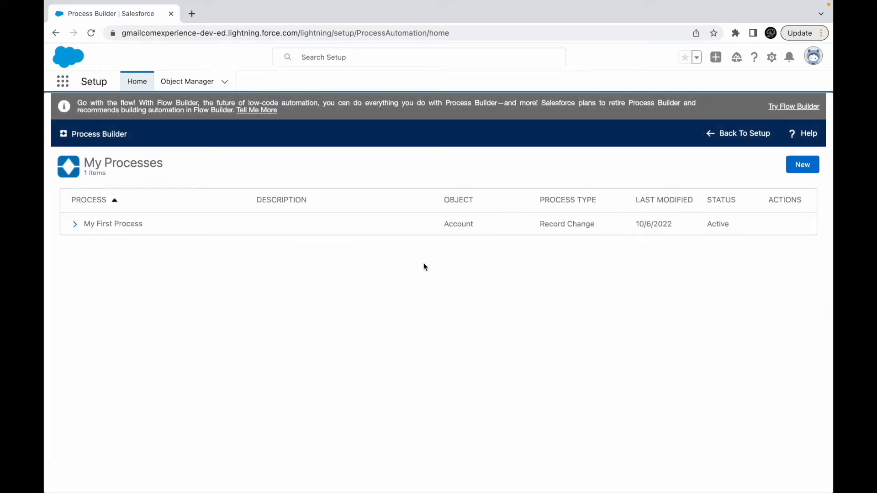
- Deactivate the remaining Version 2 of My First Process and delete it from the process list
click(97, 225)
click(729, 165)
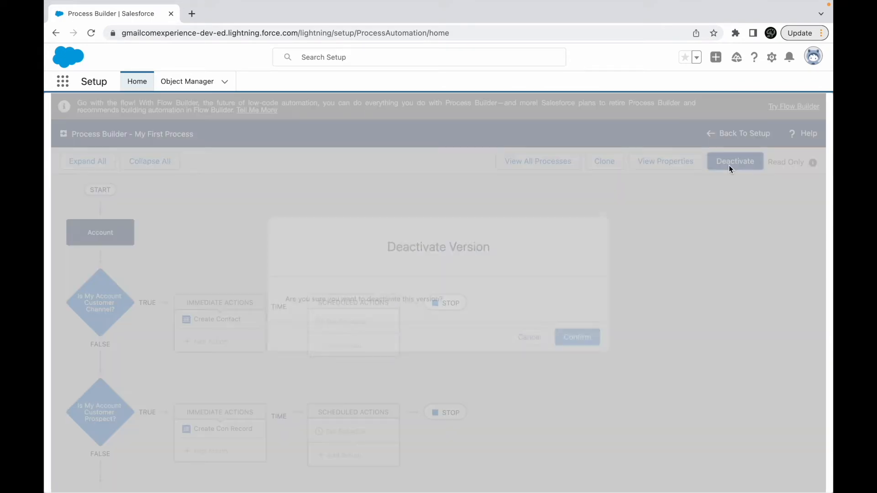
click(579, 340)
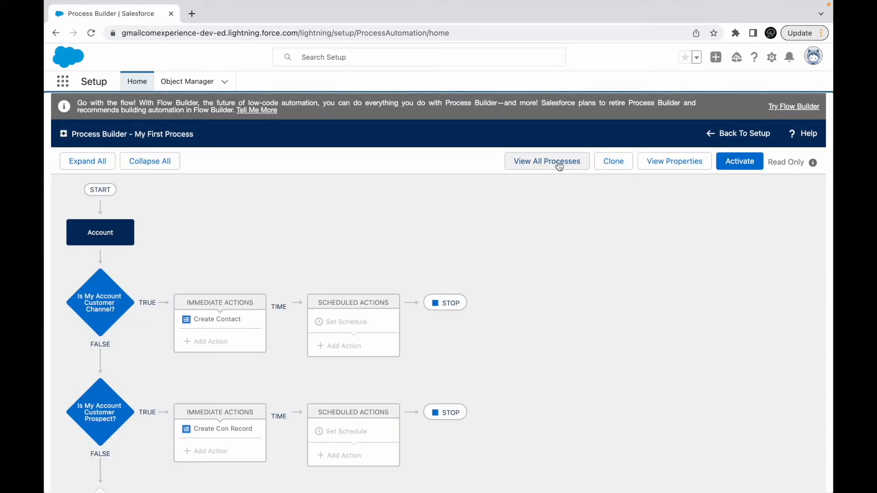
click(556, 162)
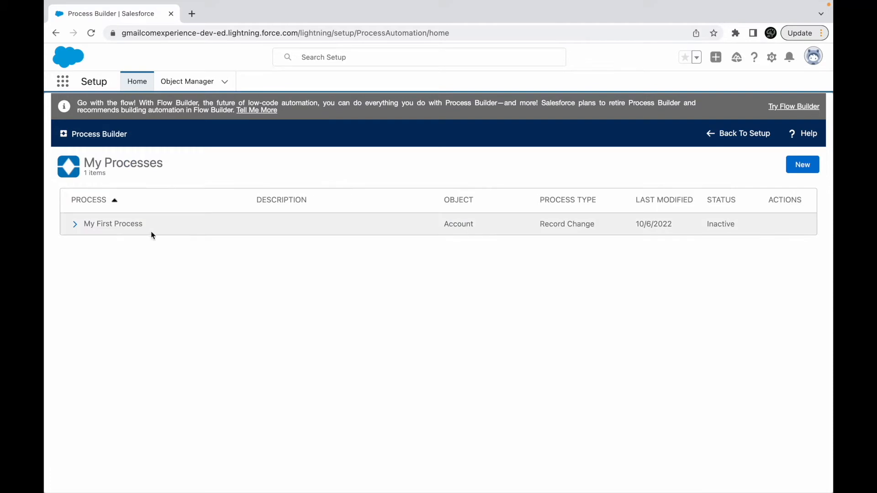
click(75, 224)
click(777, 246)
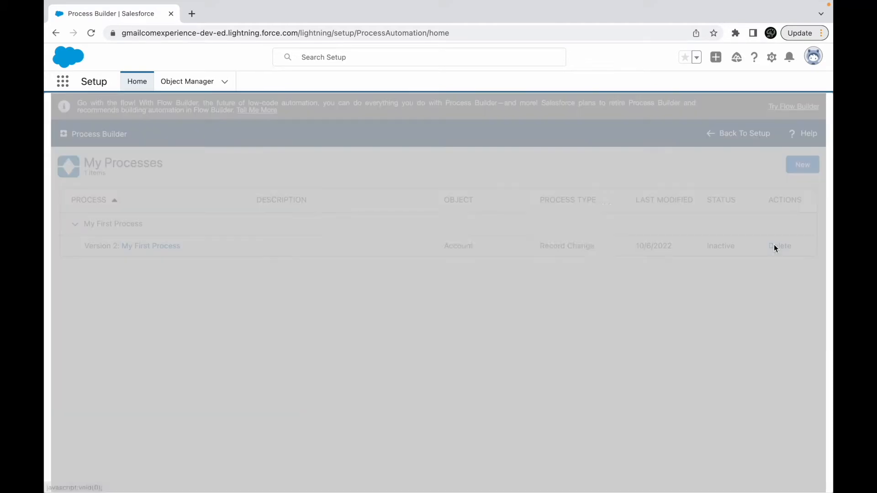
click(580, 343)
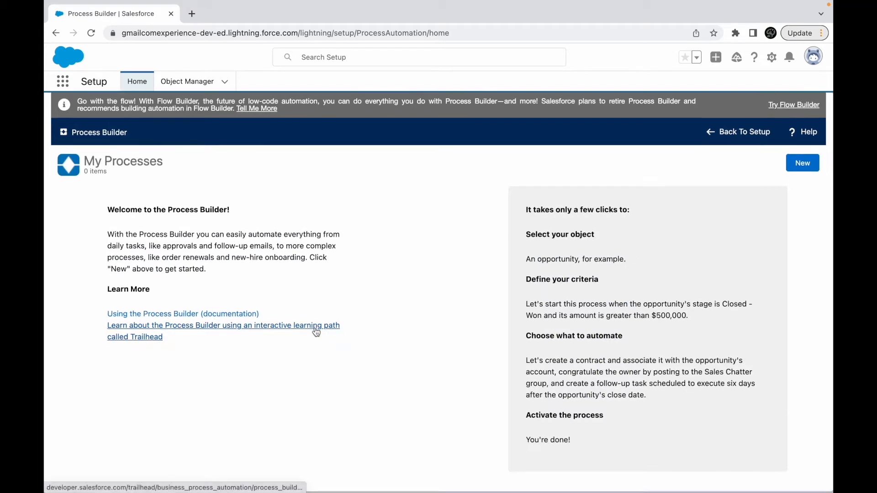
- Duplicate the Process Builder browser tab and open the Sales app in the duplicate
mouse_move(364, 4)
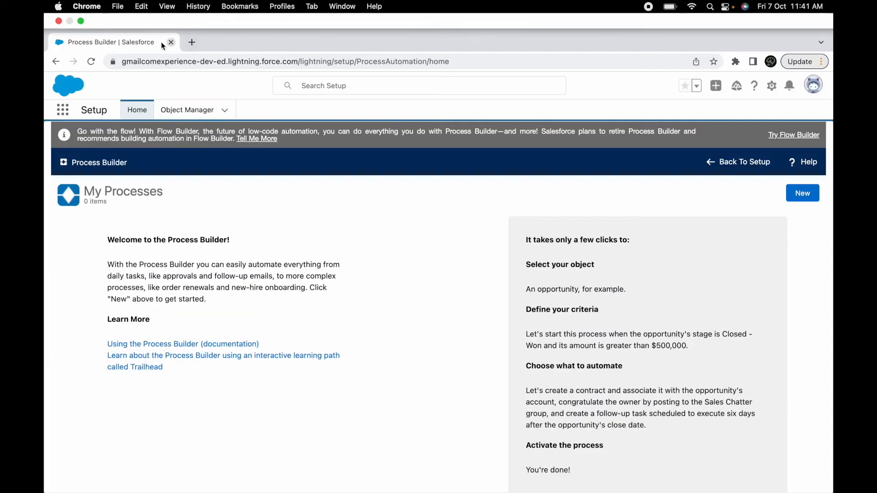
right_click(139, 43)
click(181, 117)
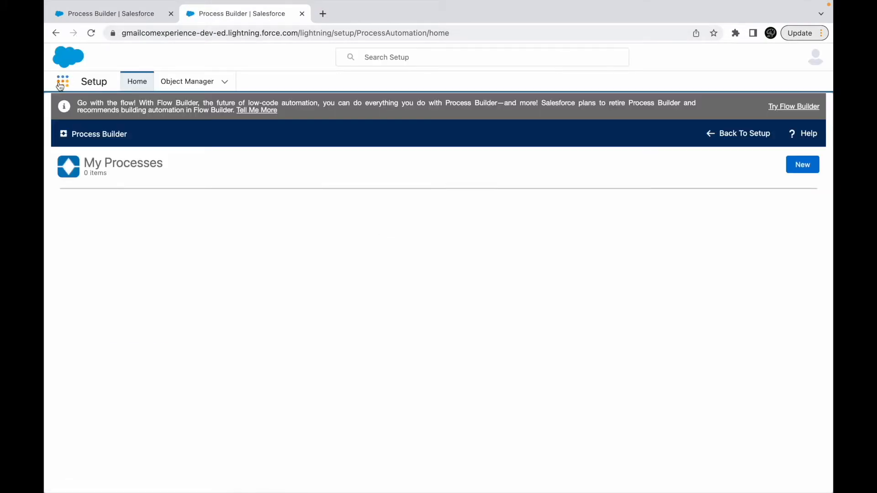
click(63, 82)
text(sales)
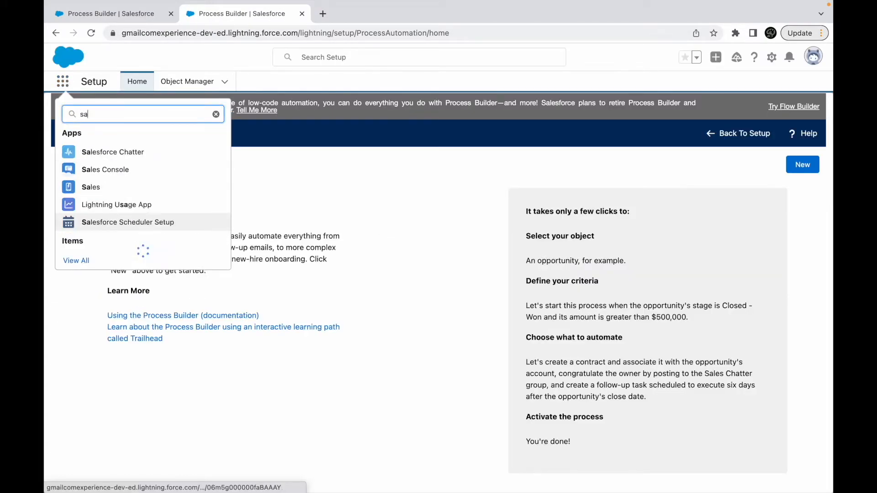
click(100, 187)
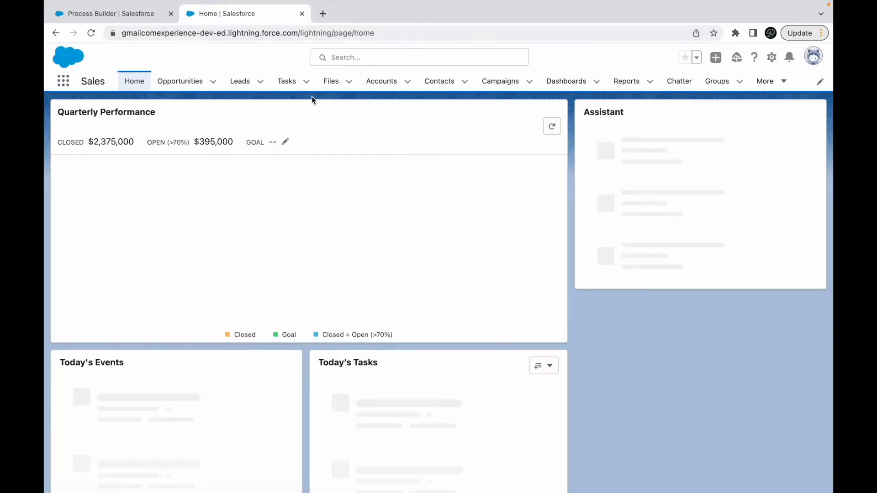
- Switch to the Keynote presentation and show the "Create a Record" use case slide
key(ctrl+Up)
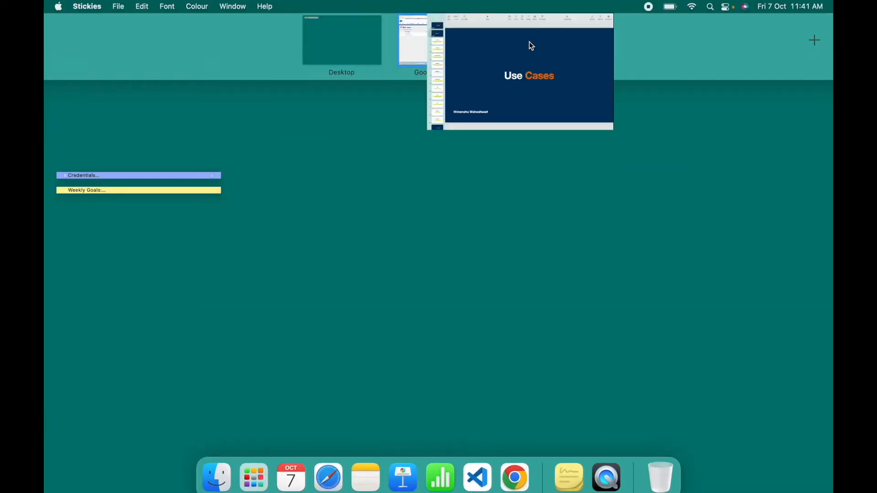
click(529, 42)
click(88, 127)
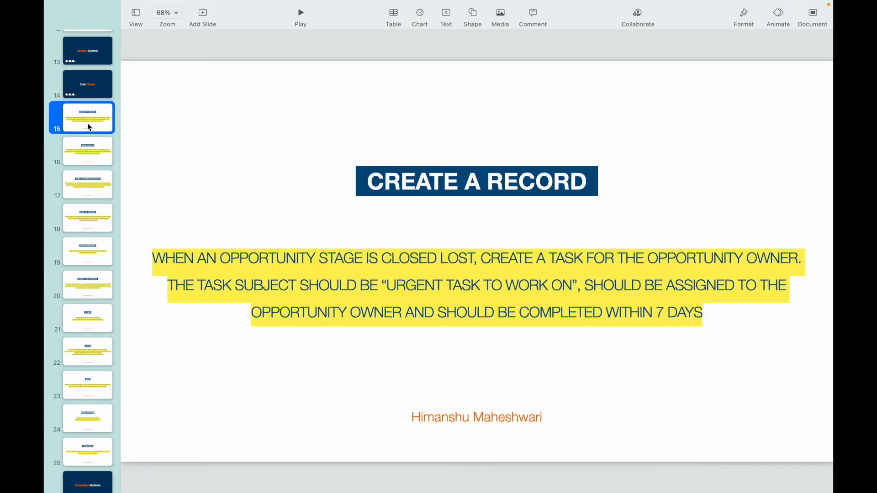
- Make the words "CLOSED LOST" and "OWNER" bold in the first sentence of the use case
double_click(279, 260)
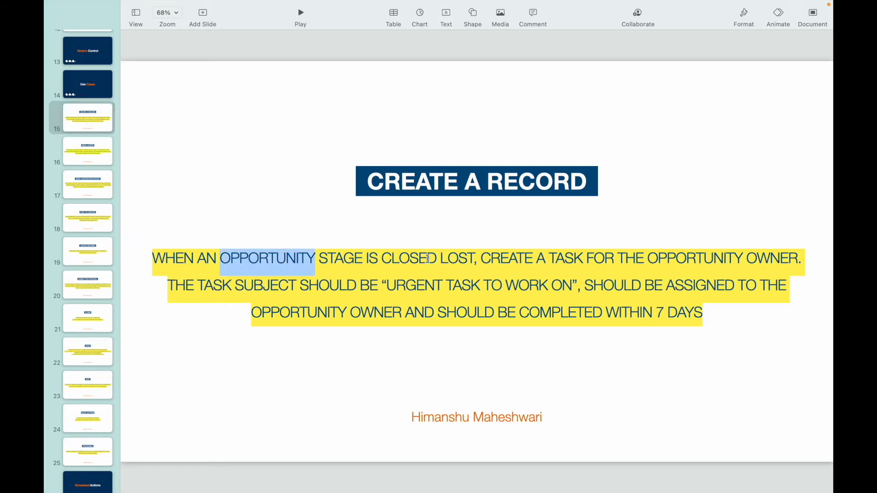
drag(383, 258, 475, 255)
key(super+b)
click(701, 259)
click(764, 259)
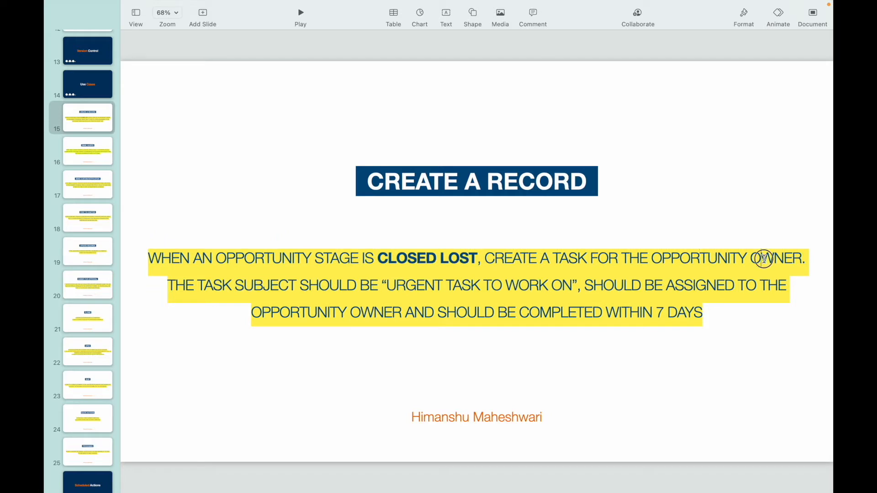
double_click(764, 259)
key(super+b)
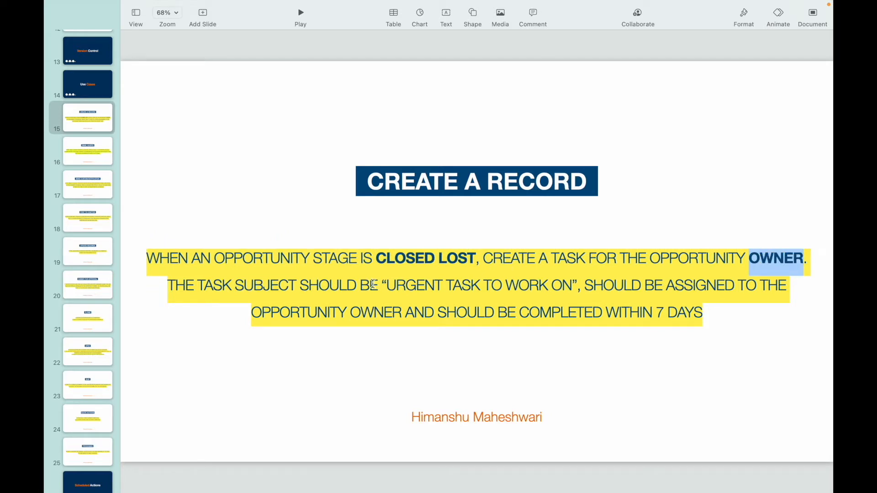
- Make "URGENT TASK TO WORK ON" and "7 DAYS" bold in the use case text
drag(386, 285, 576, 286)
key(super+b)
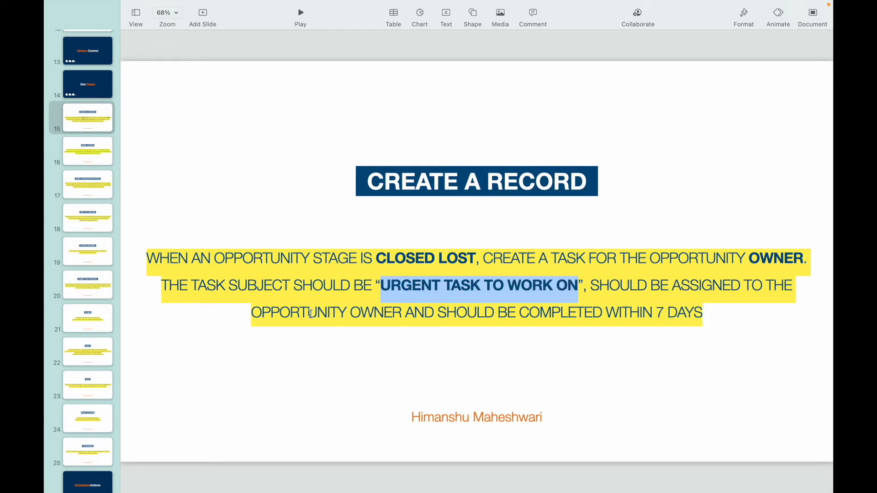
click(355, 313)
drag(658, 312, 704, 312)
key(super+b)
click(617, 313)
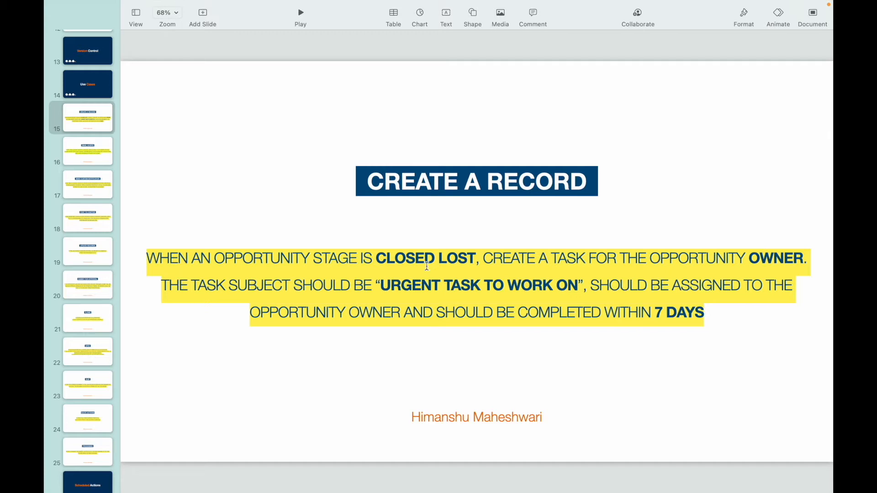
- Return to the Sales app in Chrome and dismiss the "Personalize your navigation" popup
double_click(263, 257)
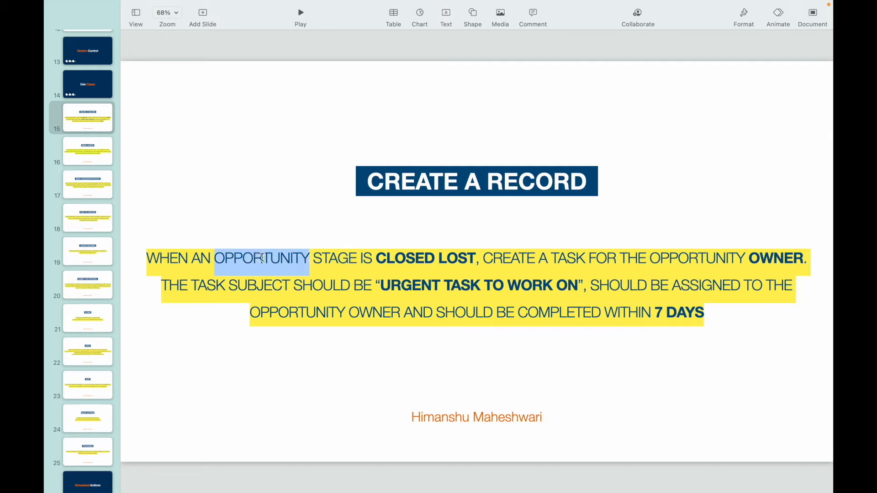
double_click(335, 264)
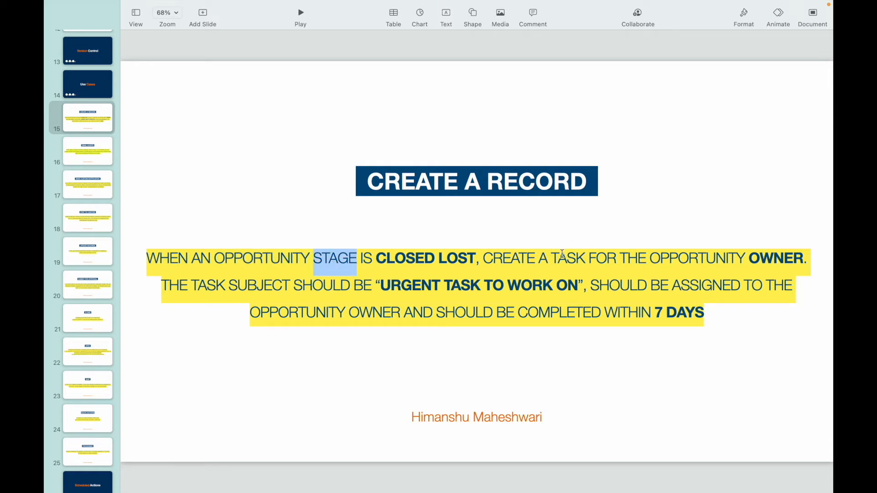
key(ctrl+Up)
click(440, 38)
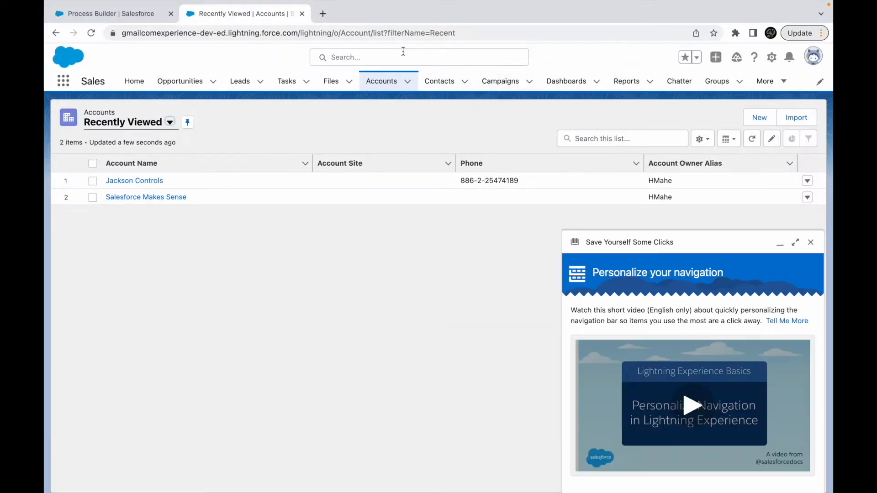
click(811, 242)
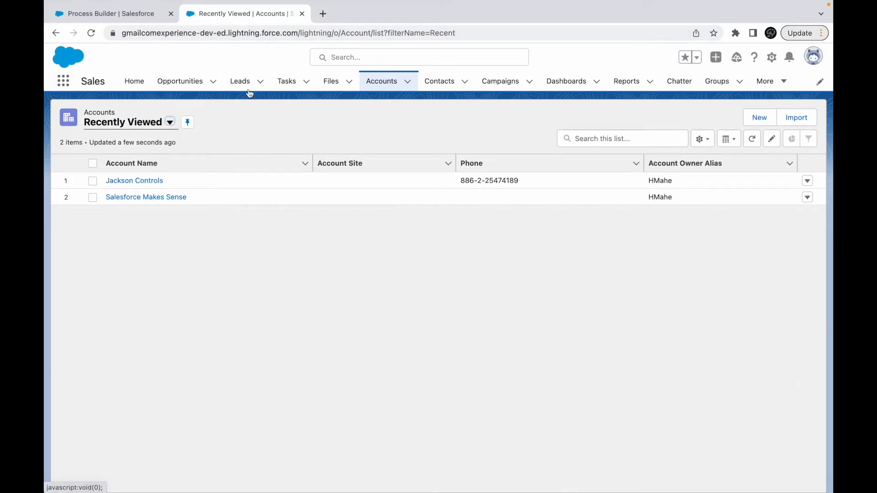
- Start a new process in Process Builder, declining Flow Builder, and name it "Opportunity Process for Task Creation"
click(125, 11)
click(800, 167)
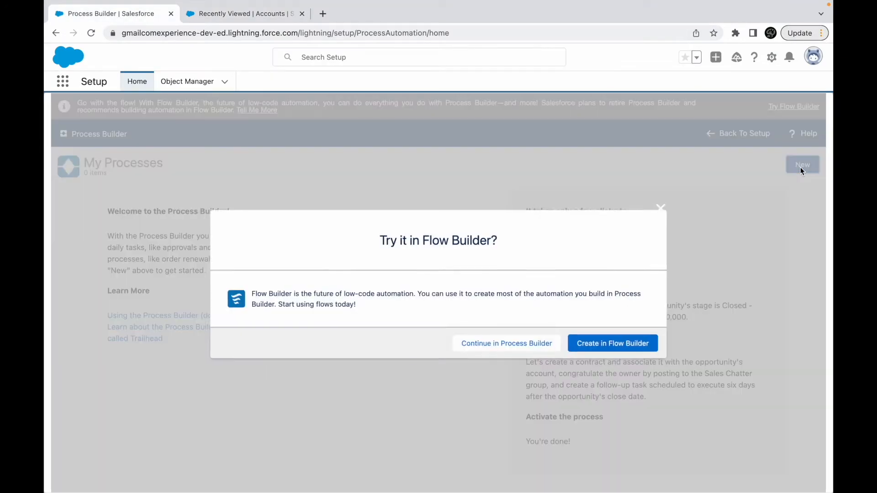
click(521, 347)
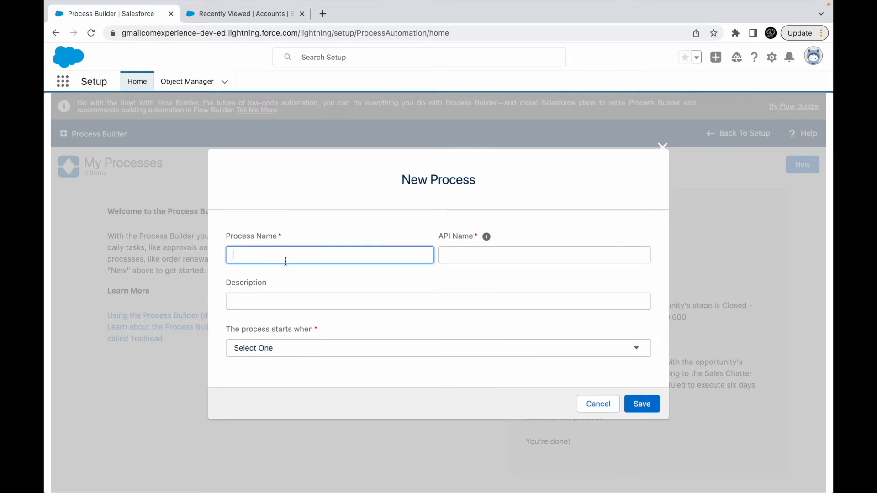
text(Opportunity Process for Task Creation)
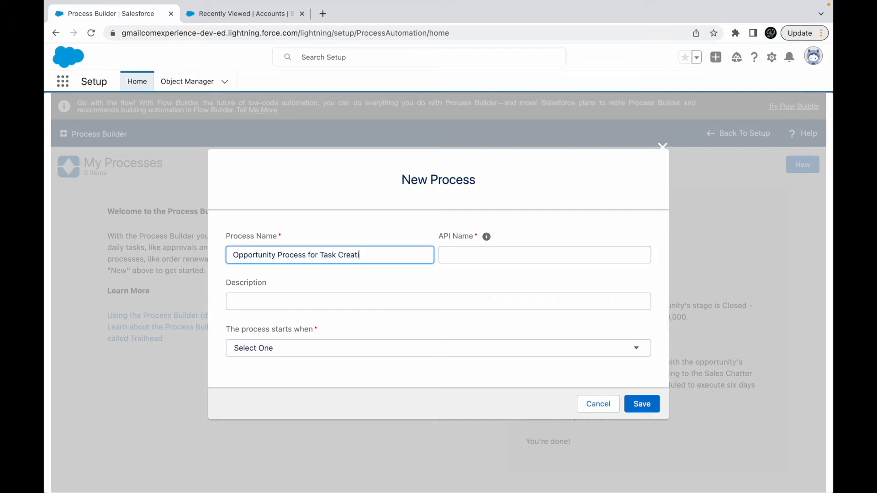
key(Tab)
- Leave the description empty and set the process to start when a record changes
click(274, 301)
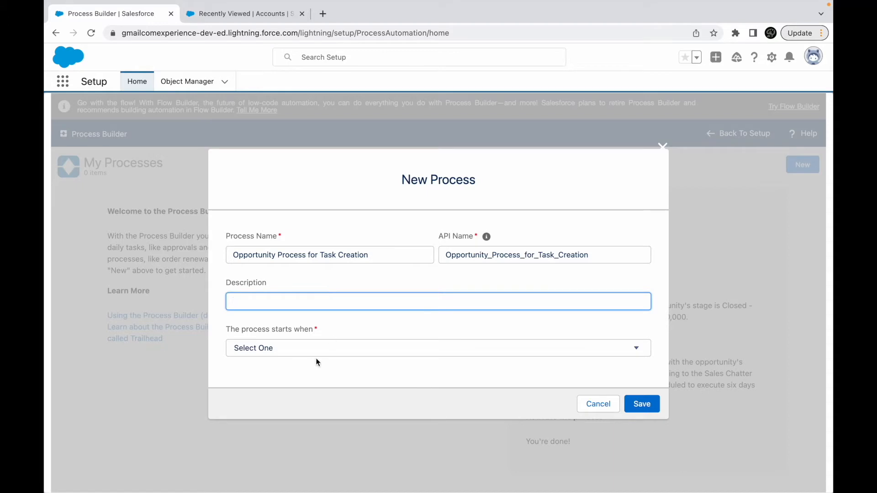
click(308, 349)
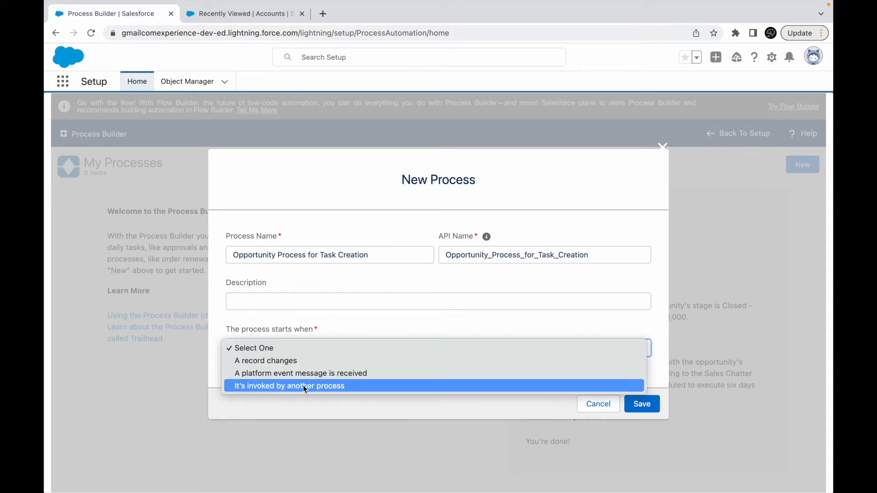
click(273, 362)
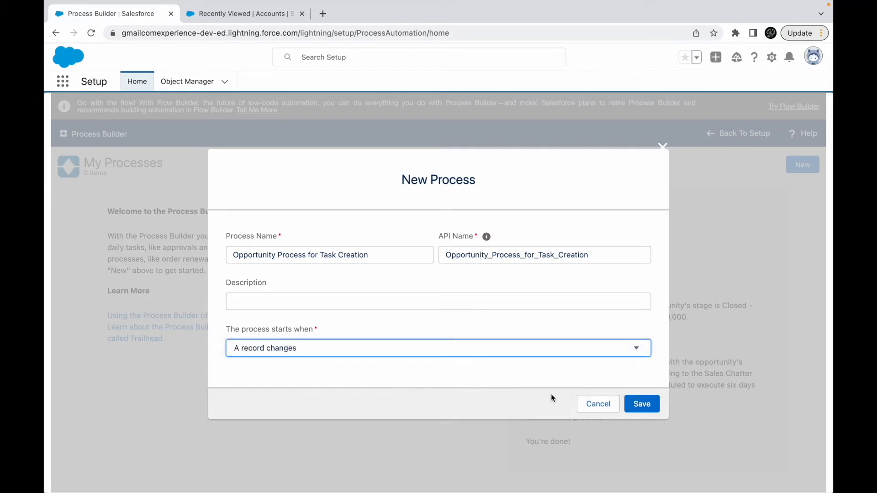
- Save the new process and choose Opportunity as the object that starts it
click(642, 404)
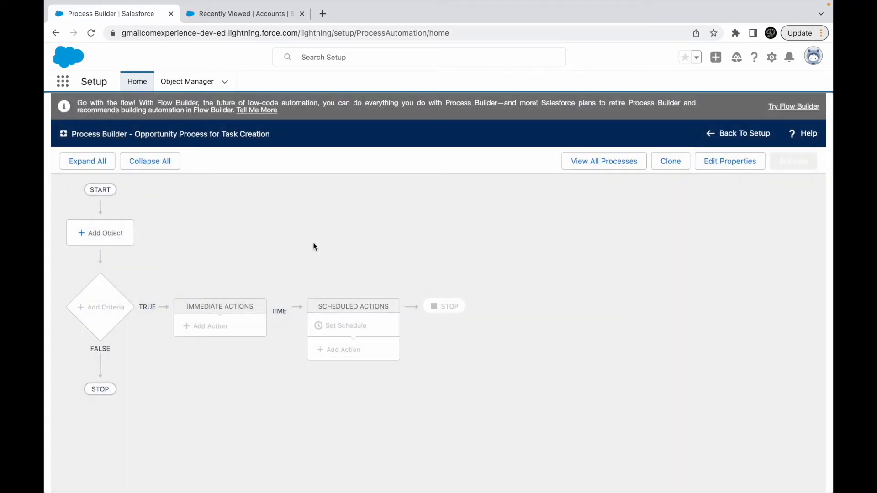
click(95, 233)
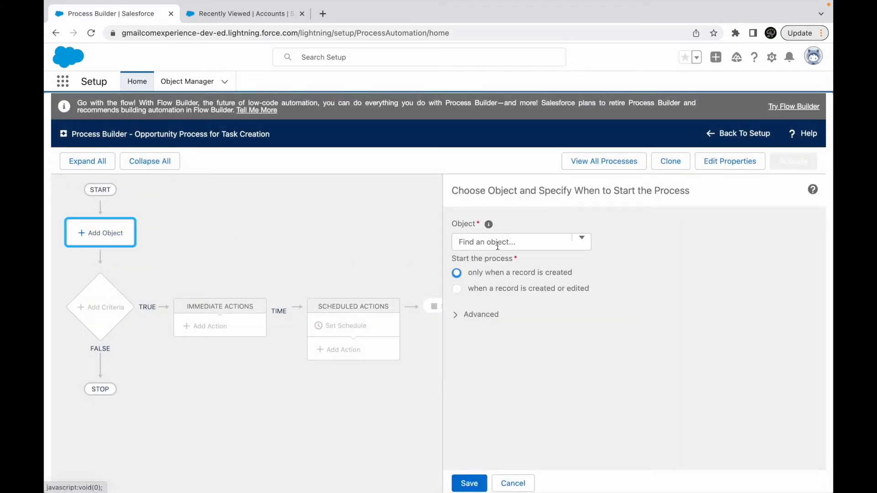
click(497, 242)
text(Opportunity)
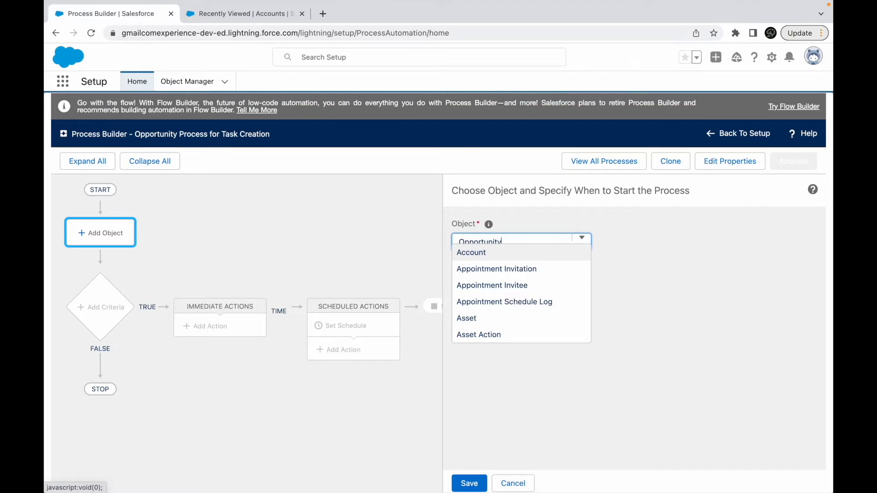
click(493, 252)
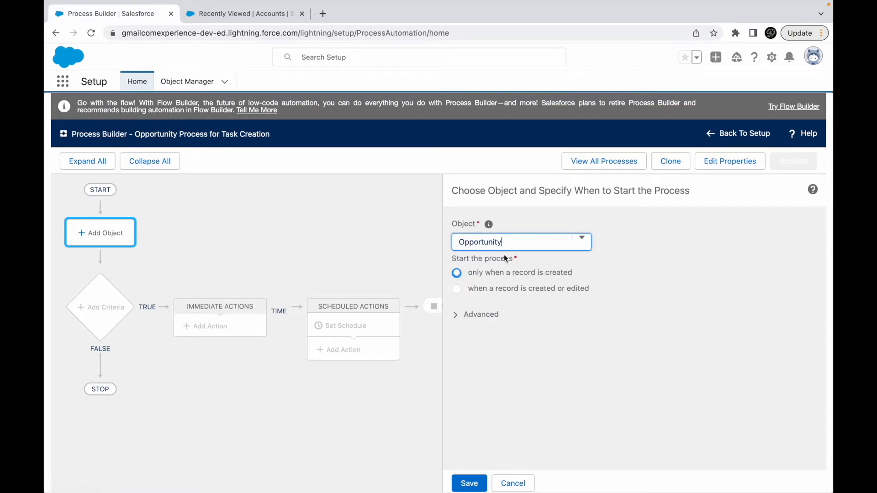
drag(521, 241, 453, 241)
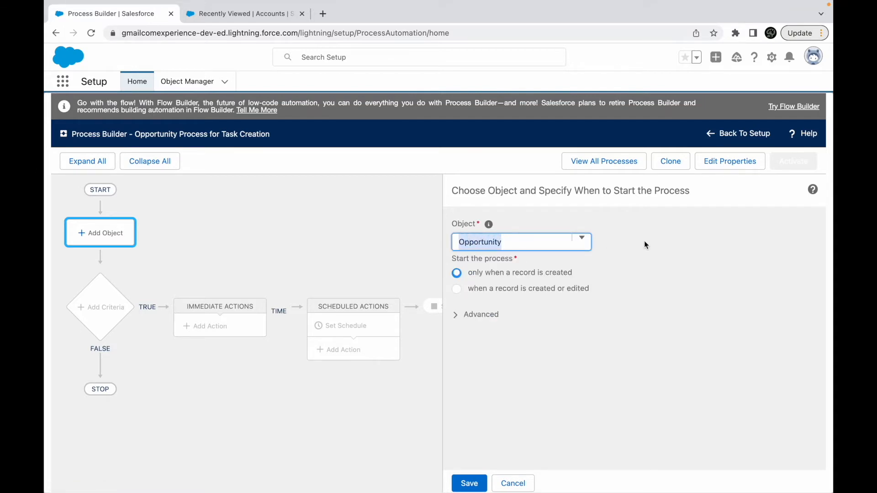
click(502, 245)
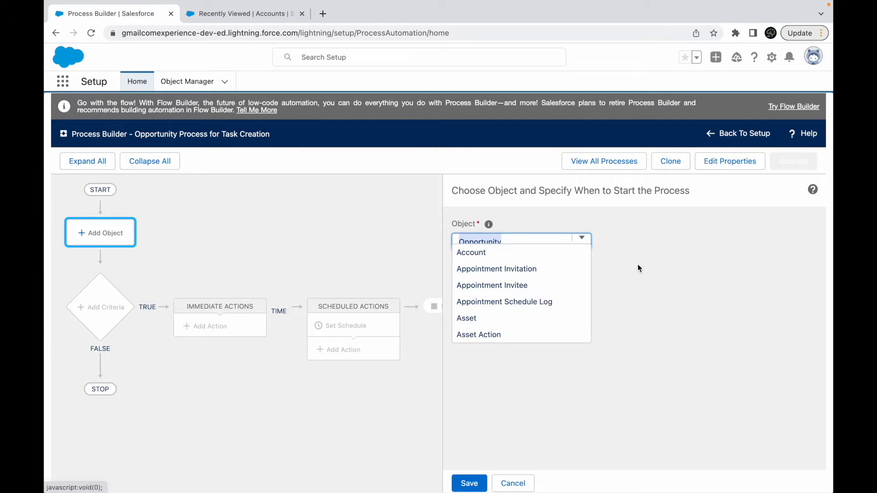
click(616, 260)
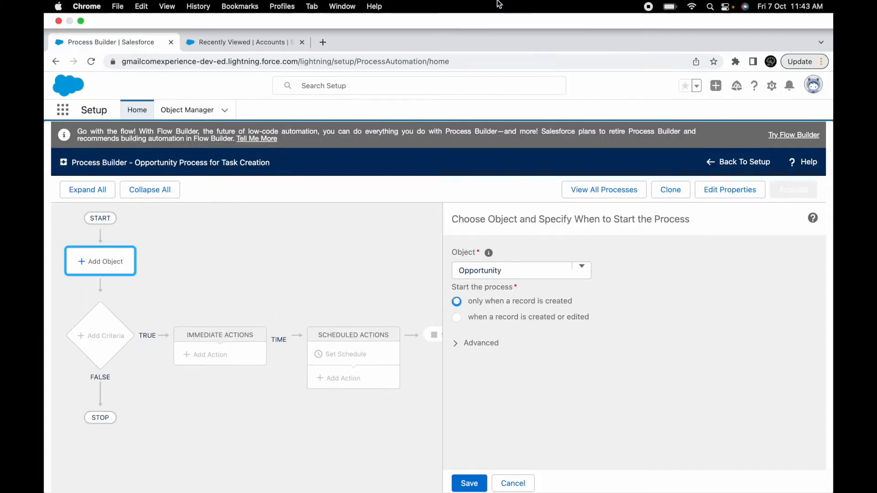
- Check the use case slide in Keynote, return to Chrome and set the process to start when a record is created or edited
key(ctrl+Up)
click(532, 53)
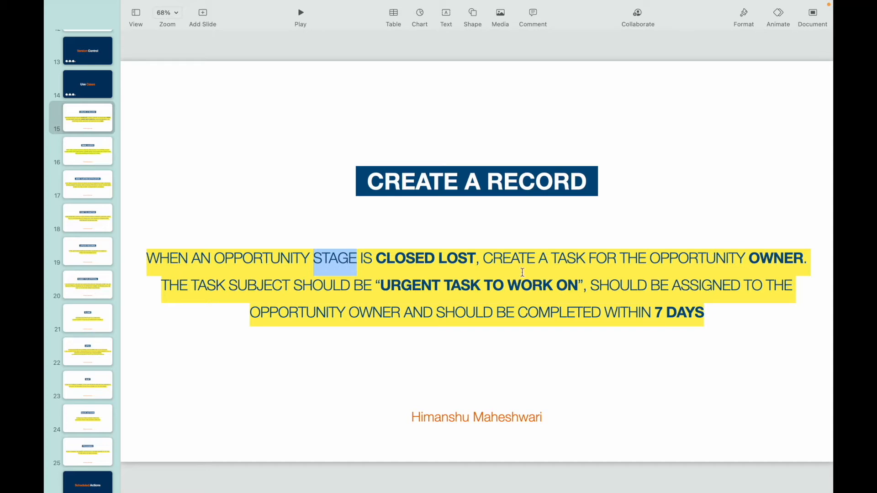
key(ctrl+Up)
click(459, 54)
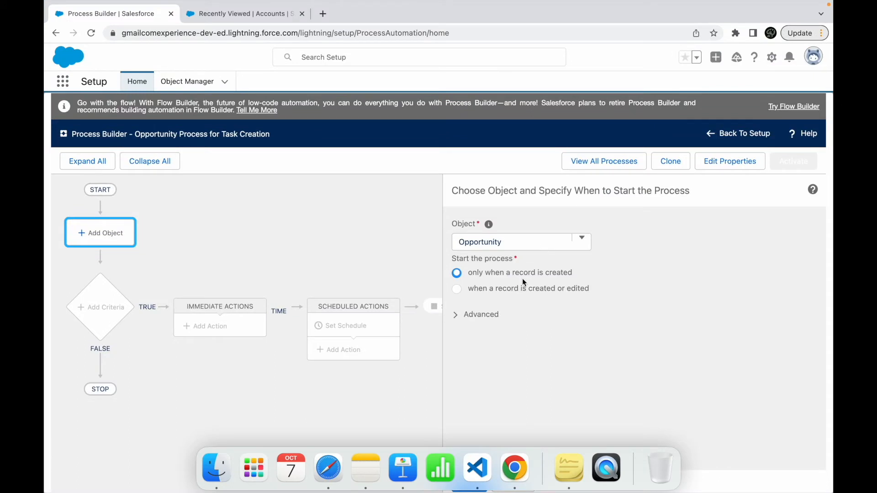
click(503, 289)
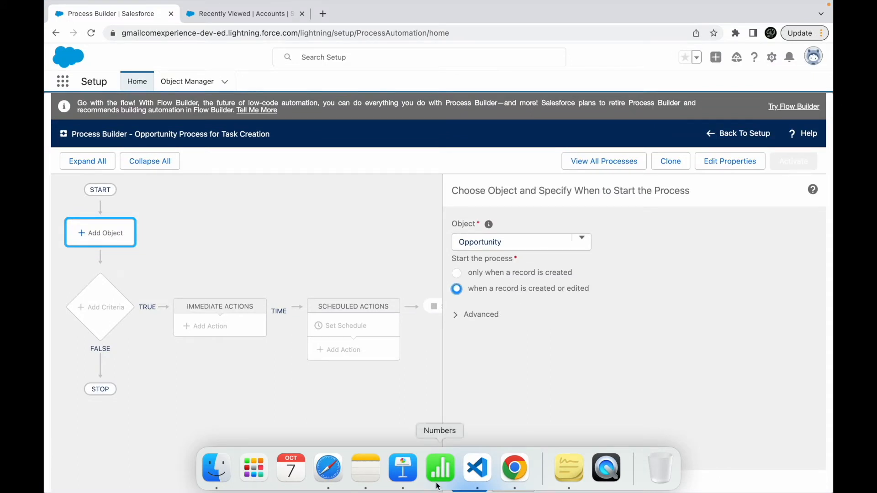
- Examine the advanced recursion option for evaluating a record multiple times in a single save operation
click(457, 318)
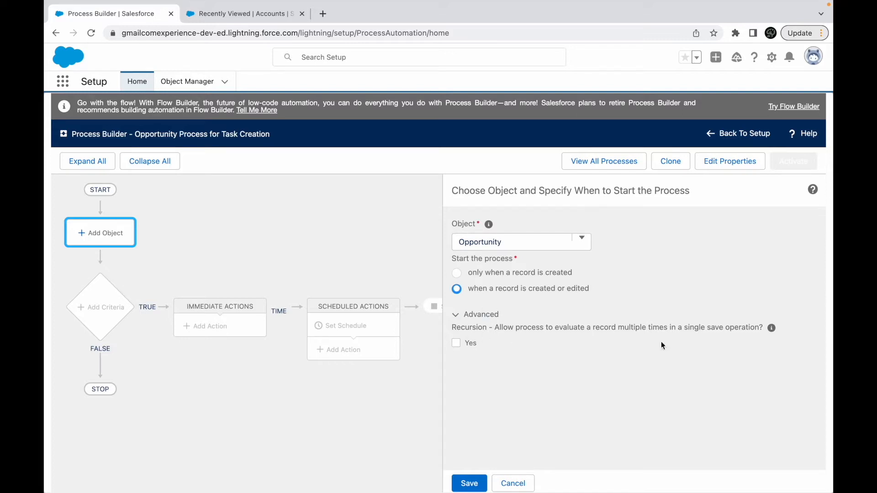
mouse_move(771, 328)
click(456, 344)
click(456, 316)
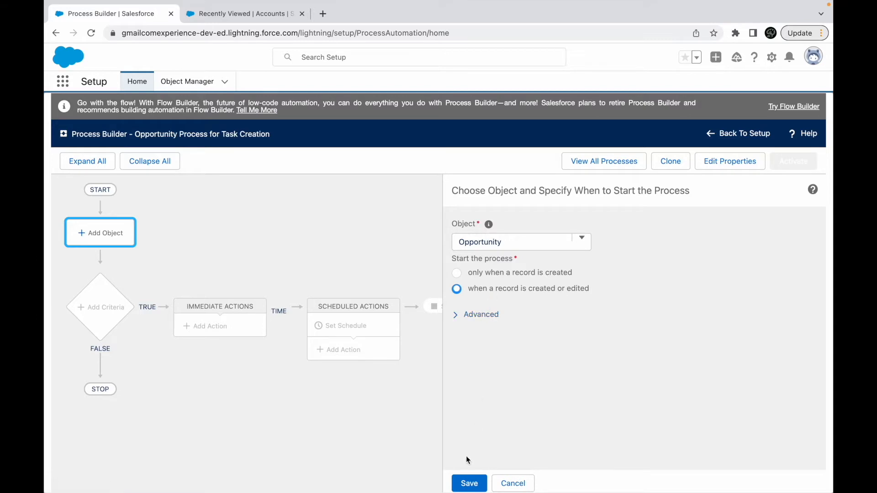
- Save the Opportunity object settings, reopen them to check the start option and save again
click(471, 483)
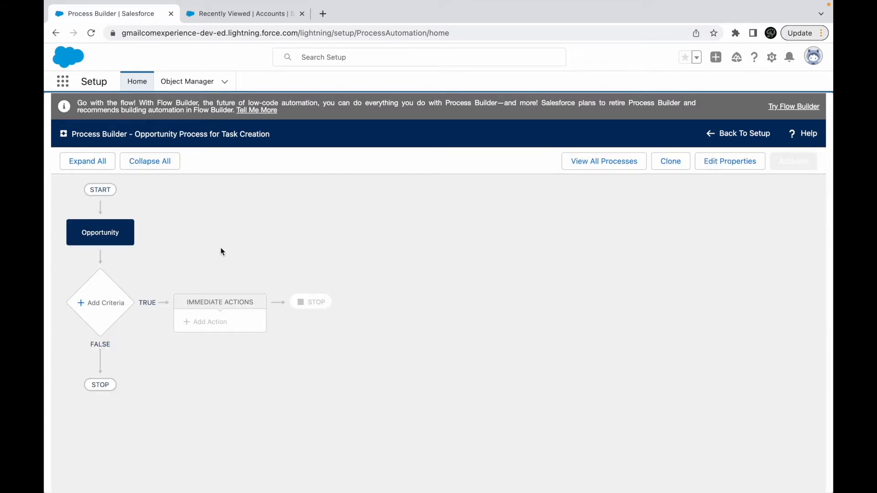
click(79, 236)
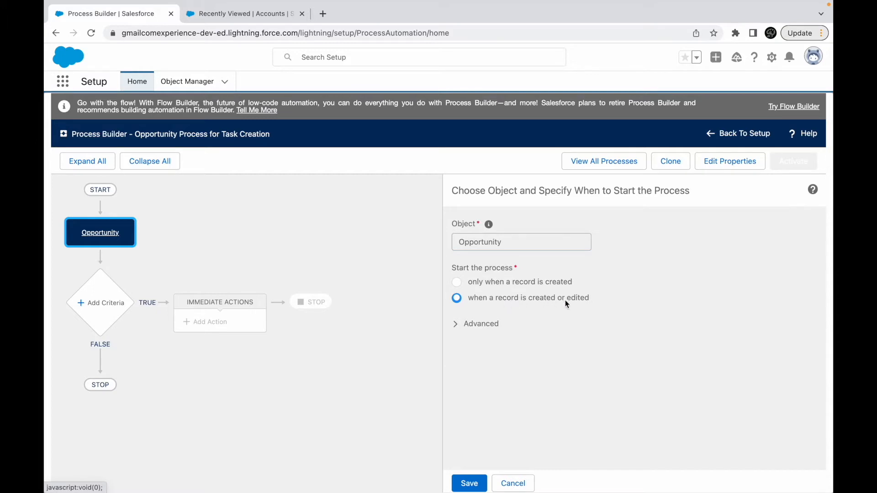
click(469, 483)
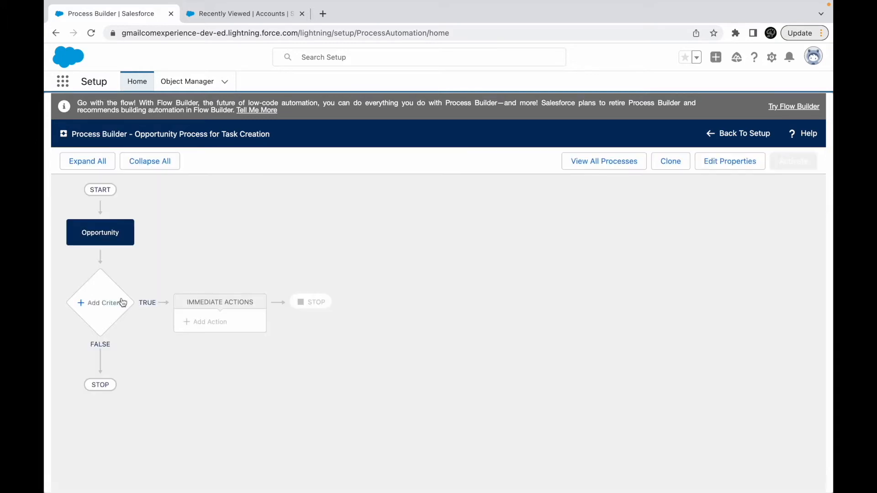
- Begin adding criteria, switch to Keynote and review the Opportunity stage condition, highlighting "CLOSED LOST" in the use case
click(98, 303)
key(ctrl+Up)
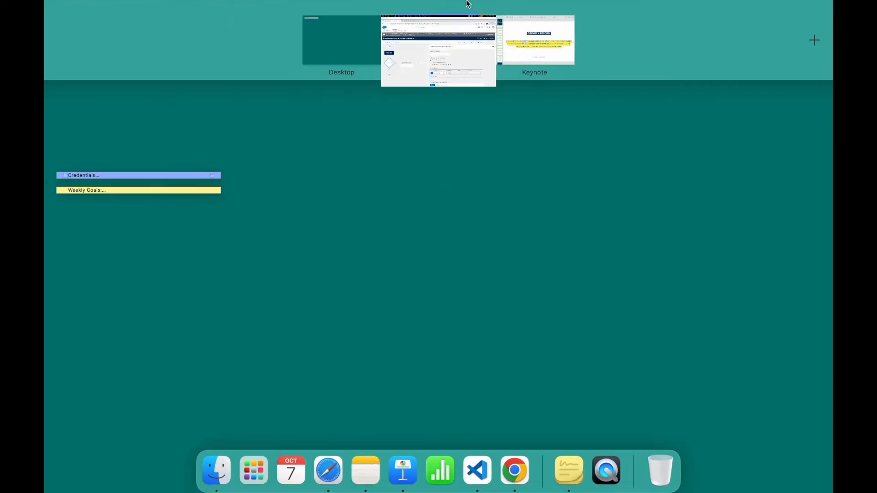
click(525, 48)
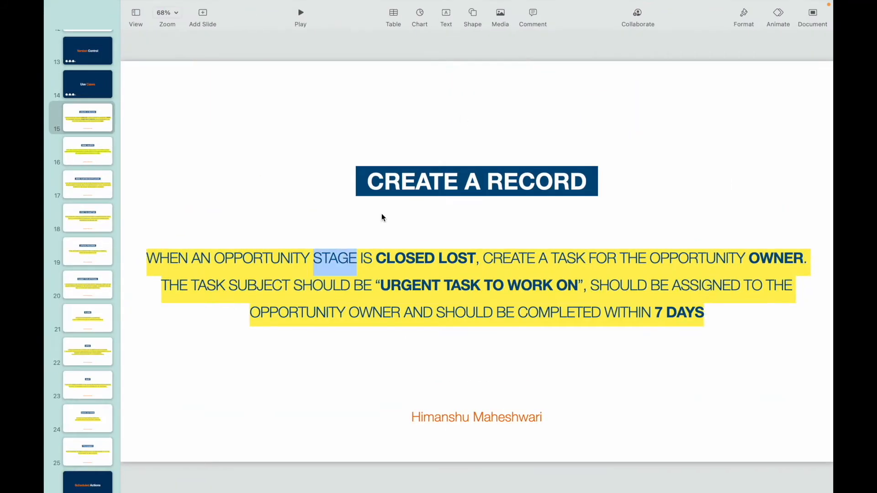
double_click(288, 259)
click(433, 259)
drag(376, 258, 476, 258)
- Return to Chrome and name the criteria "Is Opportunity Closed Lost?"
mouse_move(537, 3)
key(ctrl+Up)
click(476, 53)
click(414, 246)
text(Is Opportunit)
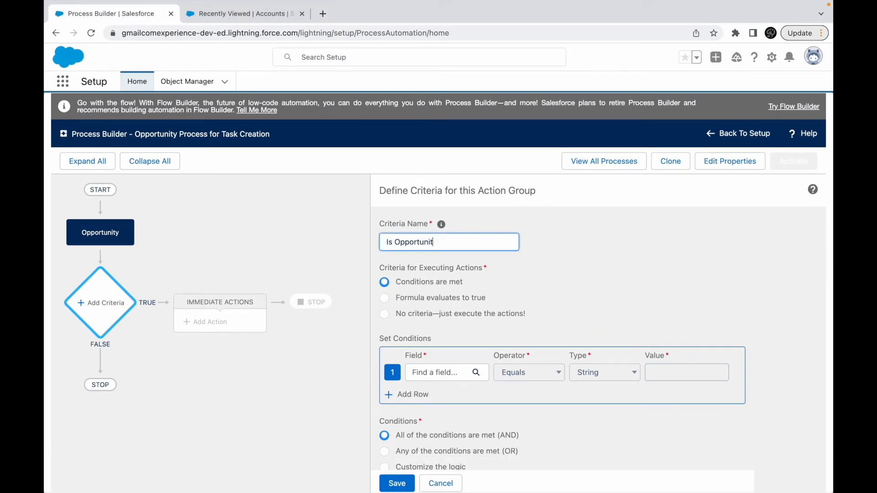
text(y Closed Lost?)
- Compare the formula and no-criteria options for executing actions, ending on "Conditions are met"
click(421, 284)
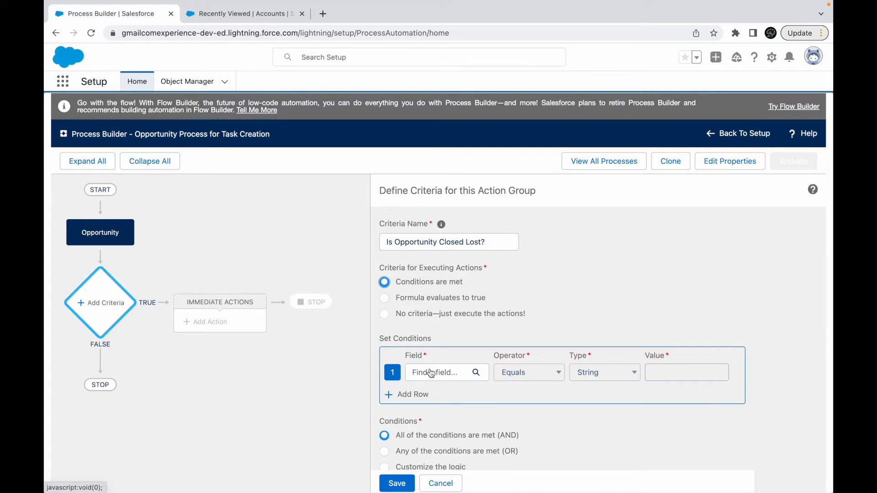
click(423, 298)
click(445, 404)
click(428, 282)
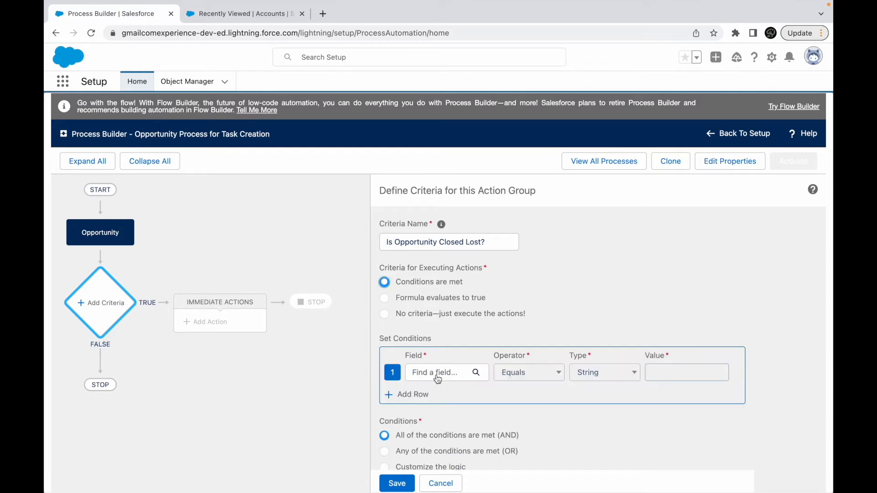
click(419, 297)
click(468, 387)
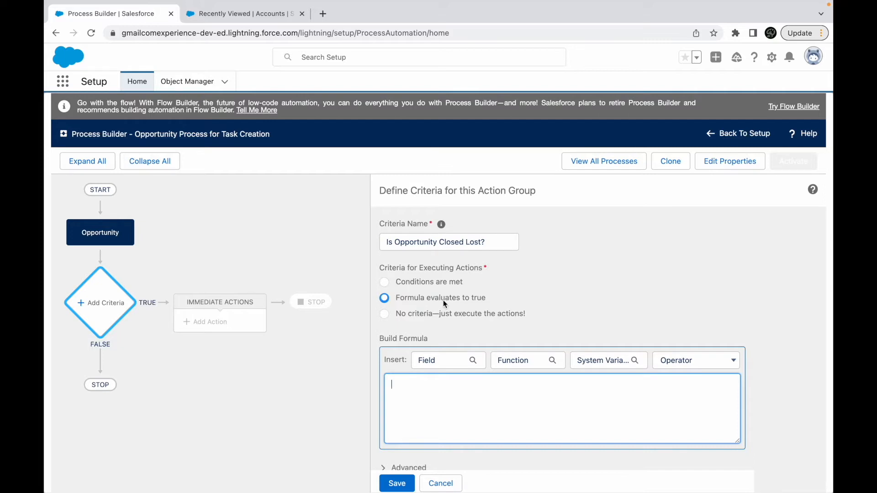
click(425, 314)
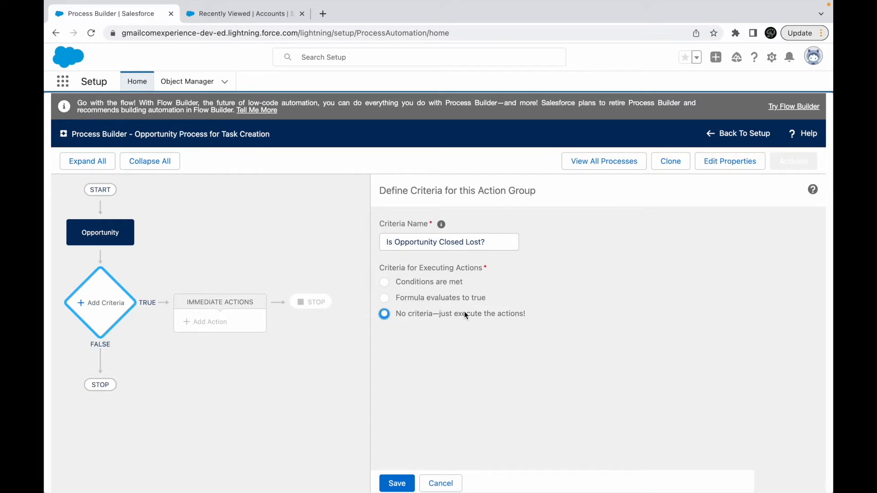
click(406, 280)
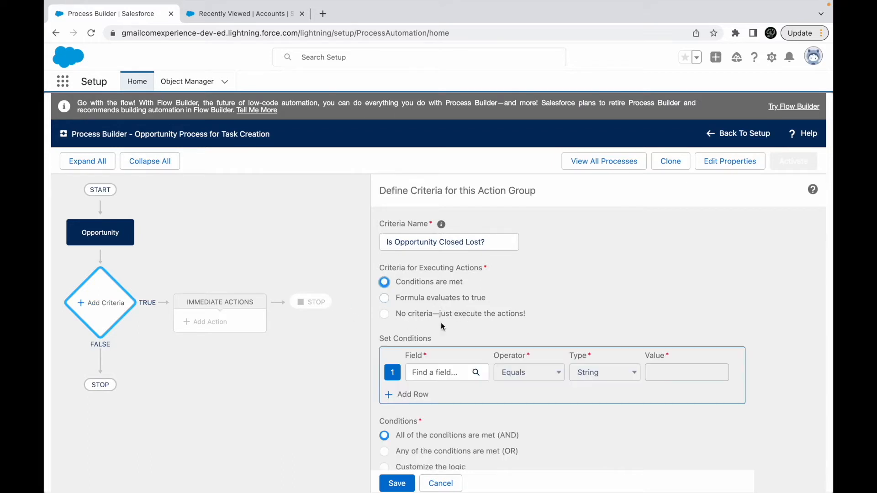
- Set the first condition's field to the Opportunity's Stage
click(426, 370)
text(Stage)
click(371, 278)
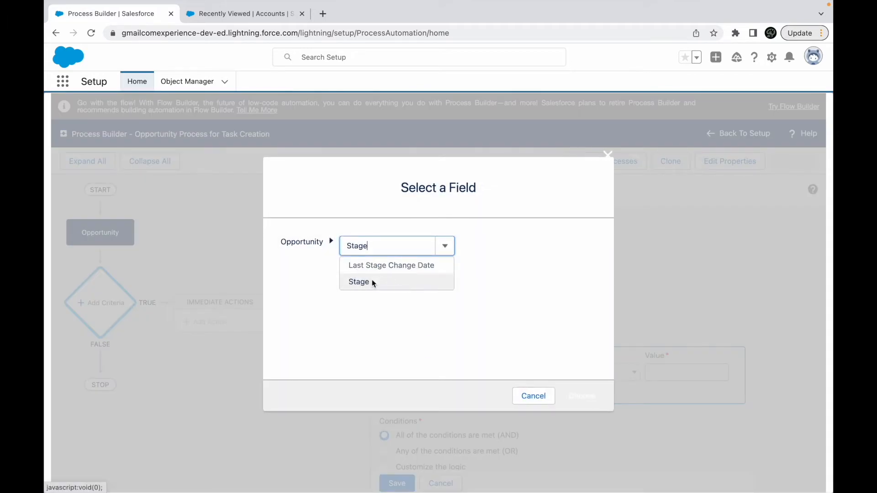
click(582, 393)
- Look through the values, field selection, operators and value types available for the Stage condition
click(705, 372)
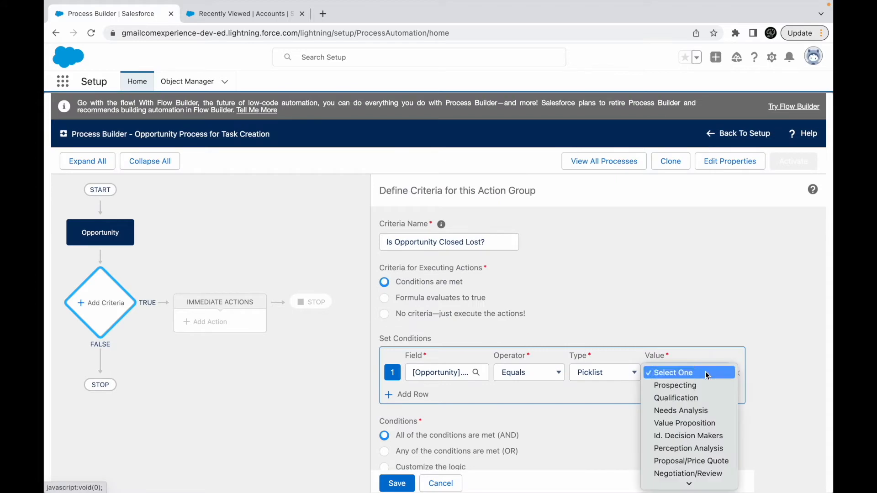
click(623, 264)
click(452, 373)
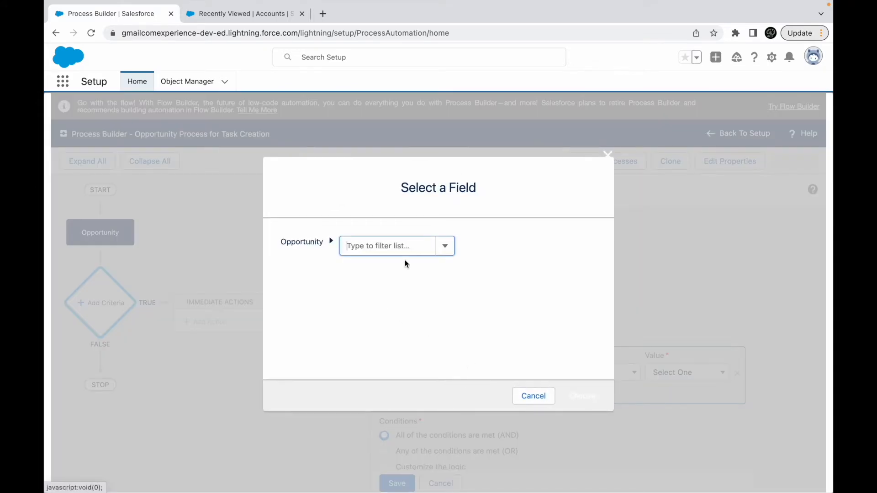
click(530, 395)
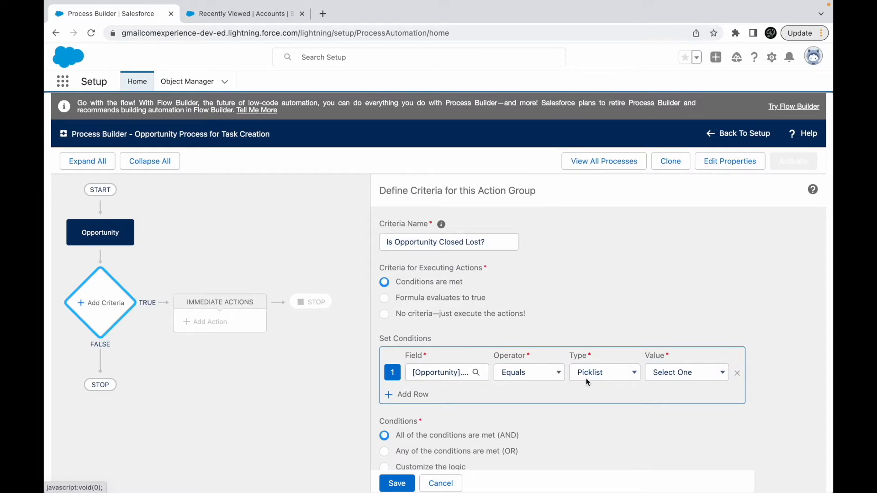
click(545, 374)
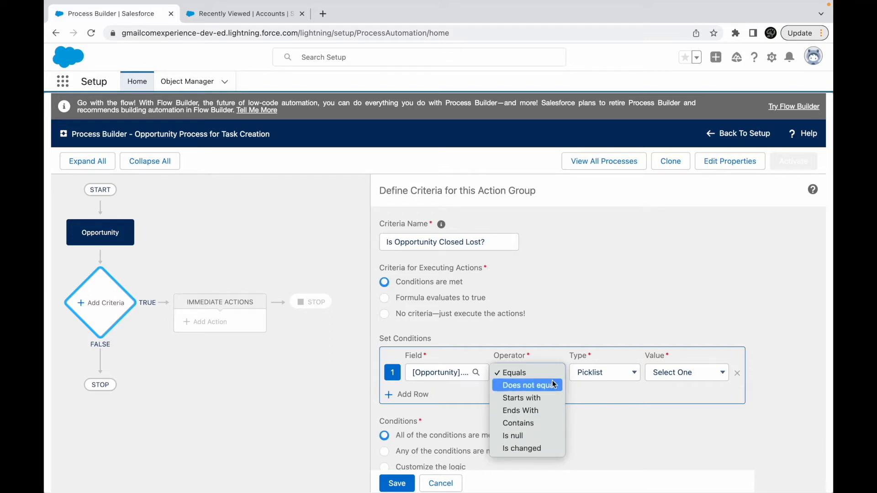
click(601, 403)
click(602, 373)
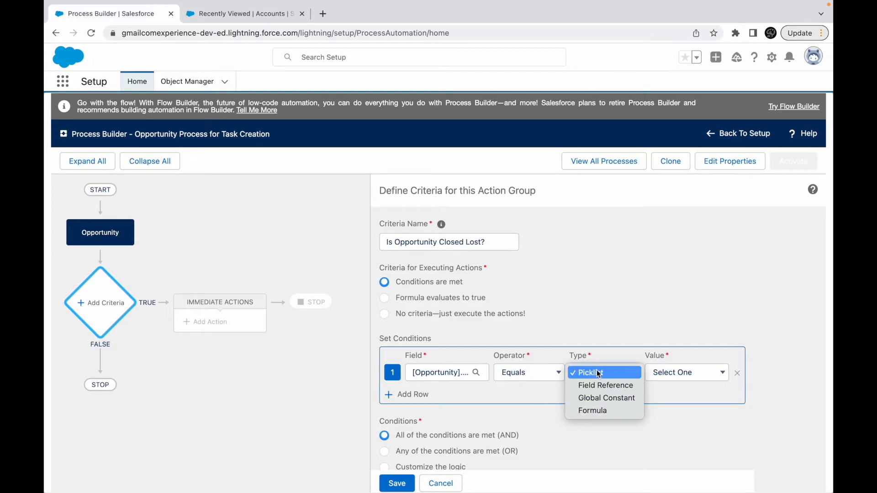
click(453, 375)
- Change the first condition's field to the Opportunity's Close Date
click(453, 376)
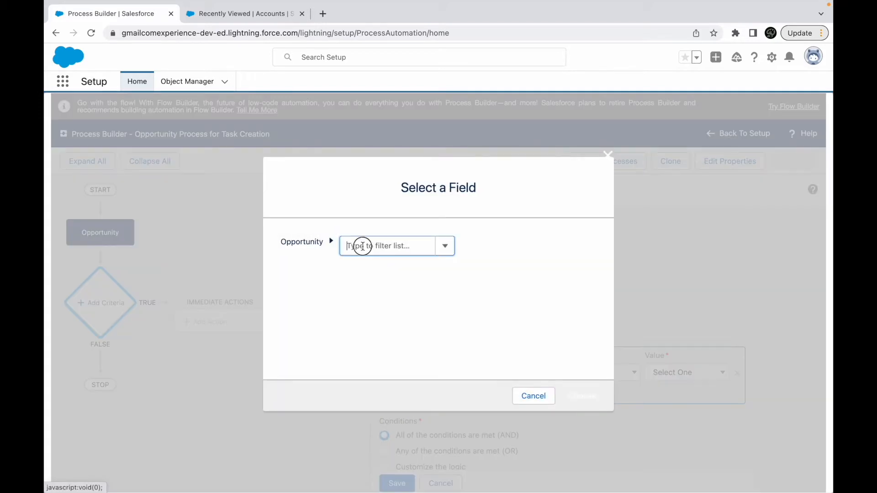
text(Close)
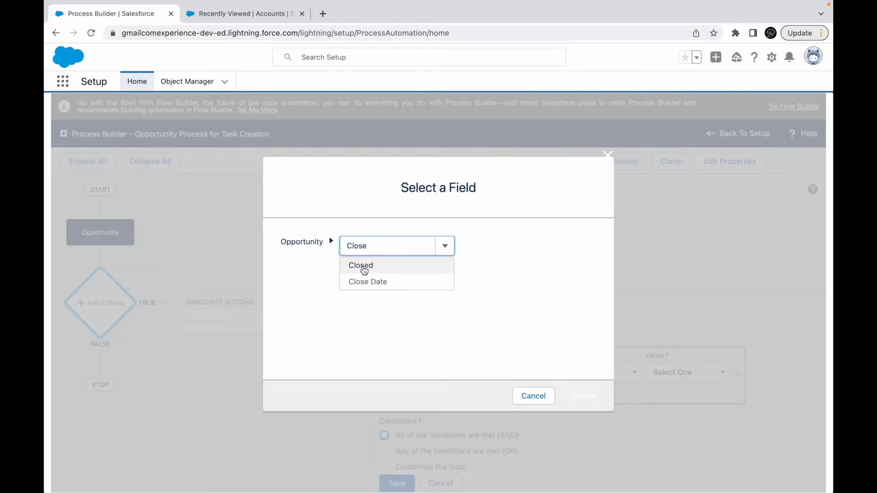
click(367, 282)
click(583, 396)
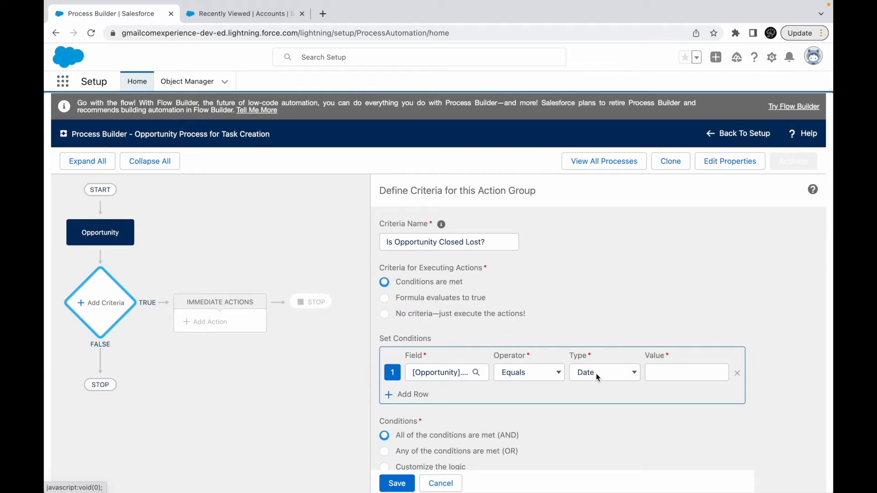
- Check the value types offered for the Close Date condition, and change the condition's field back to the Opportunity's Stage
click(665, 375)
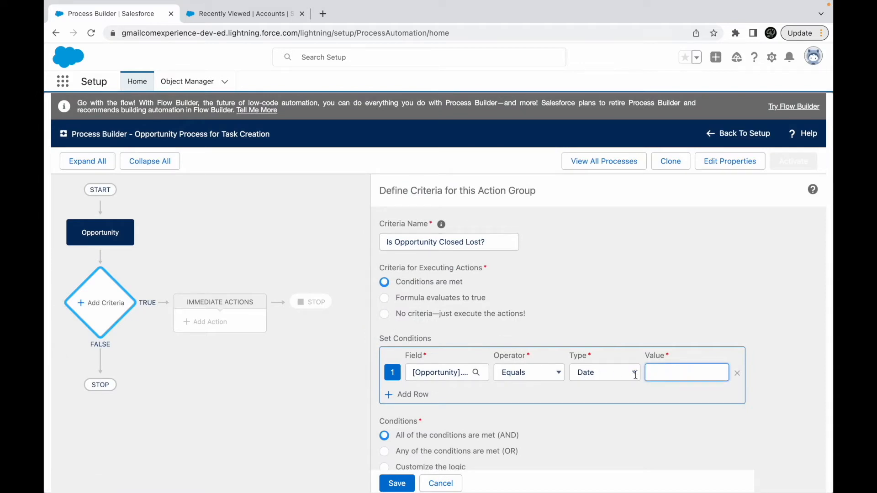
click(588, 373)
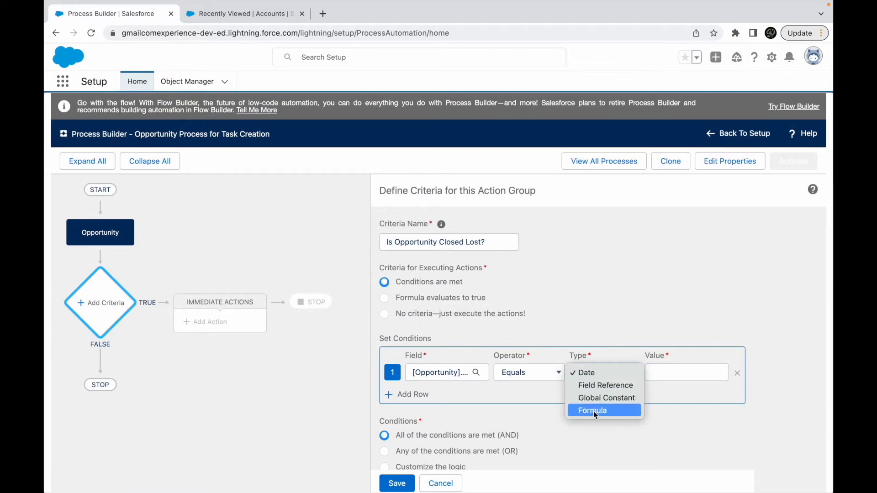
click(453, 374)
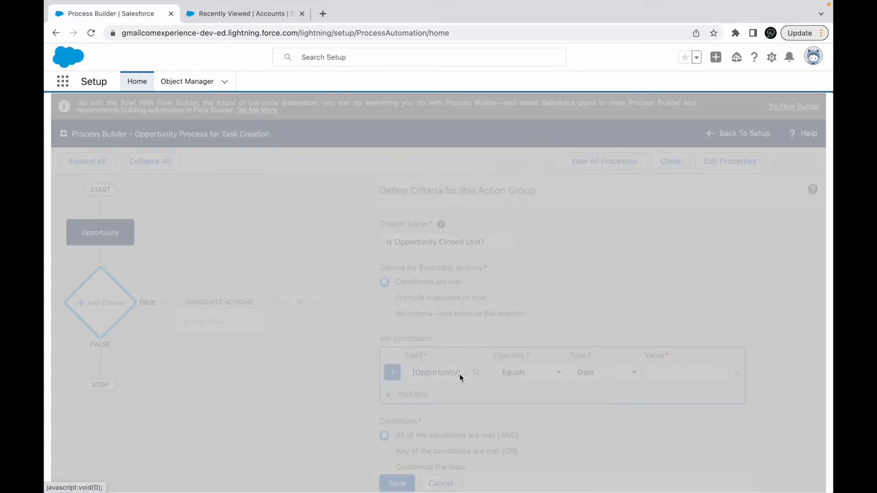
click(404, 252)
text(Stage)
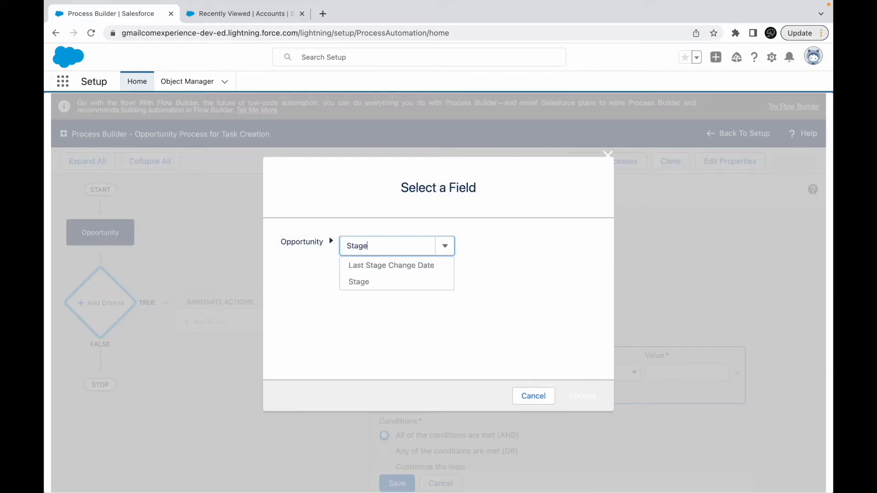
click(363, 282)
click(581, 395)
- Look through the value types and picklist values available for the Stage condition
click(607, 373)
click(603, 371)
click(679, 373)
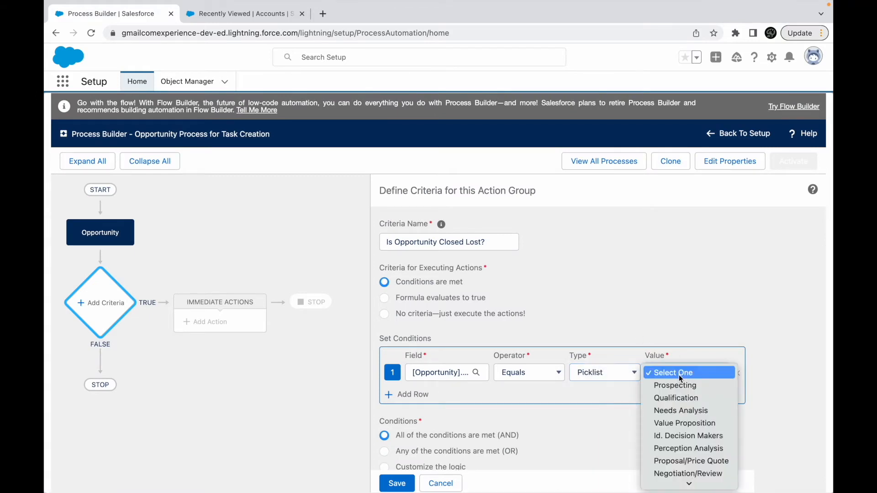
click(627, 309)
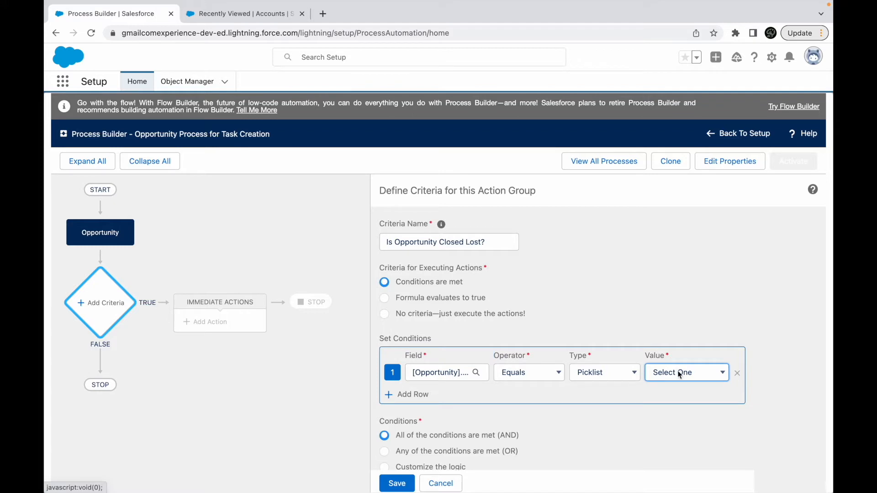
- Set the Stage condition's type to Field Reference and choose the Opportunity Type field as its value
click(600, 372)
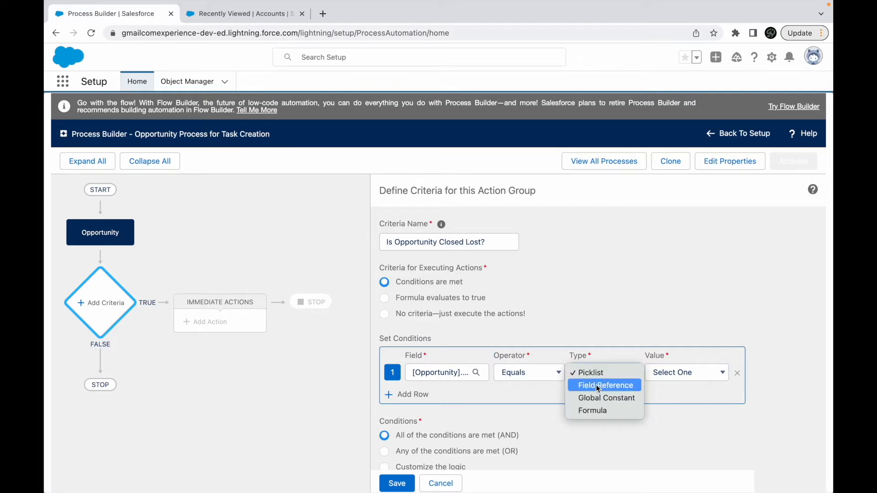
click(597, 386)
click(677, 377)
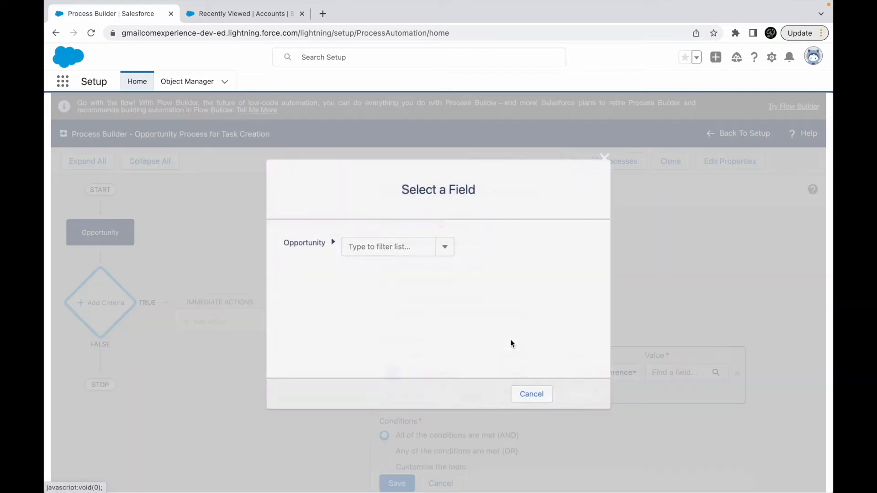
click(377, 246)
scroll(385, 312, down, 10)
scroll(386, 310, down, 1)
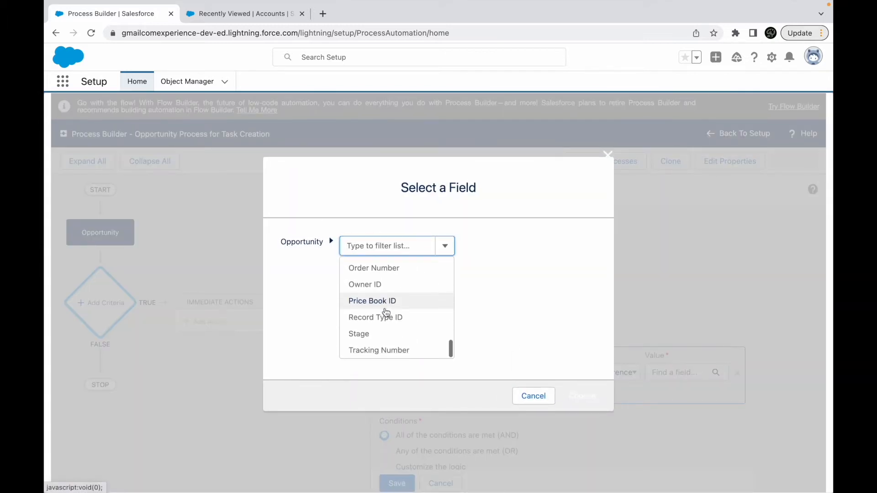
scroll(384, 318, up, 3)
scroll(383, 319, up, 1)
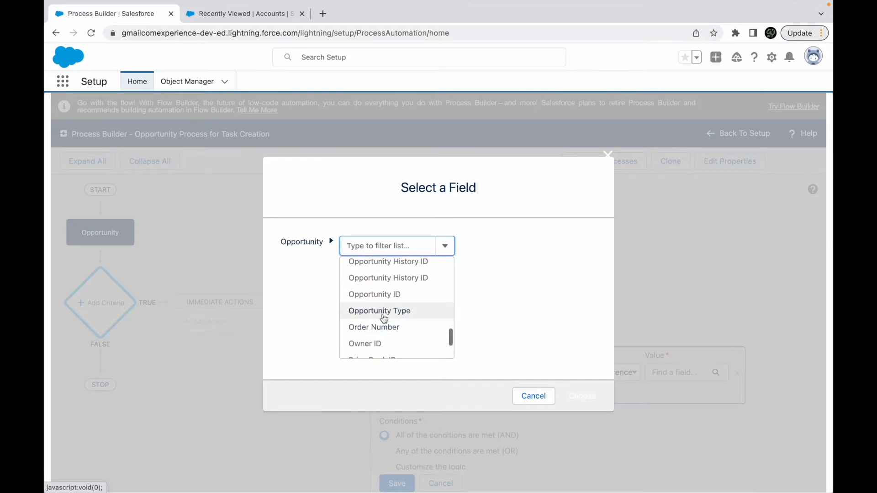
click(388, 311)
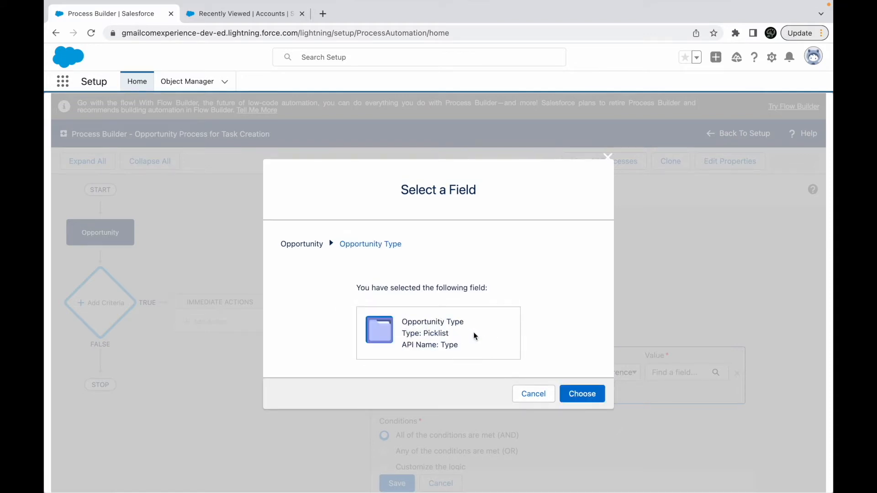
click(585, 394)
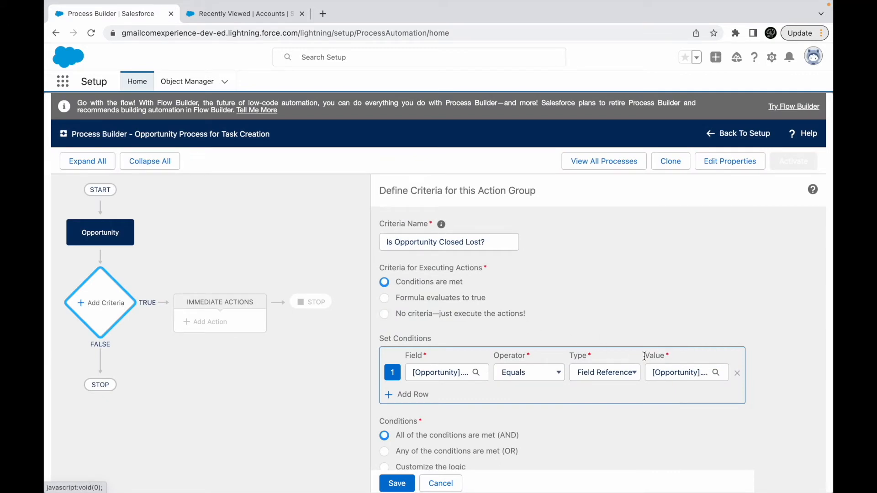
- Switch the Stage condition's type to Global Constant with the value $GlobalConstant.Null
click(587, 373)
click(606, 373)
click(667, 374)
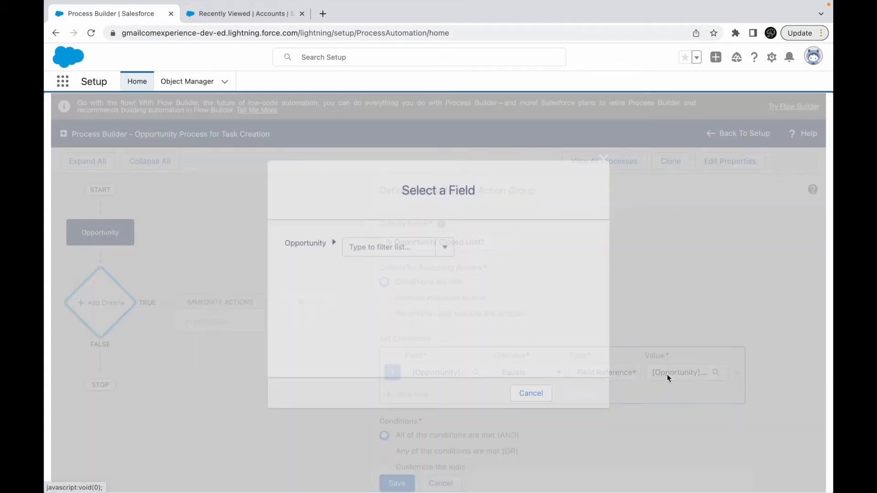
click(542, 395)
click(625, 373)
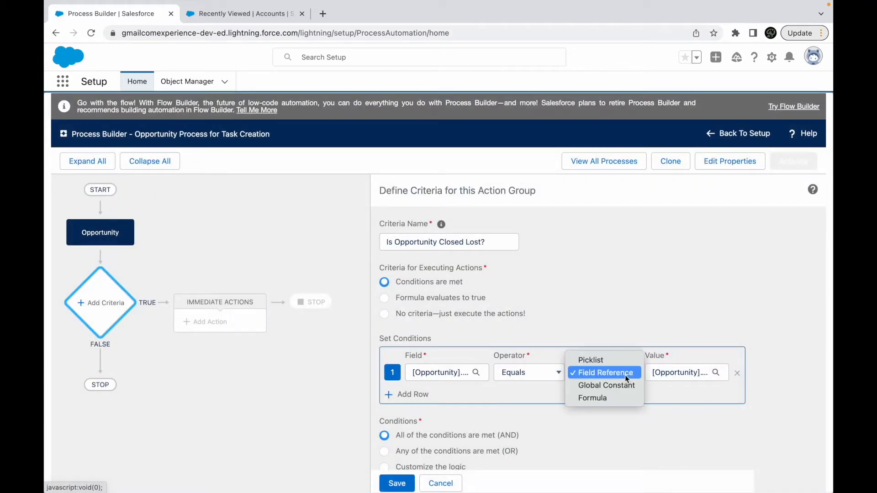
click(600, 384)
click(689, 374)
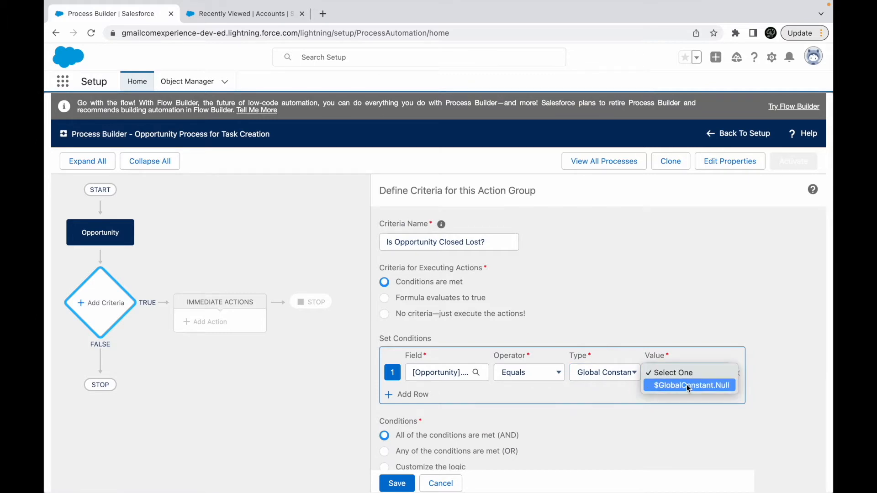
click(687, 384)
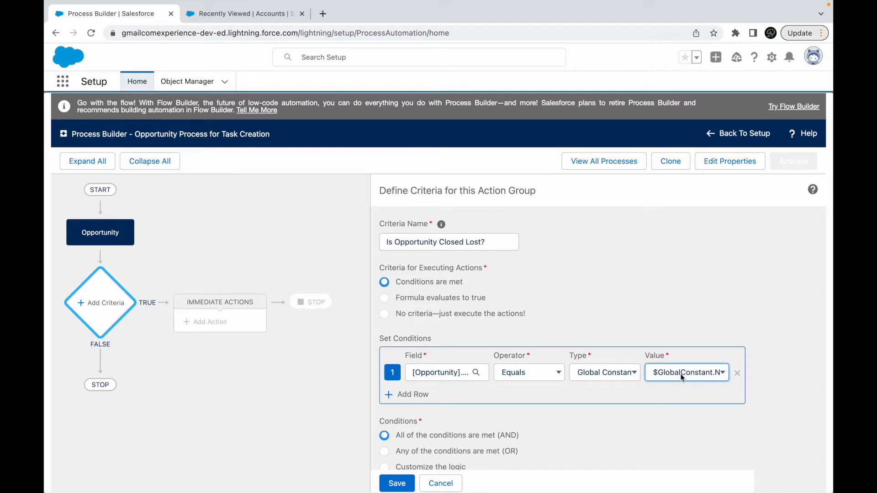
- Switch the Stage condition's type to Formula, look over the formula editor's insert options, and cancel the formula
click(628, 373)
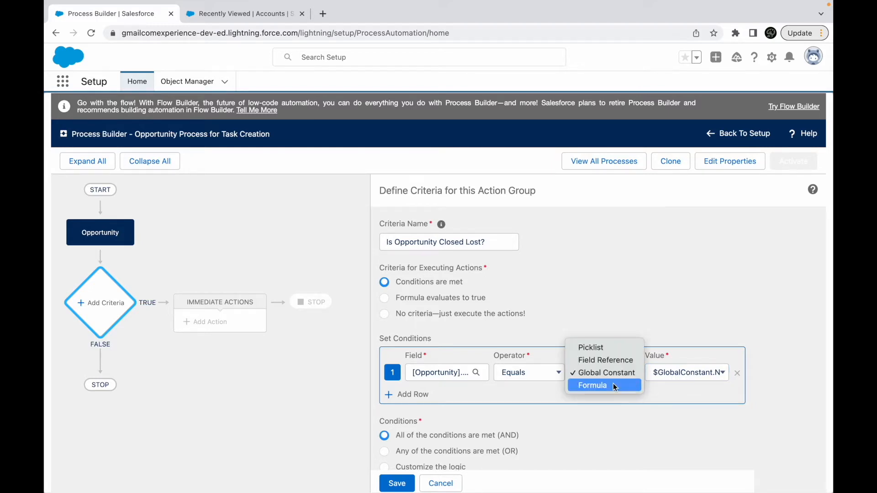
click(599, 387)
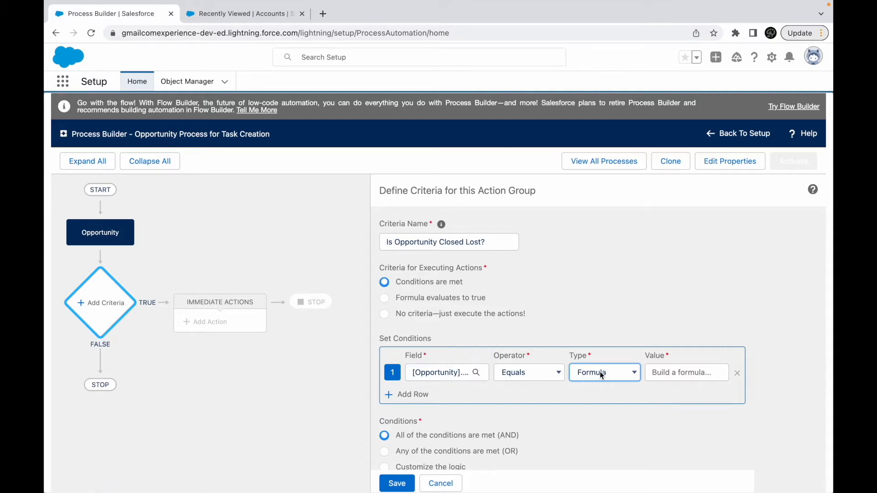
click(673, 375)
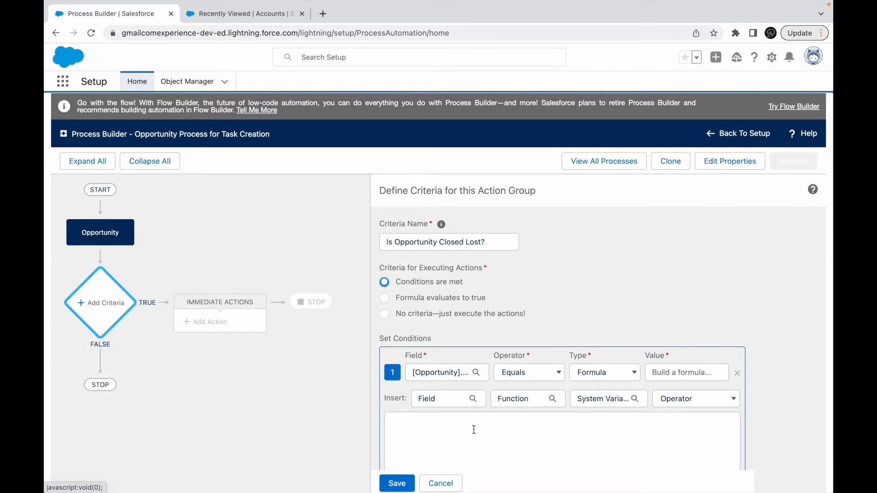
click(458, 380)
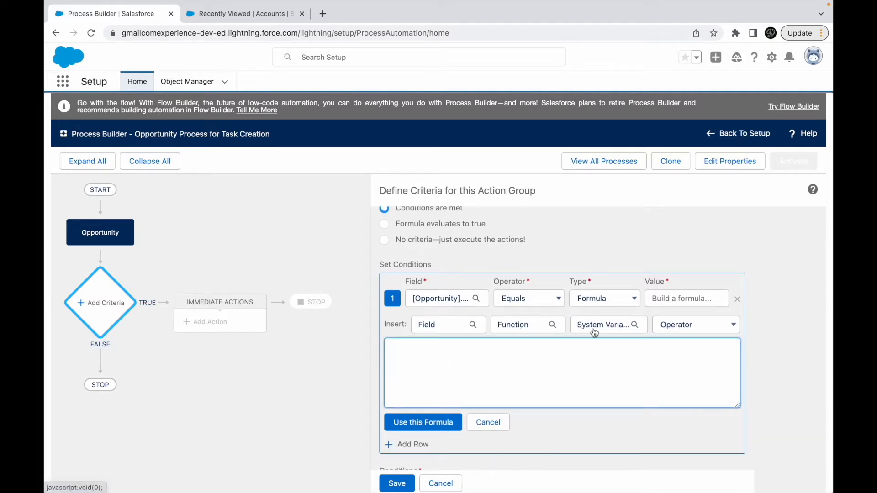
click(687, 324)
click(560, 374)
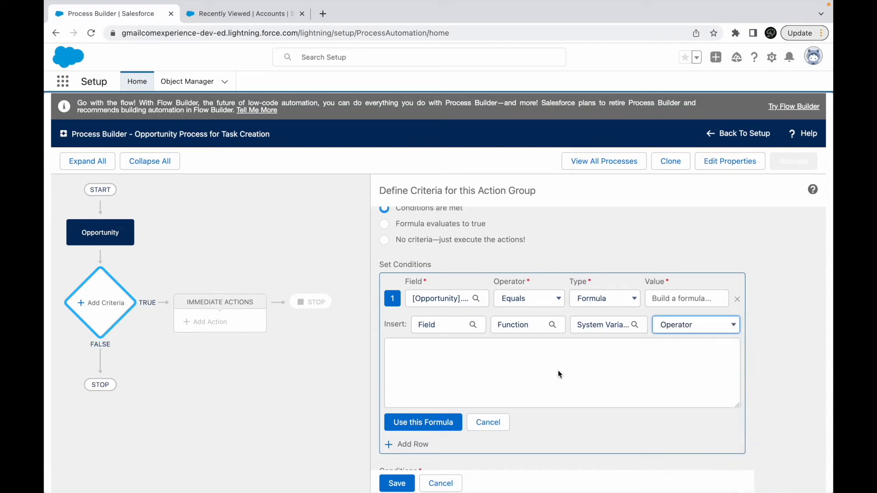
click(500, 419)
- Set the Stage condition's type to Picklist with the value Closed Lost, and save the criteria
click(605, 336)
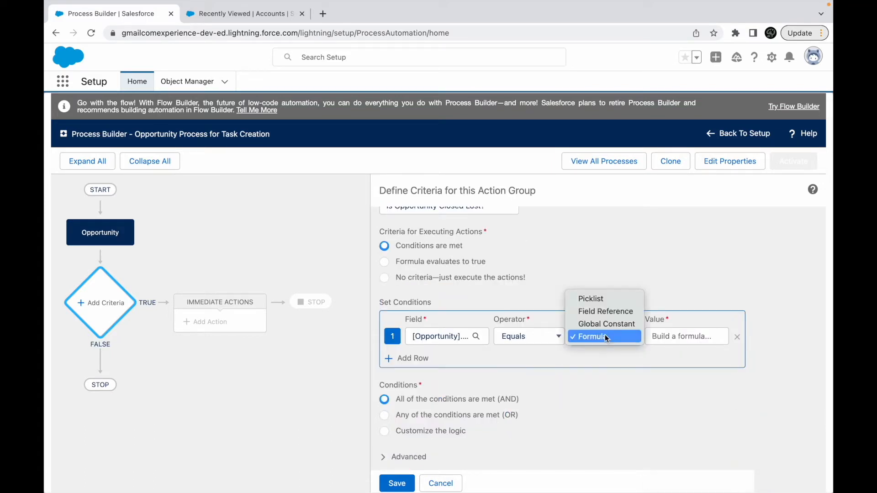
click(590, 299)
click(663, 337)
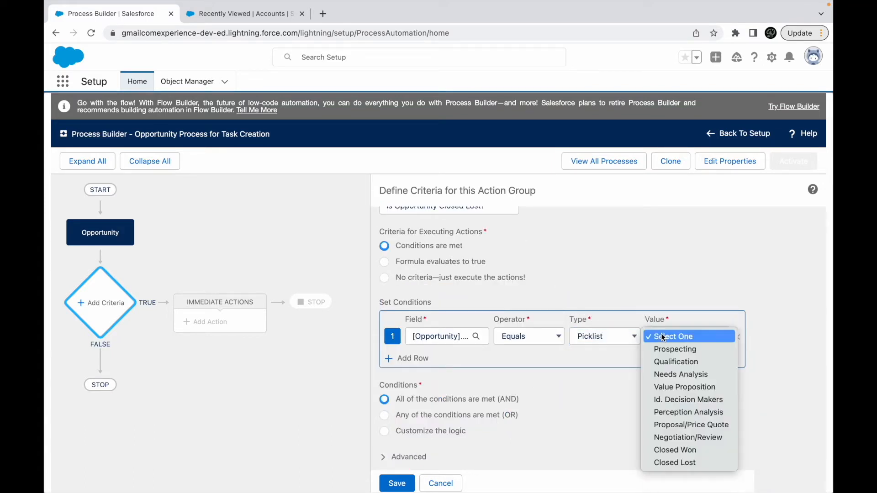
click(680, 463)
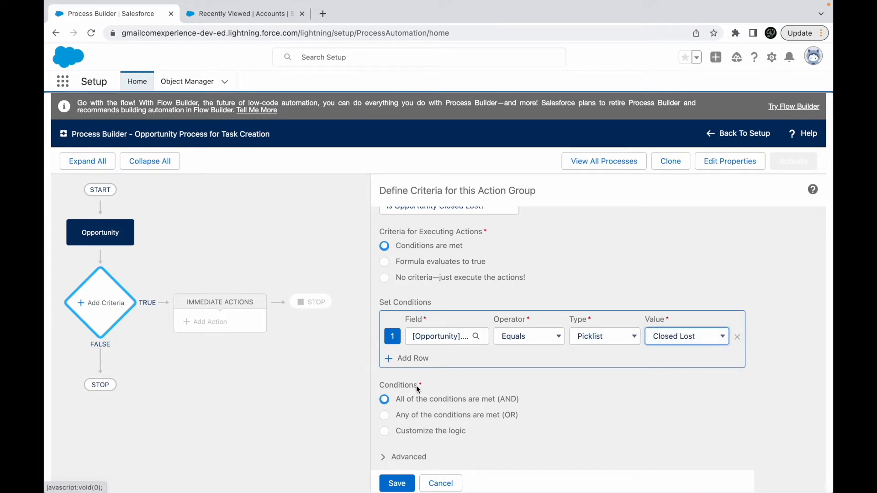
click(401, 483)
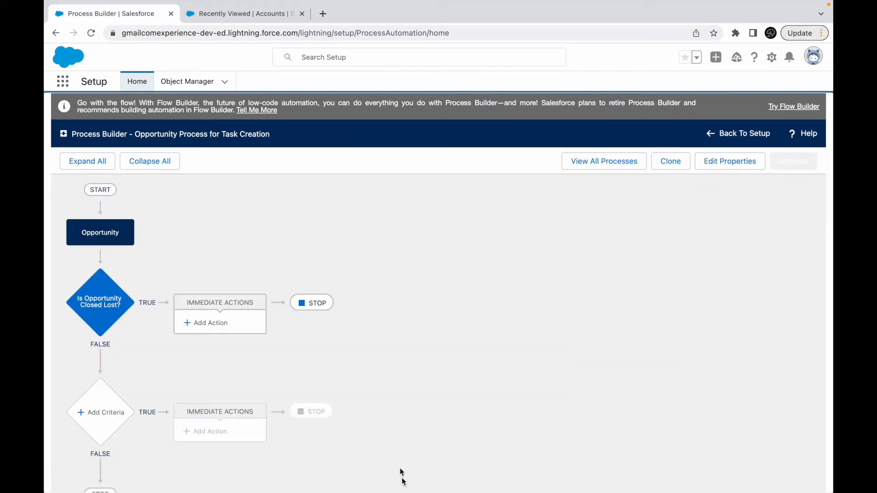
- Reopen the "Is Opportunity Closed Lost?" criteria and enable the advanced option to execute actions only when specified changes are made to the record
click(90, 302)
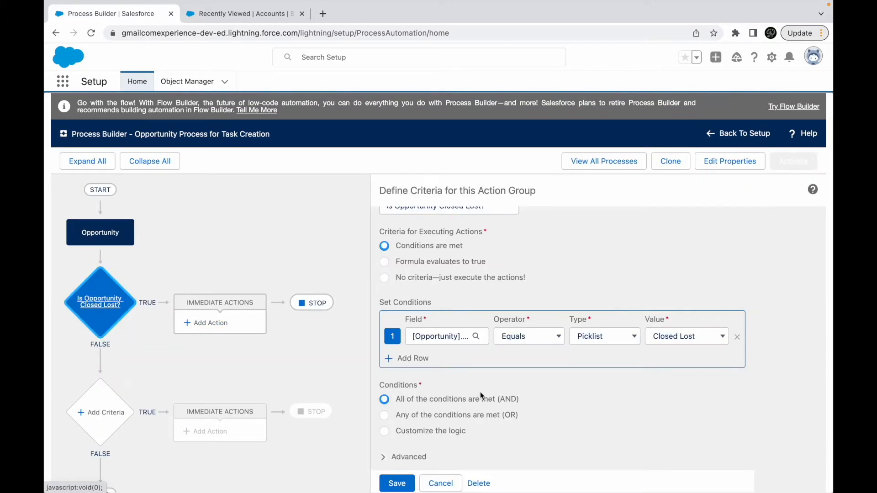
click(382, 456)
scroll(469, 434, down, 1)
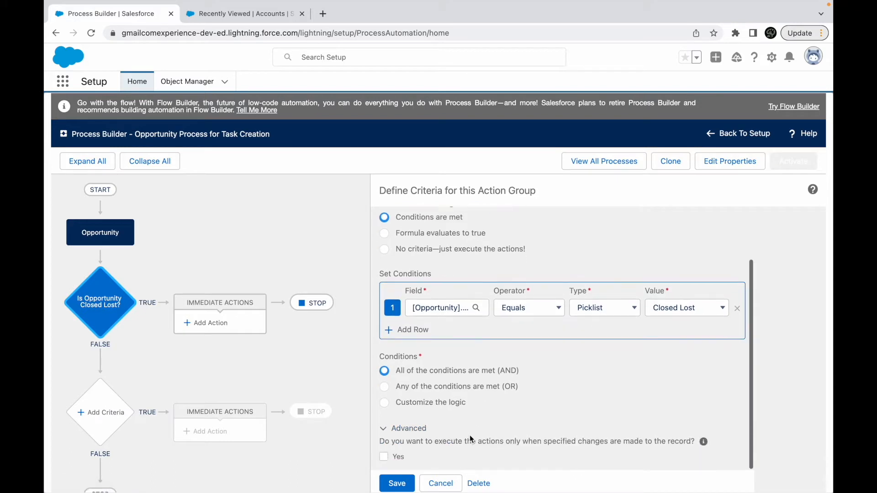
drag(406, 440, 685, 442)
click(648, 442)
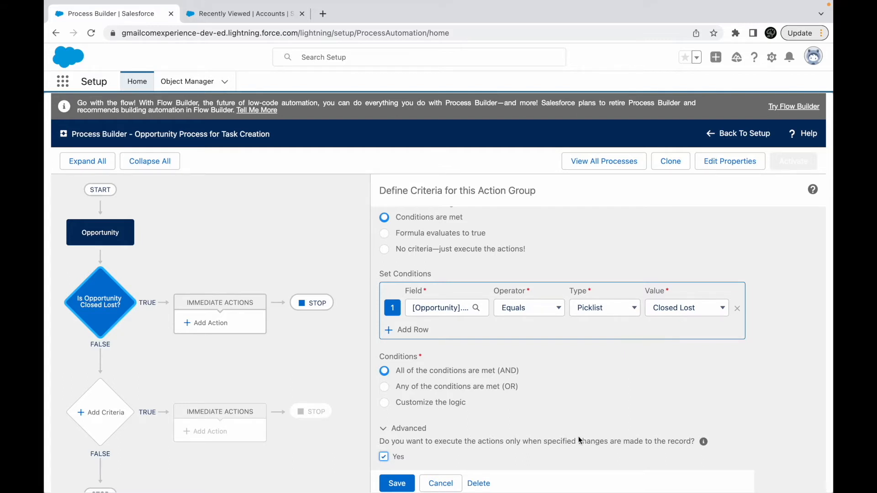
- Save the "Is Opportunity Closed Lost?" criteria with its advanced execution option
mouse_move(702, 446)
scroll(702, 445, down, 1)
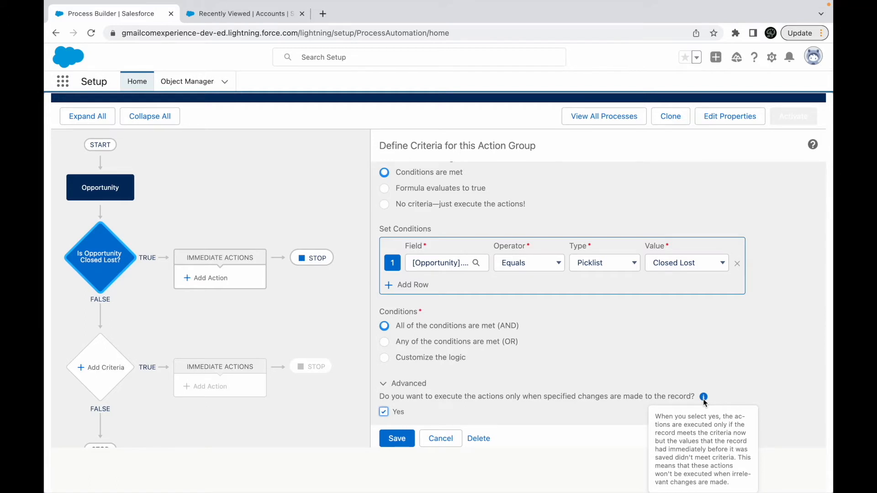
click(396, 438)
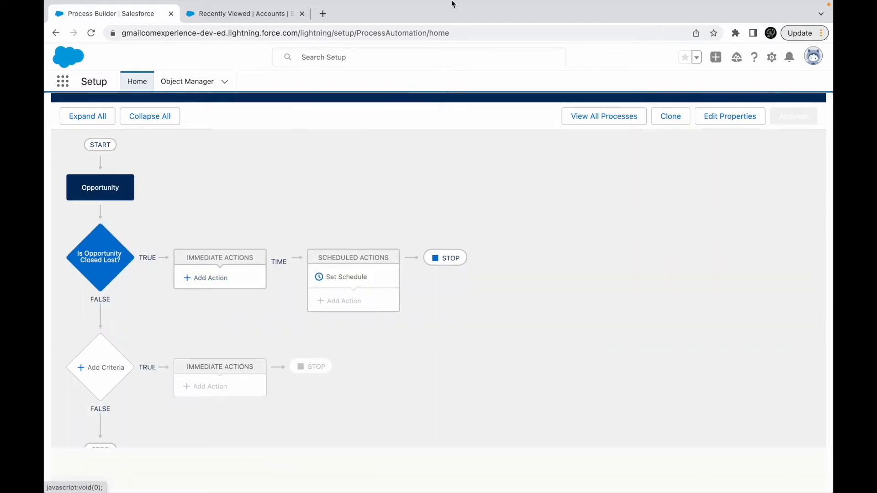
- Check the Create a Record requirement slide in Keynote, and add an immediate action of type Create a Record for the Closed Lost criteria
key(ctrl+Up)
click(546, 25)
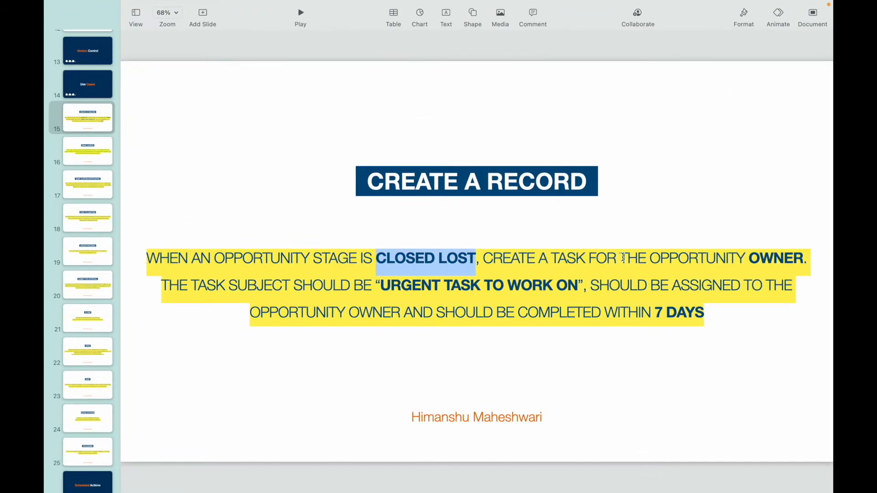
double_click(562, 258)
key(ctrl+Up)
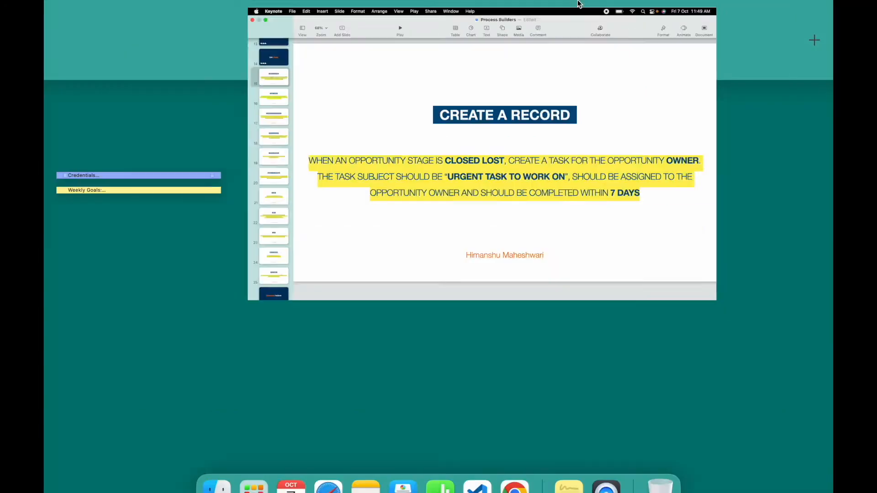
click(465, 48)
click(204, 322)
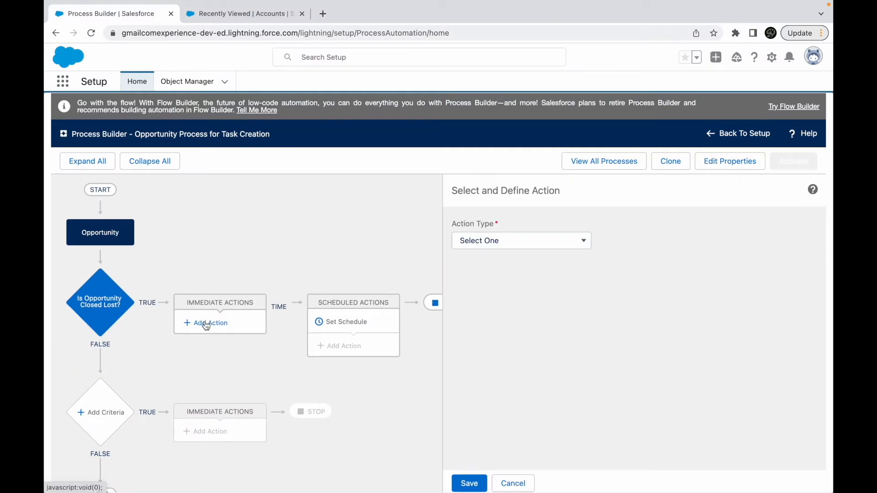
click(470, 243)
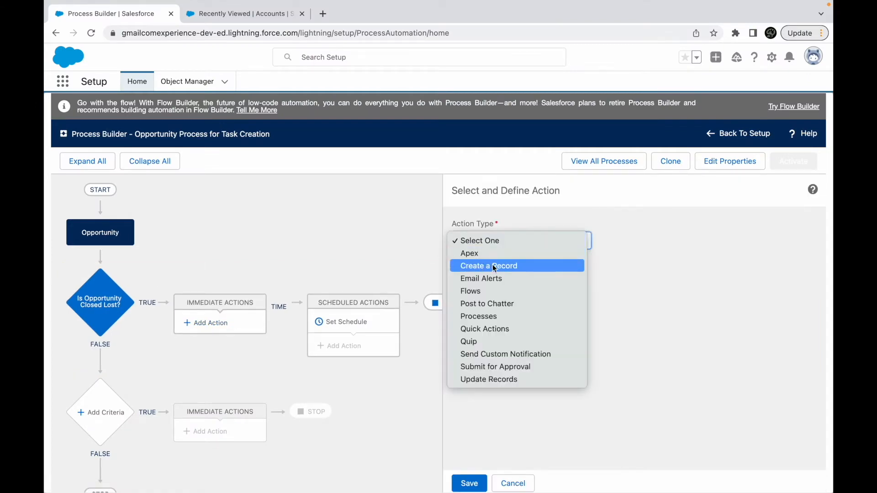
key(ctrl+Up)
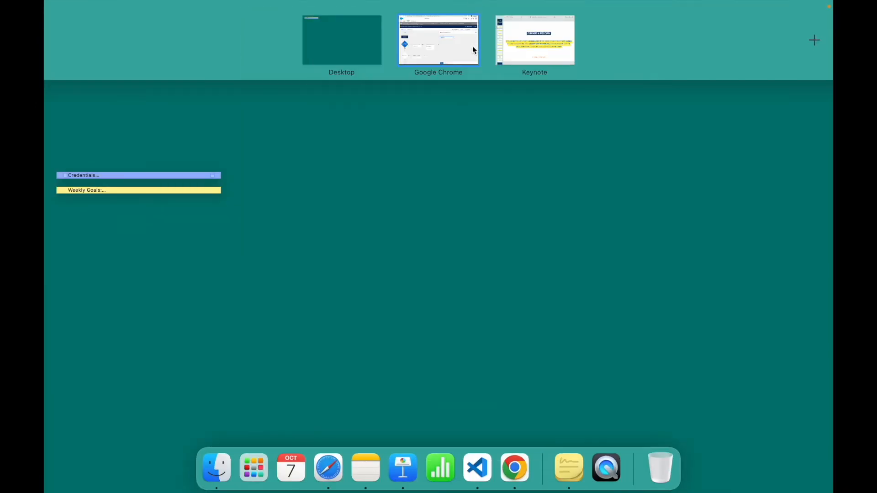
click(510, 37)
key(ctrl+Up)
click(451, 45)
click(471, 235)
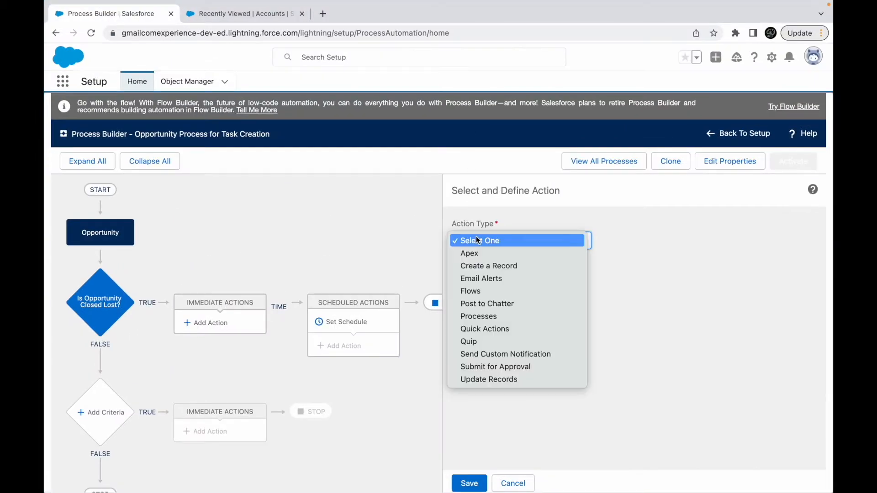
click(487, 265)
- Name the action Create Task for Owner and set its record type to Task
click(483, 284)
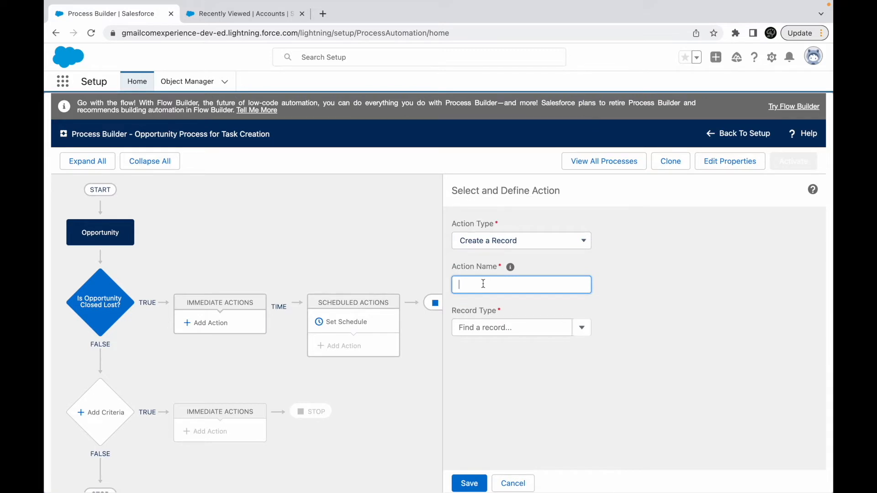
text(Create Task for Owner)
click(495, 328)
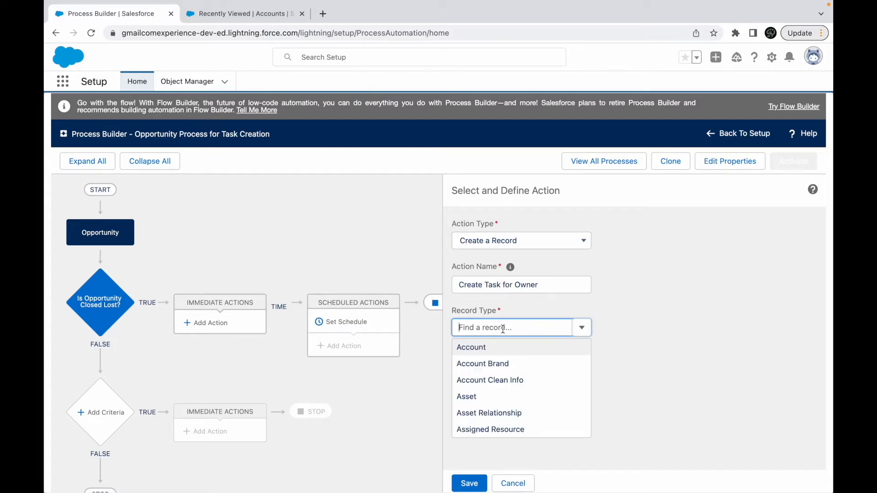
text(Task)
click(519, 347)
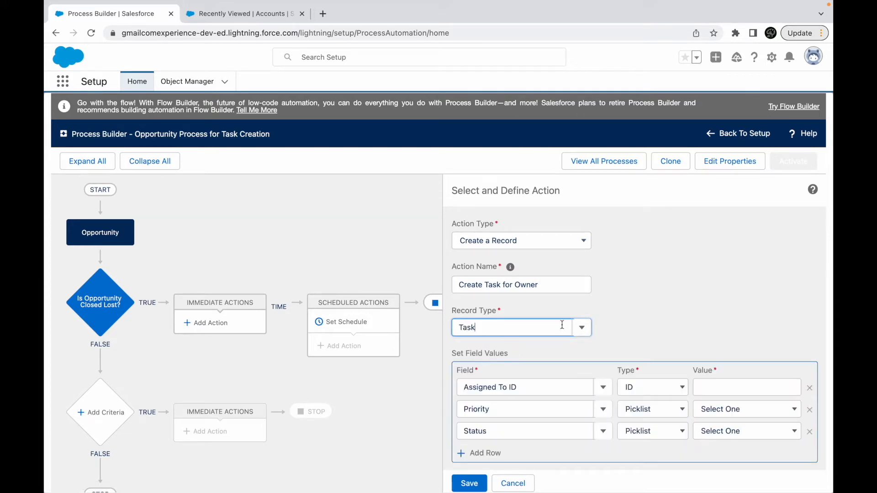
scroll(519, 338, down, 1)
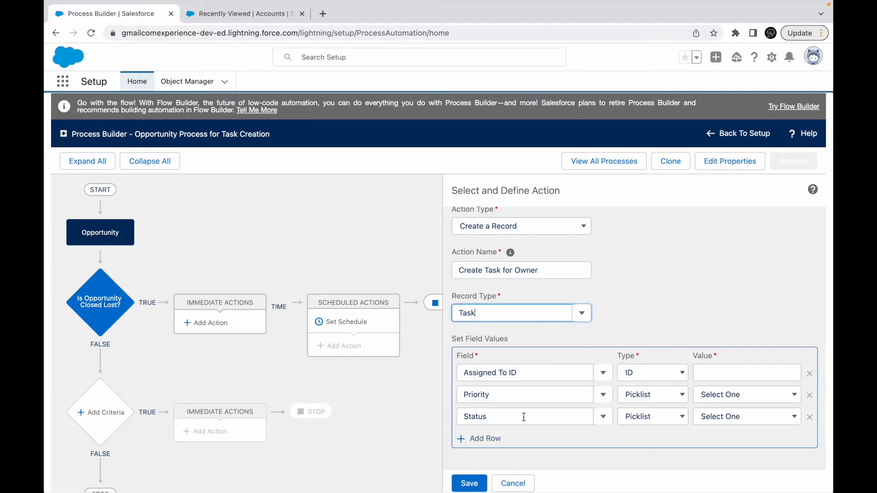
- Copy the subject text "URGENT TASK TO WORK ON" from the Keynote slide and return to Process Builder in Chrome
key(ctrl+Up)
click(531, 27)
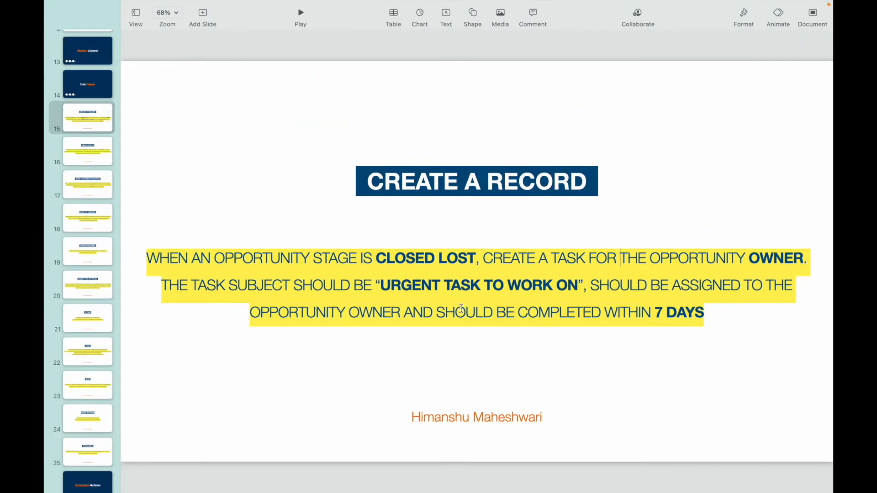
click(382, 286)
drag(382, 286, 575, 286)
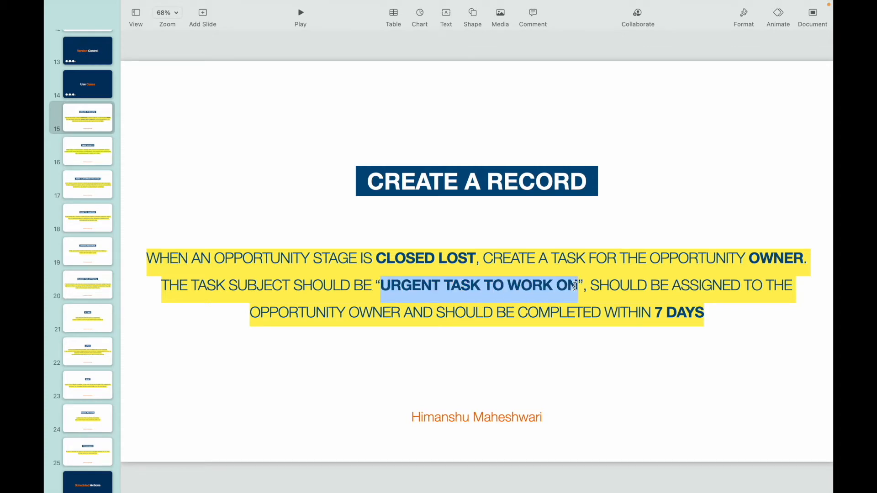
key(ctrl+Left)
click(636, 339)
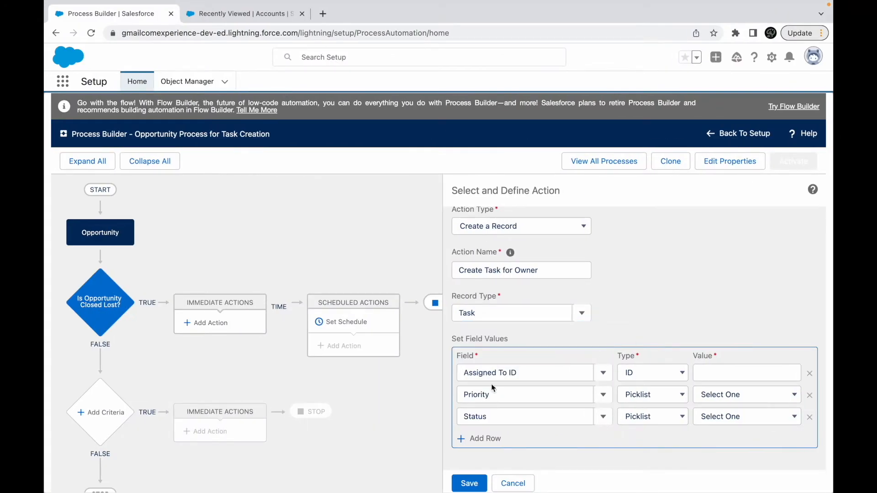
- Add a Subject row to the task's field values with the String value URGENT TASK TO WORK ON
click(468, 439)
click(490, 439)
text(Subj)
click(489, 435)
click(710, 415)
text(GET TASK TO WORK ON)
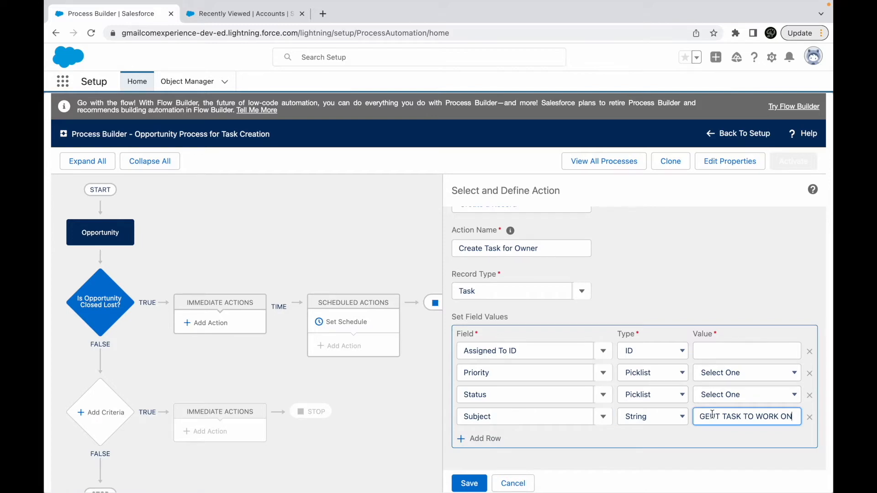
click(706, 432)
- Check the task assignment requirement in Keynote, and set Assigned To ID to the field reference [Opportunity].OwnerId in Process Builder
key(super+Tab)
double_click(629, 287)
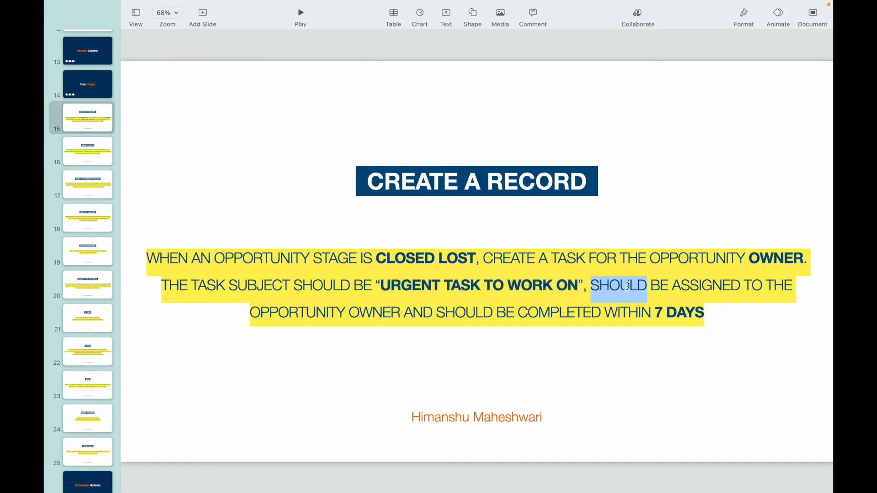
double_click(381, 313)
key(super+Tab)
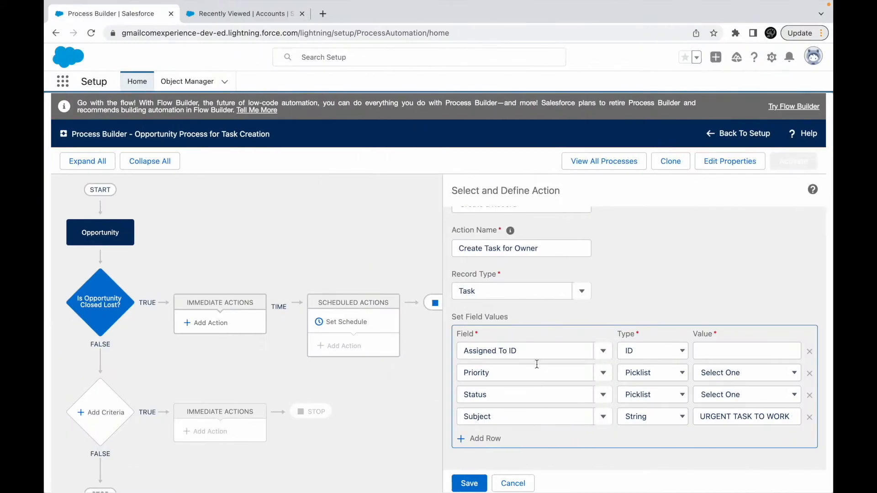
click(671, 351)
click(659, 351)
click(670, 351)
click(656, 317)
click(733, 353)
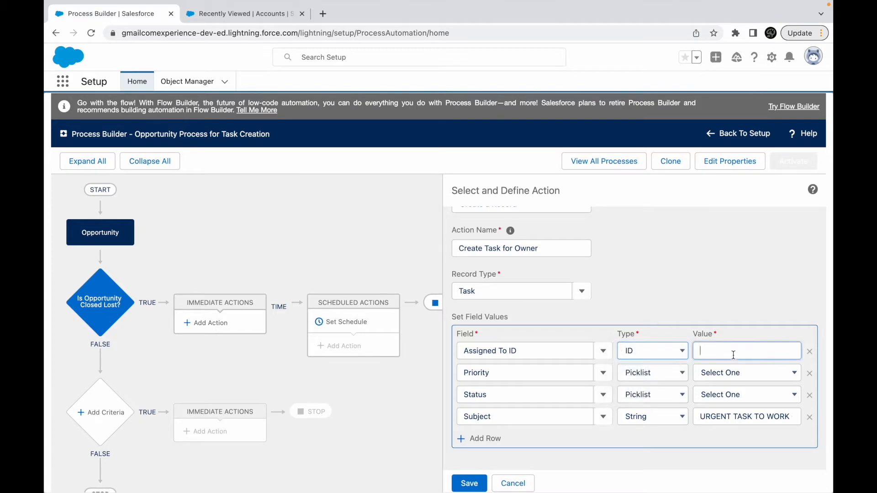
click(648, 354)
click(644, 363)
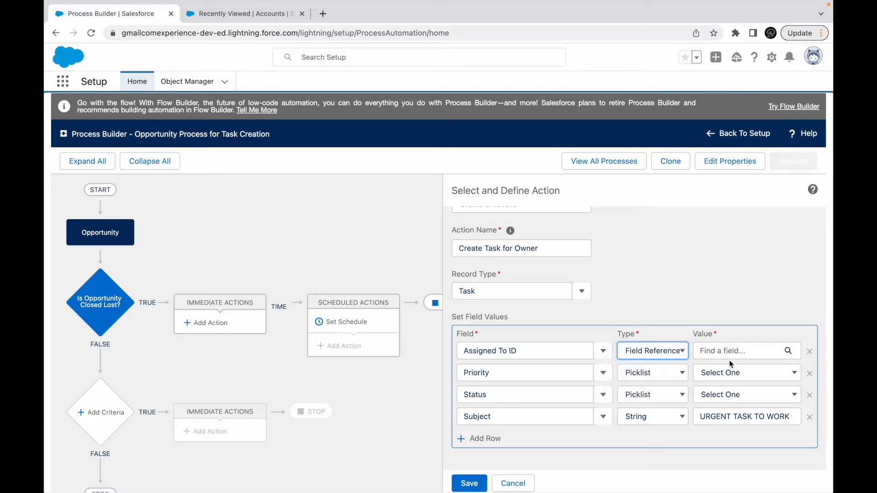
click(734, 354)
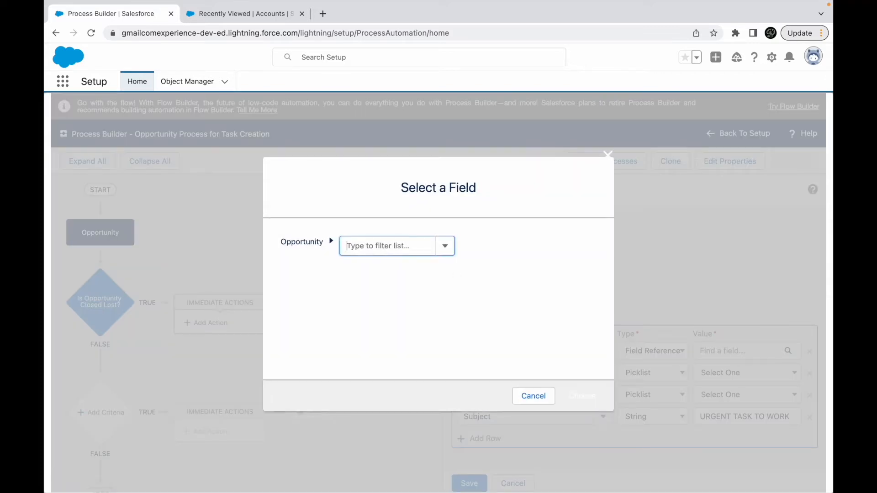
text(Owner)
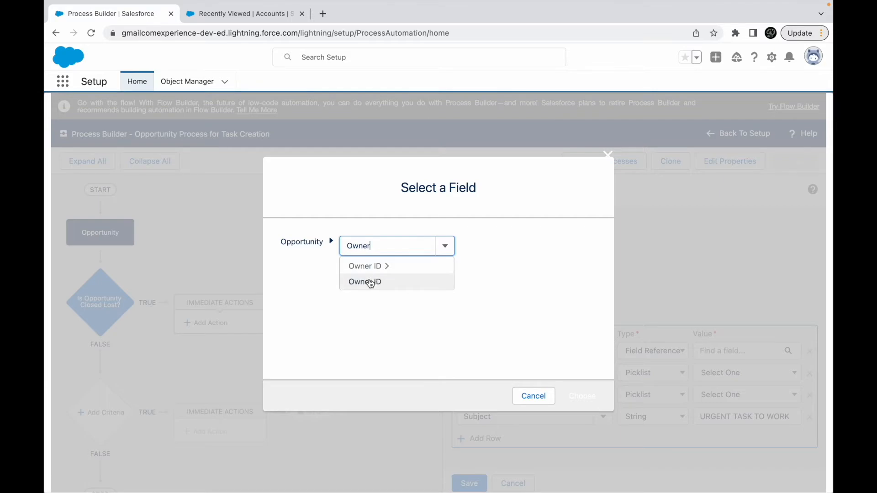
click(370, 282)
click(582, 394)
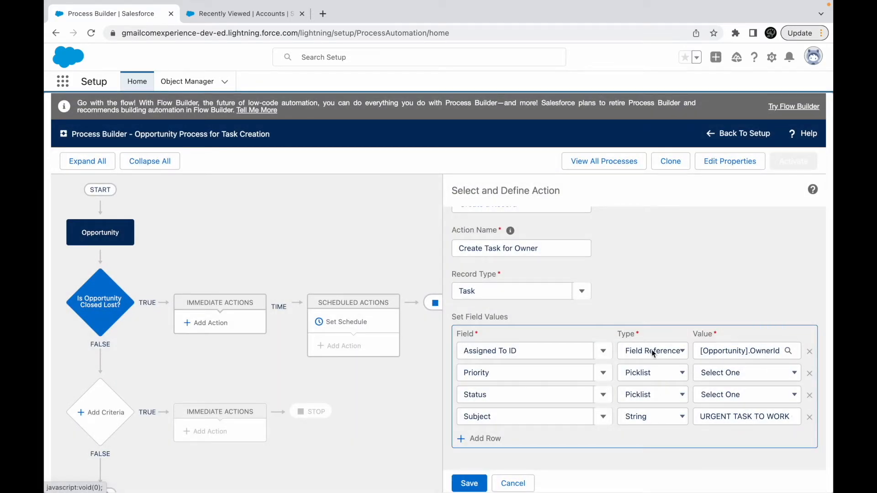
- Set the task's Priority to High and its Status to Not Started
click(705, 373)
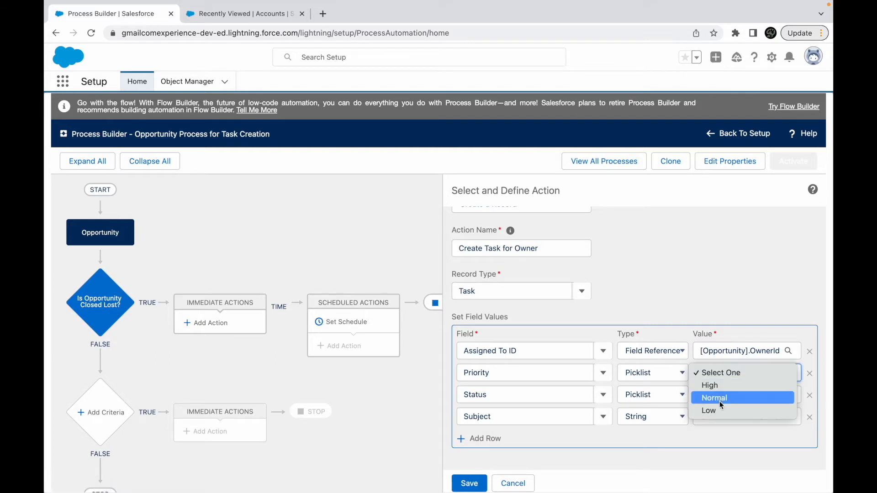
click(717, 399)
click(723, 378)
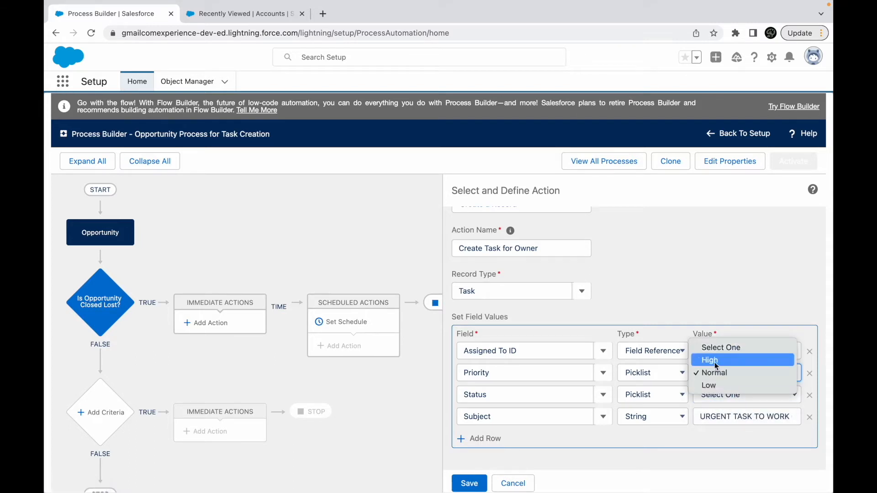
click(714, 361)
double_click(716, 414)
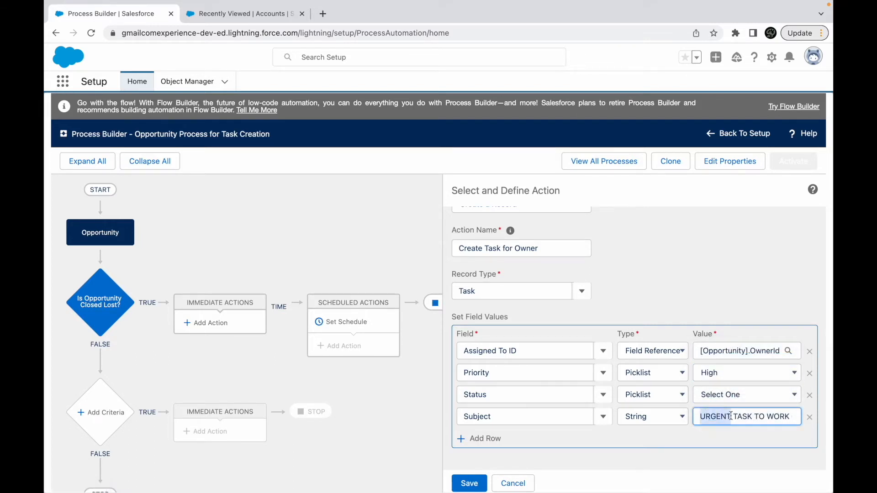
click(725, 398)
click(721, 408)
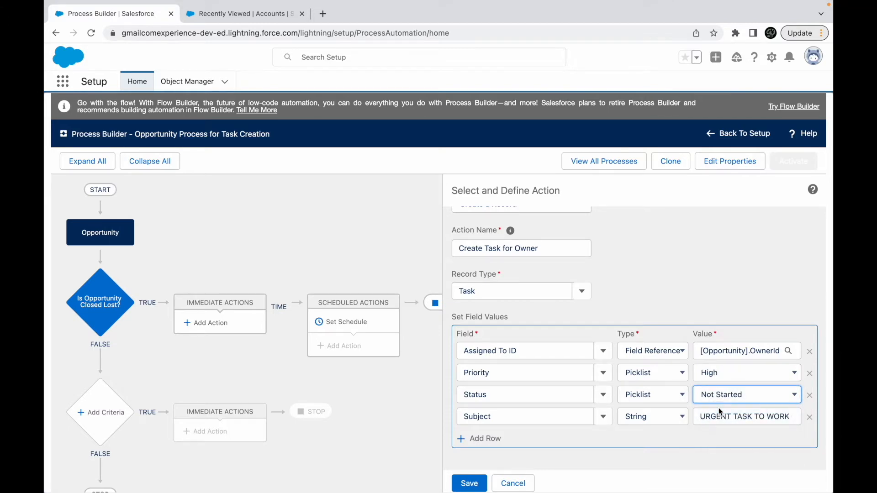
- Check the task's completion deadline in Keynote, and add a Due Date Only row to the field values in Process Builder
key(super+Tab)
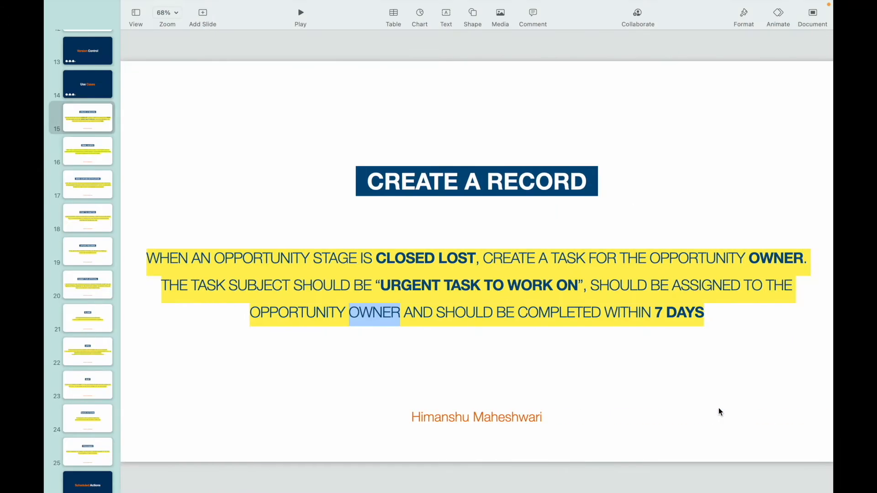
click(504, 313)
drag(655, 314, 705, 315)
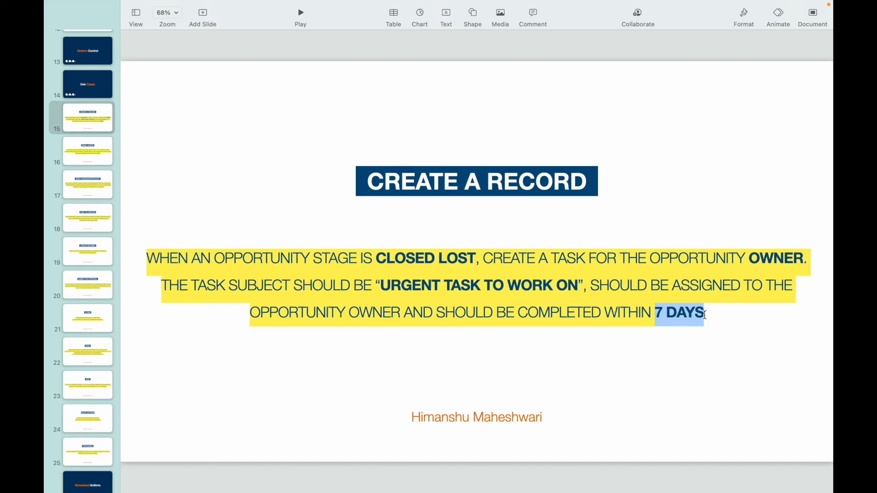
key(super+Tab)
click(652, 298)
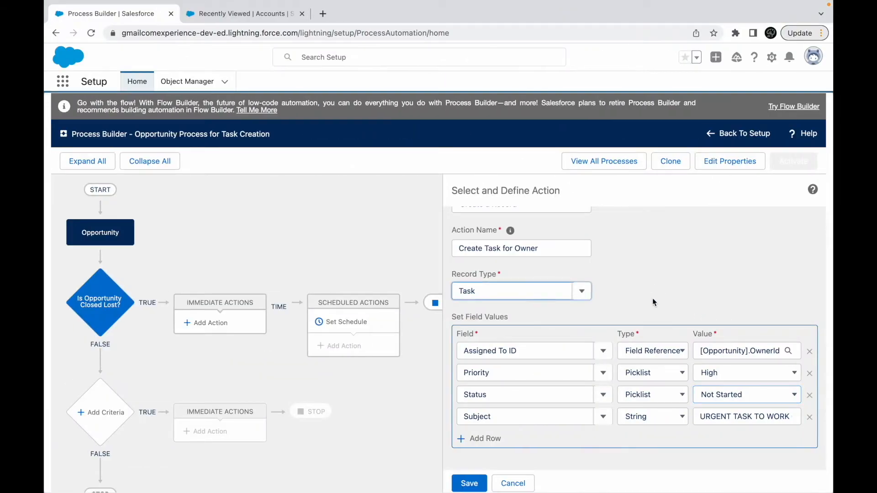
click(632, 449)
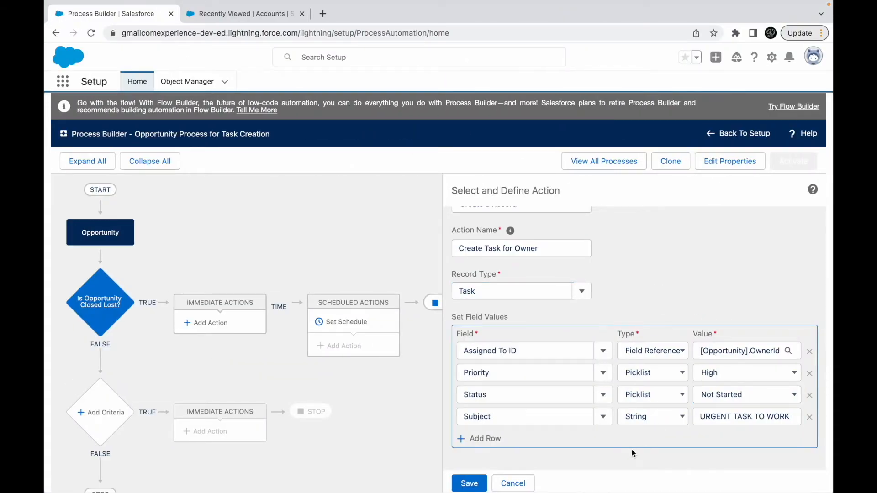
click(488, 439)
text(Due Da)
scroll(534, 430, down, 1)
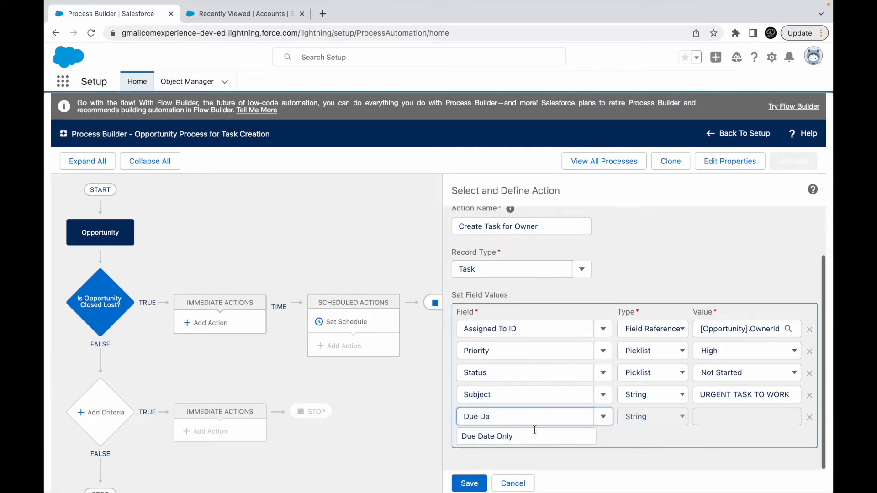
click(497, 436)
- Set the Due Date Only field to the Formula type with the value TODAY() + 7
click(718, 417)
text(To)
click(676, 418)
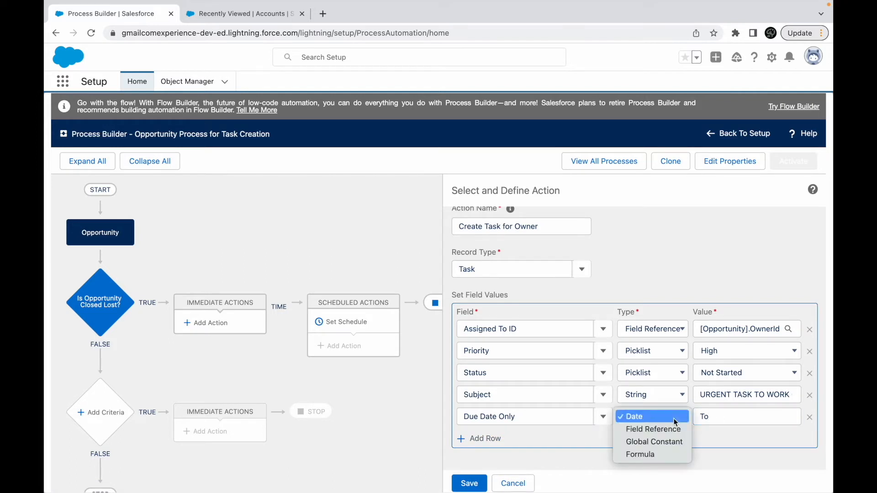
click(647, 455)
click(715, 418)
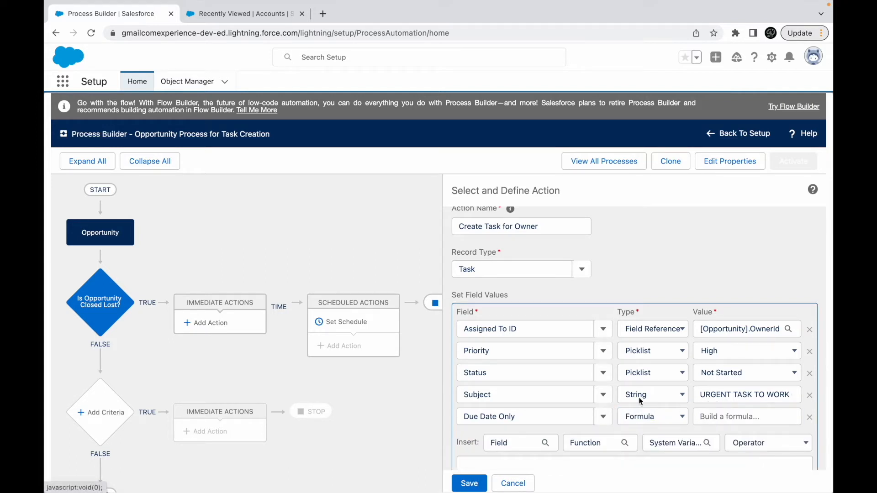
click(552, 344)
text(TODAY)
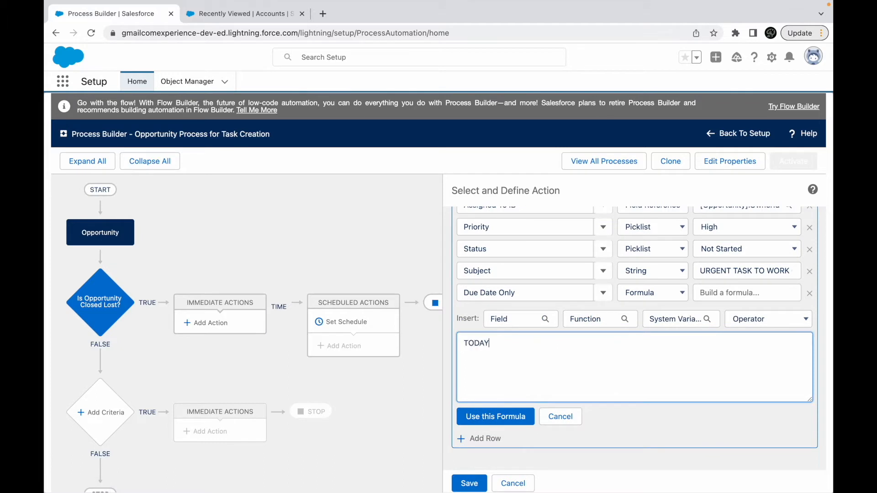
text(() + 7)
click(492, 417)
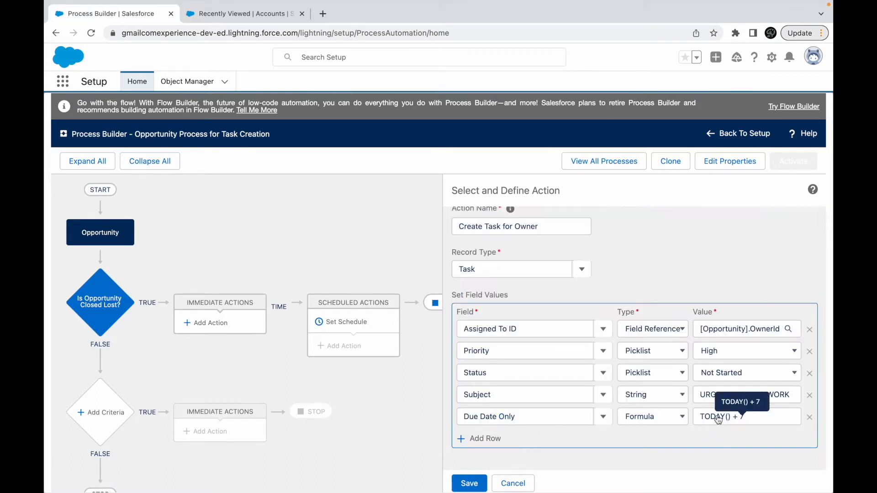
- Save the Create Task for Owner action and activate the Opportunity Process for Task Creation
click(468, 483)
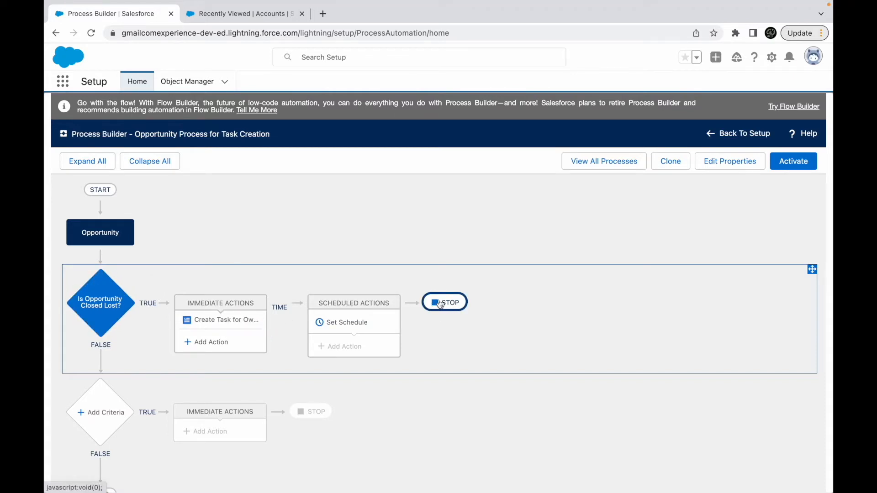
click(792, 162)
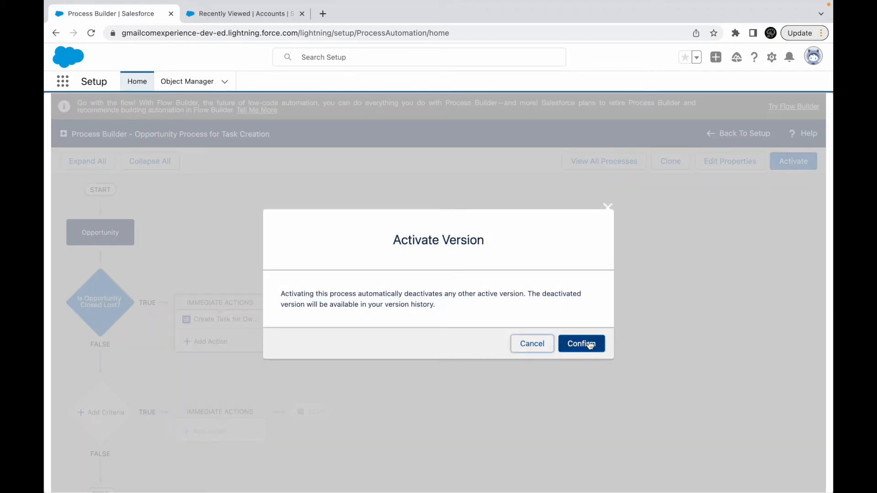
click(589, 346)
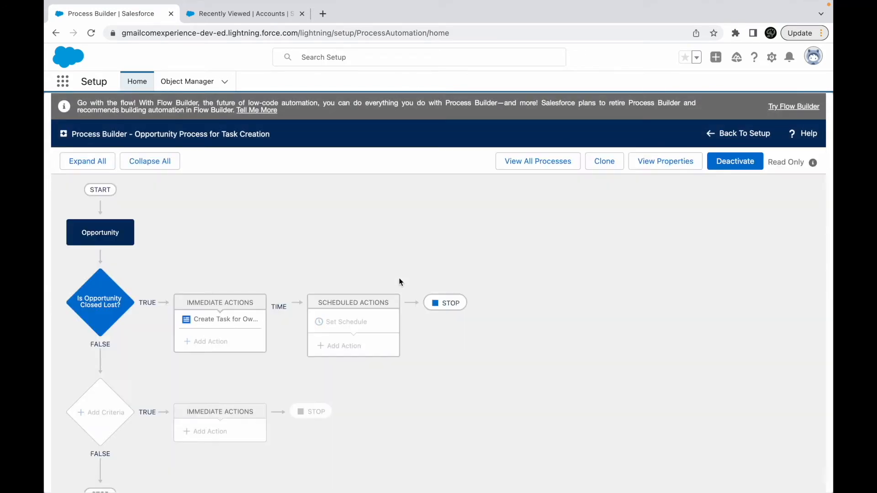
- Open the Jackson Controls- opportunity in the Sales app and close it with the stage Closed Lost
click(263, 22)
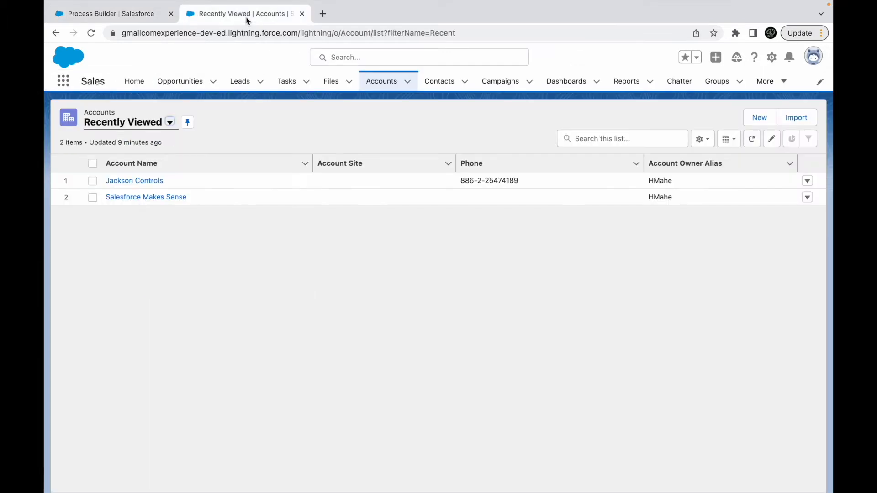
click(179, 81)
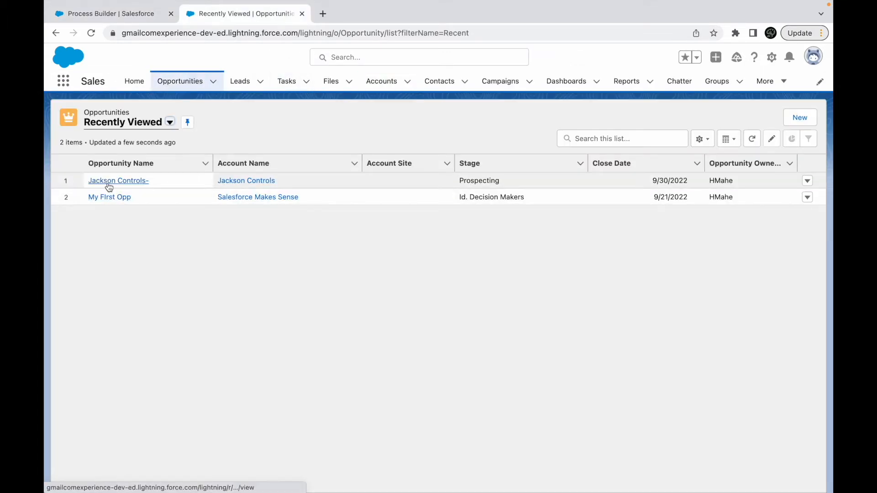
click(108, 182)
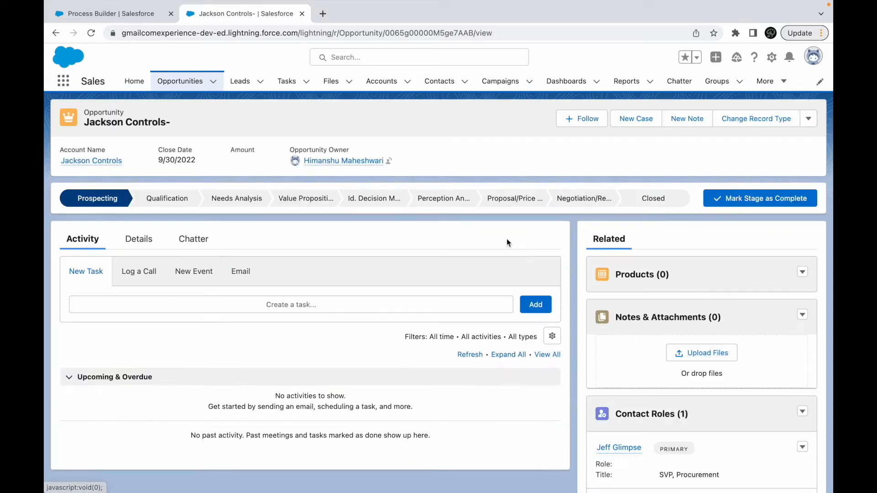
click(653, 198)
click(736, 204)
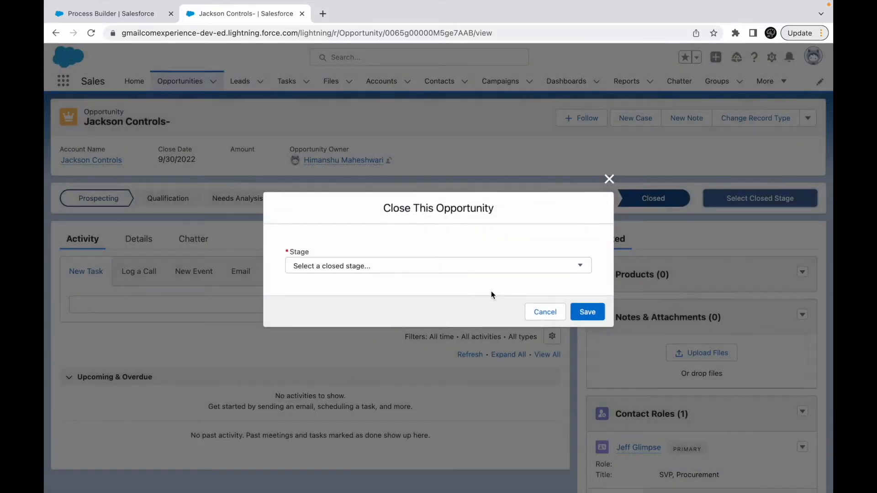
click(415, 269)
click(338, 289)
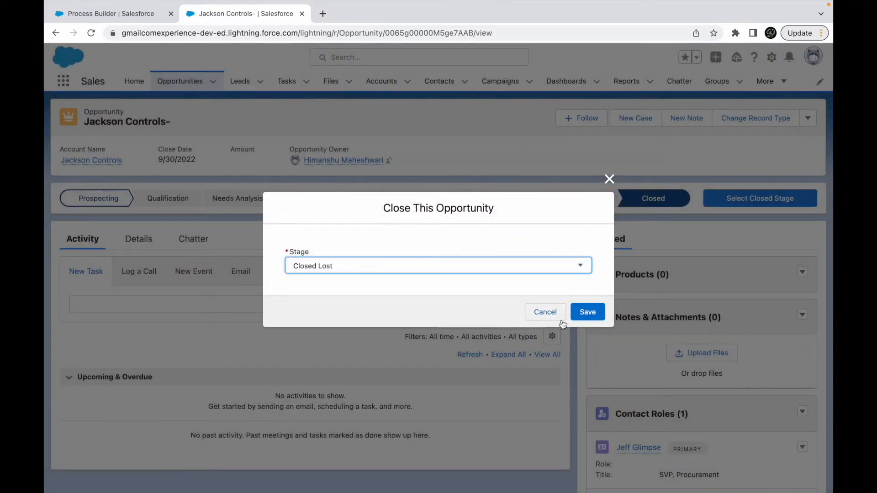
click(588, 312)
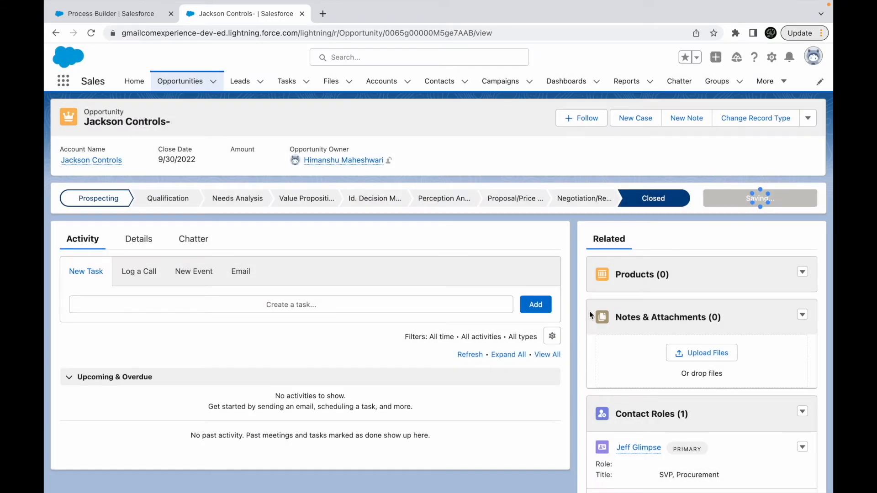
- Examine the Jackson Controls- opportunity's activity timeline, related lists, details and owner for the task the process should create
scroll(673, 324, down, 4)
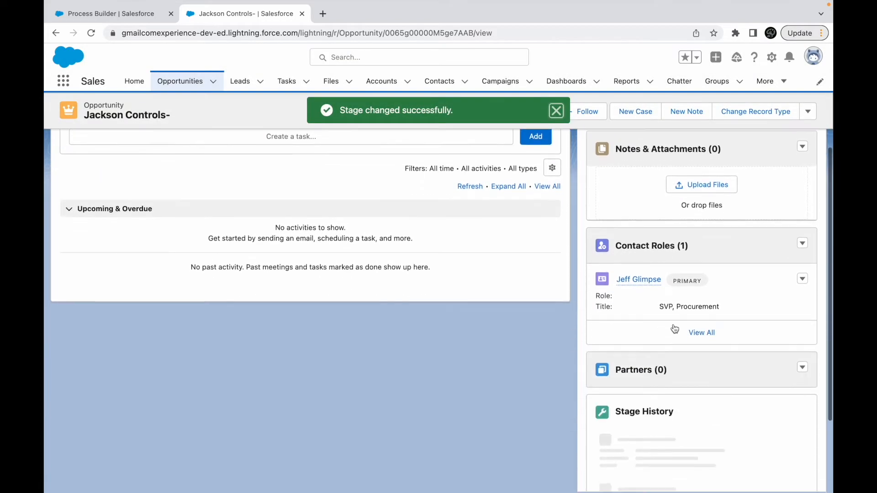
scroll(673, 328, down, 3)
scroll(673, 324, up, 7)
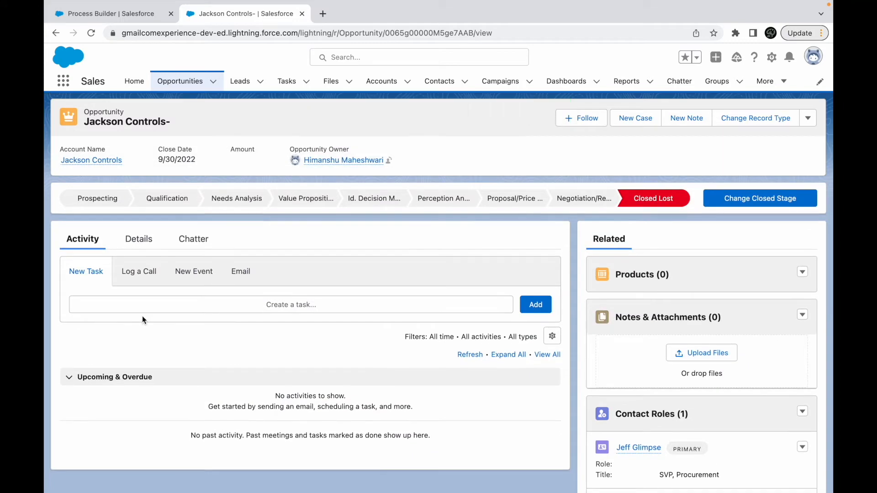
scroll(218, 355, down, 3)
scroll(255, 288, up, 2)
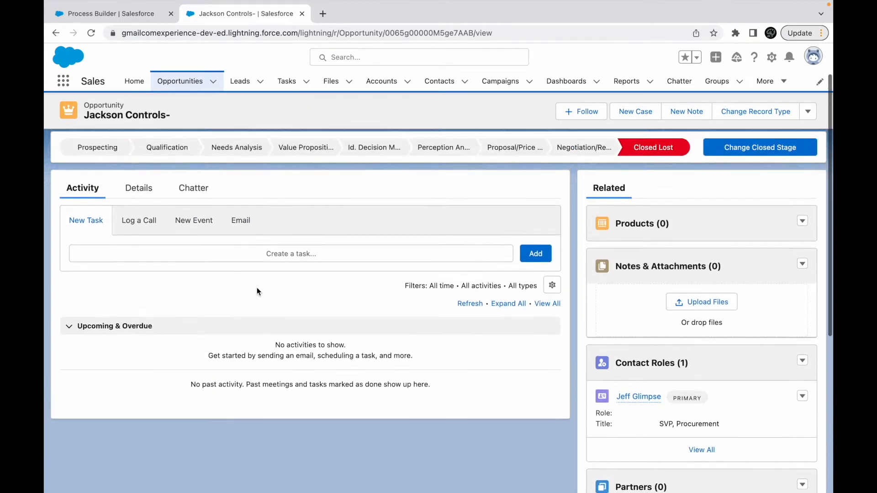
scroll(257, 286, down, 5)
scroll(256, 287, up, 7)
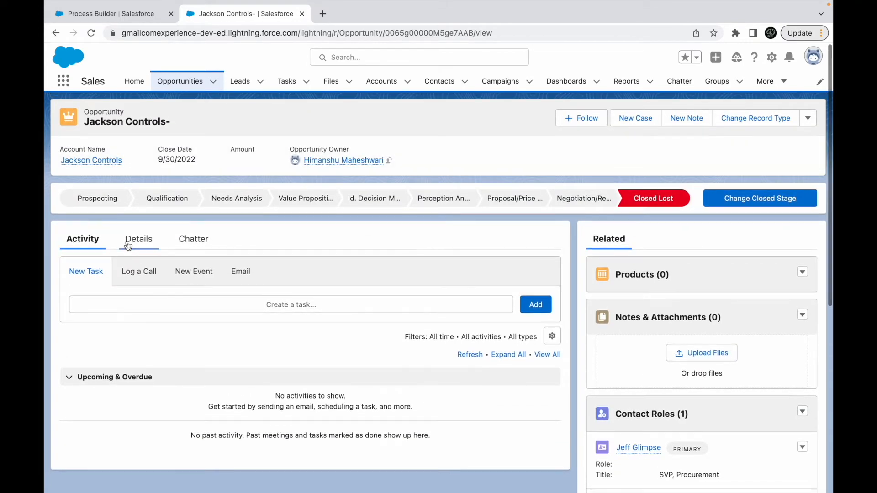
click(128, 245)
scroll(360, 304, down, 2)
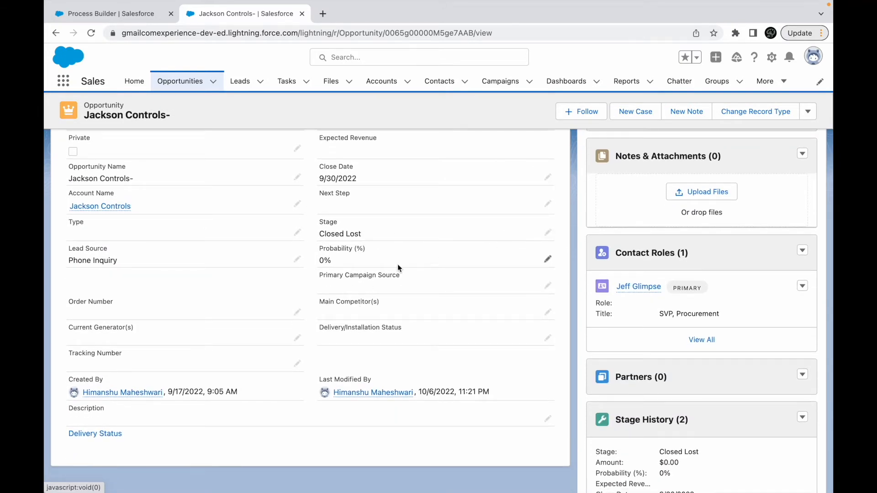
scroll(397, 263, up, 3)
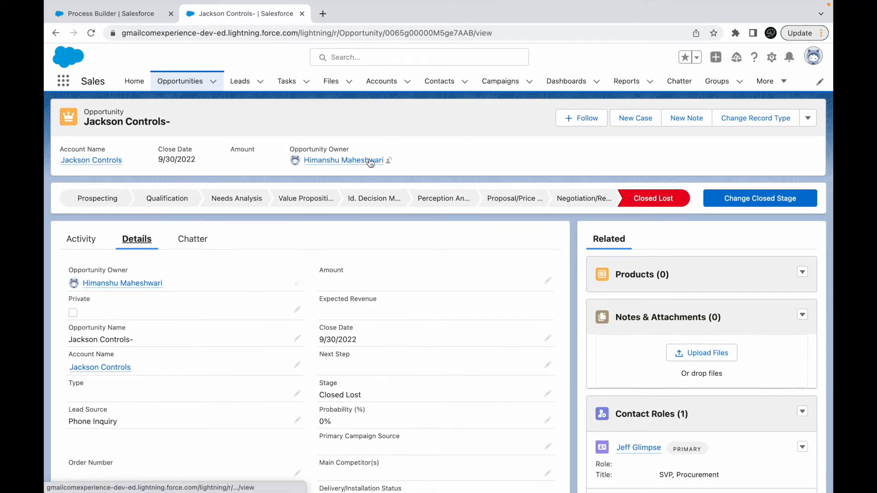
mouse_move(370, 163)
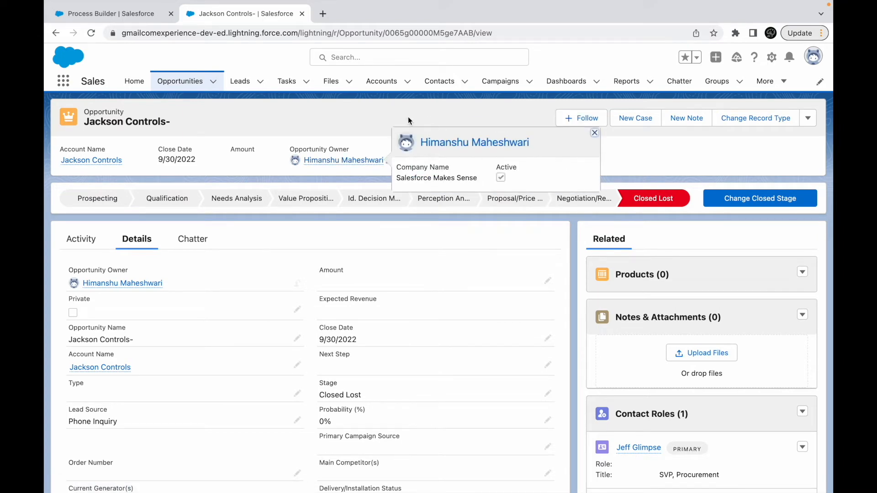
- Open the Developer Console from the Salesforce page and look over its debug options and log list
key(ctrl+Up)
click(440, 40)
click(771, 58)
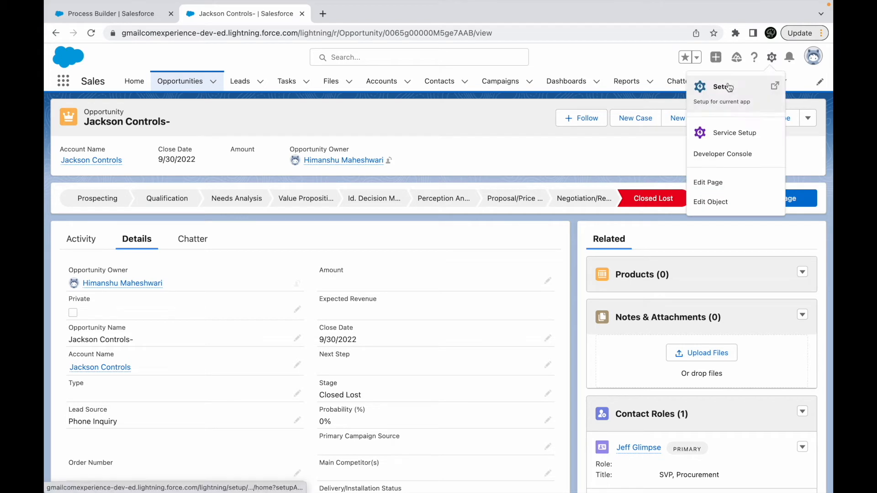
click(713, 153)
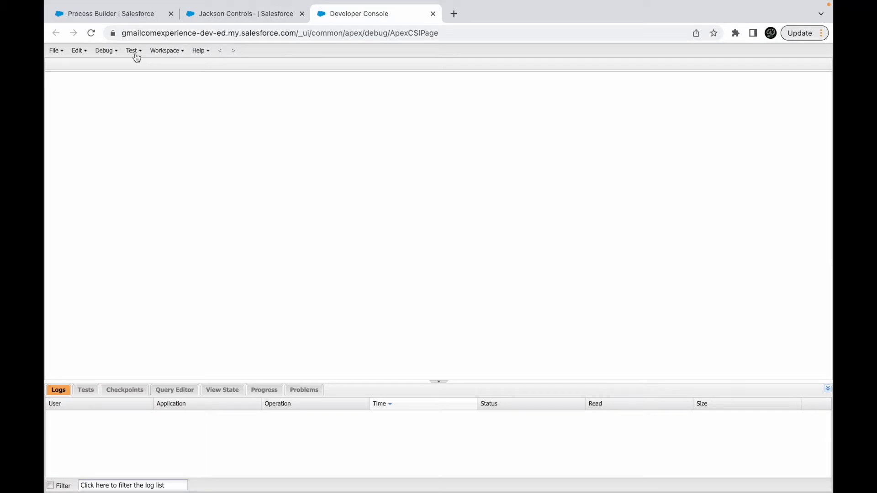
click(106, 51)
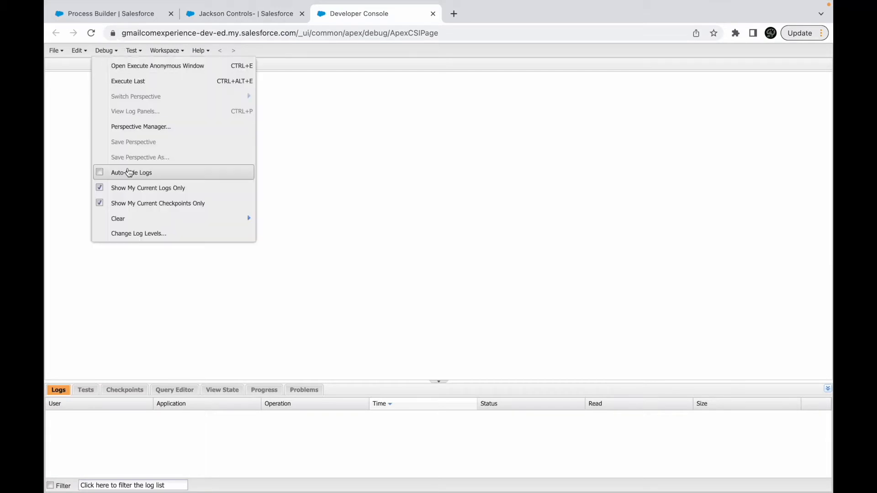
click(330, 226)
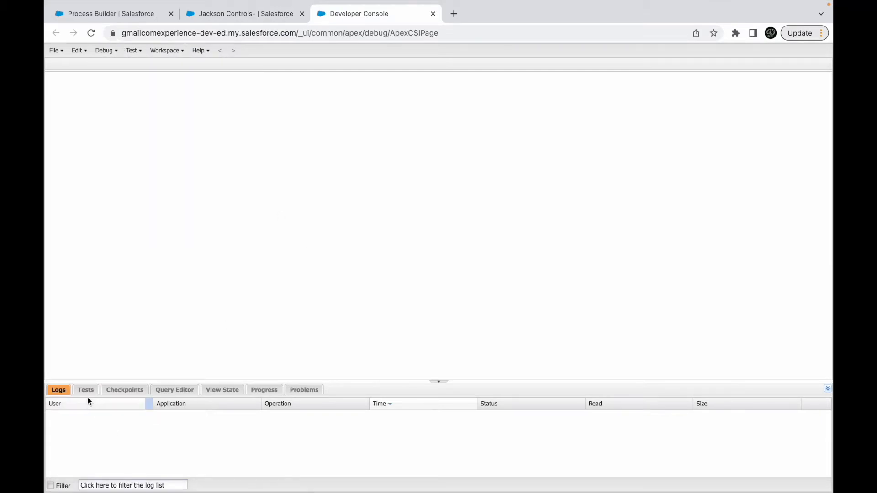
- Return to the Sales app's opportunities and open the details of My FIrst Opp
click(211, 18)
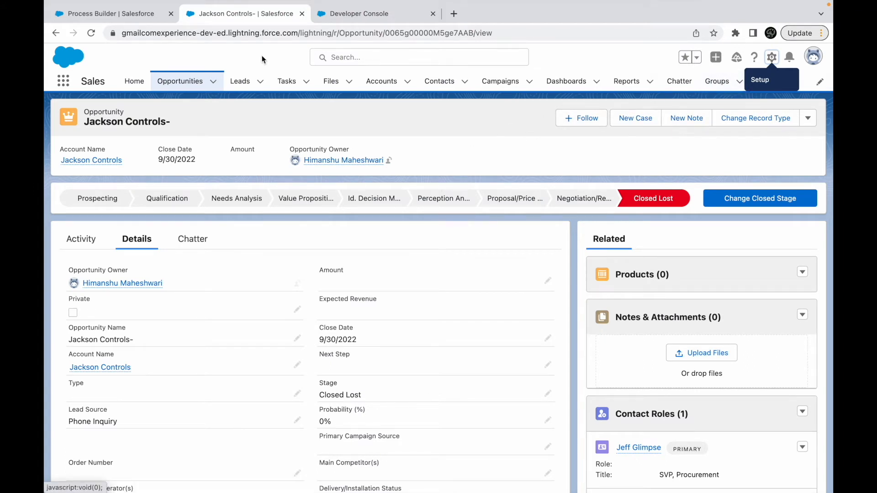
click(183, 82)
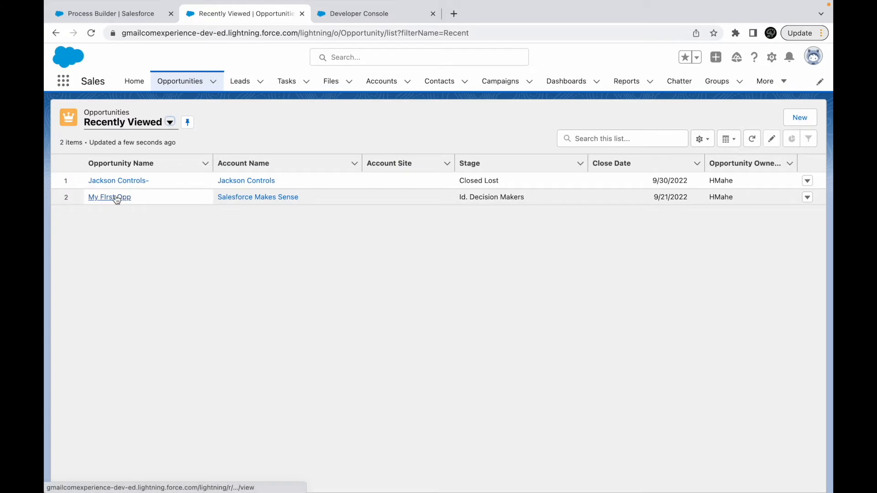
click(117, 198)
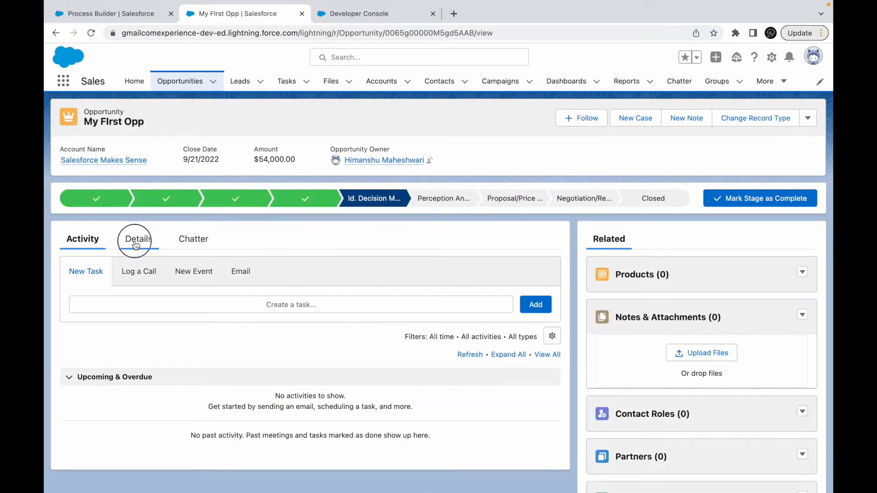
click(137, 239)
scroll(411, 274, down, 5)
scroll(430, 268, up, 3)
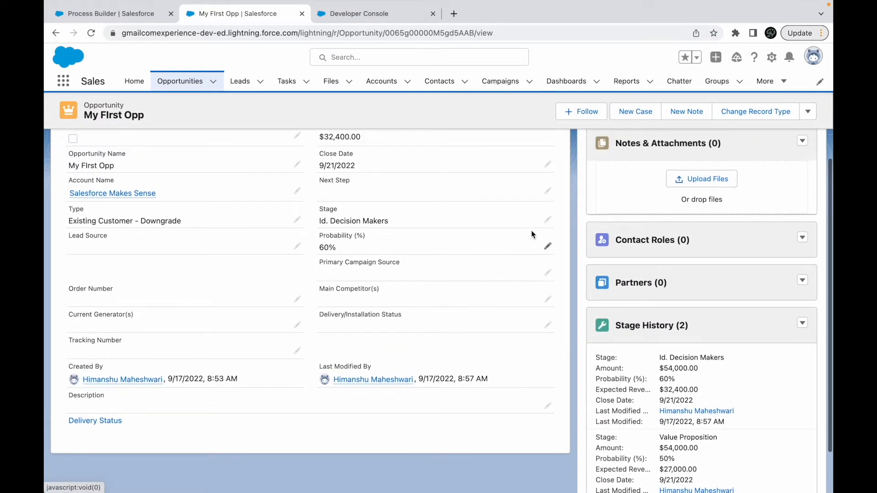
- Set the Stage of My FIrst Opp to Closed Lost and save the record
click(547, 220)
click(417, 259)
scroll(383, 360, down, 2)
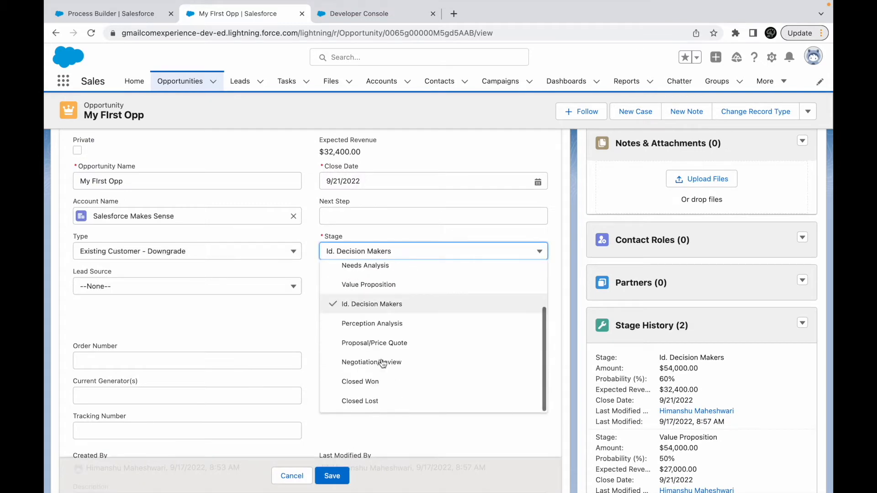
click(377, 401)
click(332, 475)
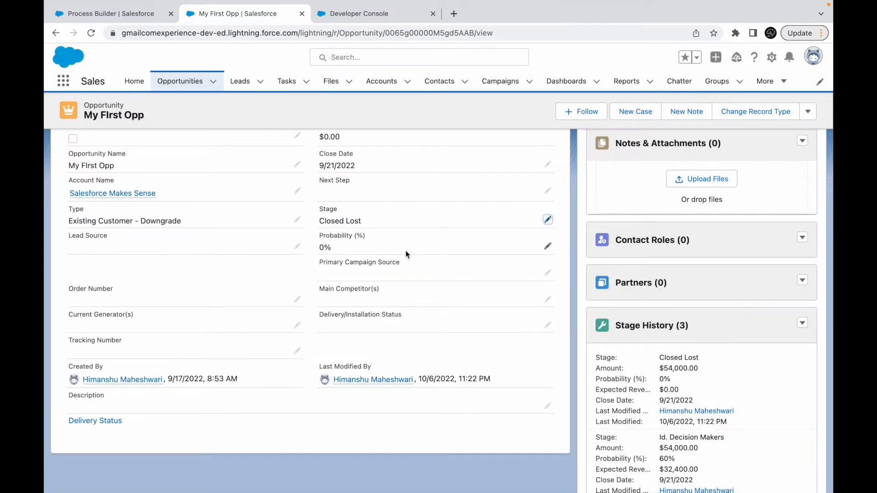
- Check the opportunity's activity timeline, then open the new execution log in Developer Console and examine its full event names
click(82, 197)
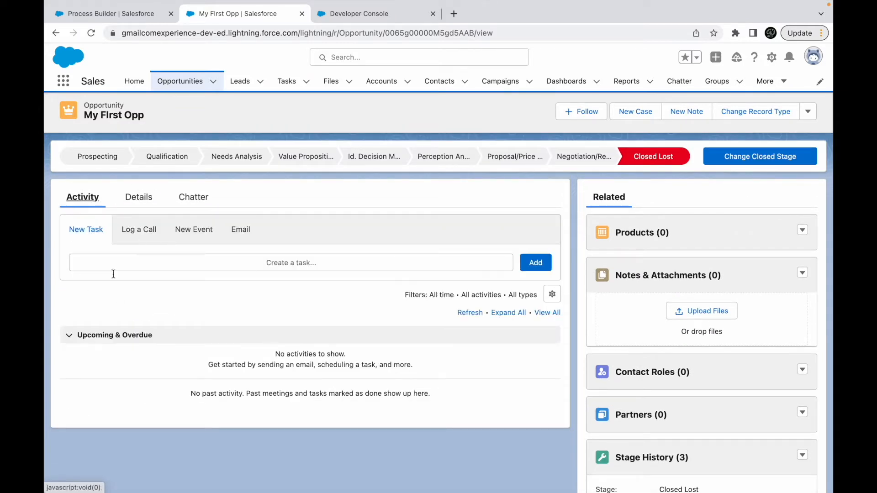
click(361, 13)
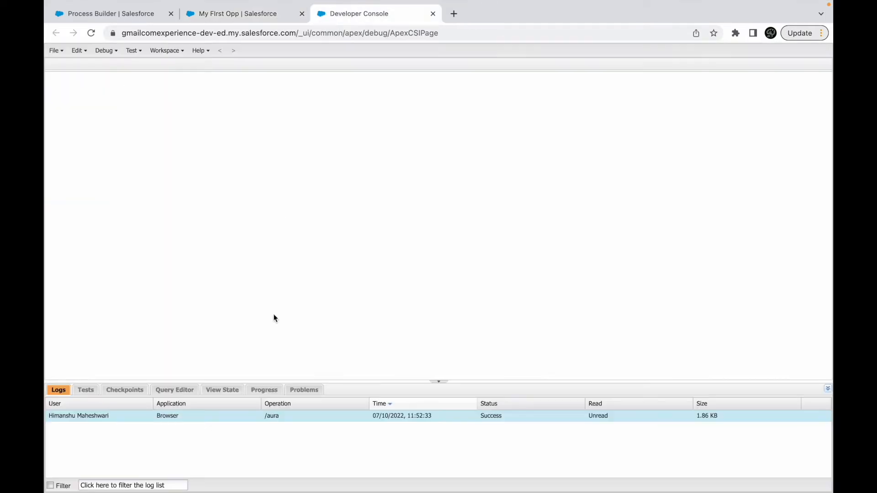
double_click(374, 416)
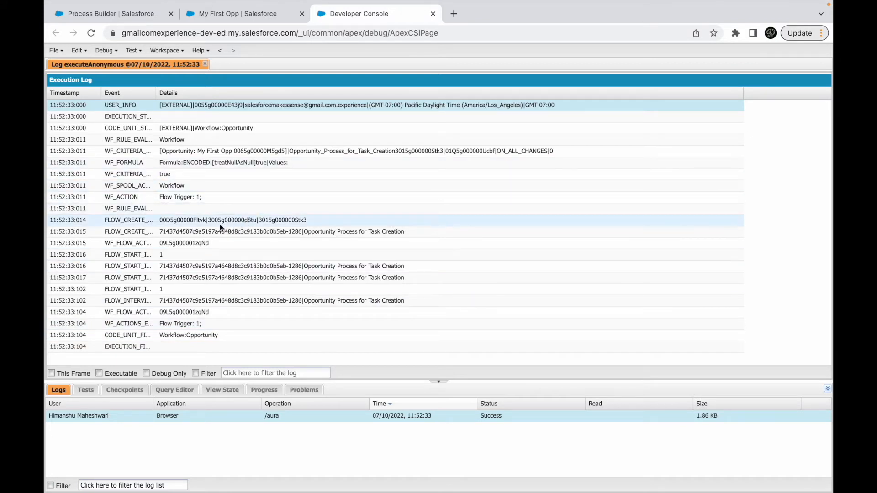
drag(156, 93, 198, 96)
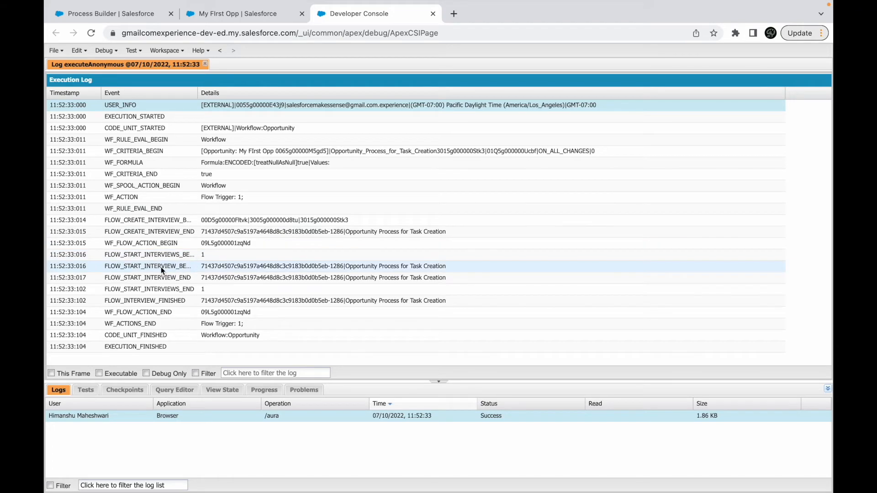
click(181, 278)
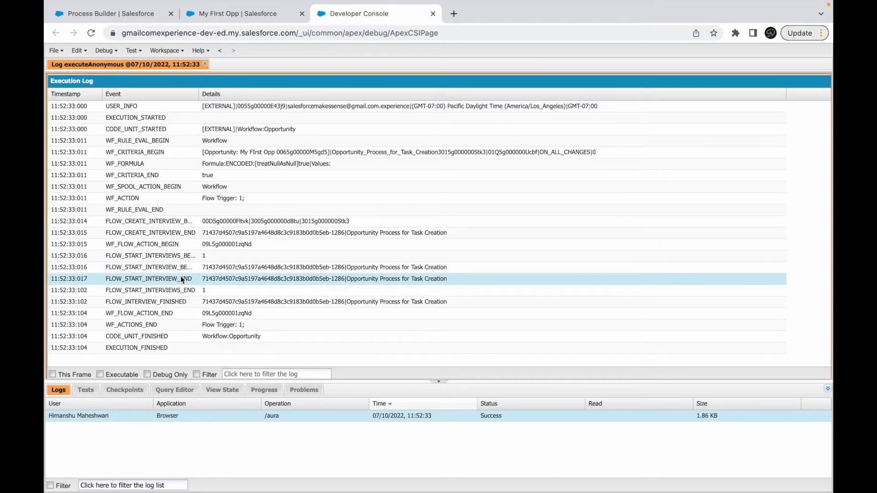
- Return to the process in Process Builder and review its start settings with recursion option, the Closed Lost criteria and the Create Task for Owner action
click(143, 14)
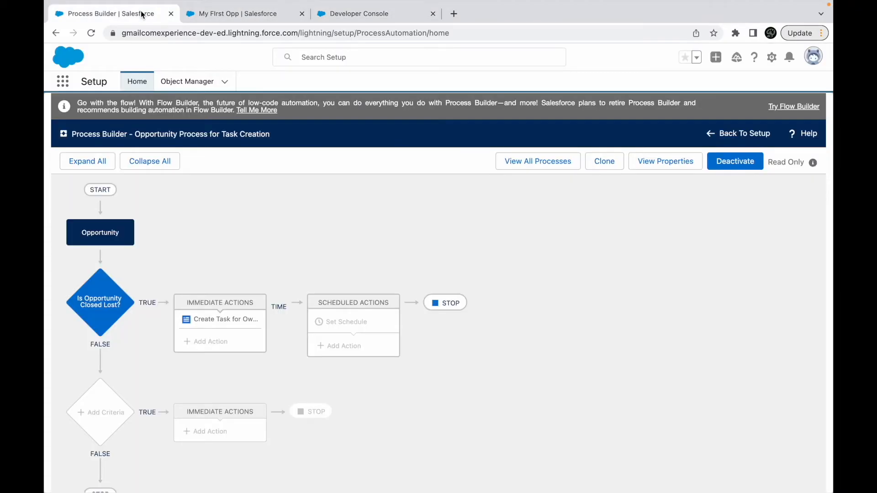
click(109, 226)
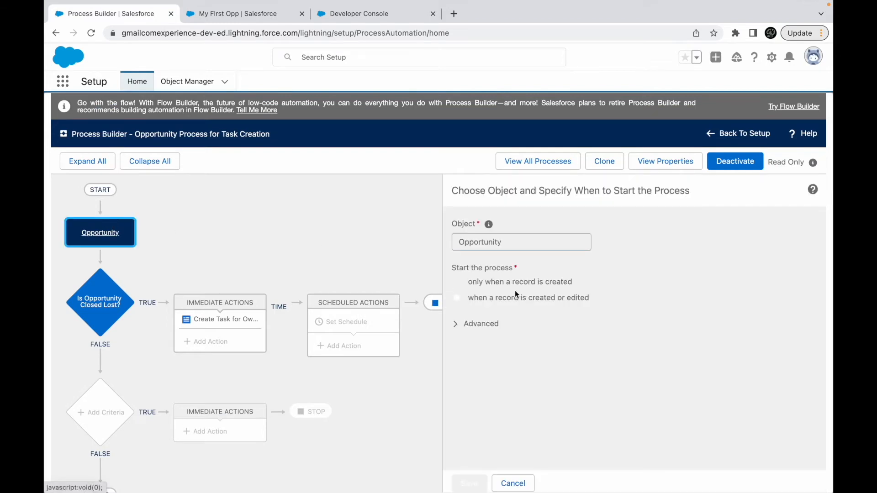
click(474, 325)
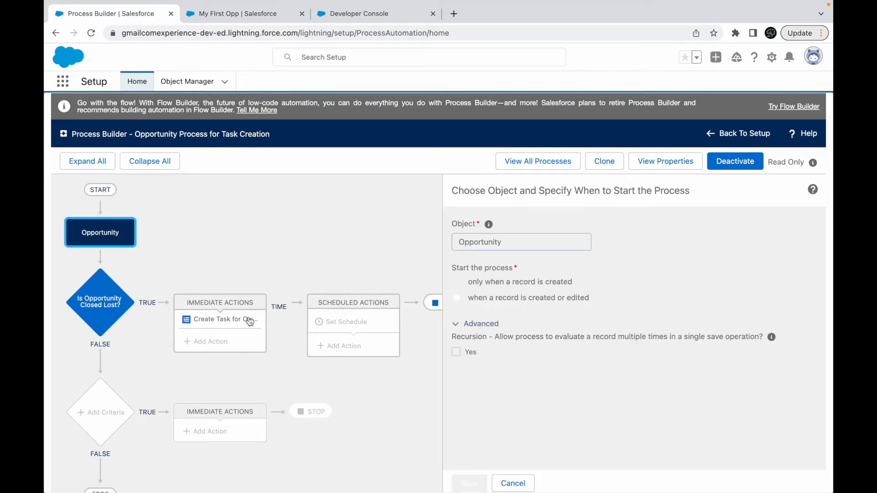
click(100, 302)
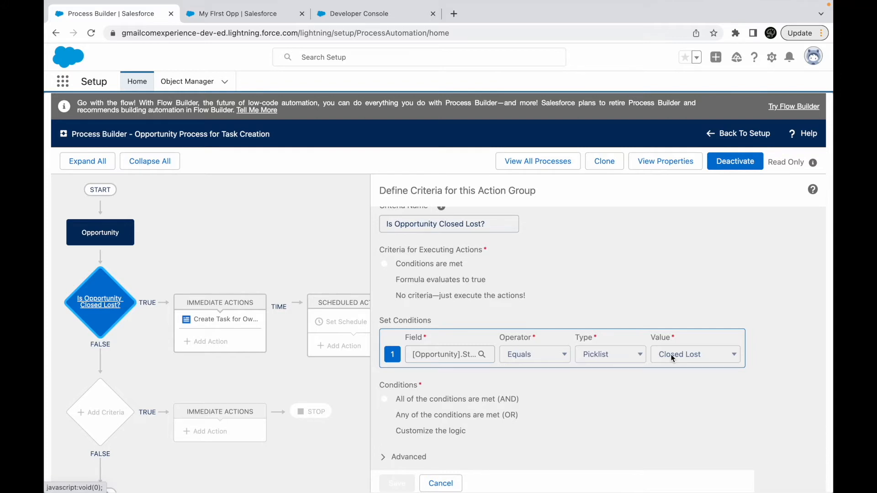
click(219, 319)
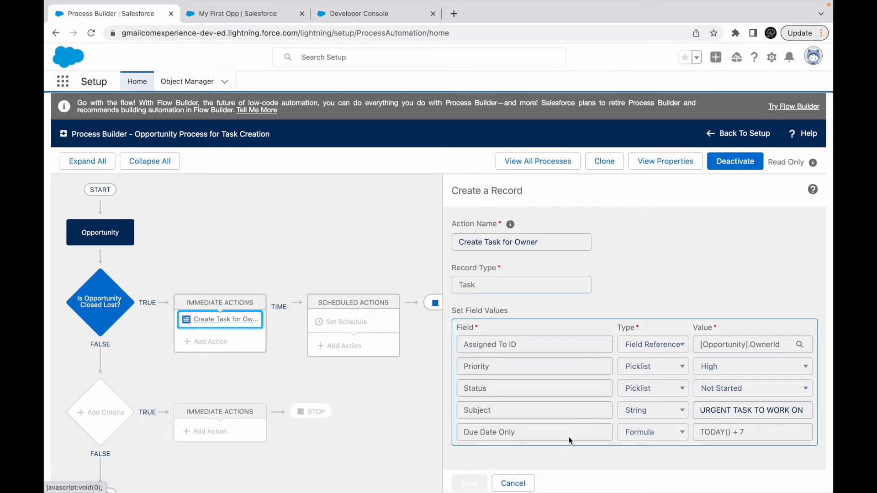
- Clone the process as a version of the current process and remove the Subject row from its Create Task for Owner action
click(592, 164)
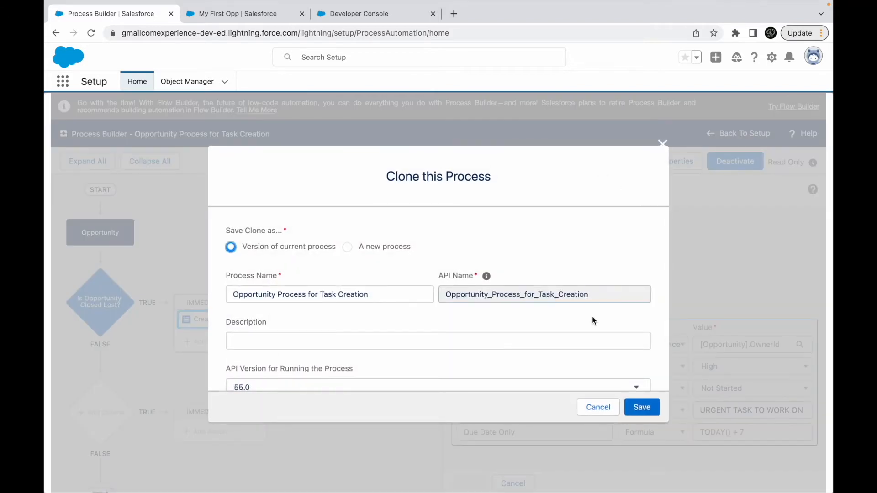
click(635, 407)
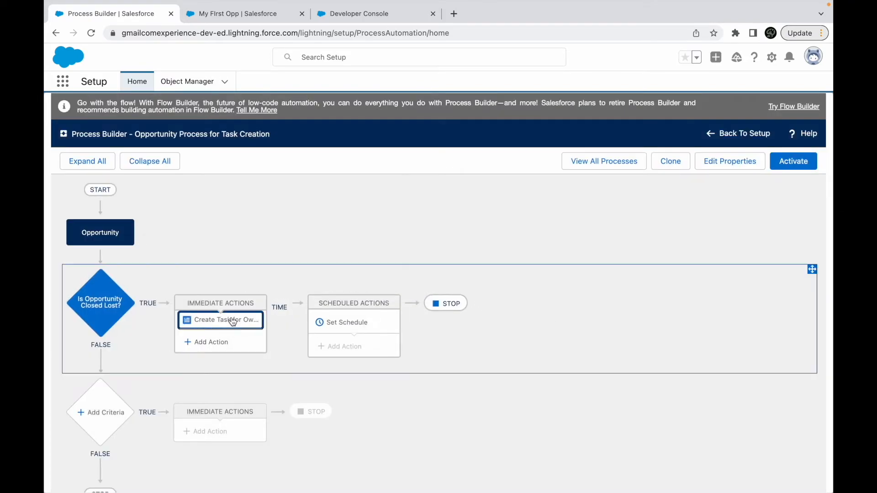
click(231, 320)
click(809, 410)
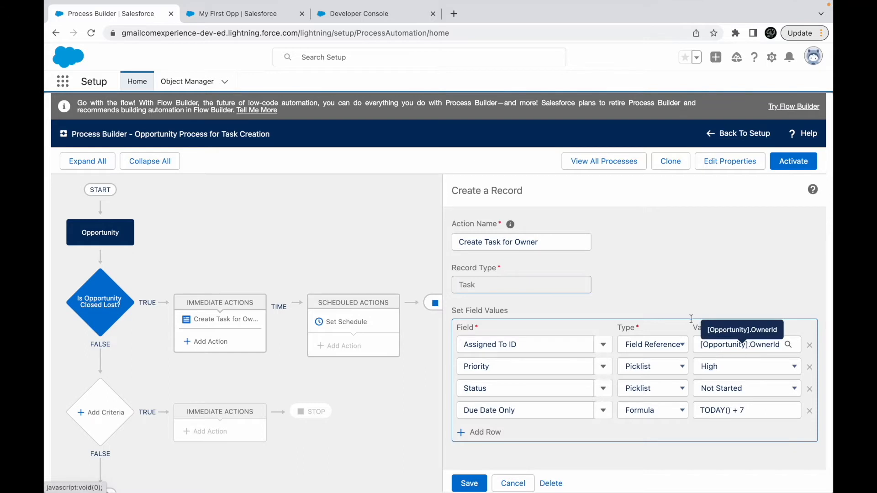
- Open the Sales app's tasks, examine the URGENT TASK TO WORK ON record's details, and return to Process Builder
click(240, 19)
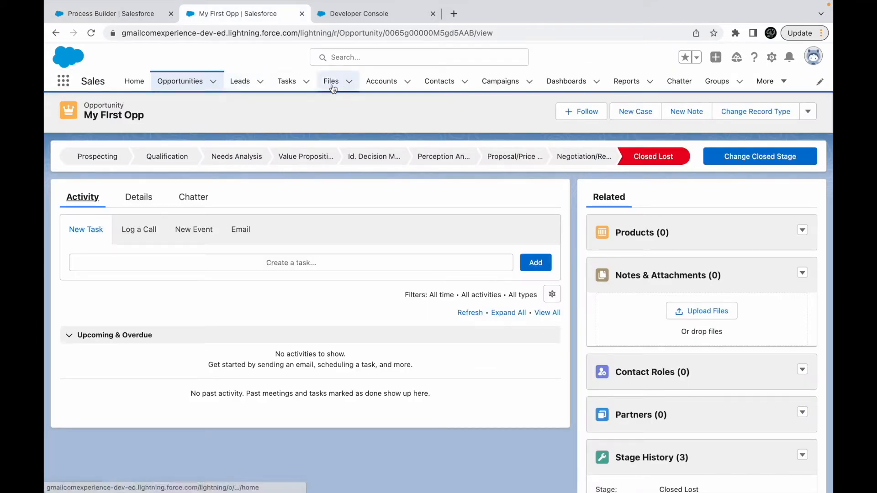
click(286, 83)
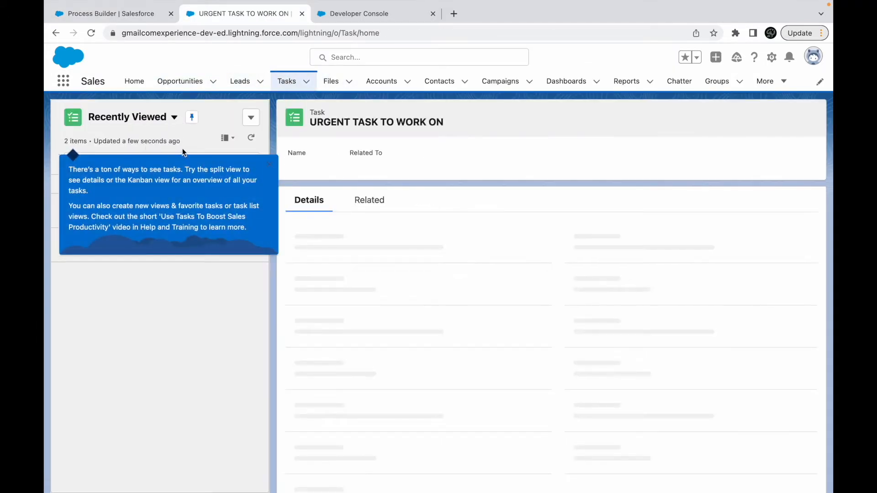
click(157, 117)
click(409, 440)
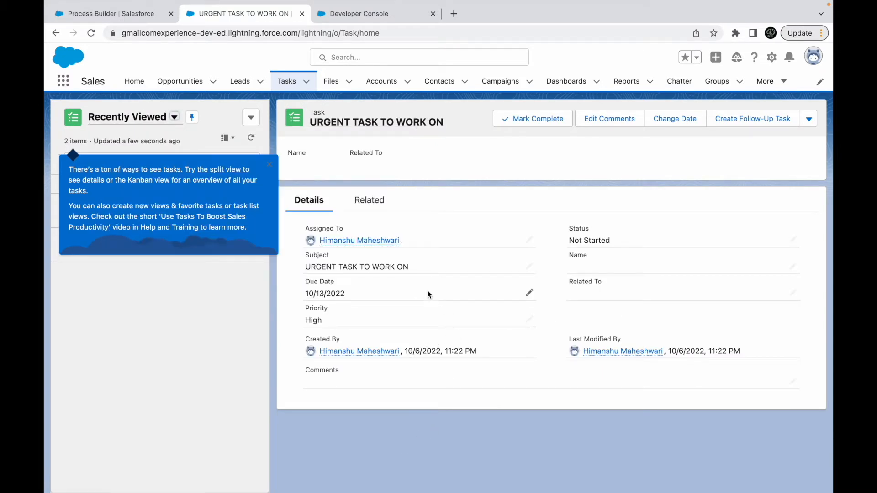
mouse_move(366, 243)
click(128, 16)
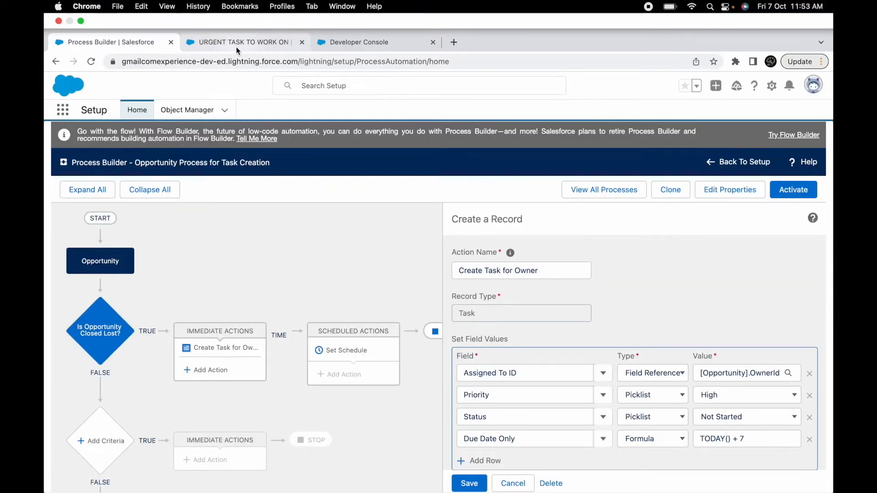
- Reopen My FIrst Opp from the Sales app's opportunities and check its activity timeline, glancing at the Developer Console
click(237, 43)
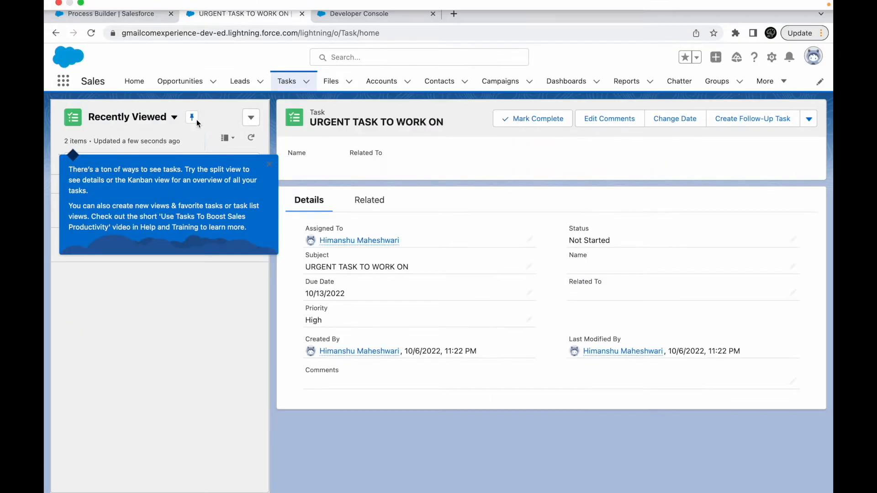
click(187, 83)
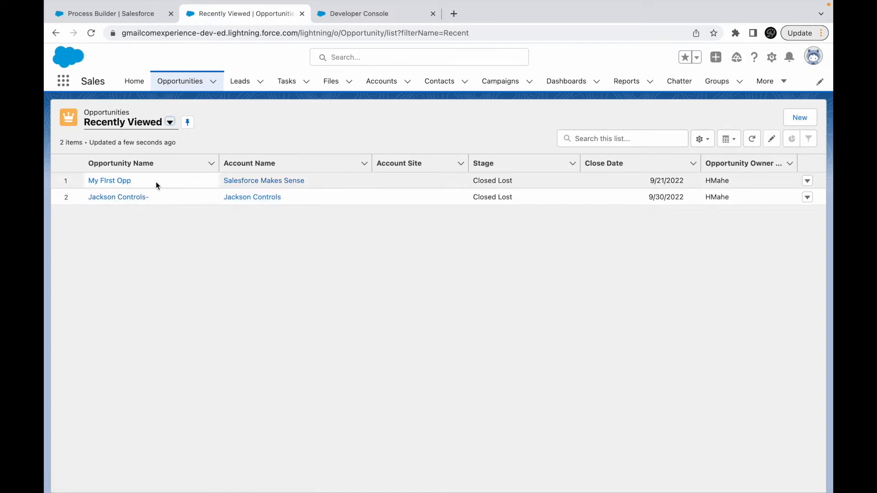
click(120, 181)
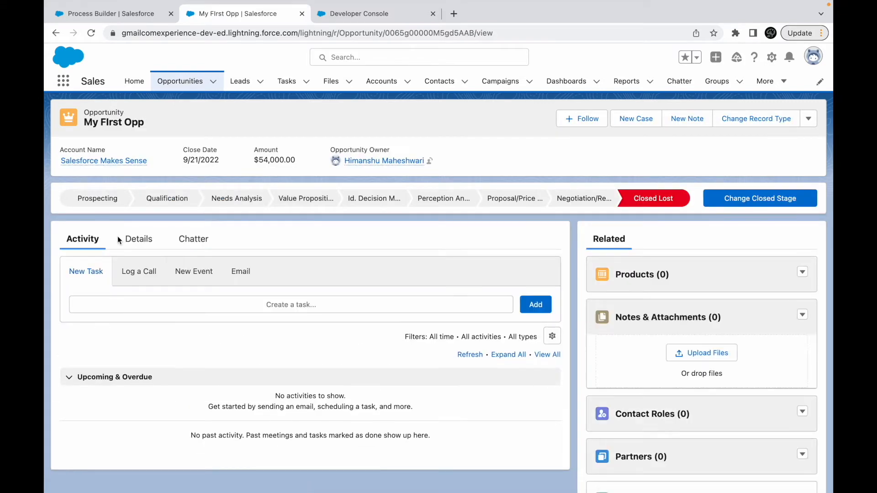
click(357, 18)
click(229, 14)
- Go back to the tasks, compare the creation details of both URGENT TASK TO WORK ON records, and check the logged-in user's profile
click(287, 80)
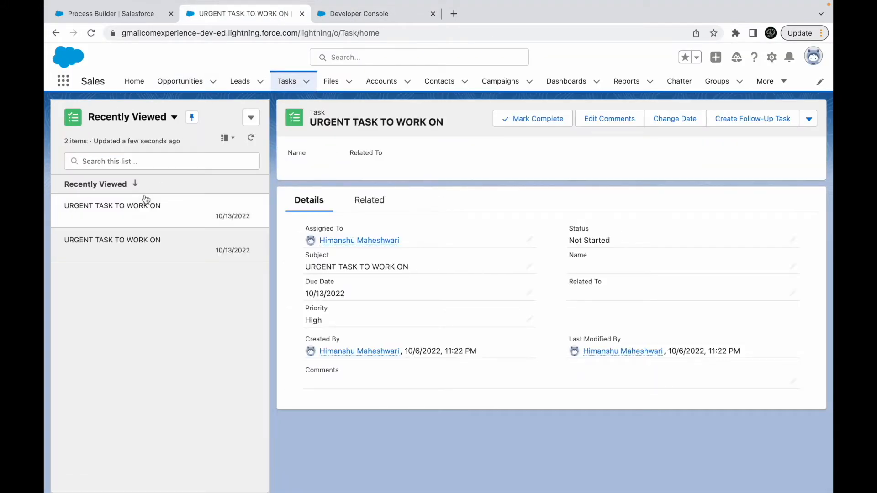
click(125, 208)
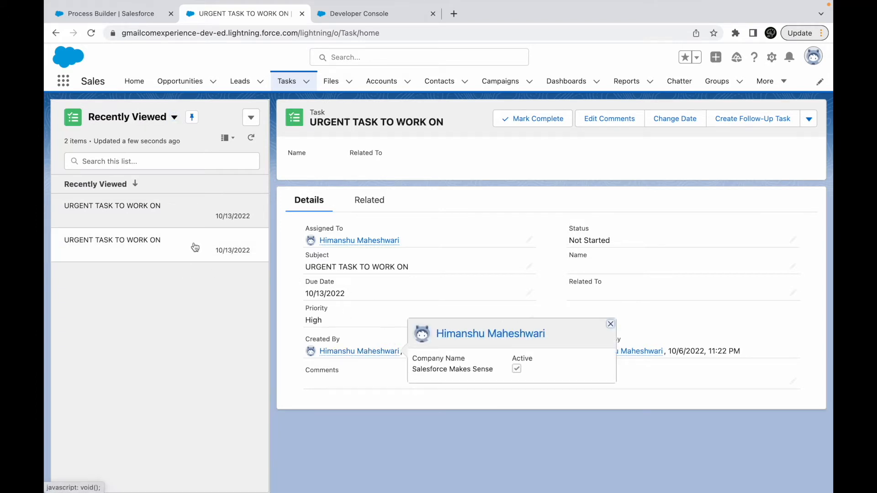
click(215, 248)
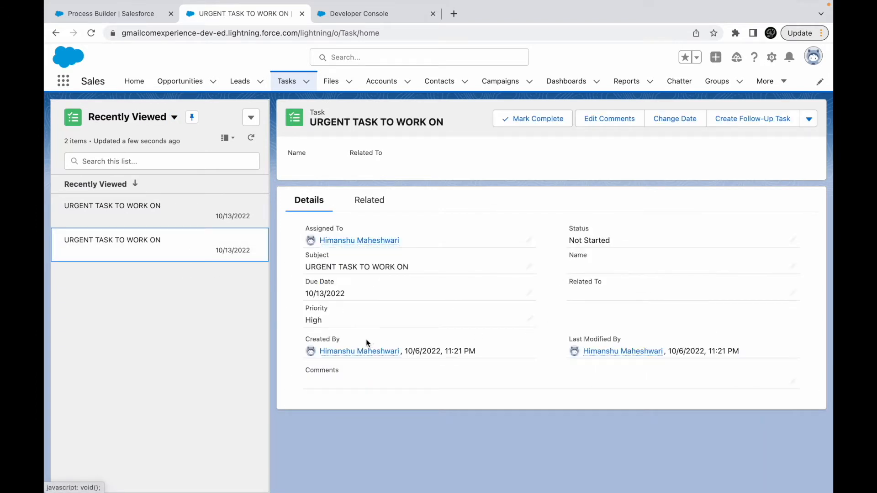
click(812, 56)
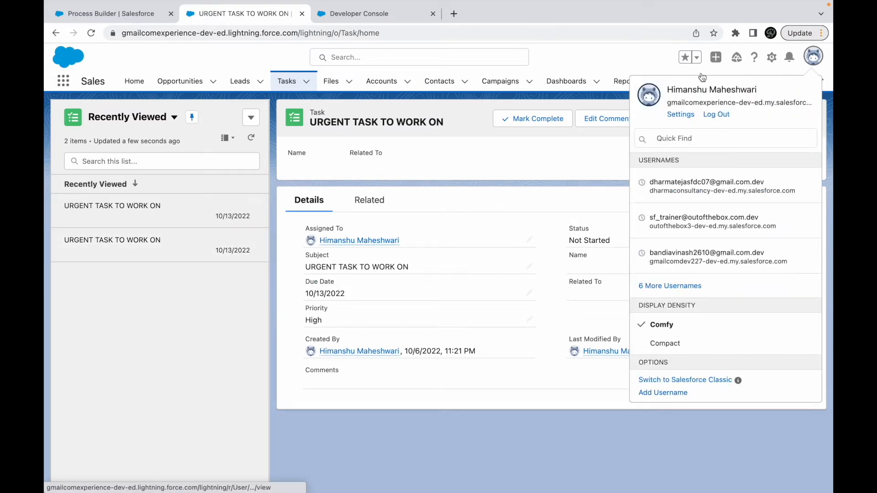
click(608, 56)
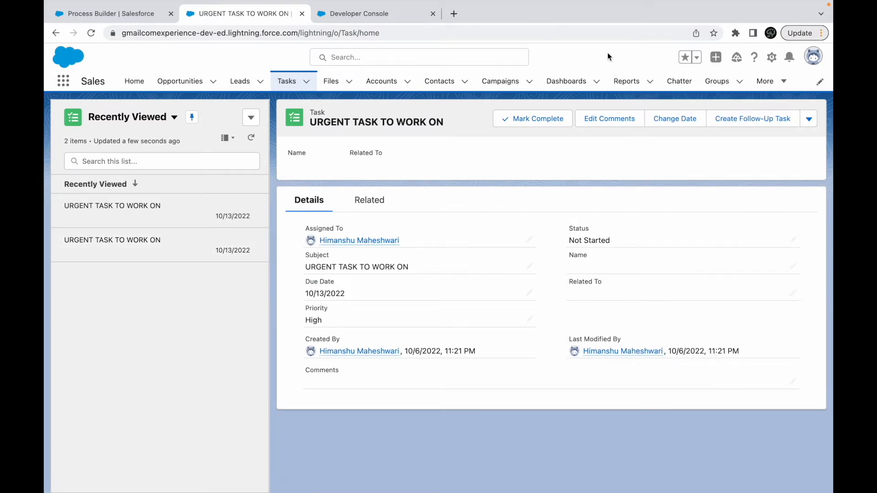
- Check the task's subject, due date, priority and status, and inspect its Related To field without saving any edit
drag(416, 268, 309, 263)
drag(351, 292, 302, 322)
drag(614, 242, 566, 242)
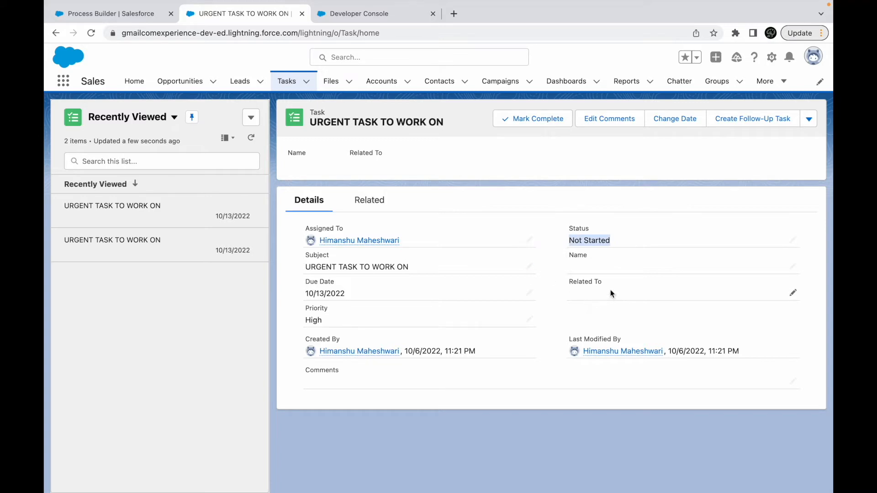
click(792, 297)
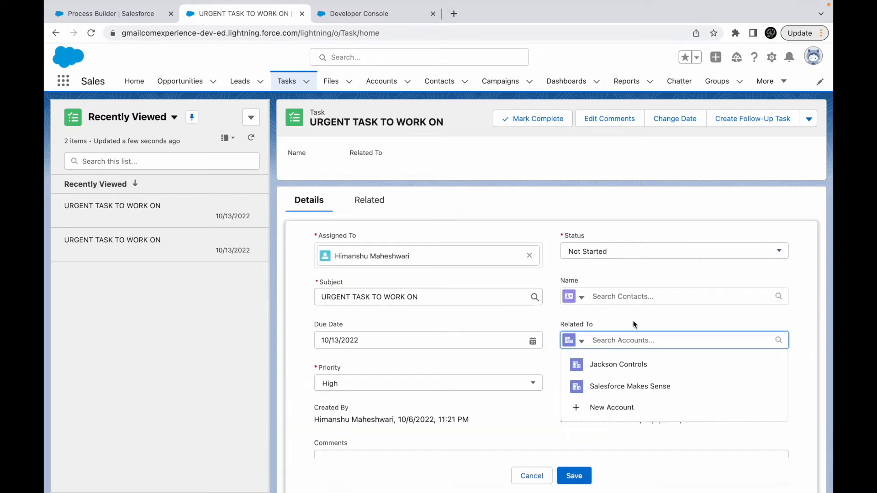
click(530, 475)
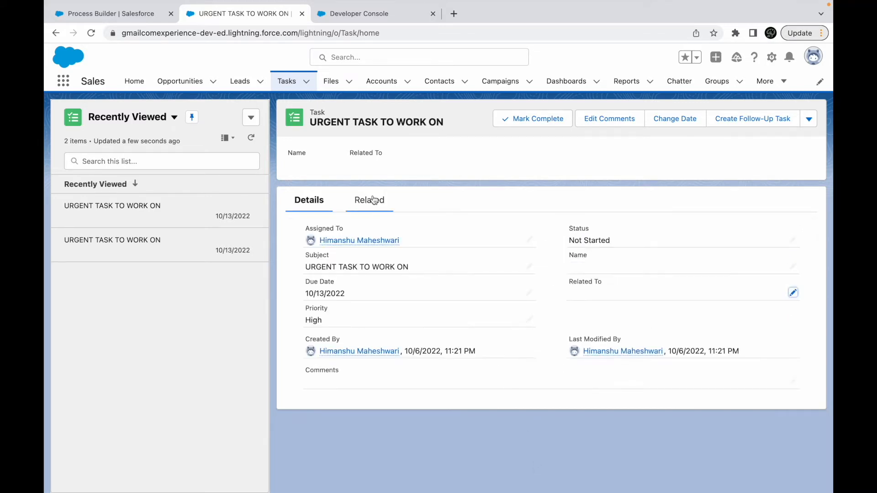
- In the process's Create Task for Owner action, add a row for Related To ID with the type Field Reference
click(80, 18)
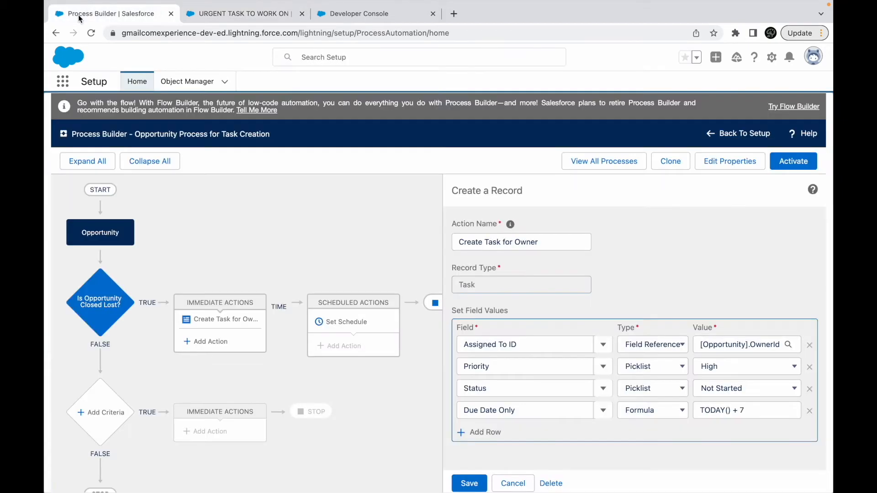
click(484, 432)
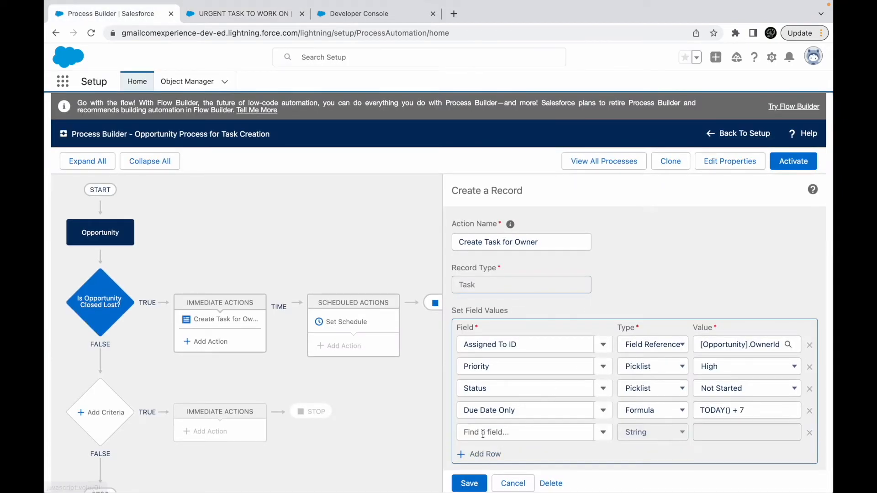
click(498, 432)
text(Re)
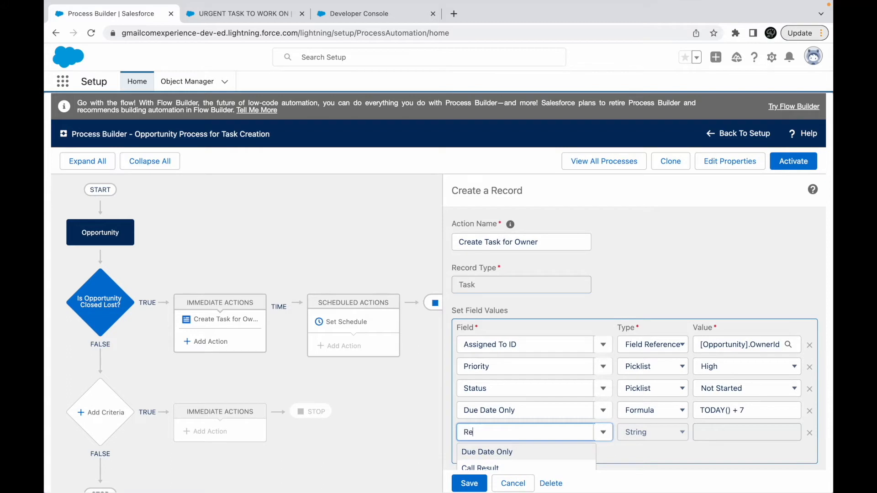
text(lated To ID)
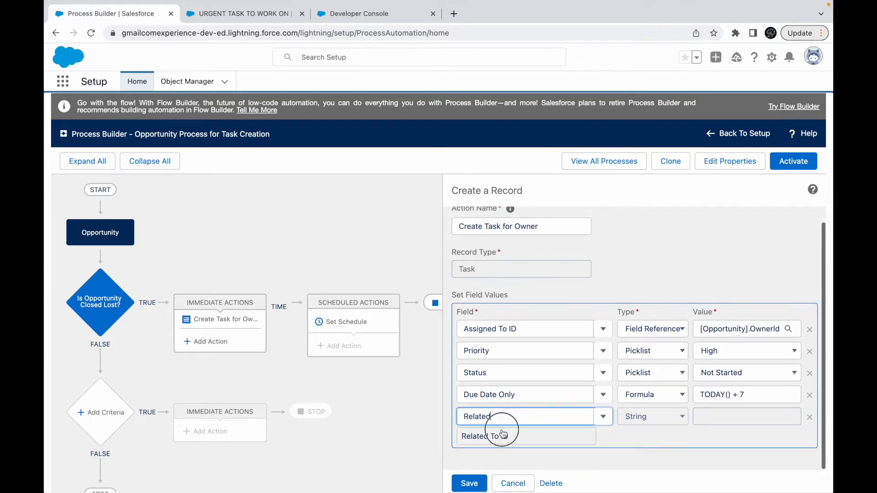
click(500, 434)
click(665, 417)
click(653, 429)
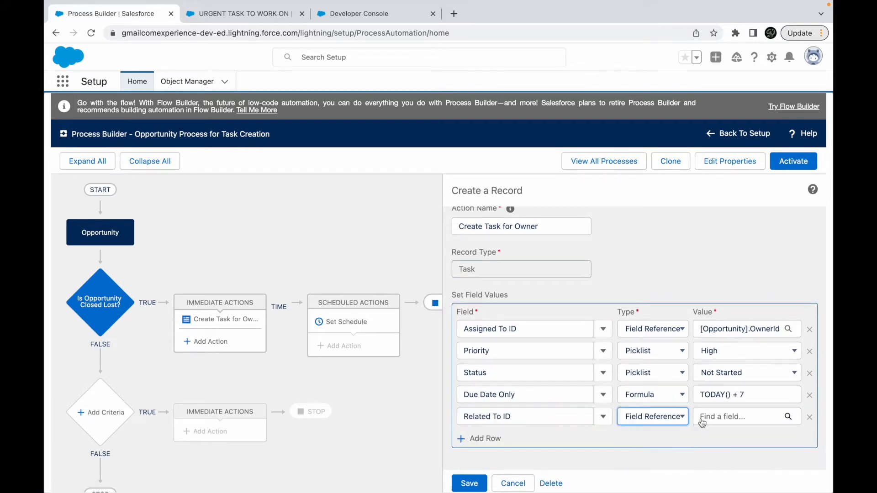
- Set the Related To ID value to the Opportunity ID field and save the Create Task for Owner action
click(714, 416)
text(I)
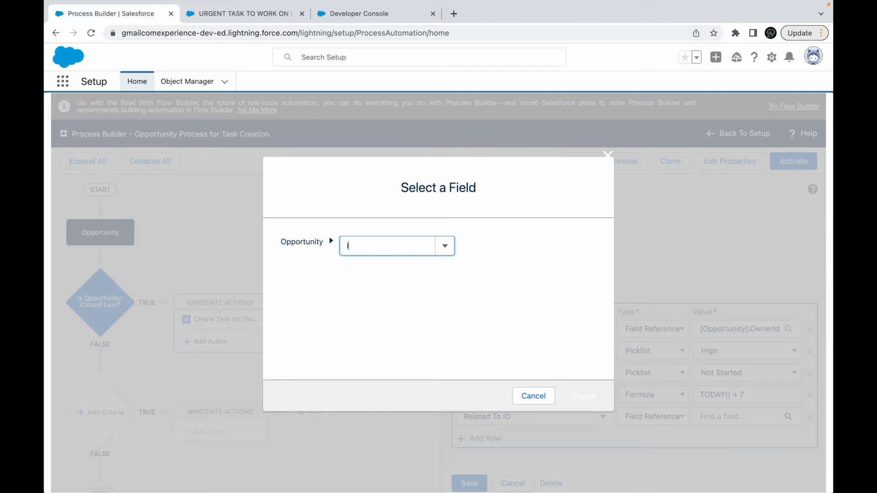
text(d)
scroll(386, 299, down, 3)
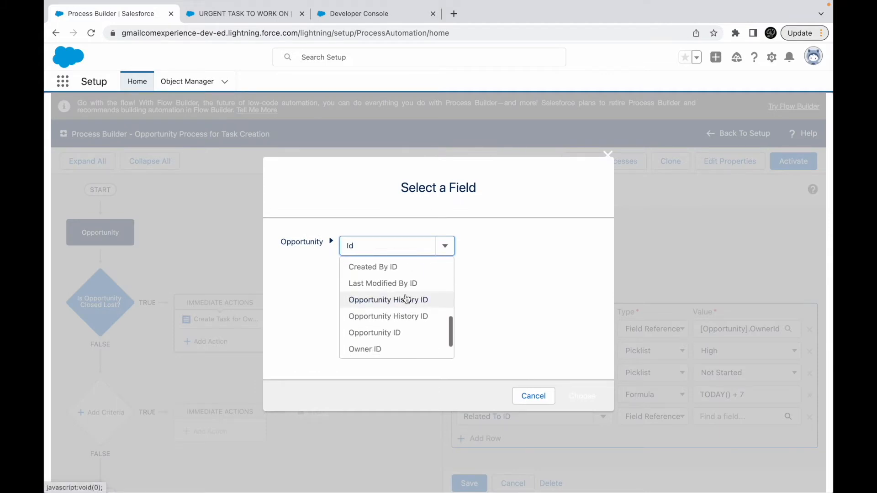
scroll(406, 299, up, 3)
scroll(406, 299, down, 2)
scroll(405, 300, down, 5)
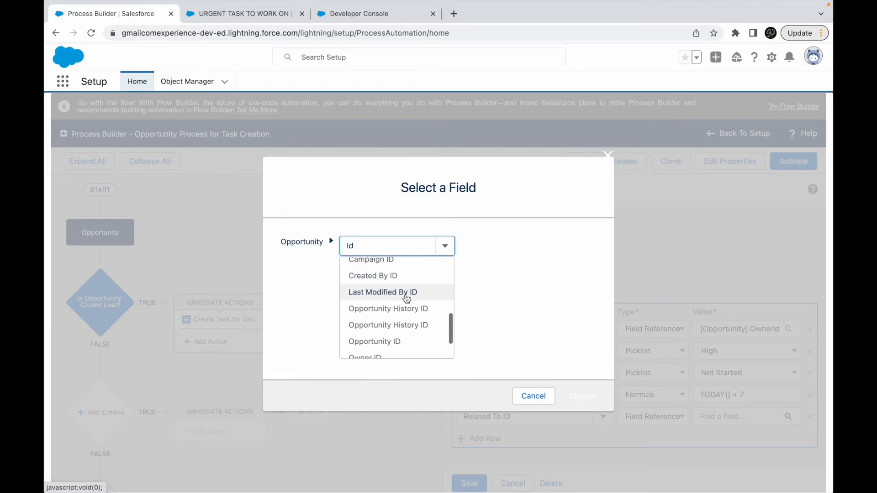
click(395, 347)
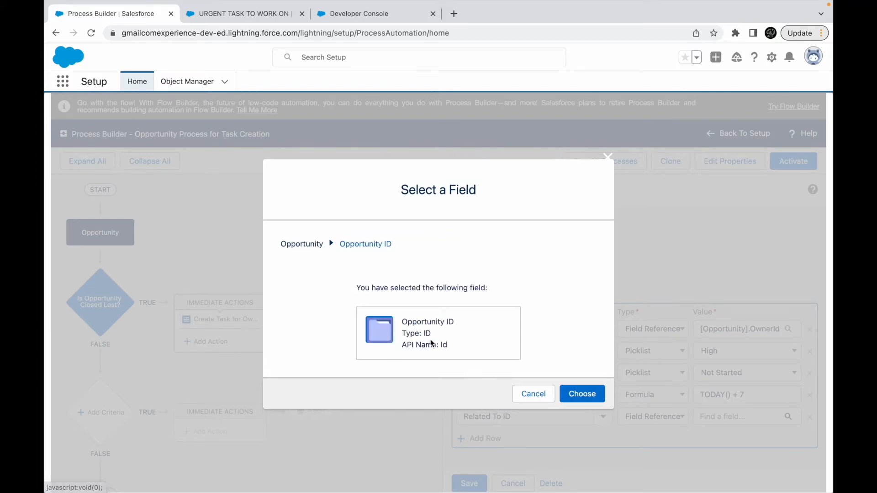
click(572, 393)
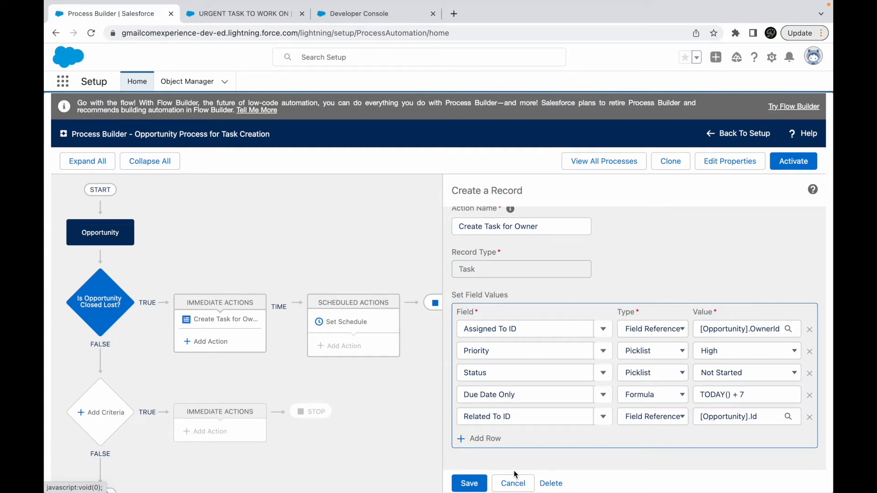
click(469, 483)
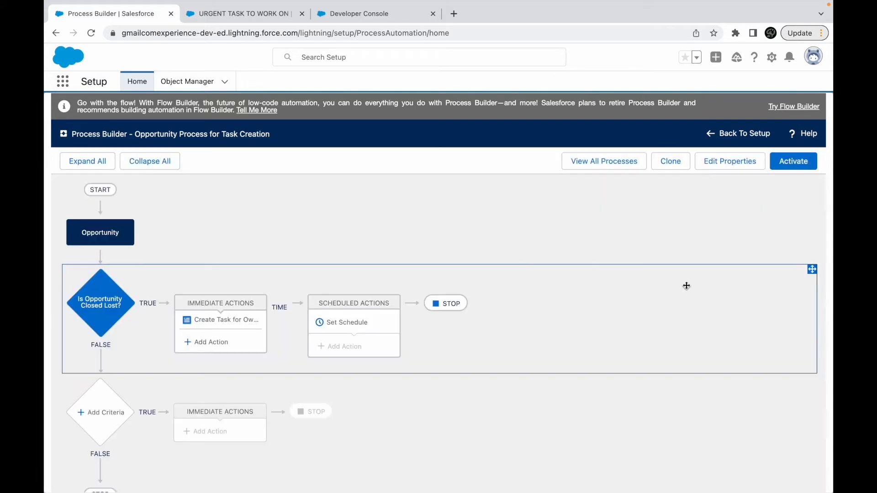
- In the Create Task for Owner action, add a field value row for the task's Subject
click(204, 324)
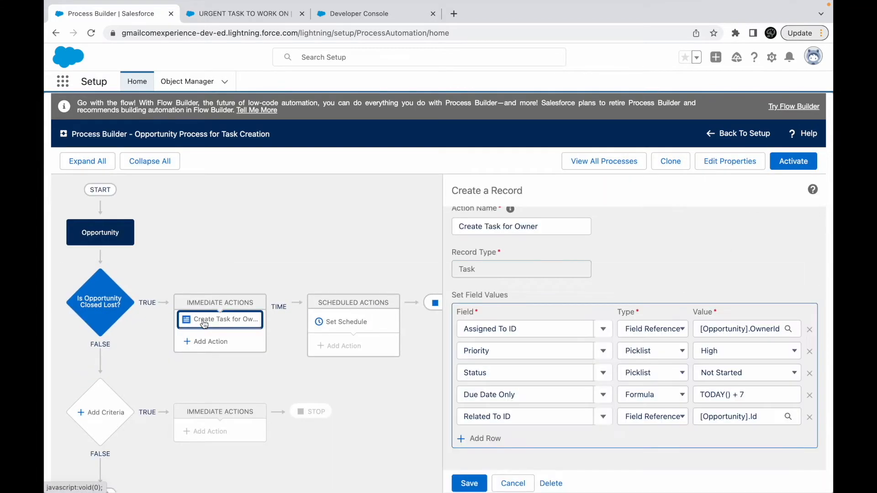
click(476, 441)
click(475, 439)
text(Sub)
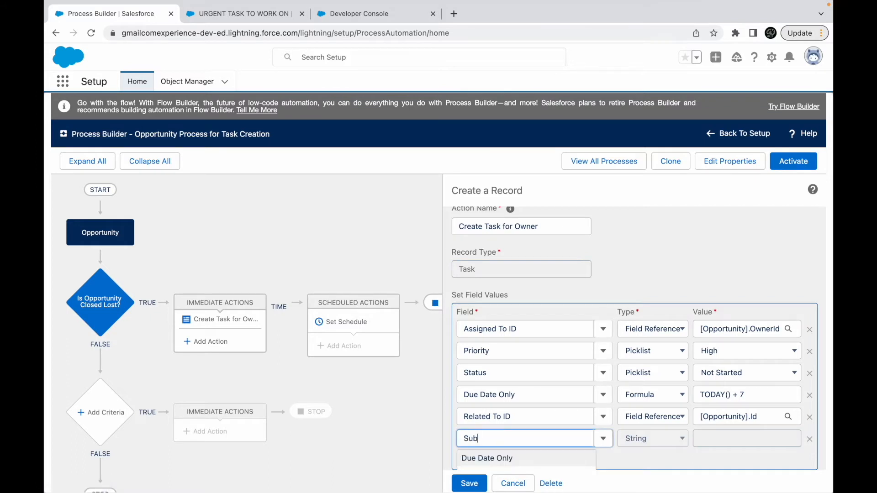
text(ject)
scroll(479, 438, down, 1)
click(480, 436)
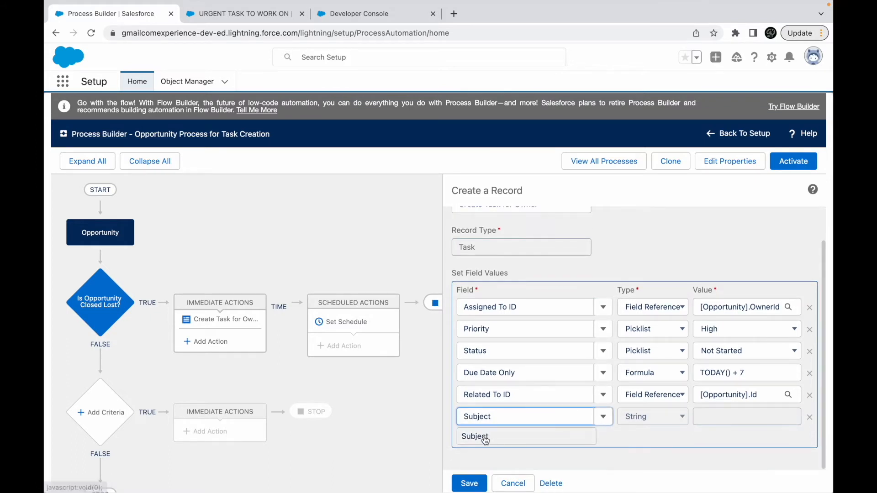
- Set the Subject string to "Urgent Task to Work On", save the action and activate the process
click(729, 417)
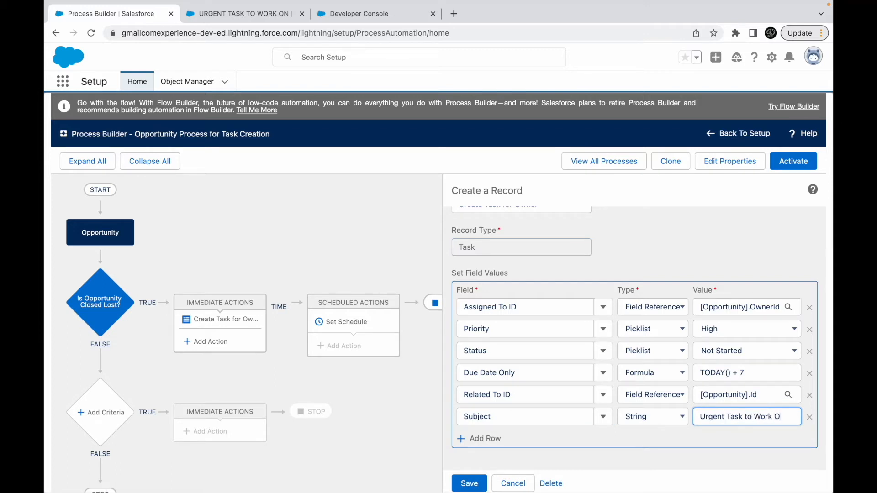
click(466, 483)
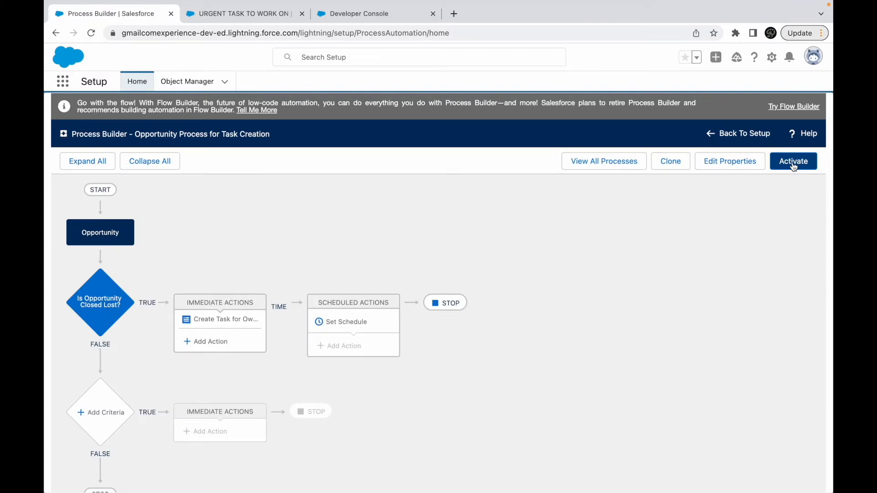
click(793, 162)
click(596, 340)
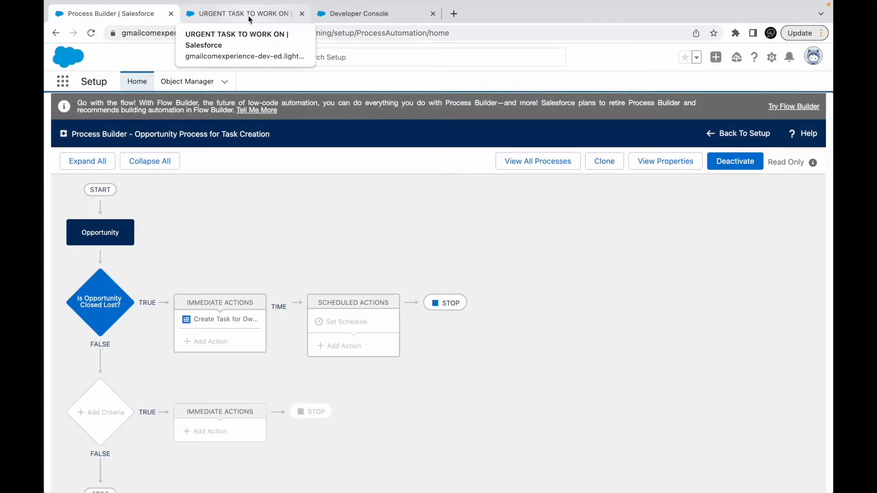
- Open the Burlington Textiles Weaving Plant Generator opportunity from the All Opportunities list view
click(248, 16)
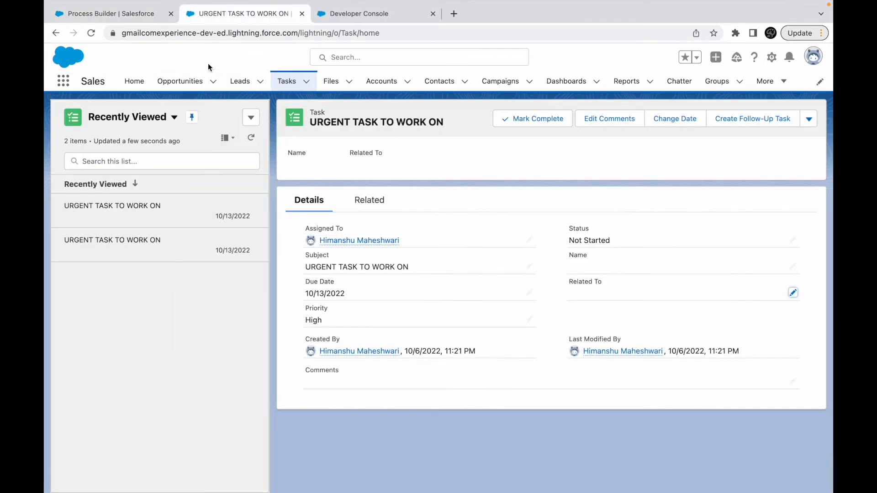
click(178, 81)
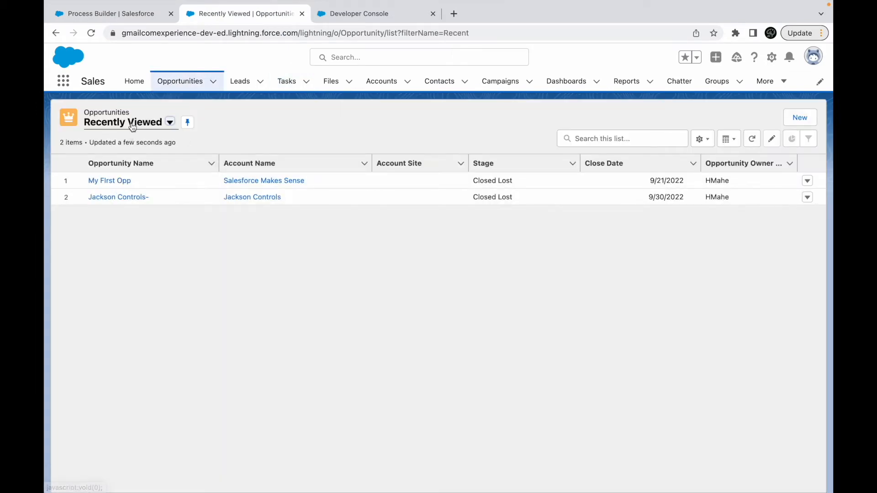
click(133, 127)
click(133, 185)
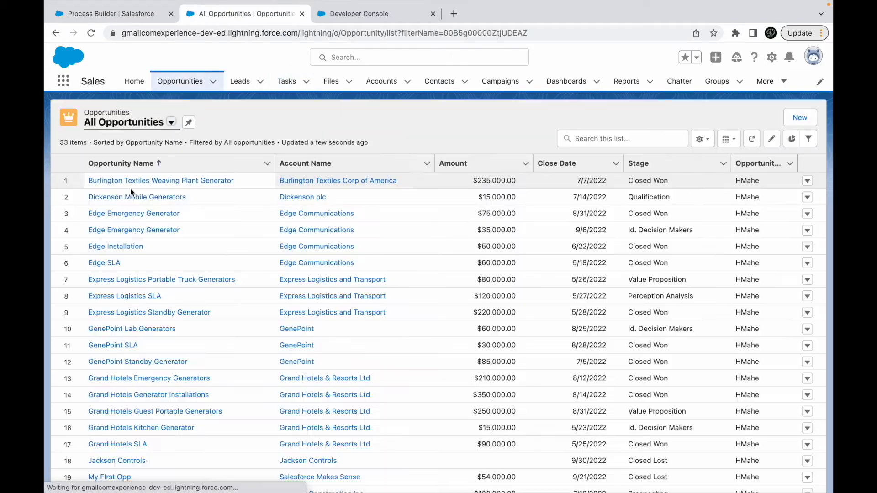
click(129, 180)
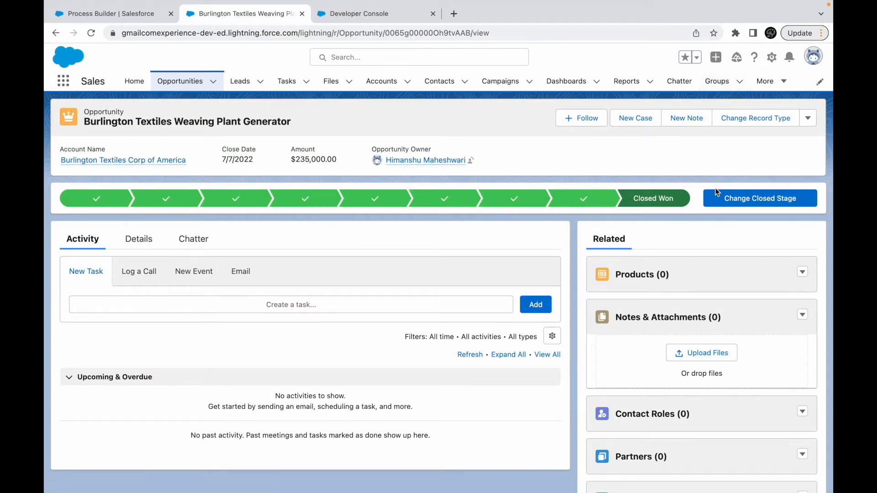
- Change the Burlington Textiles Weaving Plant Generator opportunity's closed stage to Closed Lost and save it
click(731, 199)
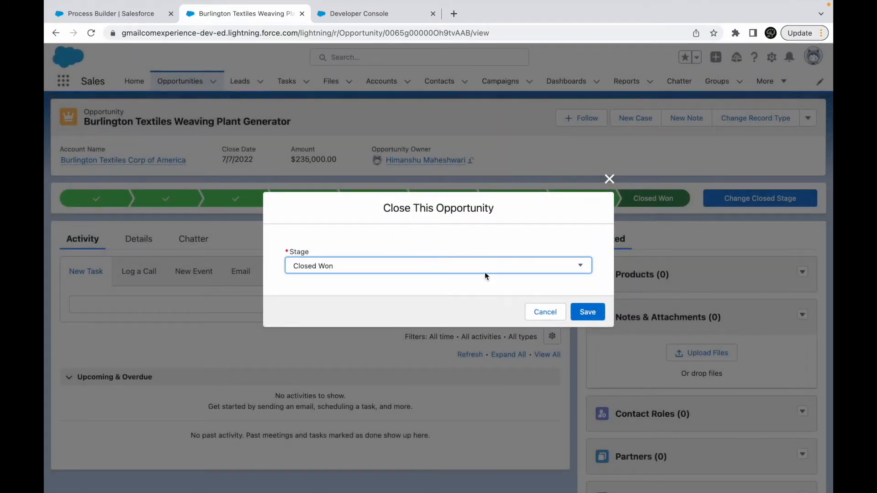
click(485, 272)
click(443, 278)
click(587, 312)
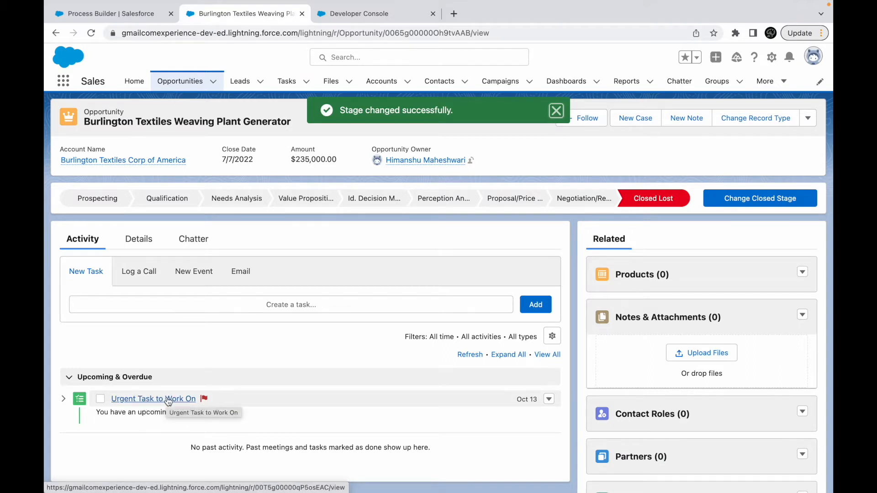
- Open the opportunity's Urgent Task to Work On and check its Related To, assignee, subject, due date, priority and status
click(156, 399)
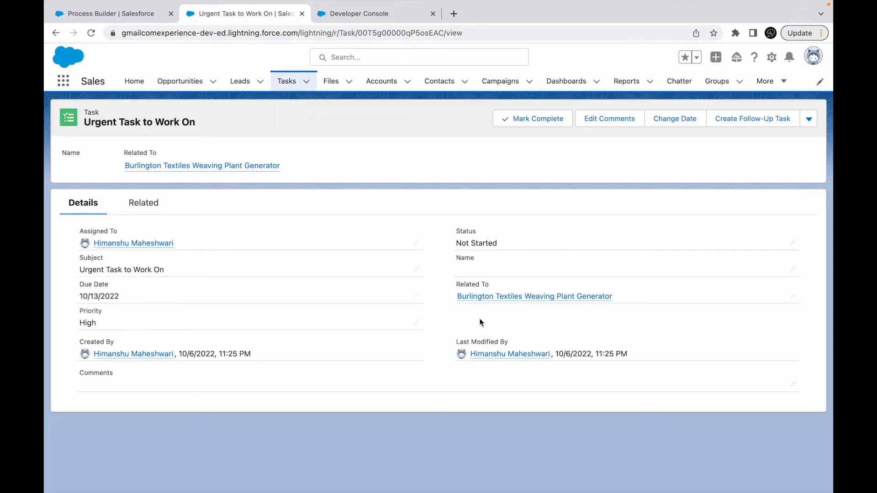
drag(630, 299, 484, 297)
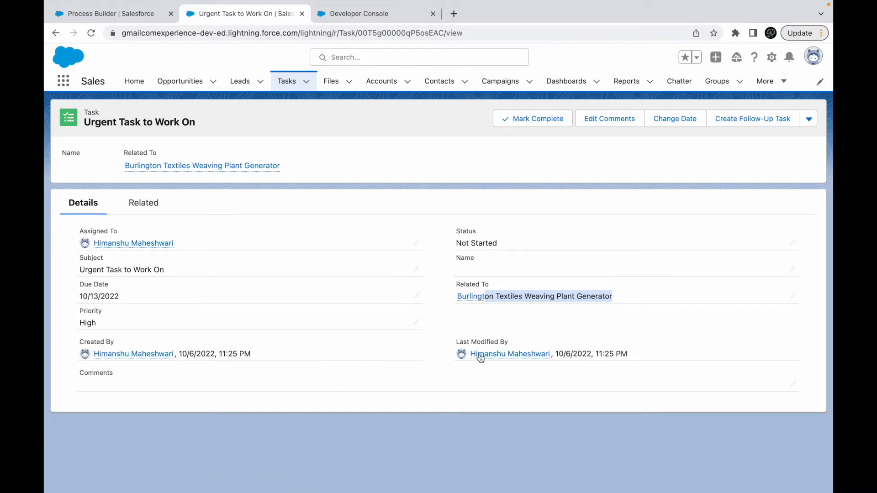
click(178, 356)
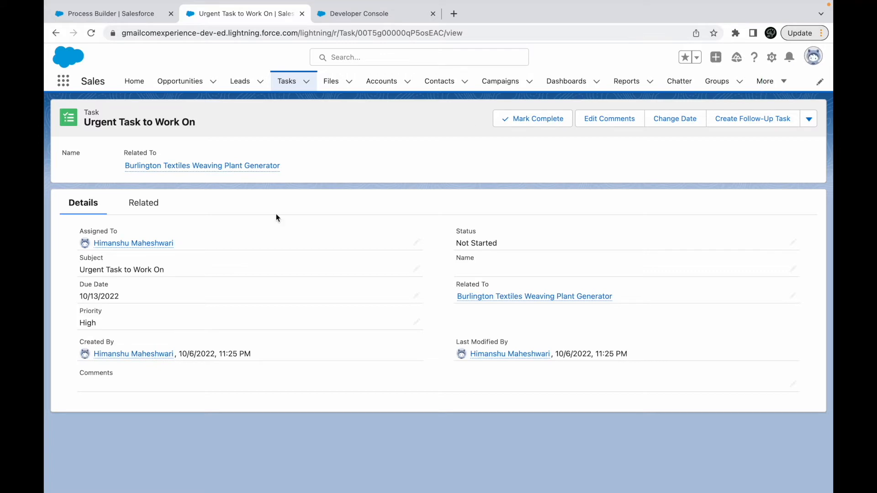
click(178, 246)
drag(178, 249, 82, 241)
drag(168, 270, 73, 269)
drag(125, 296, 59, 297)
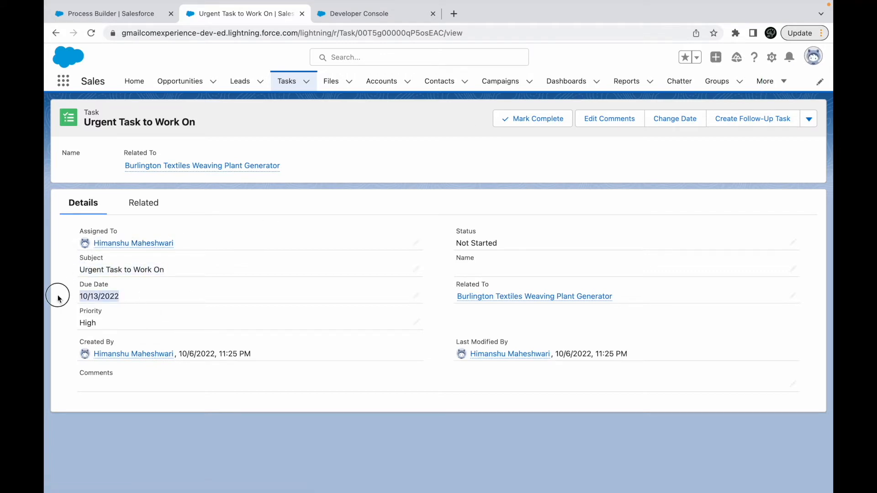
drag(97, 322, 73, 329)
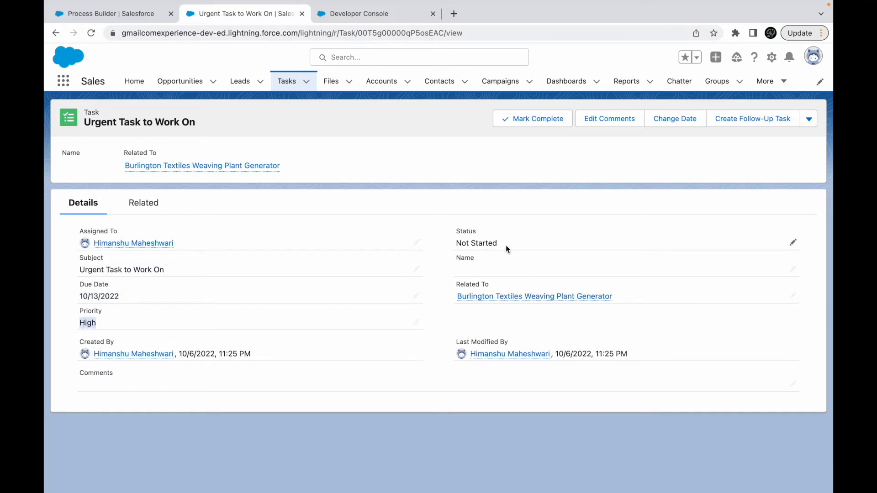
drag(505, 245, 415, 243)
click(416, 203)
- Switch to the Process Builders presentation in Keynote and go from the Create a Record slide to the Email Alerts slide
key(ctrl+Up)
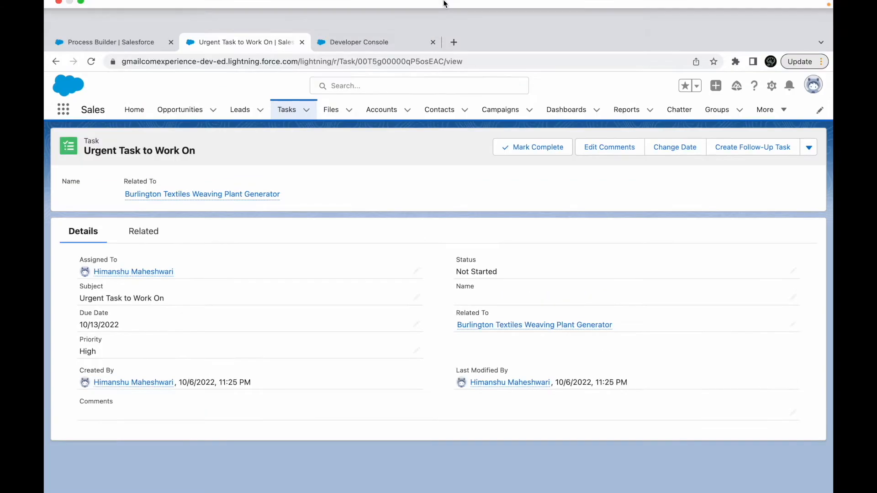
click(510, 49)
click(351, 311)
click(579, 345)
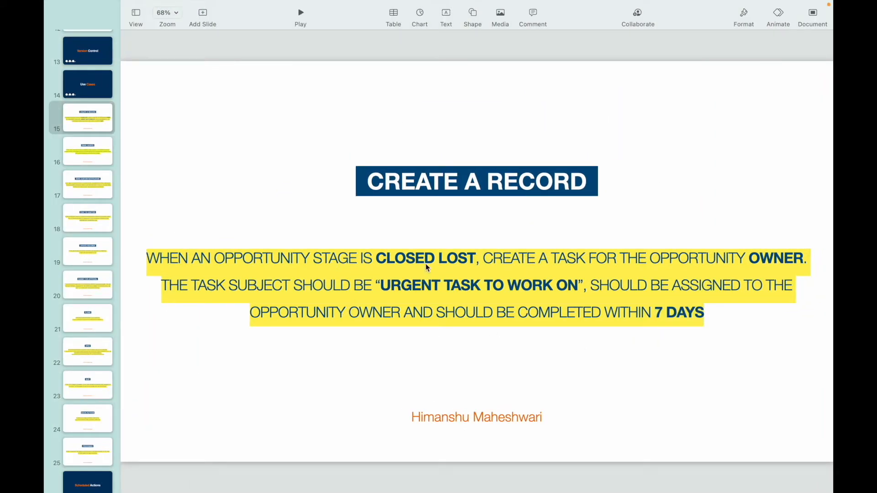
click(114, 124)
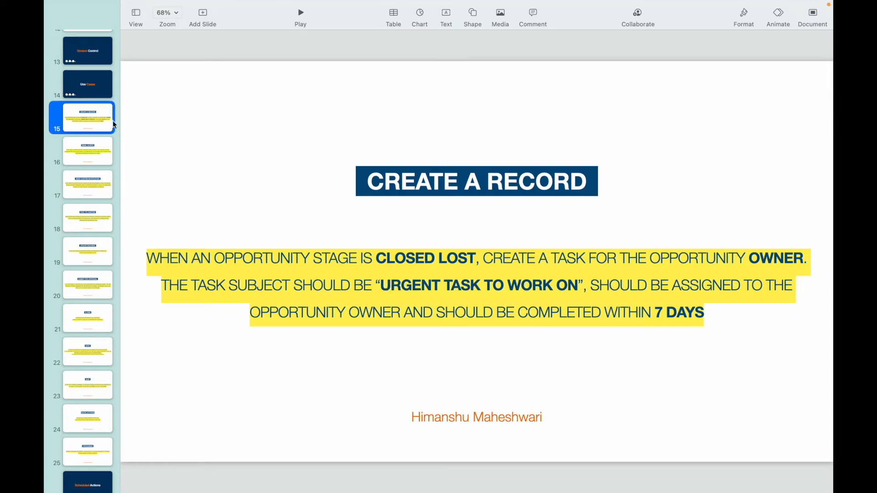
click(77, 150)
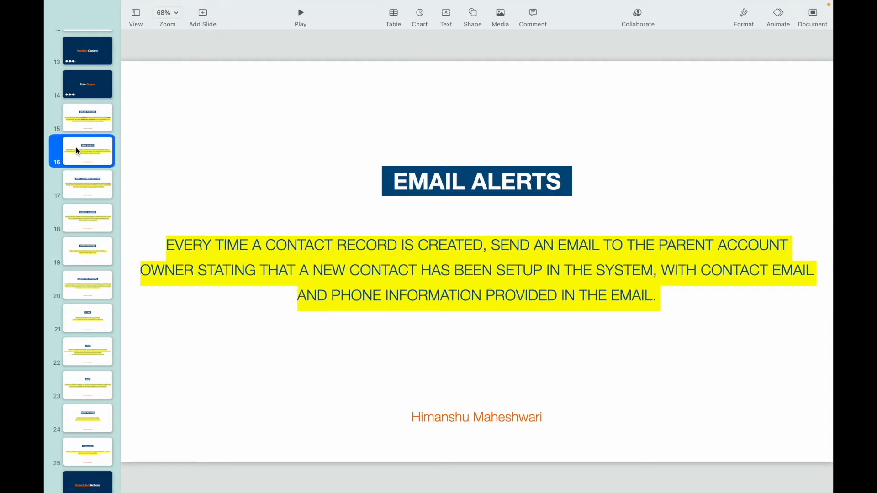
- Make the word CREATED bold in the Email Alerts slide's use case text
click(455, 188)
click(380, 250)
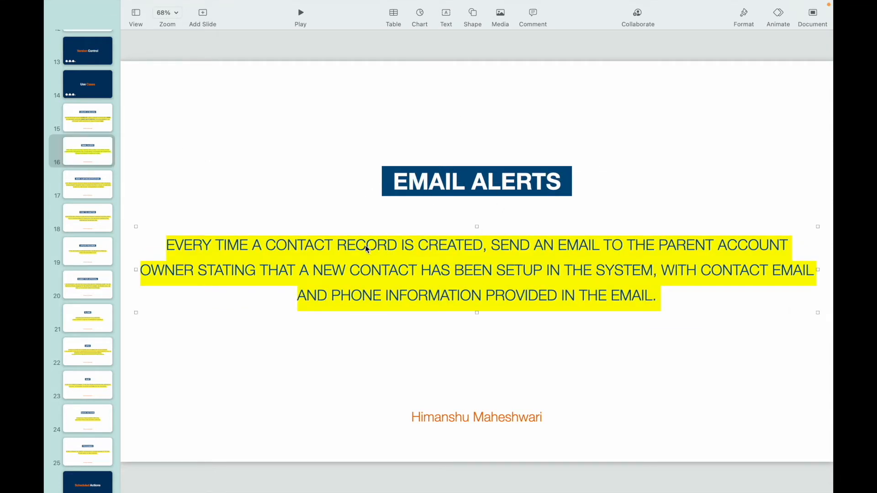
double_click(293, 249)
double_click(475, 247)
key(super+b)
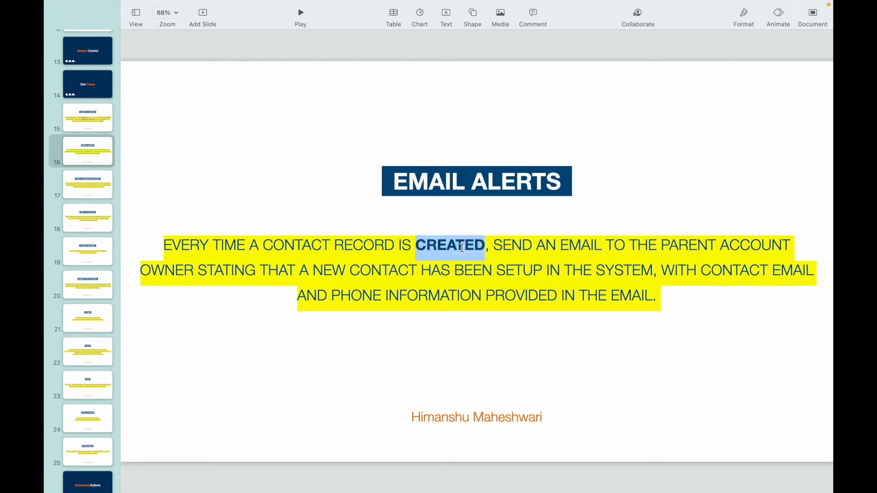
- Read through the Email Alerts use case for the recipient, trigger condition and contact information required in the email
double_click(581, 245)
double_click(697, 246)
double_click(167, 277)
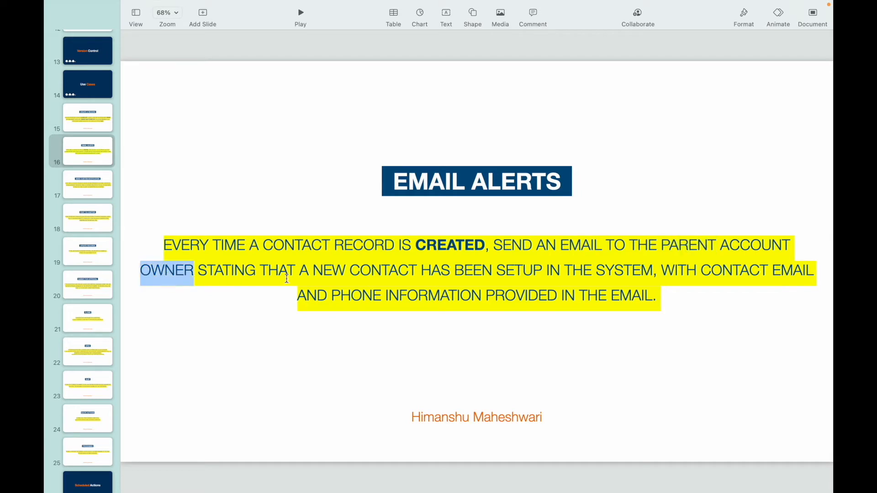
double_click(386, 269)
double_click(527, 273)
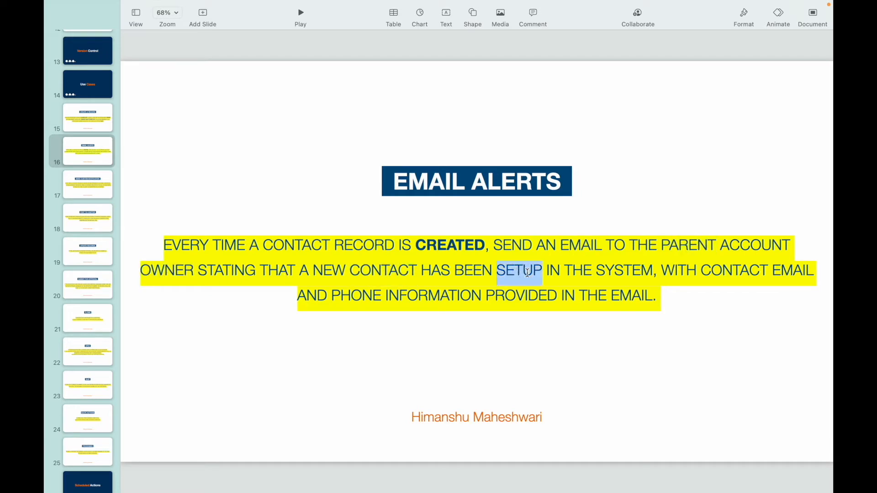
double_click(724, 272)
double_click(356, 294)
double_click(436, 295)
click(552, 295)
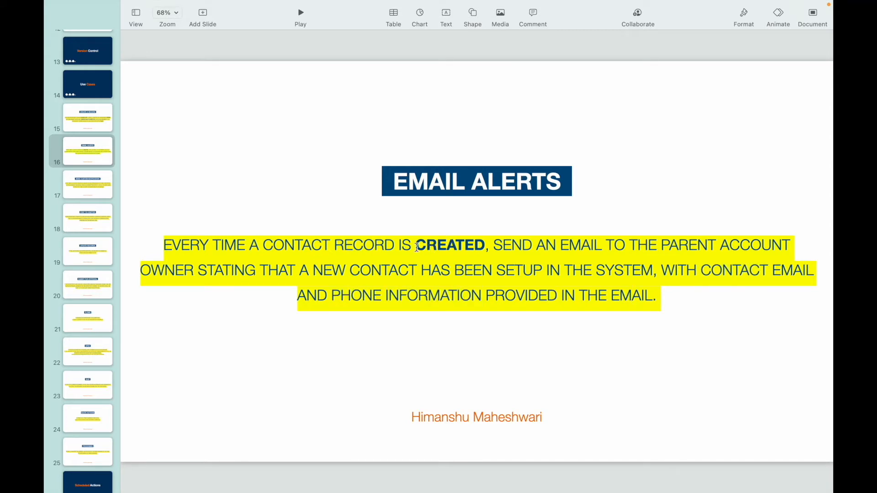
double_click(471, 250)
shift+click(542, 272)
click(542, 272)
double_click(418, 245)
shift+click(526, 267)
click(528, 266)
double_click(507, 181)
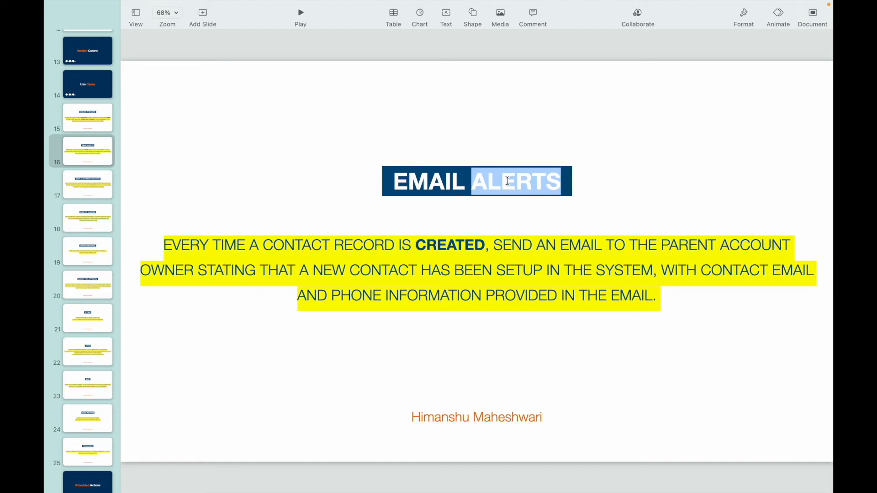
key(Escape)
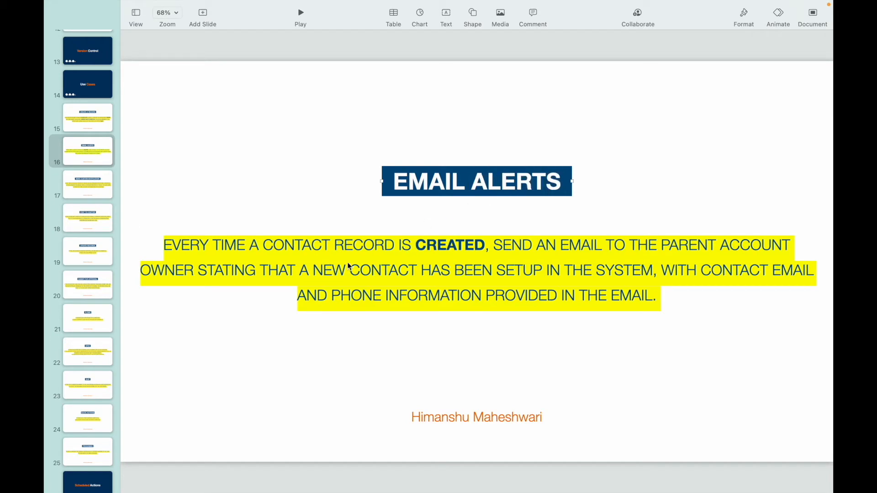
- Switch back to Salesforce in Chrome, close the Developer Console, and open Classic Email Templates in a new Setup tab
key(ctrl+Up)
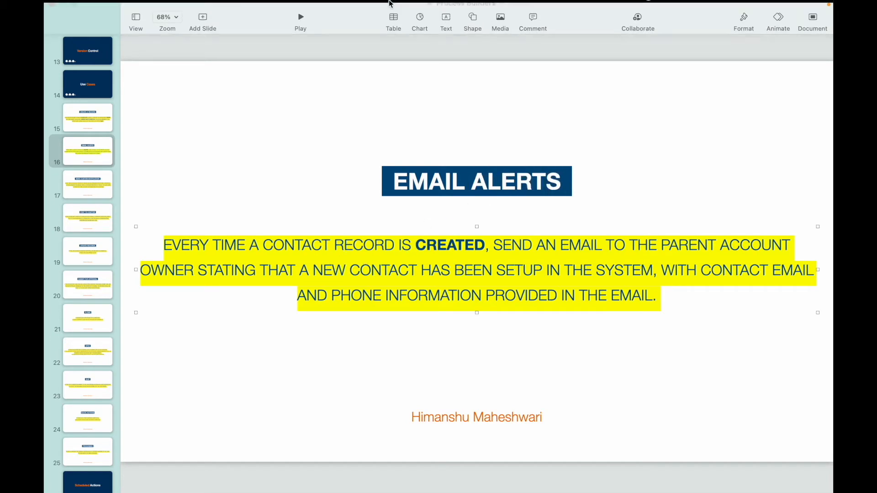
click(444, 53)
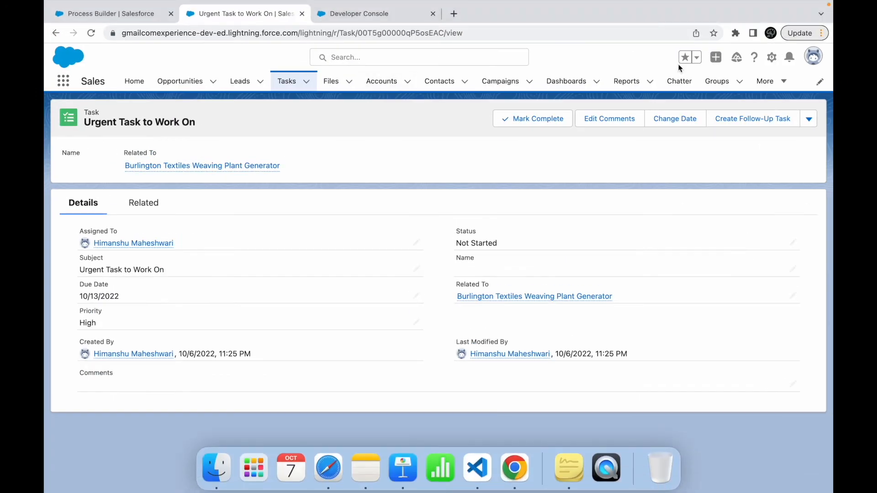
click(770, 58)
click(724, 86)
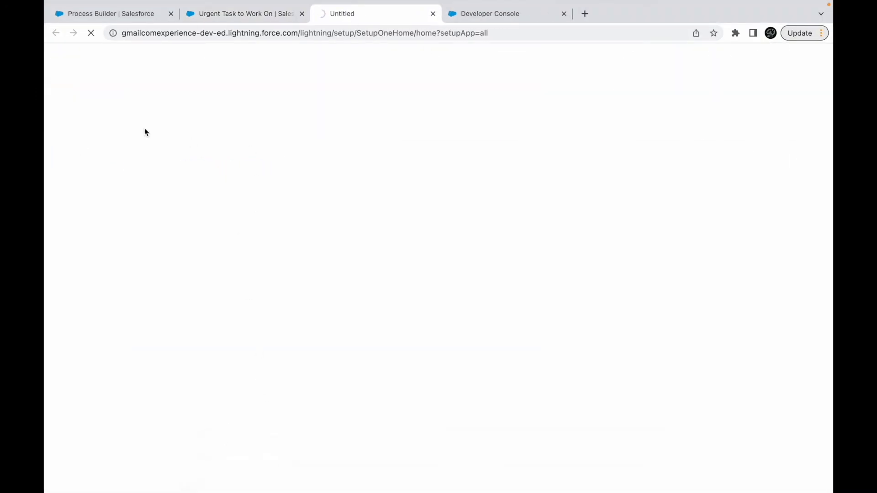
click(564, 14)
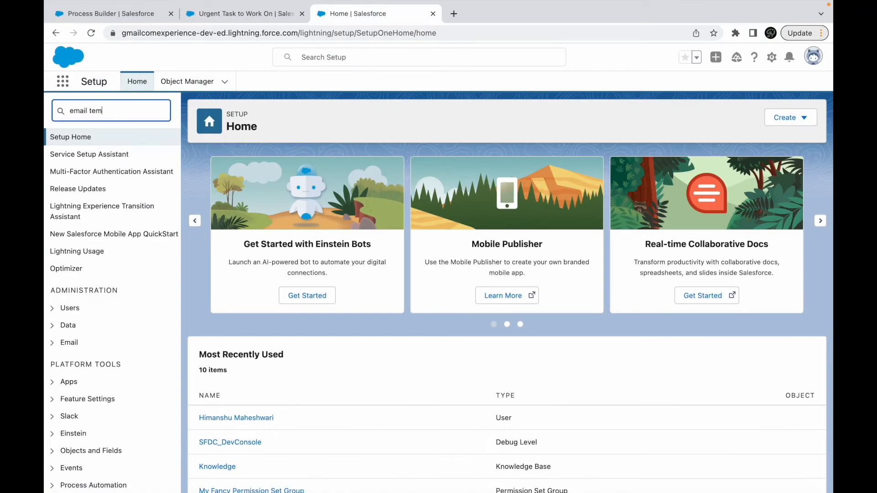
click(96, 158)
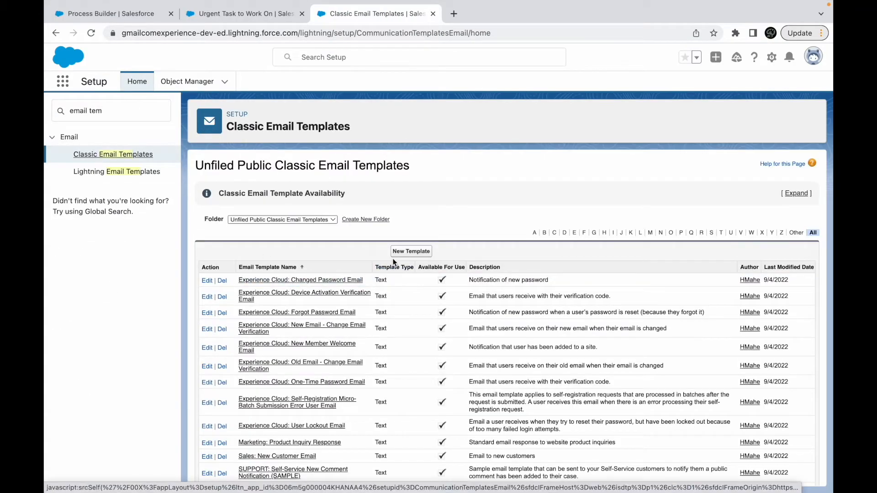
- Start a new classic email template of type Text and proceed to its template information form
click(403, 254)
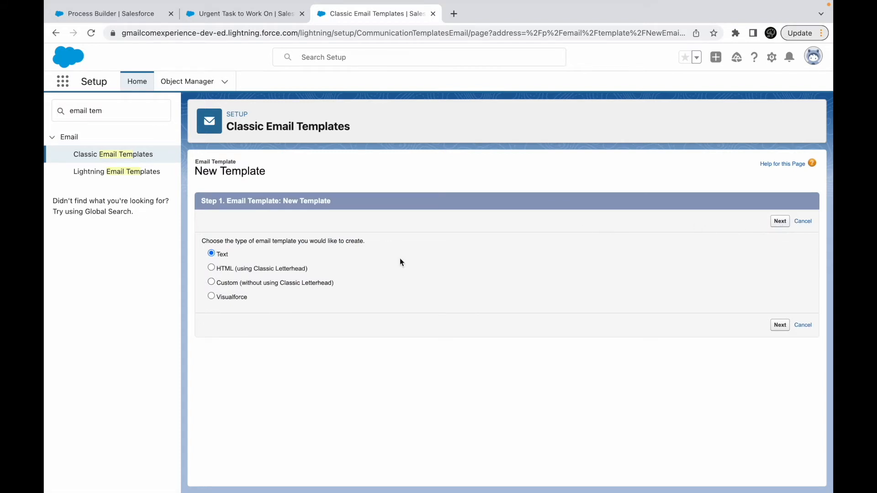
click(779, 222)
scroll(270, 295, down, 3)
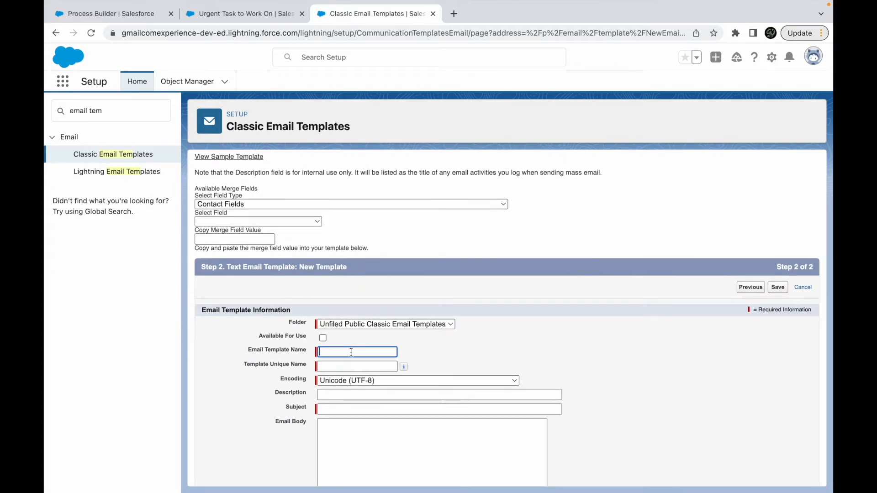
- Name the new email template Contact Creation Email Template
text(Contact Creation Email)
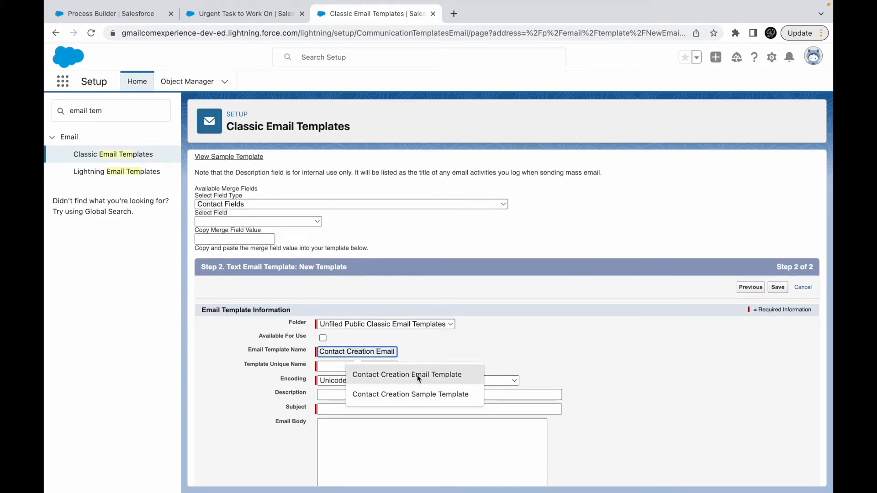
click(417, 377)
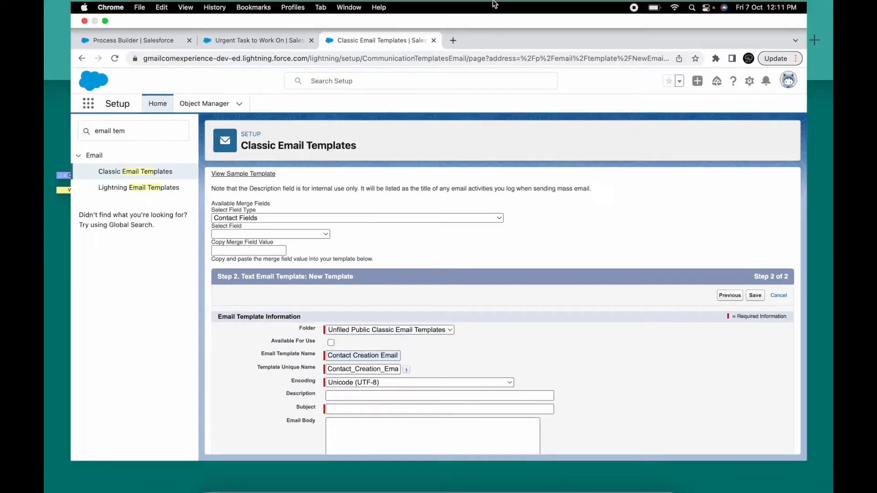
- Review the Email Alerts slide in Keynote for the recipient and the contact information required, and return to the template in Chrome
key(ctrl+Up)
click(540, 40)
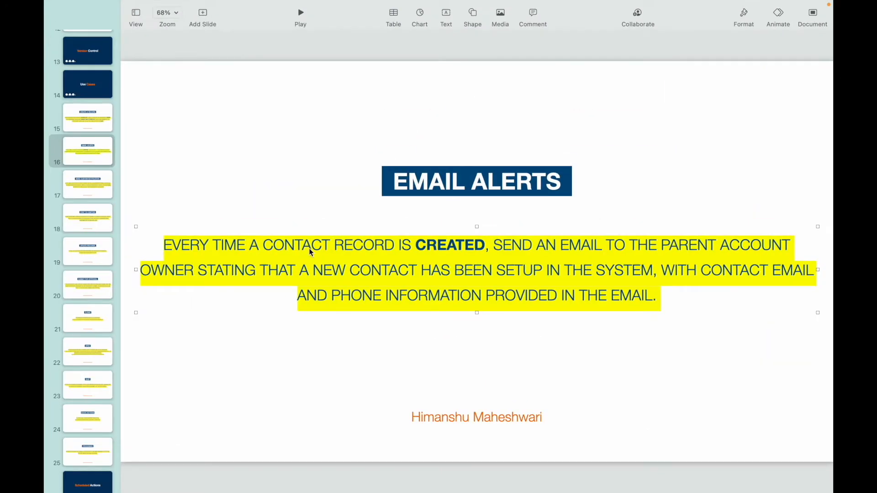
double_click(581, 249)
click(609, 246)
drag(700, 270, 519, 296)
click(518, 295)
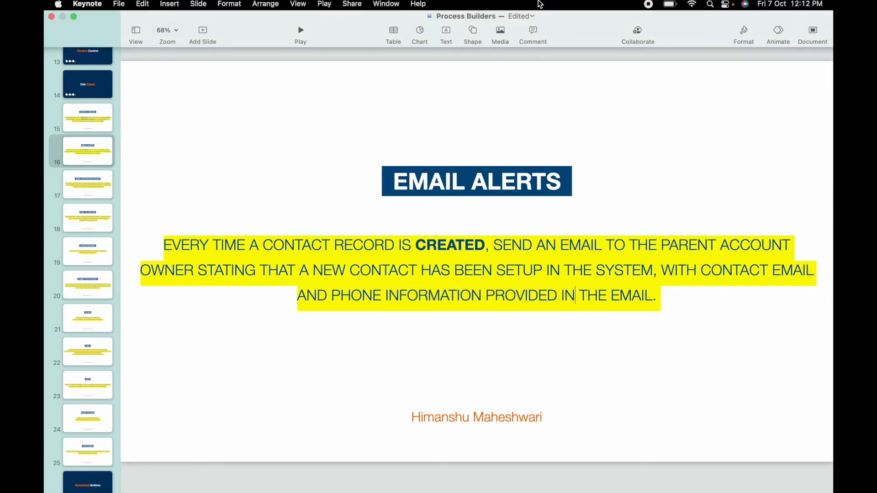
key(ctrl+Up)
click(473, 40)
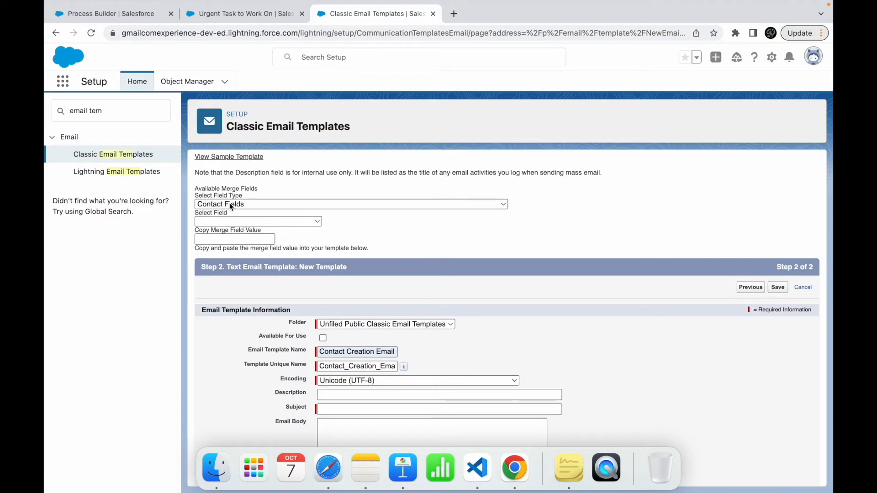
- Generate the Contact Email merge field and copy its value {!Contact.Email}
scroll(406, 260, down, 1)
click(259, 200)
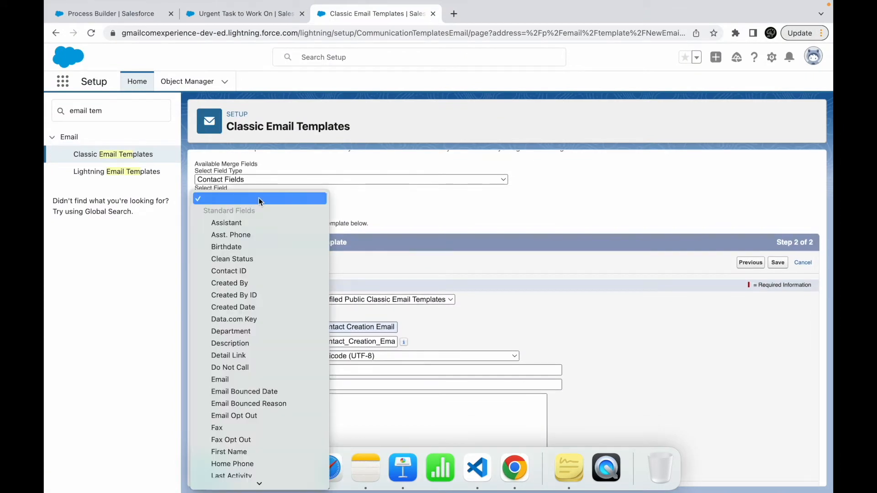
click(230, 379)
key(super+c)
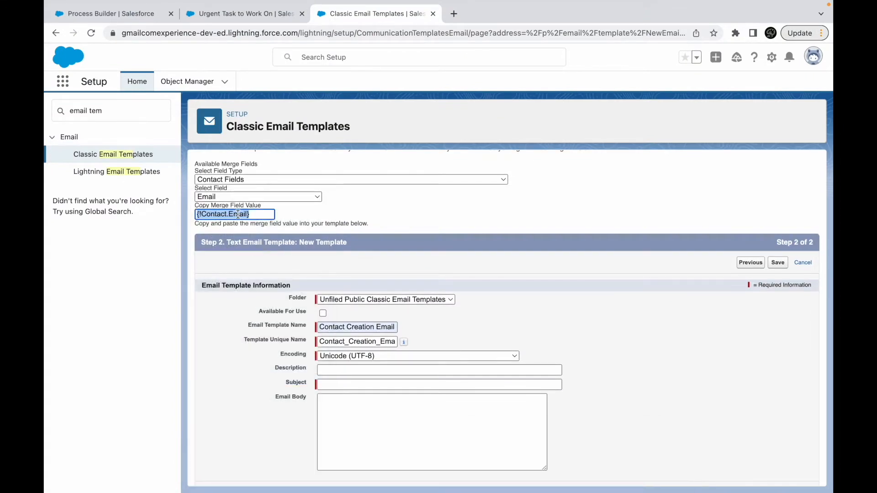
- Set the email subject to "Hello there, a new Contact is created"
click(352, 384)
text(Hello th)
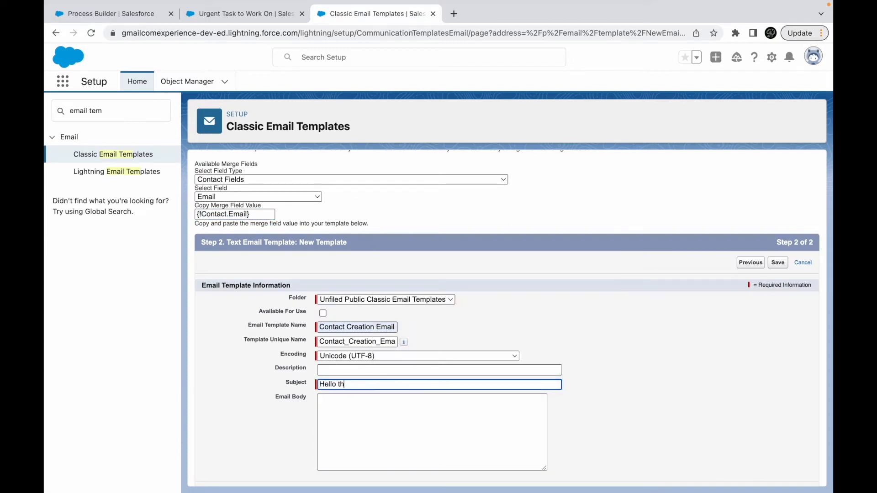
text(ere, a new Contact is create)
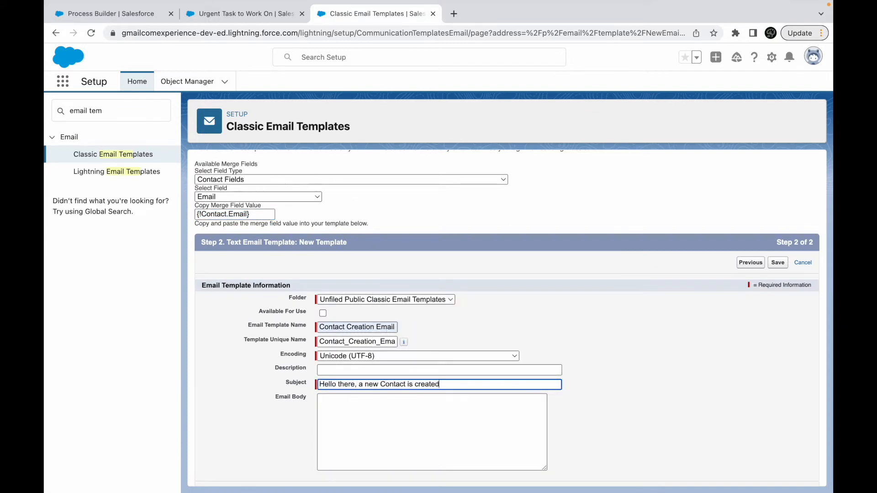
text(d)
- Paste the {!Contact.Email} merge field into the email body and generate the Contact Phone merge field to add to it
key(Tab)
key(super+v)
click(246, 197)
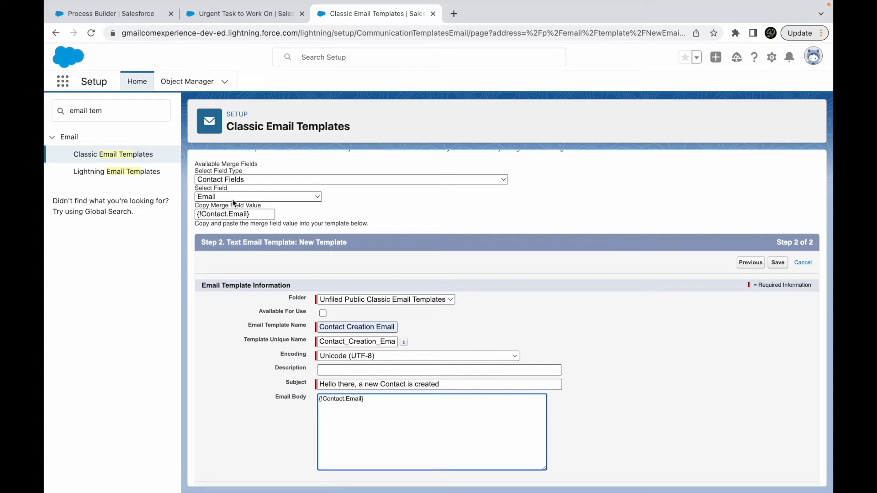
scroll(231, 389, down, 10)
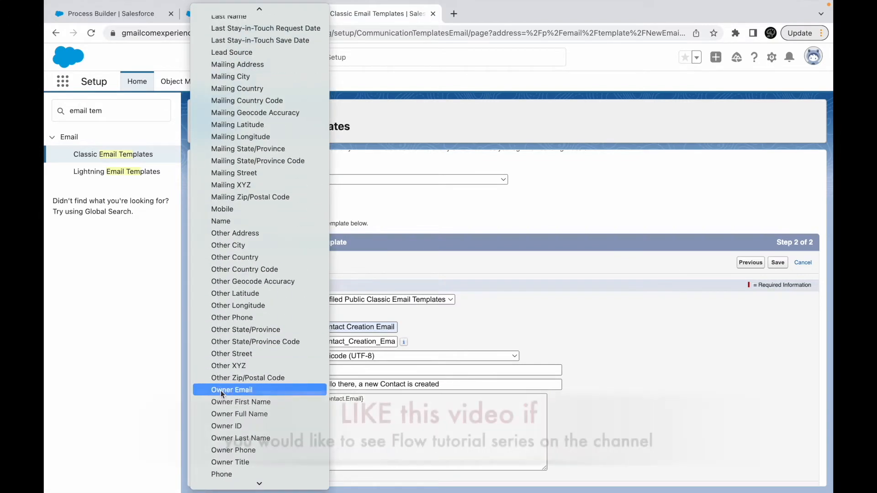
click(234, 422)
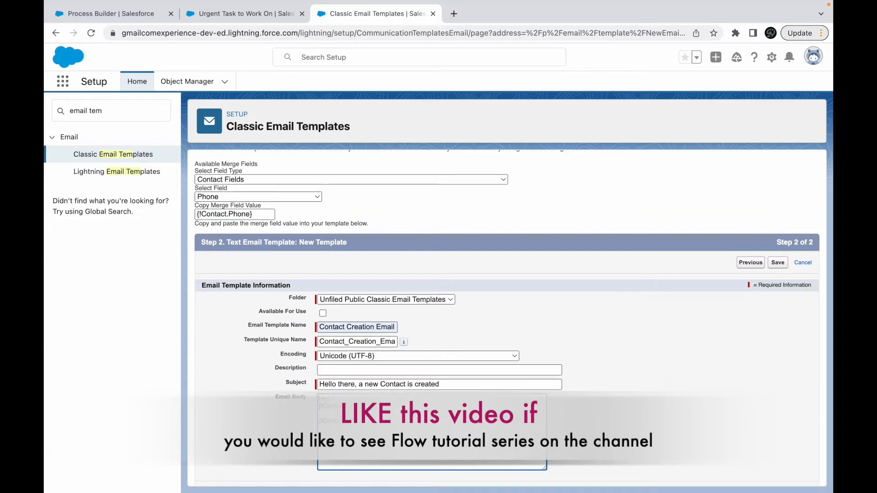
click(249, 197)
scroll(242, 214, up, 15)
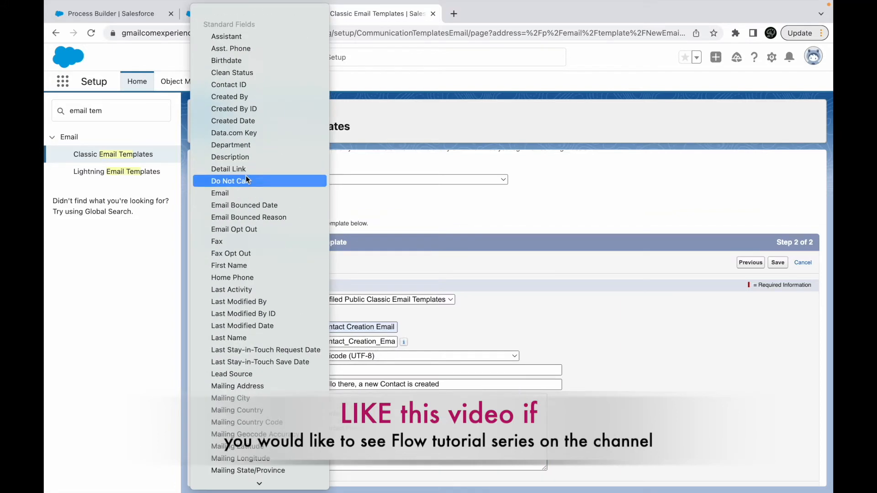
click(439, 235)
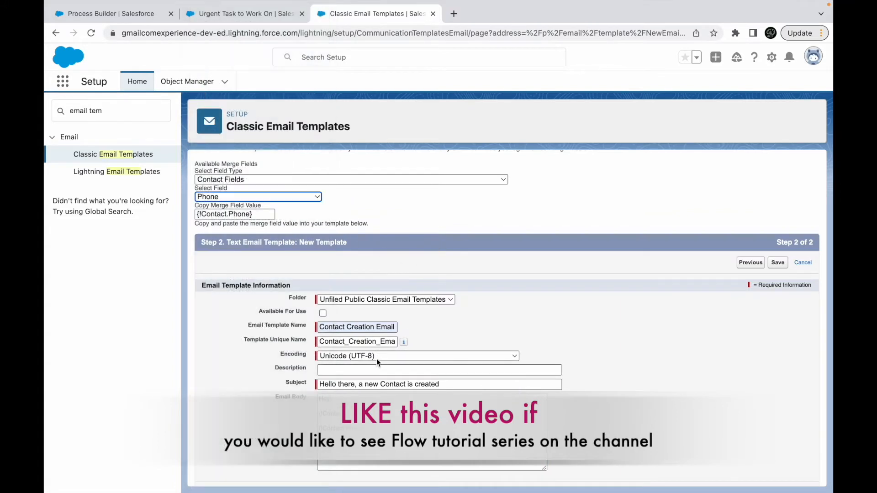
- Write the email body around the merge fields, saying a new contact is setup, inviting the reader to connect on the onboarding process, and ending "Thank you"
click(343, 406)
text(A new contact is setup with {!Contact.Email} and {!Contact.Phone)
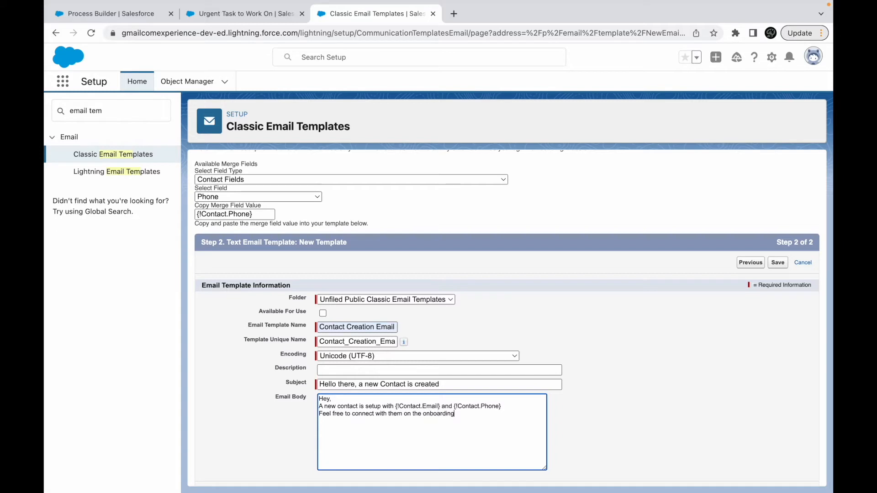
text(cess)
key(Return)
key(Return)
text(Than)
- Make the Contact Creation Email Template available for use and save it
click(587, 401)
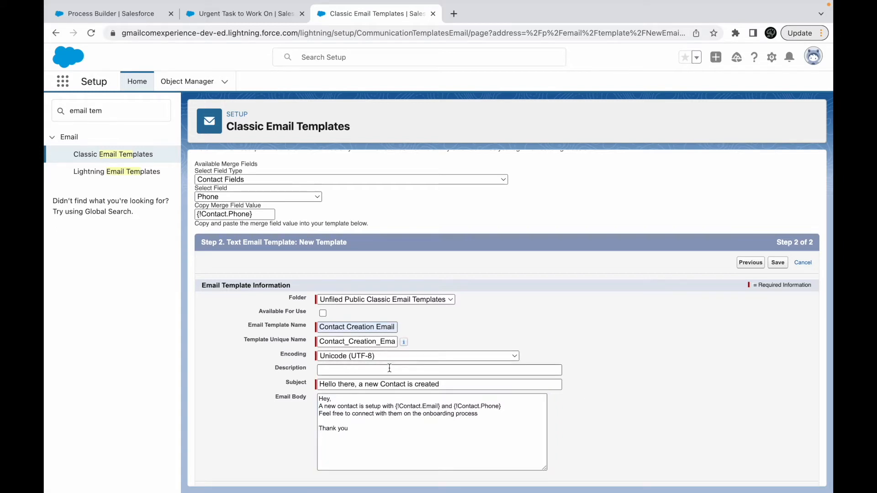
click(324, 314)
click(778, 263)
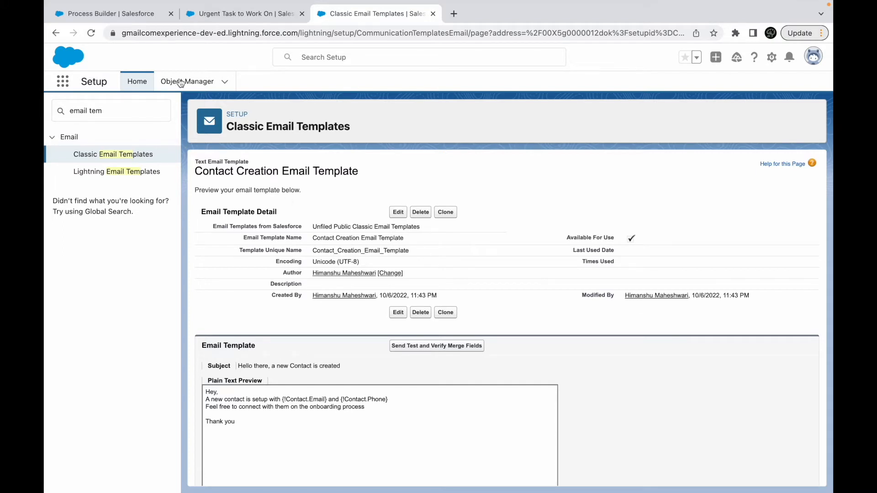
- Leave the opportunity process for the Setup home page and check the Email Alerts slide in Keynote for the object that triggers the email
click(119, 18)
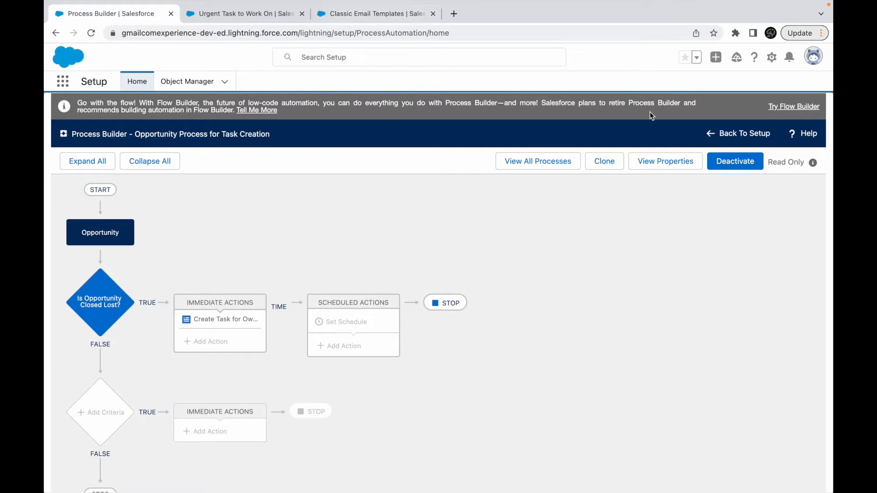
click(743, 133)
key(ctrl+Up)
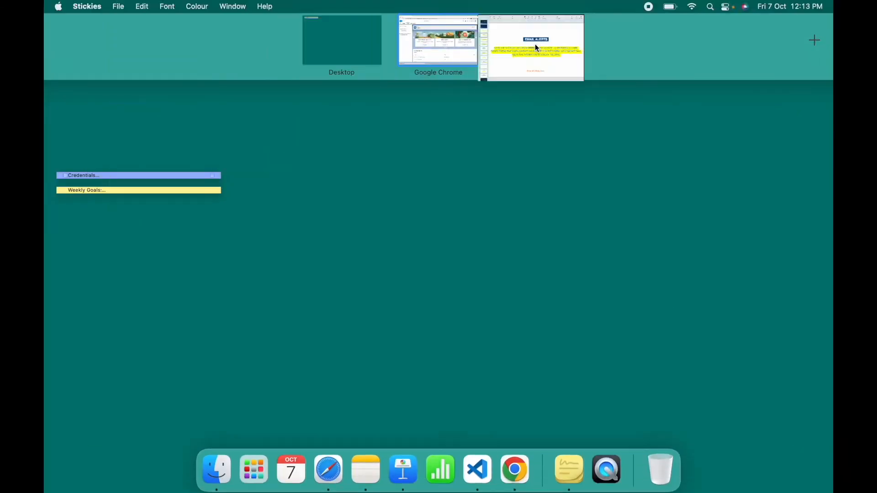
click(535, 44)
double_click(305, 245)
double_click(383, 242)
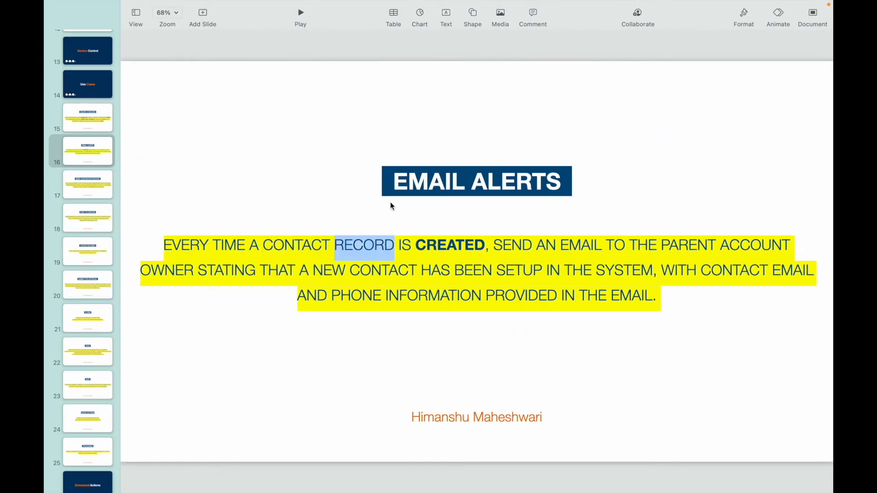
key(ctrl+Up)
click(443, 35)
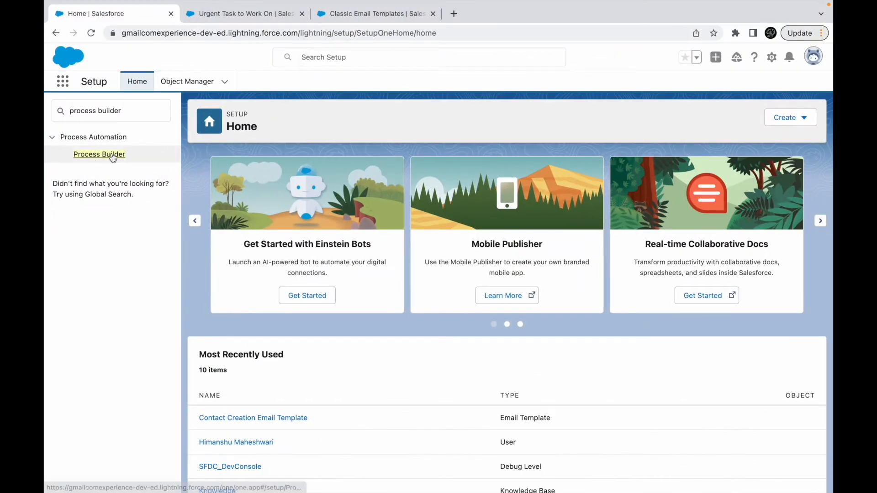
- Close the Urgent Task to Work On tab and start a new process, continuing in Process Builder
click(154, 153)
click(302, 14)
click(802, 165)
click(511, 342)
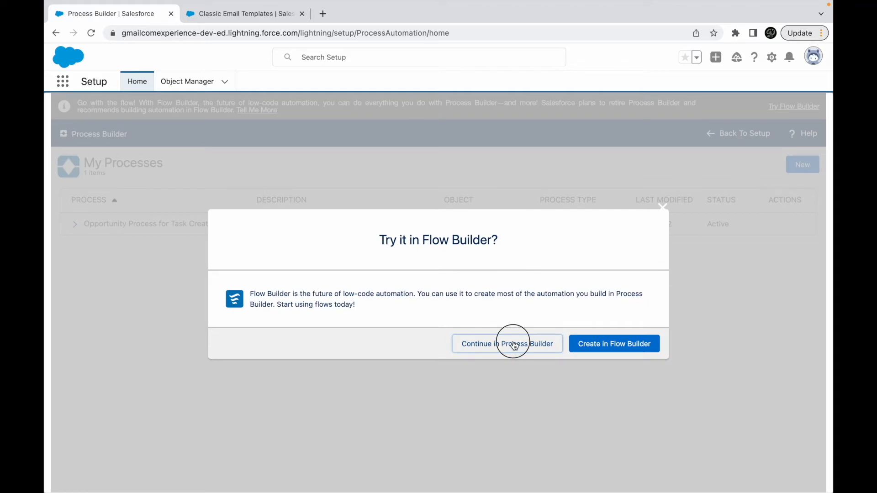
- Name the process Contact Process for Email Alert, have it start when a record changes, and save it
text(Contact Process for Email Alert)
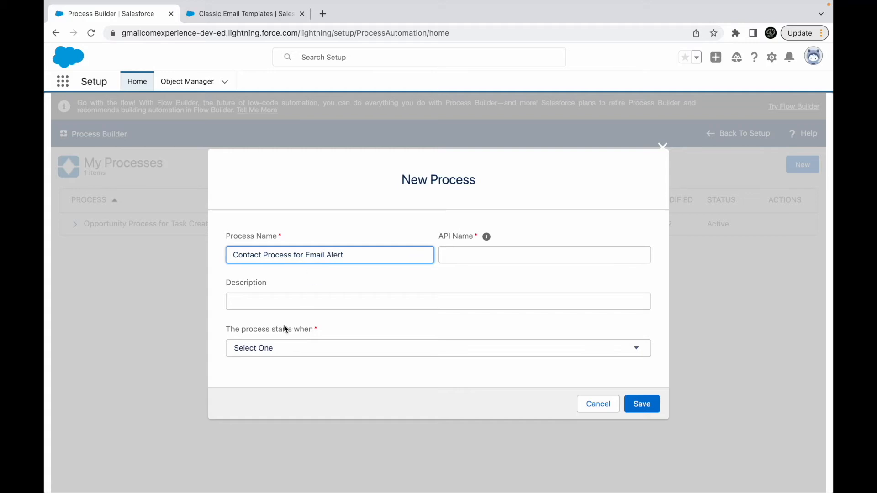
click(263, 348)
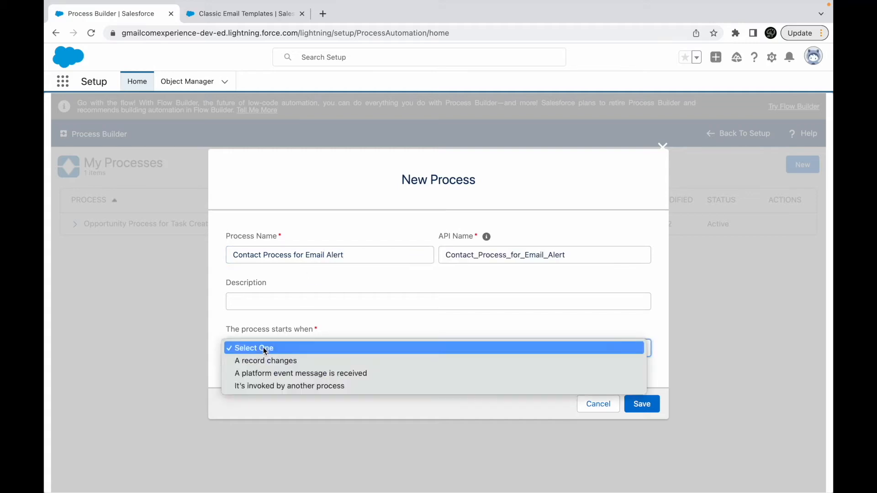
click(272, 360)
click(640, 404)
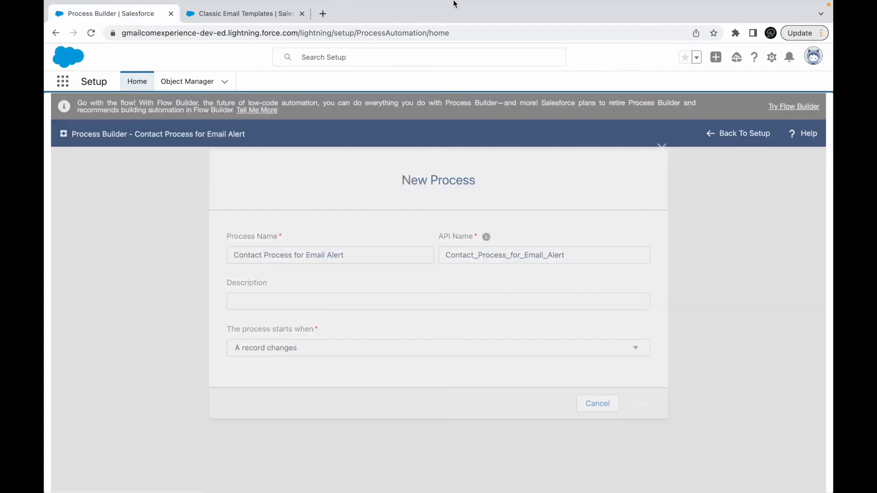
- Check the trigger condition on the Email Alerts slide, and set the process to start on the Contact object only when a record is created
key(ctrl+Up)
click(534, 45)
double_click(483, 248)
key(ctrl+Up)
click(434, 64)
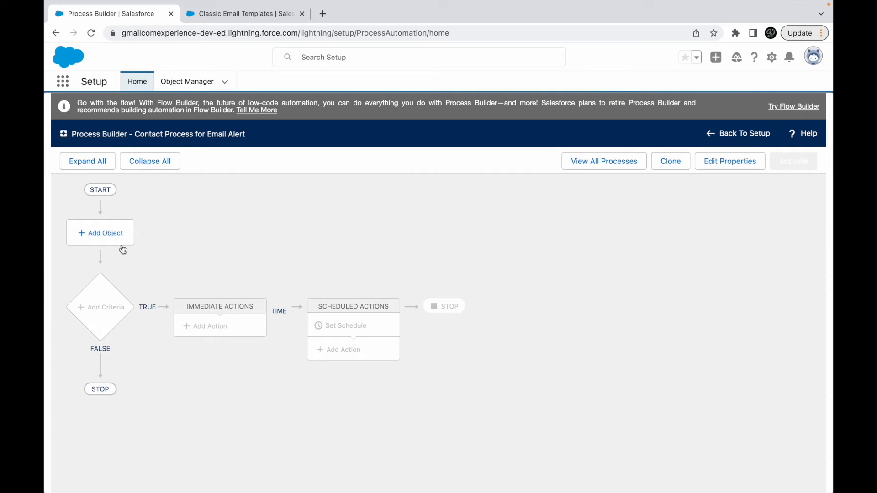
click(108, 235)
click(486, 242)
text(Con)
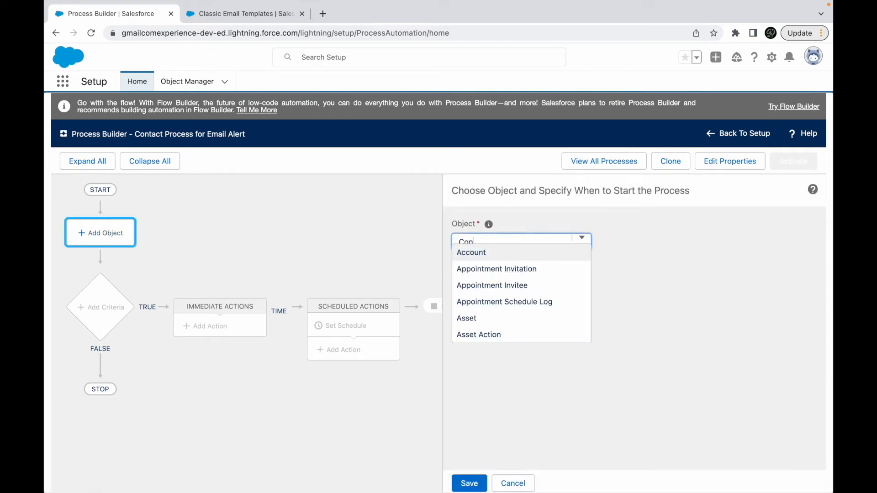
text(tact)
click(479, 252)
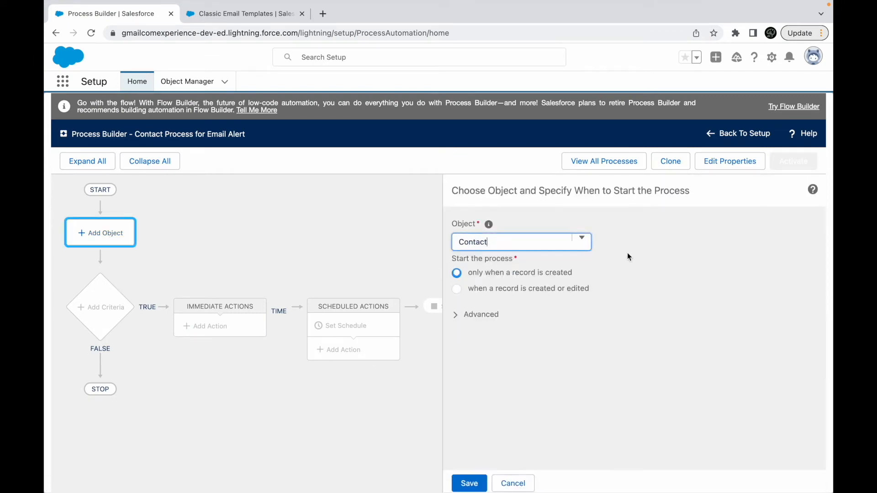
click(531, 273)
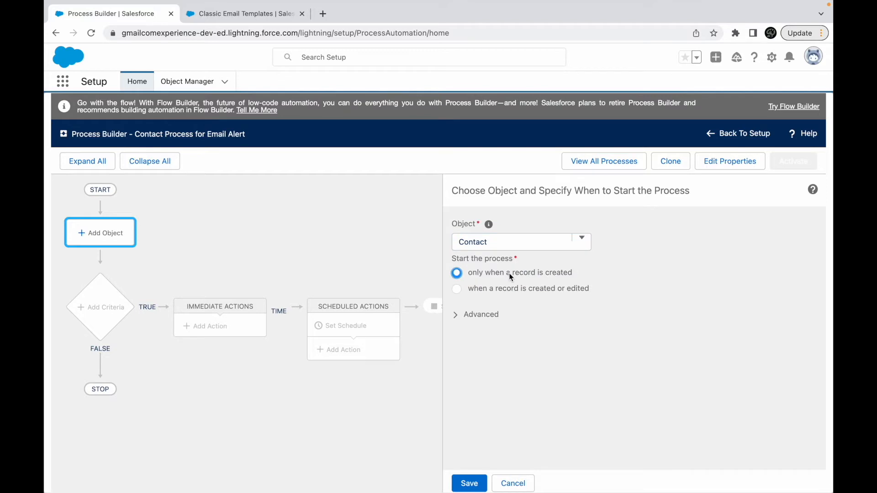
click(469, 484)
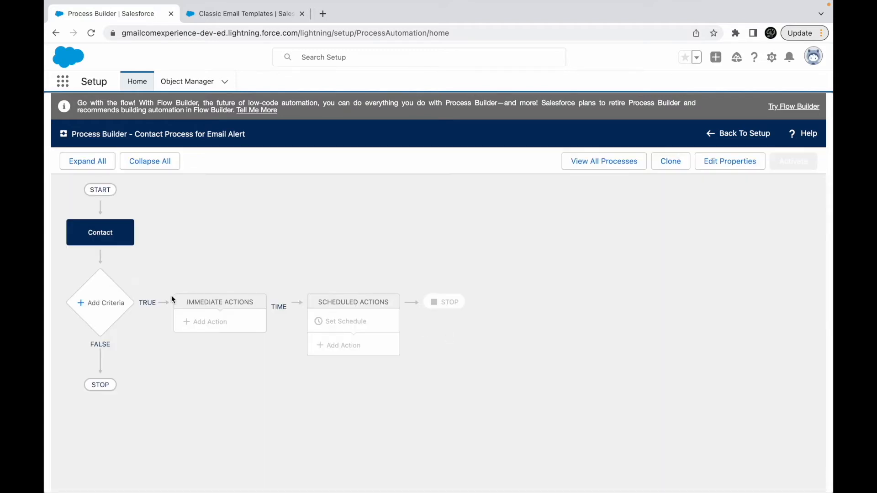
- Start the first criteria, check the Email Alerts slide in Keynote for extra conditions, and choose to execute the actions without criteria
click(94, 303)
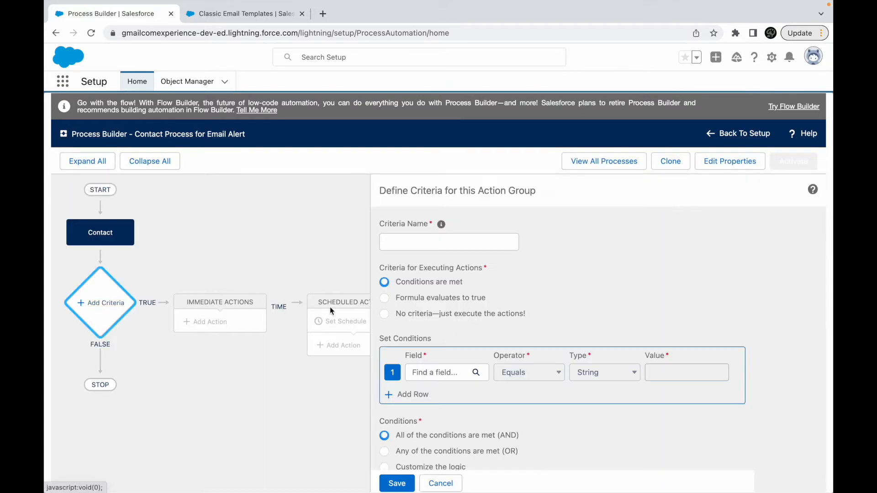
key(ctrl+Up)
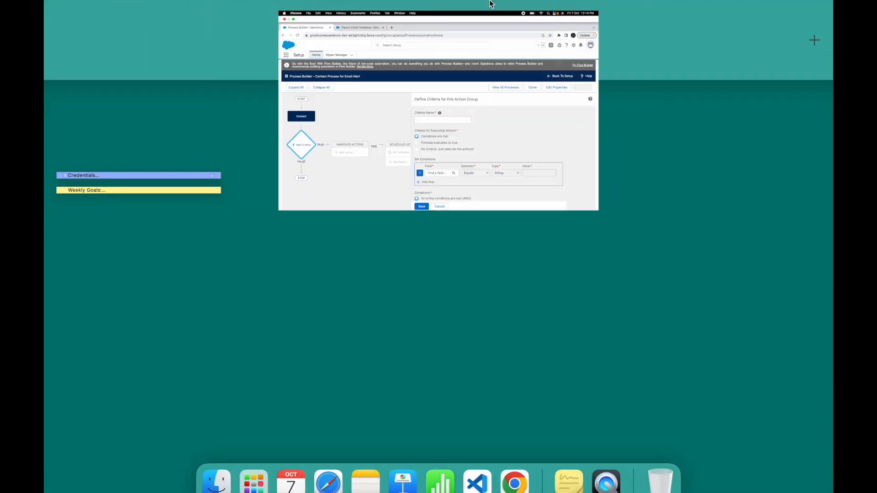
click(508, 44)
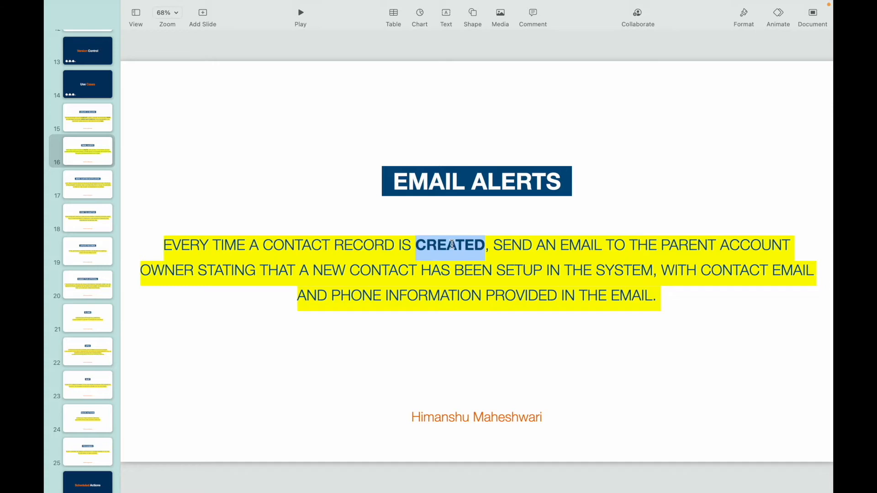
key(ctrl+Up)
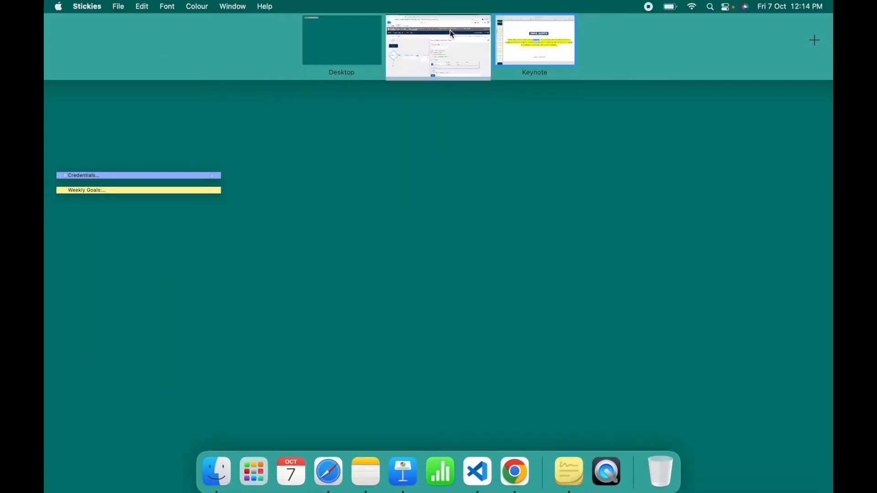
click(450, 30)
click(409, 317)
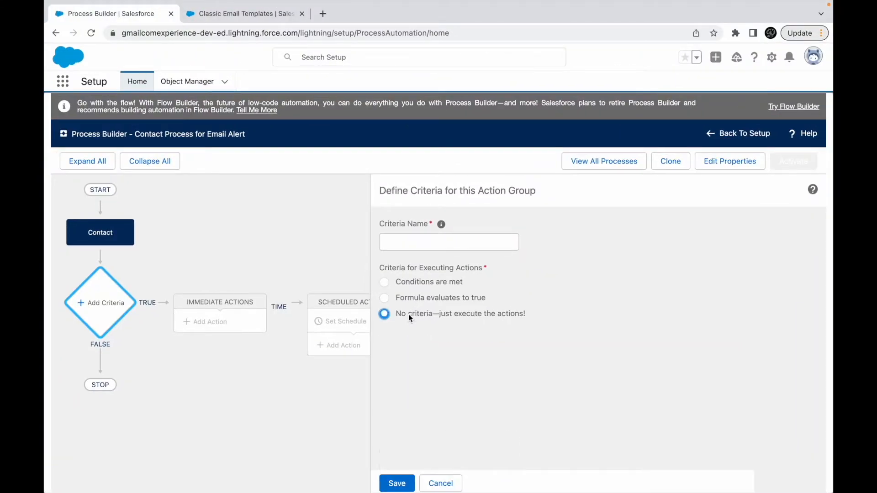
- Name the criteria Send Email to Parent Account Owner and save it
click(441, 242)
text(Send Email to)
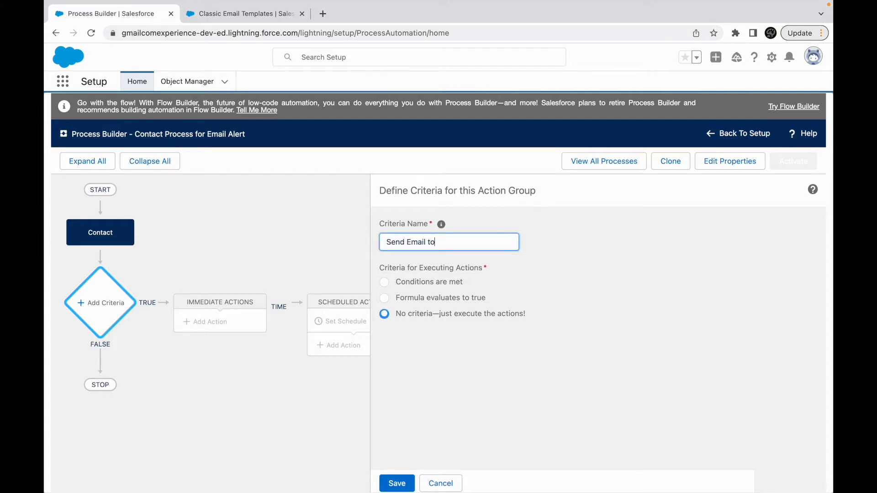
text( Account Owner)
click(518, 314)
click(440, 241)
text(Parent)
click(440, 346)
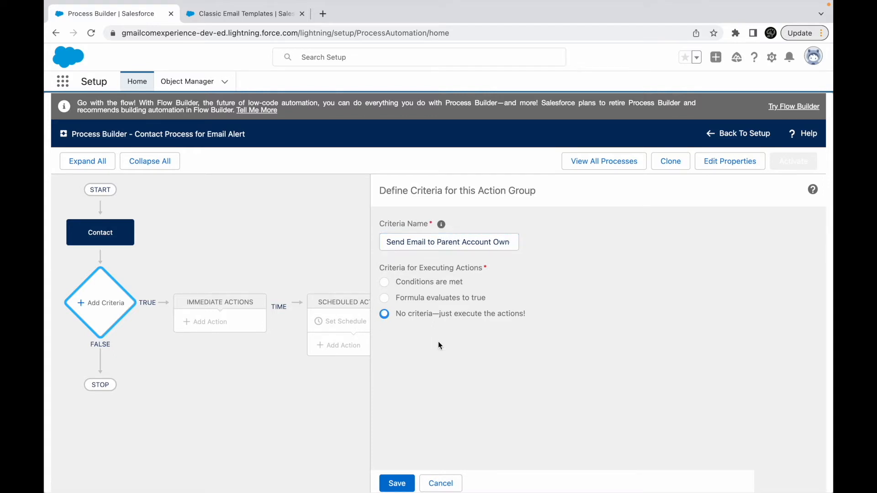
click(407, 483)
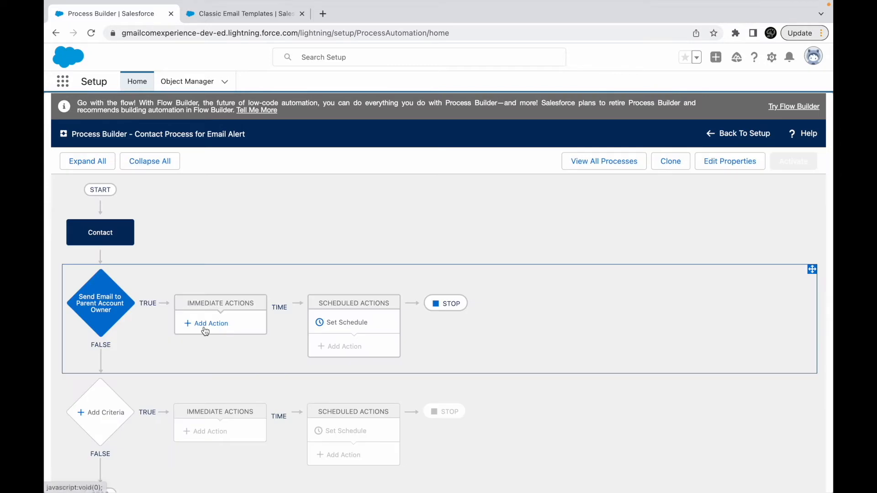
- Add an immediate action of type Email Alerts named Notify Account Owner about the new Contact
click(205, 330)
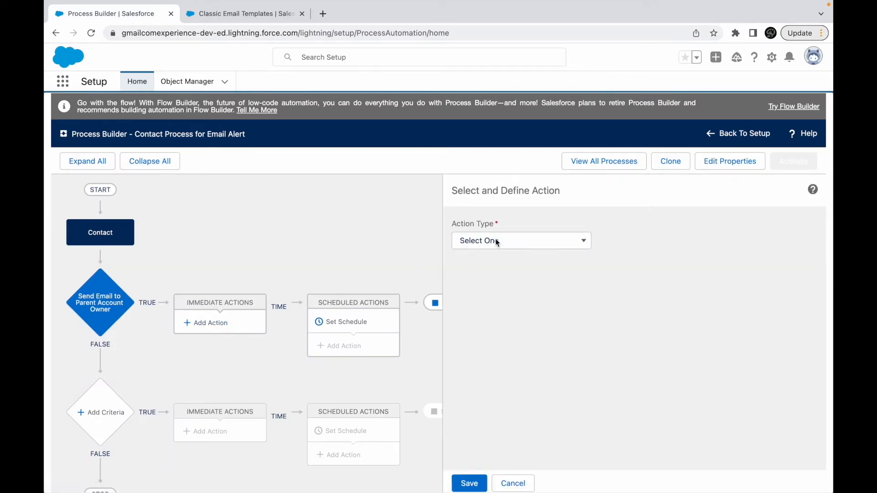
click(502, 240)
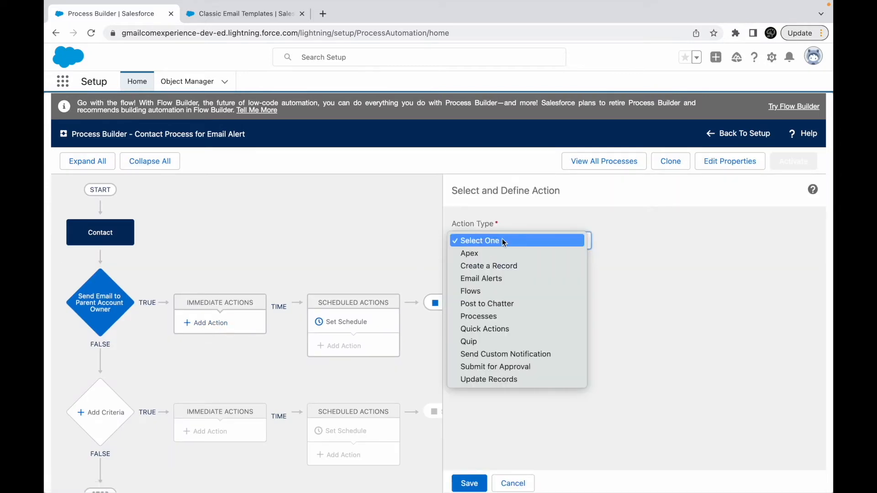
click(491, 278)
click(490, 282)
text(Notify Account Owner )
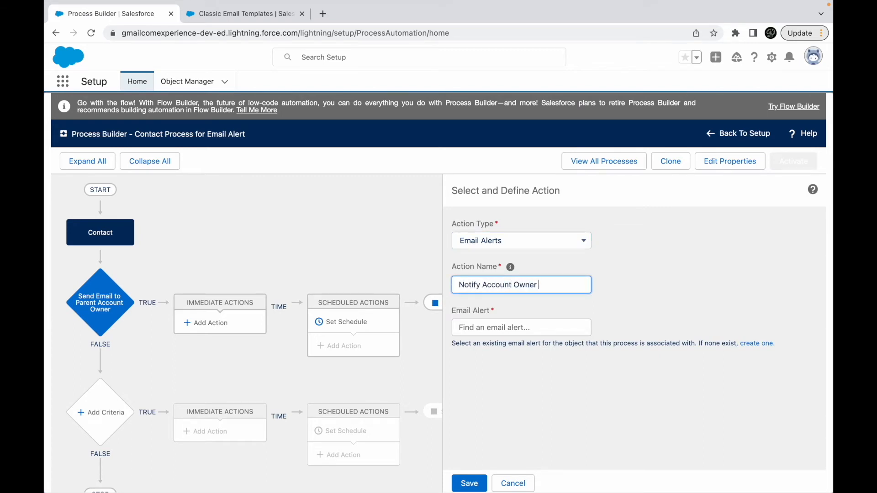
text(about the new Contact)
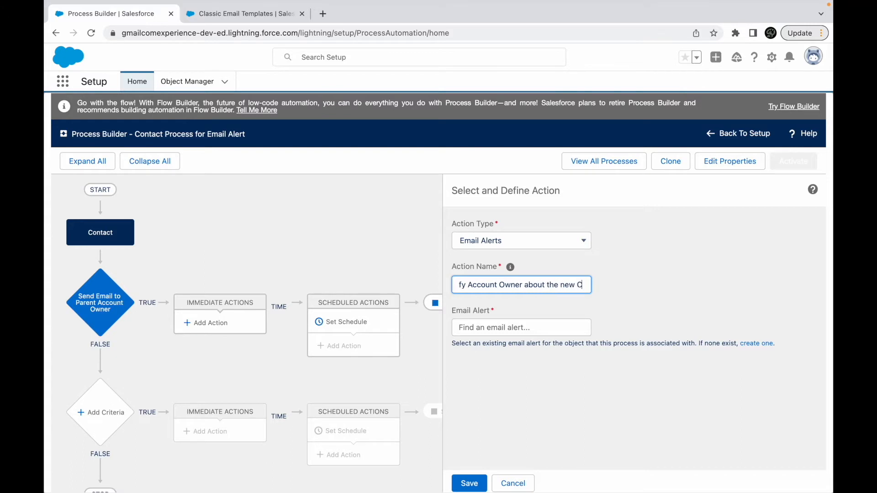
click(524, 325)
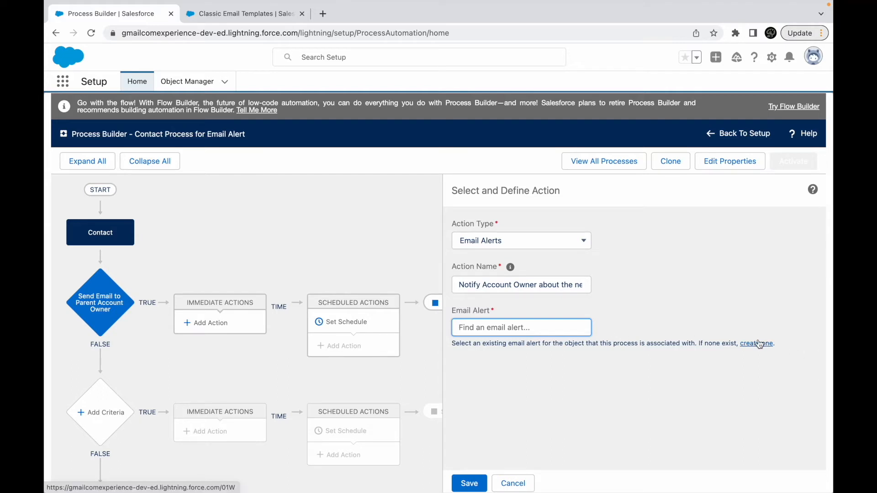
- Find Email Alerts in Setup in the Classic Email Templates browser tab, continue past the workflow introduction, and start a new email alert
click(239, 14)
double_click(115, 114)
text(alert)
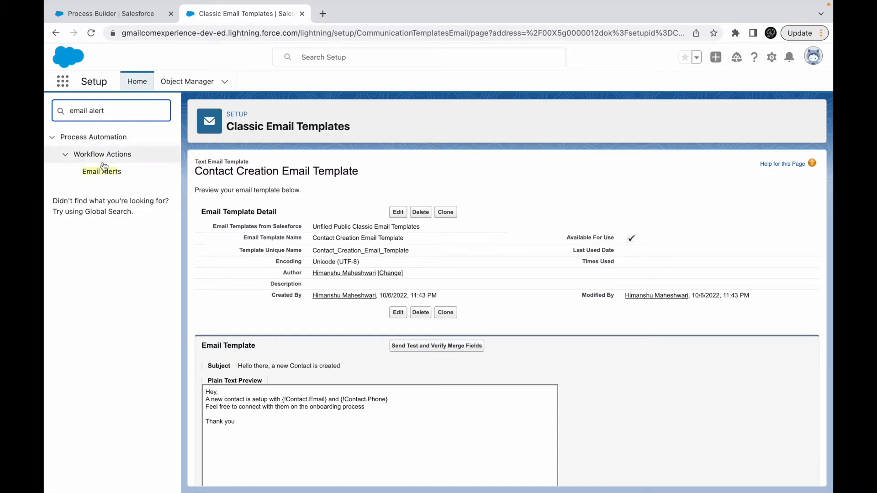
click(101, 172)
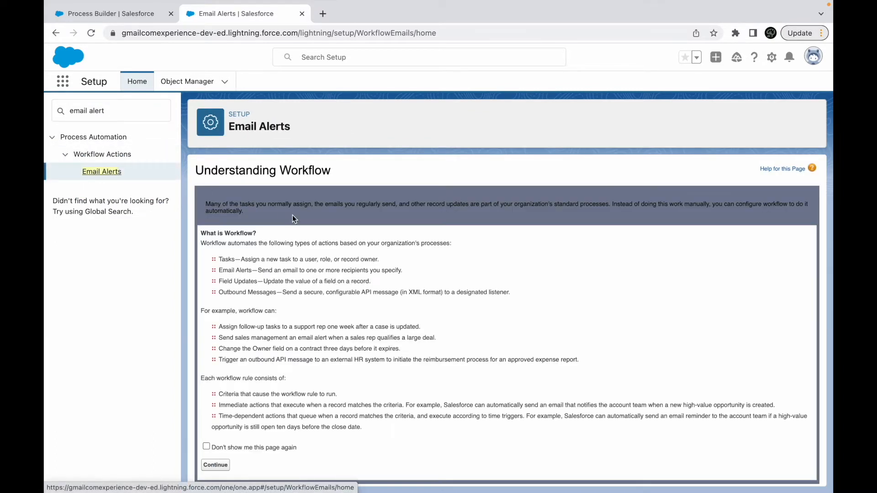
scroll(315, 288, down, 1)
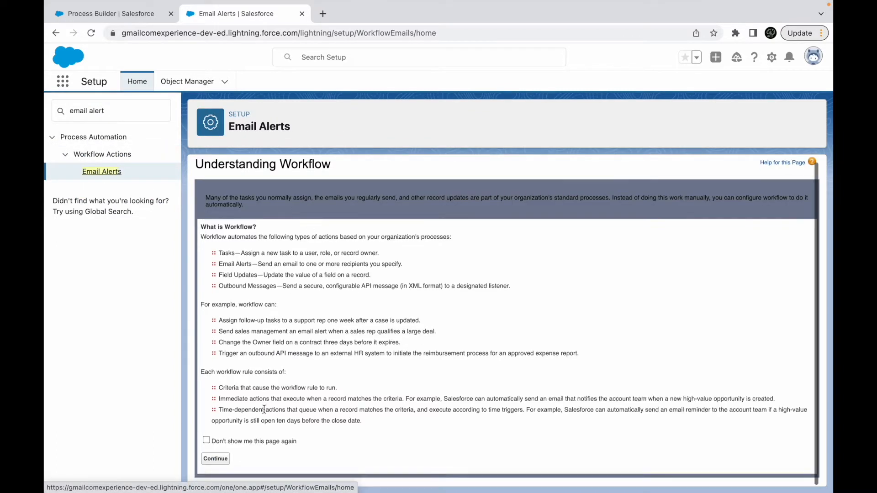
click(219, 465)
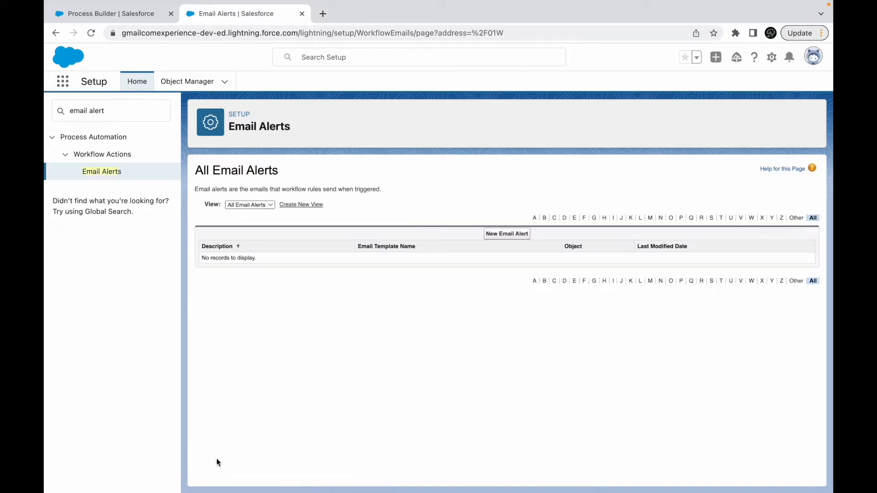
click(519, 235)
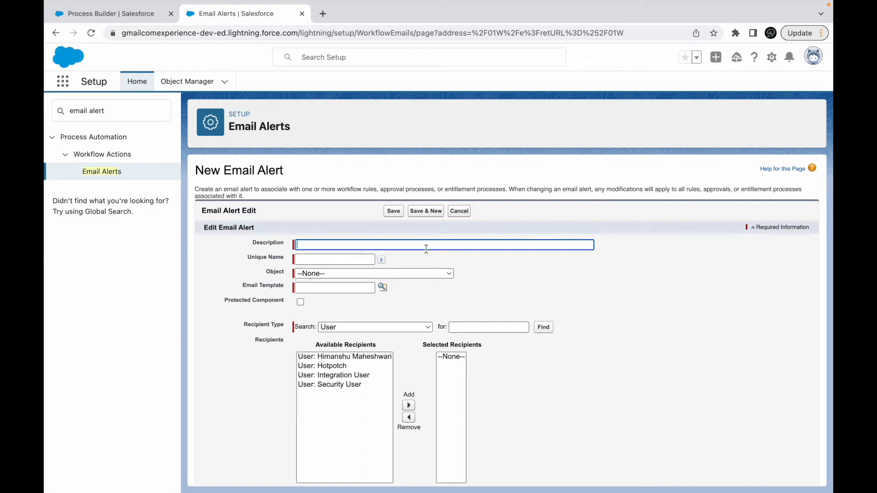
- Describe the email alert as Email Alert for Contact Creation, fill in its unique name, and set its object to Contact
click(332, 245)
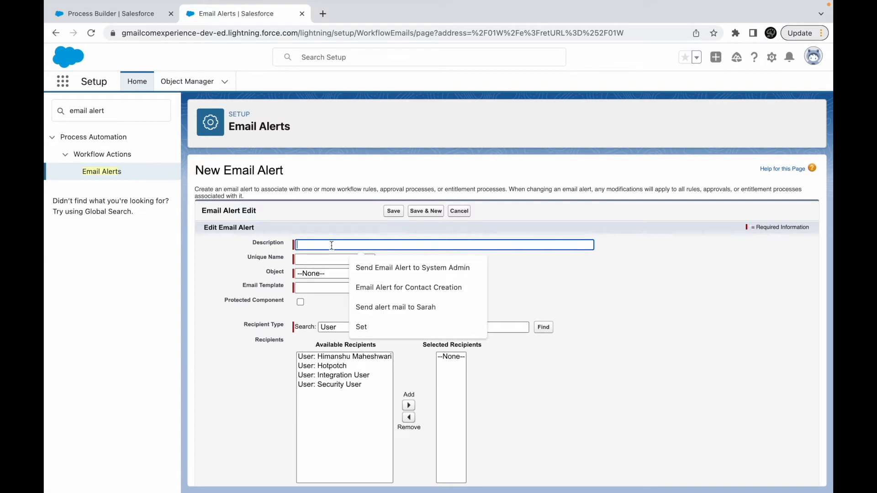
click(393, 288)
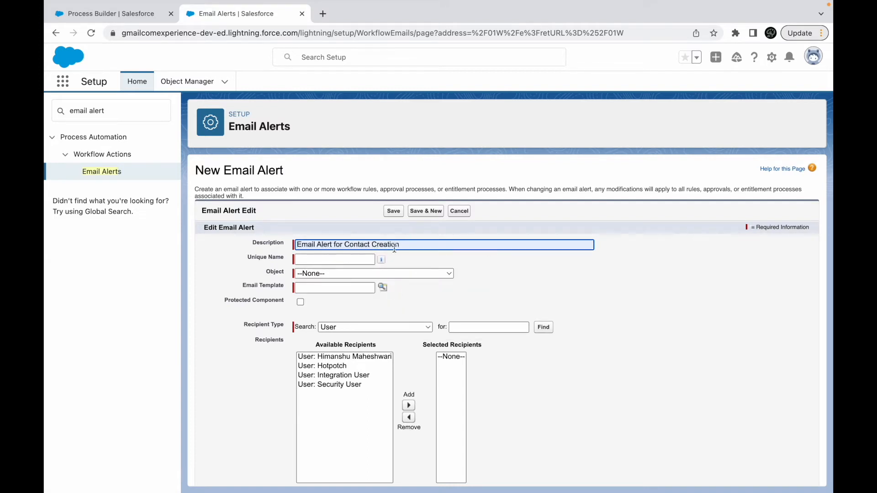
click(336, 259)
click(398, 274)
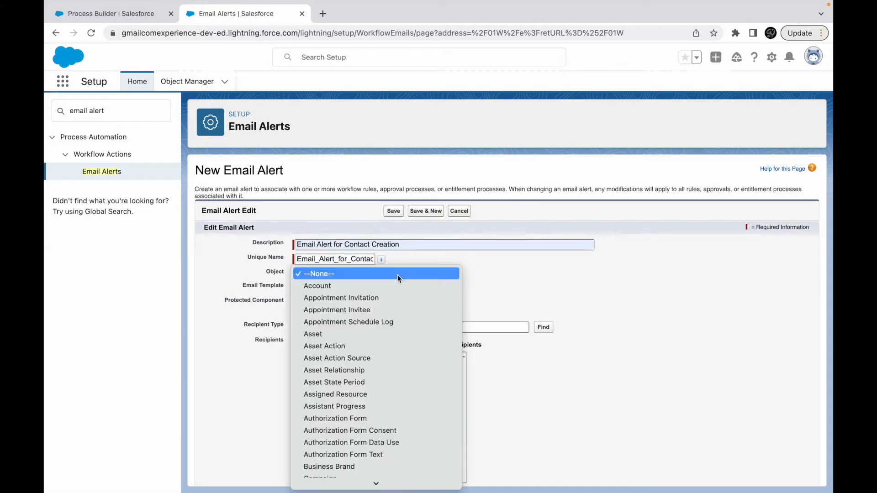
scroll(356, 365, down, 6)
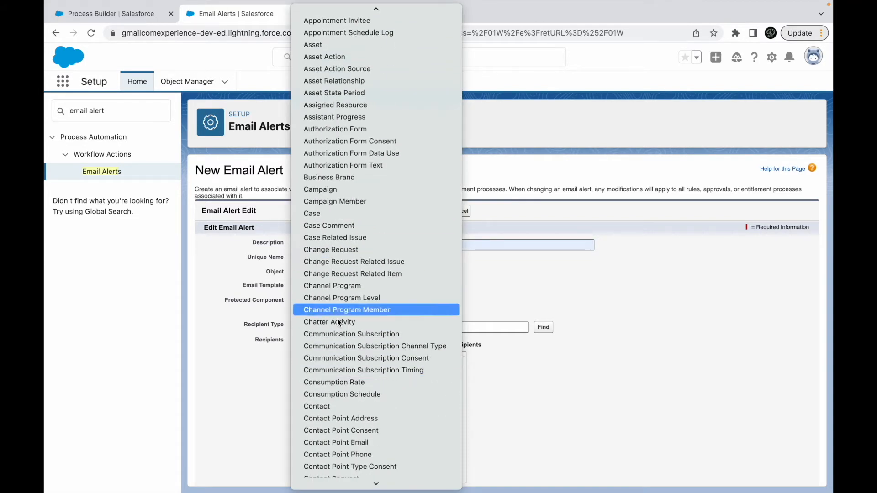
click(330, 405)
- Look up and assign Contact Creation Email Template as the email alert's template
click(354, 291)
click(383, 292)
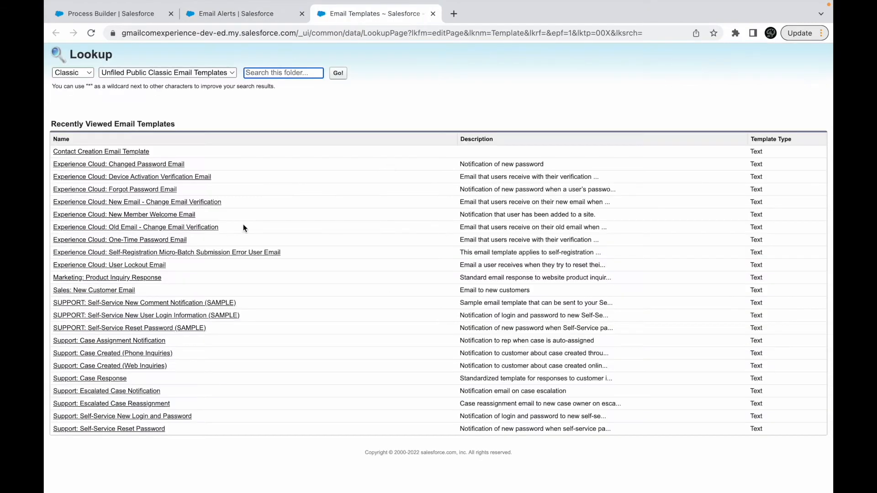
click(92, 152)
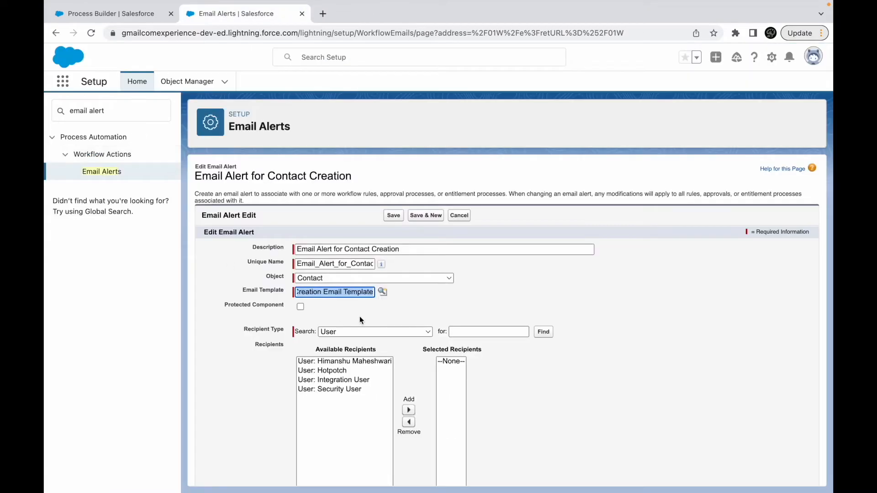
- Try the Account Owner, Related User, Related Lead or Contact Owner, and Owner recipient types to compare their available recipients
scroll(383, 308, down, 3)
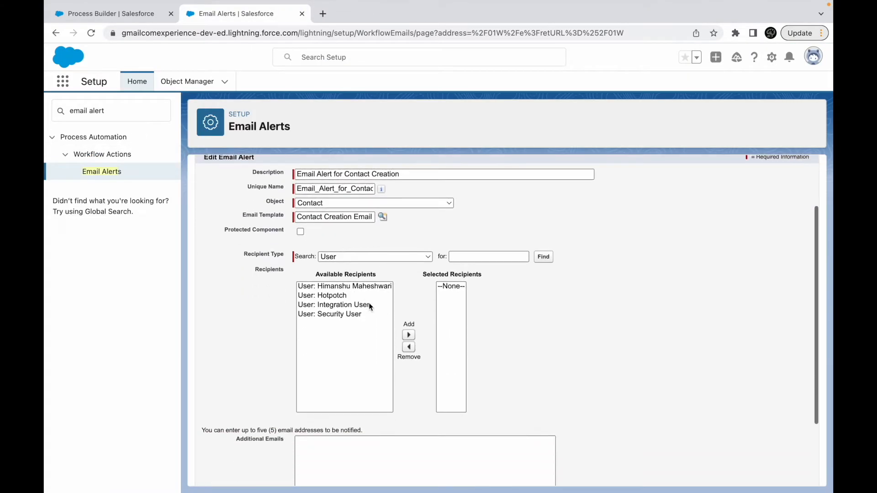
click(352, 256)
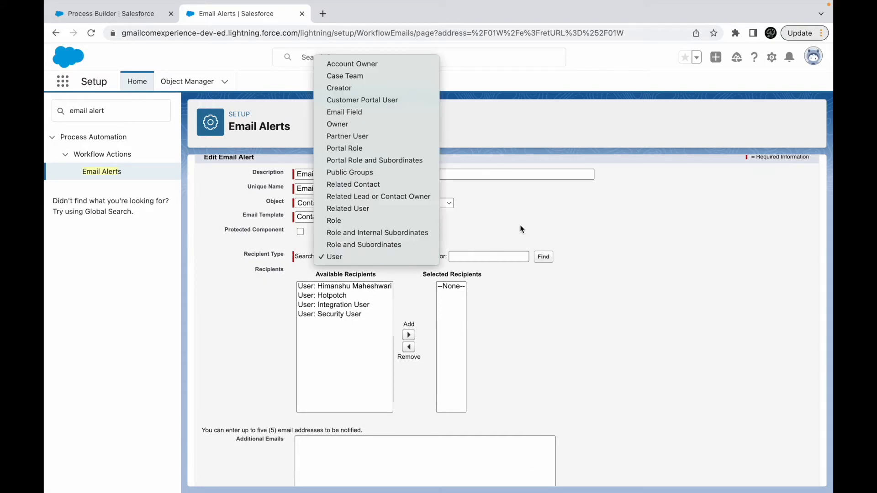
click(369, 65)
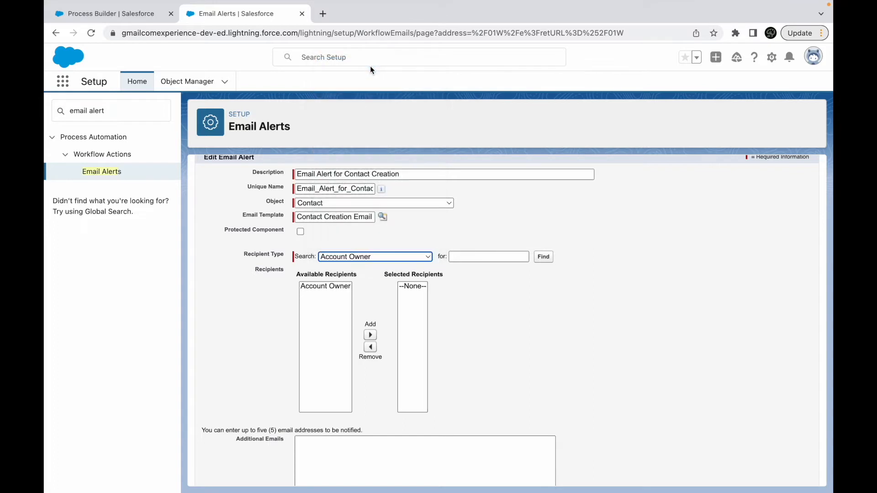
click(336, 258)
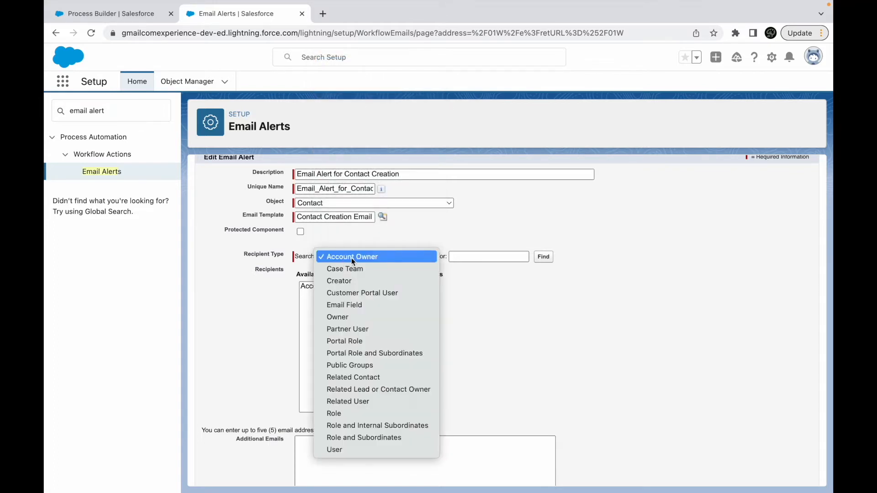
click(362, 402)
click(366, 286)
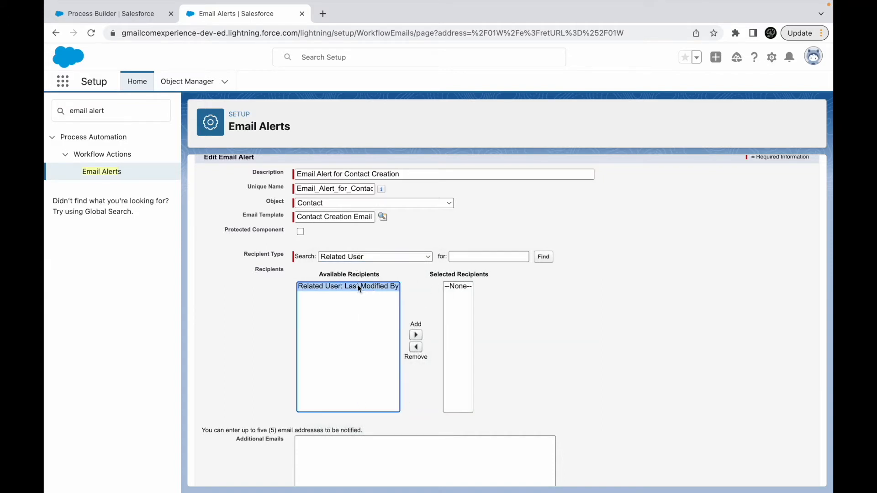
click(358, 257)
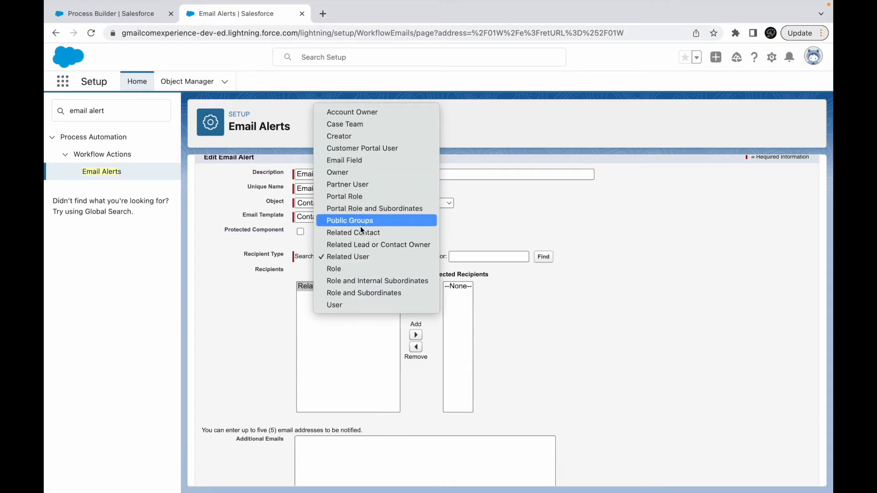
click(377, 248)
click(335, 285)
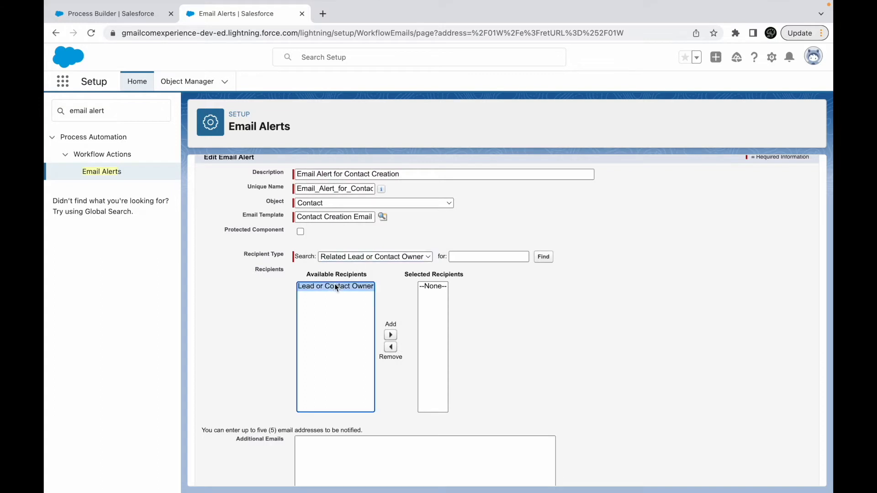
click(393, 260)
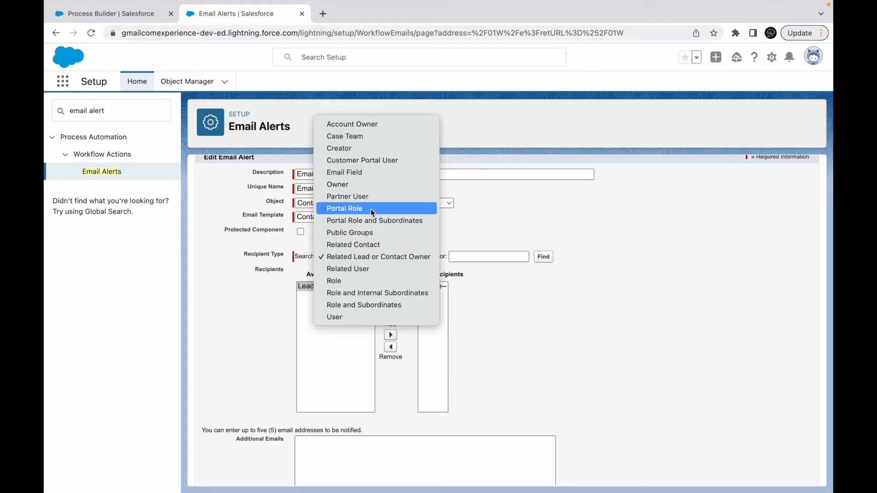
click(362, 187)
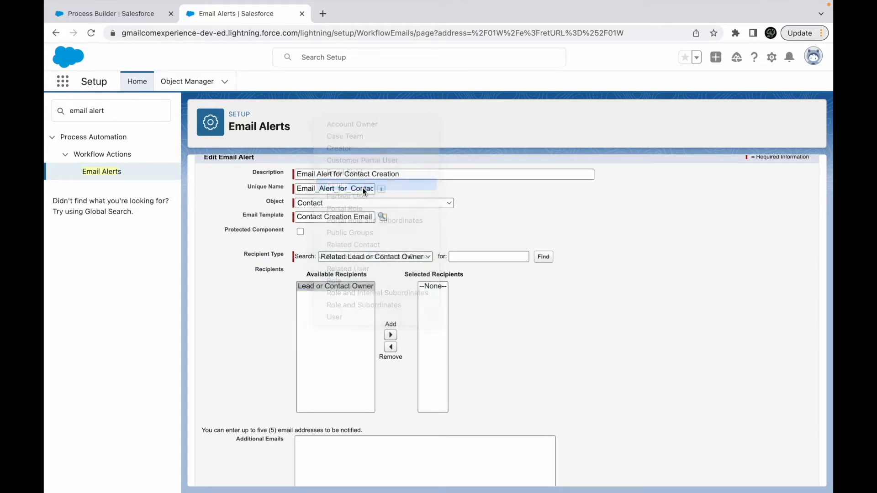
- Set the recipient type to Account Owner and add Account Owner to the email alert's selected recipients
click(342, 259)
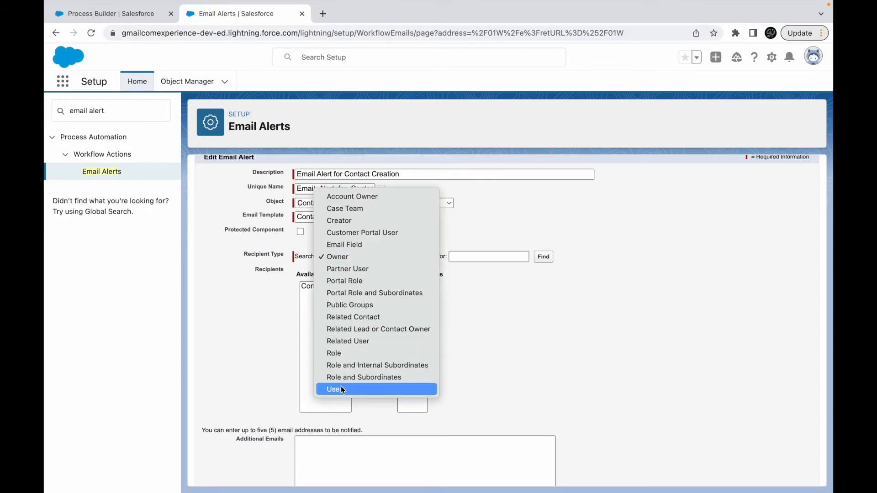
click(359, 197)
click(336, 287)
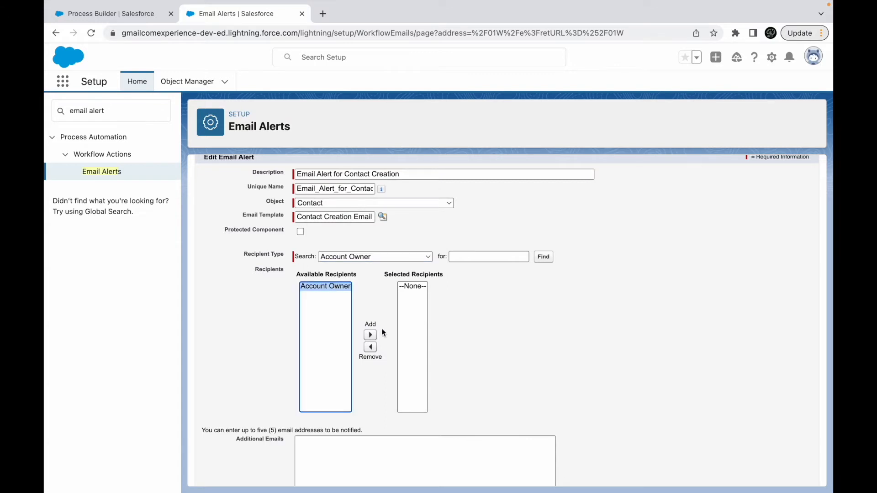
click(370, 335)
scroll(483, 360, down, 3)
click(394, 391)
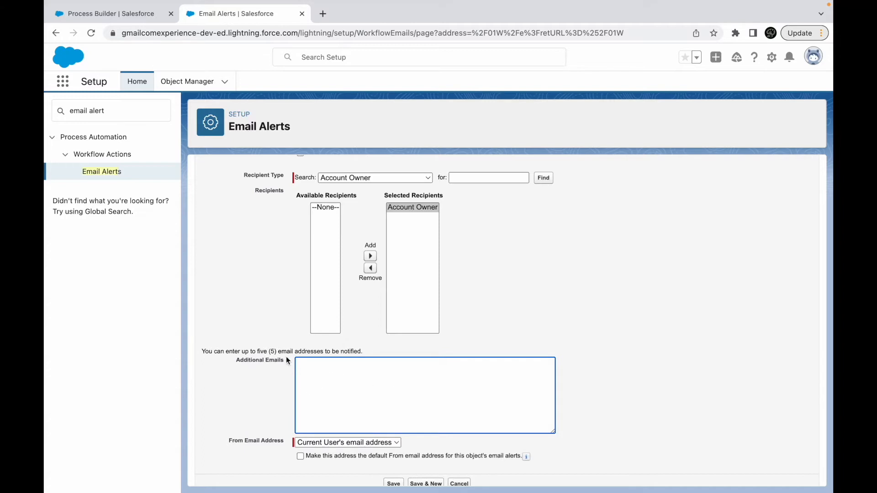
drag(363, 352, 226, 351)
click(326, 367)
scroll(359, 397, down, 1)
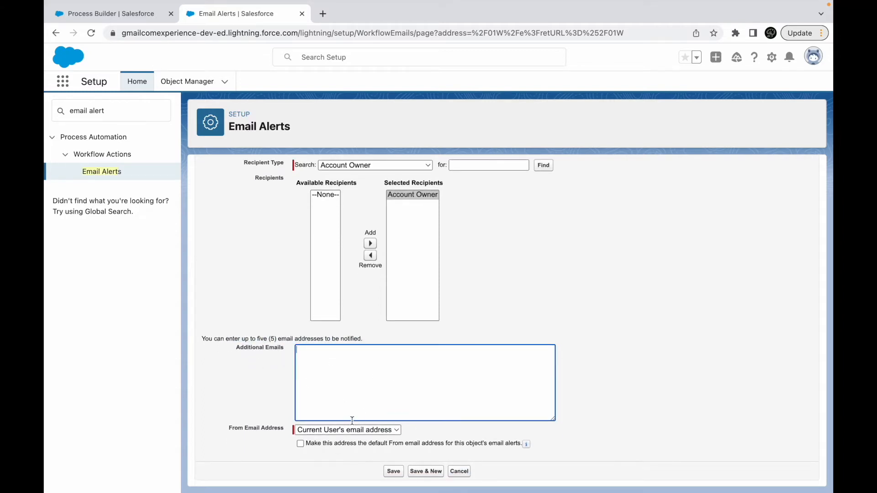
click(335, 431)
click(299, 430)
click(332, 432)
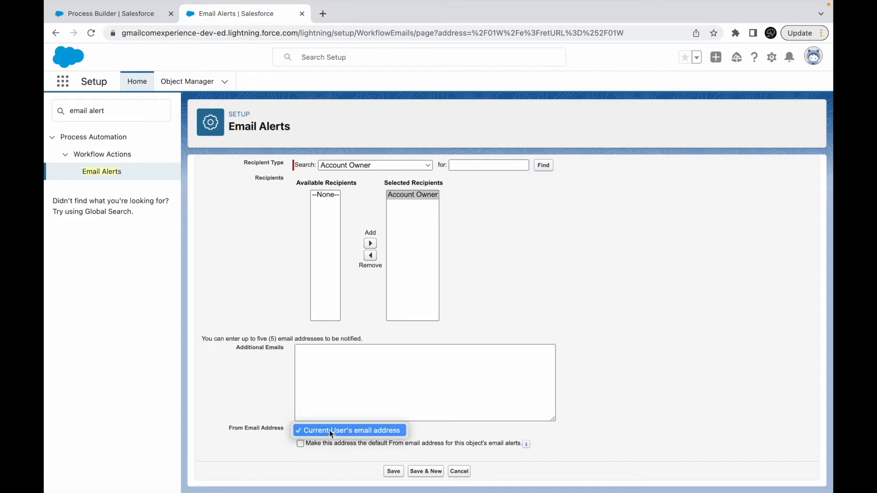
click(251, 439)
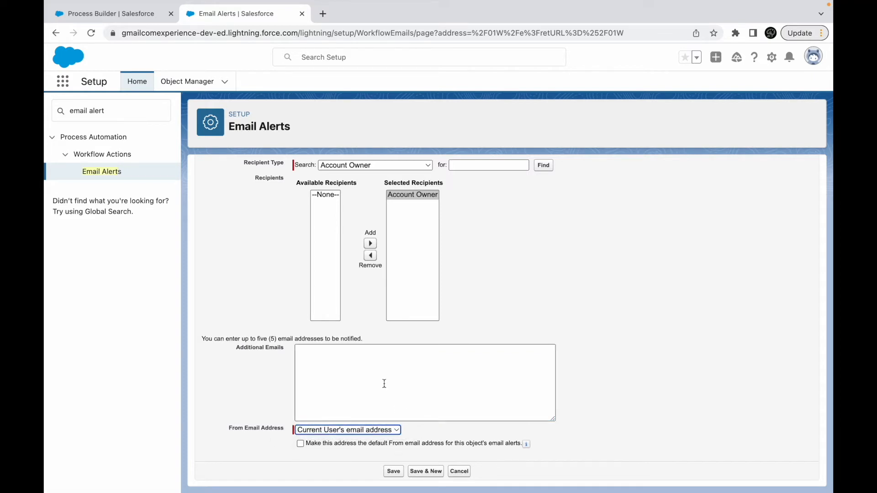
scroll(384, 384, up, 5)
click(394, 217)
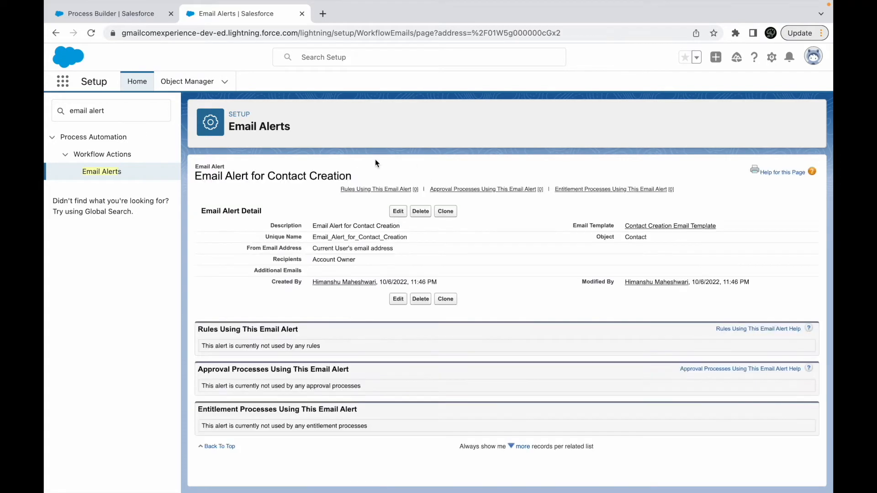
- Return to the Process Builder browser tab, cancel the unfinished action, and reopen Contact Process for Email Alert from the process list
click(122, 15)
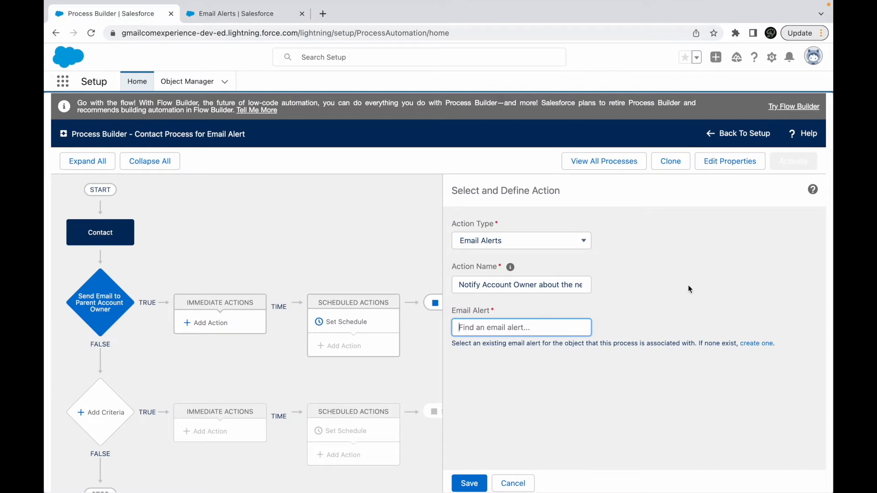
click(513, 482)
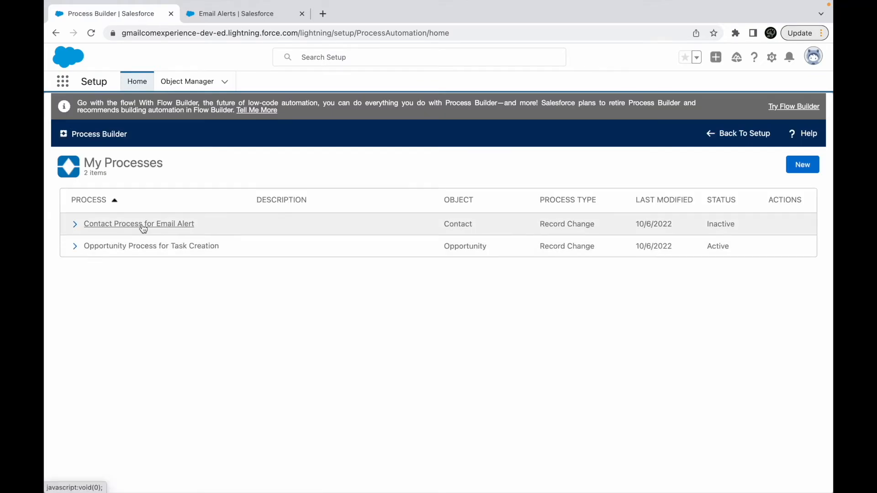
click(143, 227)
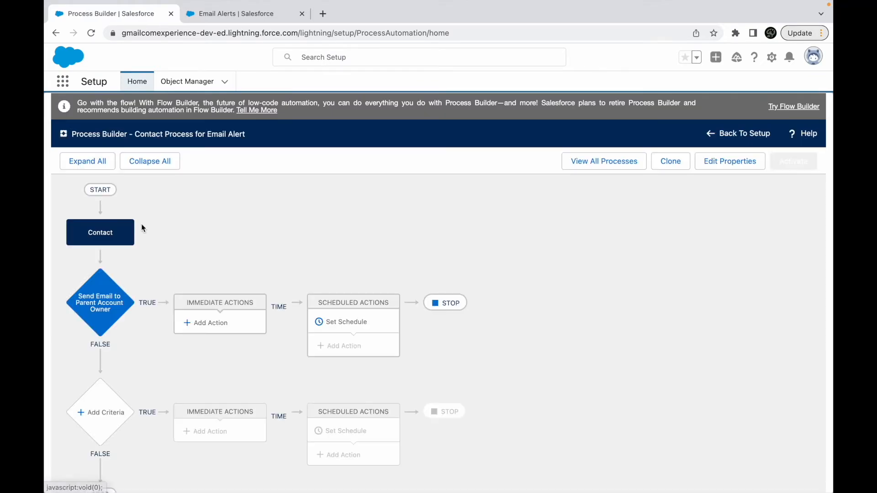
- Add an immediate action of type Email Alerts to the Send Email to Parent Account Owner criteria and name it Notify Account Owner
click(216, 325)
click(485, 247)
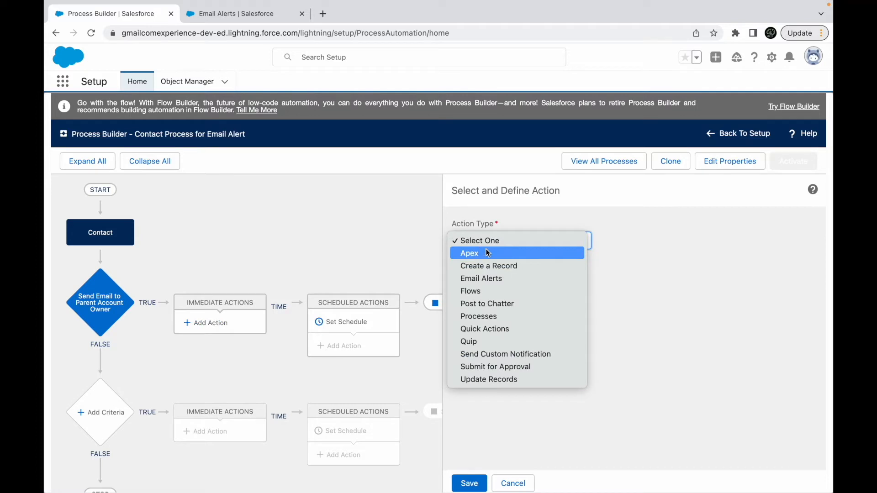
click(487, 278)
click(493, 280)
text(Not)
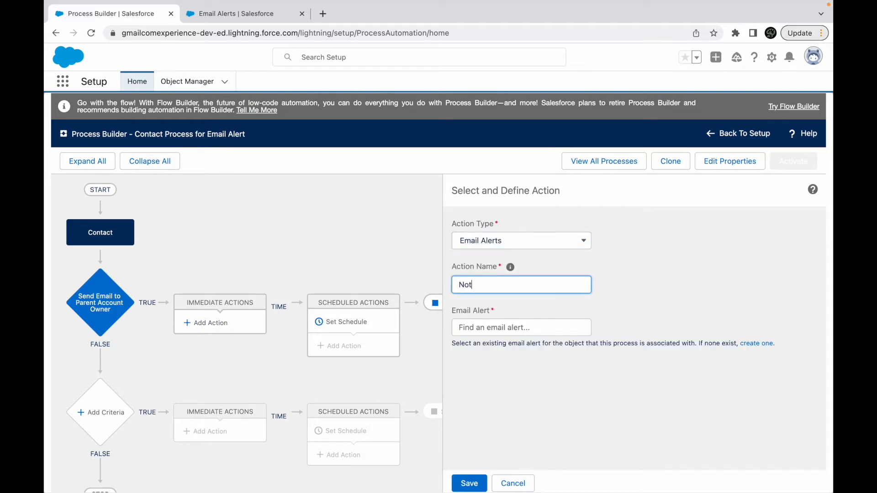
text(ify Account Ow)
- Check the alert's name in the Email Alerts browser tab, assign Email_Alert_for_Contact_Creation to the action, and save the action
click(484, 324)
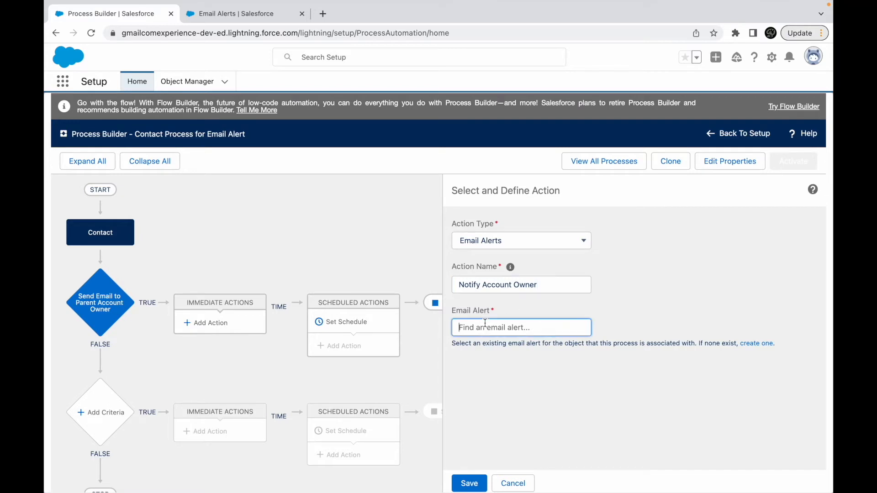
click(229, 14)
click(148, 14)
text(Email)
text( Aleert)
key(BackSpace)
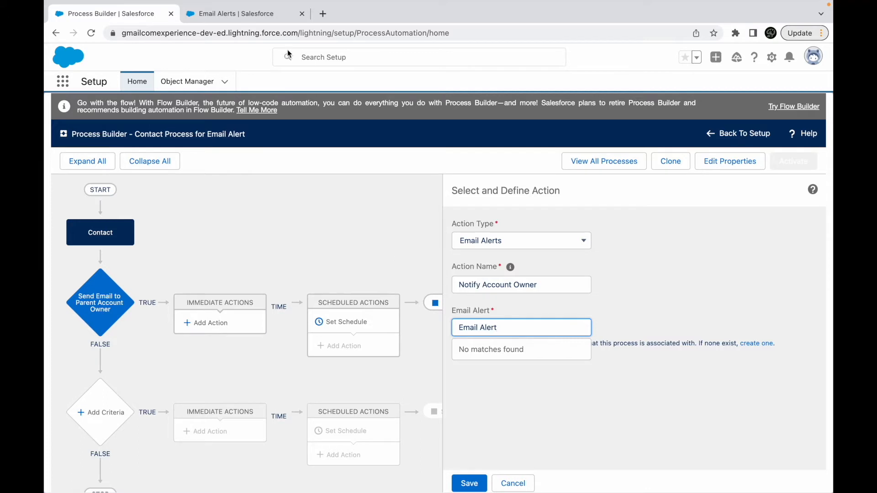
click(256, 15)
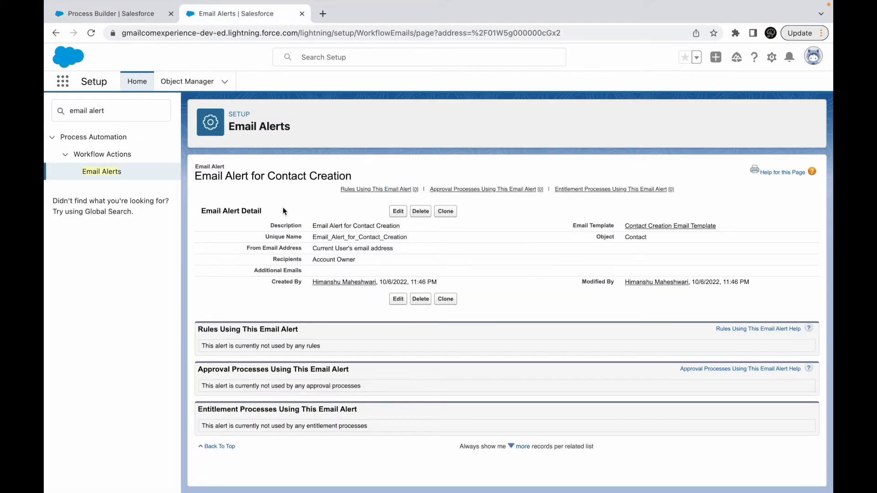
click(144, 17)
key(BackSpace)
key(BackSpace)
key(BackSpace)
key(BackSpace)
key(BackSpace)
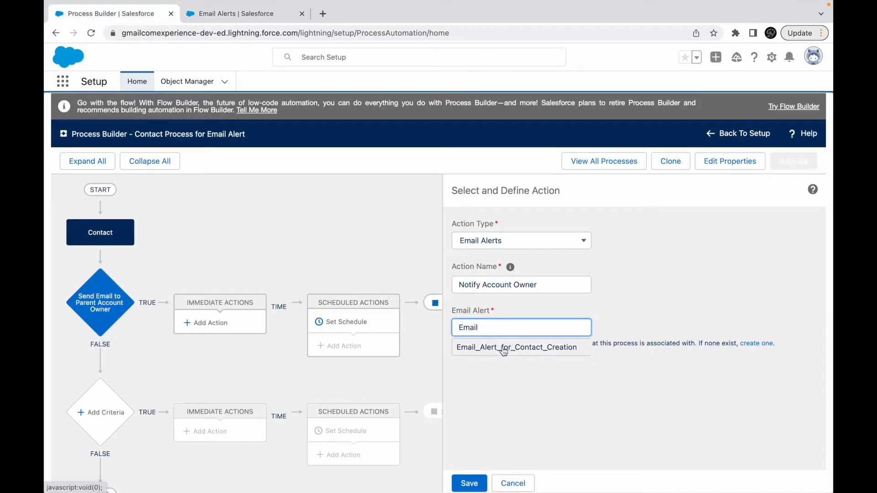
click(504, 349)
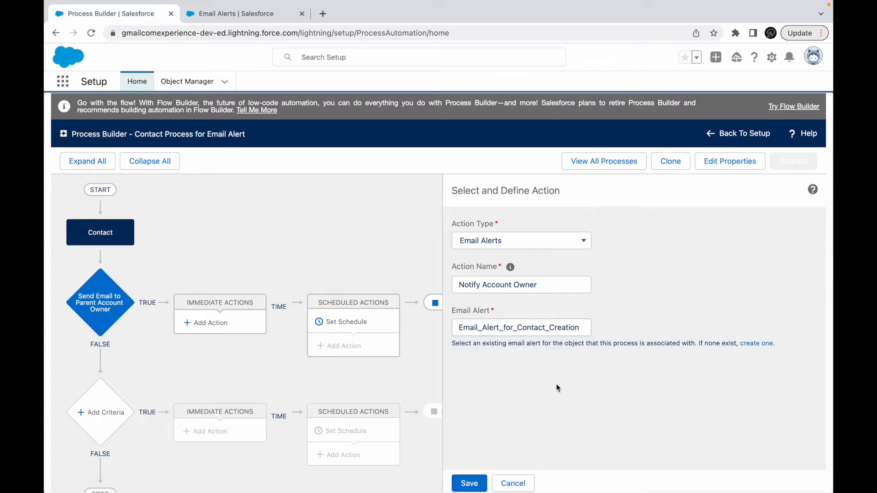
click(471, 483)
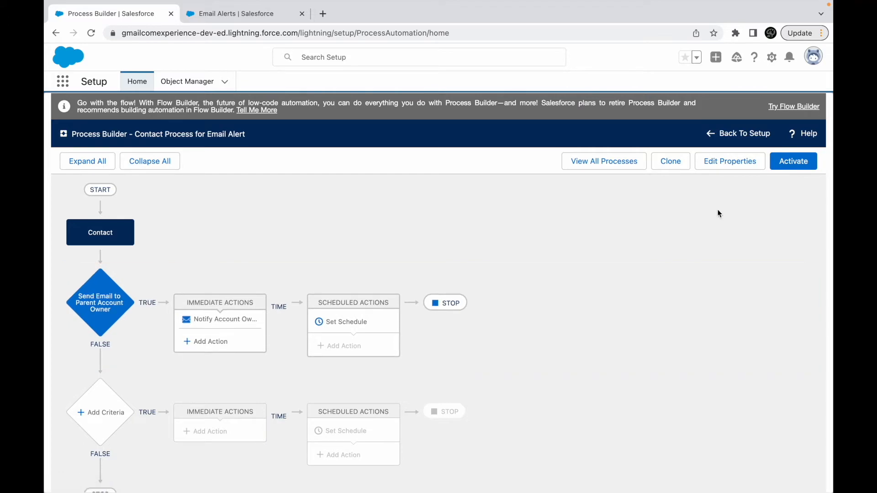
- Activate Contact Process for Email Alert and confirm the version activation
click(796, 164)
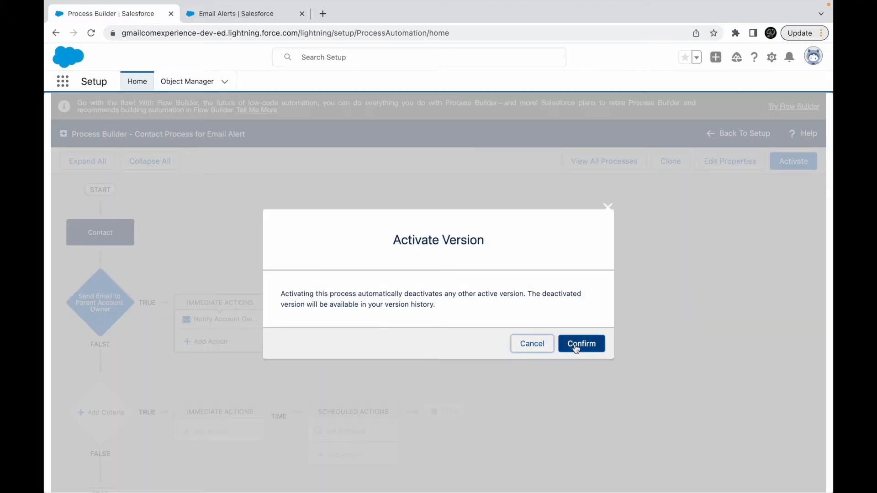
click(575, 348)
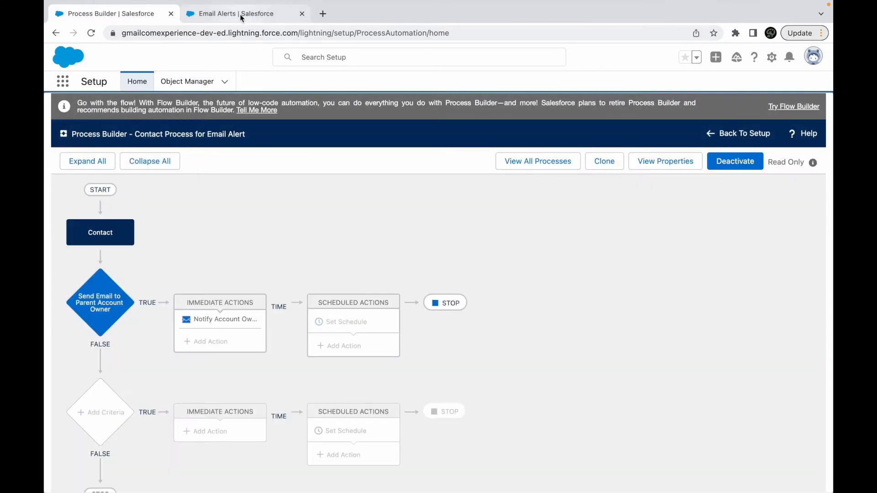
- Find Contacts through the App Launcher in the Email Alerts browser tab and open its list
click(242, 13)
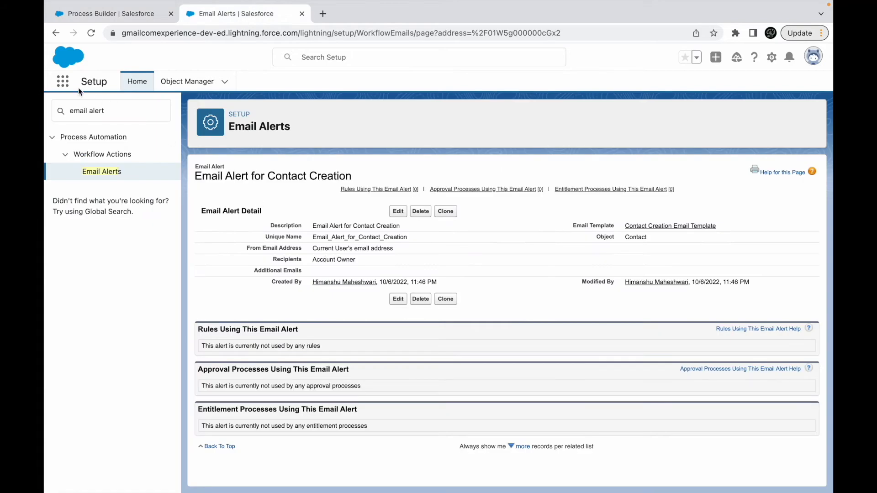
click(62, 82)
text(acco)
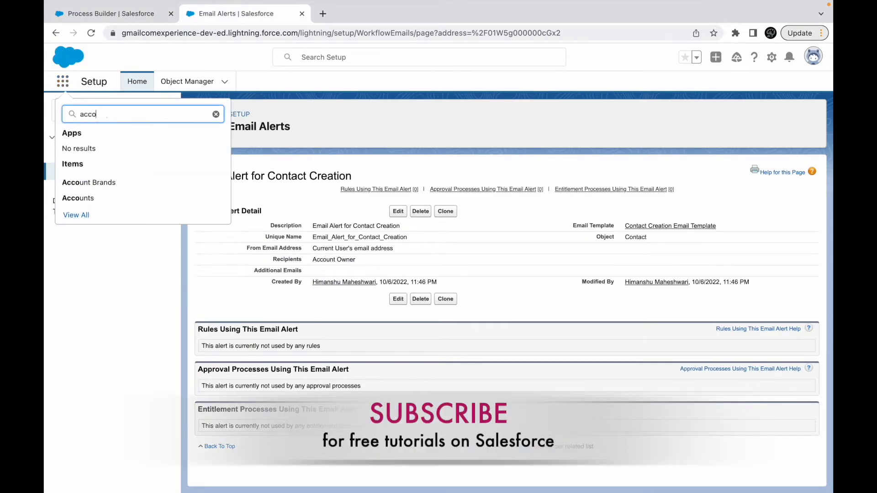
key(BackSpace)
key(BackSpace)
key(BackSpace)
key(BackSpace)
text(contact)
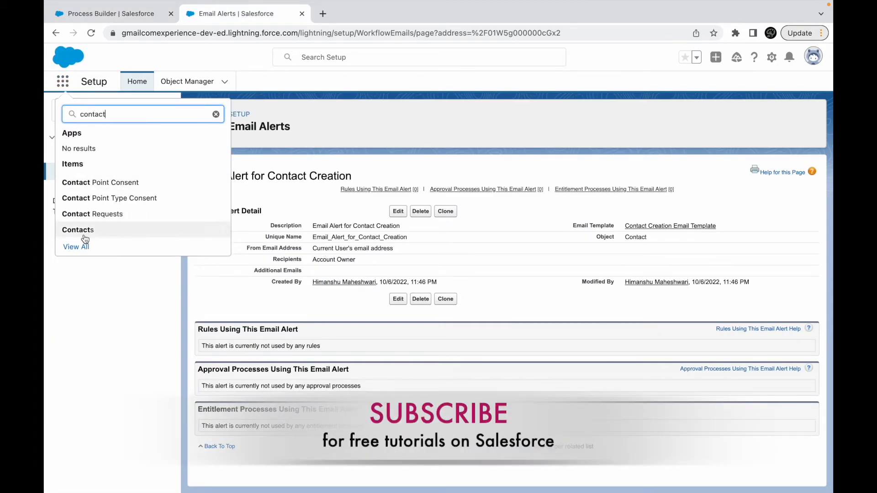
click(79, 229)
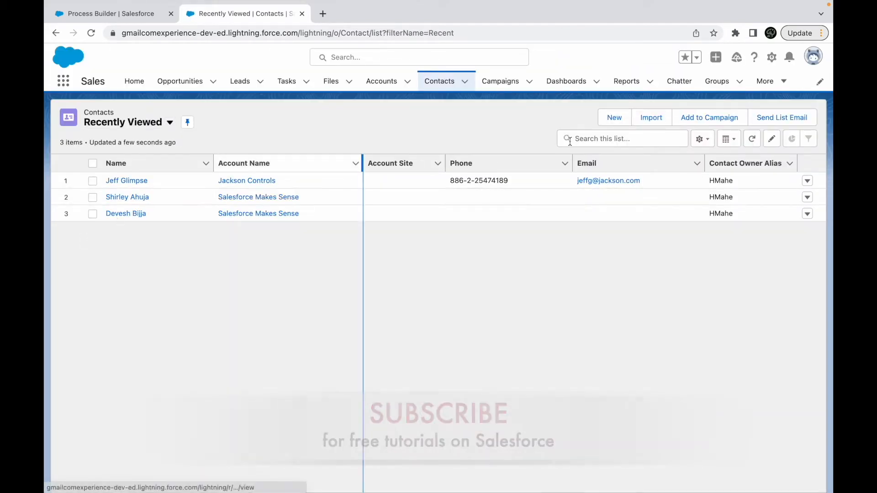
click(619, 120)
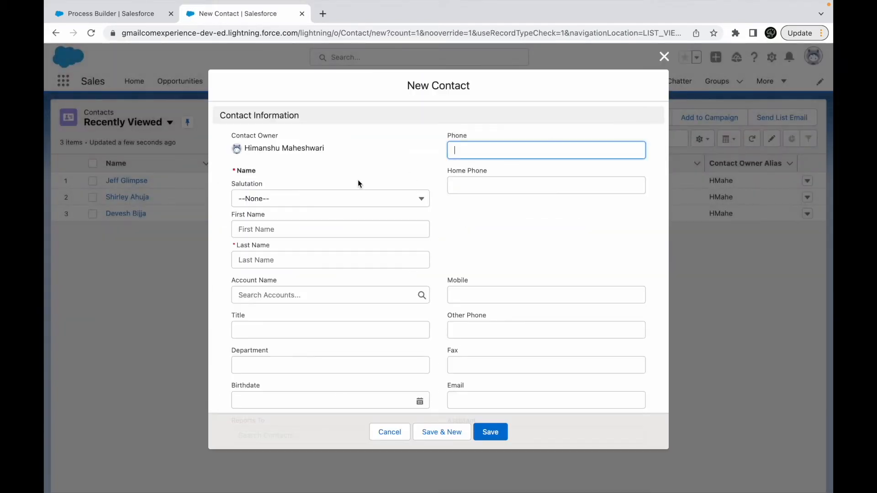
click(266, 293)
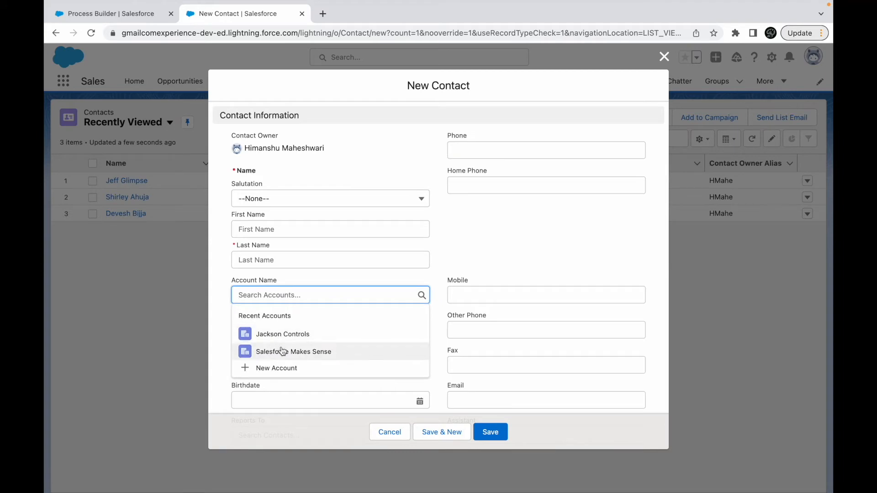
click(540, 227)
click(390, 432)
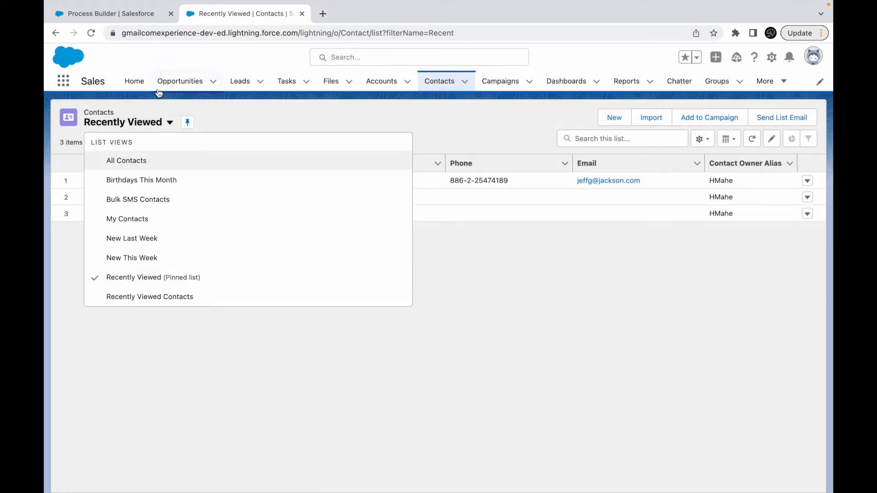
- Open the Salesforce Makes Sense account and view its owner's user profile to check the email address
click(374, 83)
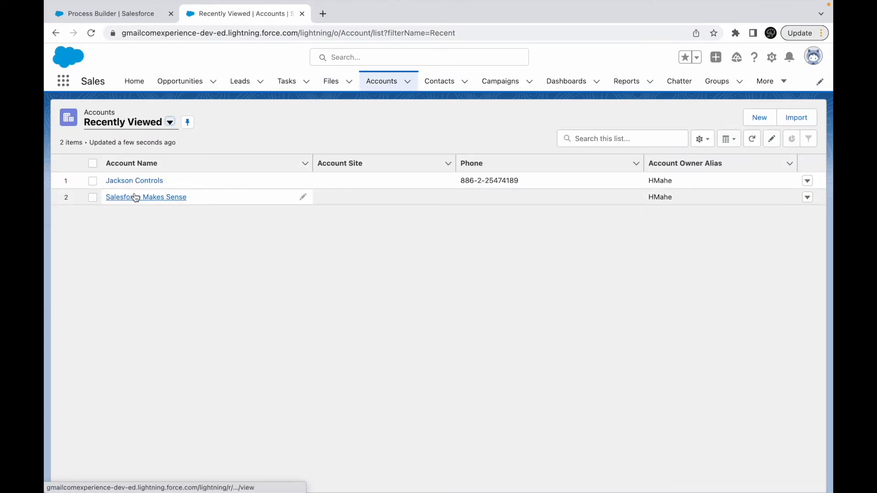
click(133, 198)
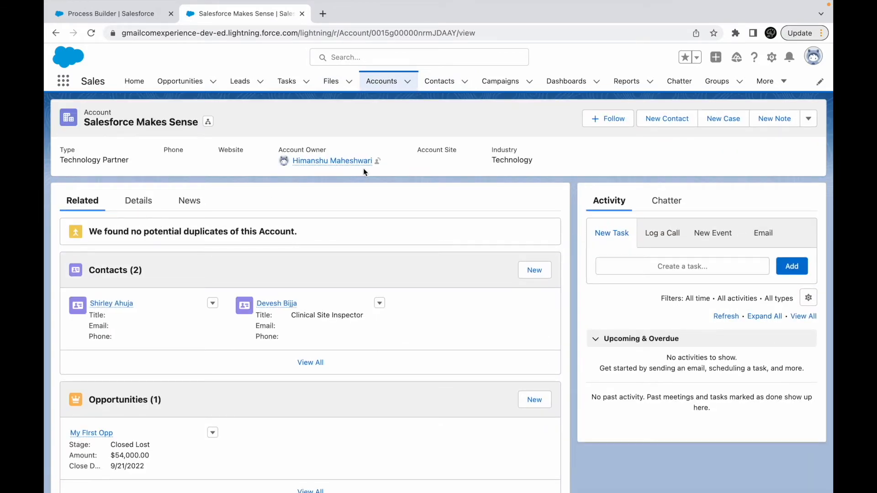
click(351, 162)
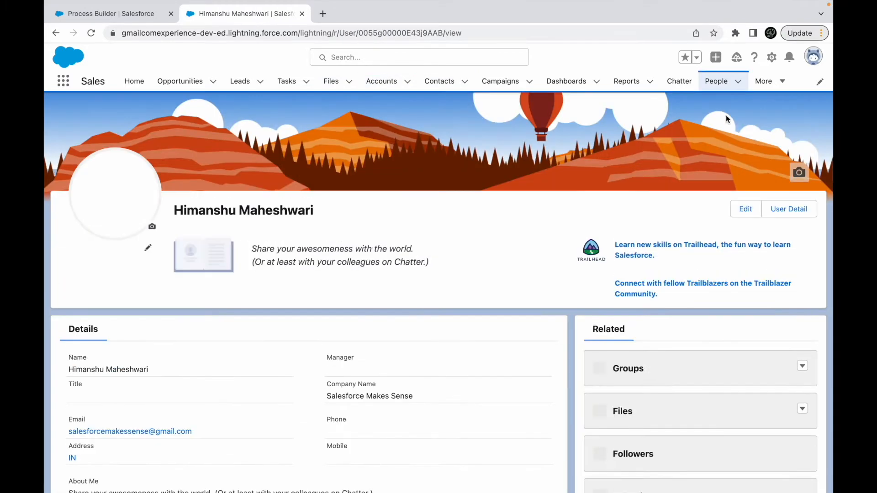
drag(201, 445, 64, 440)
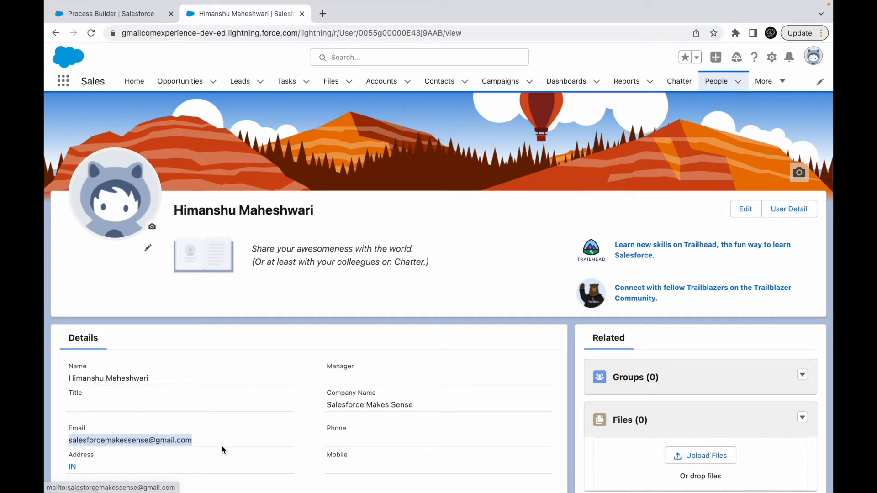
click(268, 445)
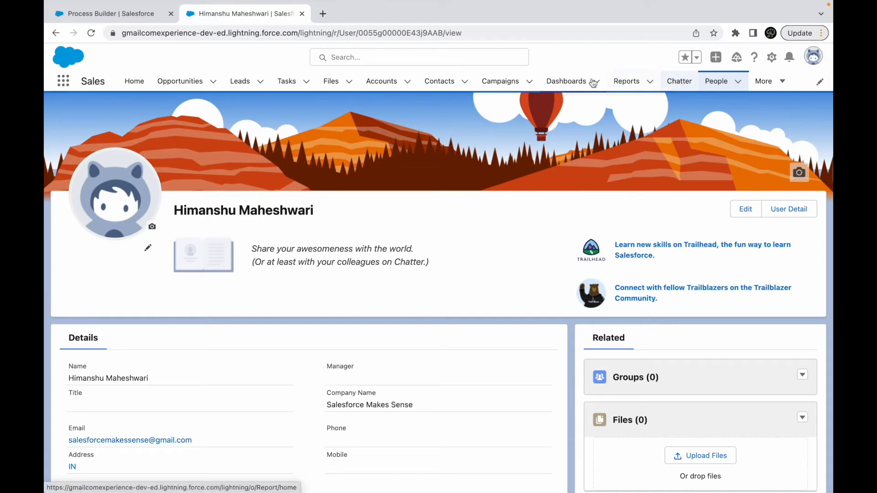
- Start a new contact with first name Test and last name Contact PB, linked to the Salesforce Makes Sense account
click(437, 81)
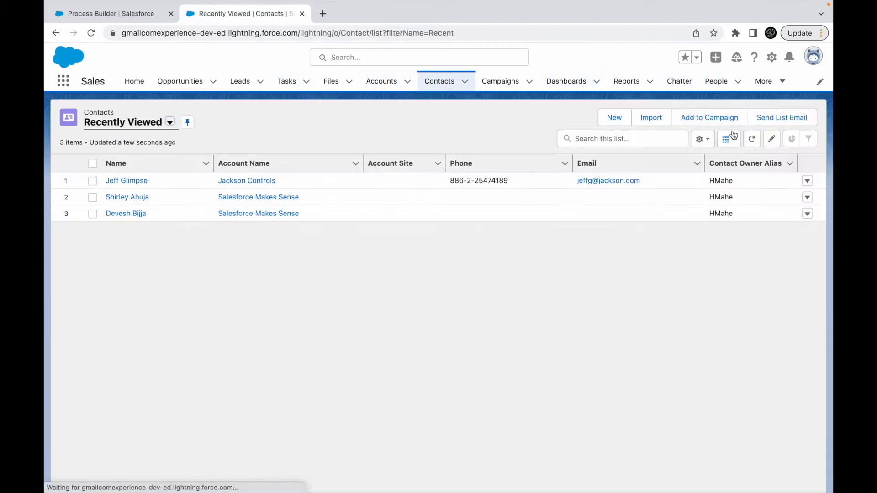
click(613, 118)
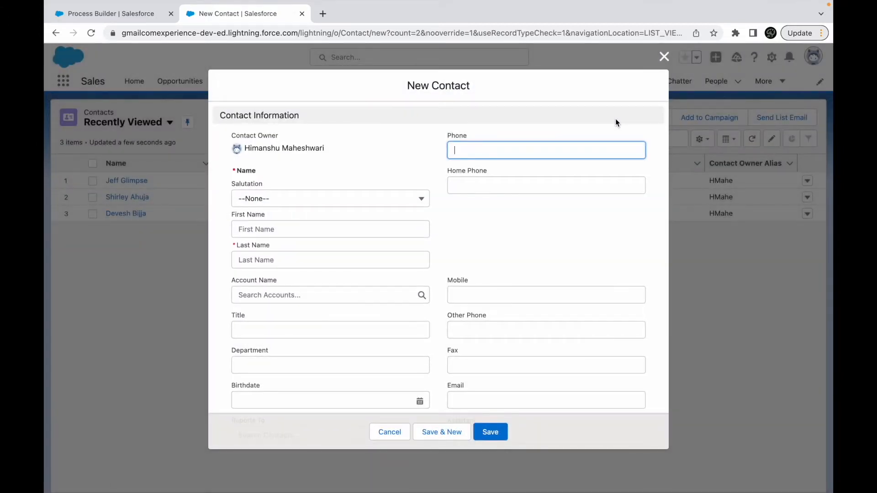
click(310, 229)
text(Test)
key(Tab)
text(Con)
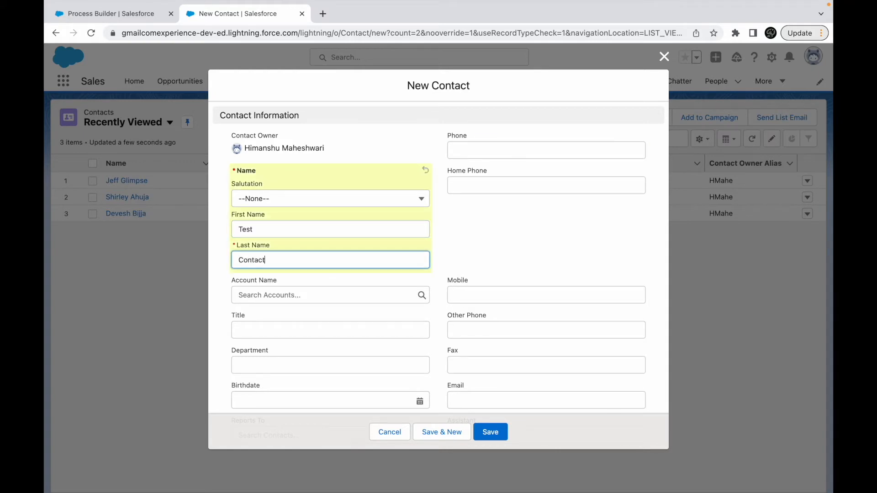
text(tact PB)
click(289, 295)
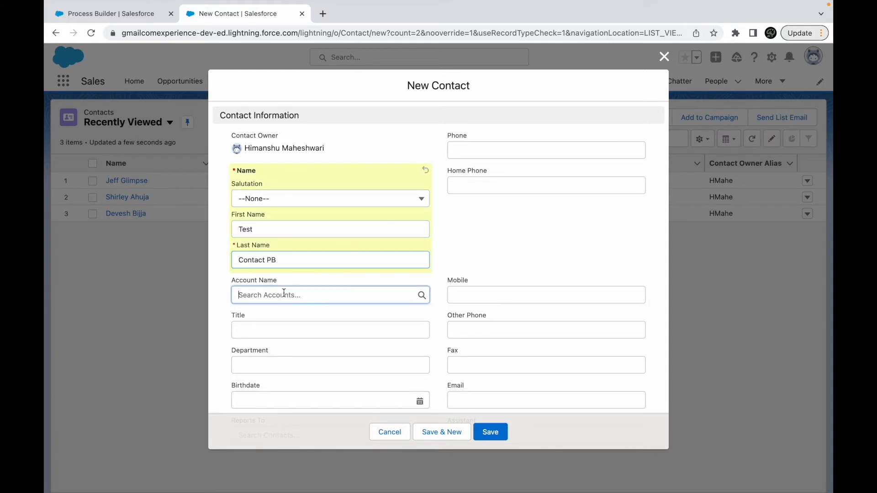
click(271, 332)
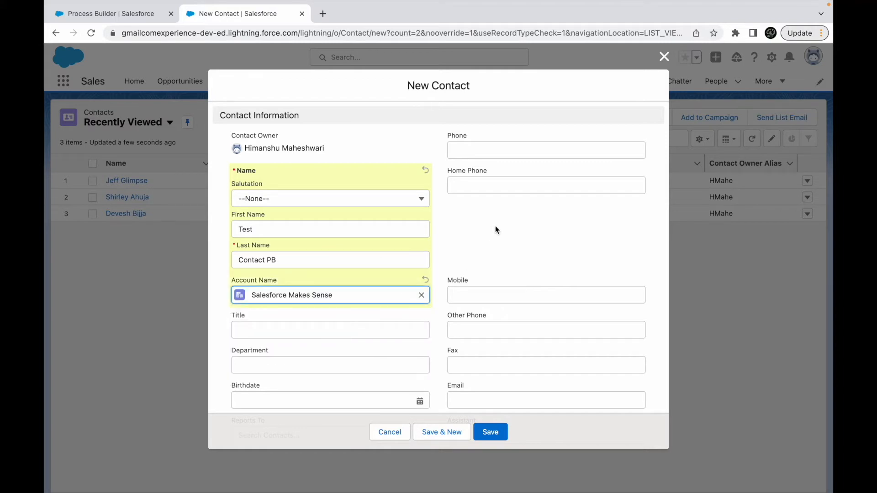
- Fill in the new contact's email and phone number, save the record, and dismiss the confirmation message
scroll(495, 227, down, 10)
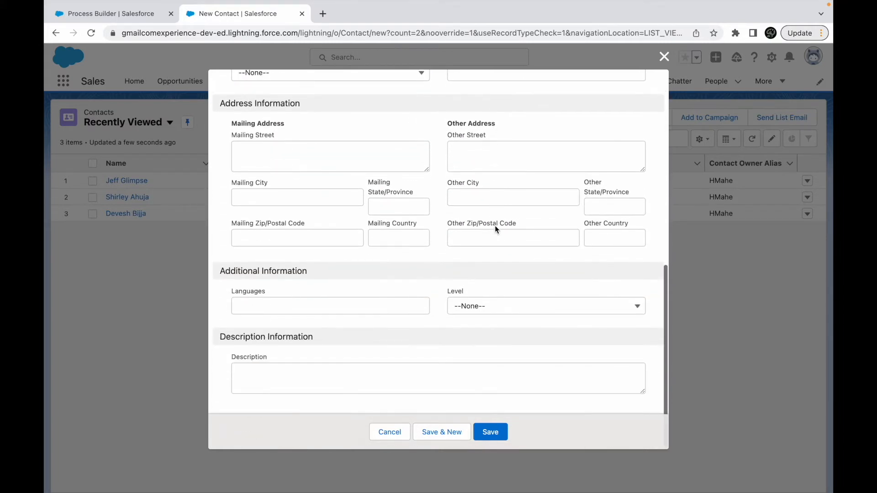
scroll(470, 338, up, 10)
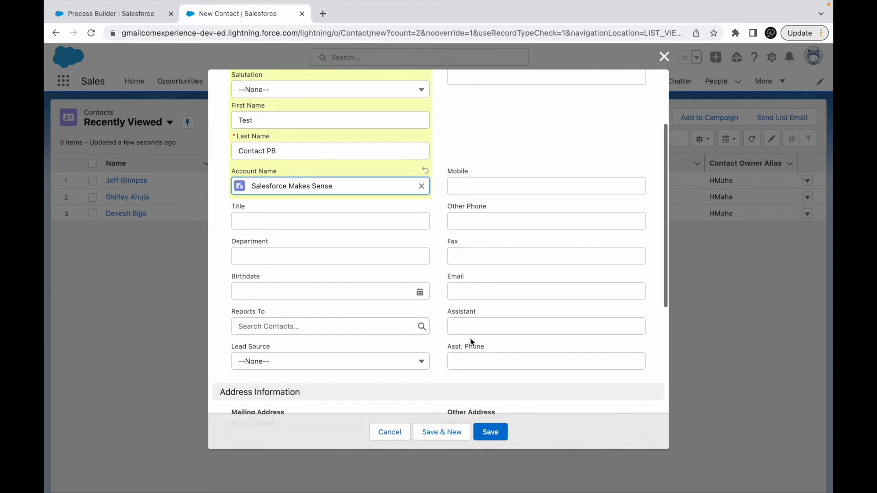
click(471, 299)
click(537, 324)
drag(600, 302, 434, 310)
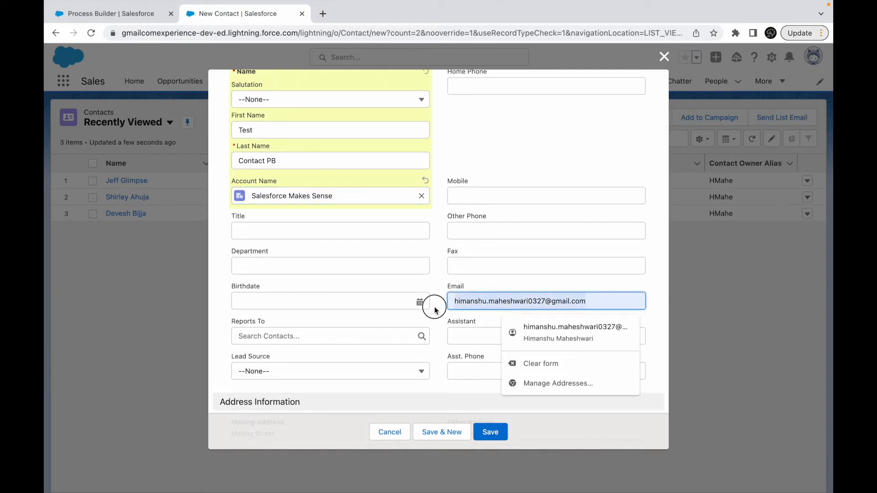
click(445, 286)
scroll(476, 258, up, 2)
drag(505, 145, 453, 144)
click(453, 237)
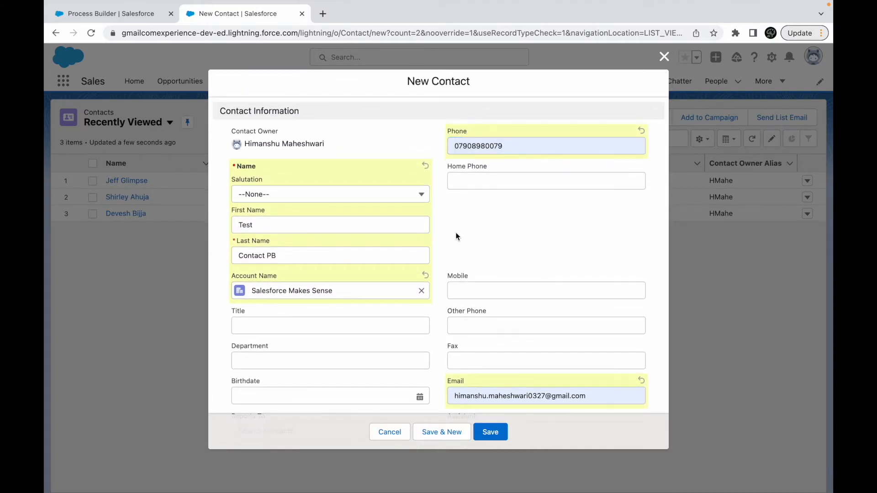
scroll(459, 313, down, 3)
click(487, 431)
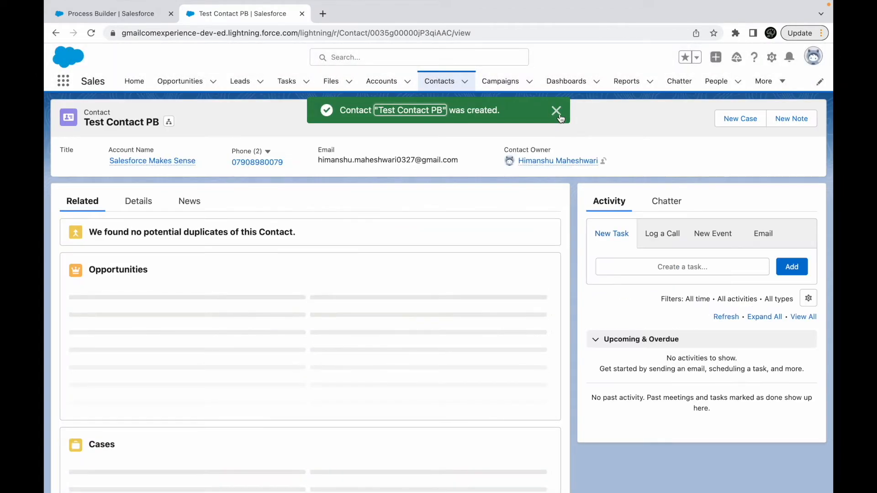
click(556, 113)
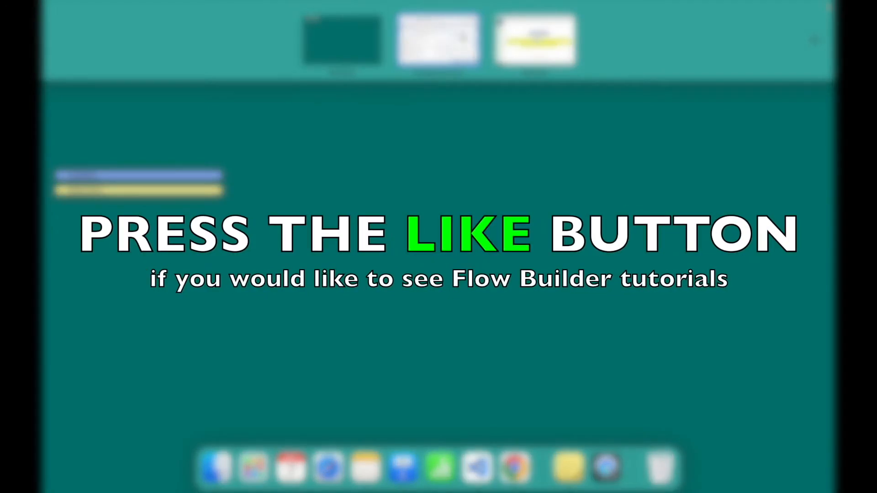
- Switch to Safari, open the new contact alert email in Gmail, and mark it as not suspicious
click(366, 255)
click(328, 467)
text(l)
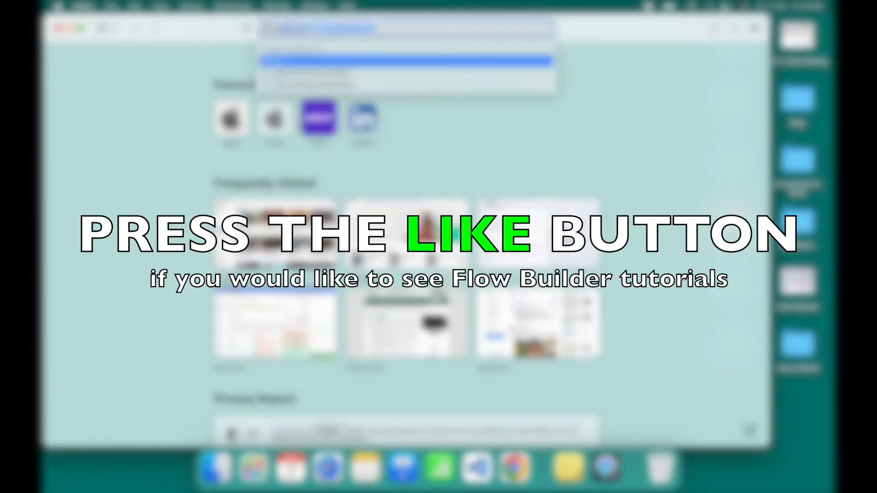
key(Return)
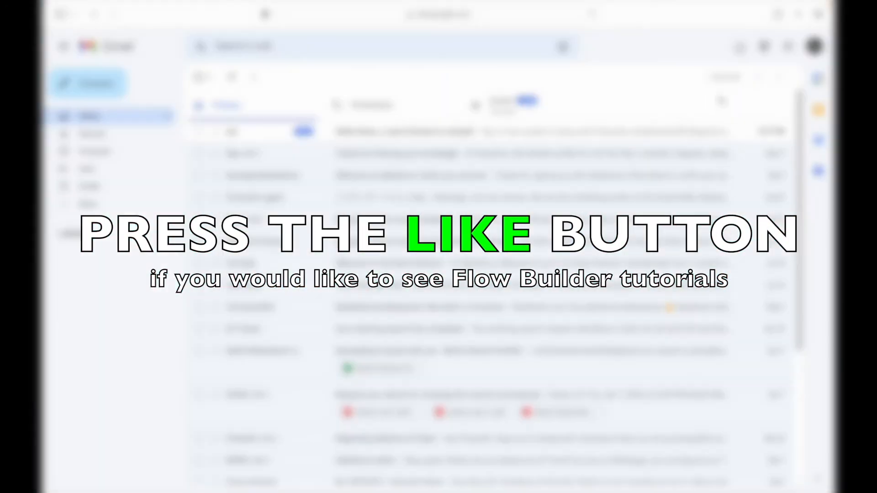
click(362, 131)
click(297, 235)
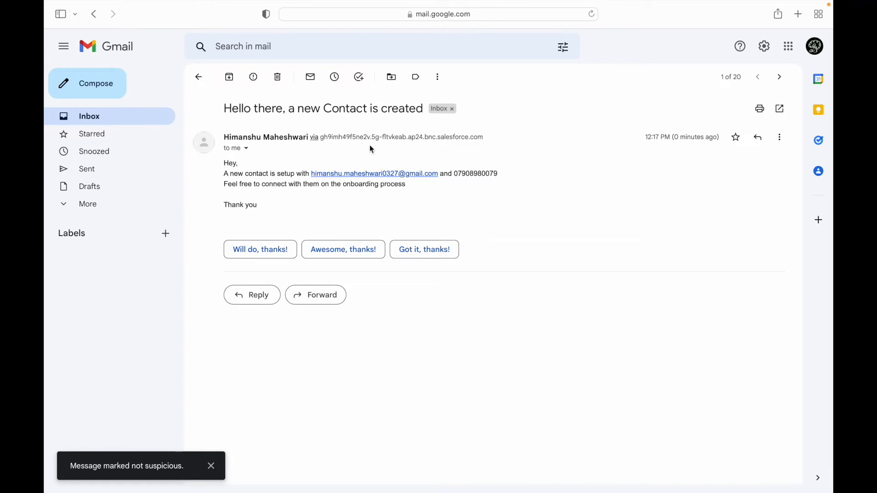
- Check the alert email's subject, the contact's email and phone details, and the onboarding sentence
drag(221, 111, 425, 107)
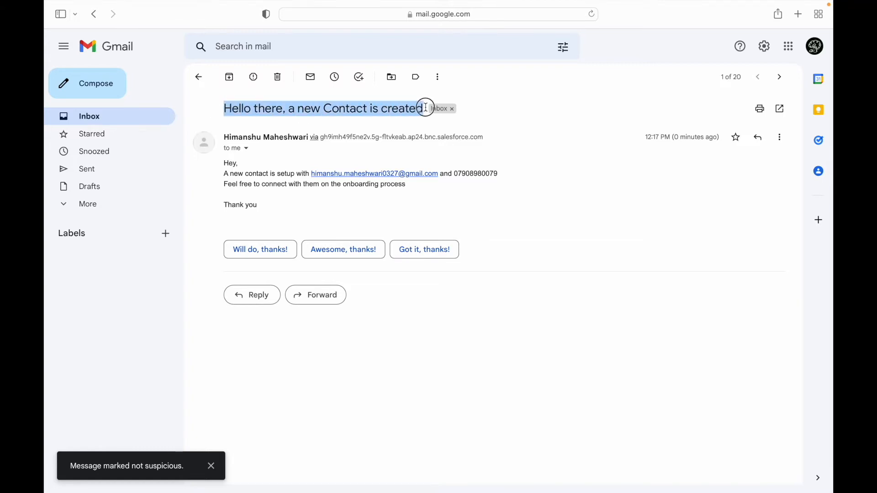
drag(251, 174, 287, 174)
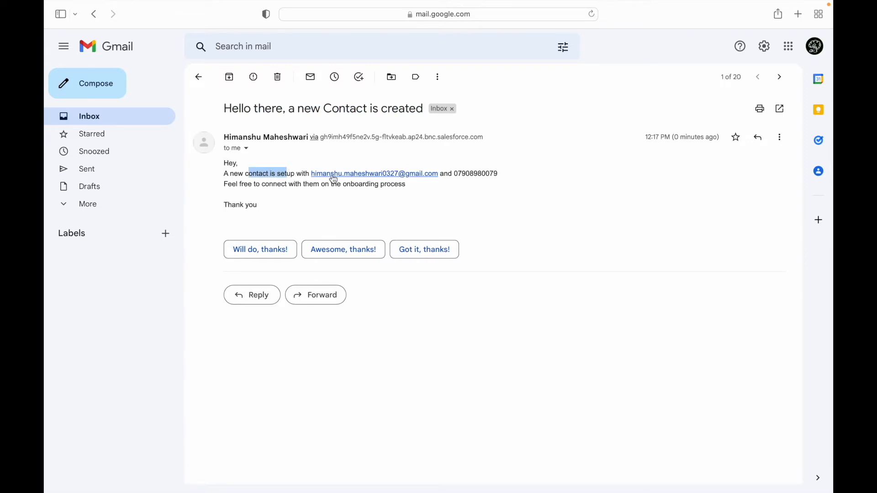
drag(461, 173, 494, 174)
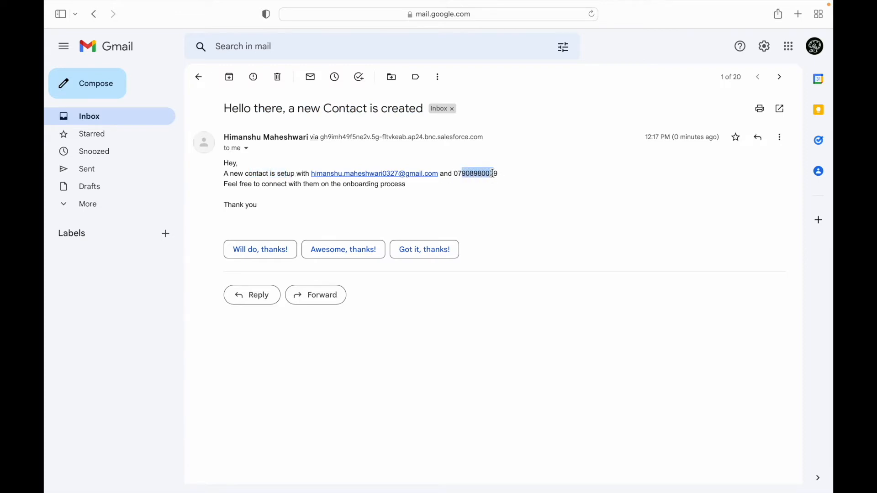
drag(242, 184, 349, 184)
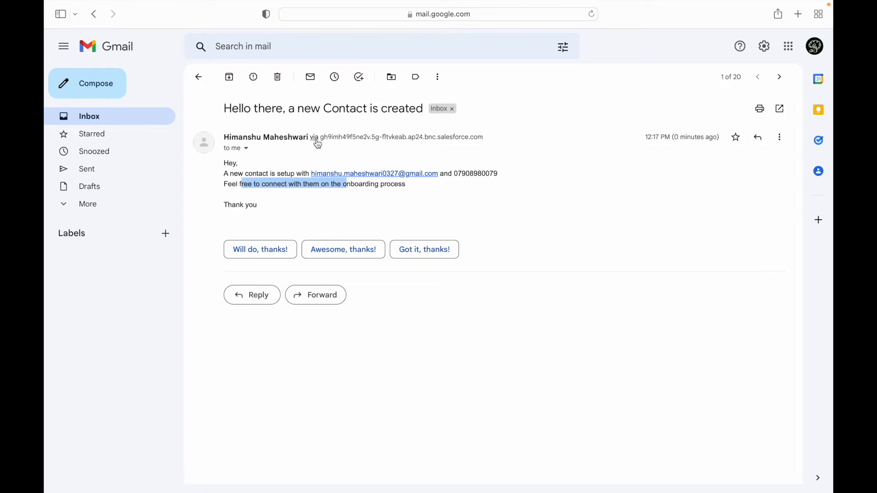
click(267, 200)
- Switch back to Chrome and bring up the Process Builder browser tab
key(ctrl+Up)
click(506, 47)
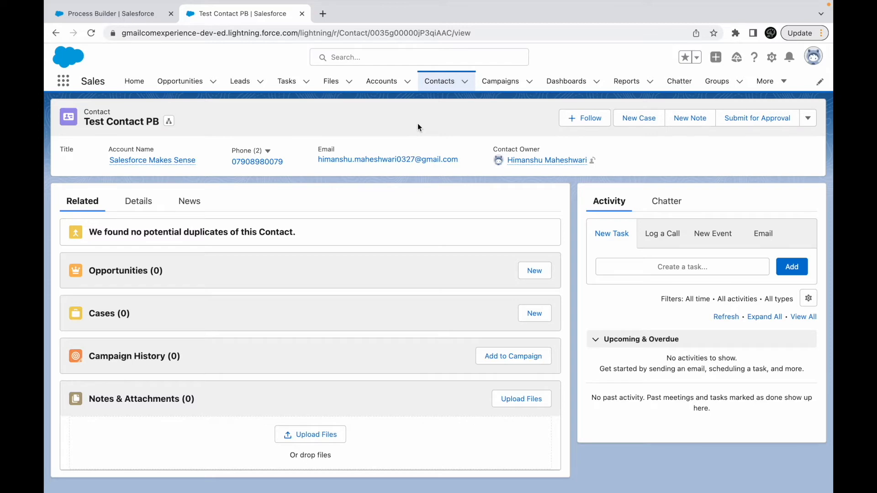
click(108, 18)
- Switch to Keynote and read the Send Custom Notification use case on slide 17, focusing on the account creation trigger
key(ctrl+Up)
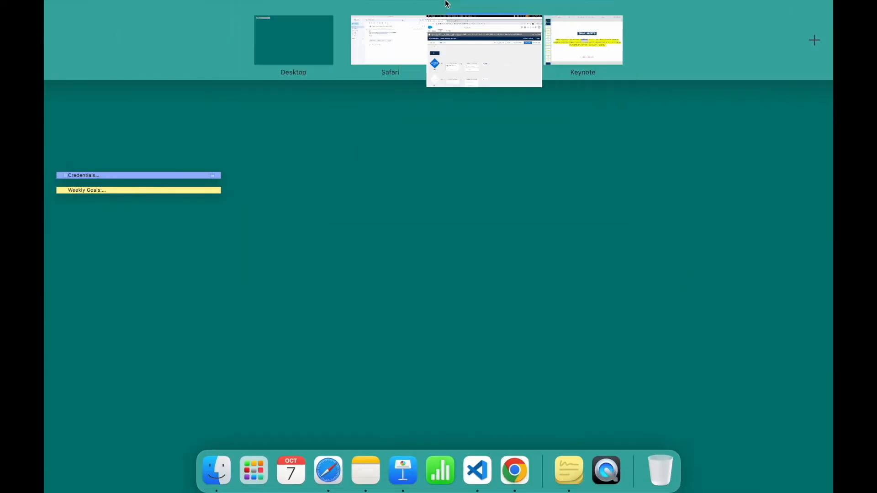
click(579, 39)
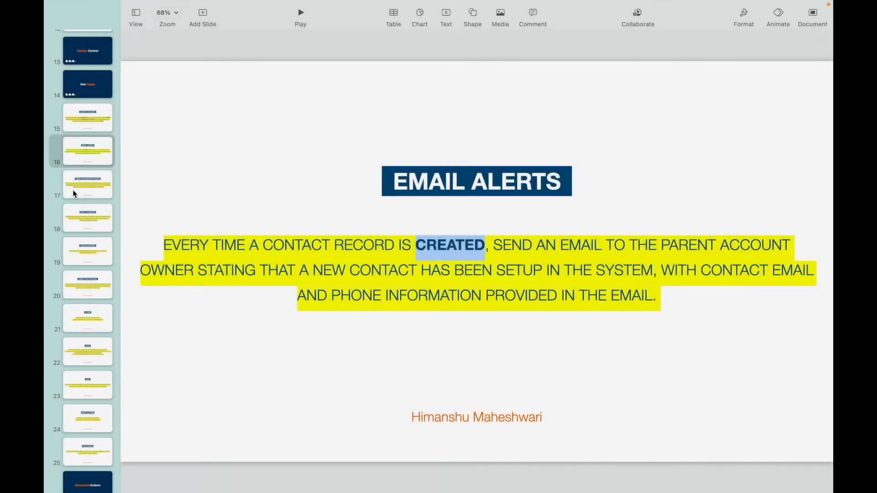
click(73, 190)
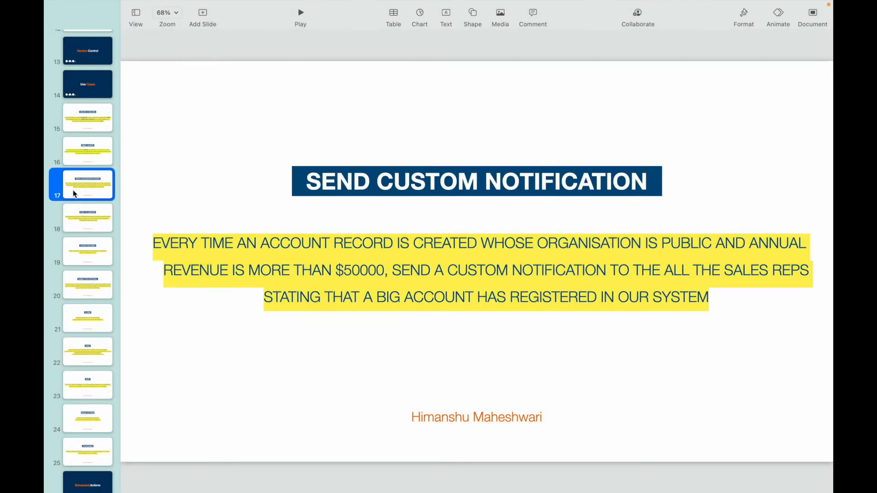
double_click(292, 253)
click(385, 243)
double_click(439, 245)
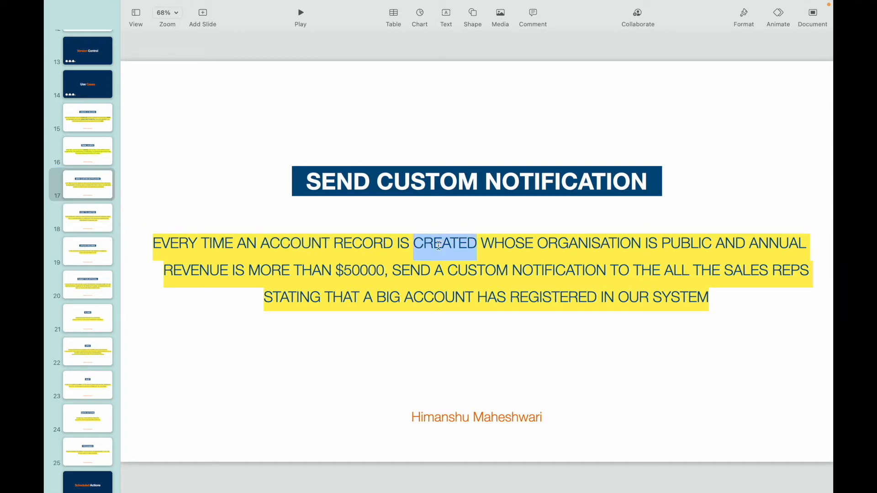
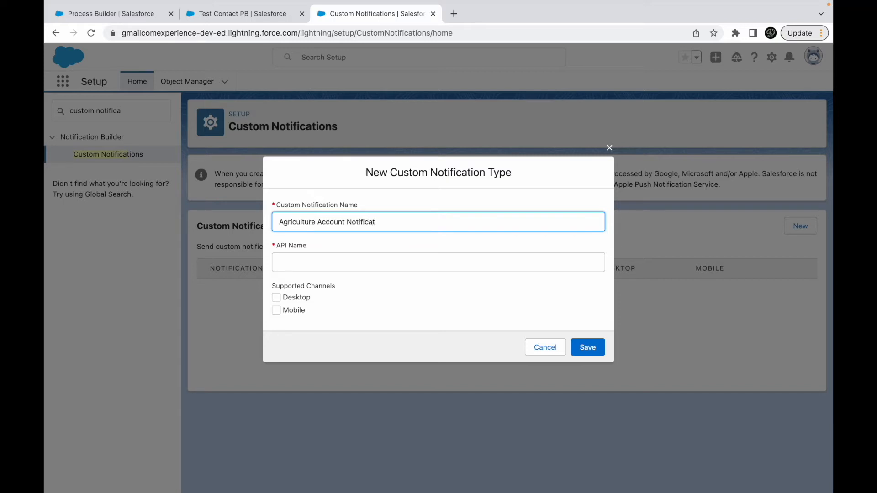
- Save the Agriculture Account Notification type with API name Agriculture_Account_Notification and both Desktop and Mobile as supported channels
key(Tab)
click(357, 286)
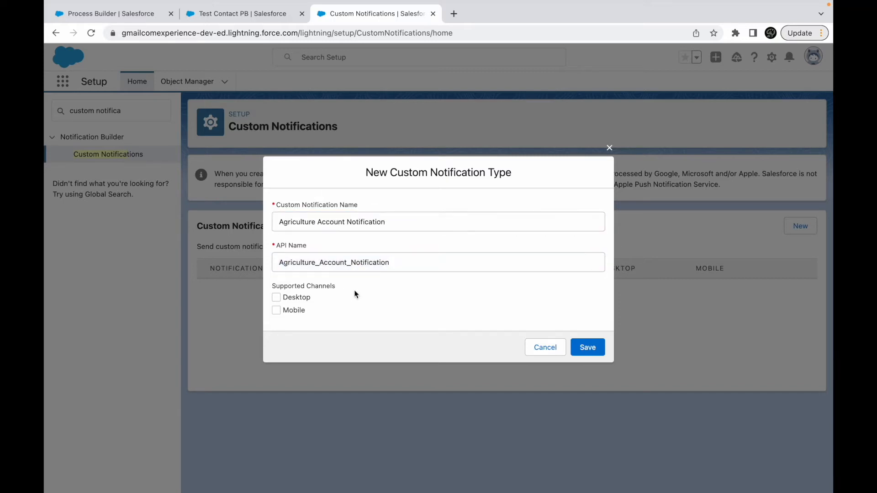
click(276, 298)
click(276, 310)
click(601, 349)
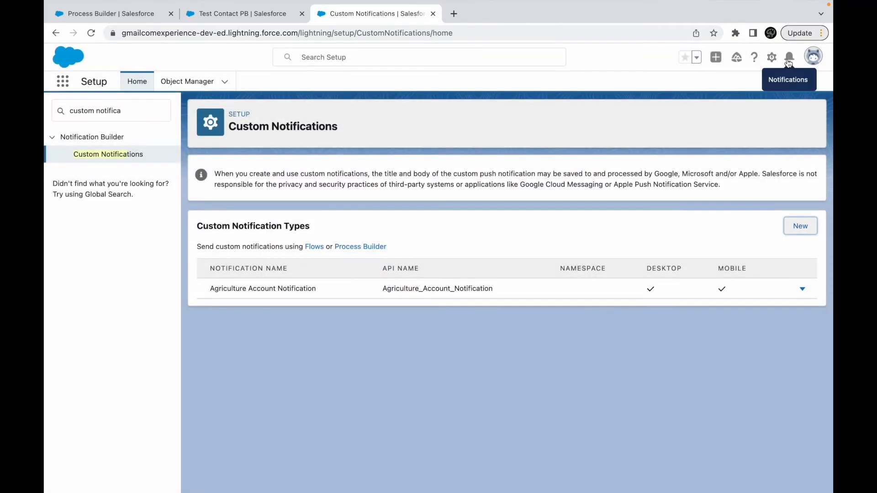
- Check the notifications area and open Process Builder from the Custom Notifications page
click(789, 61)
click(813, 84)
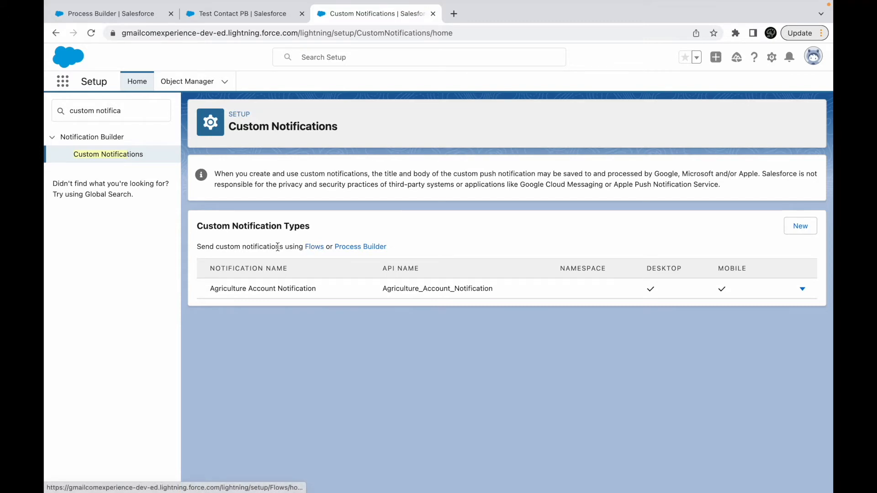
drag(216, 247, 283, 244)
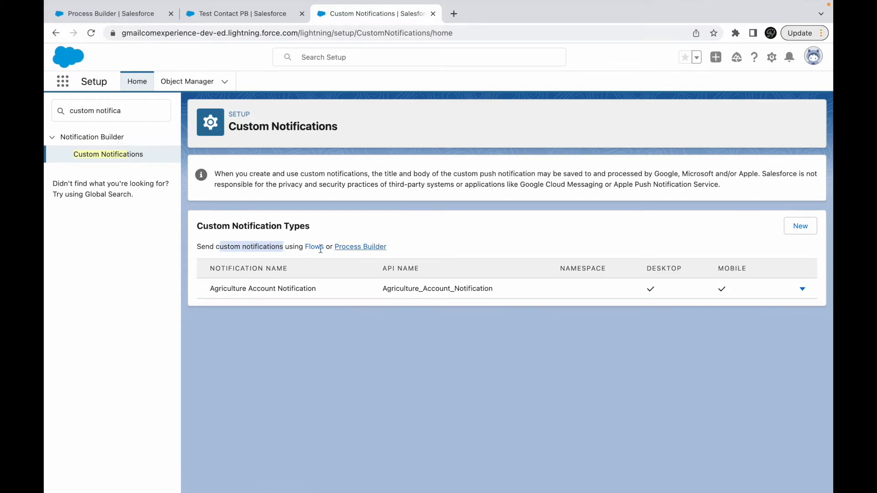
click(351, 247)
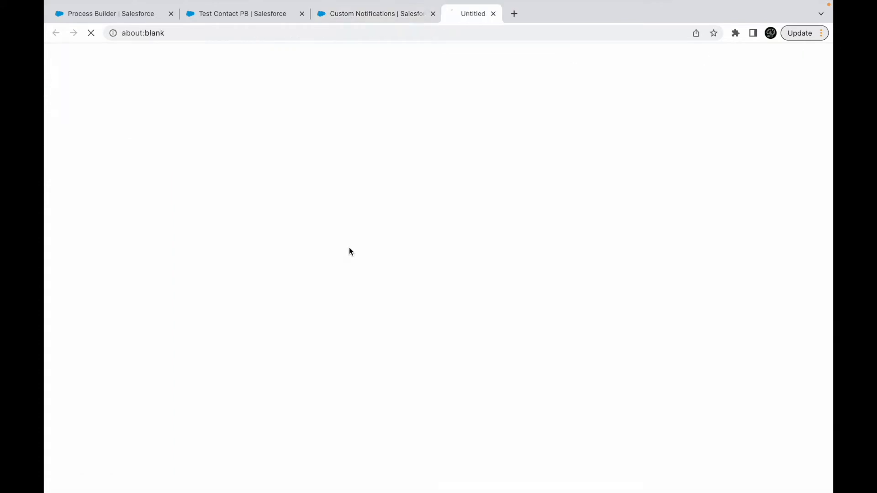
- Switch to Keynote to reread the Send Custom Notification use case on slide 17, and return to Chrome
key(ctrl+Up)
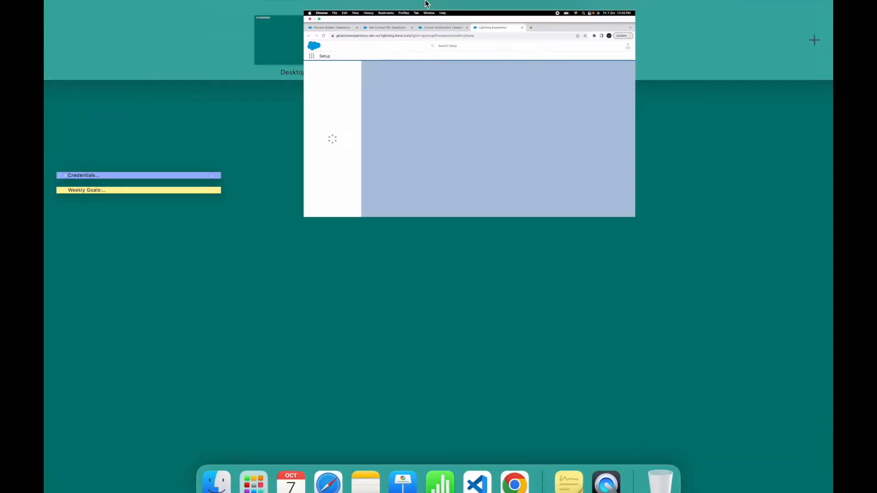
click(557, 42)
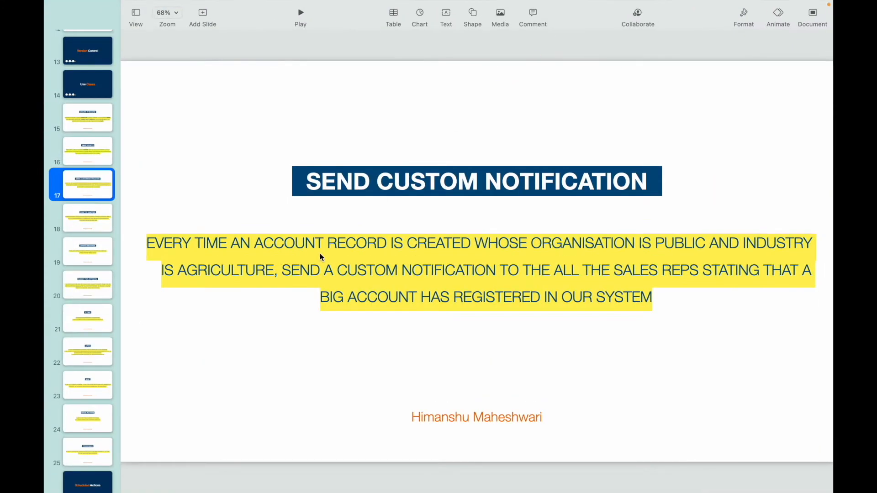
key(ctrl+Up)
click(477, 42)
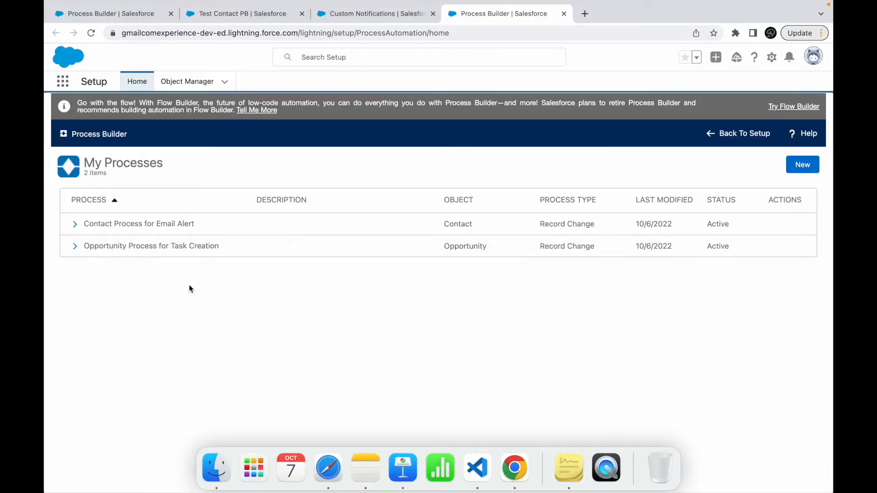
- Create a process named Notify Sales Reps for Account Agriculture that starts when a record changes
click(800, 163)
click(528, 343)
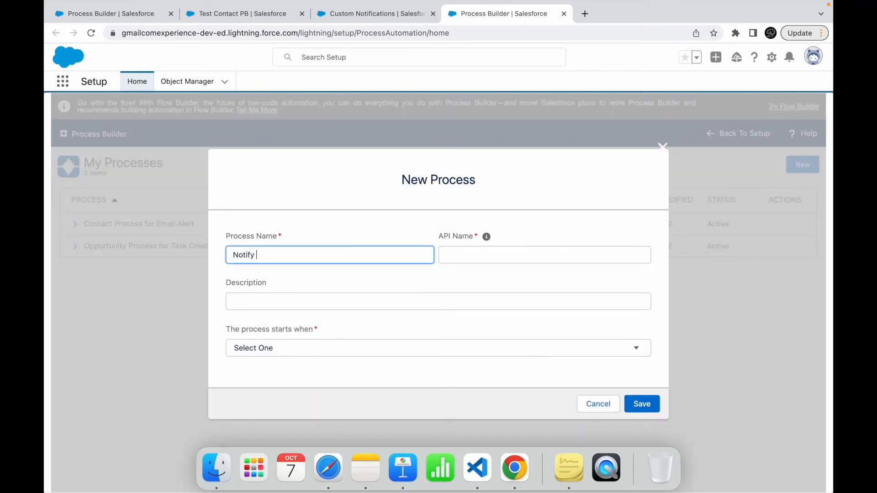
text(Notify Sales Reps for Account Agricu)
text(lture)
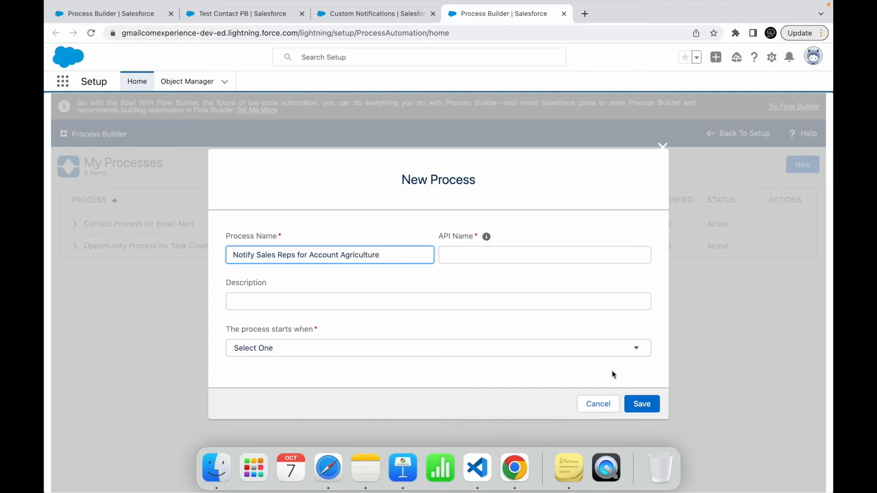
click(507, 299)
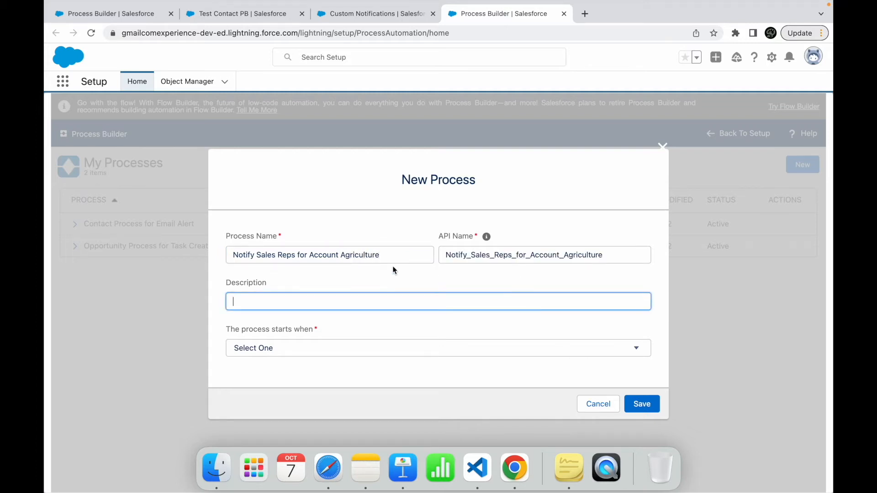
click(350, 347)
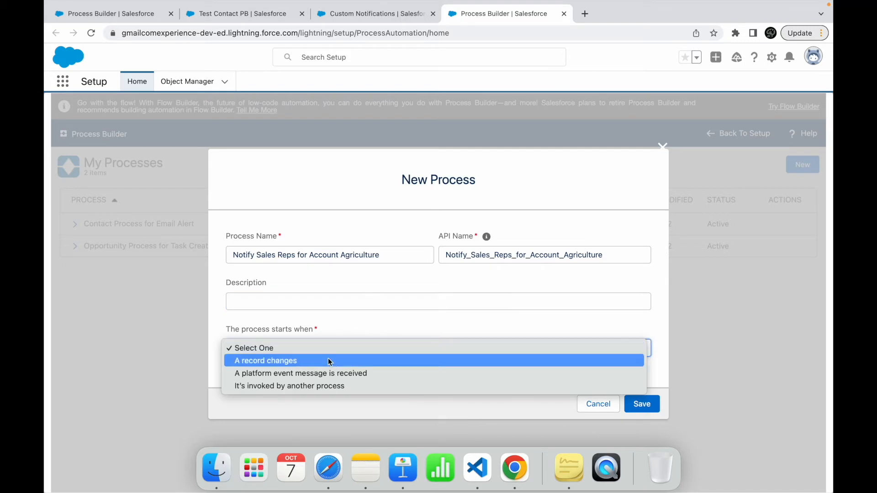
key(Return)
click(638, 401)
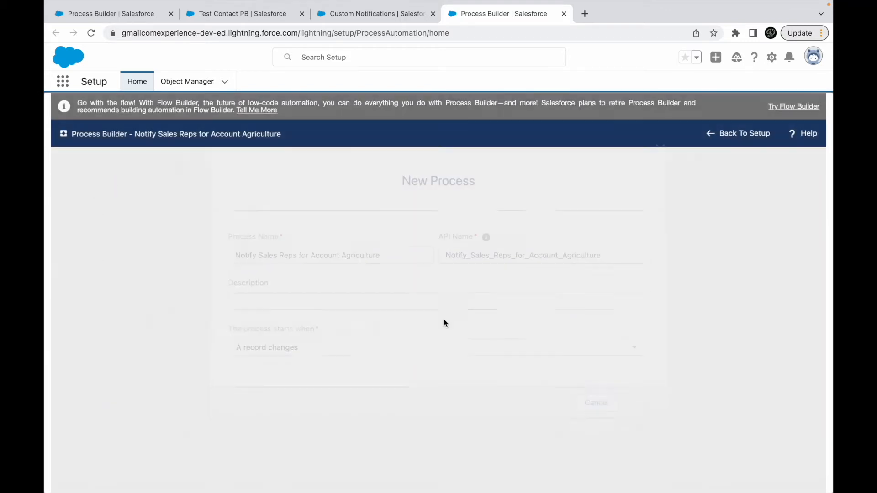
- Set the process object to Account, starting only when a record is created, and save it
click(80, 233)
click(493, 242)
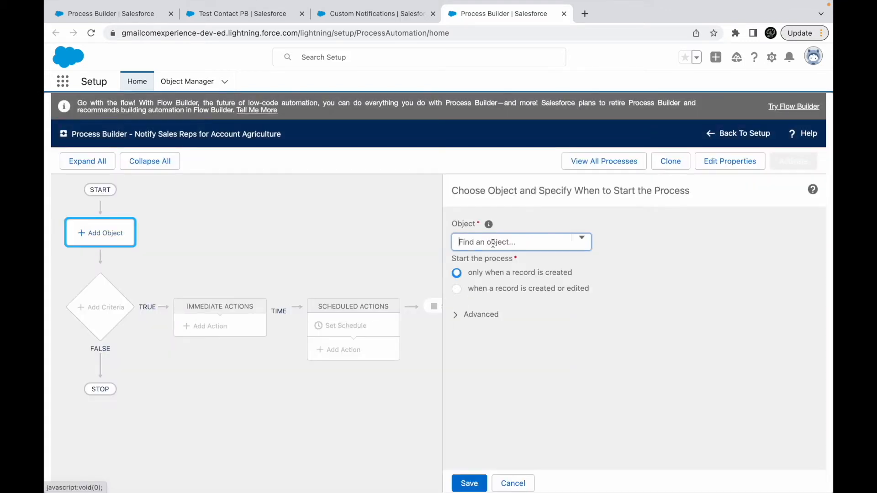
click(492, 252)
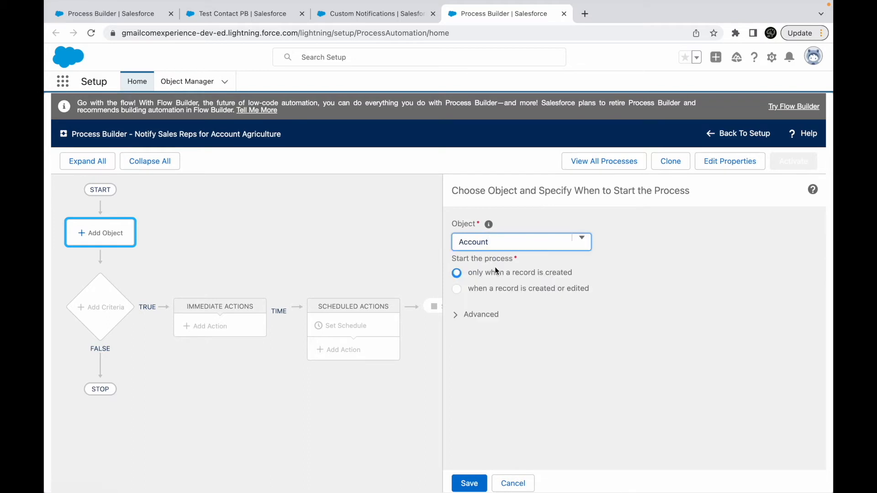
click(471, 483)
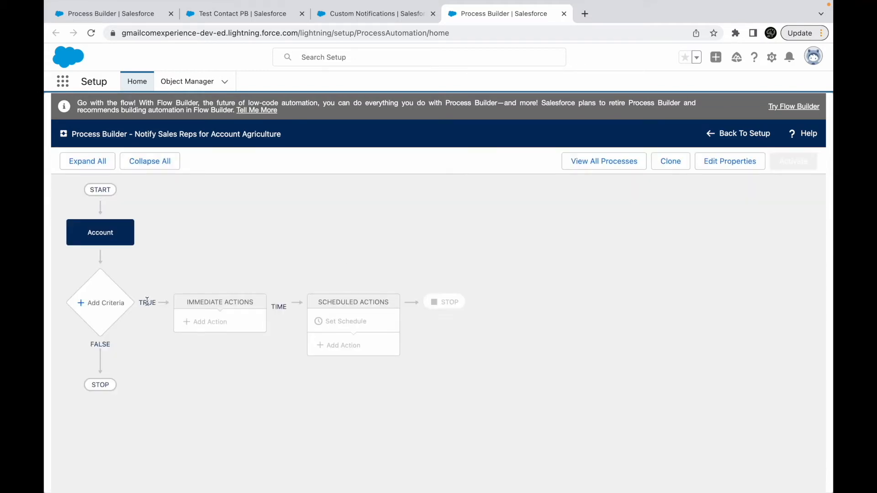
- Add a criteria node named "Is Account Agriculture & Public?" that executes actions when conditions are met
click(111, 305)
click(432, 242)
text(Is Accou)
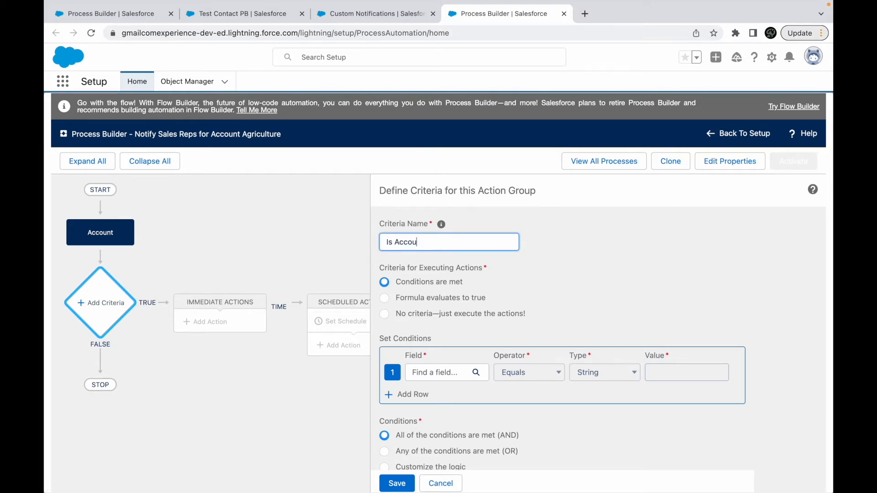
text(nt Agriculture & Public?)
click(567, 290)
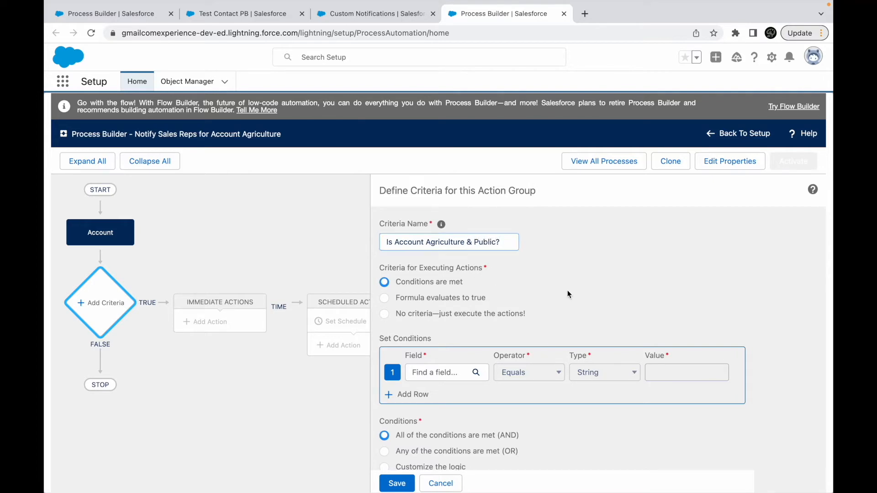
- Switch to Keynote to check the use case's organisation and public requirement, and return to Process Builder in Chrome
key(ctrl+Right)
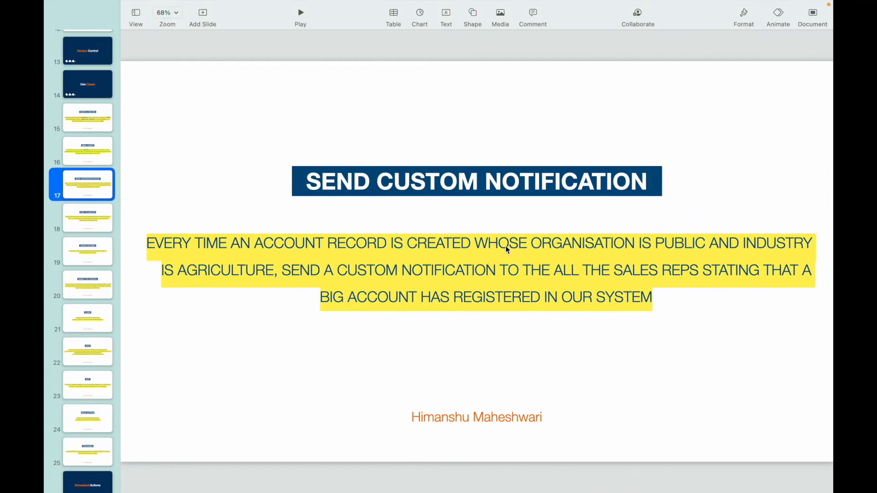
double_click(575, 244)
double_click(668, 246)
key(ctrl+Left)
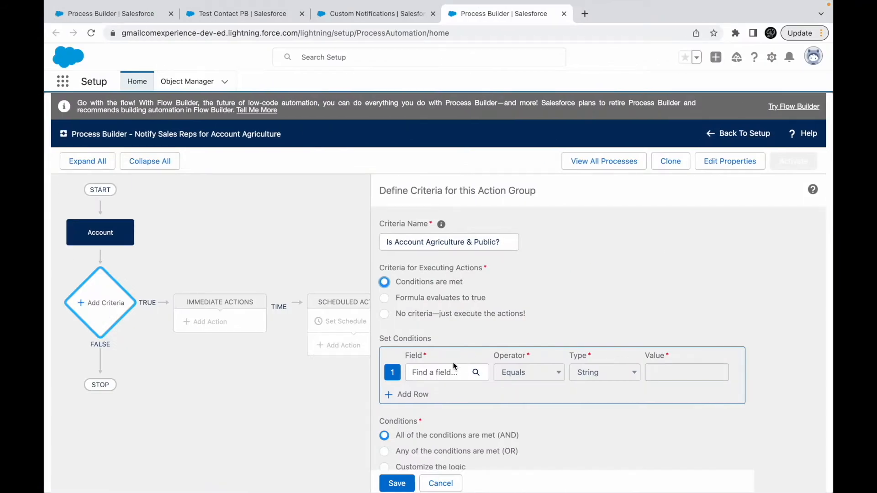
- Open the field selection for the first condition and search the Account fields for an organisation field
click(446, 368)
text(orga)
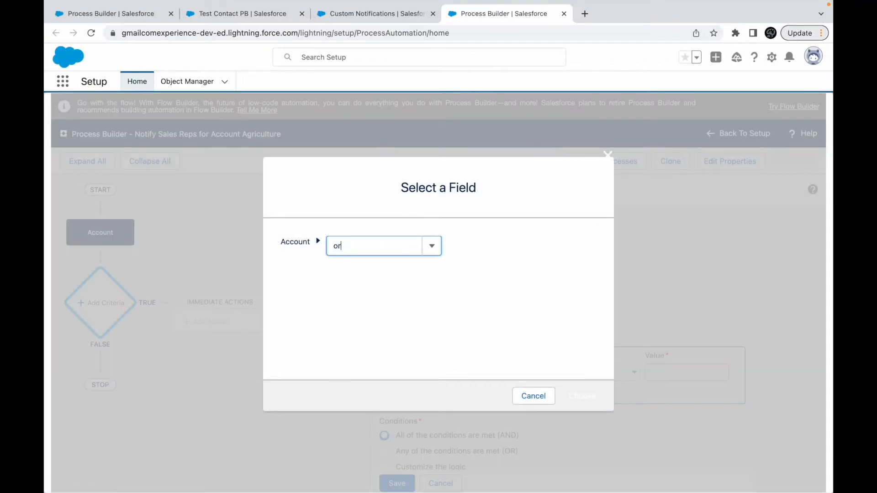
key(BackSpace)
key(BackSpace)
key(BackSpace)
key(BackSpace)
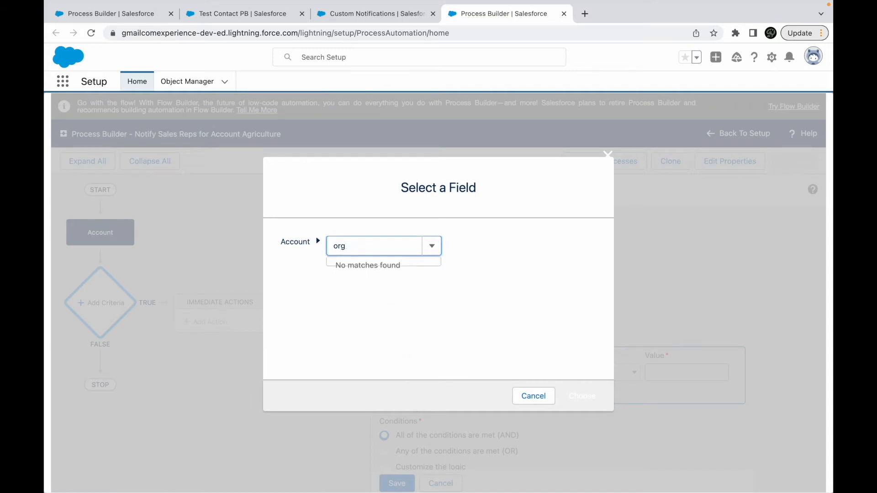
- Set the first condition to Account Industry equals Agriculture
text(indus)
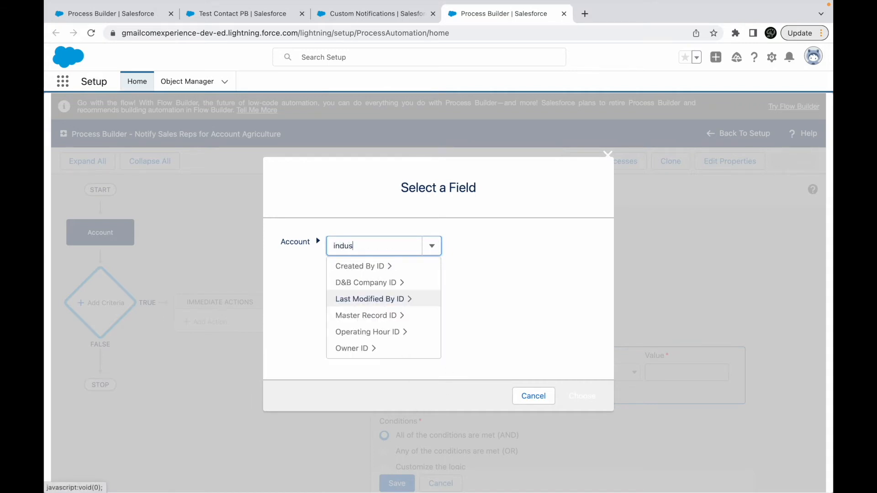
text(tr)
click(371, 266)
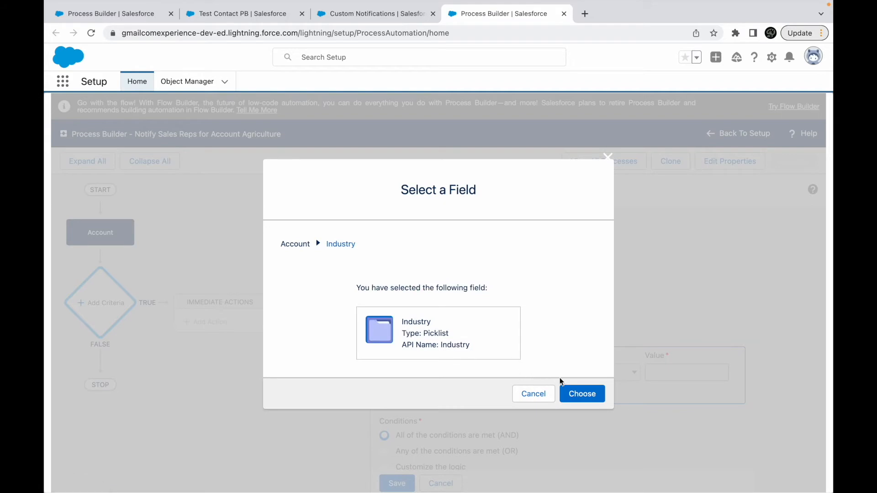
click(581, 392)
click(676, 373)
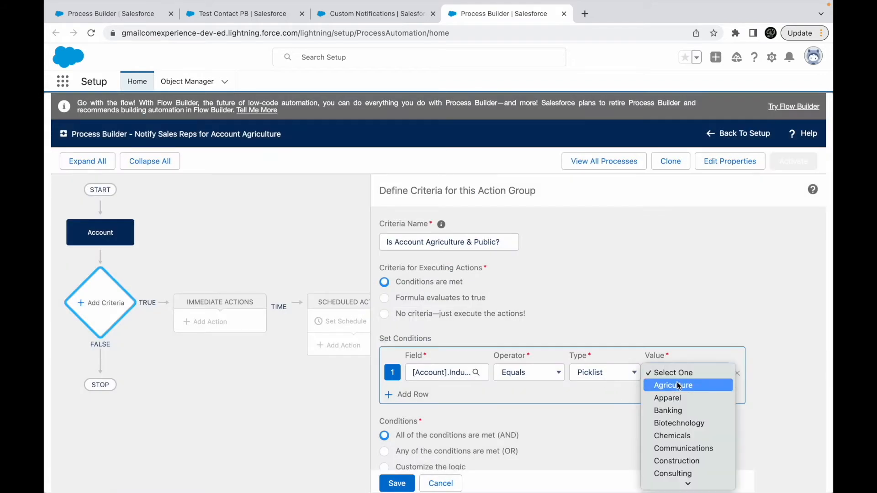
click(678, 386)
- Add a second condition row and choose the Account's Annual Revenue as its field
click(404, 394)
click(434, 394)
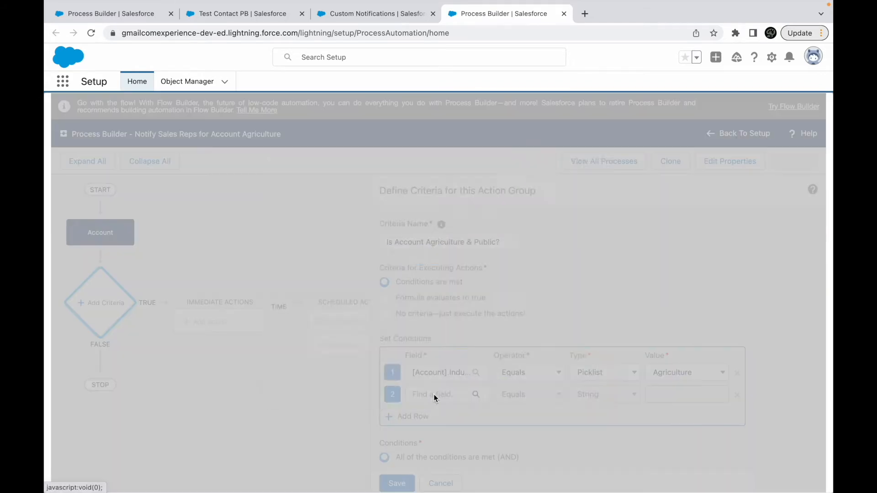
click(364, 245)
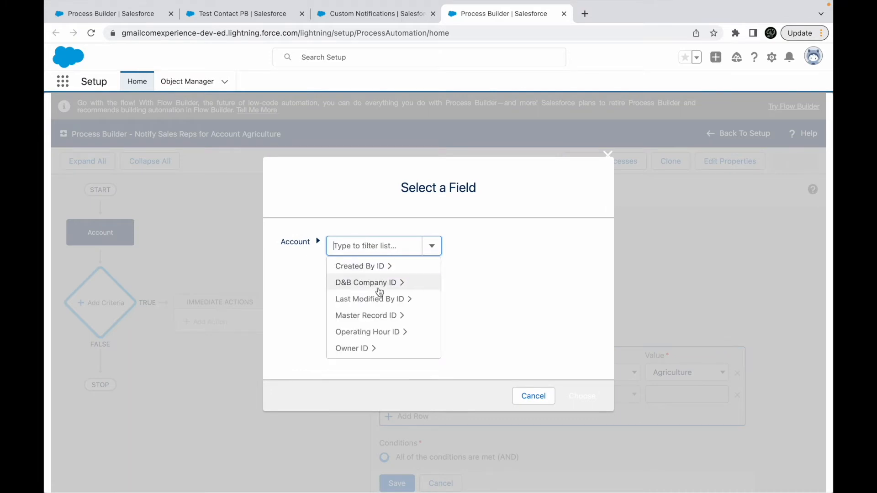
scroll(380, 293, down, 1)
scroll(379, 293, down, 5)
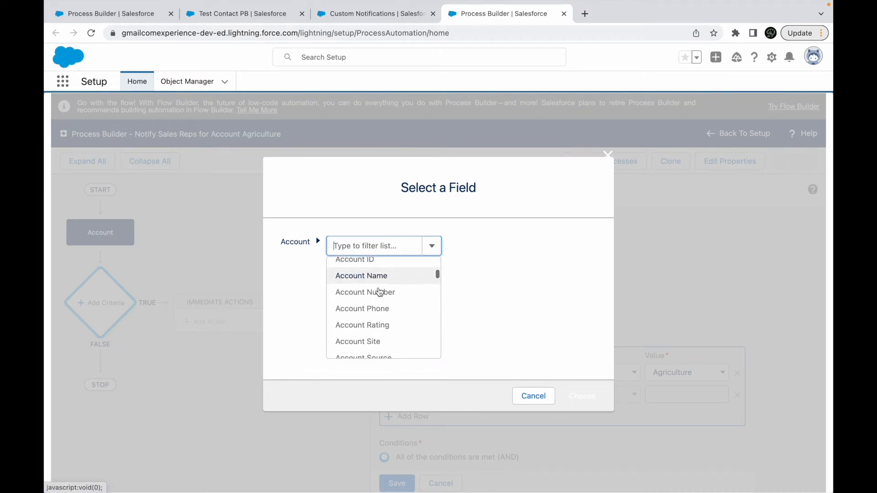
scroll(380, 293, down, 3)
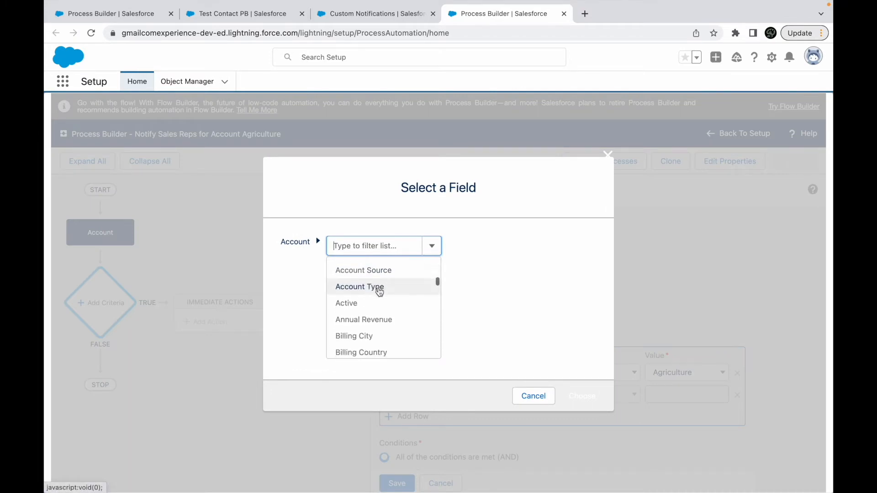
scroll(379, 292, up, 1)
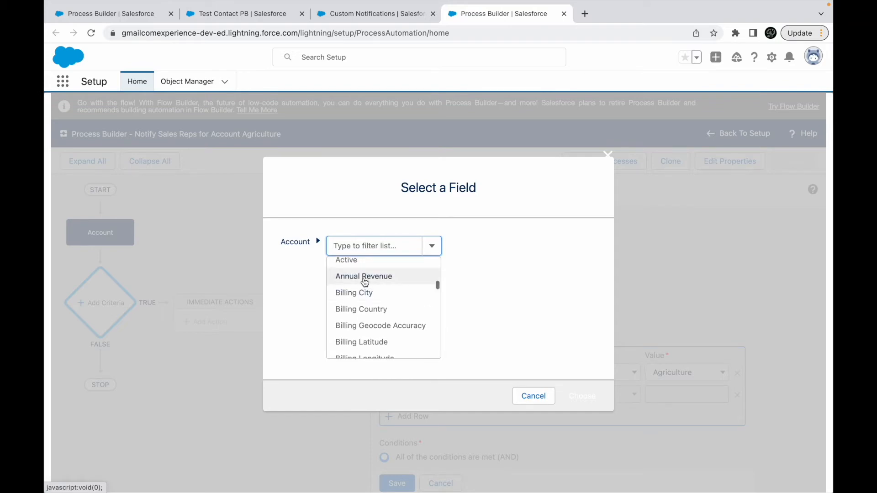
click(364, 279)
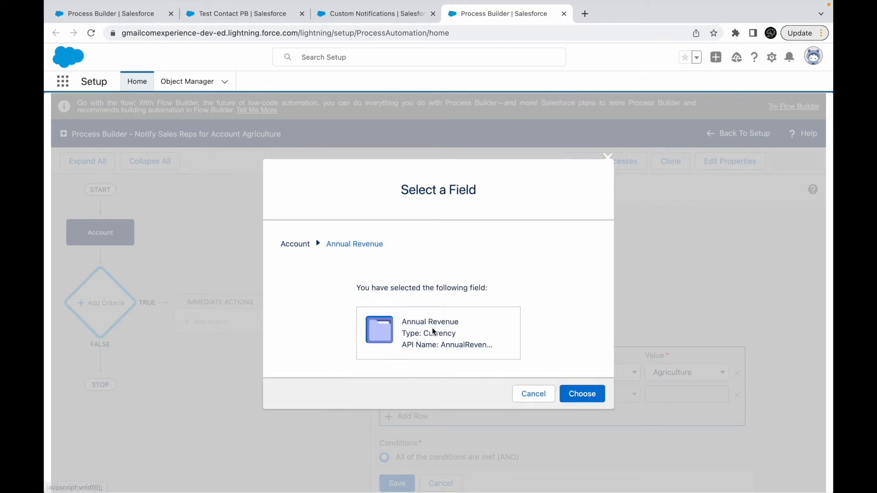
click(593, 398)
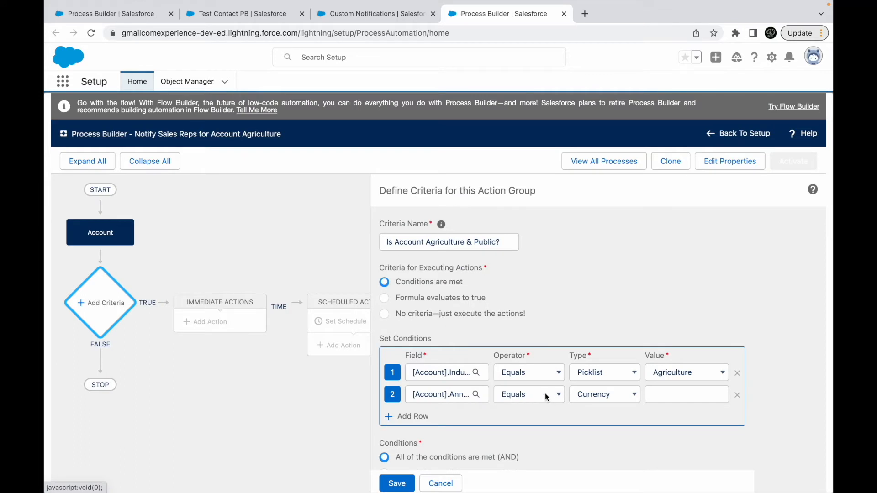
- Set the Annual Revenue condition to greater than the currency value $50,000
click(546, 398)
click(530, 418)
click(628, 397)
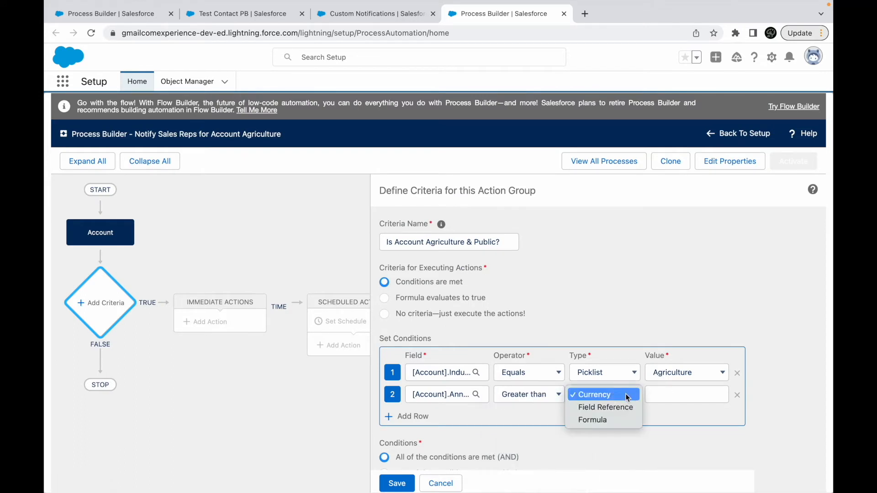
click(666, 396)
text(50000)
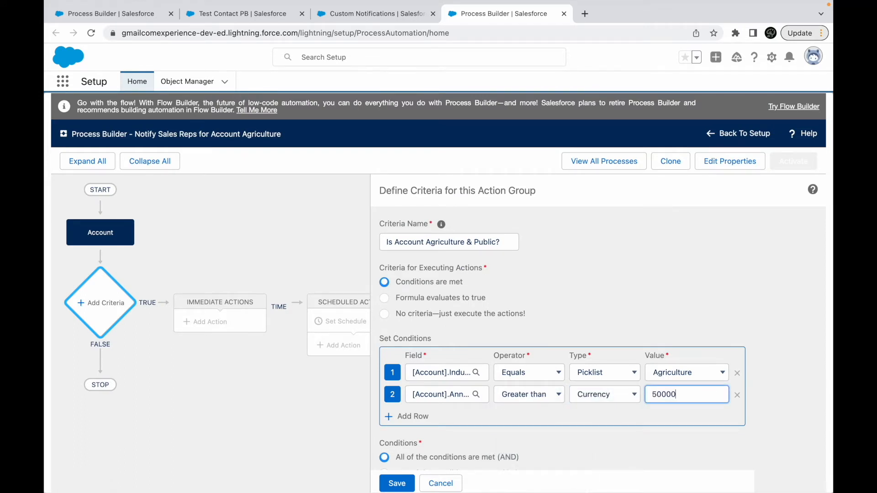
click(657, 301)
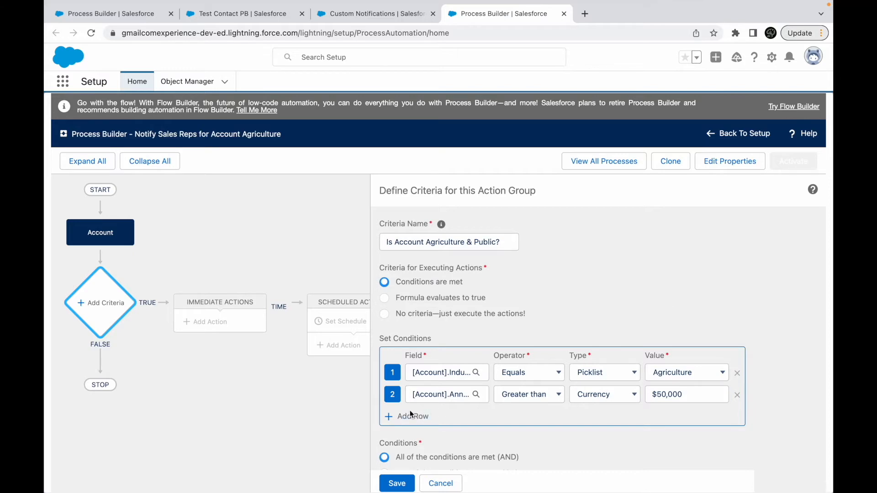
- Recheck the organisation requirement on the use-case slide and add a third condition requiring Account Ownership to equal Public
key(ctrl+Right)
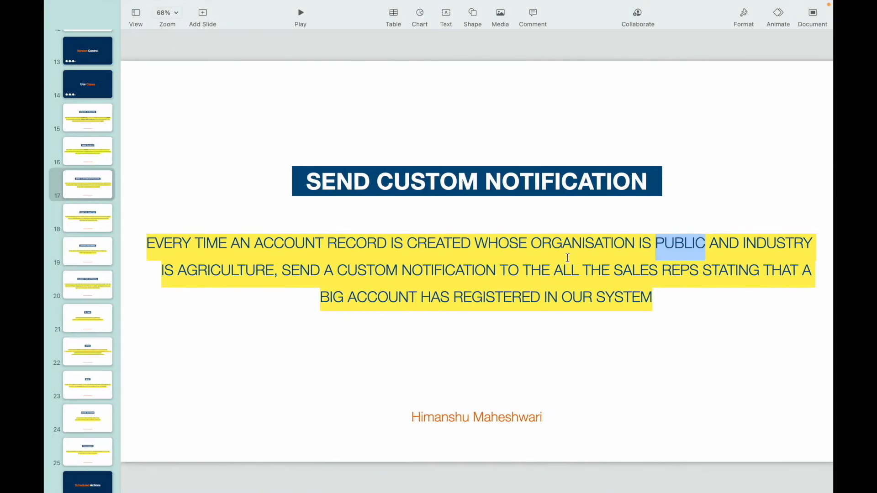
double_click(582, 245)
double_click(668, 251)
key(ctrl+Left)
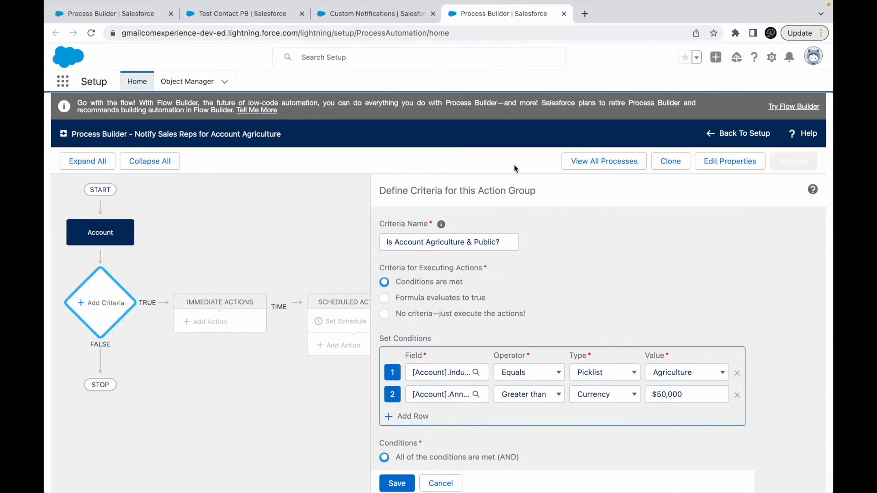
click(408, 417)
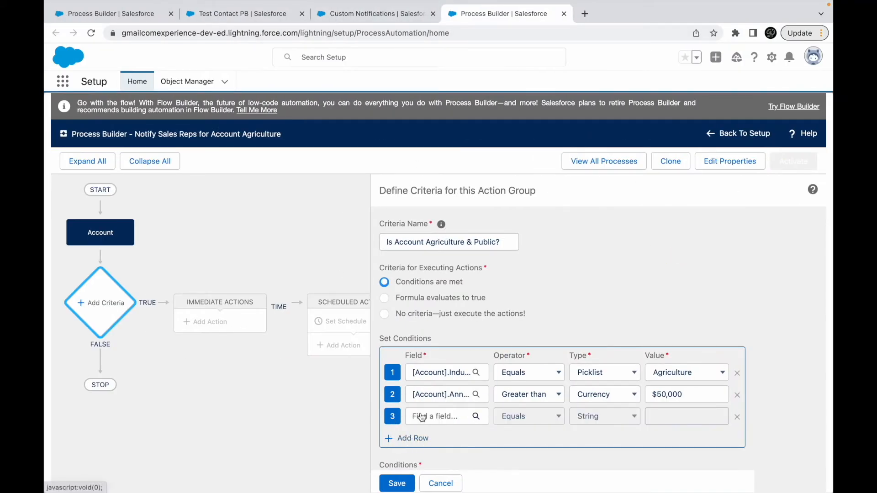
click(409, 416)
text(owners)
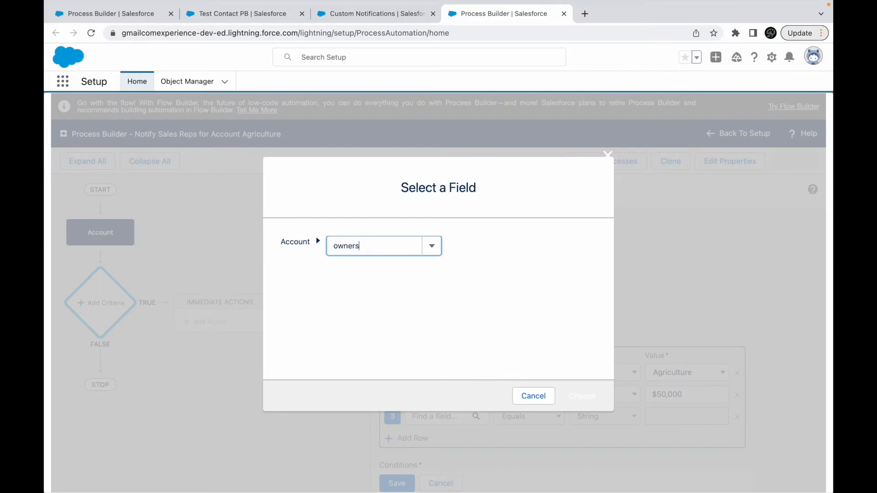
click(372, 264)
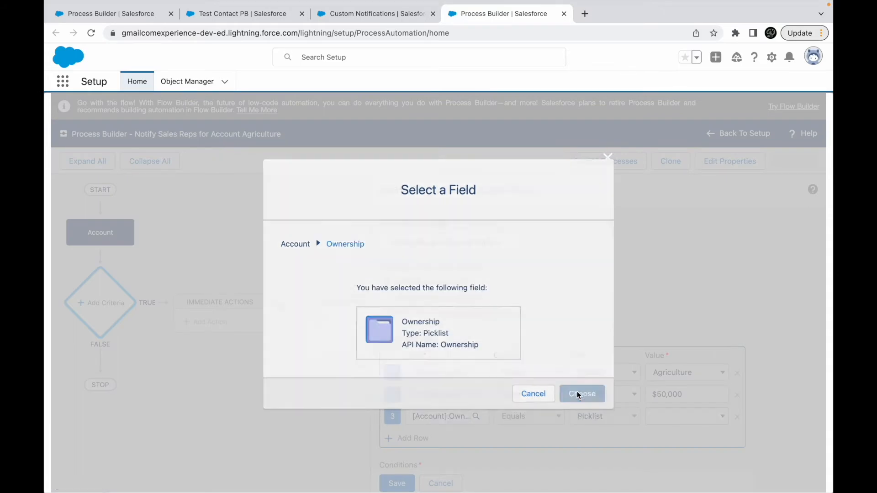
click(581, 393)
click(663, 419)
click(662, 427)
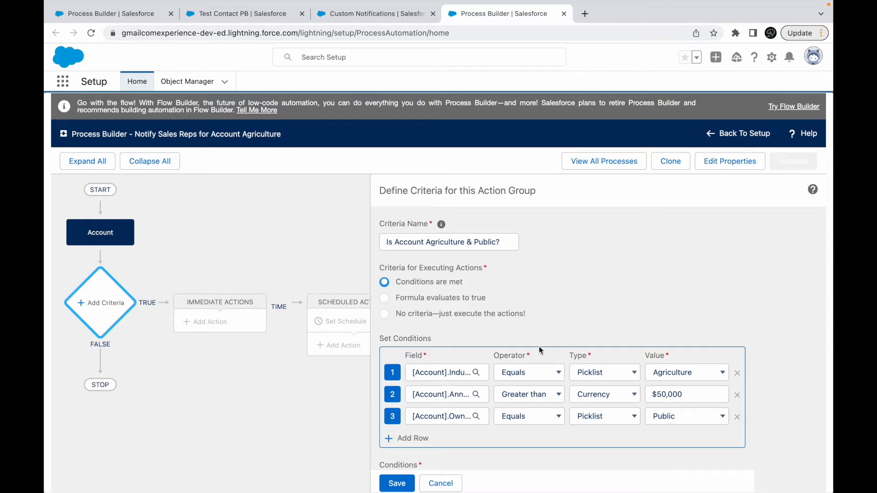
- Review the remaining criteria options and save the action group criteria with its three conditions
scroll(478, 414, down, 1)
scroll(477, 411, down, 2)
scroll(457, 336, up, 2)
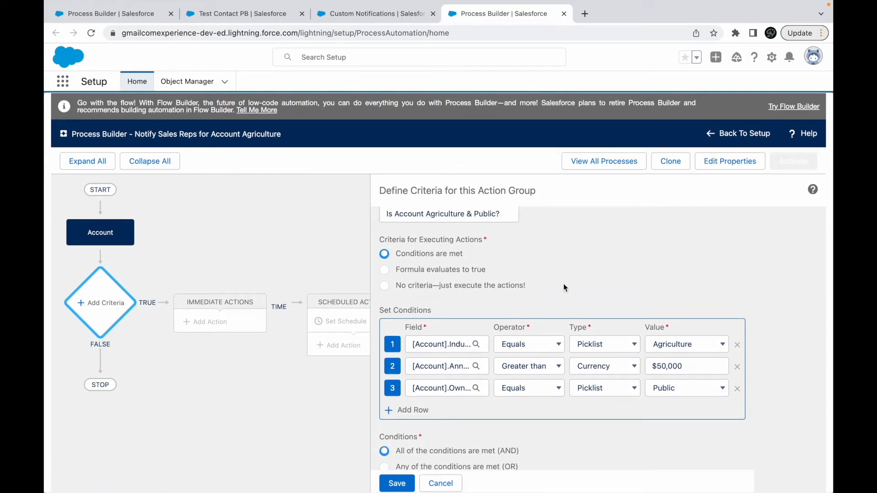
click(397, 484)
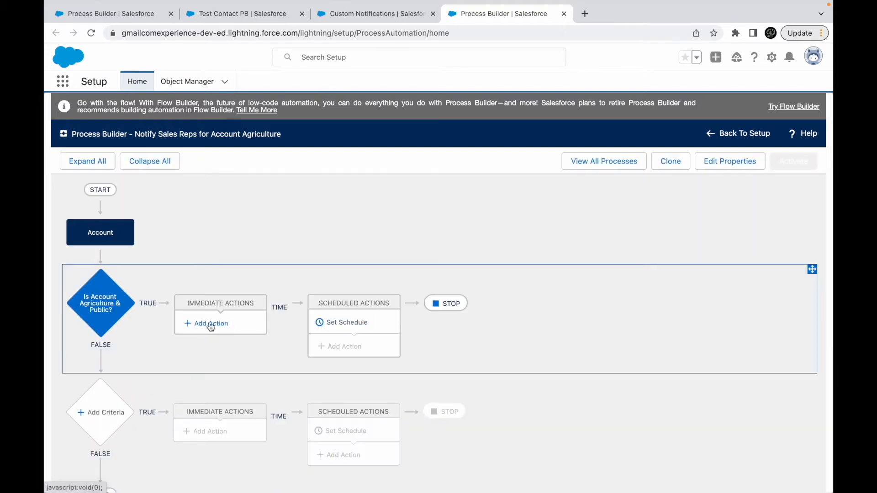
- Add an immediate action of type Send Custom Notification for the true branch and name it Notify All Sales Reps
click(209, 324)
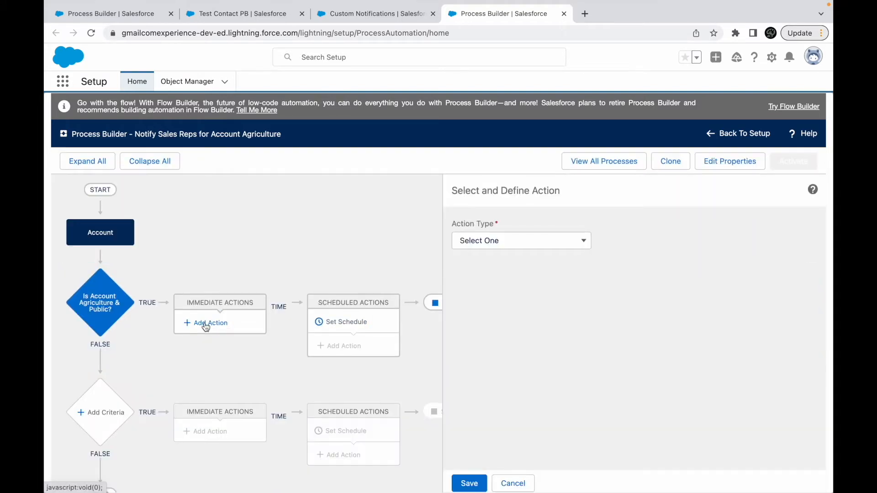
click(488, 238)
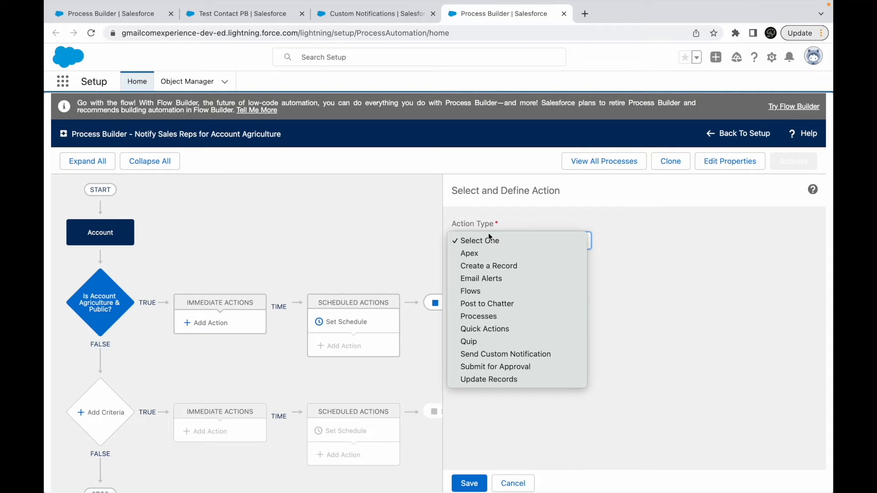
click(484, 355)
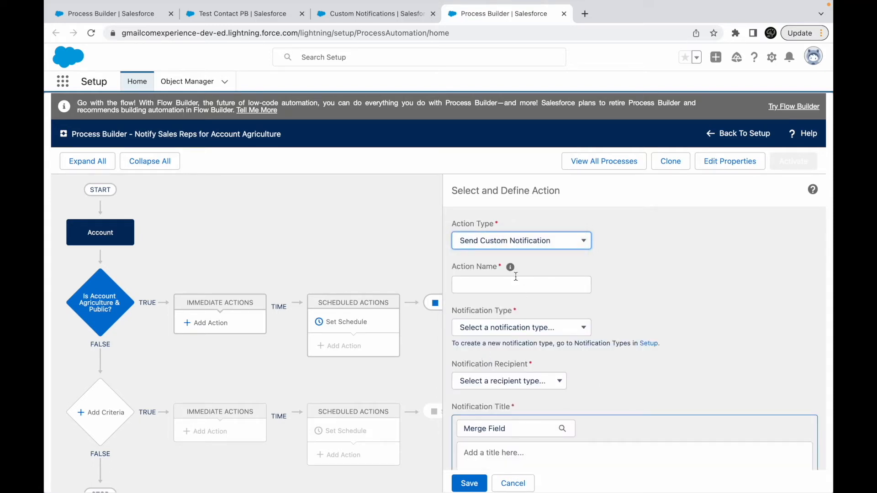
click(496, 286)
text(Not)
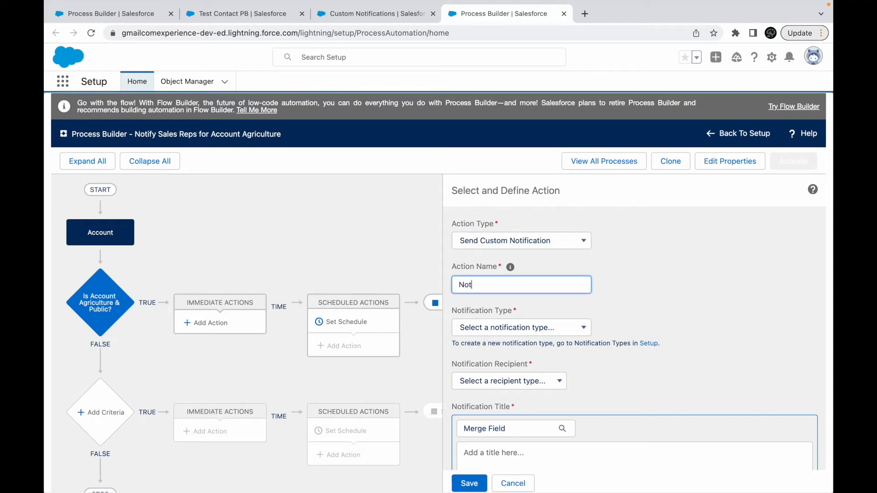
text(ify ASales Reps)
key(Tab)
click(483, 284)
text(All)
- Set the notification type to Agriculture Account Notification and look through the available recipient types
click(529, 328)
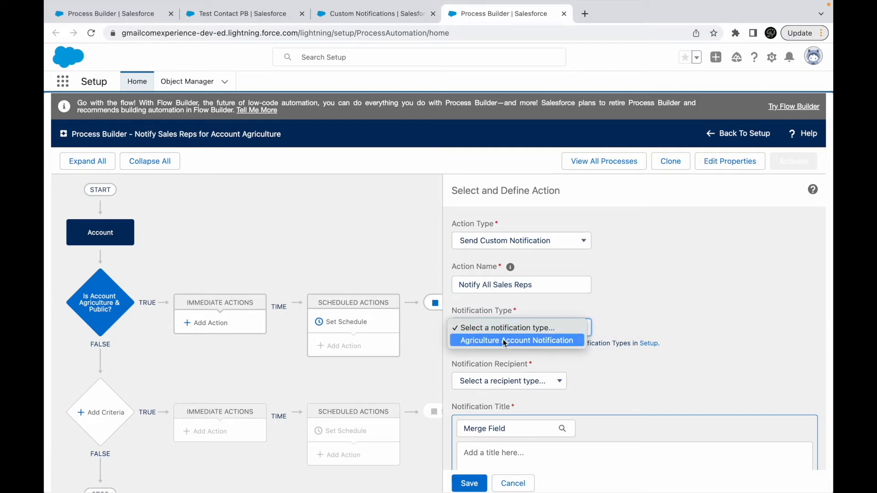
click(503, 340)
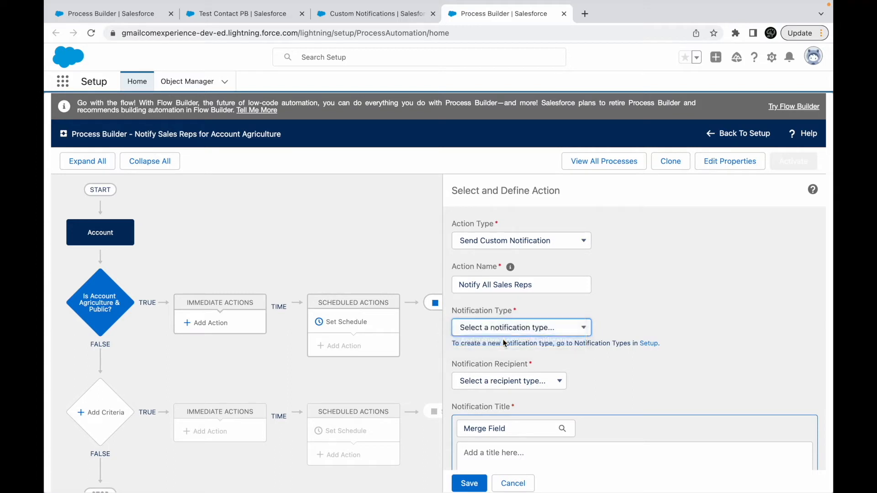
scroll(649, 328, down, 3)
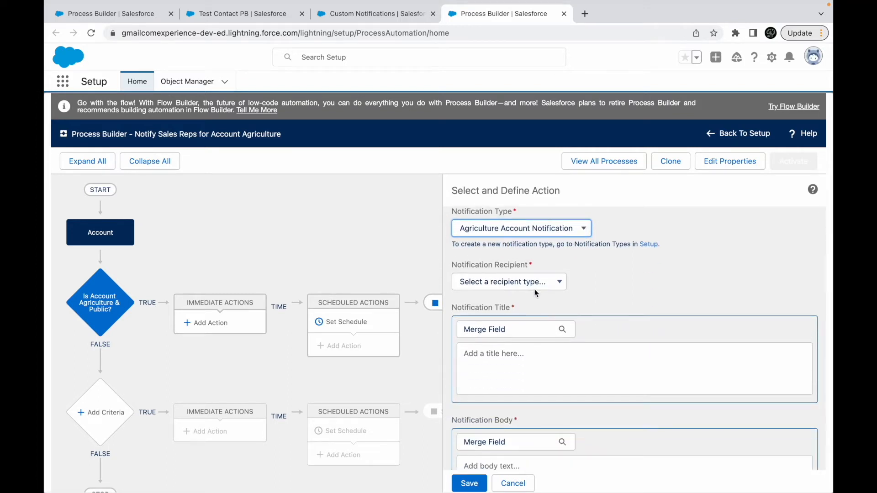
scroll(536, 291, down, 3)
scroll(535, 290, up, 1)
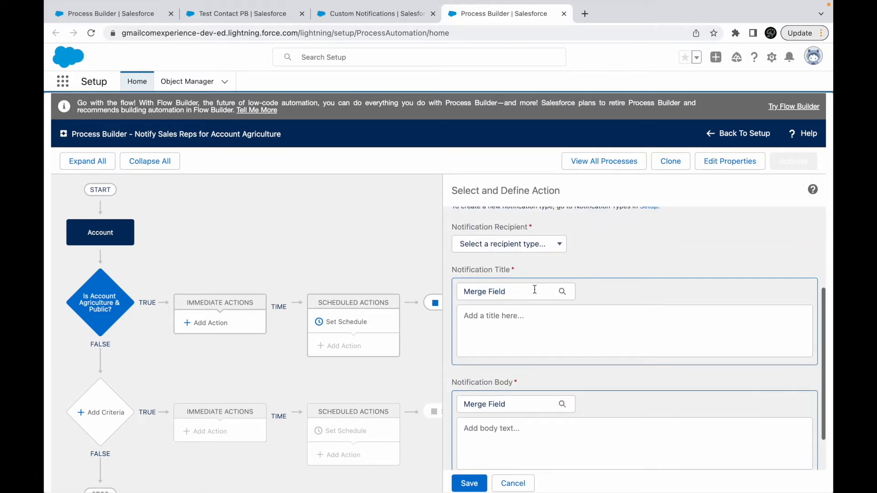
click(506, 244)
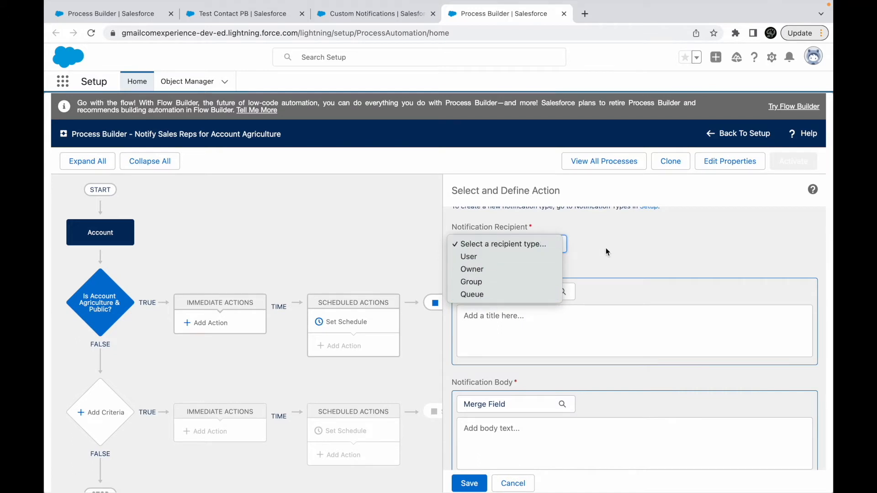
click(545, 338)
- Write the notification body "We won a big account. Take a look at it here."
click(545, 337)
scroll(513, 338, down, 1)
click(530, 427)
text(W)
key(BackSpace)
text(We won)
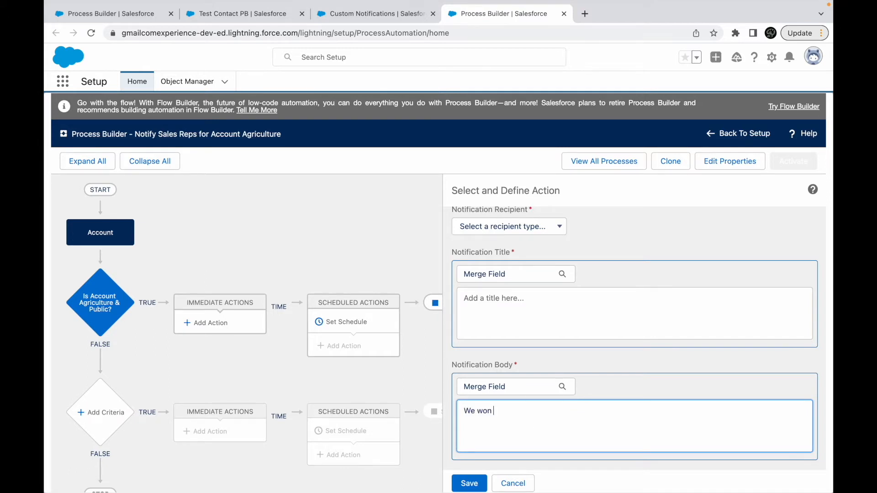
text( a big account. Take a look at it hee)
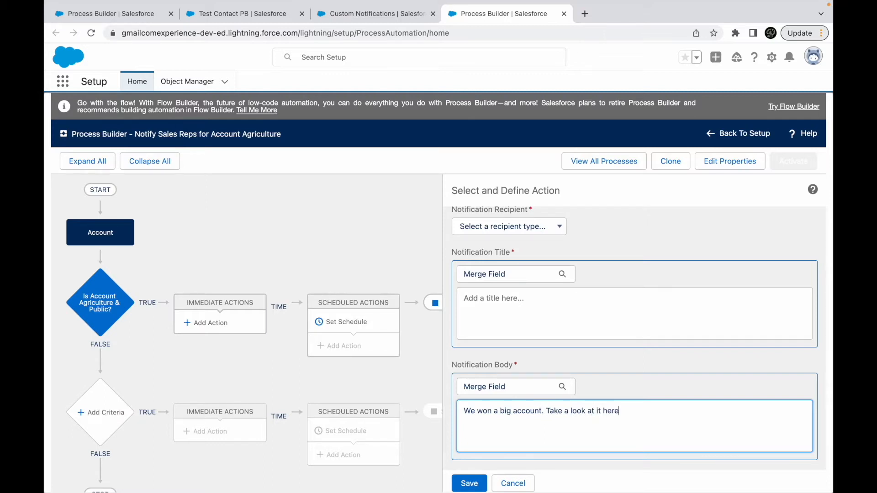
- Enter YAYYYY as the notification title
click(519, 320)
text(YAYYYY)
click(657, 243)
scroll(623, 262, up, 1)
click(547, 301)
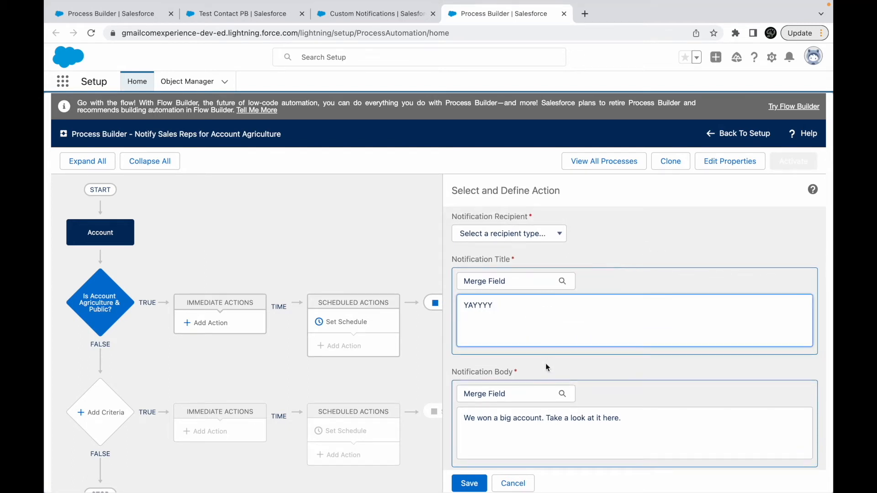
click(503, 282)
click(368, 248)
text(An)
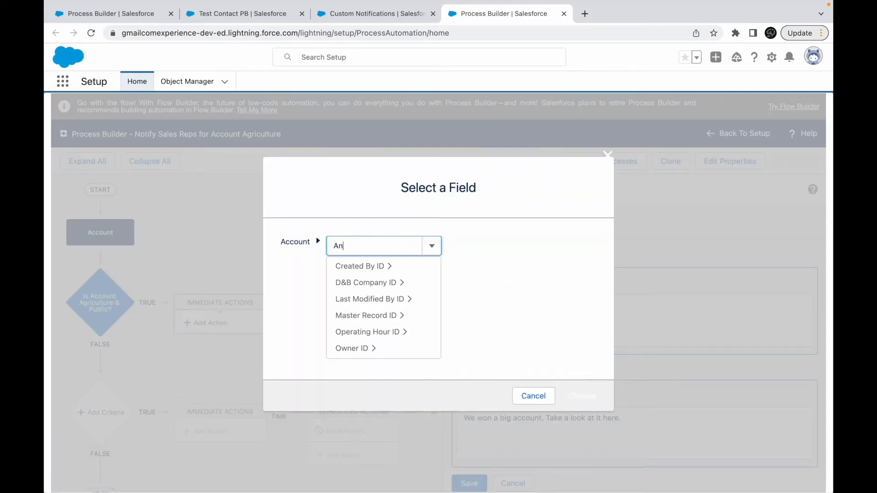
text(nual)
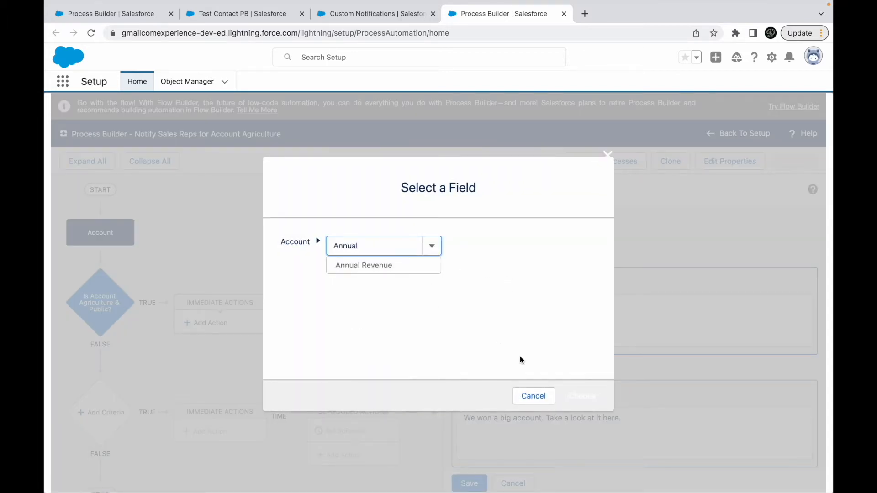
click(533, 395)
- Insert "with revenue close to" and the Account's Annual Revenue merge field after "big account" in the notification body
click(540, 418)
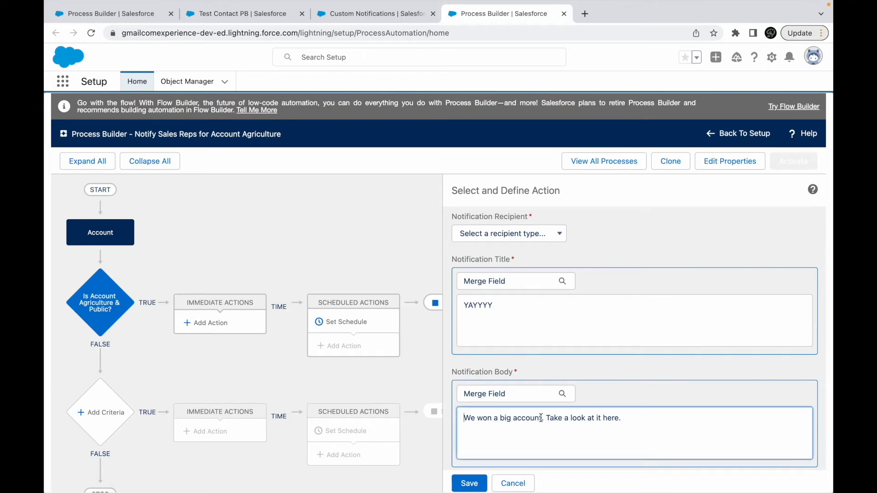
text(with revenue cl)
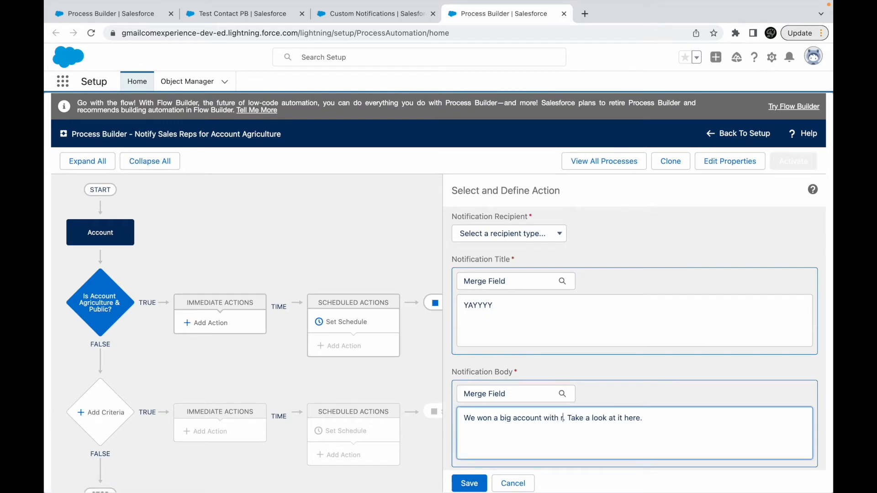
text(ose to)
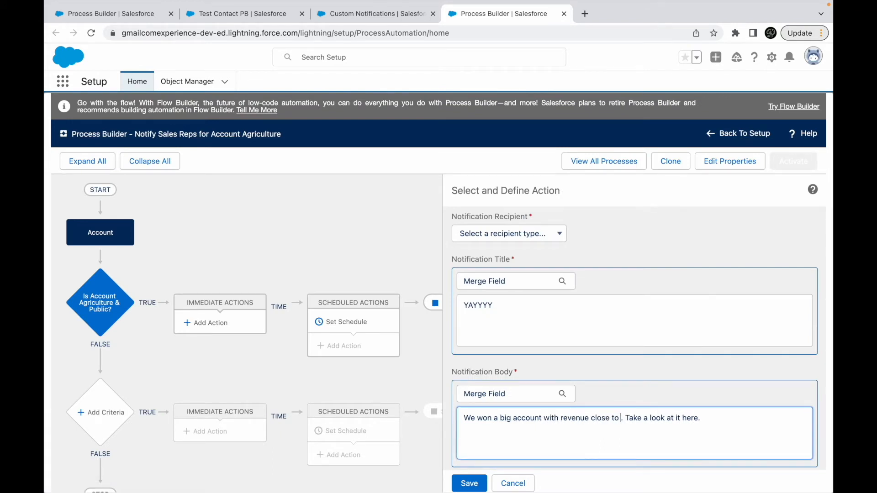
click(510, 393)
text(revenu)
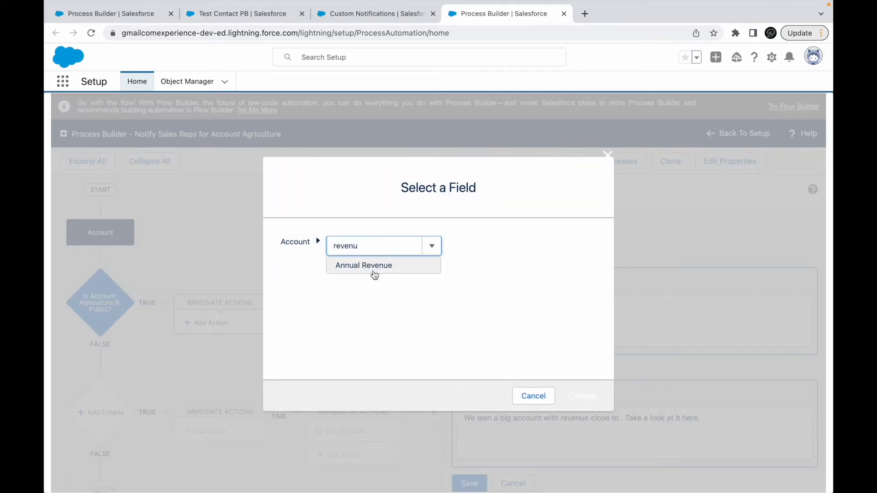
click(372, 274)
click(582, 395)
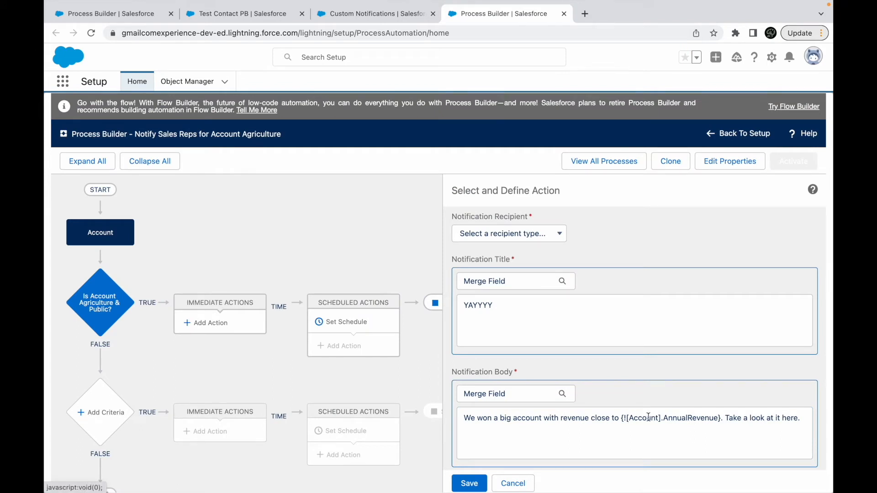
- Extend the notification title with an exclamation mark, the Account Name merge field and "has arrived in our ecosystem"
scroll(585, 378, up, 1)
click(532, 344)
text(!)
click(501, 308)
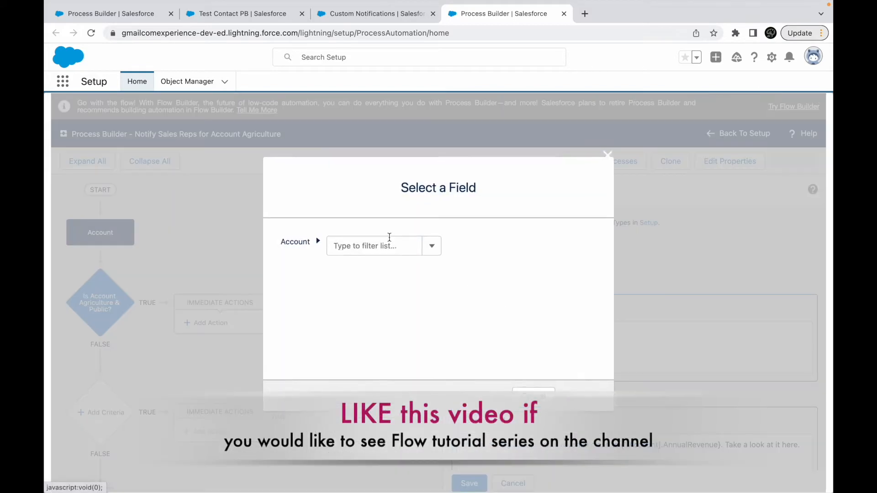
text(Name)
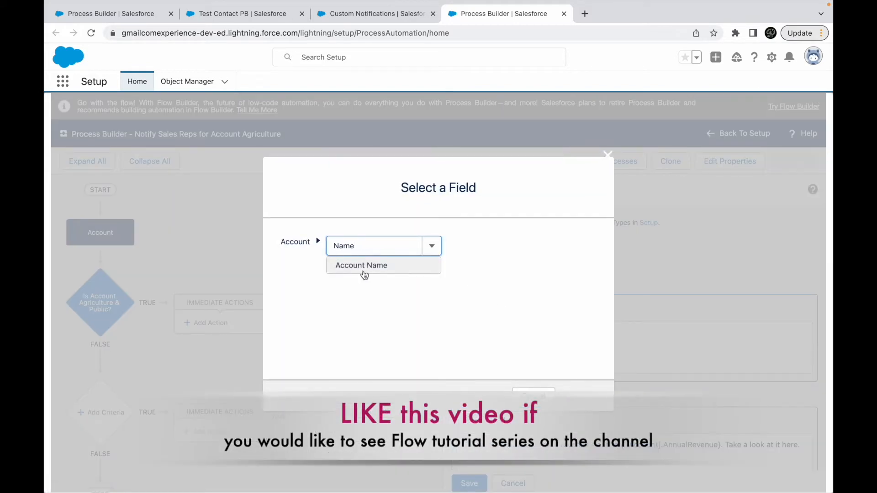
click(363, 267)
click(580, 390)
scroll(577, 362, down, 3)
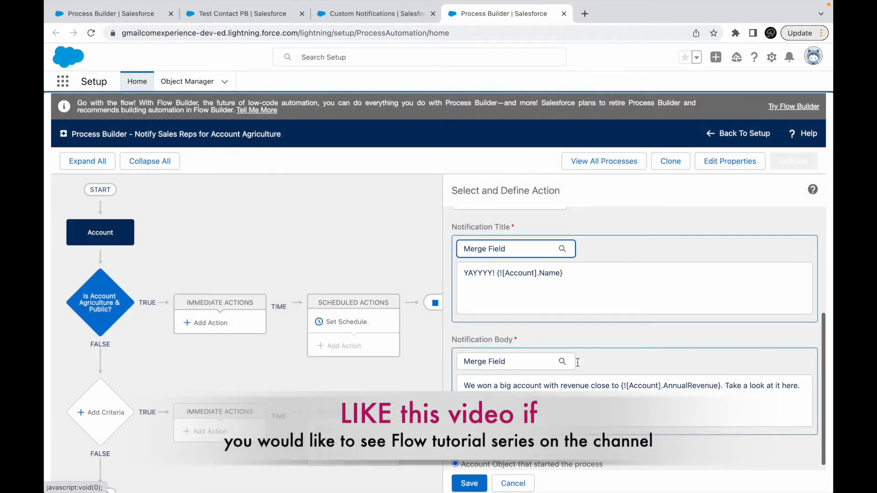
click(582, 271)
text(has arrived in our ecosystem)
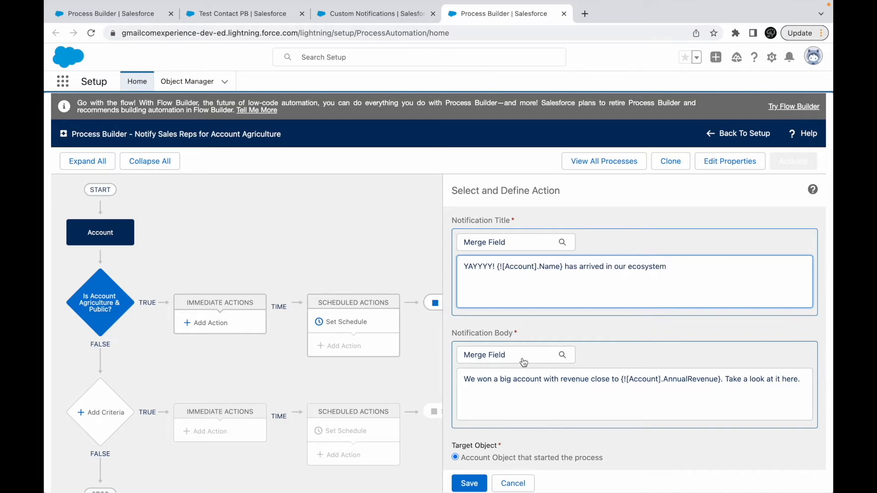
scroll(574, 354, up, 3)
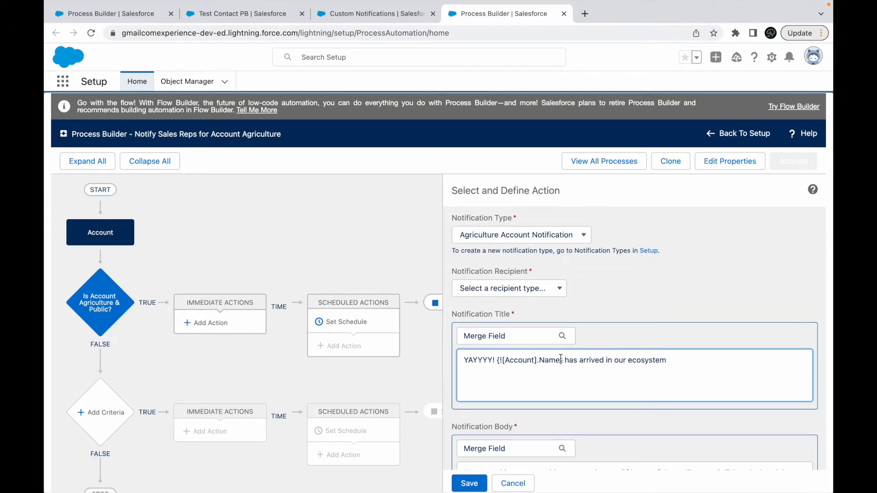
scroll(547, 361, down, 3)
double_click(674, 379)
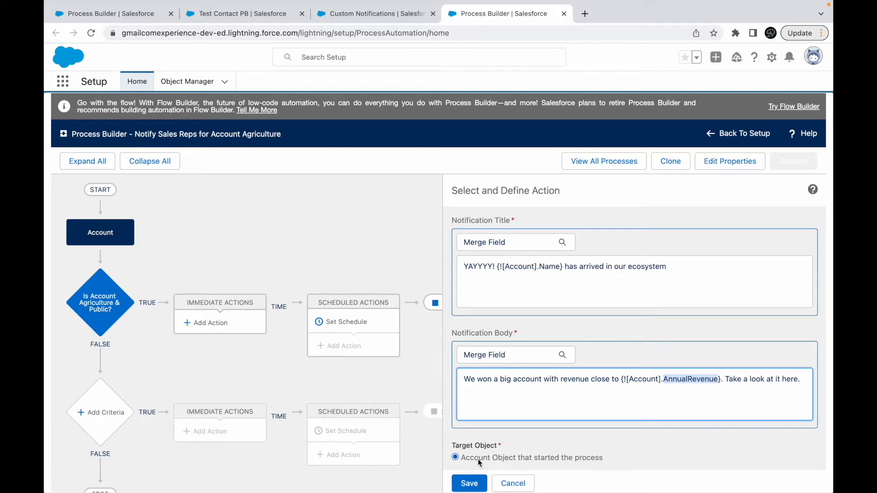
- Set the notification recipient to User and try picking a user field from the Account record, filtering the fields by "Own"
scroll(483, 448, up, 5)
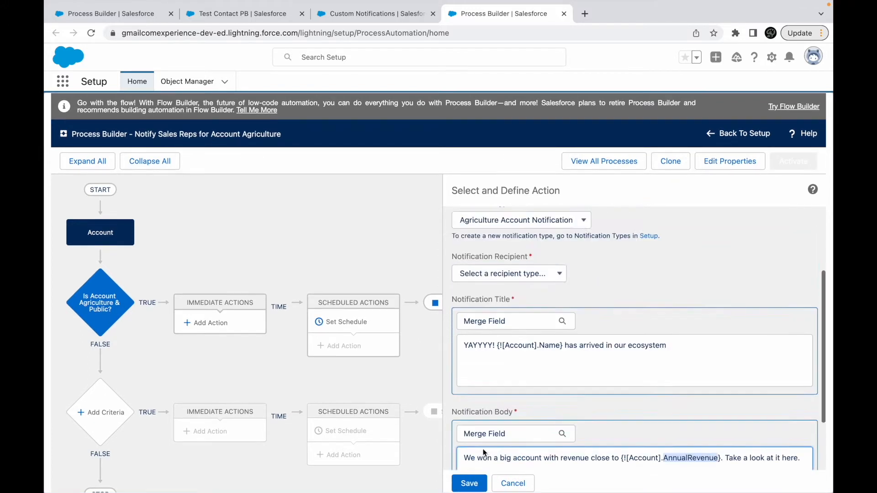
click(506, 383)
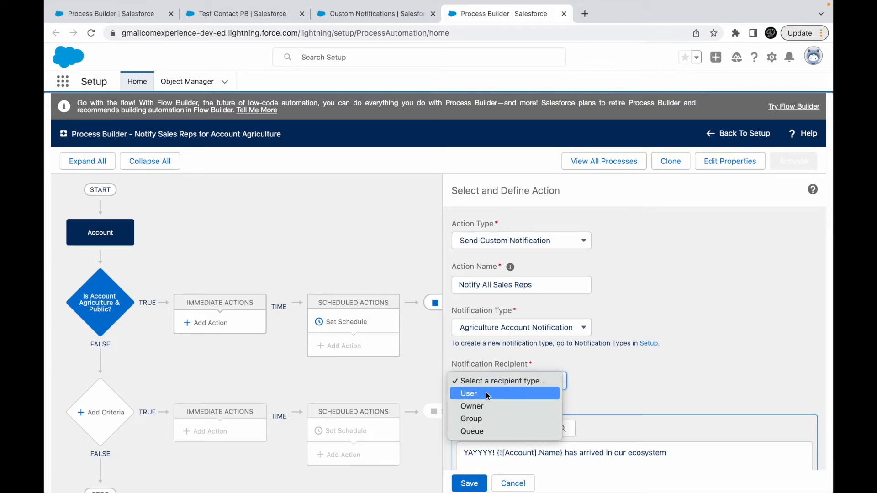
click(507, 394)
click(602, 387)
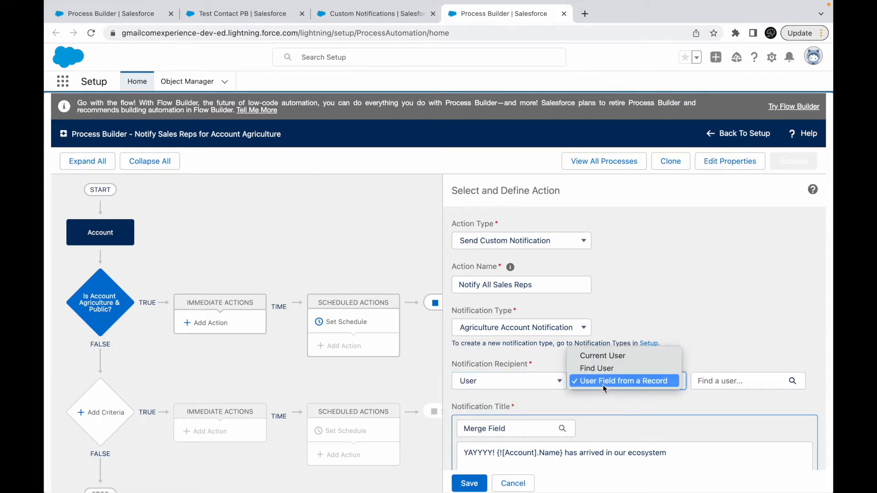
click(620, 384)
click(622, 386)
click(613, 381)
click(707, 382)
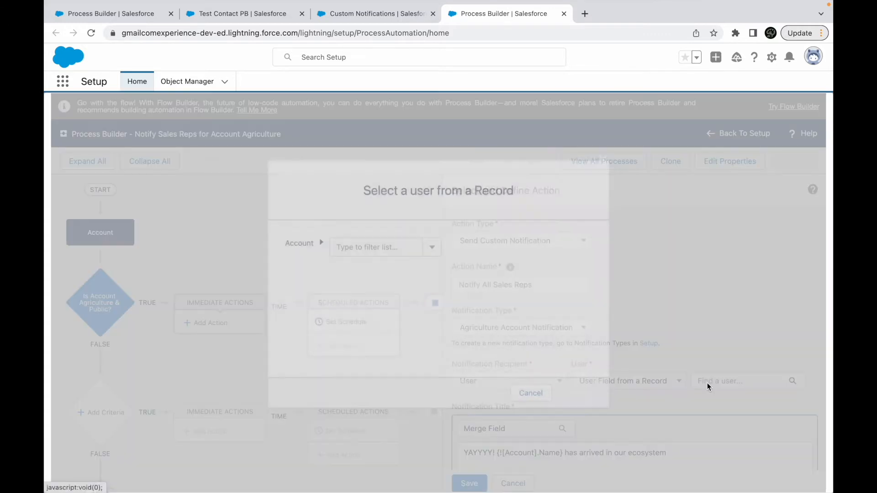
click(397, 249)
text(Own)
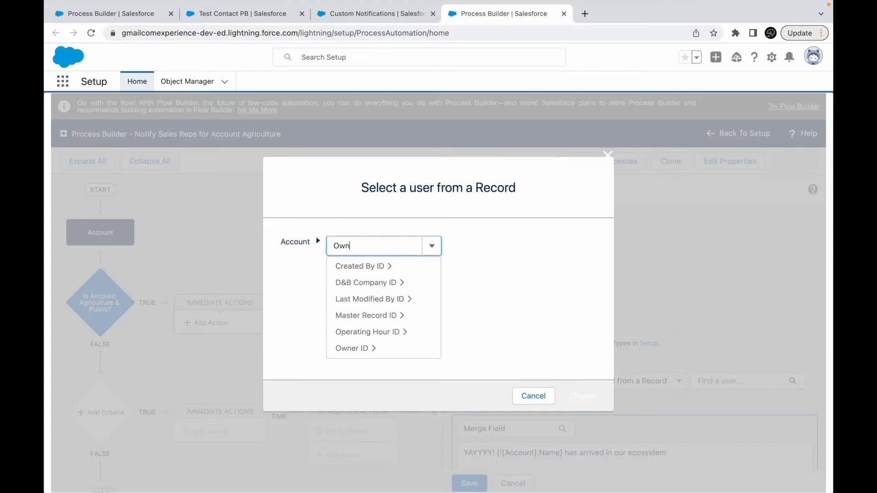
key(BackSpace)
key(BackSpace)
key(BackSpace)
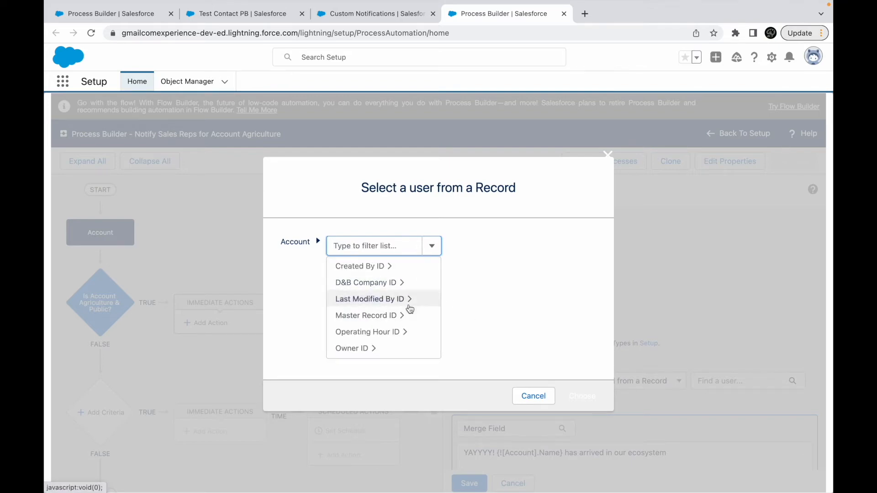
click(523, 394)
- Try the Find User option with a search for "Security", then switch the recipient user to Current User
click(615, 385)
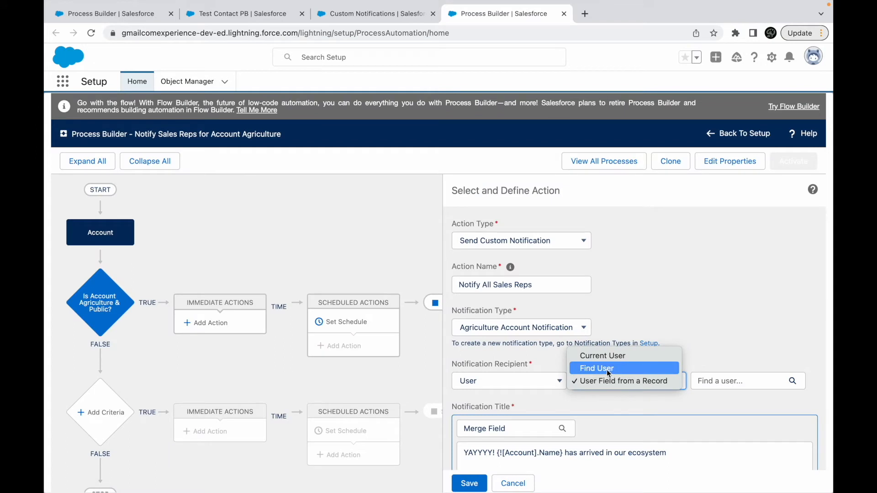
click(608, 369)
click(706, 382)
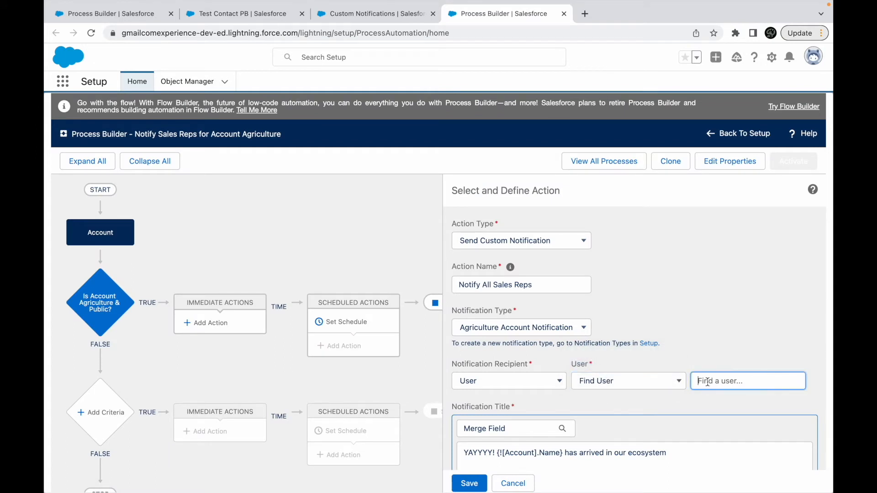
text(Se)
double_click(716, 378)
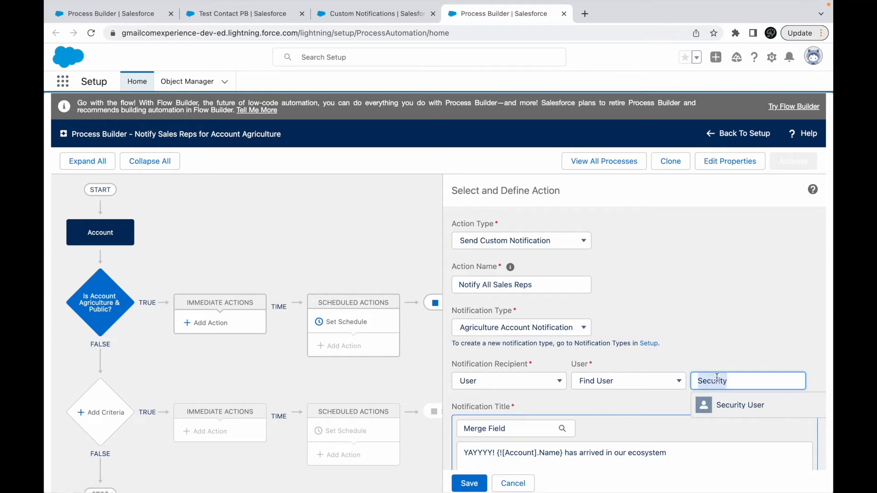
key(BackSpace)
click(630, 383)
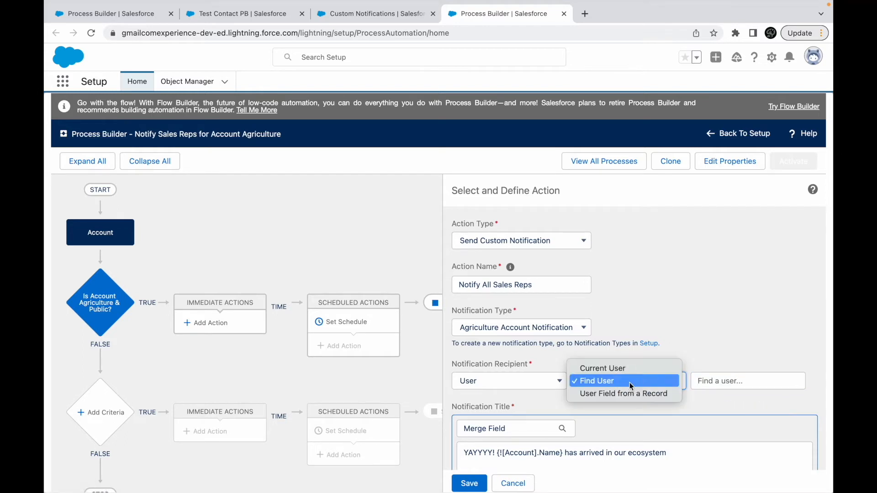
click(602, 369)
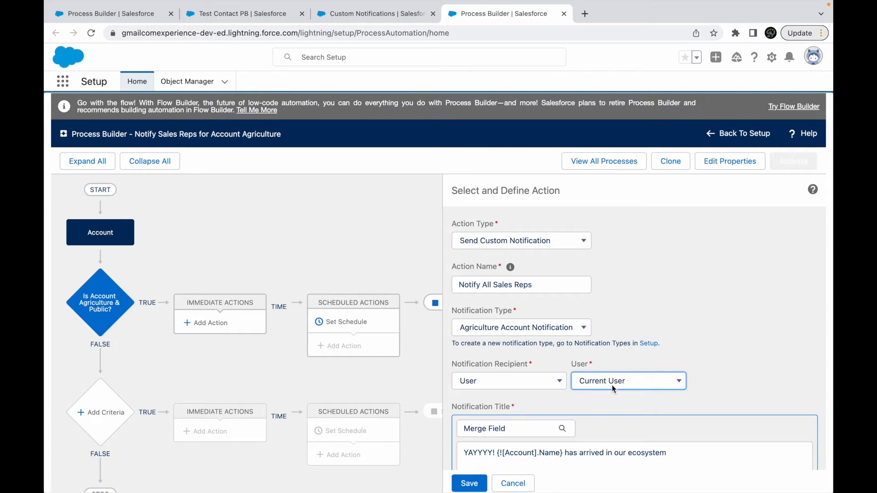
click(614, 388)
click(522, 380)
- Switch the notification recipient to Queue and try picking a queue field from the Account record
click(511, 380)
click(476, 419)
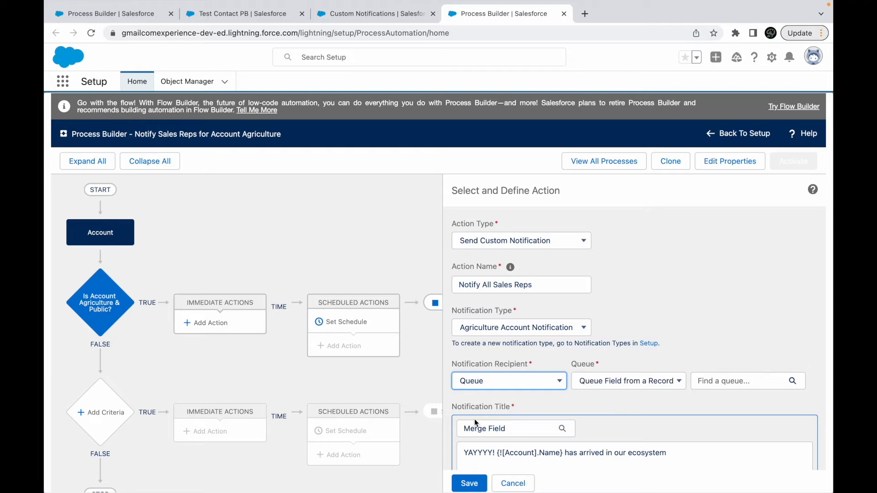
click(730, 382)
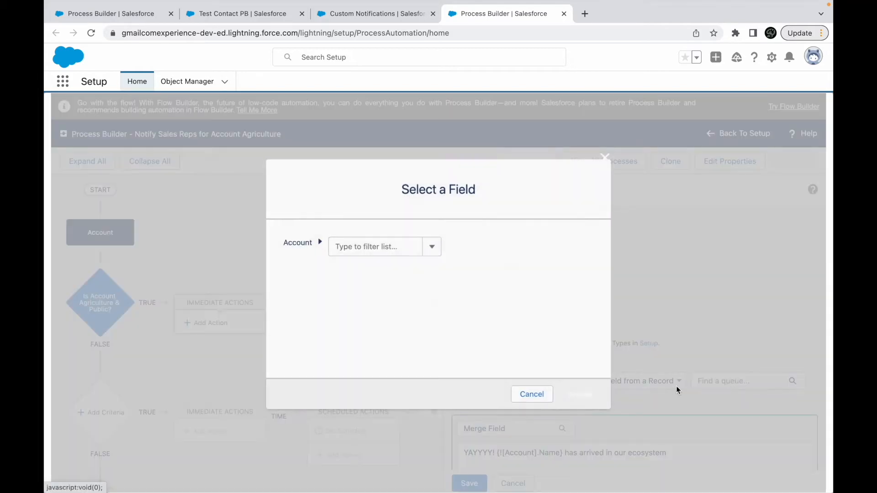
click(532, 395)
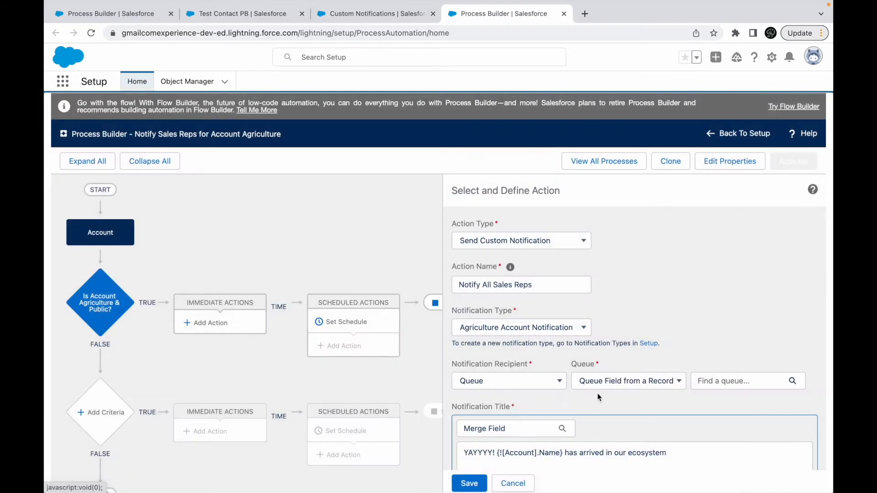
- Switch the notification recipient to Owner and try picking the Manager ID through the Account's Owner ID
click(524, 380)
click(483, 357)
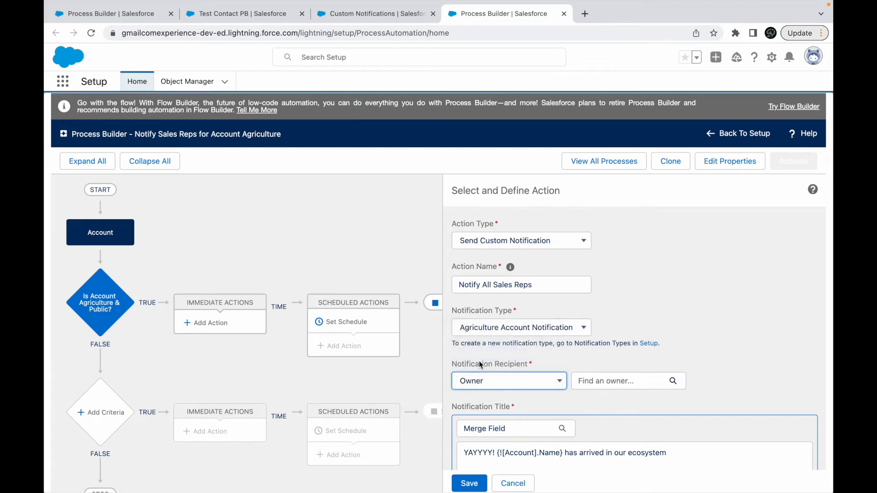
click(599, 385)
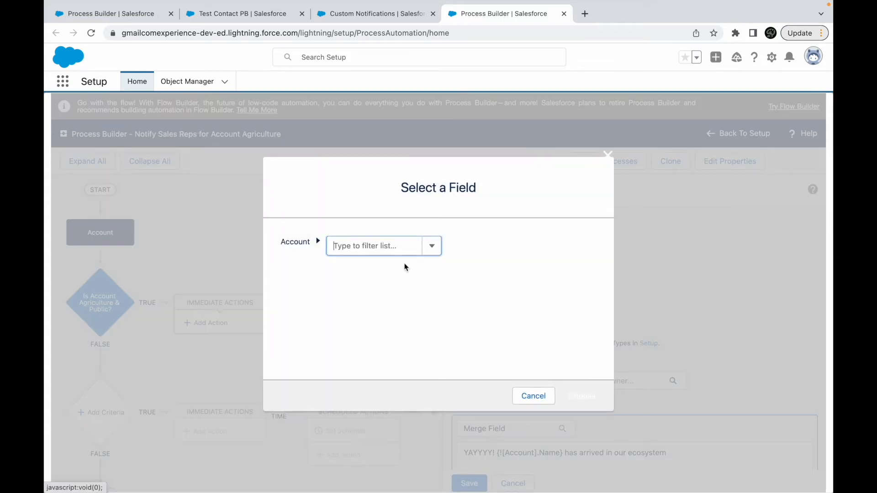
click(385, 245)
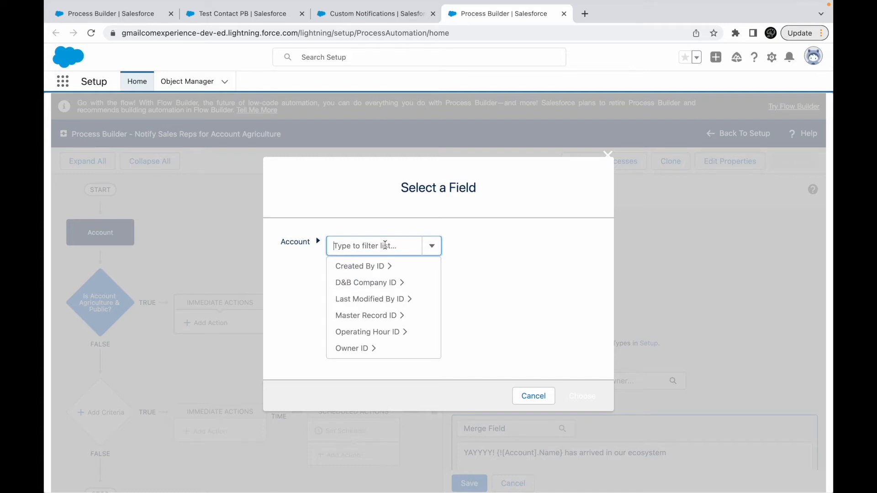
text(owner)
click(364, 266)
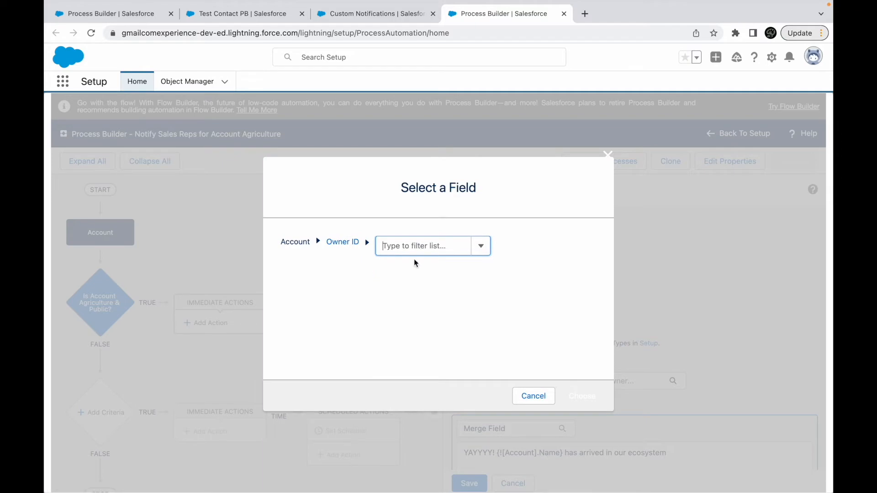
text(mana)
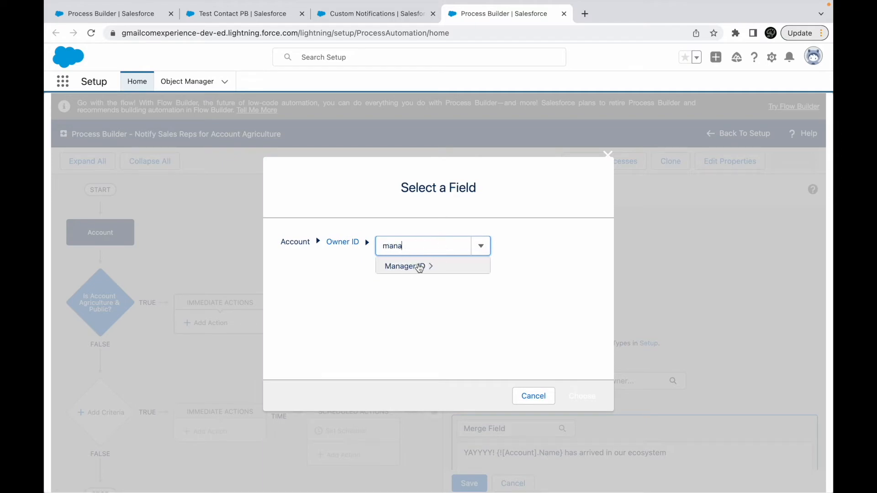
click(416, 263)
click(534, 395)
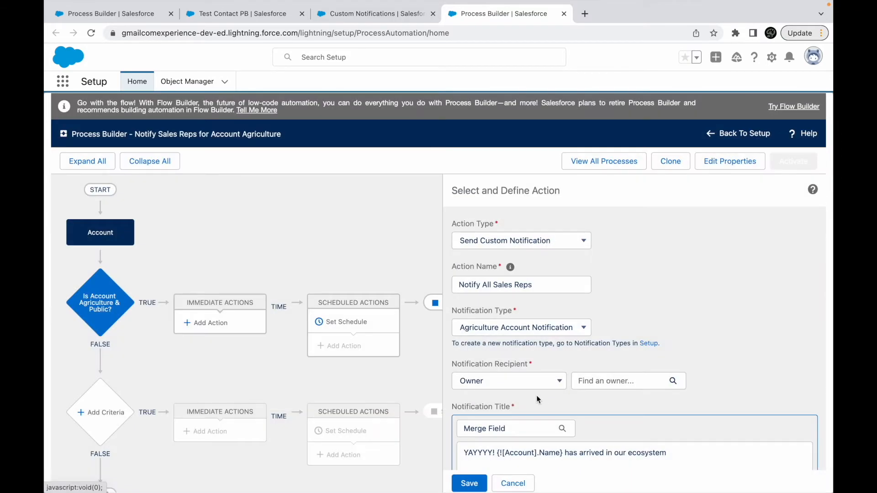
- Set the notification recipient type to Group and activate the user group search
click(520, 381)
click(475, 394)
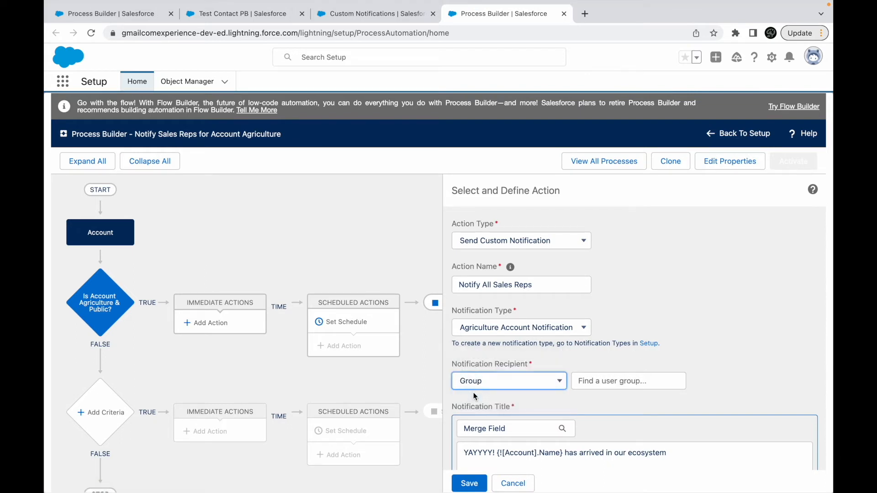
click(597, 383)
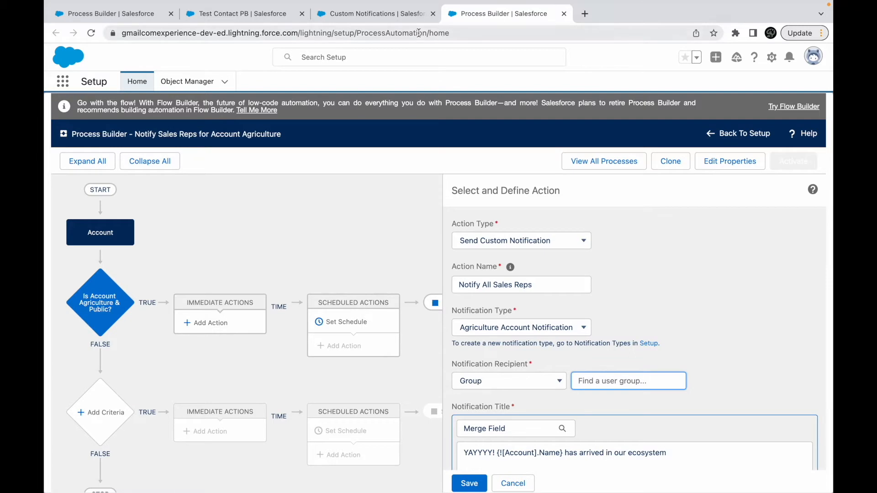
- In the browser page showing Custom Notifications, search Setup for "public grou" and open Public Groups
click(377, 13)
triple_click(132, 100)
text(public grou)
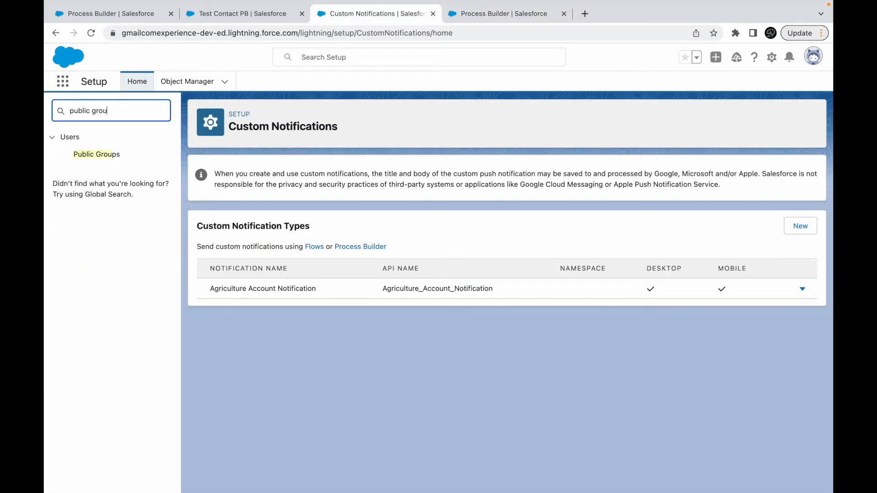
click(96, 153)
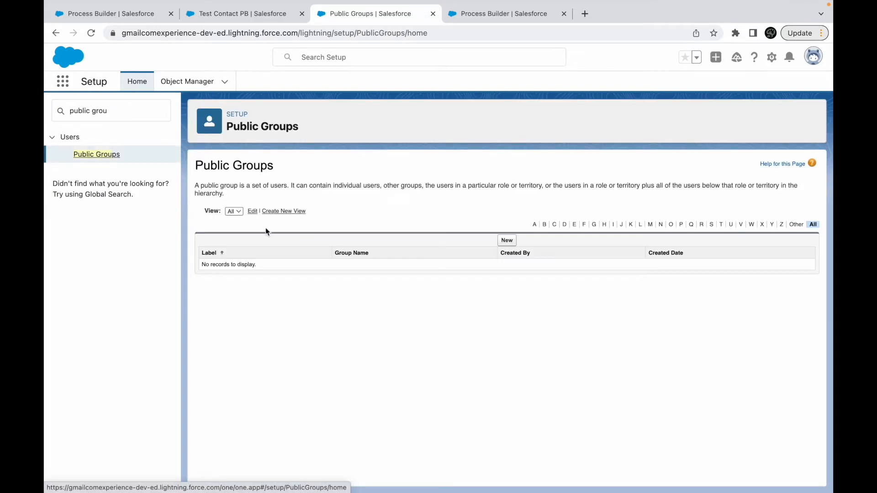
- Start a new public group labelled Sales Reps with the group name Sales_Reps
click(506, 241)
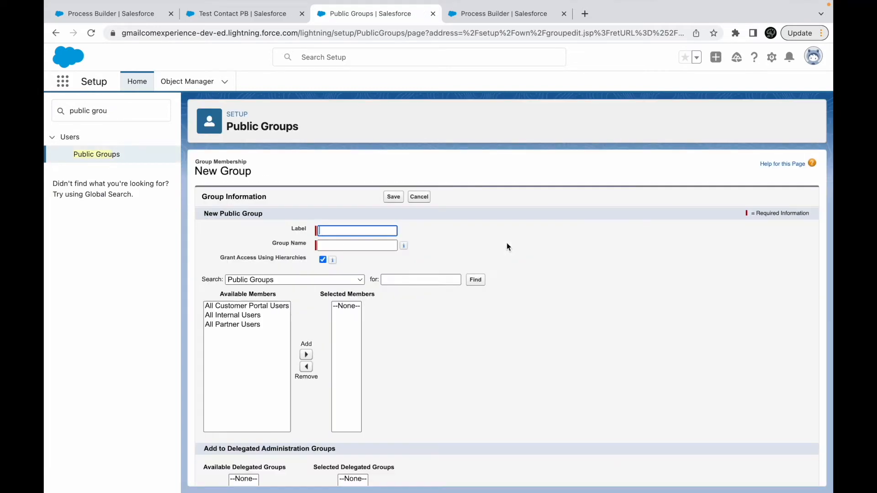
text(Sales Reps)
key(Tab)
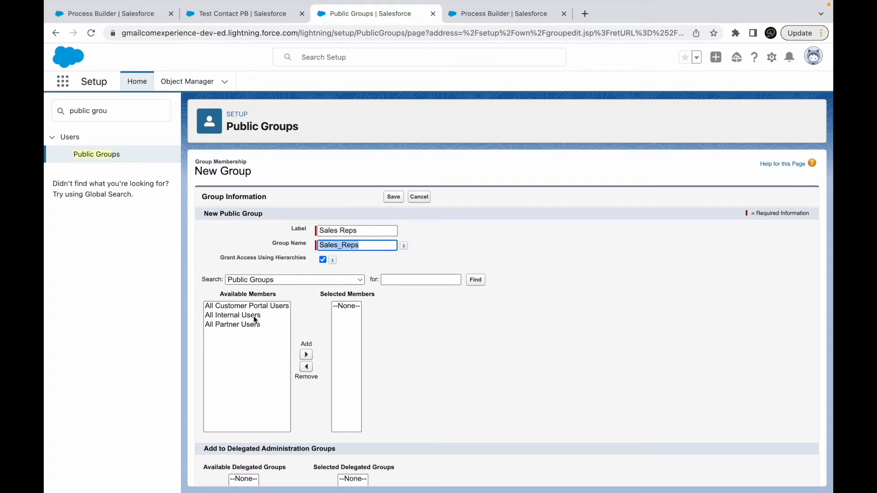
- Add the following roles to the group: Eastern Sales Team; Director, Direct Sales; SVP, Sales & Marketing; Western Sales Team; VP, International Sales
click(266, 280)
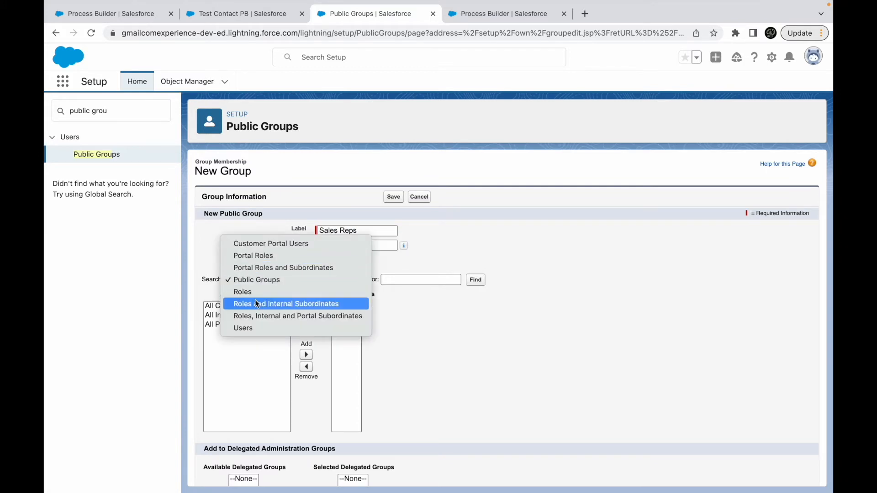
click(254, 294)
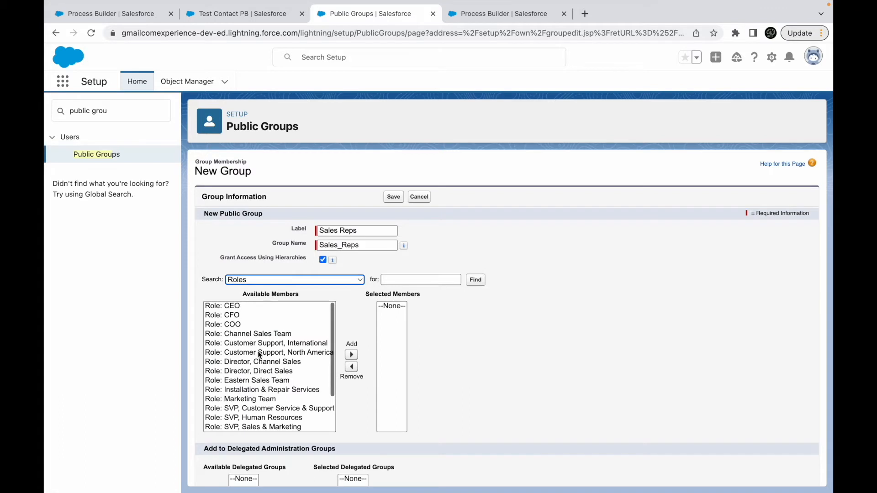
click(252, 381)
click(351, 355)
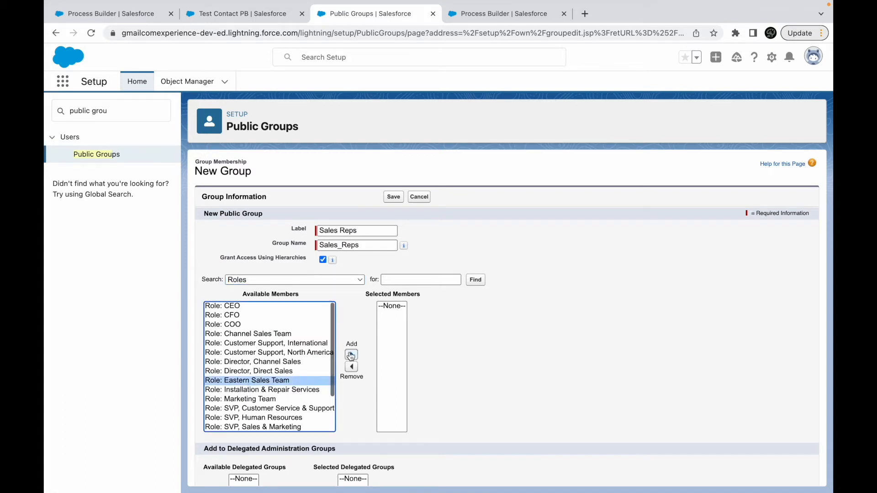
click(273, 371)
click(351, 355)
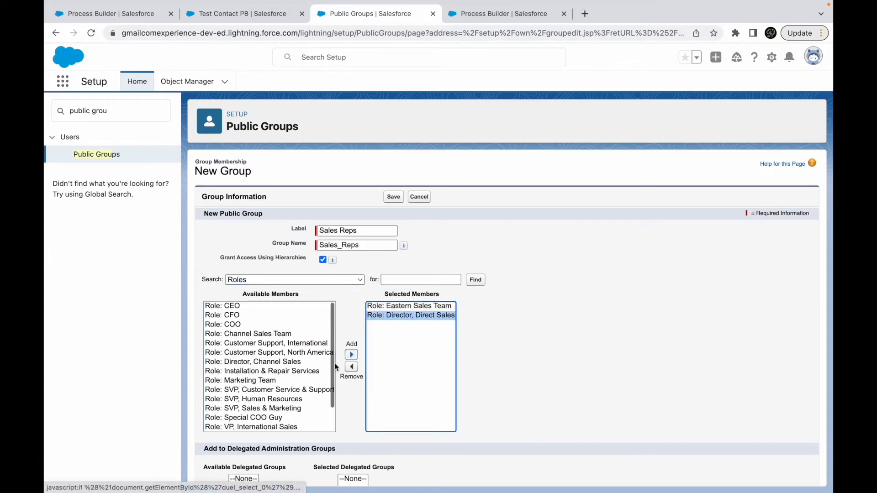
scroll(281, 379, down, 1)
click(271, 380)
click(351, 355)
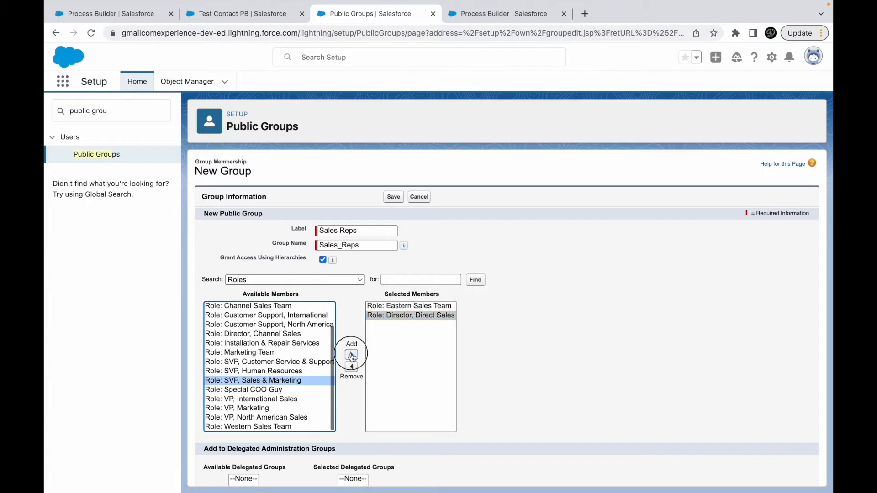
click(251, 427)
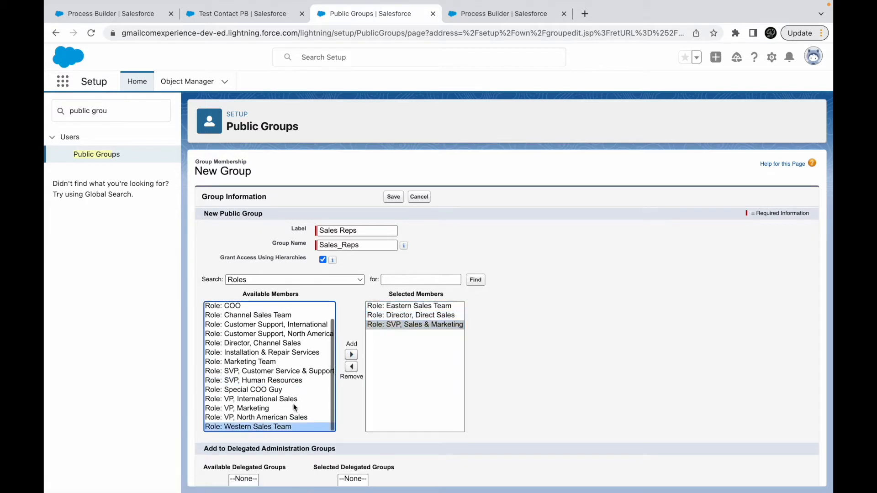
click(351, 355)
click(261, 410)
click(351, 355)
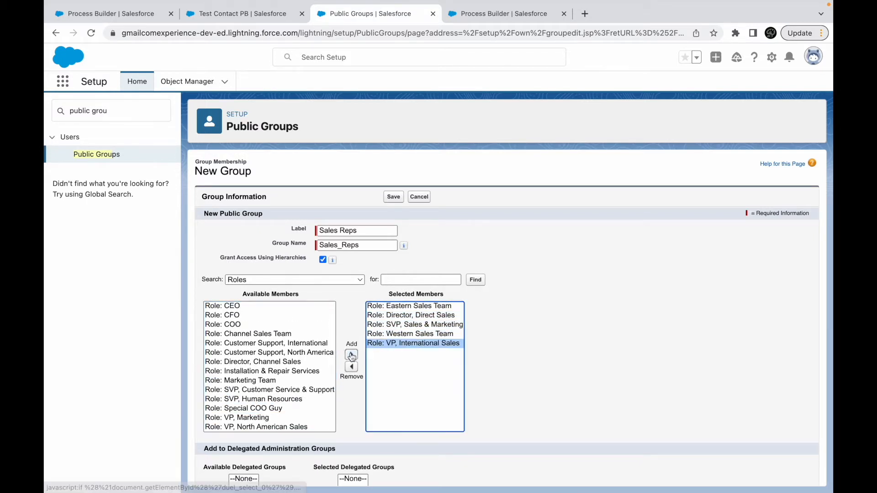
- Add the VP, North American Sales and Channel Sales Team roles to the Sales Reps group and save it
click(286, 426)
click(351, 354)
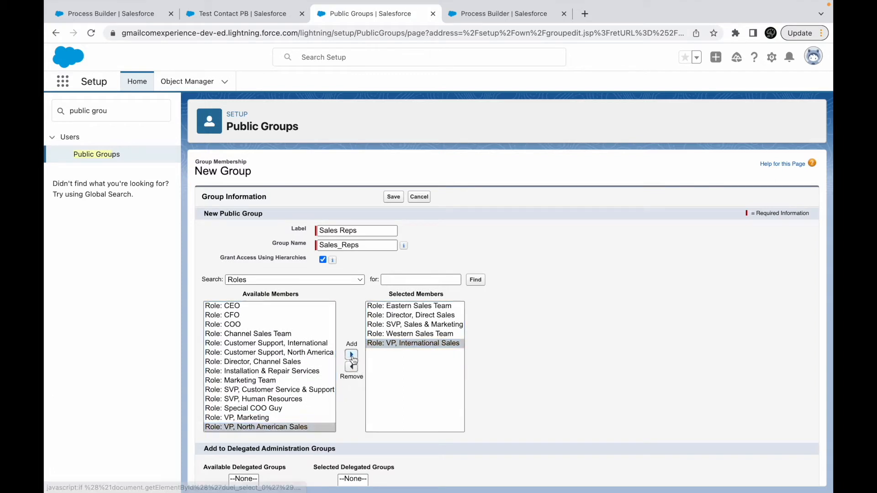
click(273, 335)
click(348, 356)
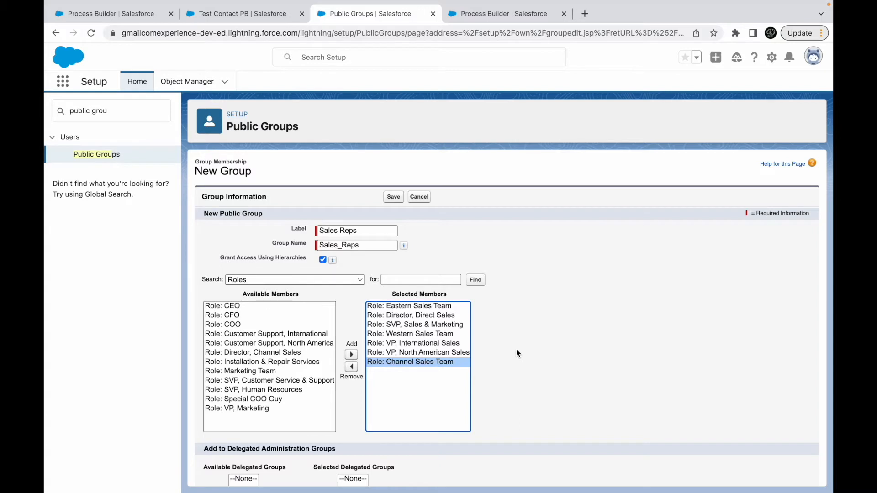
scroll(516, 352, down, 3)
scroll(454, 358, up, 2)
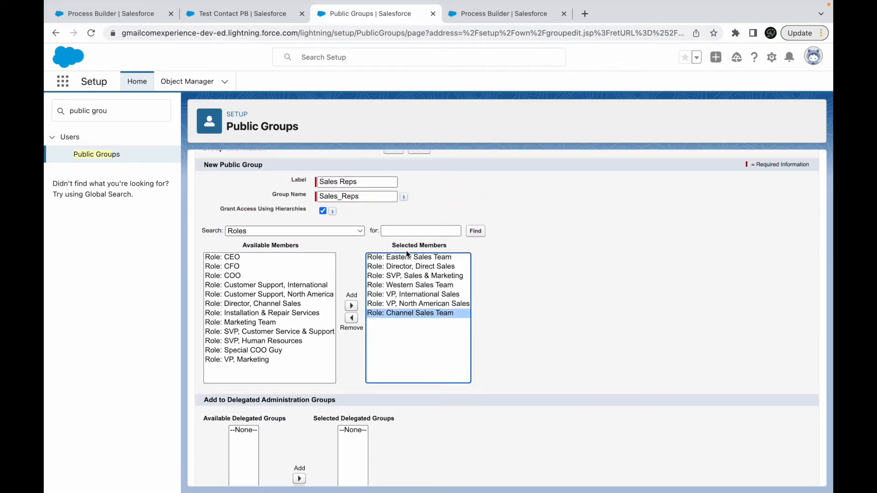
scroll(406, 250, up, 1)
click(390, 188)
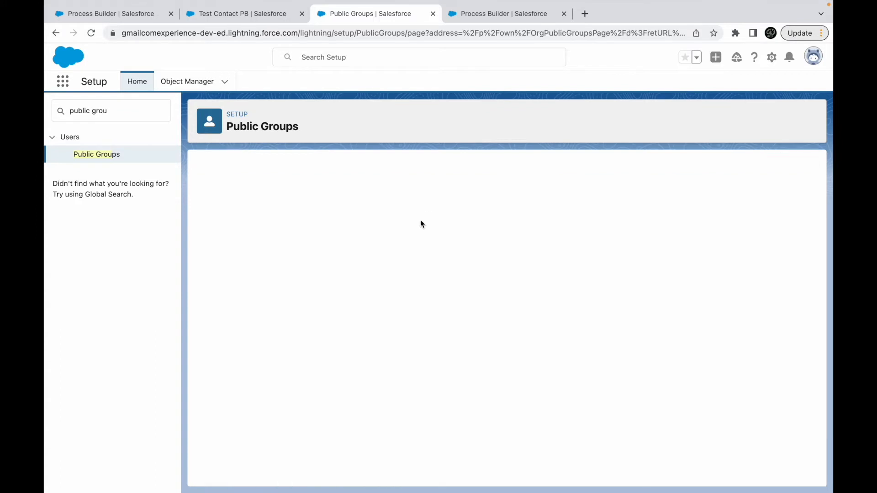
- Search Setup for "user", review the roles in the Users list, and open the Sales Reps public group's details
triple_click(116, 111)
text(user)
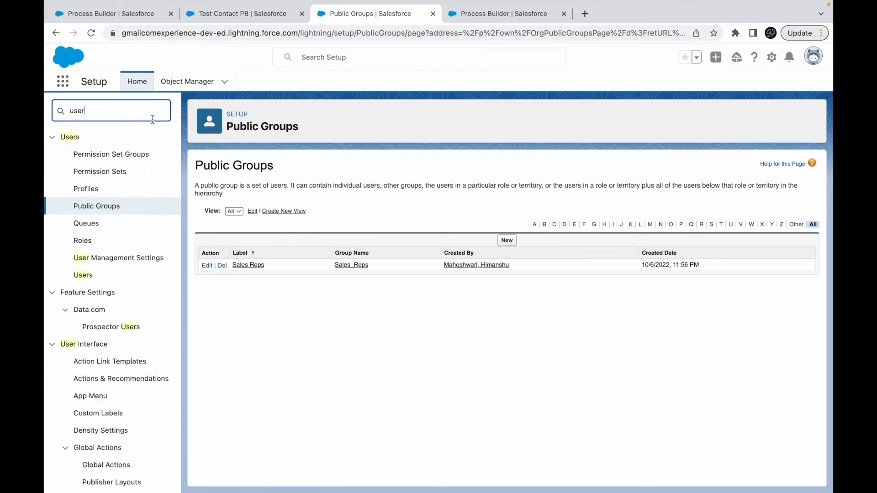
click(83, 276)
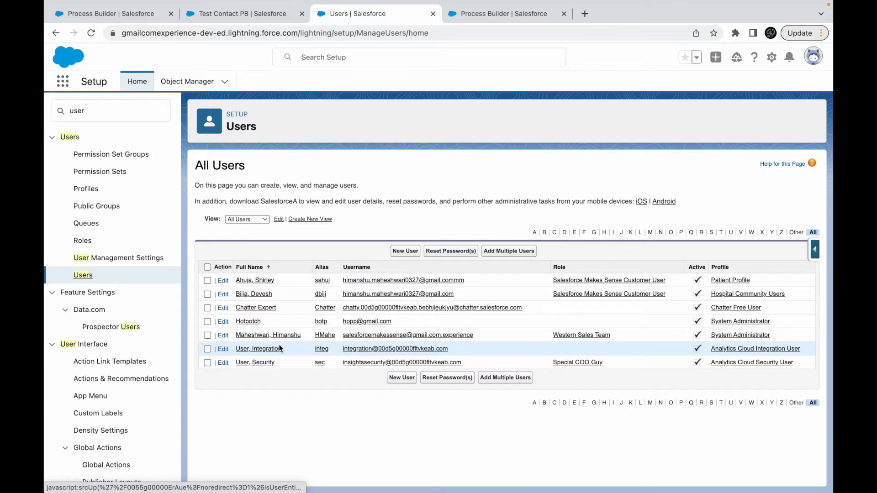
click(78, 208)
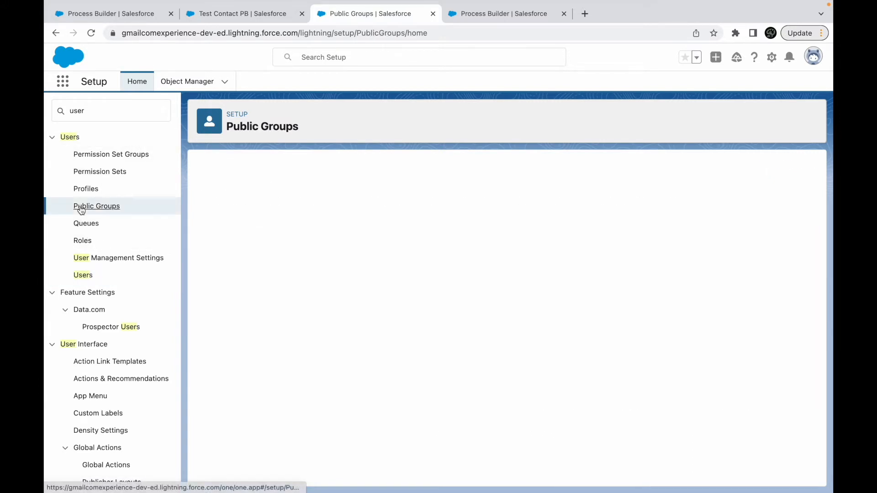
click(249, 266)
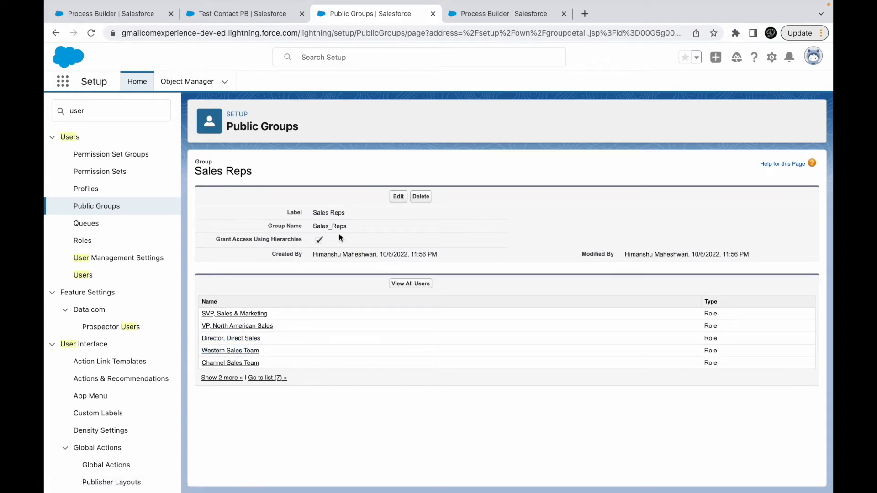
drag(345, 213, 312, 213)
- Back in the Process Builder page, set the notification recipient to User with [Account].Owner.Id from the record and save the action
click(492, 14)
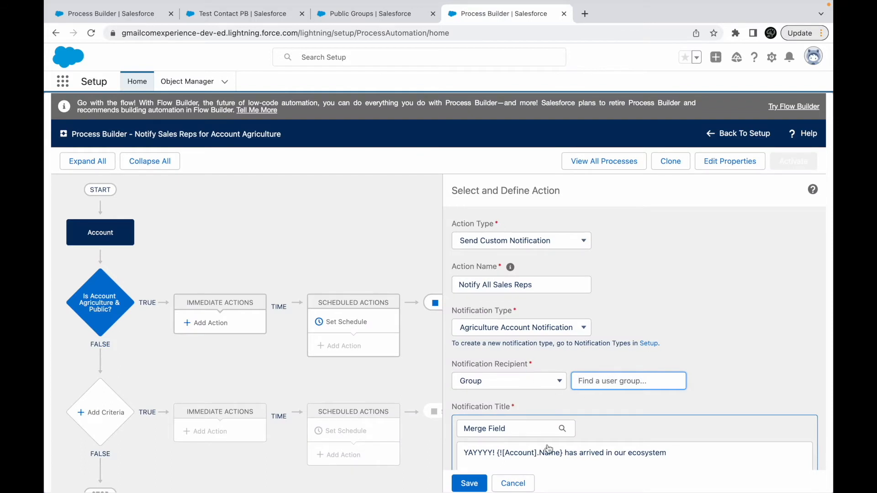
click(468, 484)
click(525, 381)
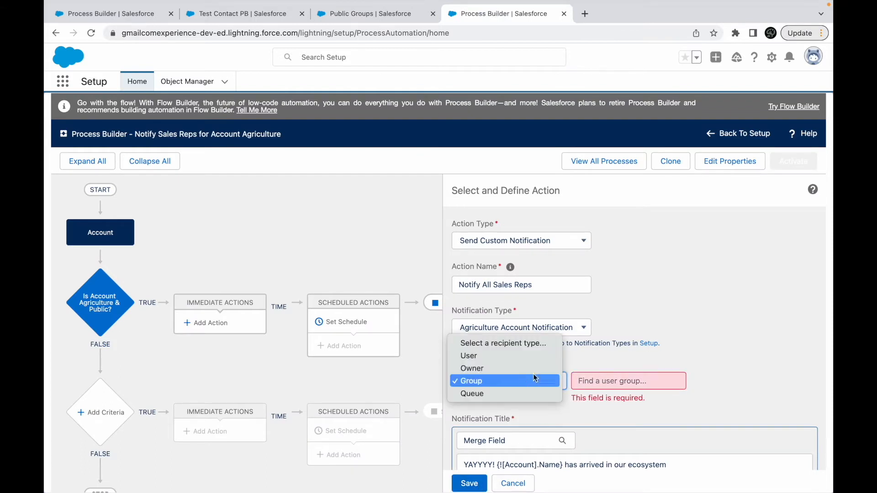
click(523, 353)
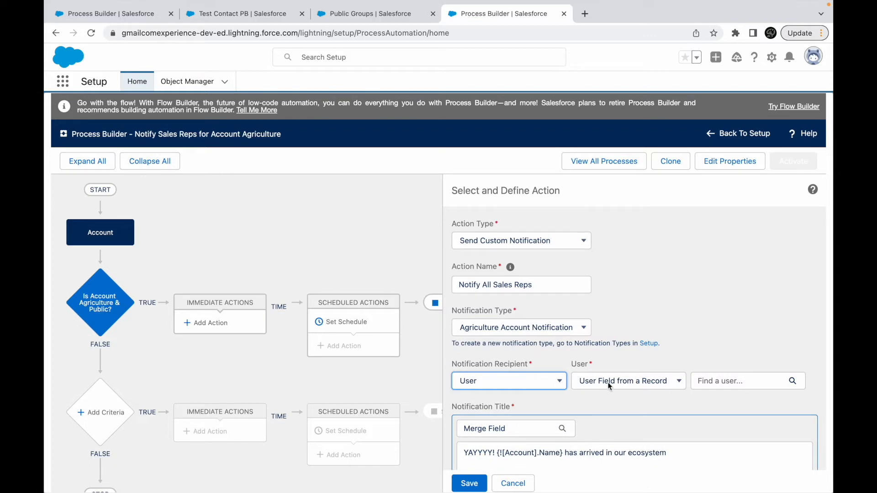
click(733, 383)
text(Own)
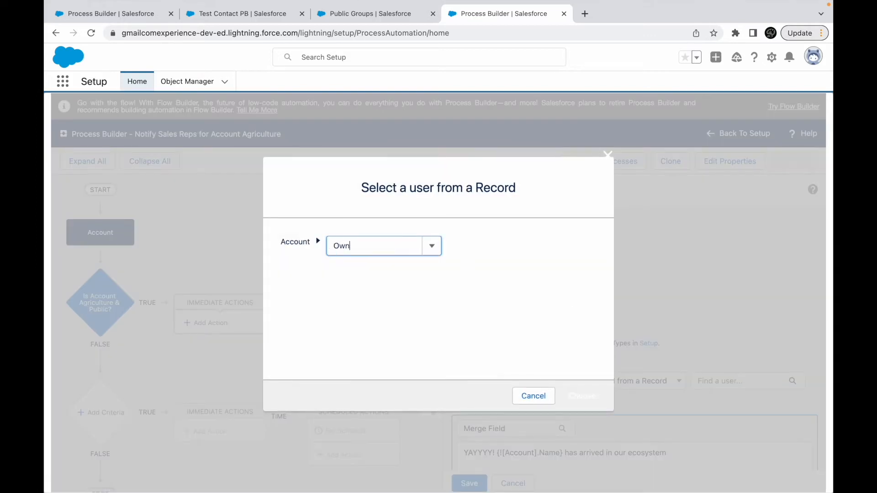
text(er)
click(383, 265)
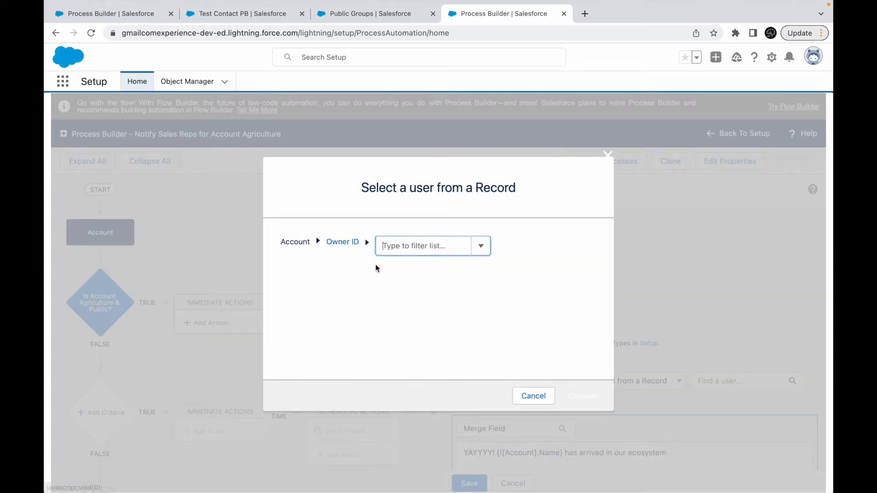
text(id)
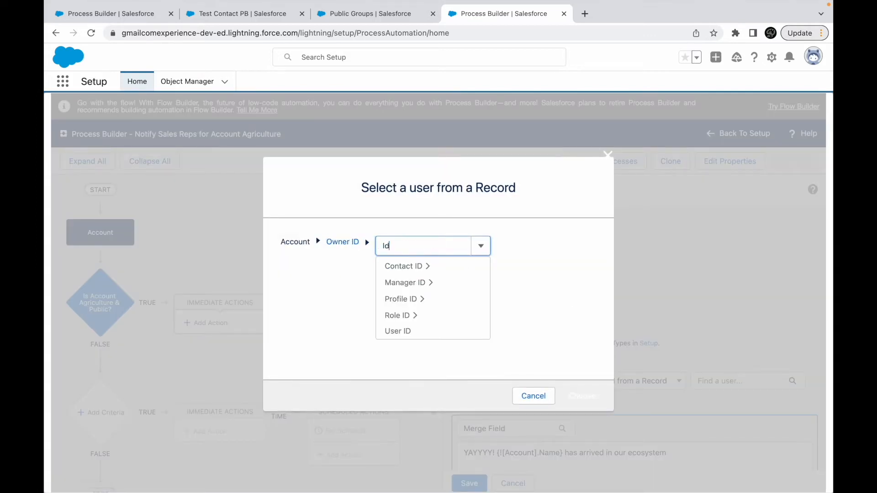
click(399, 330)
click(580, 392)
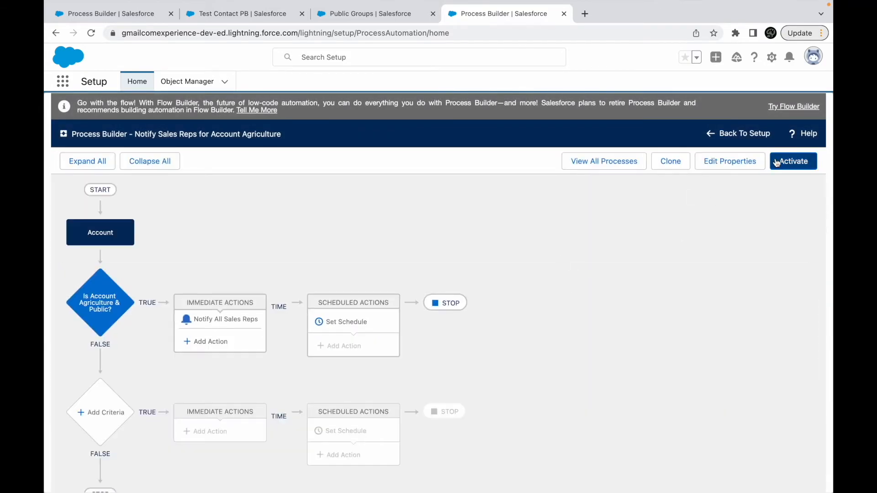
- Reload Process Builder and reopen the Notify All Sales Reps action in the Notify Sales Reps for Account Agriculture process
key(super+r)
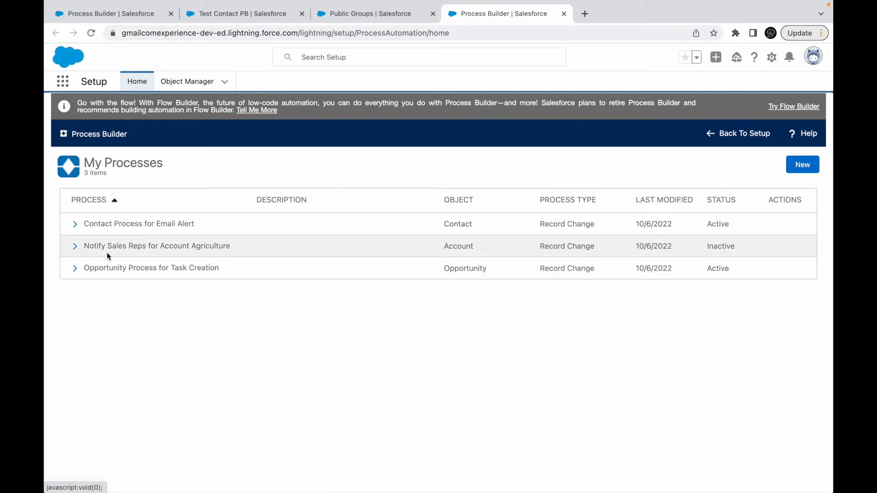
click(103, 248)
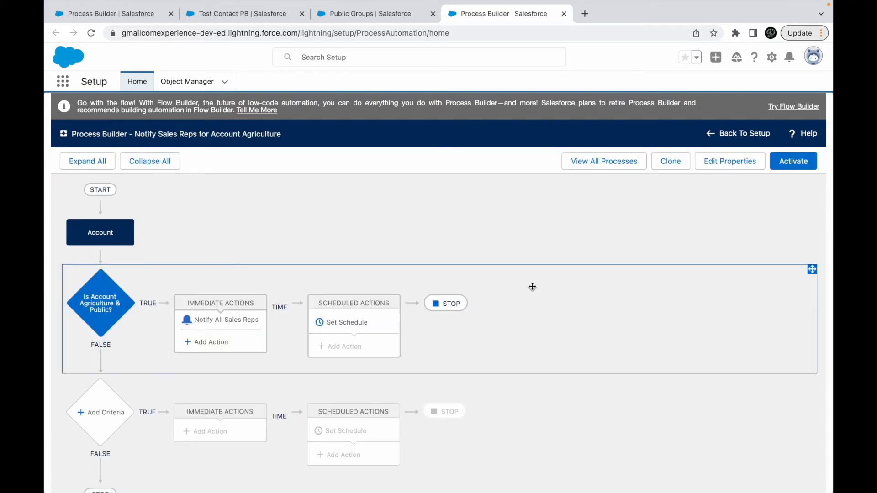
click(225, 320)
scroll(521, 336, down, 2)
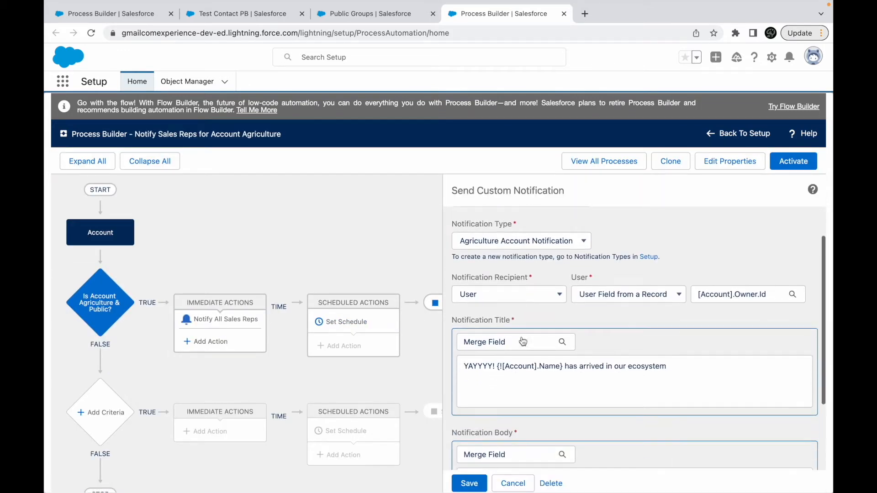
- Try to change the action's notification recipient to the Sales_Reps group and activate the process without saving the action
click(552, 294)
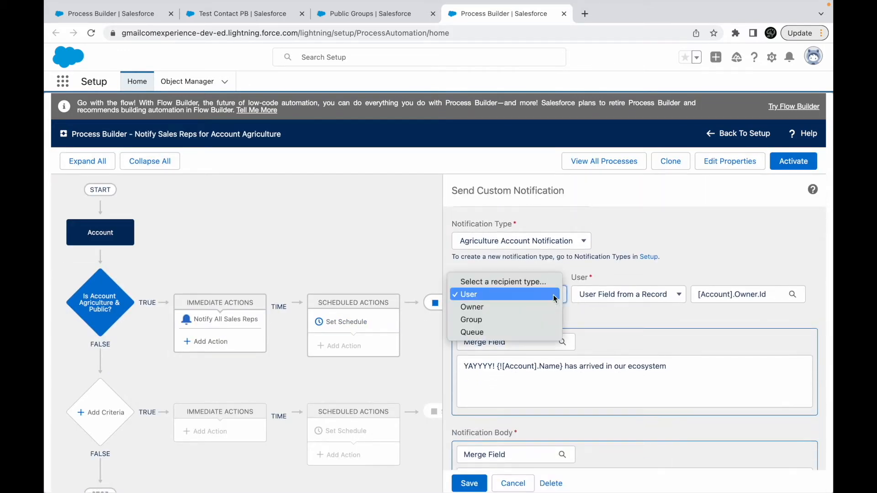
click(493, 319)
click(622, 293)
text(Sales)
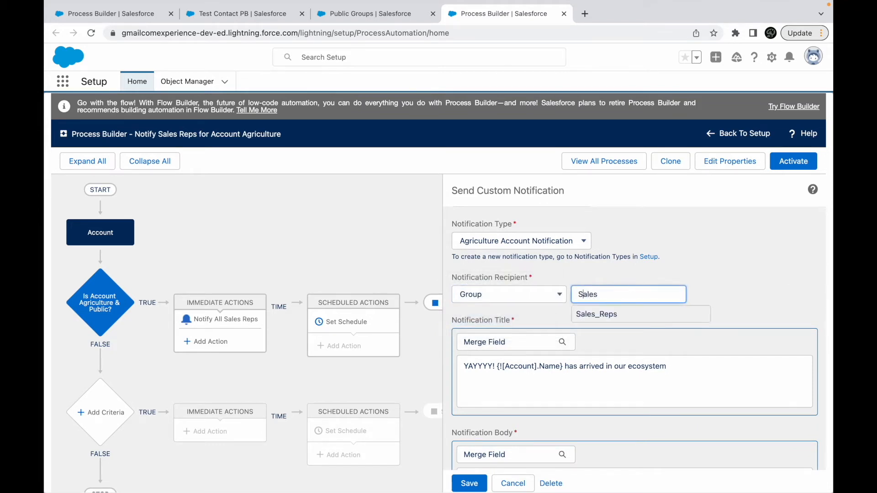
click(609, 313)
click(788, 169)
click(583, 337)
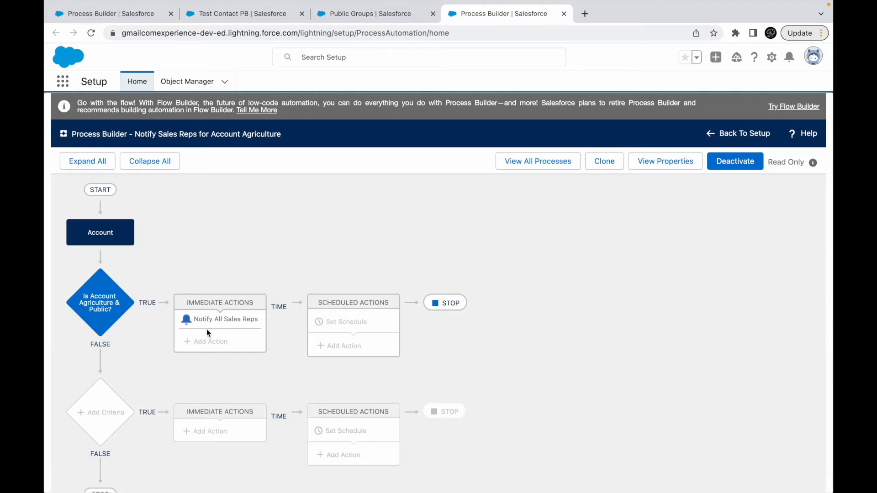
- Check the Notify All Sales Reps action, and clone the process as a version of the current process
click(208, 323)
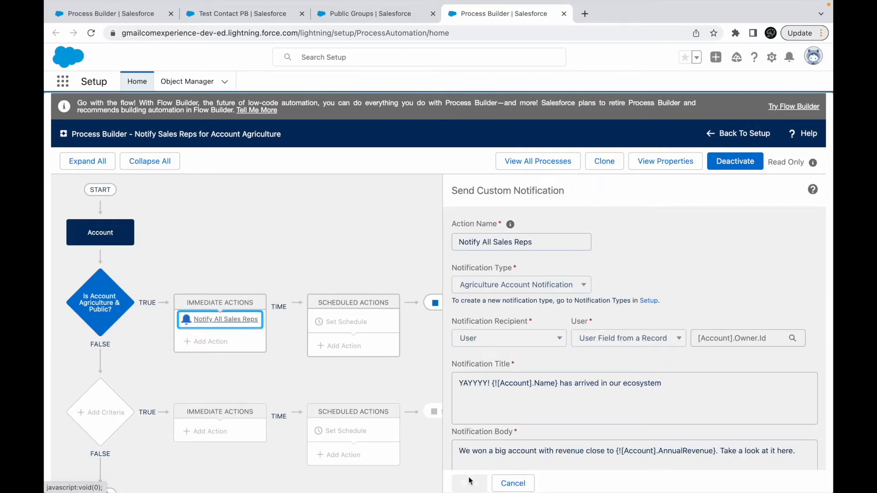
click(604, 166)
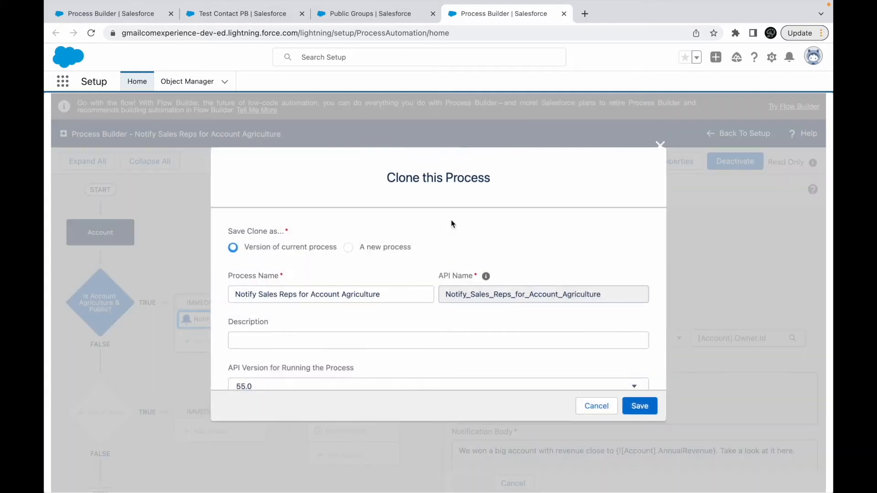
click(647, 407)
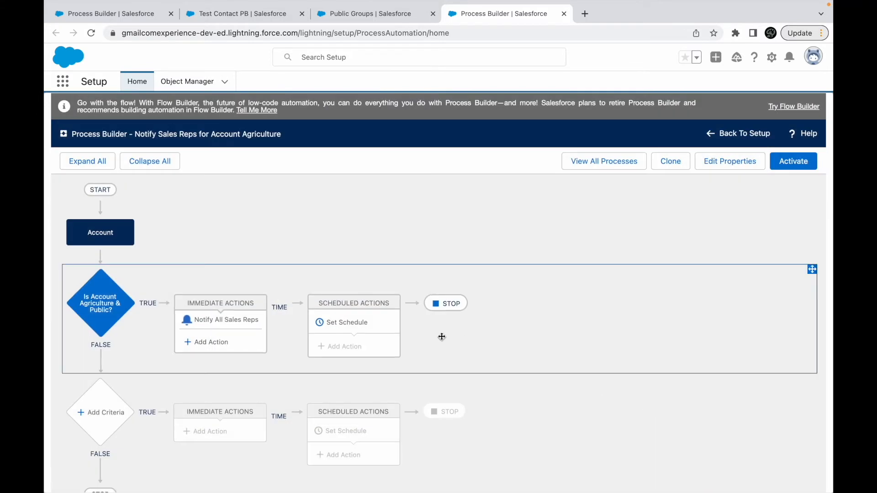
- Set the Notify All Sales Reps action's recipient to the Sales_Reps group, save it, and activate the cloned version
click(231, 319)
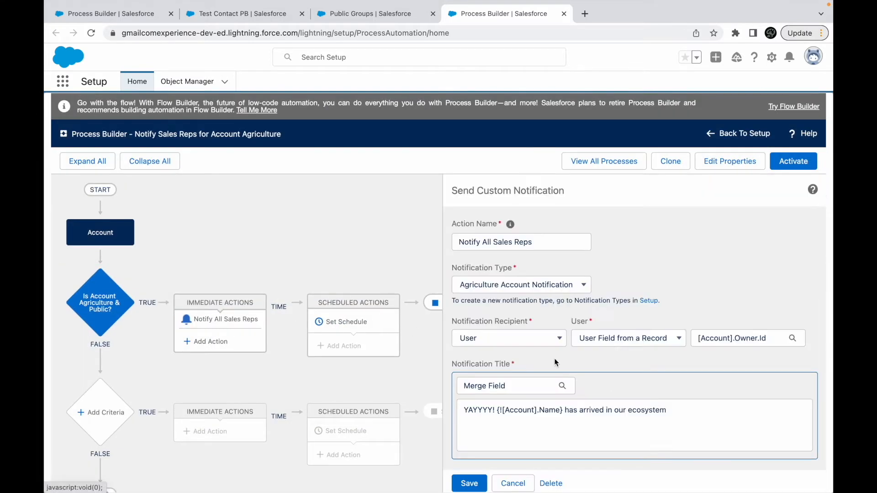
click(525, 338)
click(490, 361)
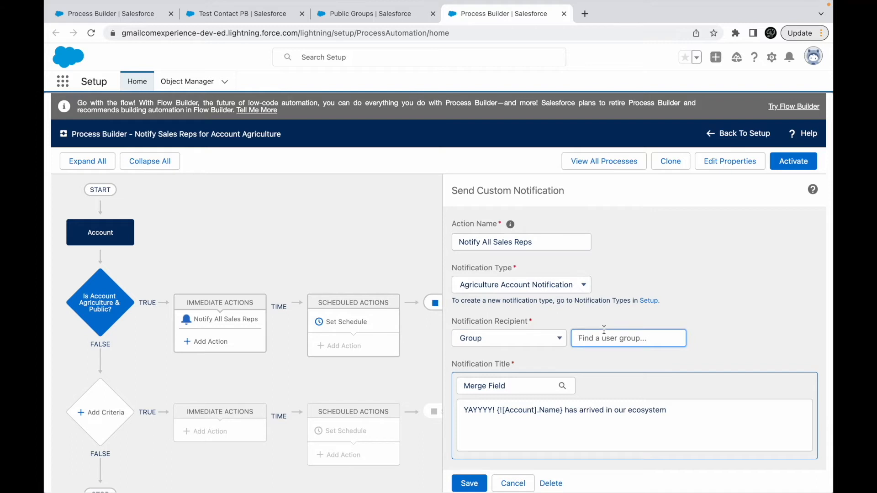
text(Sales)
click(587, 358)
click(469, 483)
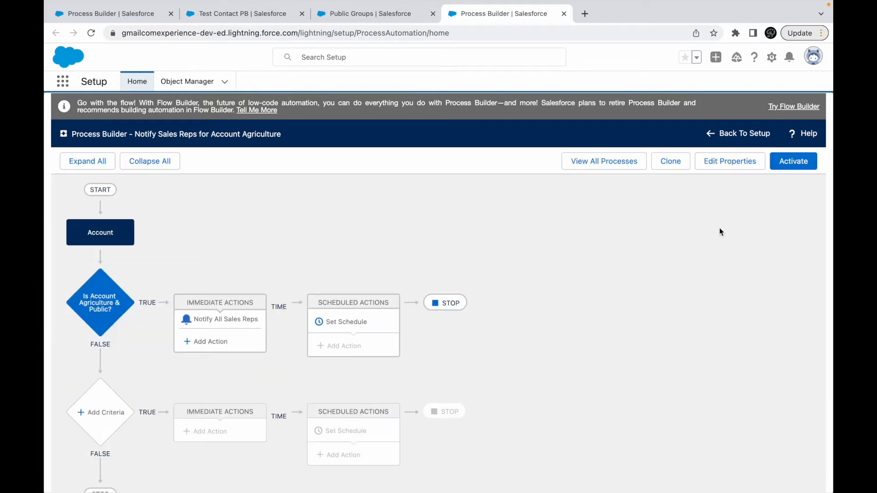
click(785, 162)
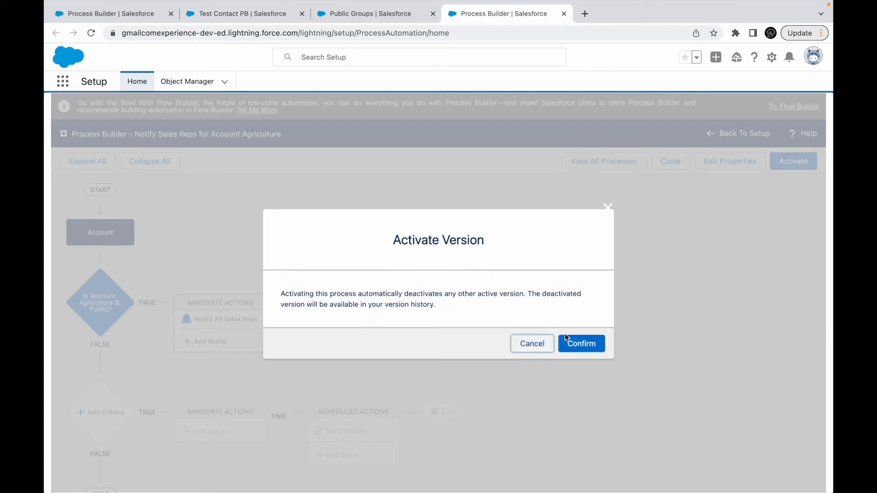
click(574, 343)
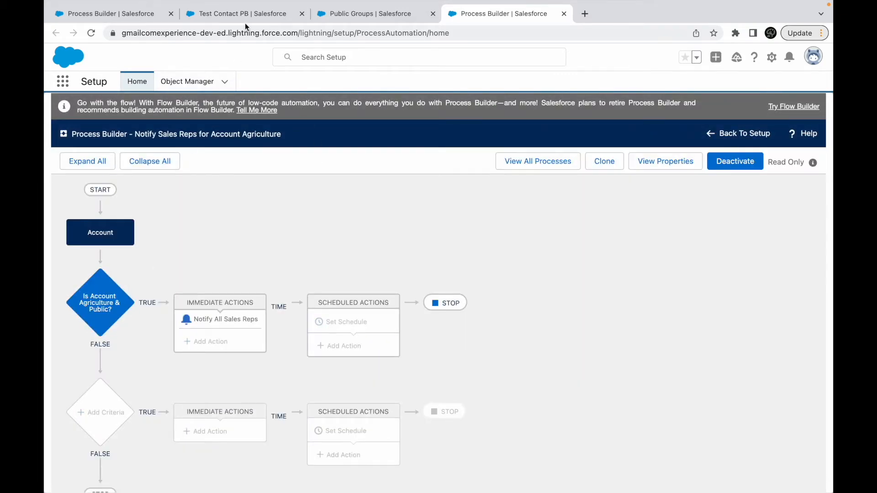
- In the browser page showing the Sales app, start a new account with ownership Public and industry Agriculture
click(114, 15)
click(242, 13)
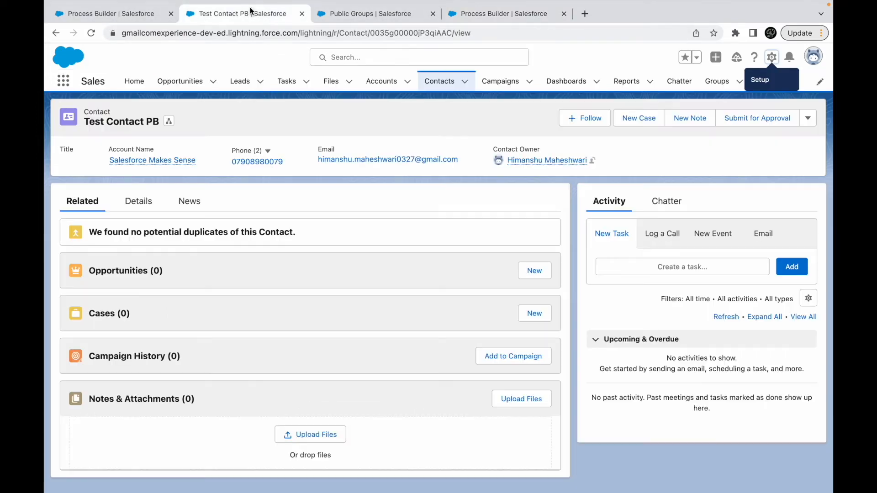
click(374, 81)
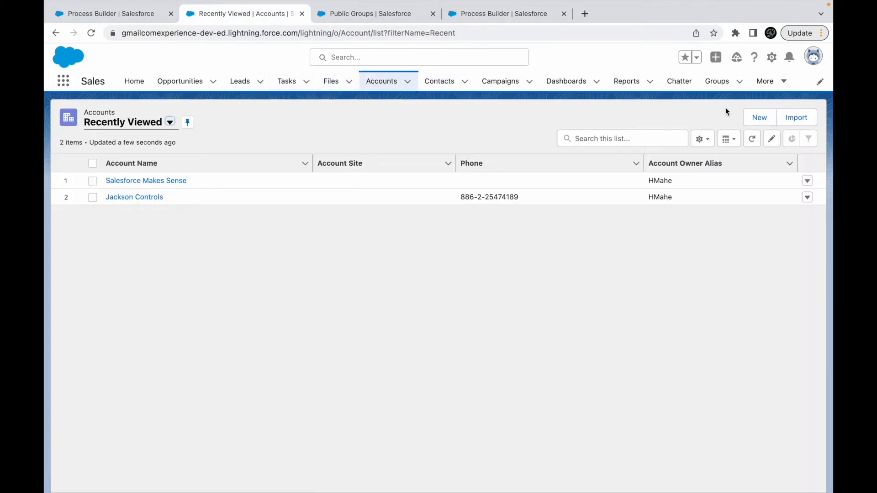
click(758, 117)
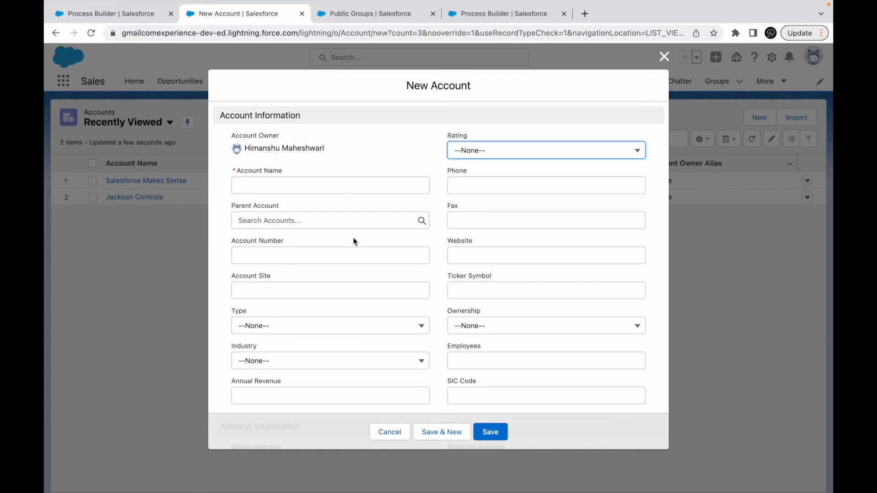
click(459, 333)
click(480, 364)
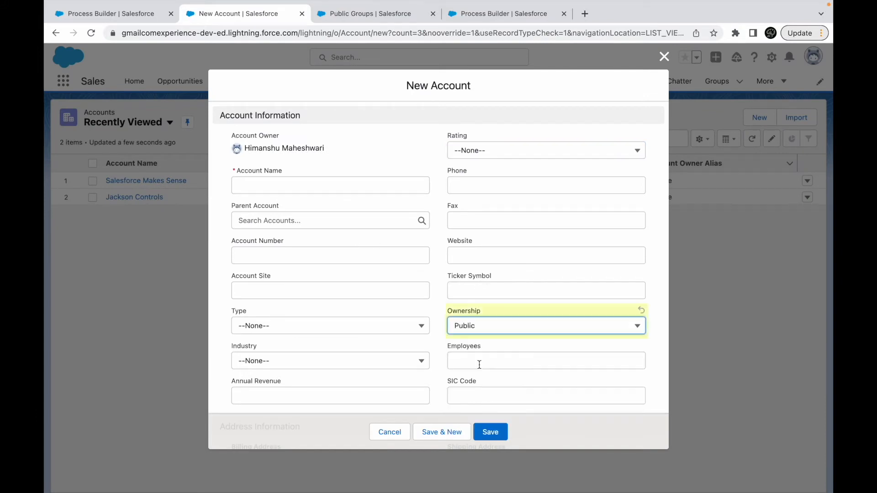
click(265, 358)
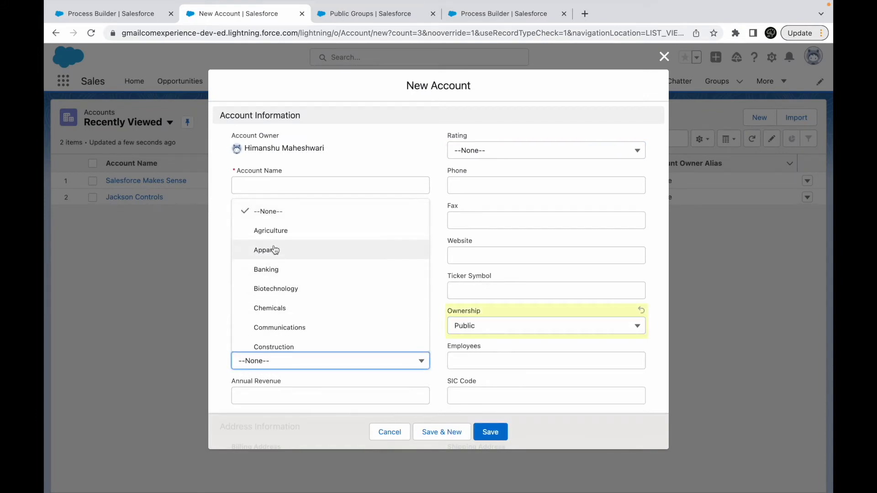
click(276, 229)
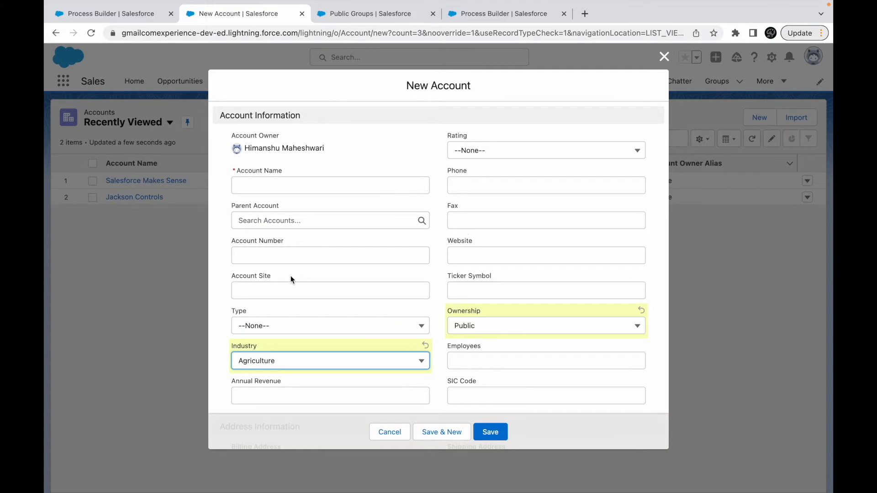
- Set the new account's annual revenue to 55000 and its name to New Company PB, and save the account
scroll(293, 279, down, 3)
click(280, 299)
text(55000)
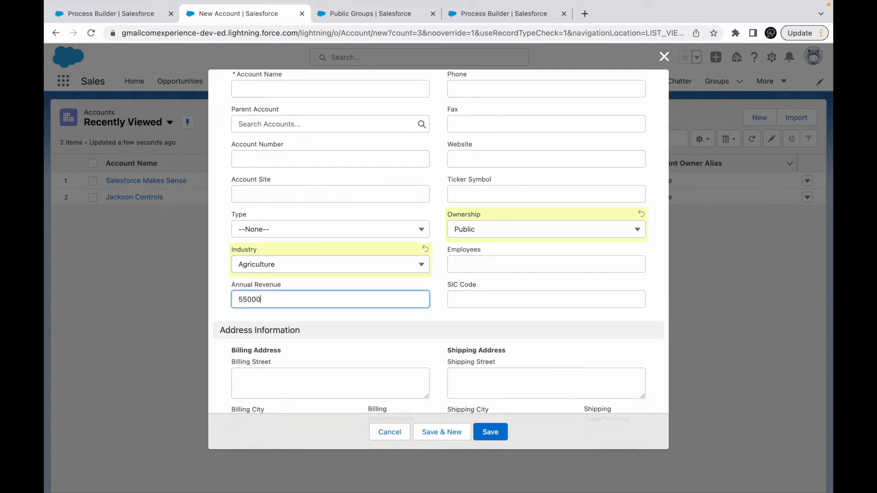
scroll(478, 306, up, 2)
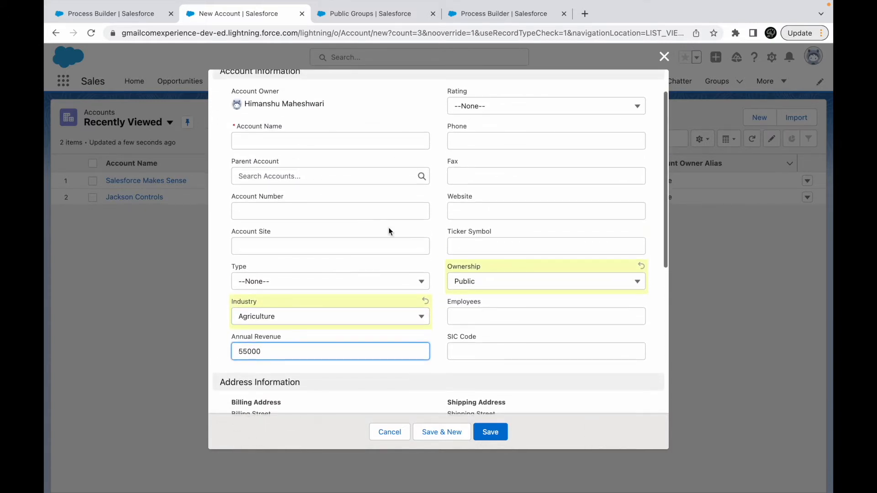
click(302, 142)
text(New Company PB)
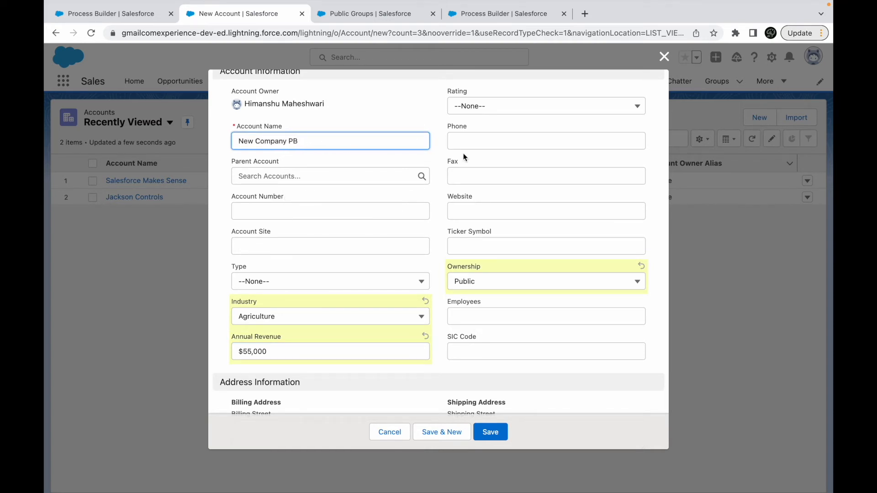
click(488, 110)
click(480, 146)
scroll(442, 248, down, 3)
scroll(442, 244, down, 5)
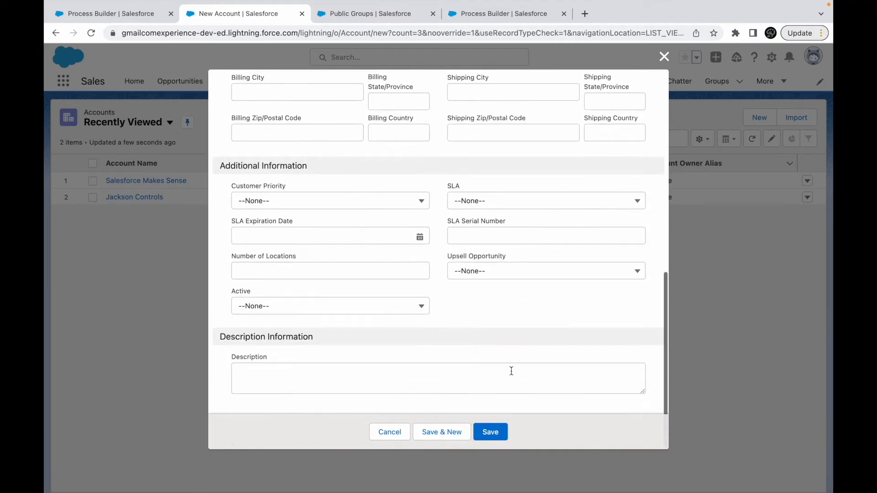
click(491, 431)
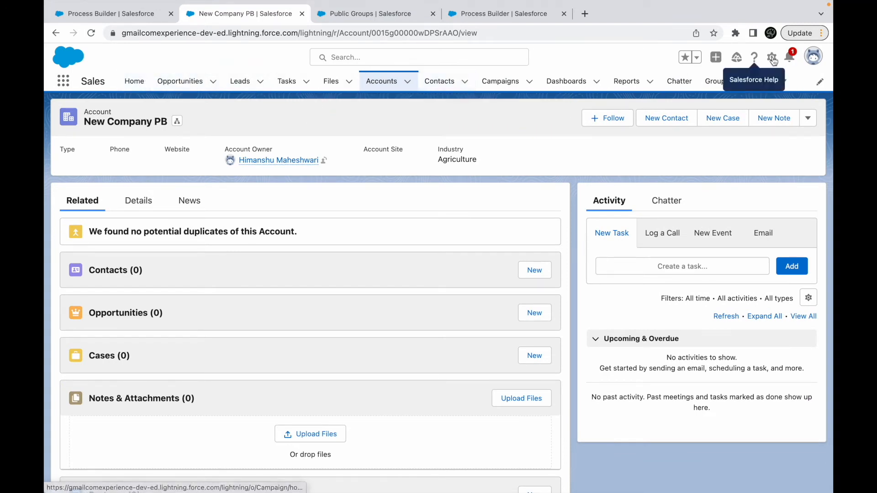
- Check the custom notification from the account and from the Burlington Textiles Weaving Plant Generator opportunity, and follow it to the New Company PB record
click(789, 57)
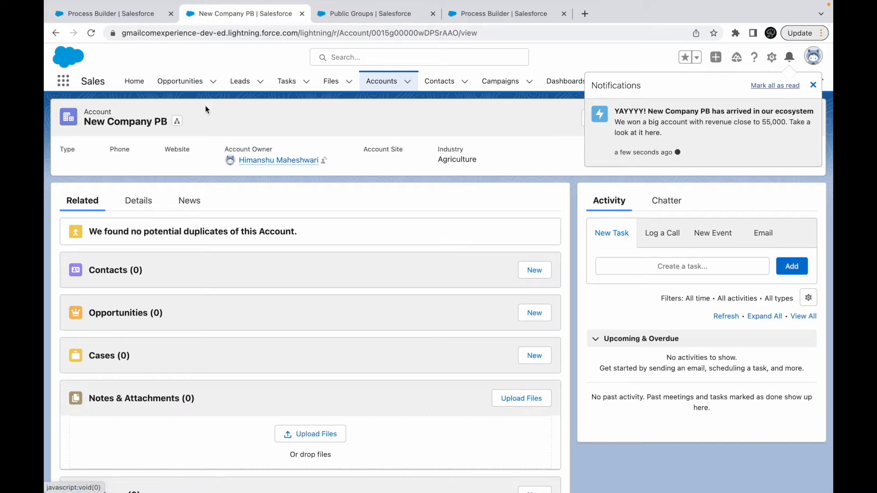
click(172, 82)
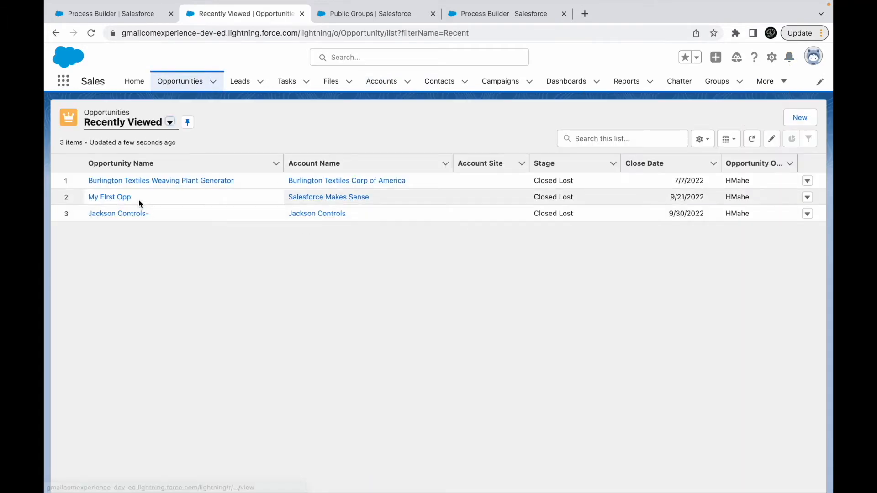
click(133, 180)
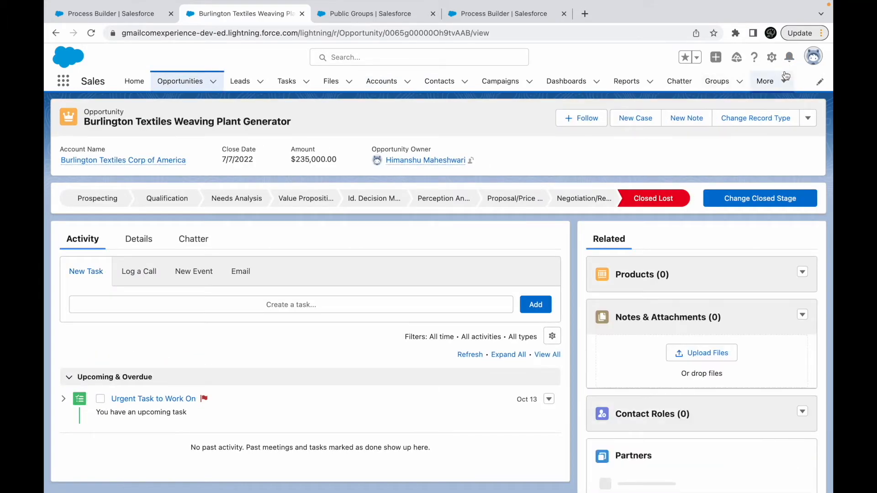
click(790, 56)
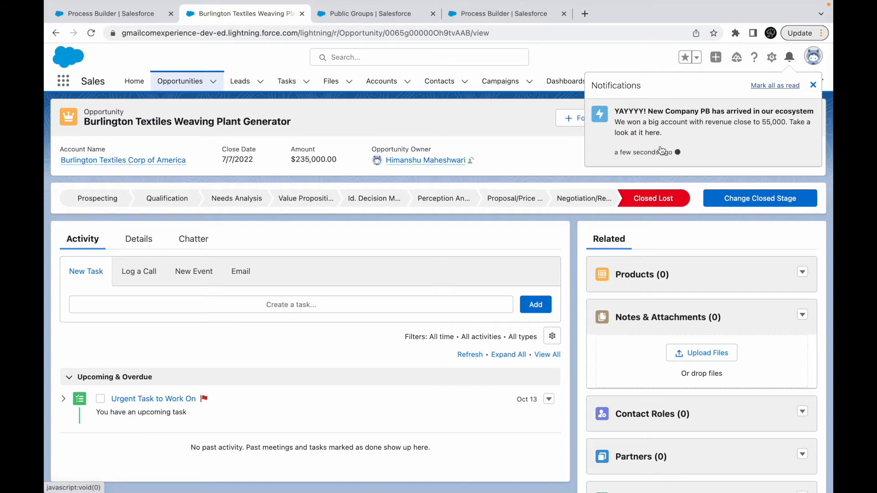
click(695, 137)
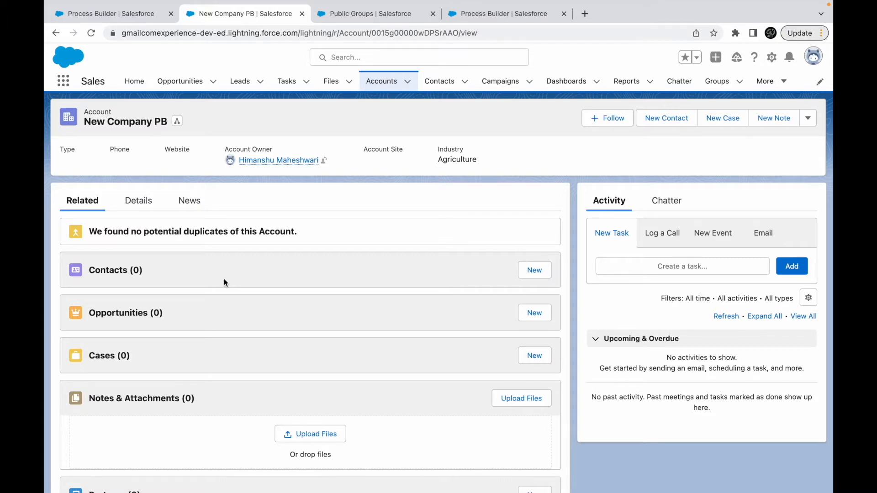
click(789, 57)
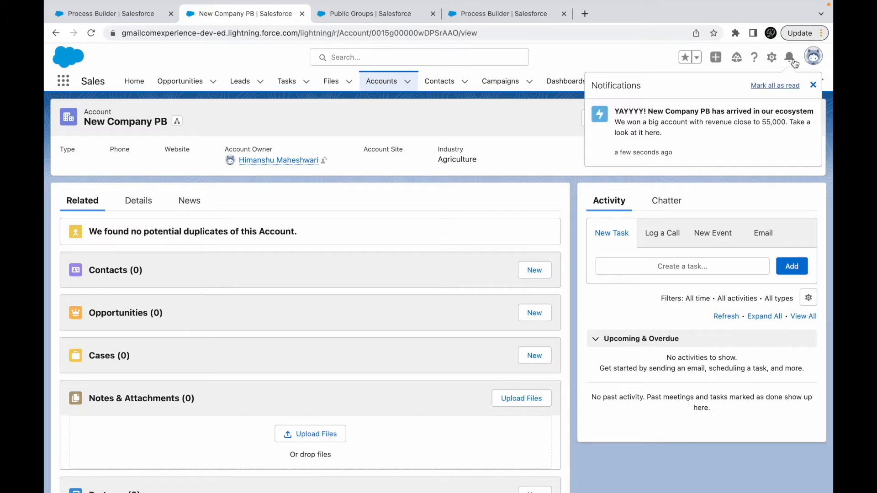
click(717, 118)
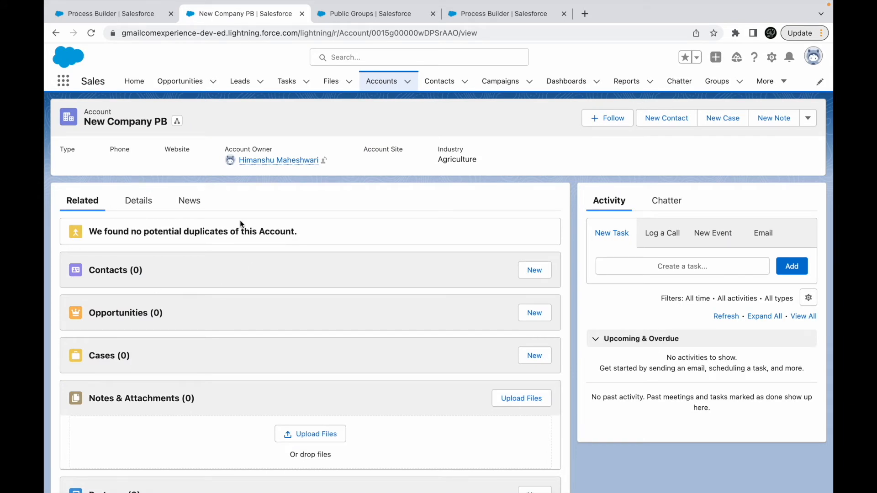
- Review the Notify All Sales Reps action's settings in the process, and return to the New Company PB account
click(507, 13)
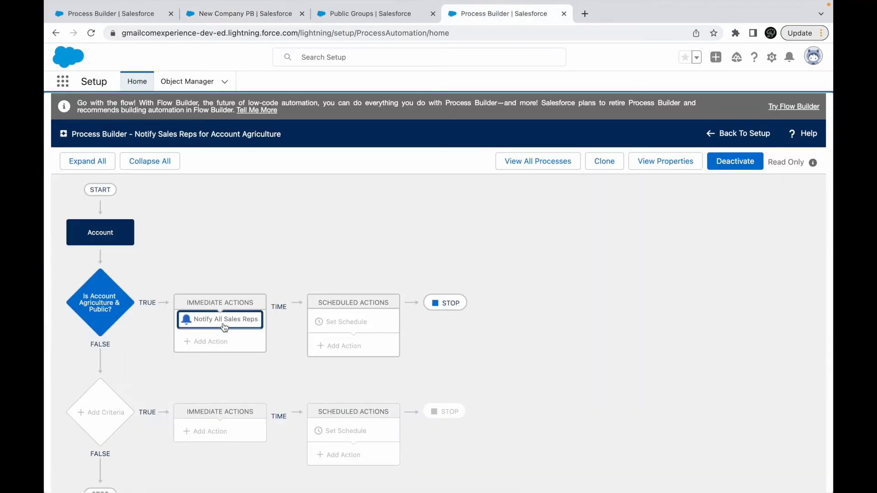
click(202, 327)
scroll(559, 357, down, 3)
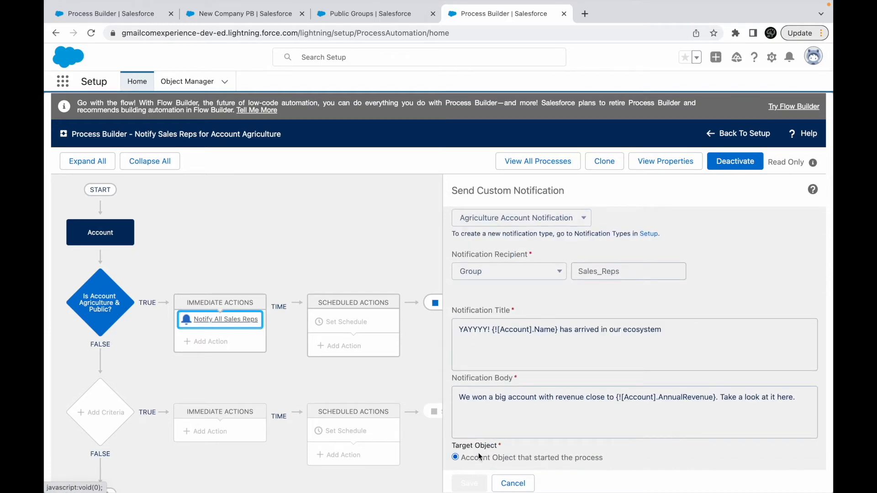
scroll(563, 354, up, 3)
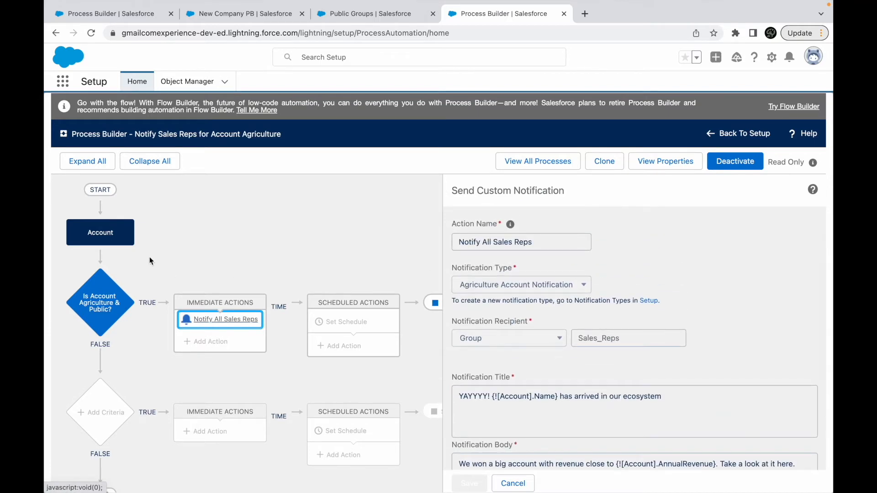
click(234, 18)
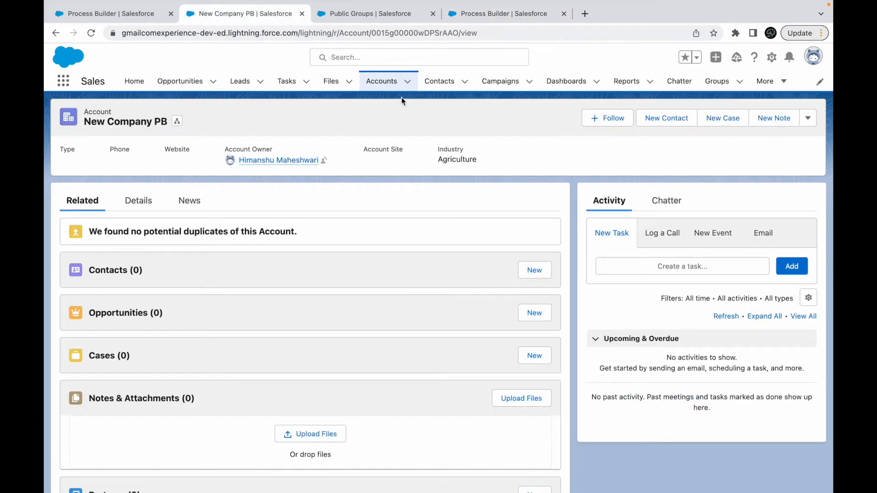
- Switch to Keynote, show the Post to Chatter slide, and make CLOSED WON and 100K bold in its text
key(ctrl+Up)
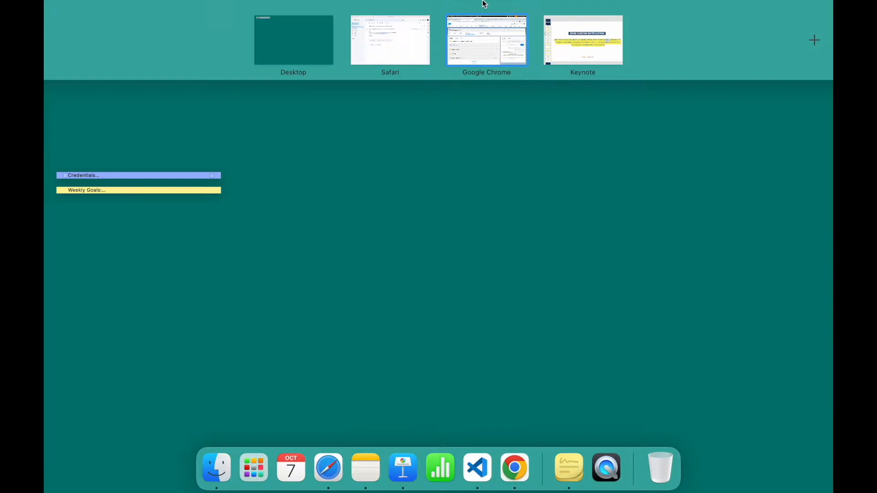
click(569, 29)
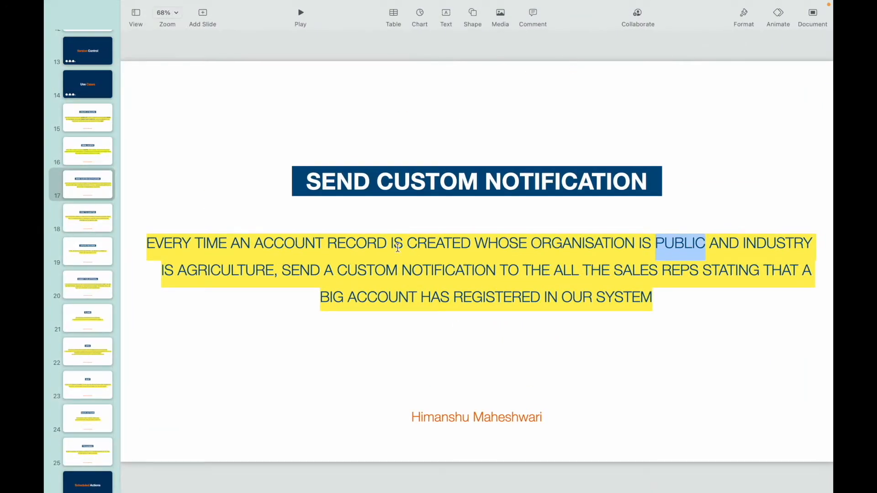
click(91, 216)
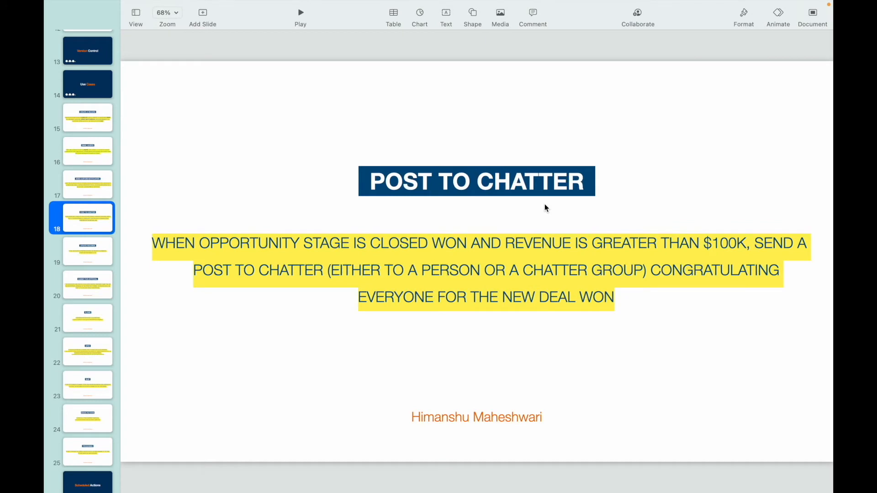
click(479, 186)
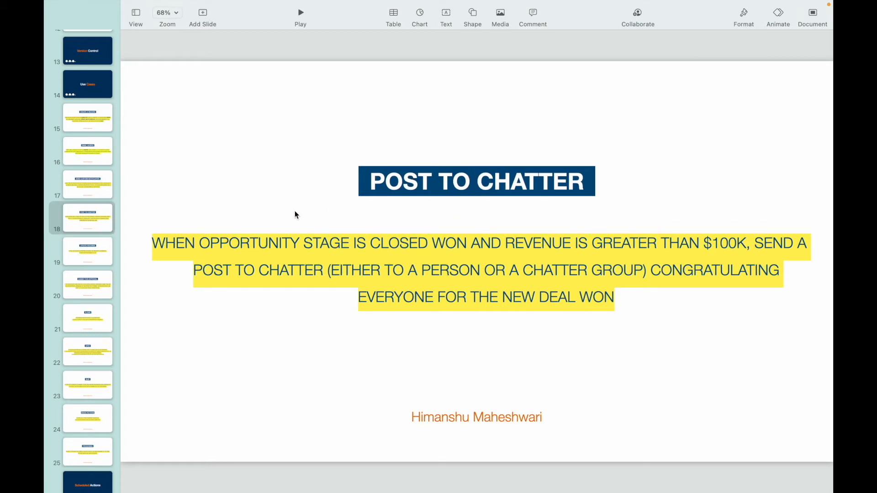
double_click(327, 248)
double_click(396, 246)
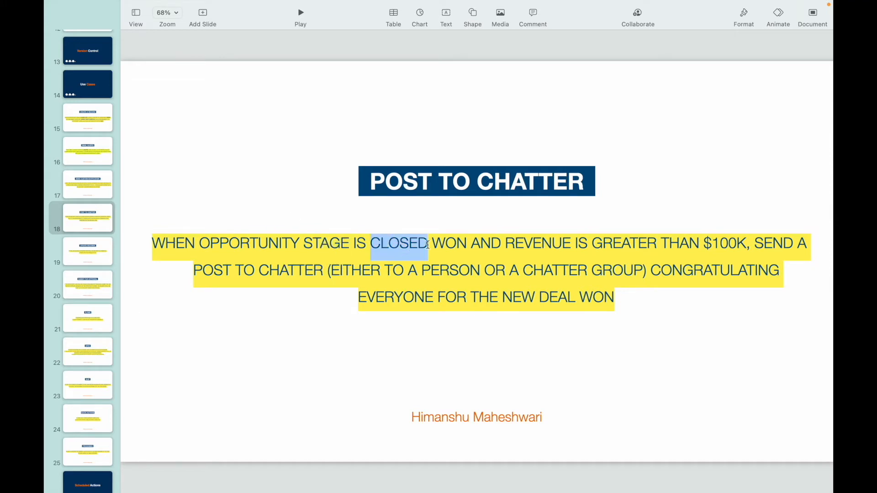
shift+click(469, 240)
key(super+b)
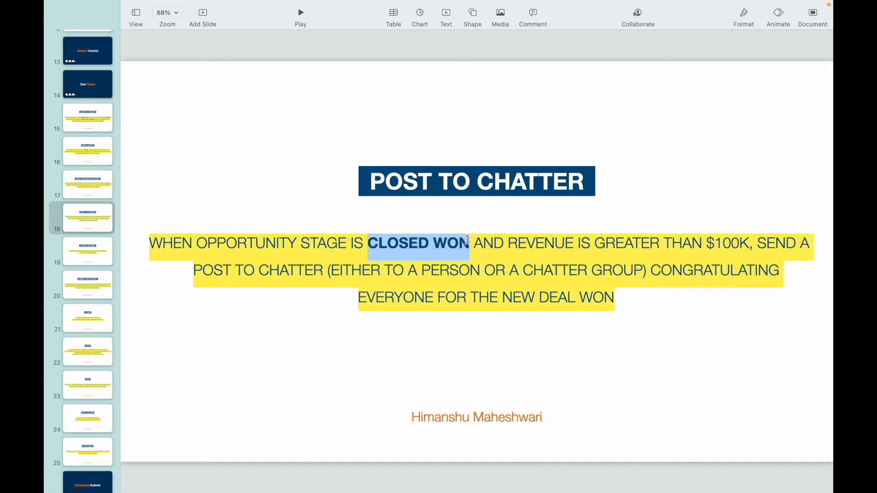
double_click(733, 244)
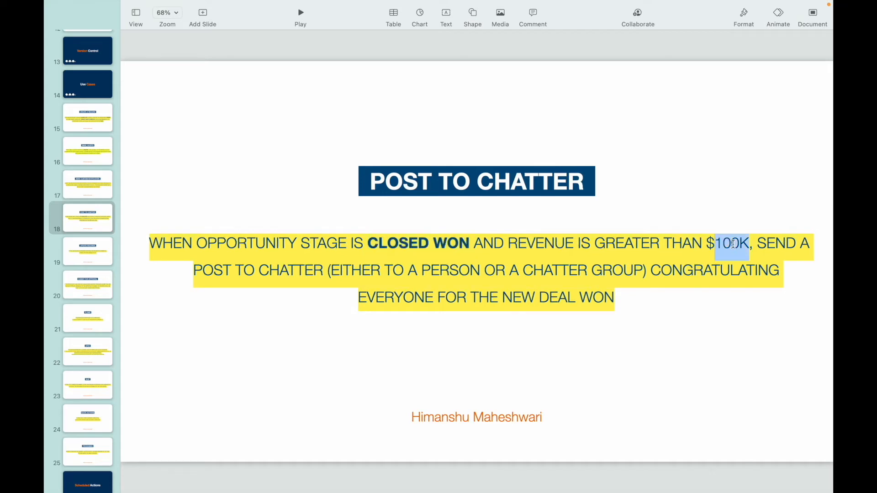
- Read through the Post to Chatter requirement, examining its opportunity criteria, the post's recipients and its congratulation message
double_click(295, 275)
drag(428, 270, 647, 269)
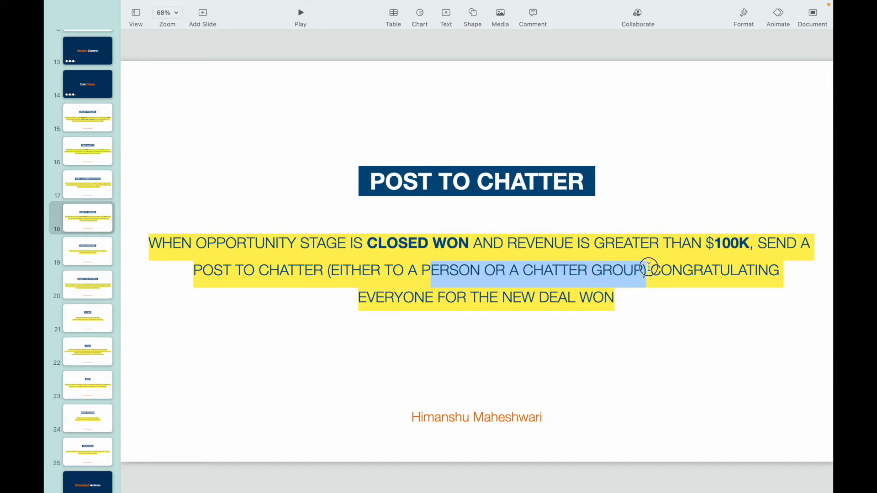
double_click(579, 272)
double_click(446, 265)
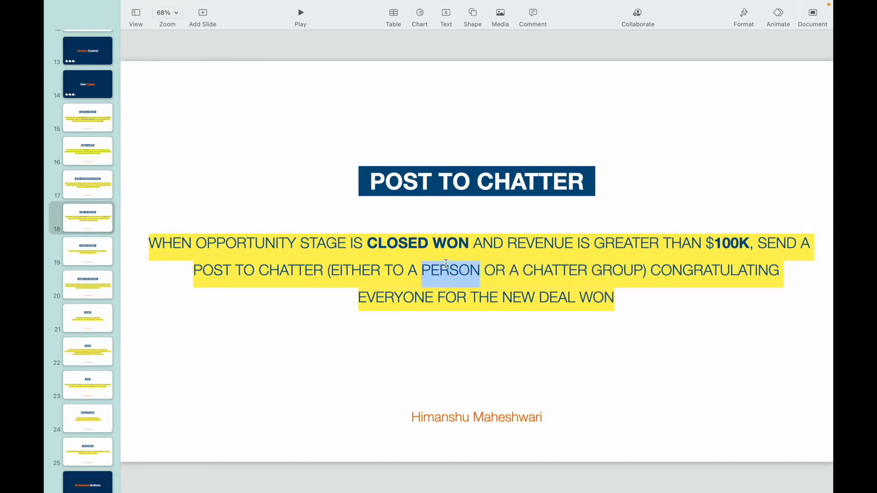
double_click(676, 269)
click(404, 297)
click(536, 299)
key(ctrl+Up)
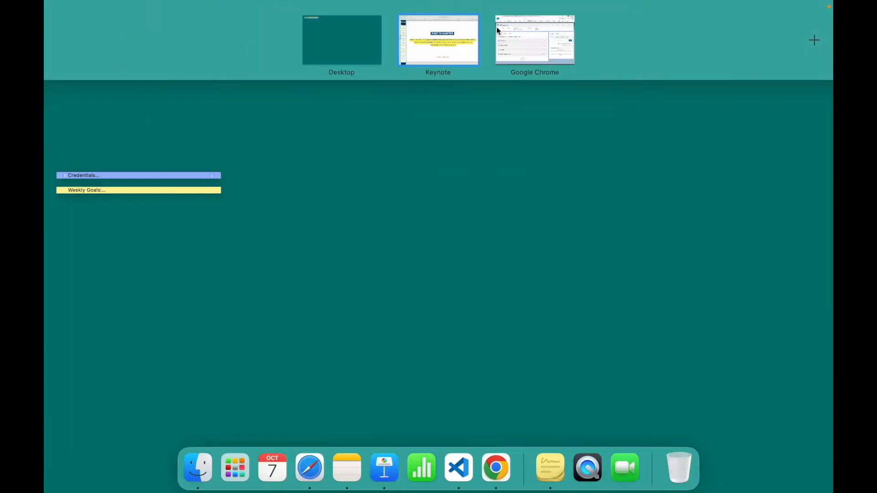
click(460, 45)
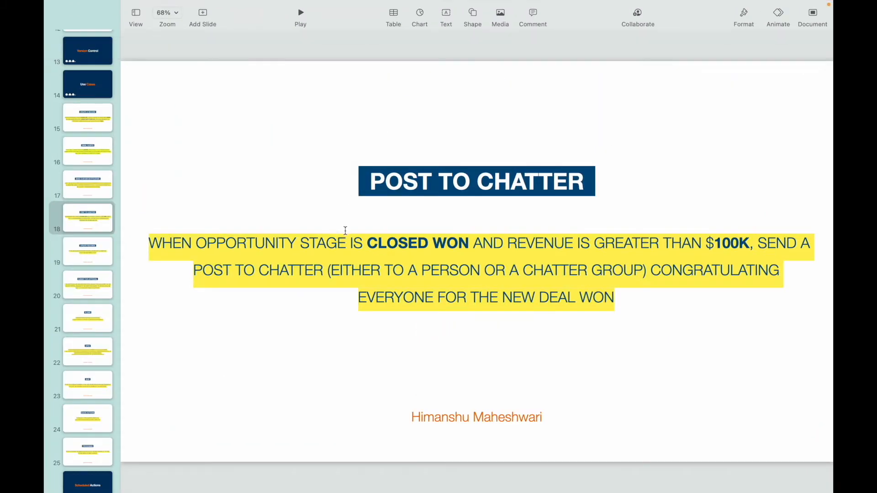
double_click(266, 243)
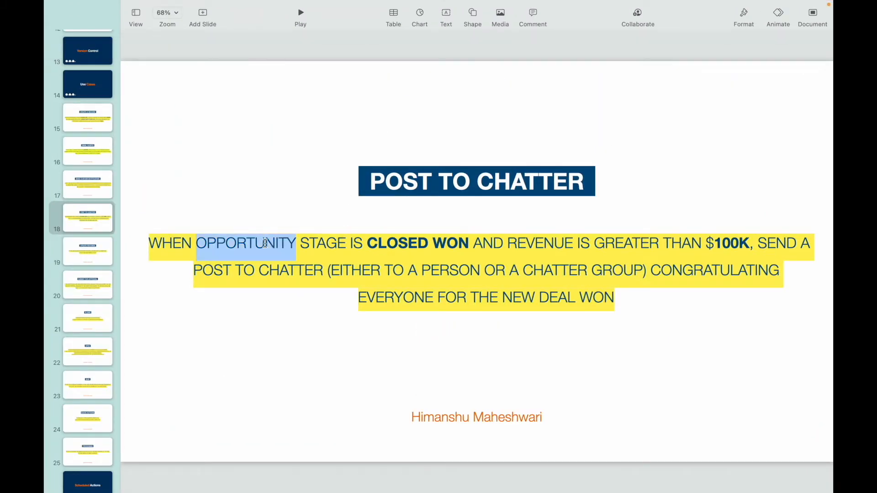
drag(304, 243, 747, 241)
double_click(284, 269)
click(240, 270)
- In Chrome, open Opportunity Process for Task Creation from the list of all processes, and clone it as a version of the current process
key(ctrl+Up)
click(502, 23)
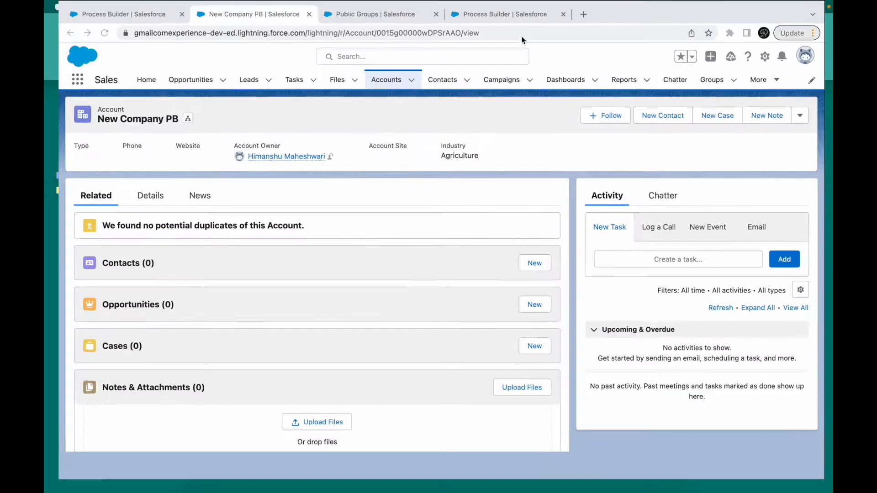
click(509, 15)
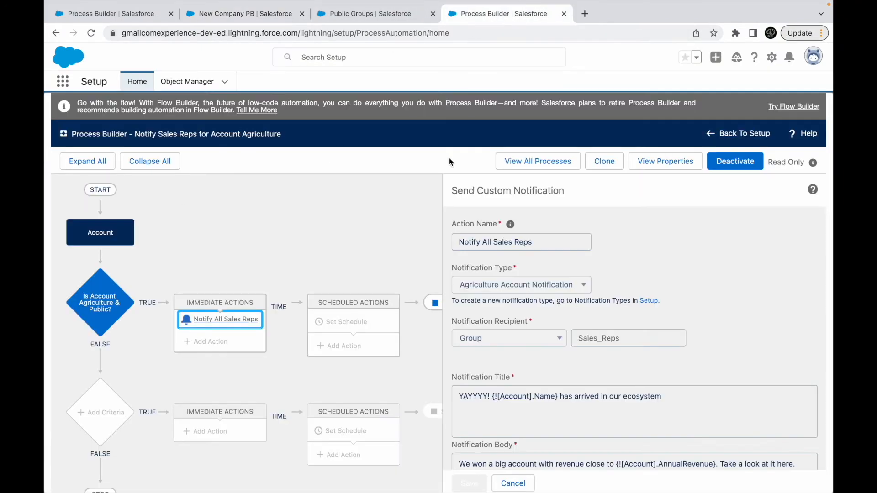
click(547, 162)
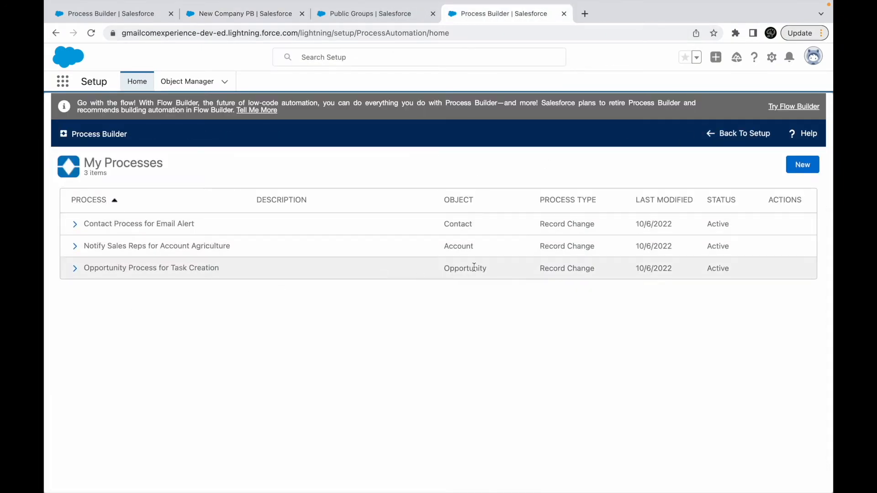
drag(485, 269, 430, 268)
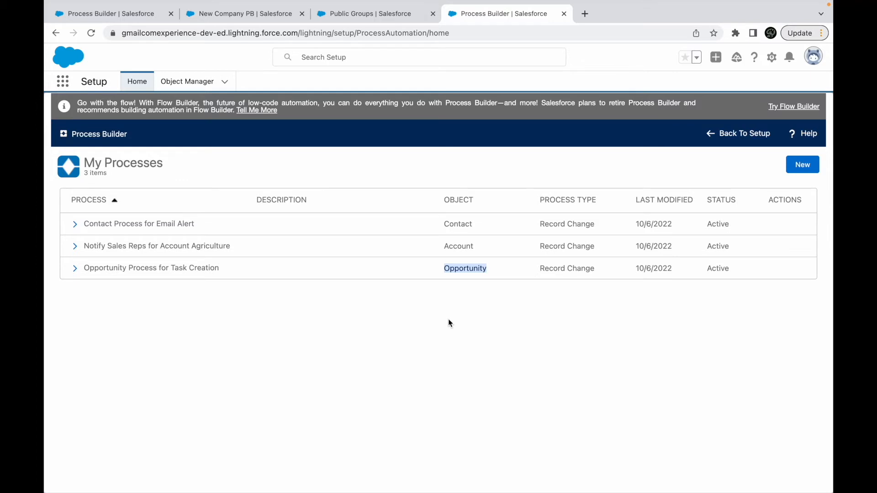
click(130, 273)
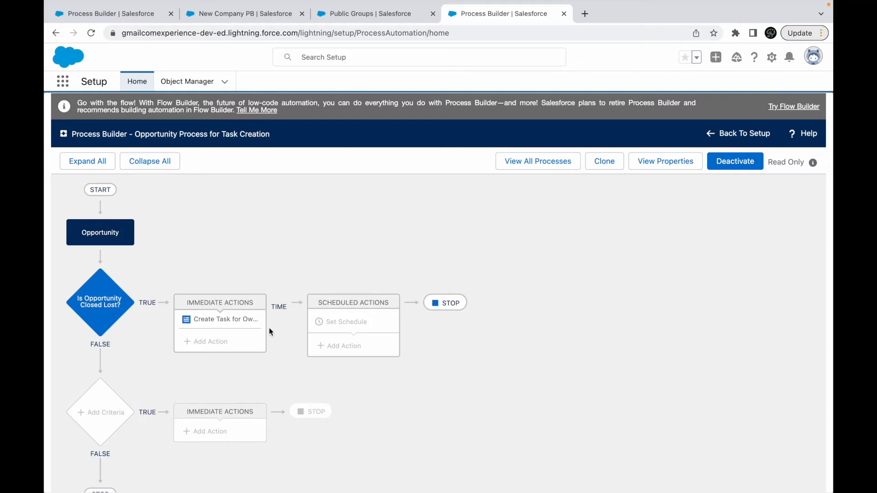
click(601, 161)
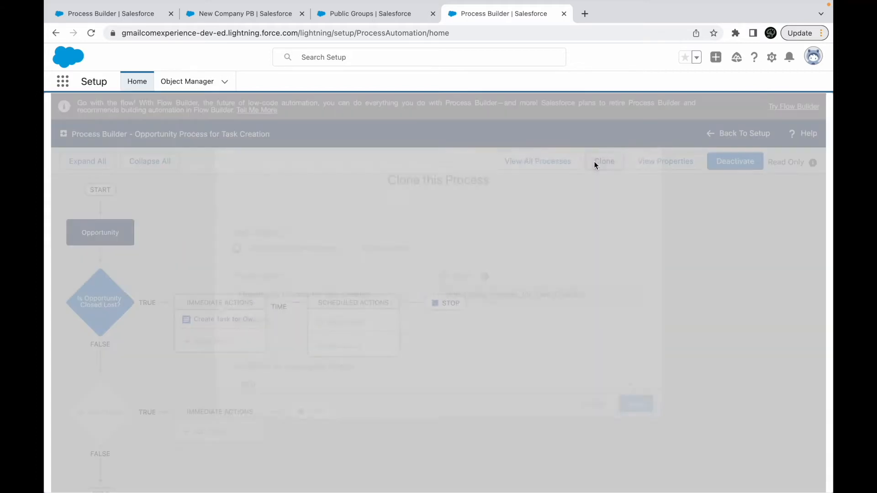
click(633, 413)
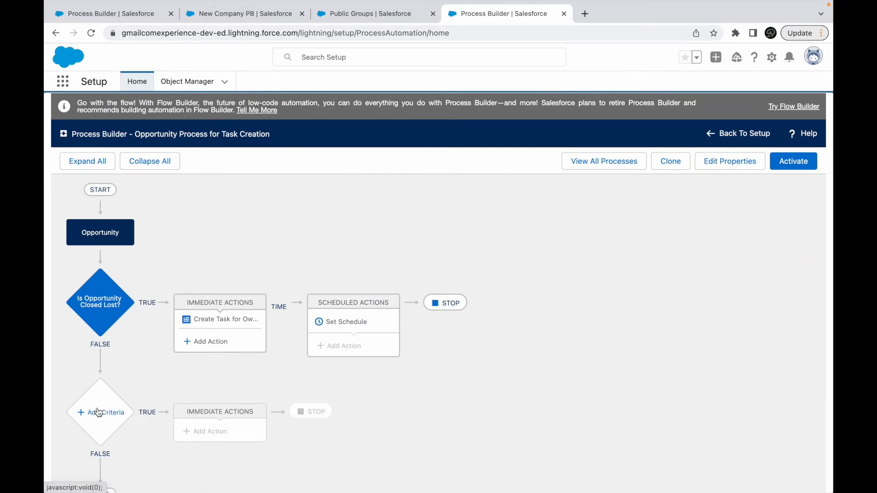
- Switch to Keynote, re-read the Post to Chatter slide's criteria, recipients and message, and return to the process in Chrome
key(ctrl+Up)
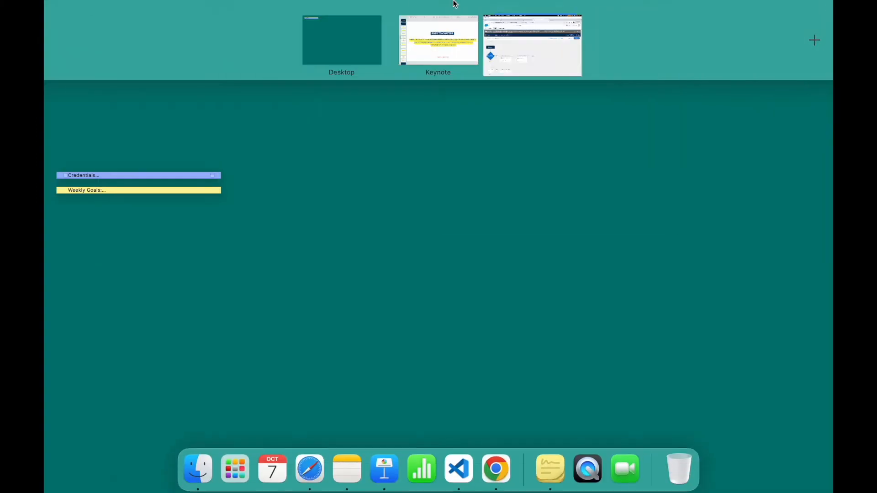
click(448, 47)
double_click(333, 244)
click(431, 244)
click(620, 240)
click(738, 241)
key(ctrl+Up)
click(536, 40)
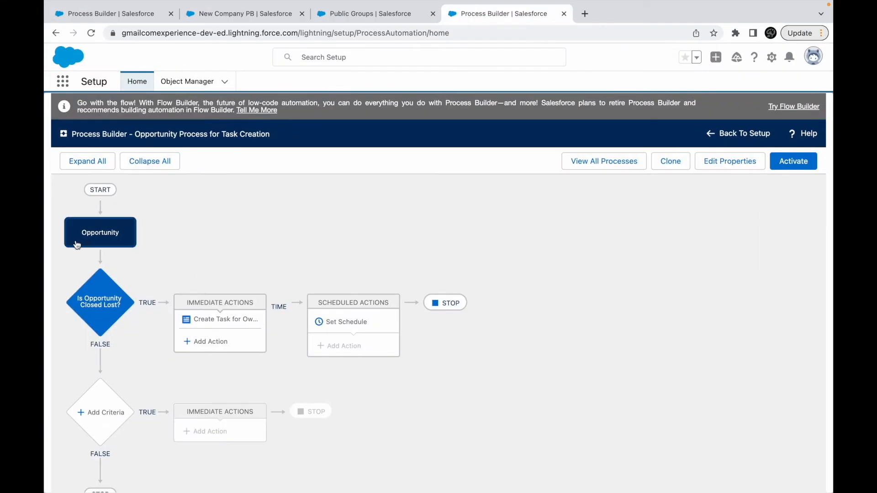
- Save the Opportunity start settings, and add a second criteria named "Is Rev more than 100K and Closed Won?"
click(98, 233)
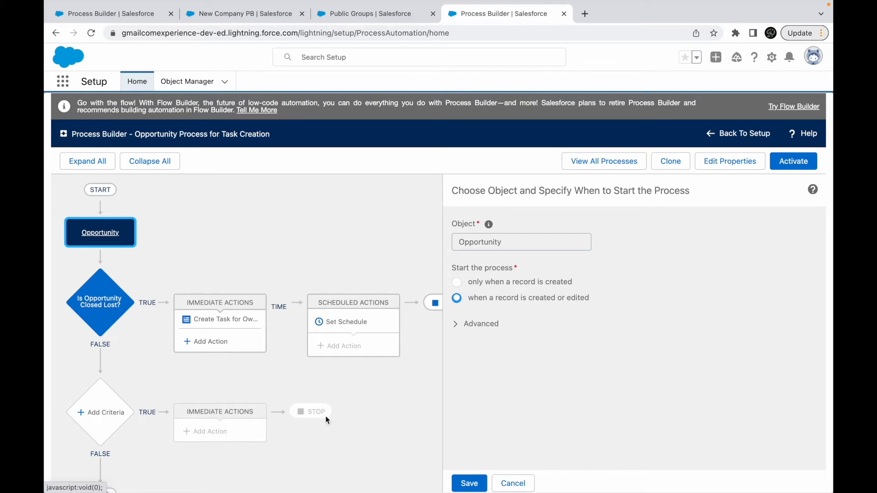
click(469, 483)
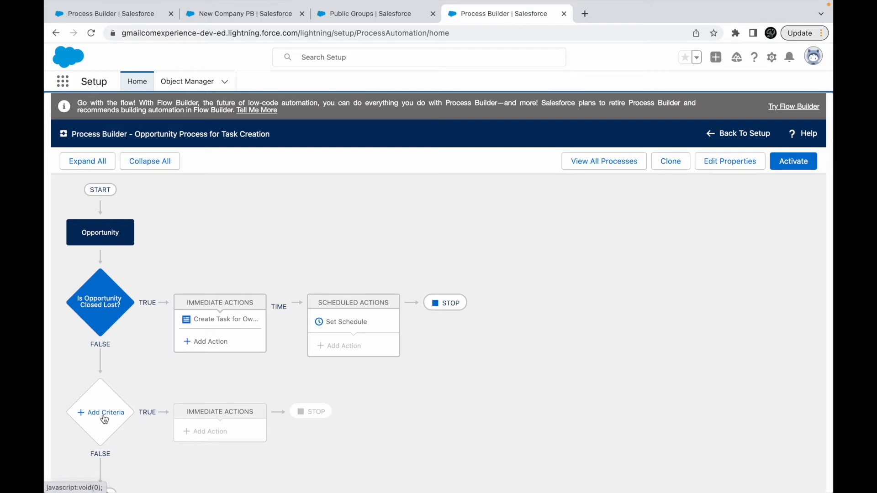
click(101, 402)
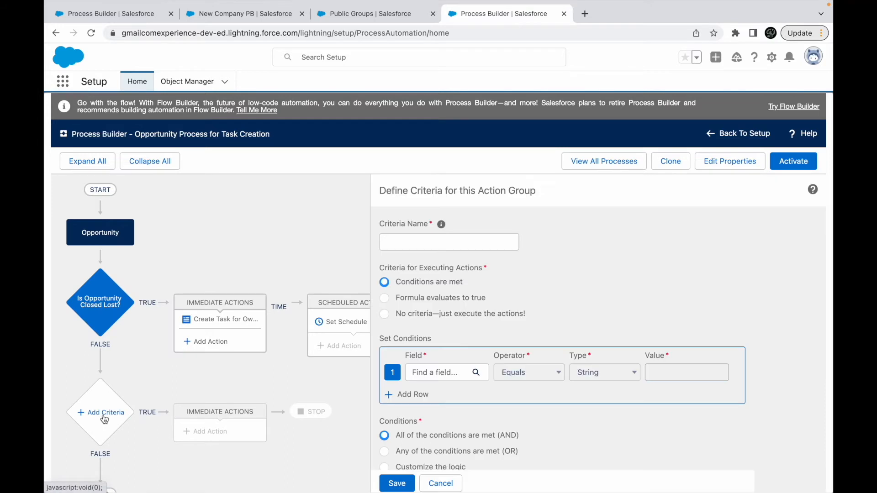
click(421, 247)
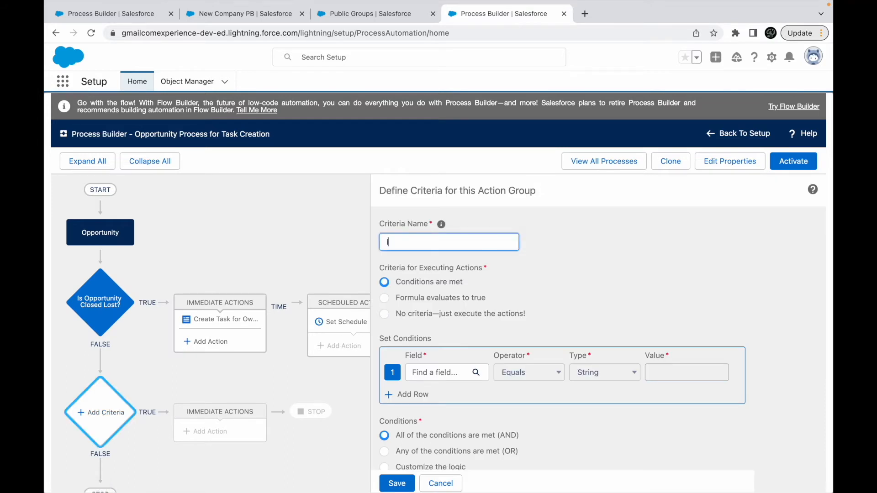
text(Is Rev more than 10)
text(0K and Closed Won?)
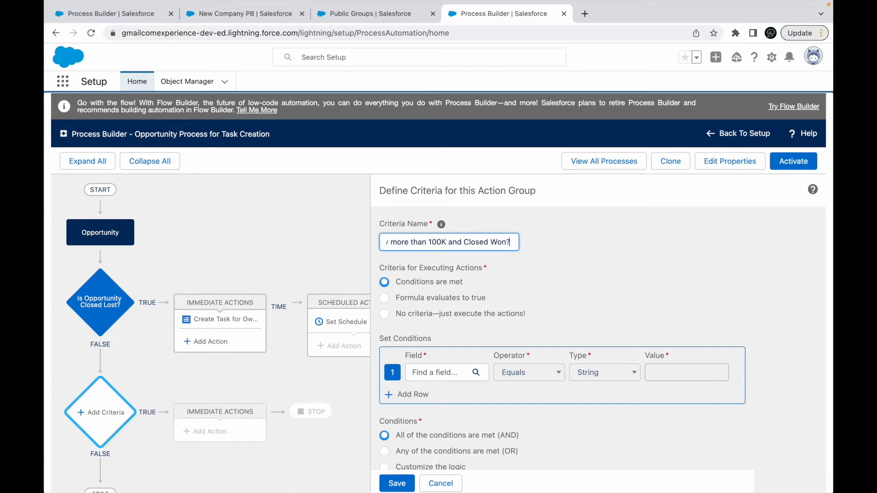
- Search the Opportunity fields for a revenue field to use in the first condition
click(424, 371)
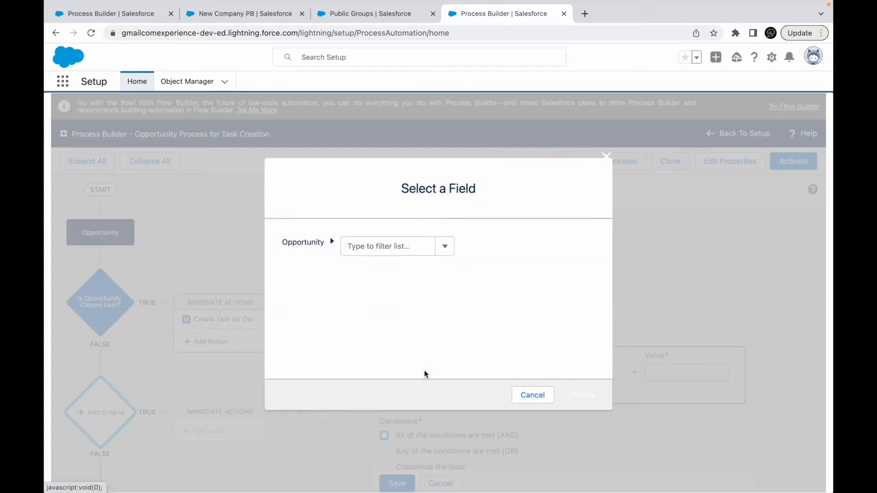
text(Revenue)
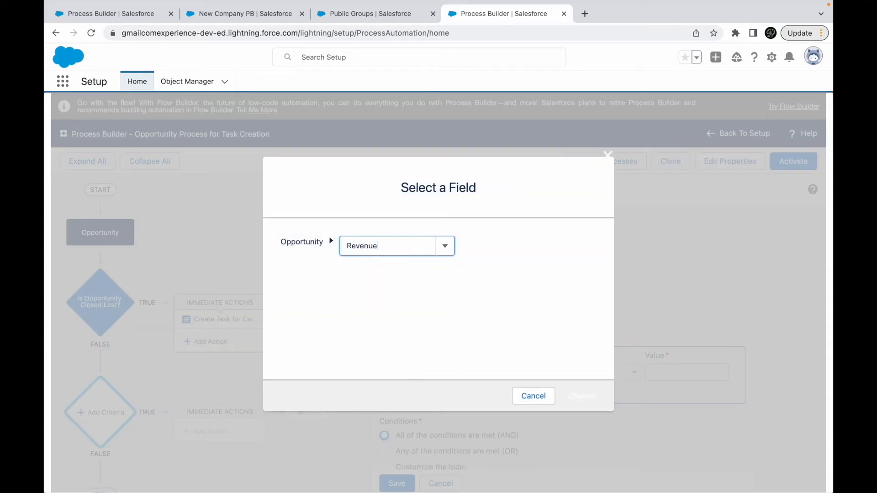
key(BackSpace)
key(BackSpace)
key(BackSpace)
key(BackSpace)
key(BackSpace)
key(BackSpace)
key(BackSpace)
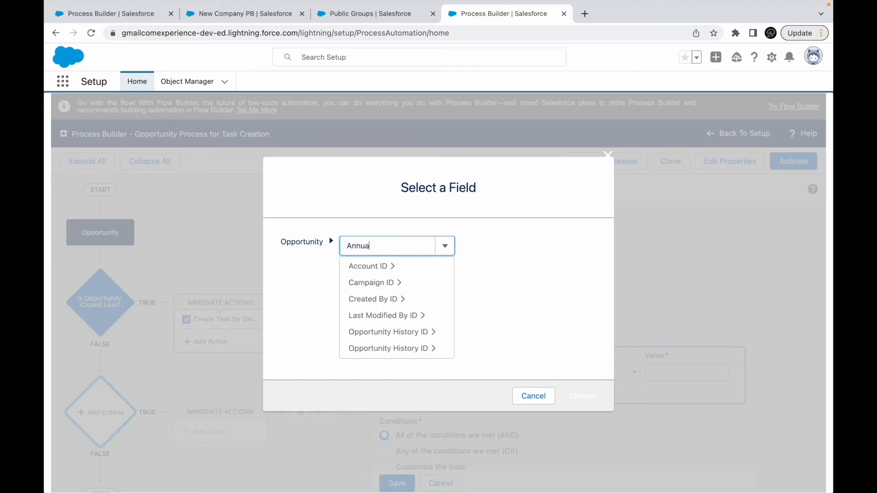
key(BackSpace)
key(BackSpace)
text(Rev)
key(BackSpace)
key(BackSpace)
key(BackSpace)
- Set the first condition to the opportunity's Amount being Greater than $100,000
text(Amou)
click(371, 267)
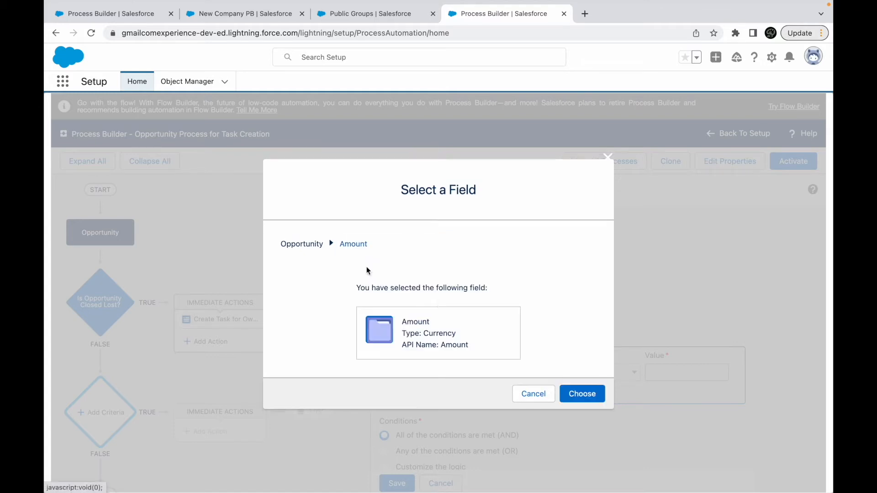
click(577, 394)
click(521, 368)
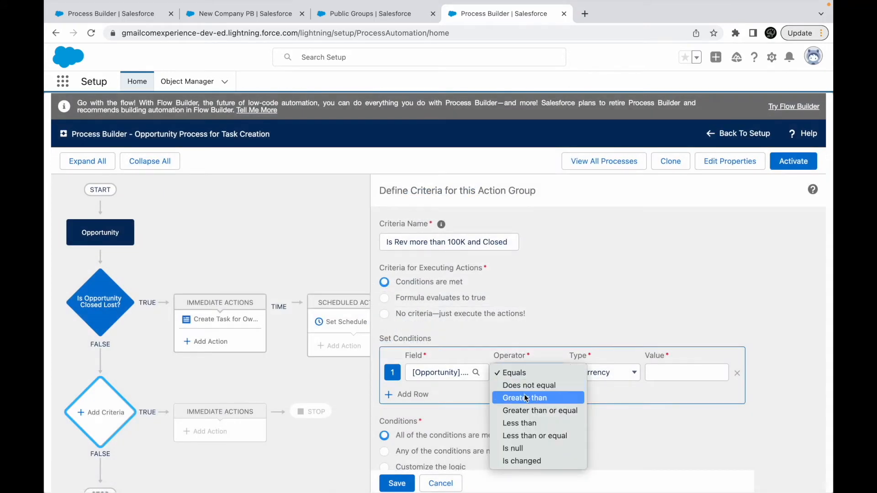
click(547, 398)
click(656, 374)
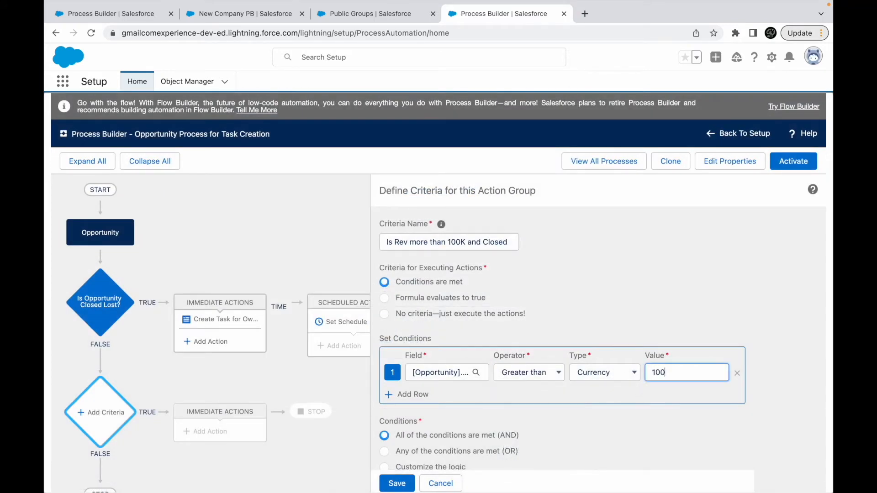
click(666, 336)
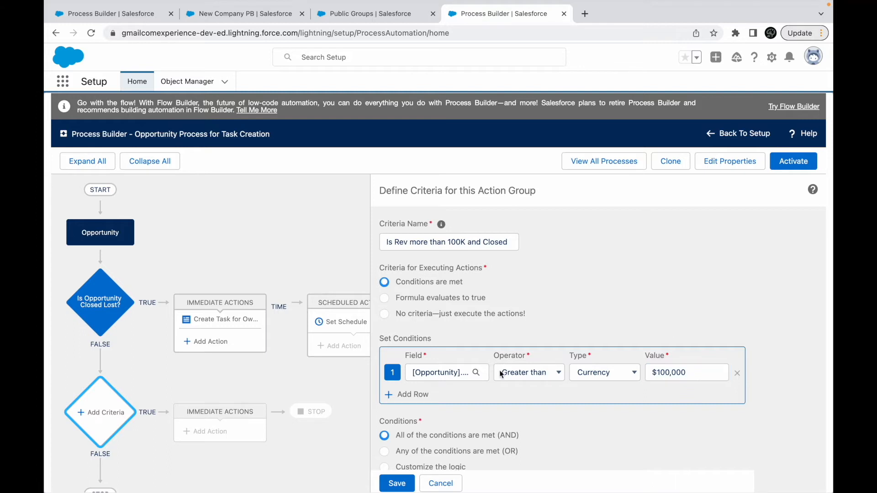
- Add a second condition requiring the opportunity's Stage to equal Closed Won, and save the criteria
click(407, 395)
click(441, 395)
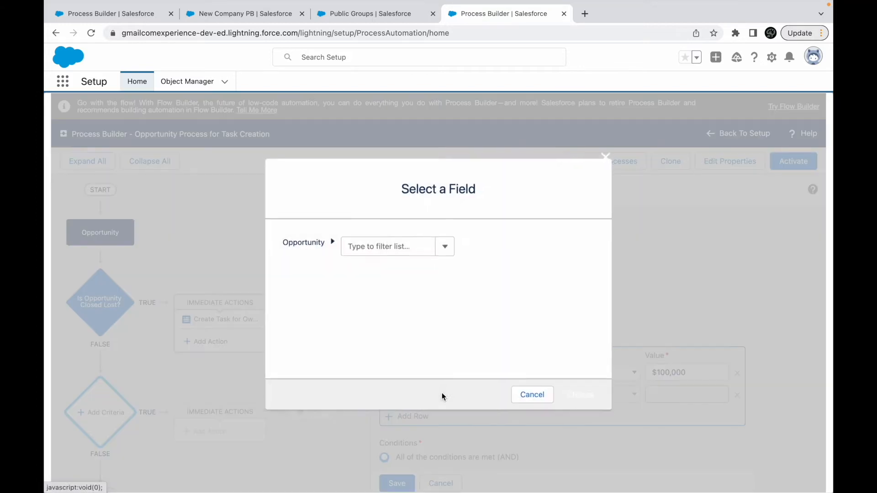
text(Stage)
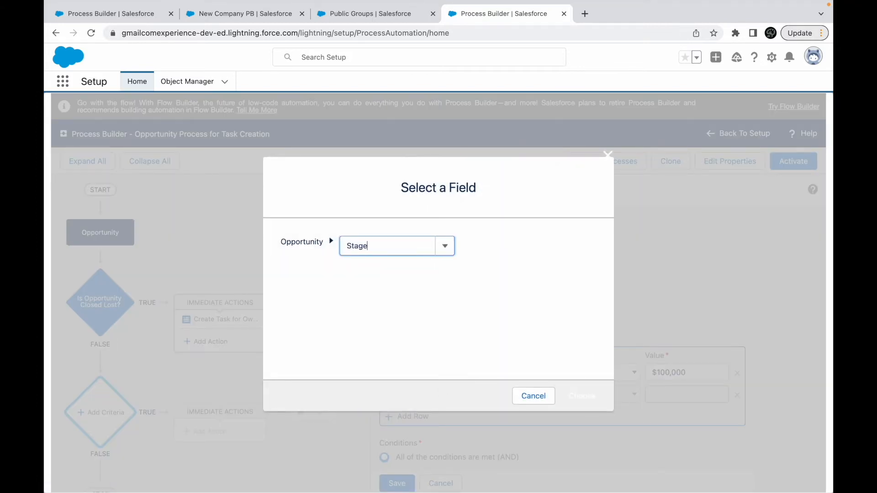
click(392, 283)
click(581, 393)
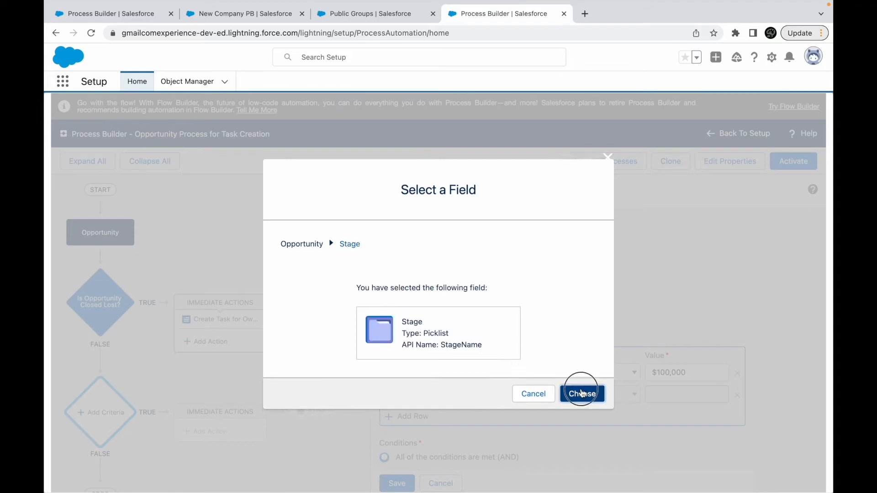
click(675, 395)
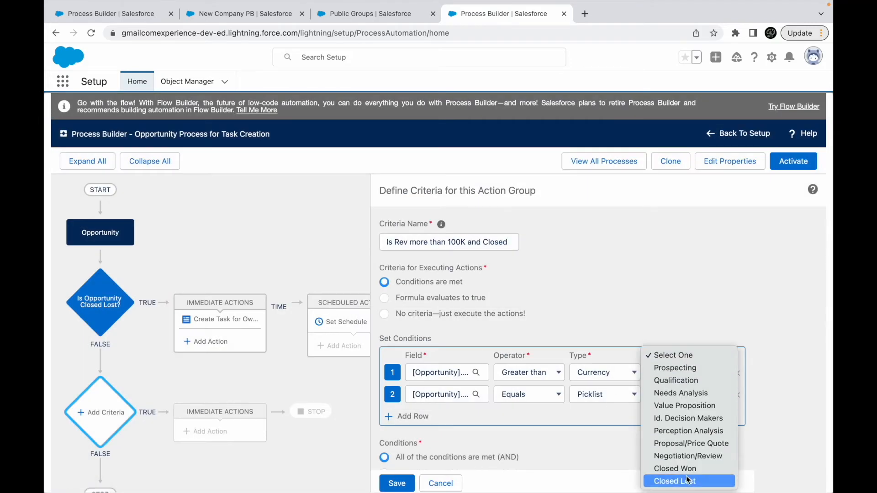
click(675, 470)
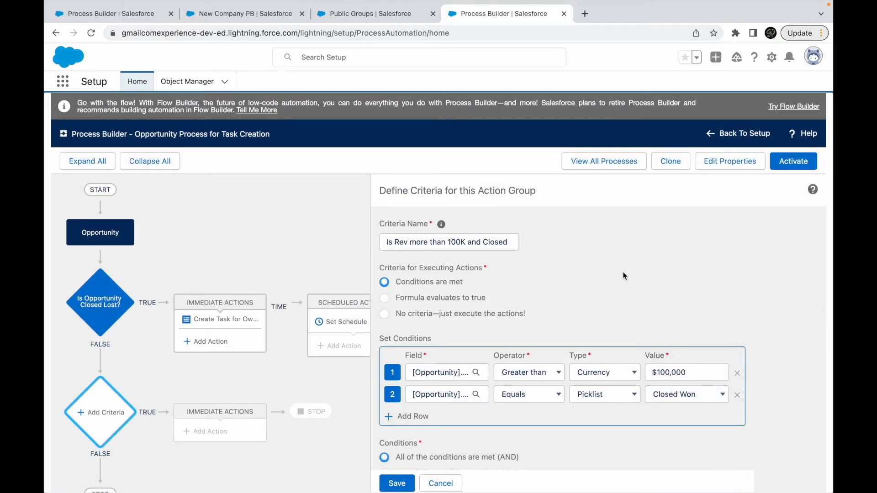
click(397, 483)
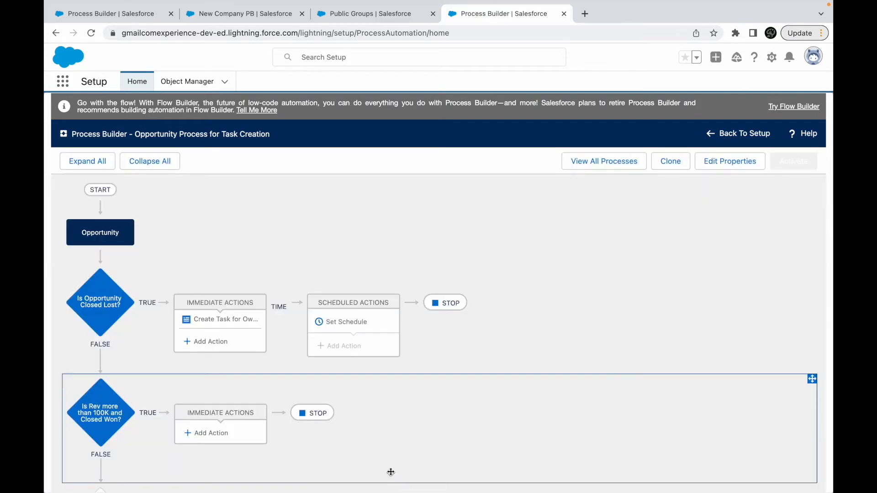
- Add a Post to Chatter immediate action named "Congratulate everyone" under the 100K and Closed Won criteria
click(202, 436)
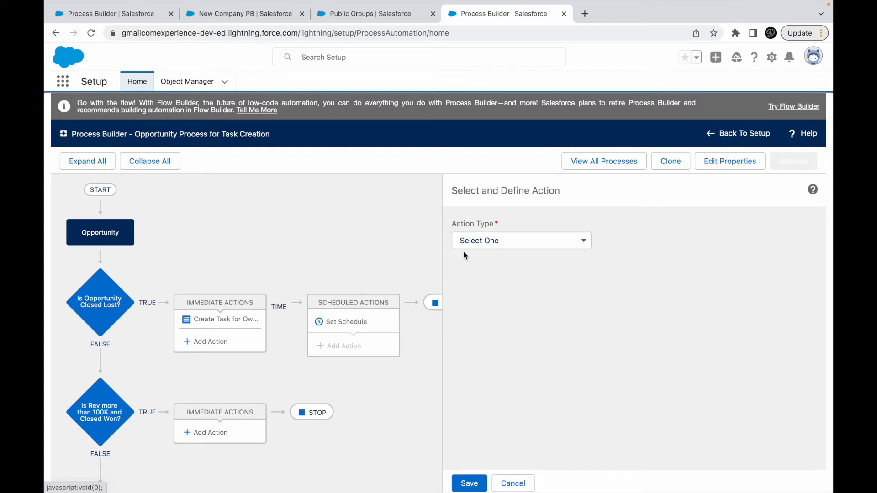
click(473, 244)
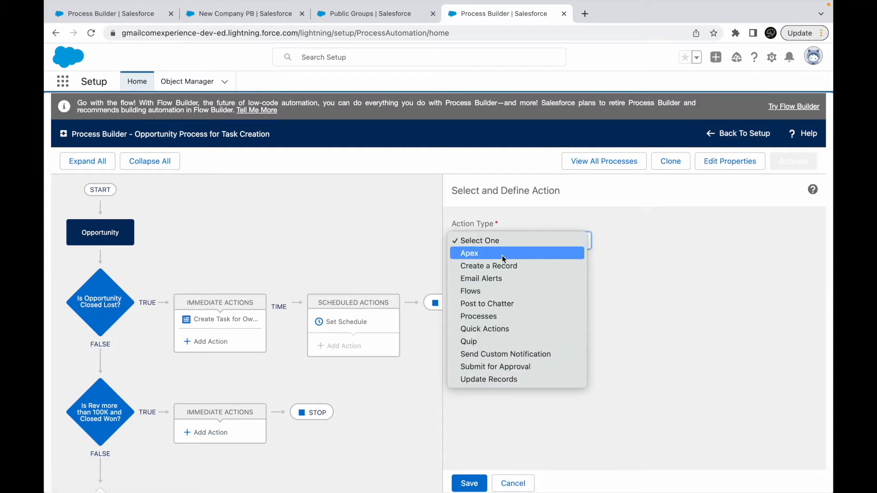
click(500, 308)
click(492, 283)
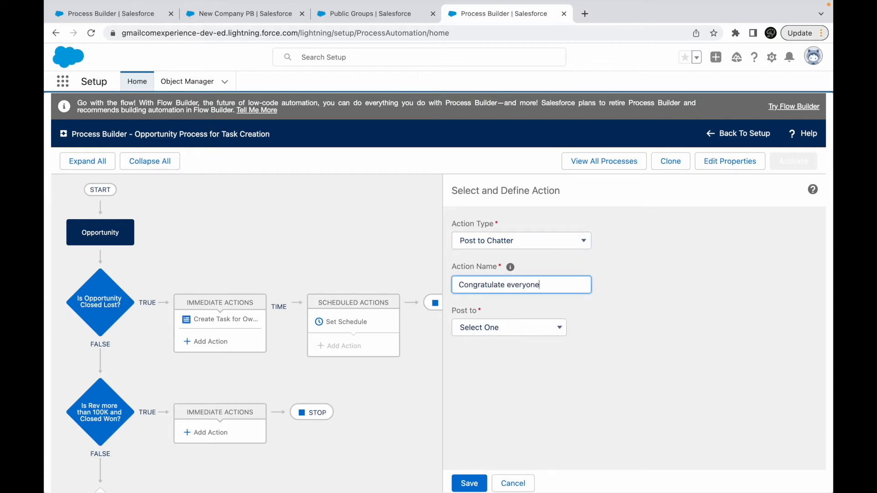
text(Congratulate everyone)
- Set the action to post to a User found by search, and select the opportunity owner's full name as recipient
click(488, 330)
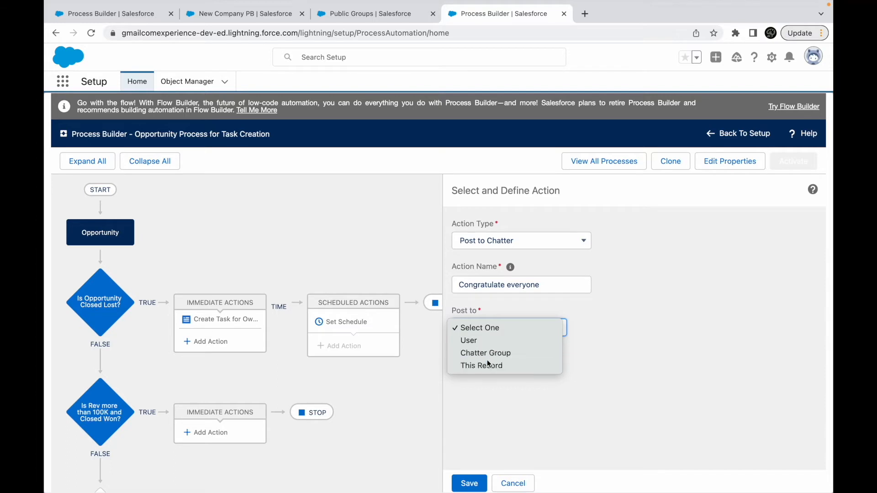
click(487, 365)
click(493, 328)
click(462, 302)
click(617, 331)
click(607, 339)
click(716, 328)
text(Himanshu)
click(723, 350)
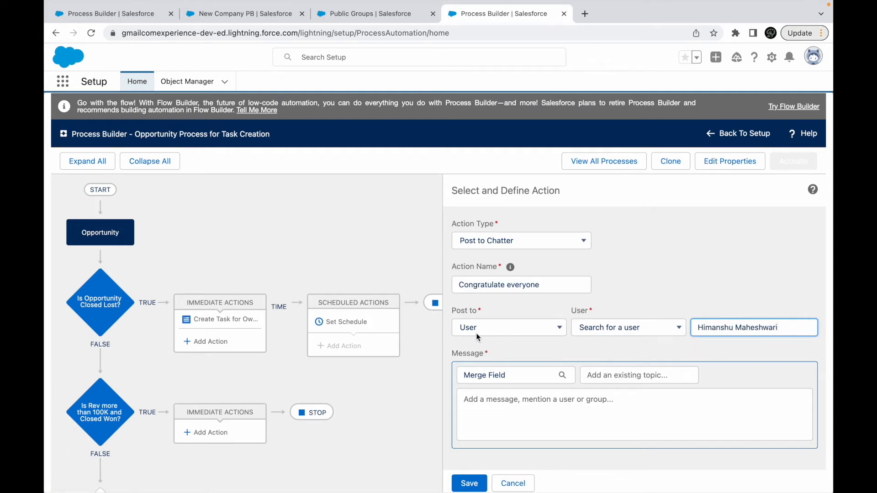
- Write the Chatter message "Congratulations on winning this beautiful deal of . Great job!"
click(492, 409)
text(Con)
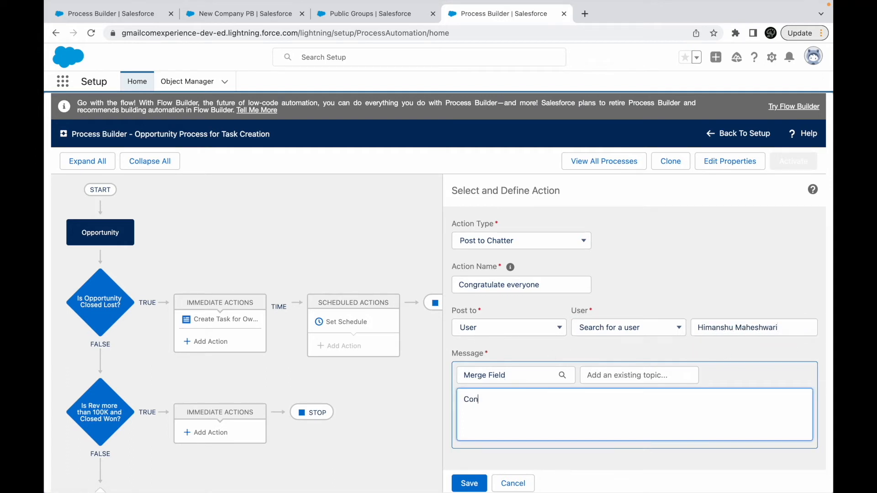
text(gratulations on winning this beautiful deal. Great job!)
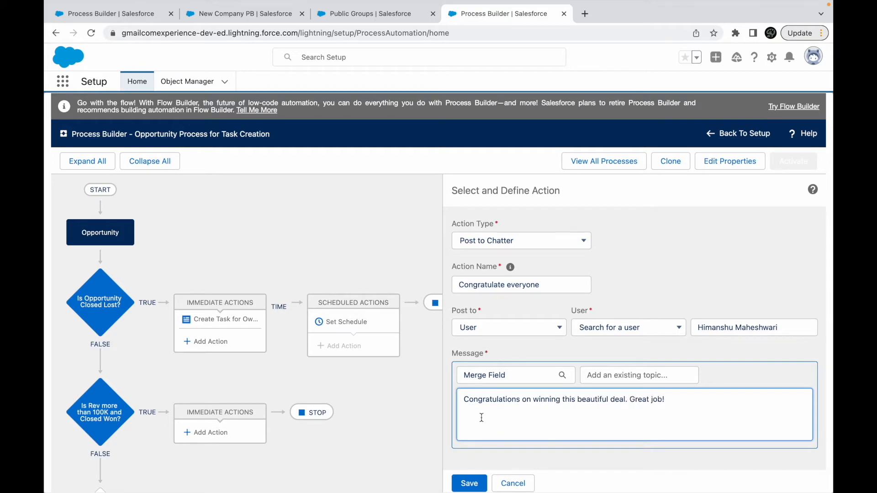
click(503, 375)
click(531, 395)
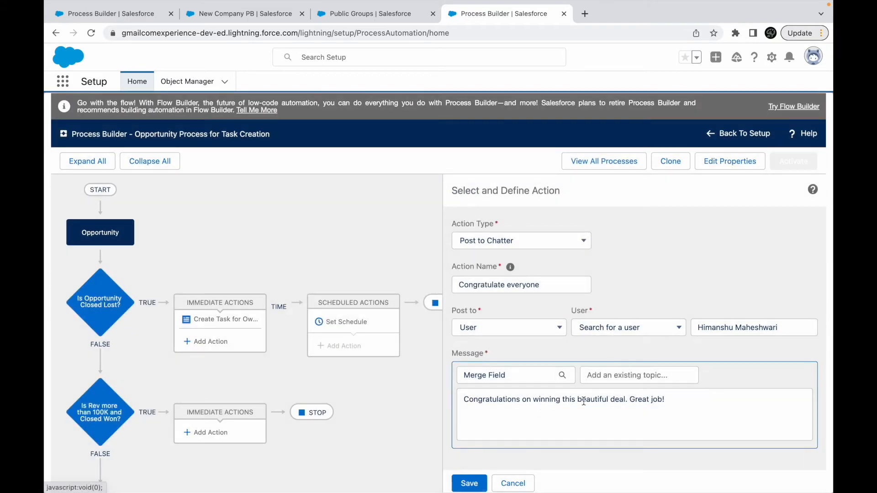
click(625, 400)
text(of)
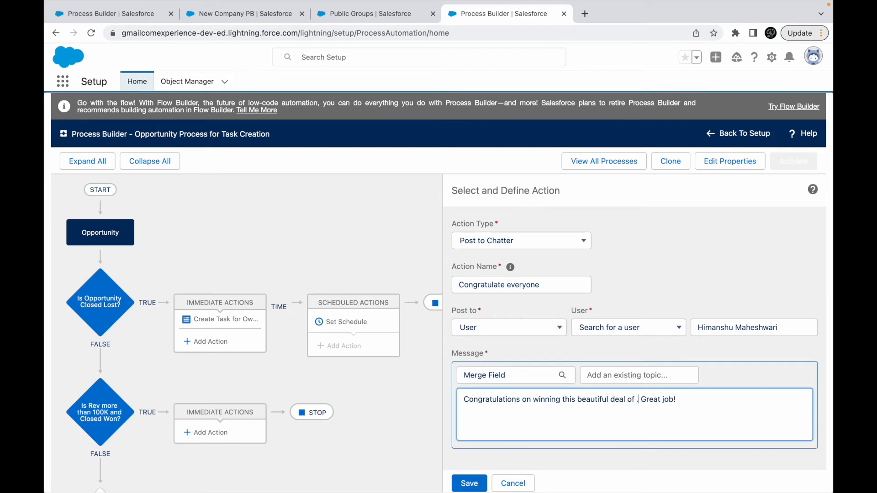
- Insert the opportunity's Amount as a merge field in the congratulation message
click(507, 375)
text(amount)
click(377, 266)
click(588, 401)
- Save the Congratulate everyone action, and activate this version of the process
click(469, 483)
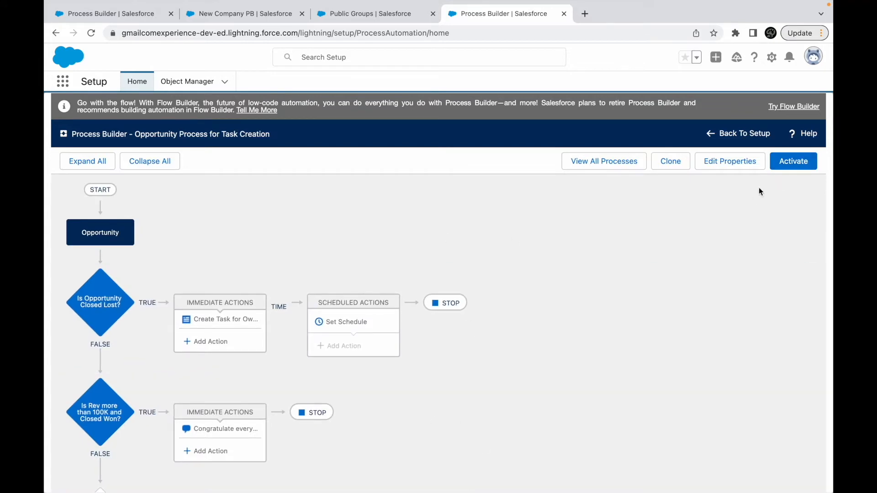
click(792, 163)
click(579, 342)
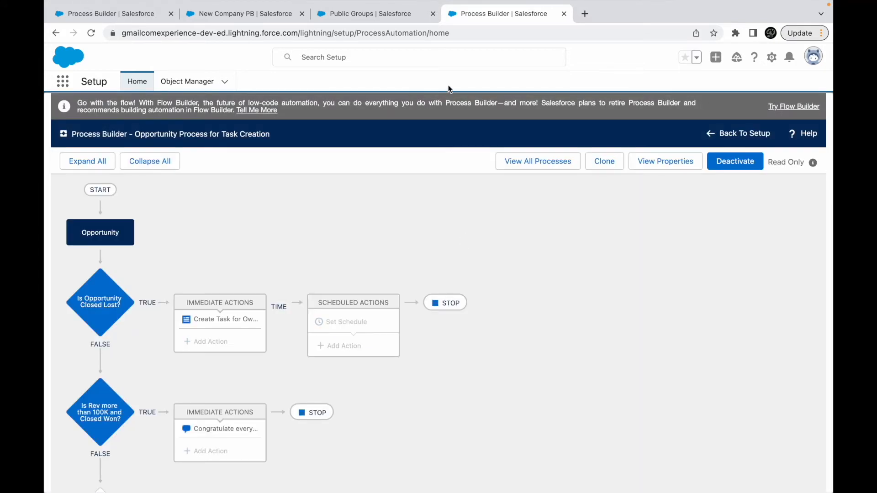
- From the New Company PB account, go to the opportunities list and open the details of Jackson Controls-
click(373, 14)
click(242, 13)
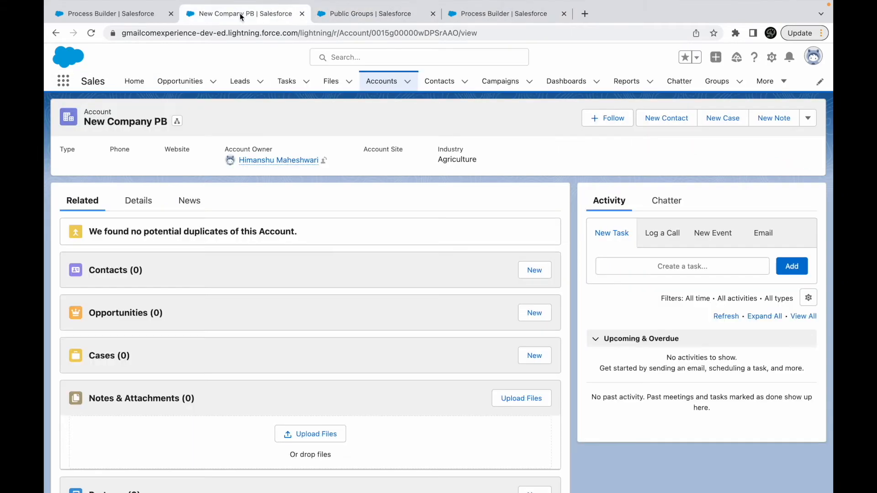
click(185, 82)
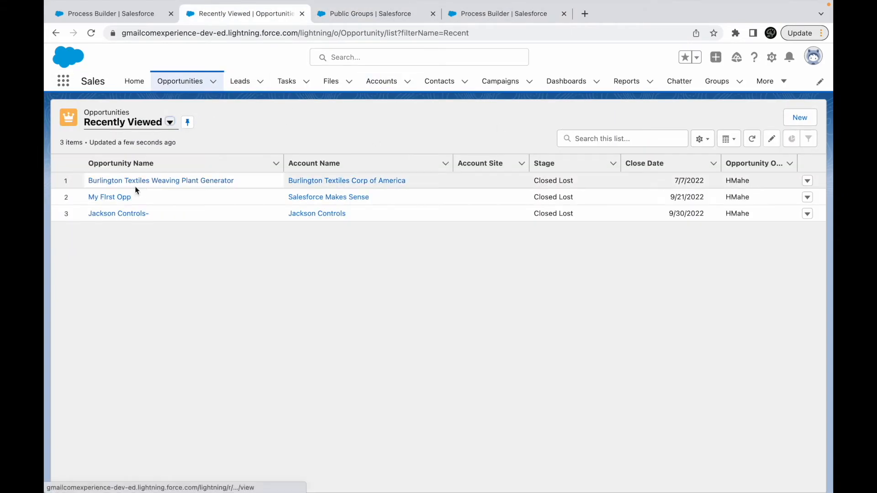
click(110, 214)
click(149, 239)
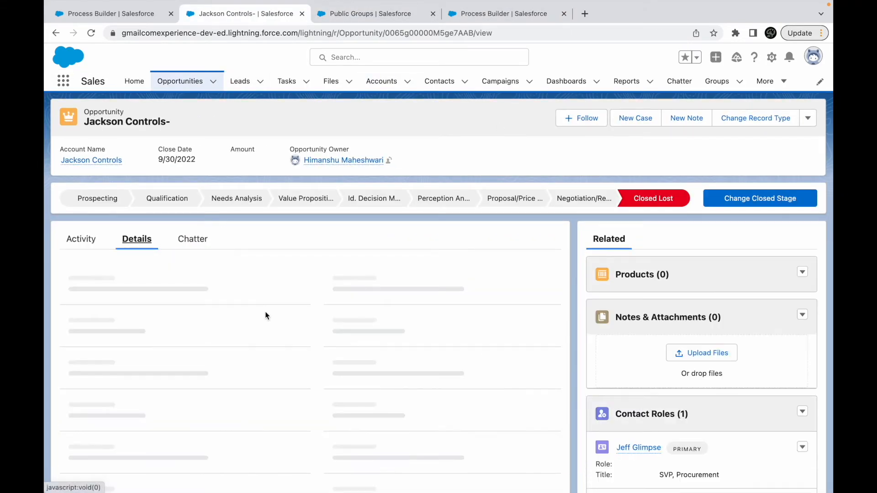
- Set the Jackson Controls- opportunity's Amount to 150,000 and its Stage to Closed Won, and save the record
click(546, 284)
text(150)
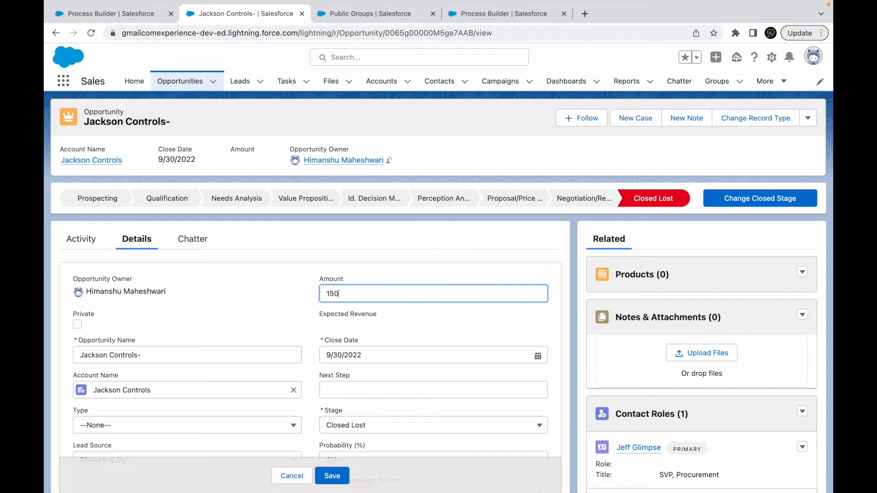
text(,000)
scroll(404, 397, down, 3)
click(411, 344)
click(361, 307)
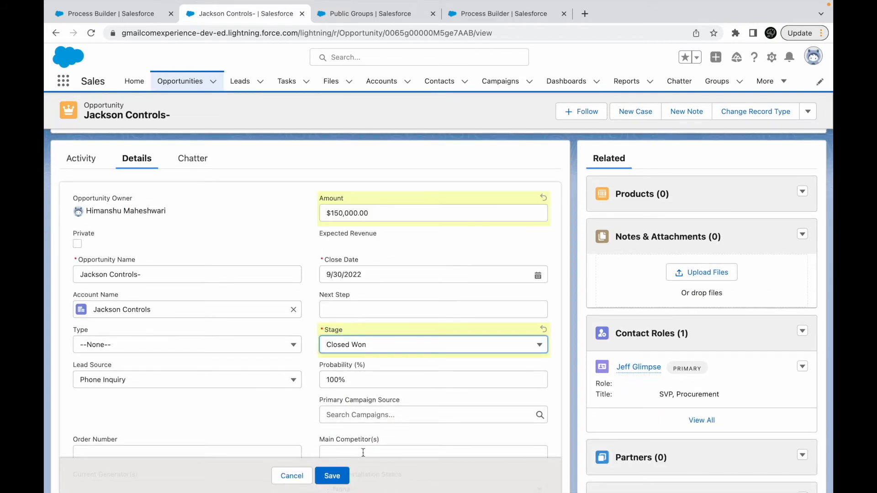
click(340, 477)
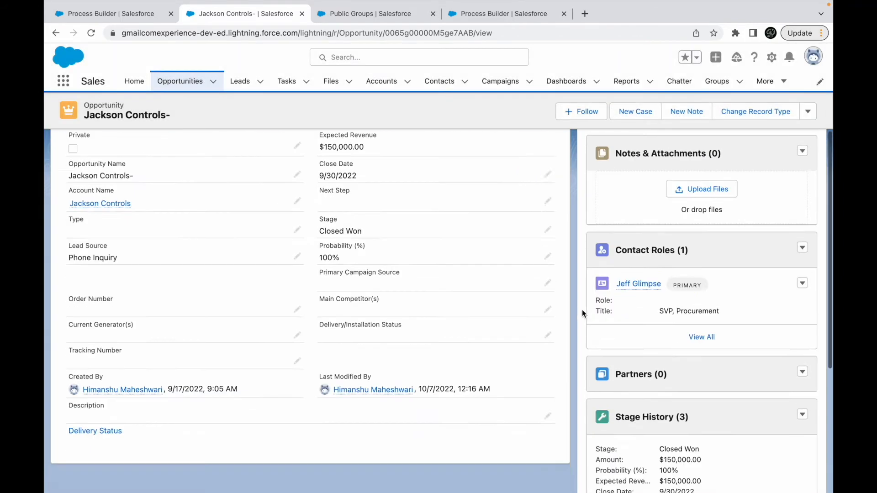
- Check the opportunity's Chatter feed for the congratulation post, sorting the feed by Latest Posts
click(197, 240)
scroll(216, 341, down, 3)
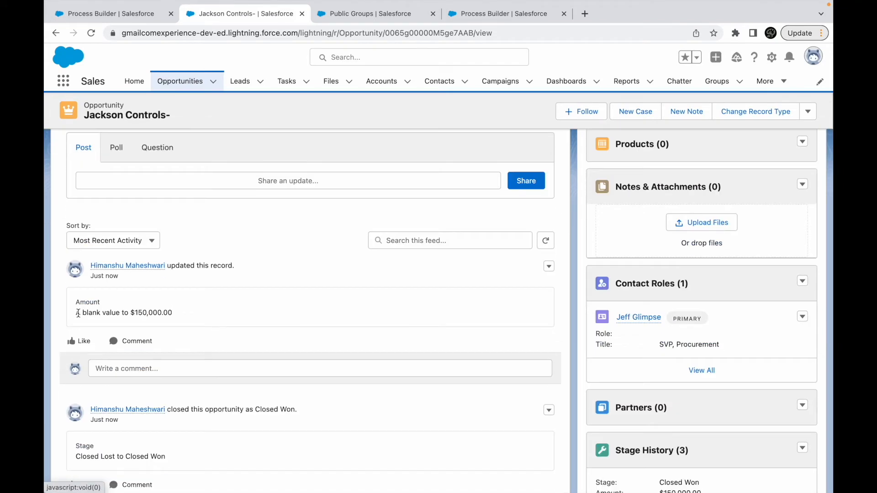
drag(75, 313, 149, 313)
click(149, 313)
scroll(205, 297, up, 2)
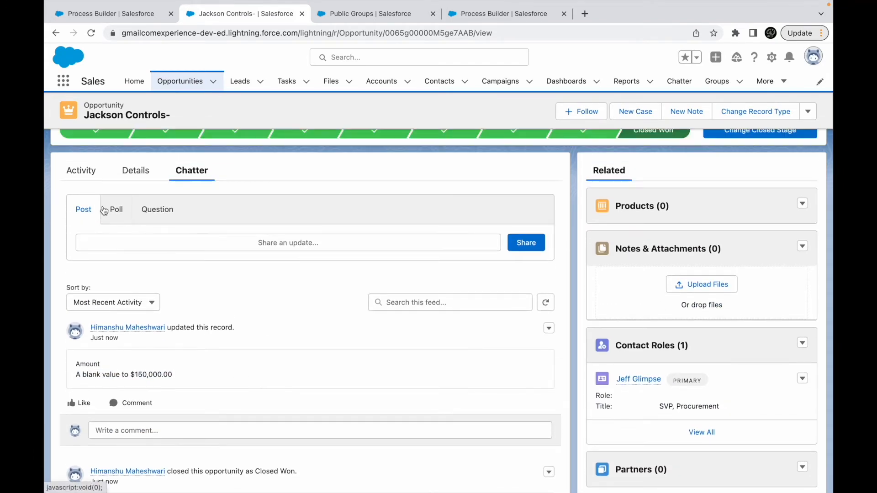
click(112, 302)
click(122, 324)
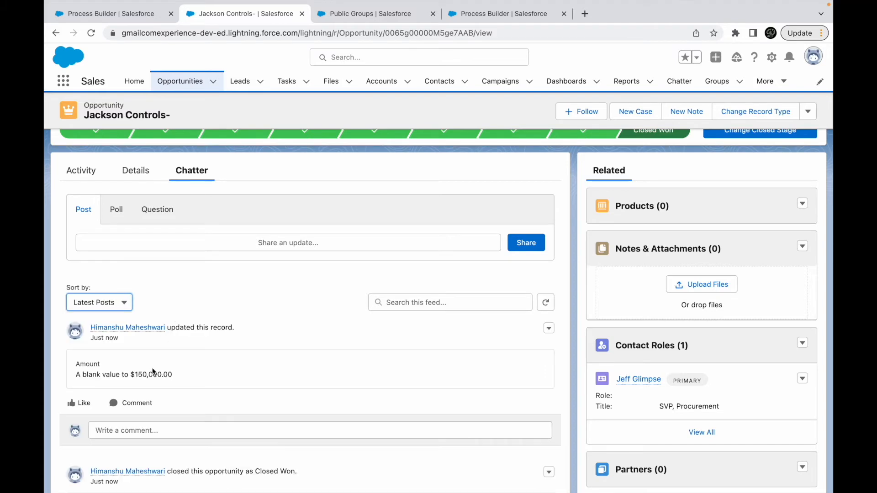
scroll(152, 368, down, 4)
scroll(152, 368, down, 5)
scroll(241, 239, up, 10)
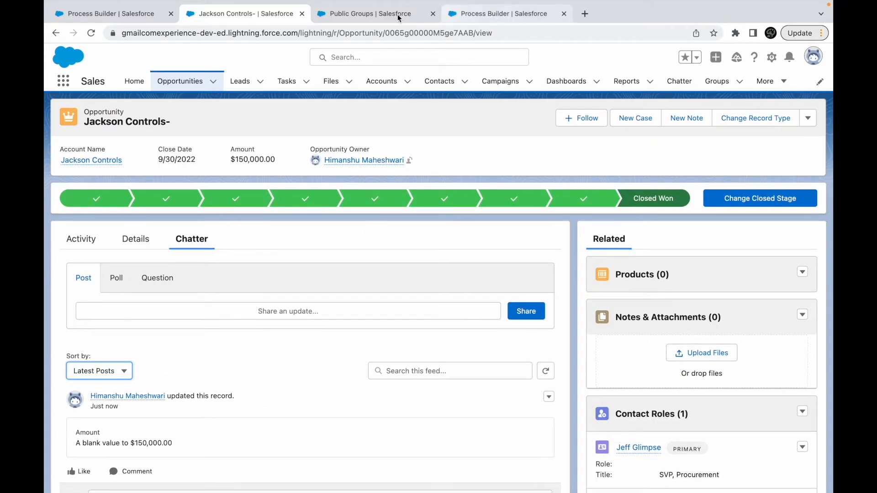
- Review the process's starting object, both criteria nodes and the Congratulate everyone Chatter action
click(480, 17)
click(100, 232)
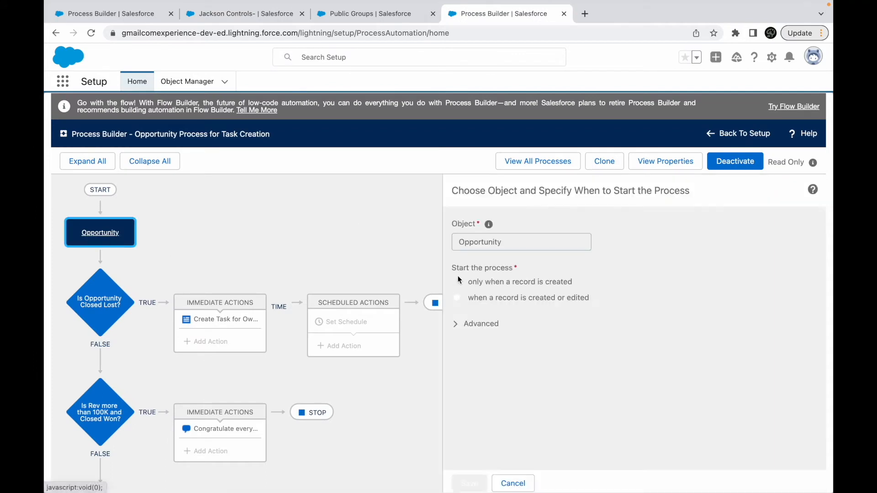
click(108, 315)
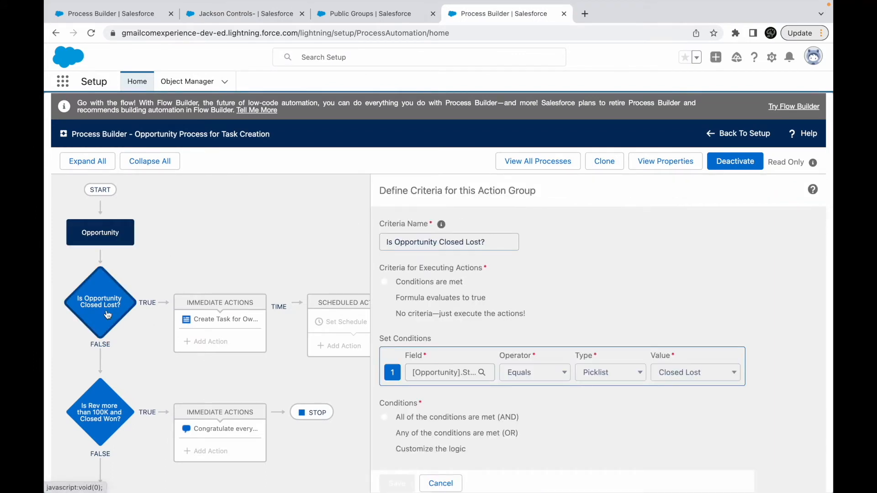
click(101, 414)
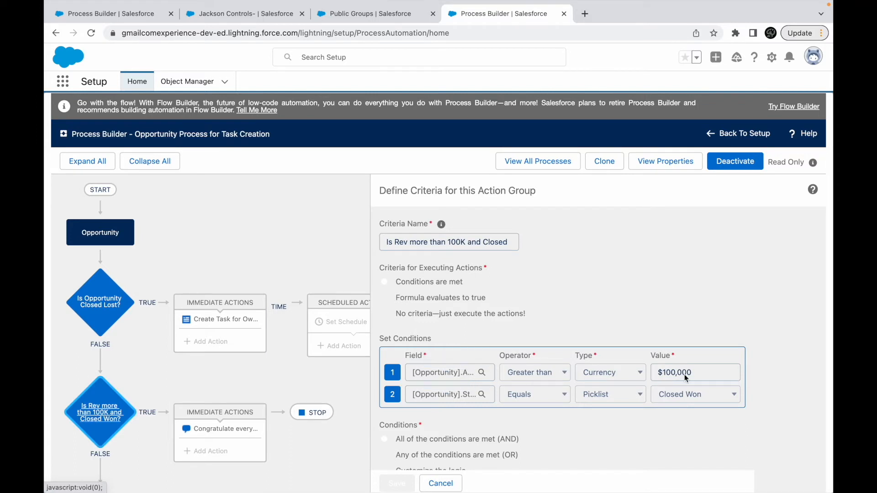
scroll(707, 396, down, 2)
click(226, 429)
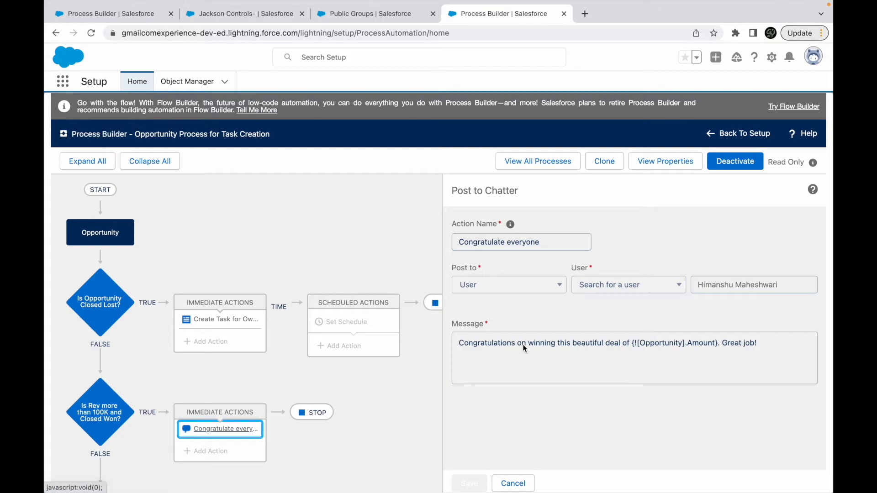
- Return to the opportunity page, switch to the Salesforce Chatter app and open its Chatter feed
click(332, 13)
click(246, 14)
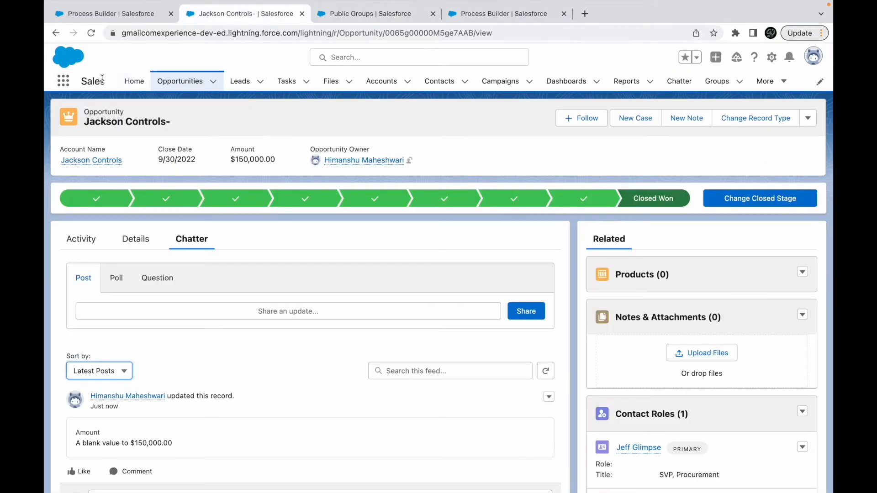
click(63, 81)
text(chatt)
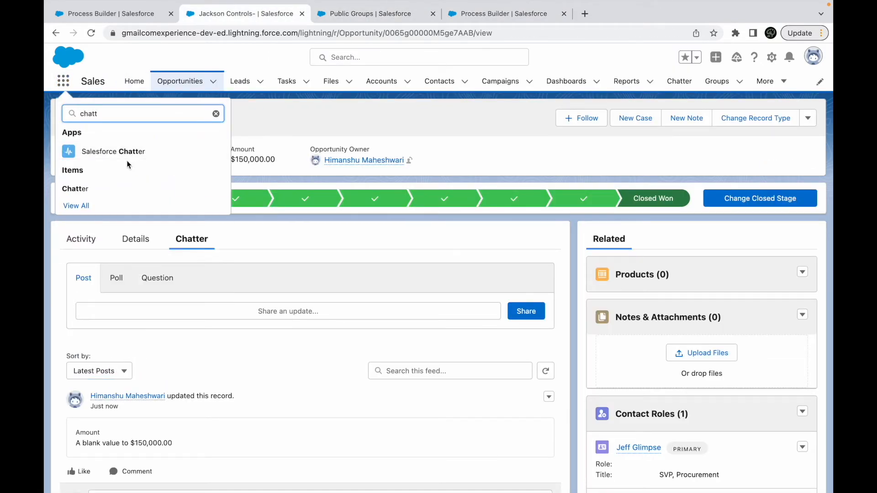
click(104, 154)
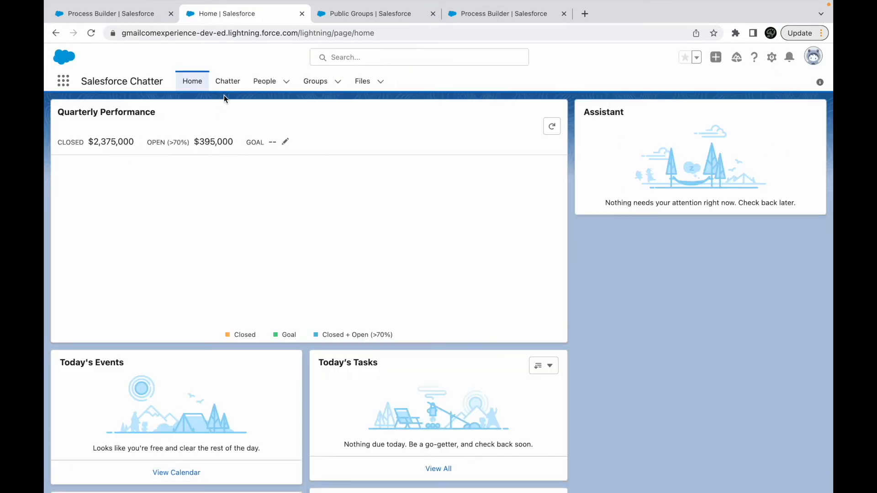
click(227, 84)
- Read the congratulation post about the won deal in the Company Highlights feed
drag(177, 260, 402, 260)
click(207, 262)
drag(278, 260, 409, 260)
click(413, 264)
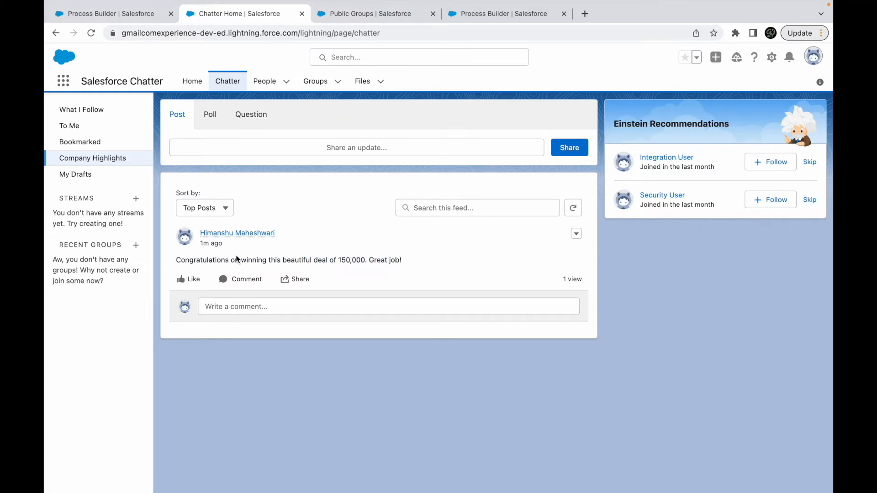
drag(240, 260, 406, 262)
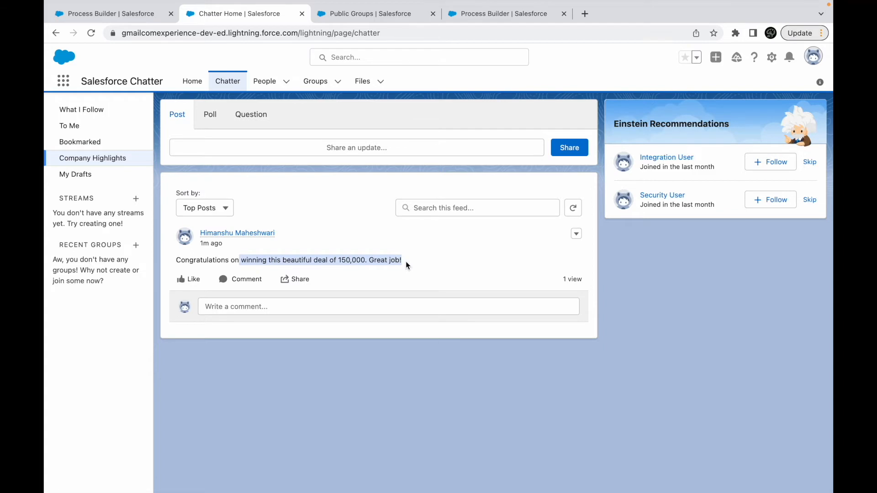
click(266, 305)
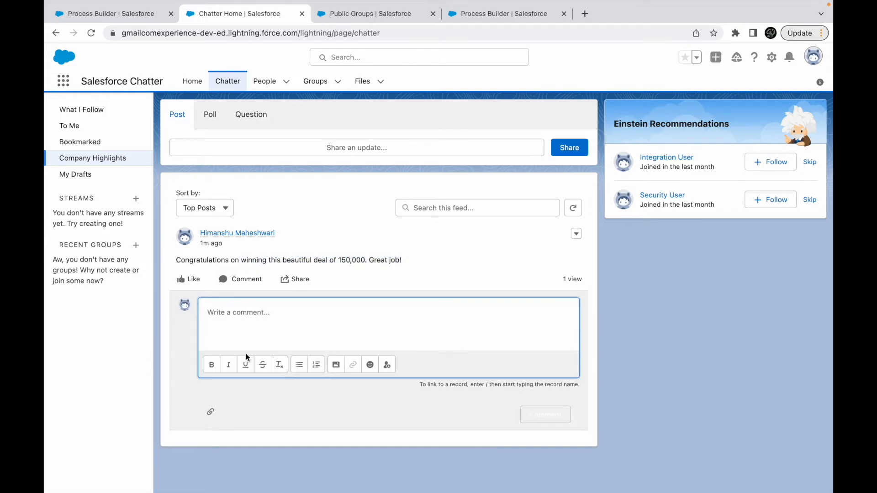
click(471, 260)
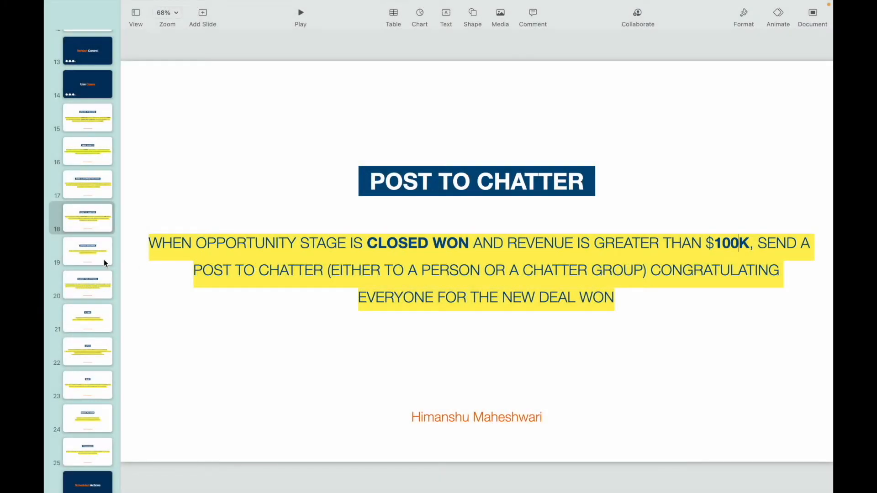
- In the Keynote presentation, open the Update Records slide and read its lead source, industry and rating requirement
click(73, 263)
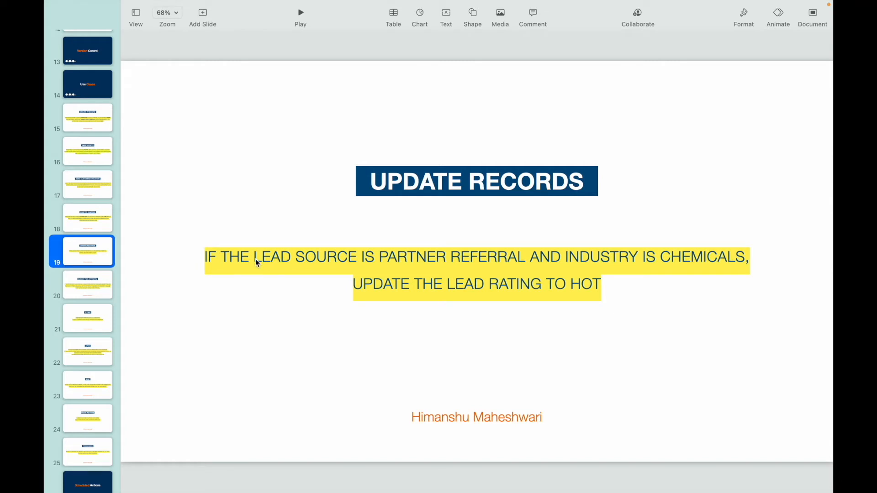
triple_click(421, 258)
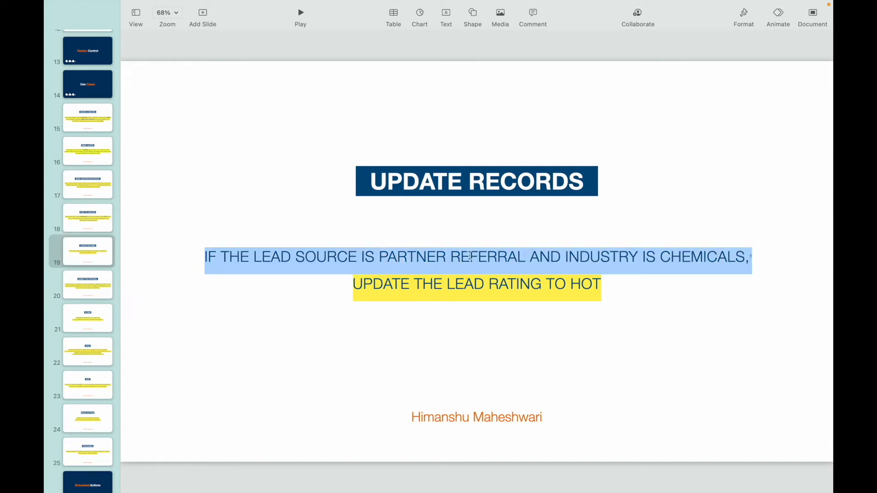
double_click(706, 256)
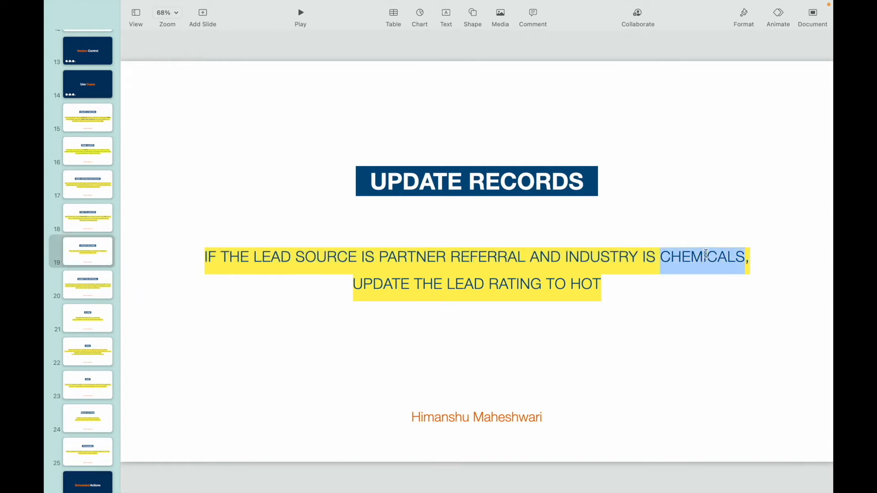
double_click(523, 283)
click(567, 284)
key(ctrl+Up)
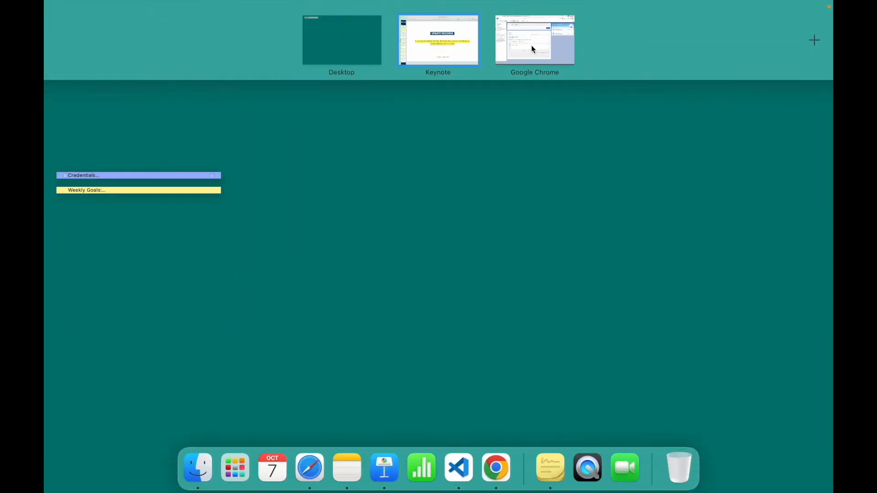
- Switch back to Chrome, find the Leads object and open the details of the American Banking Corp. lead
click(531, 45)
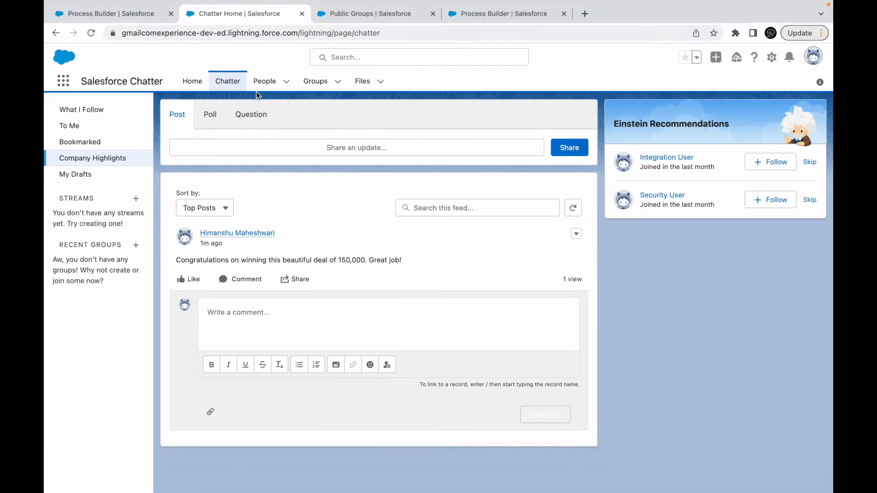
click(60, 84)
text(leads)
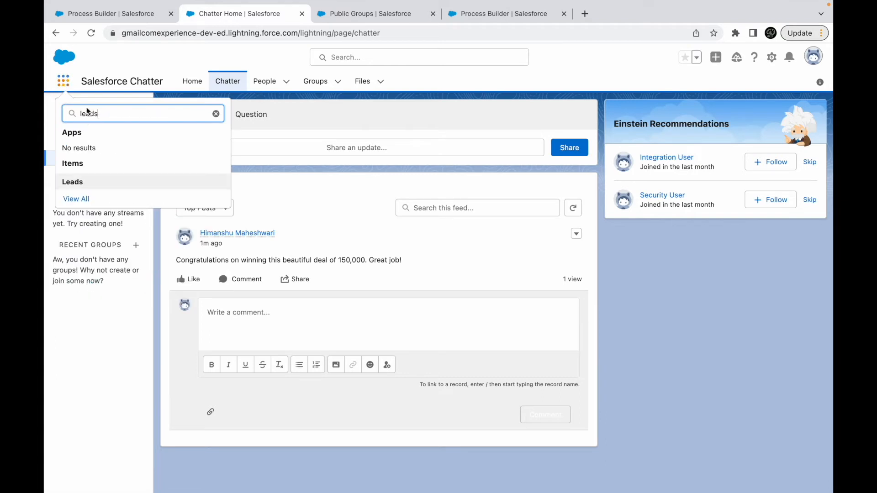
click(76, 181)
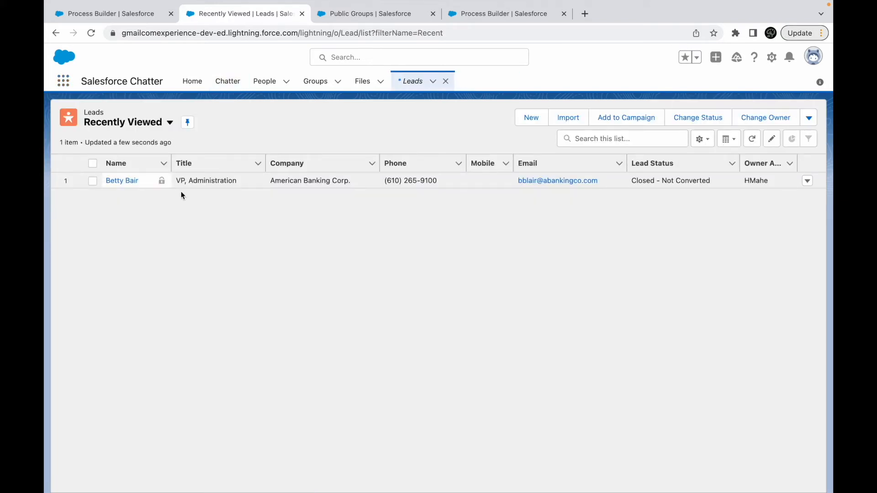
click(111, 182)
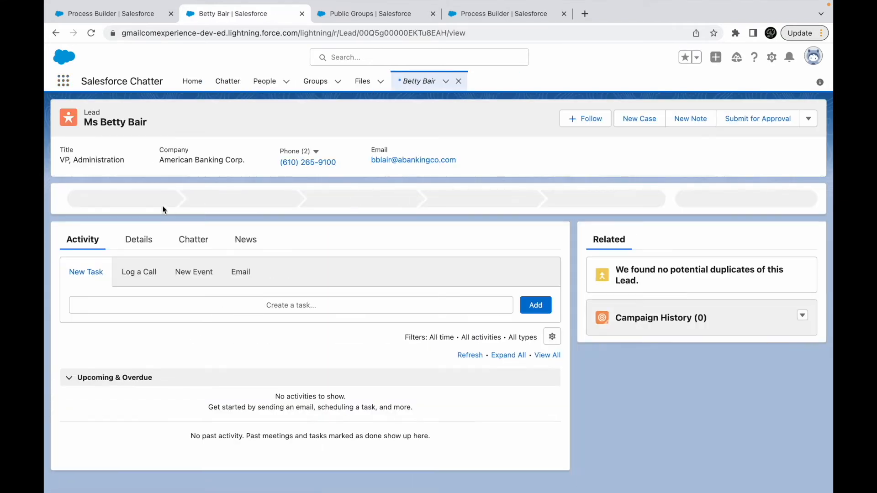
click(137, 239)
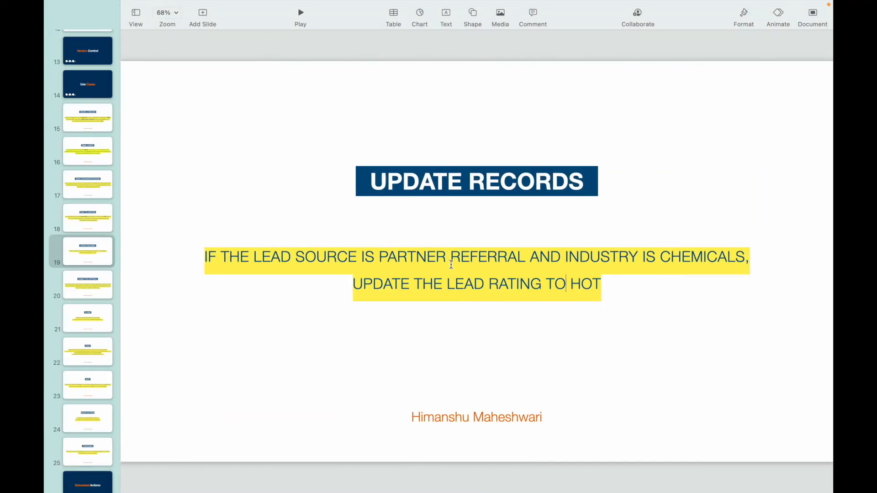
key(ctrl+Right)
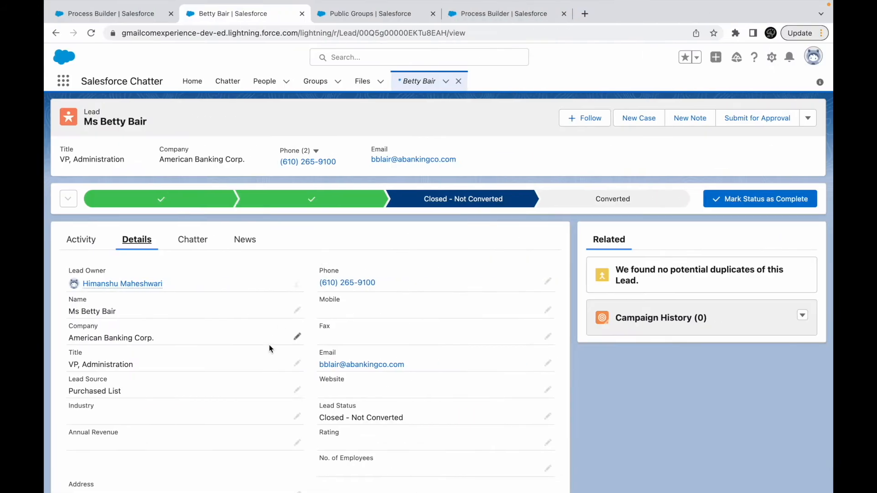
- Edit the lead, setting Lead Source to Partner Referral and Industry to Chemicals
scroll(270, 345, down, 2)
click(297, 310)
click(180, 322)
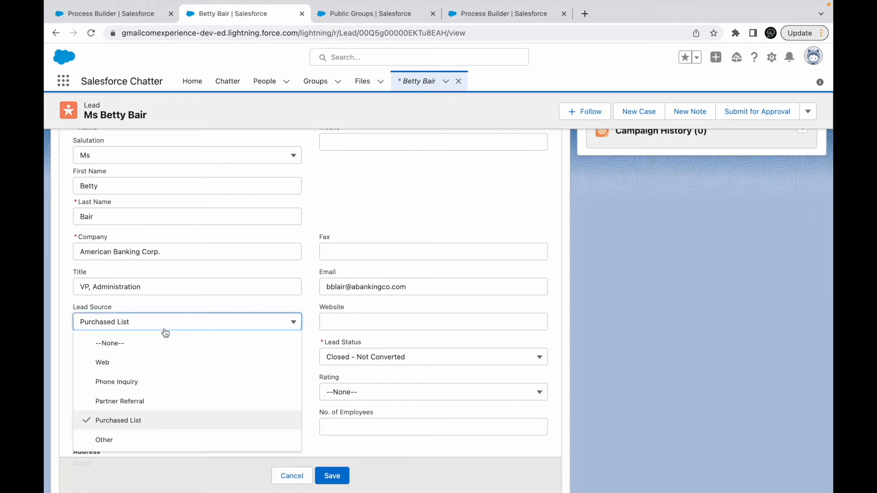
click(129, 402)
key(ctrl+Left)
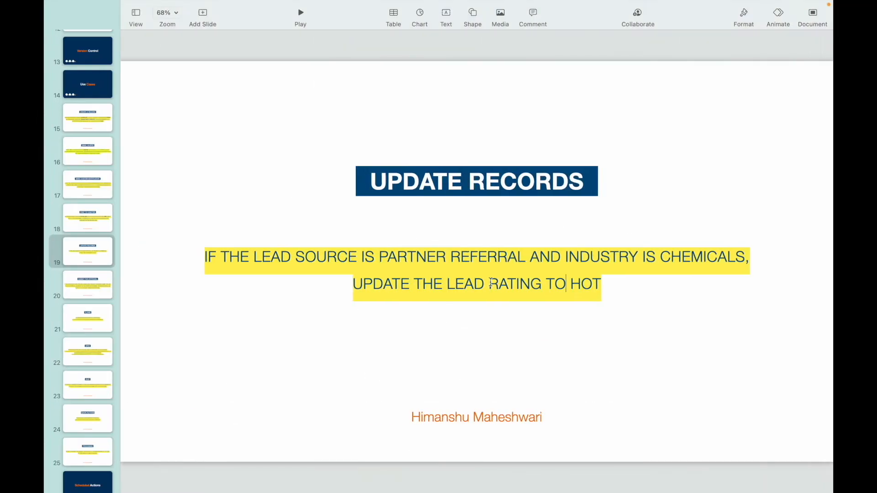
double_click(598, 264)
key(ctrl+Right)
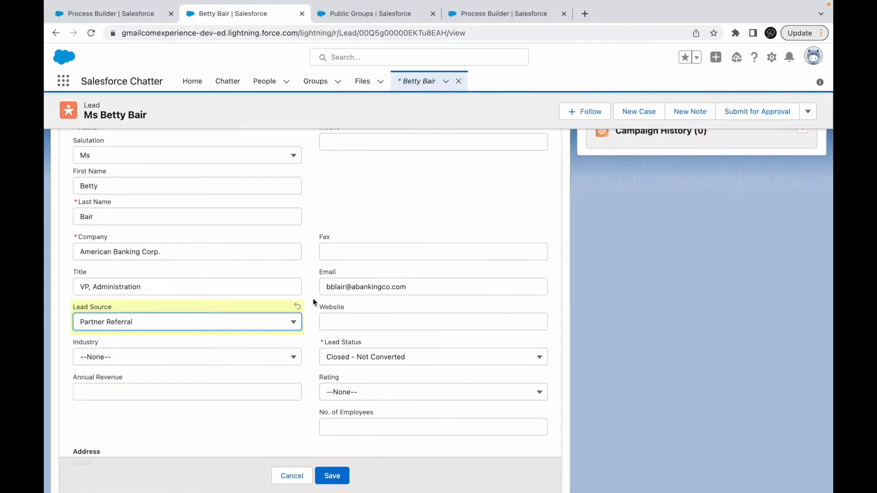
click(130, 362)
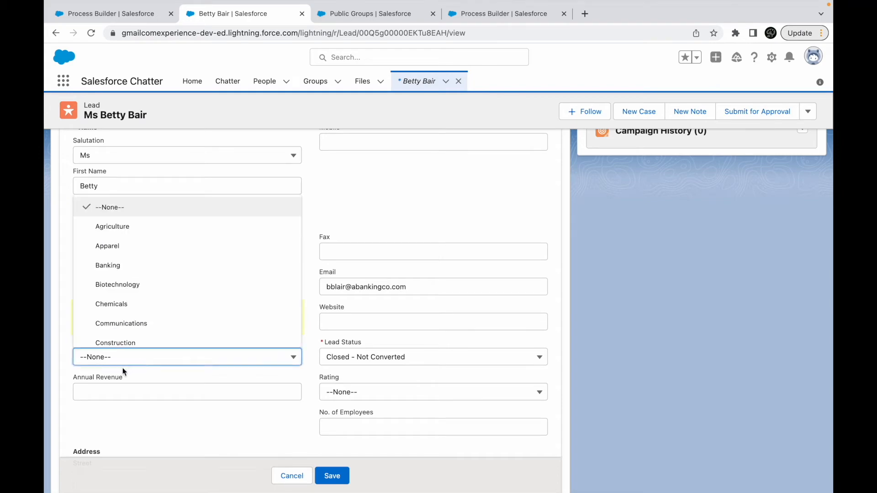
click(117, 303)
- Check the use case slide again and set the lead's Rating to Hot
key(ctrl+Left)
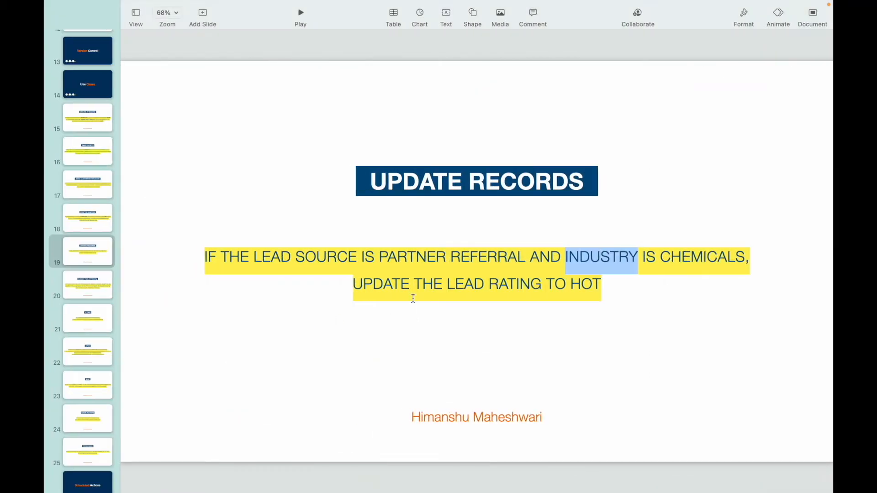
key(ctrl+Right)
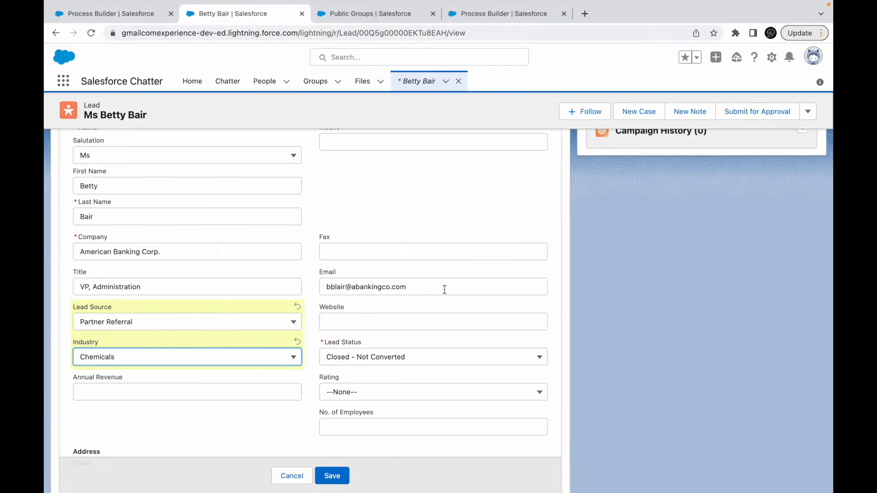
scroll(427, 265, up, 3)
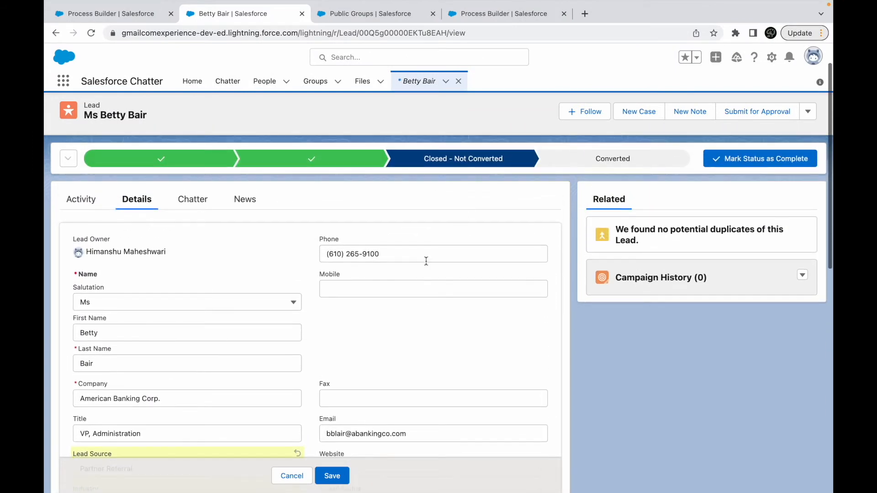
scroll(426, 264, down, 5)
scroll(426, 261, down, 4)
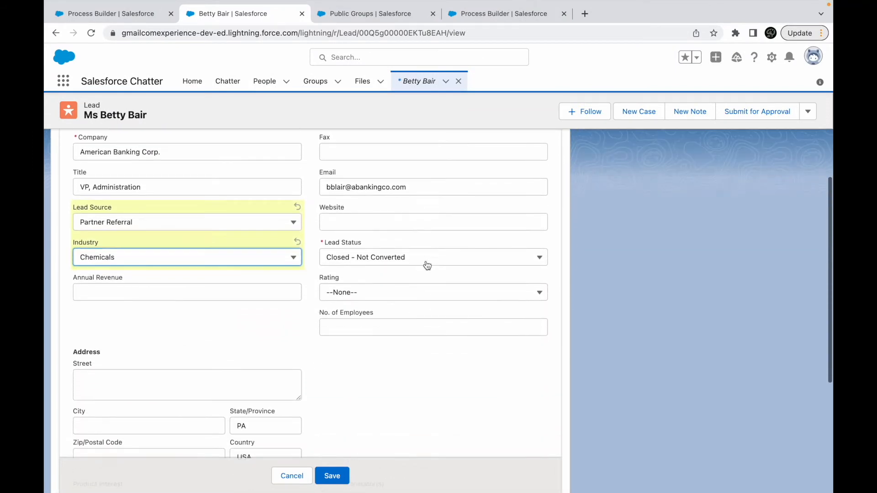
scroll(427, 265, up, 1)
click(397, 278)
click(350, 317)
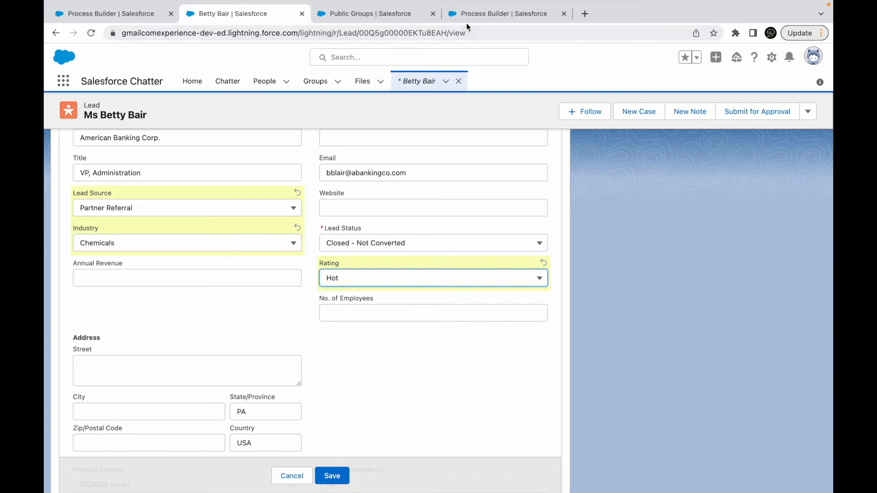
- Create a new process named "Lead Rating Update Process" that starts when a record changes
click(475, 14)
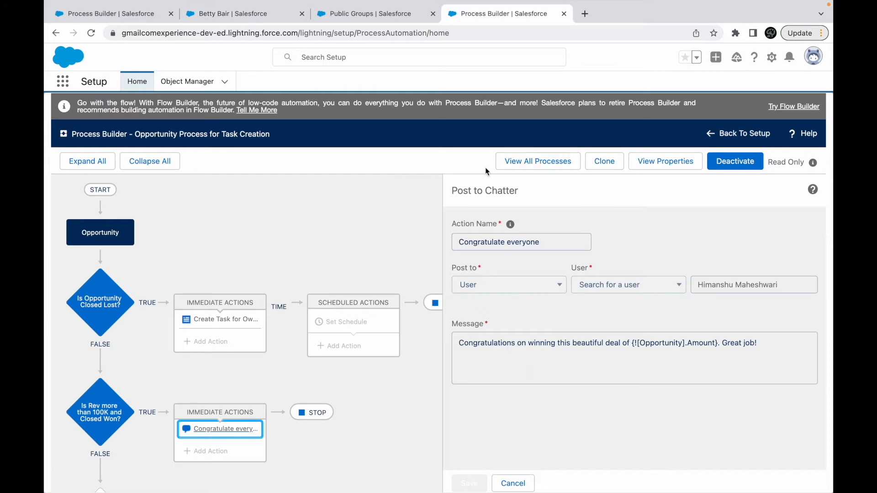
click(531, 160)
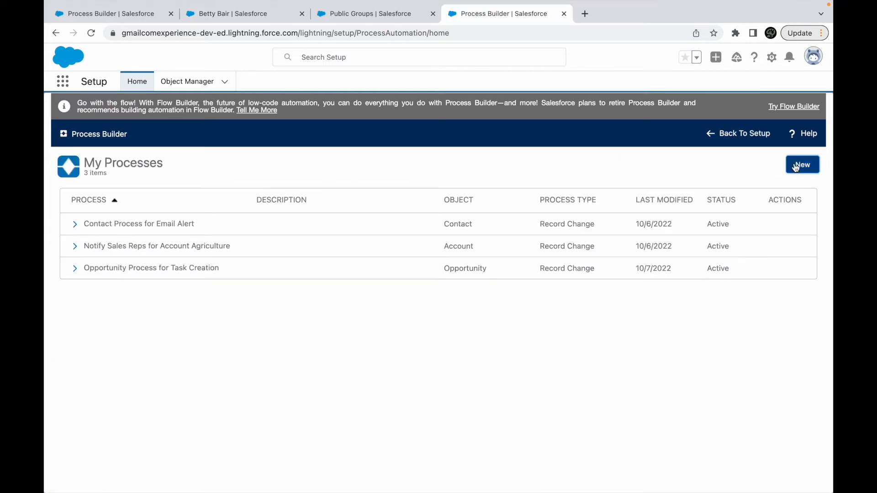
click(795, 165)
click(505, 346)
click(338, 253)
text(Lead Rating Update Process)
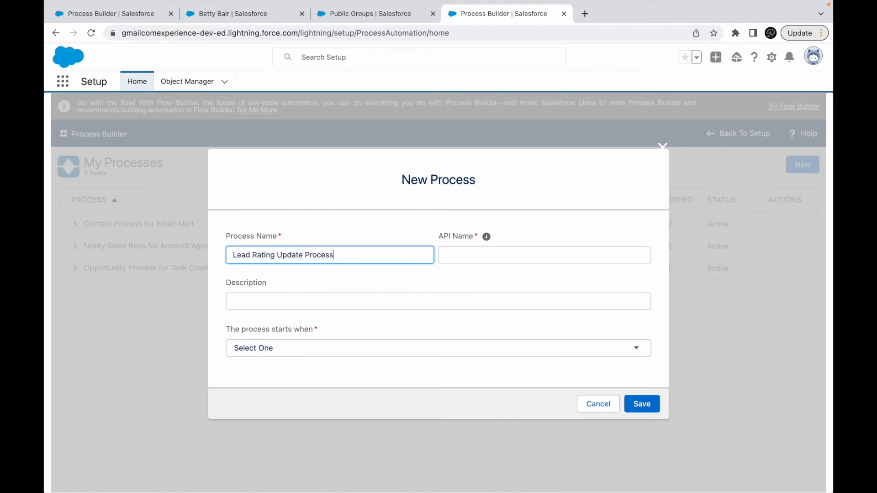
key(Tab)
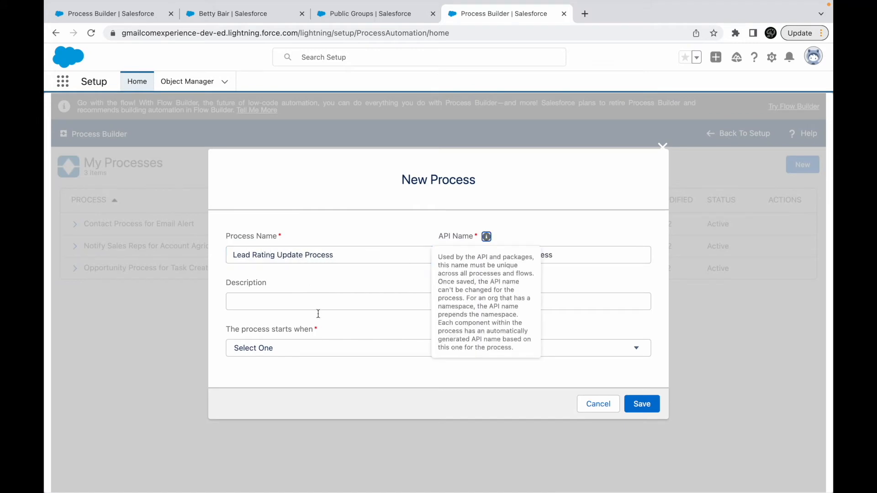
click(285, 353)
click(275, 357)
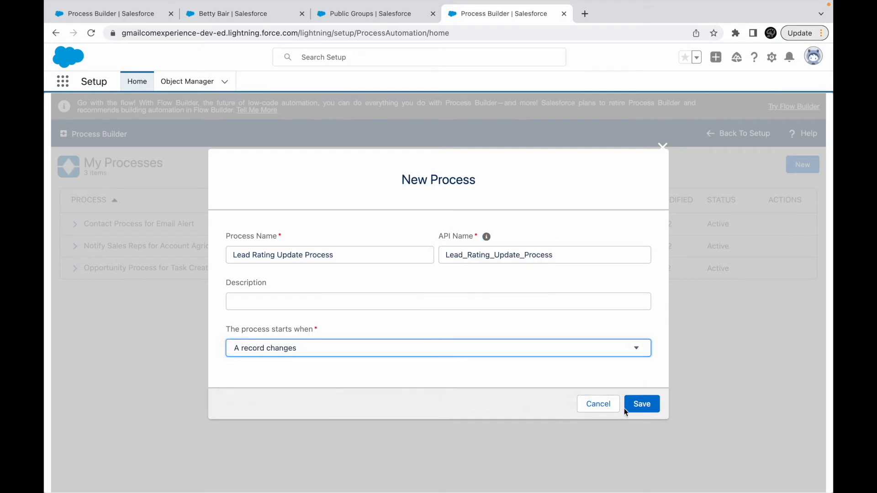
click(637, 406)
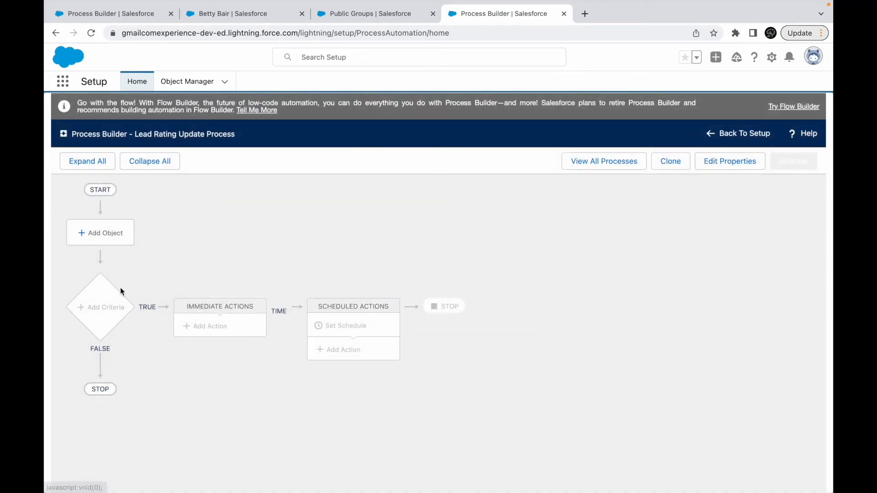
- Set the process object to Lead, starting when a record is created or edited, after rechecking the Update Records slide, and save it
click(98, 246)
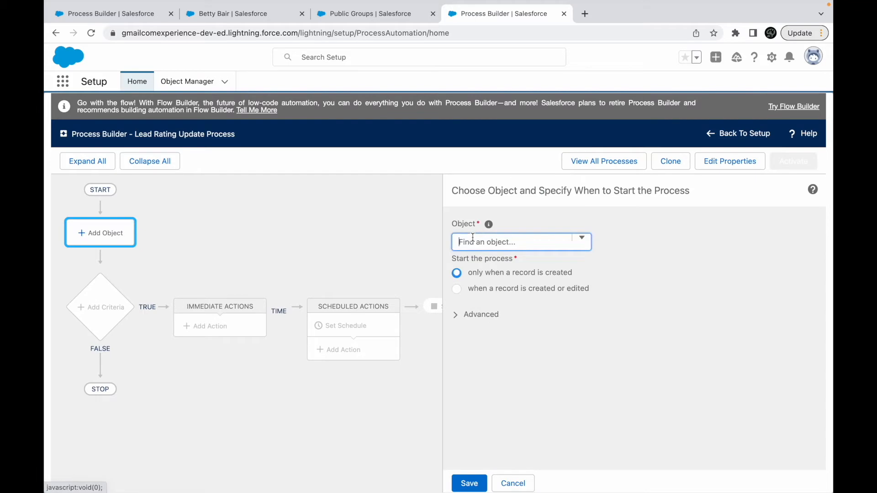
text(Lead)
click(481, 255)
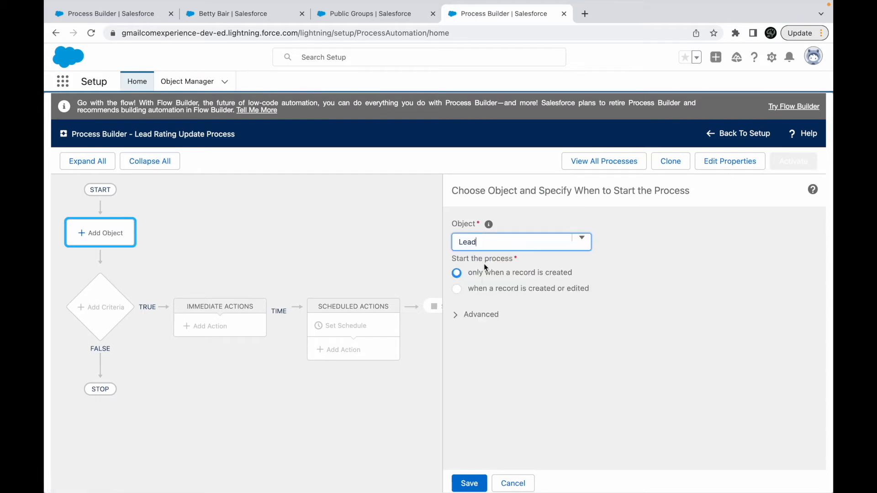
key(ctrl+Up)
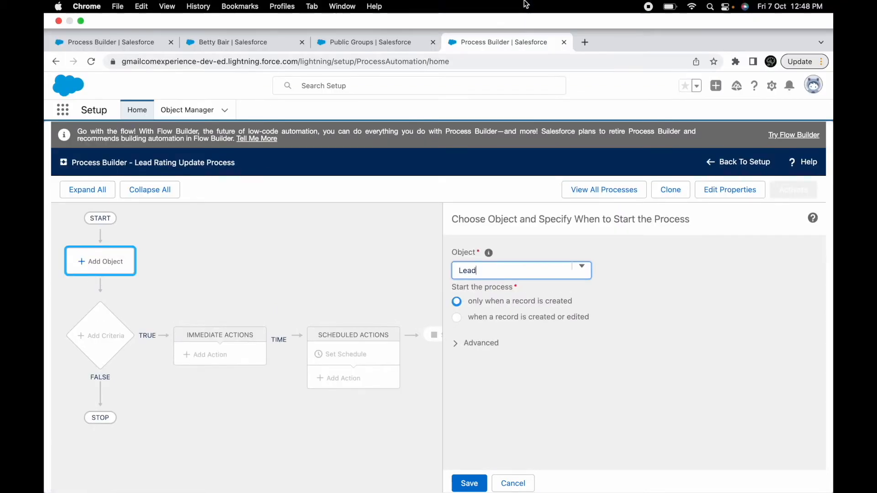
click(464, 44)
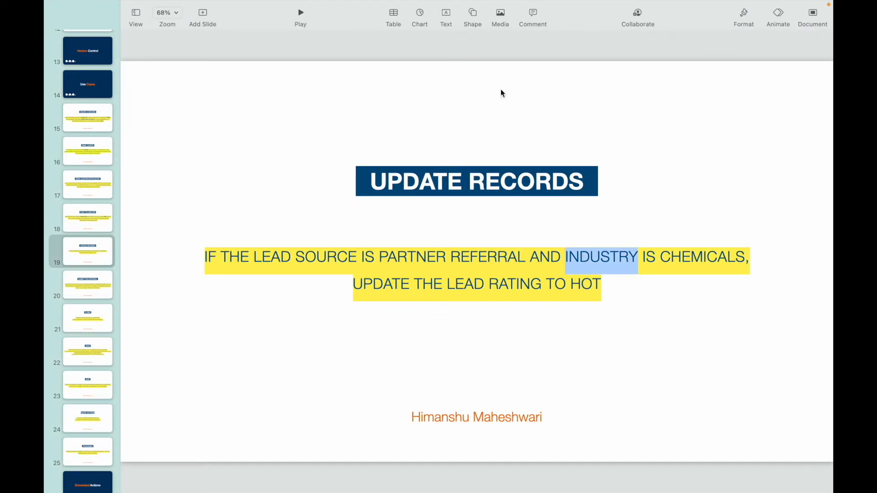
key(ctrl+Up)
click(517, 51)
key(Return)
click(517, 289)
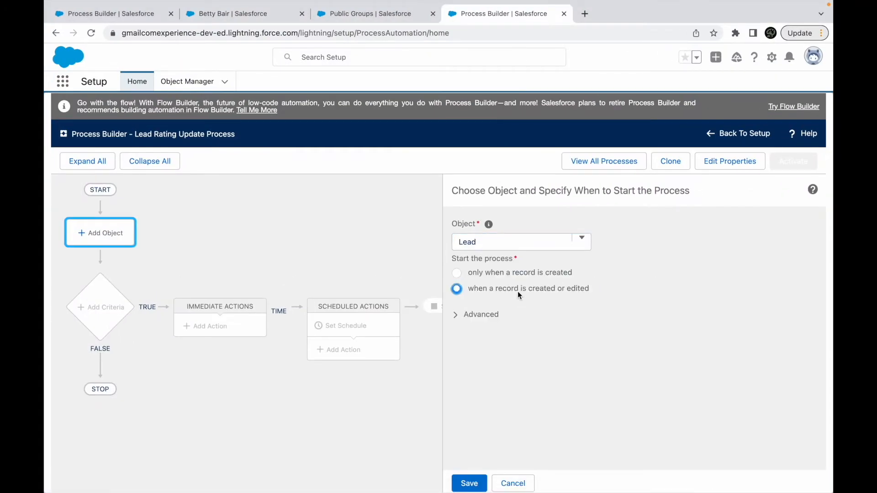
click(470, 483)
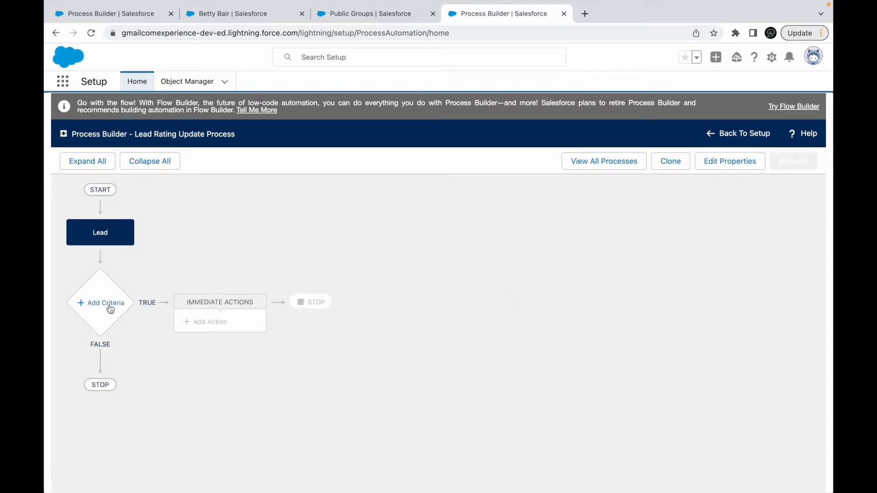
- Add a criteria node to the process and name it "Is is Chemical based Industry?"
click(110, 310)
click(429, 240)
text(Is is Chemical)
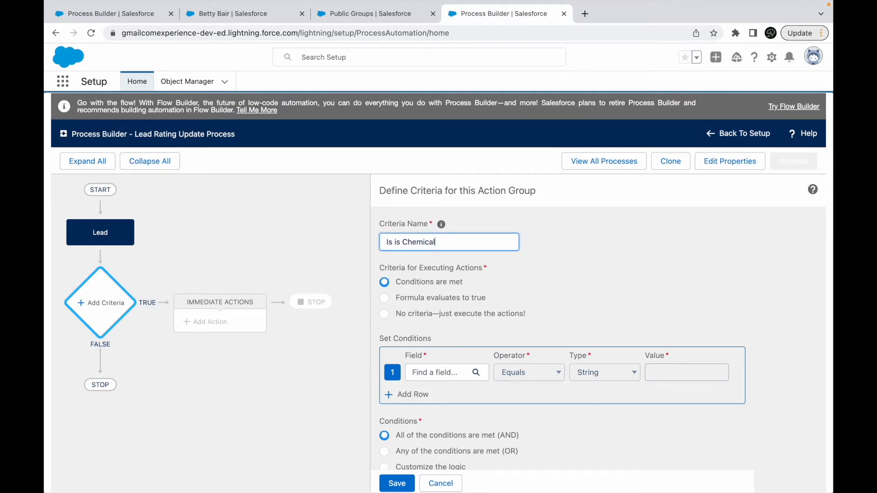
text( based Industry?)
- Set the first condition to the Lead's Industry field equals the picklist value Chemicals
click(441, 371)
text(indus)
click(364, 268)
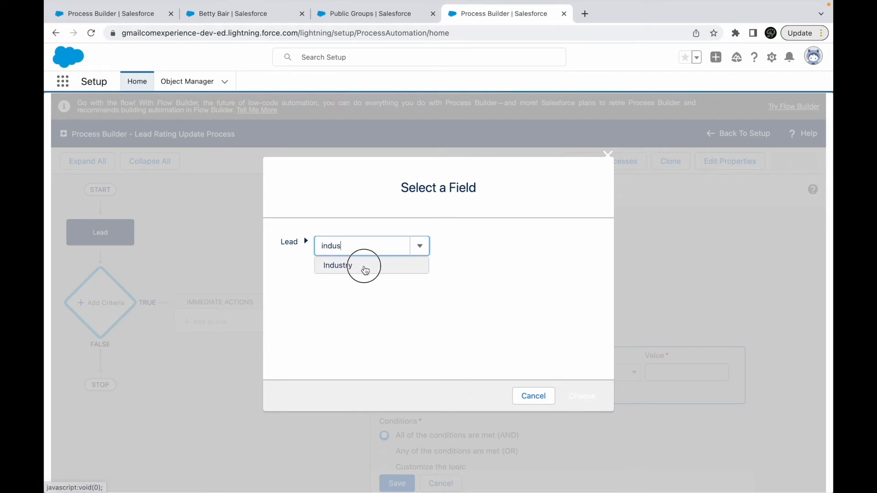
click(581, 394)
click(685, 372)
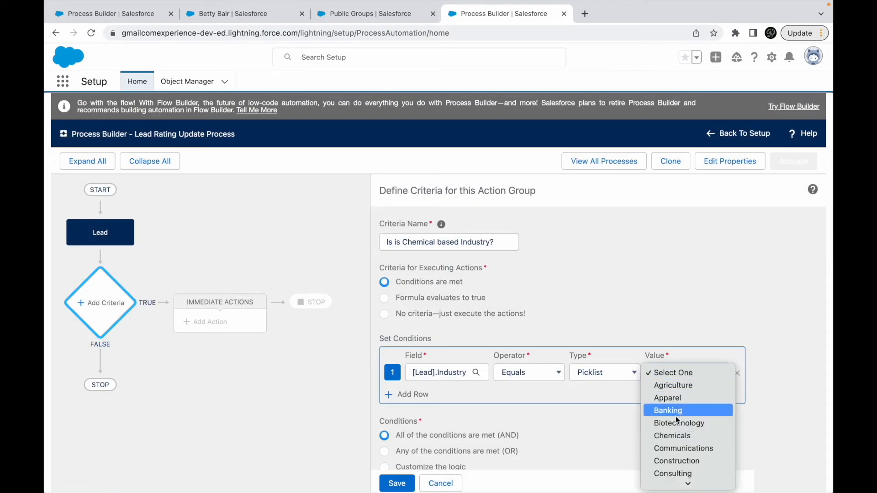
click(669, 434)
- Add a second condition, Lead Source equals Partner Referral, after glancing at the use case slide, and save the criteria
click(413, 395)
key(ctrl+Left)
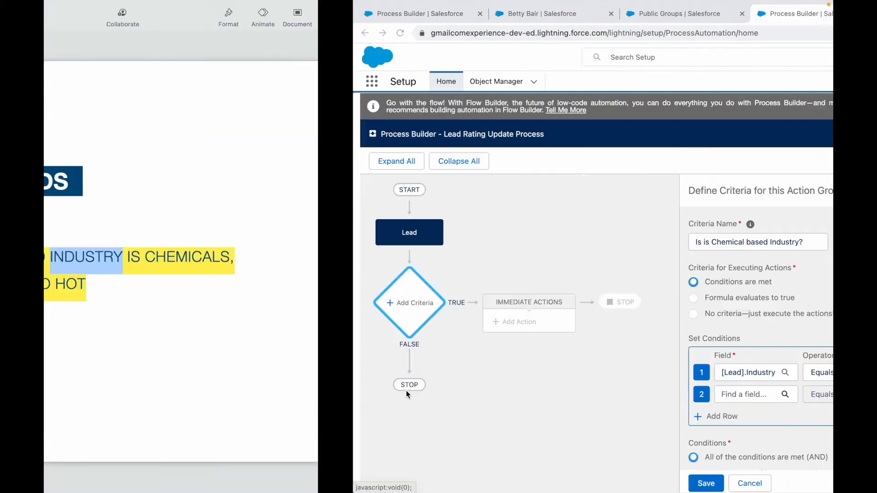
key(ctrl+Right)
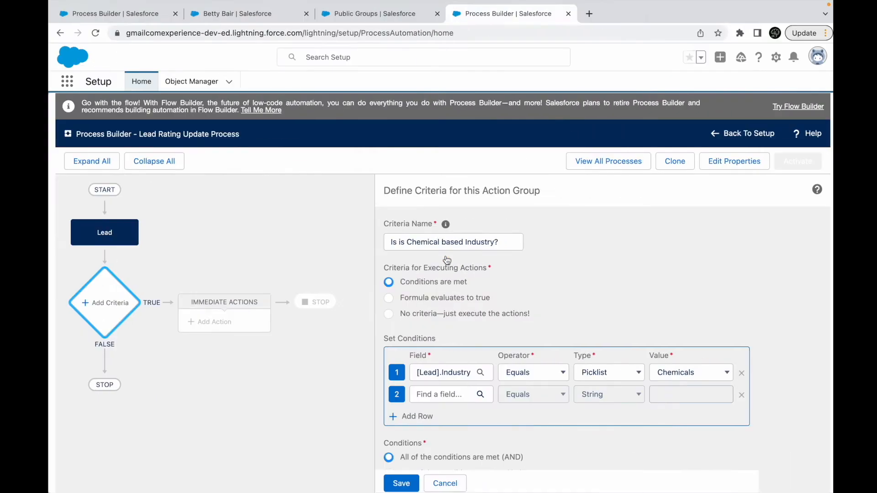
click(431, 391)
text(sourc)
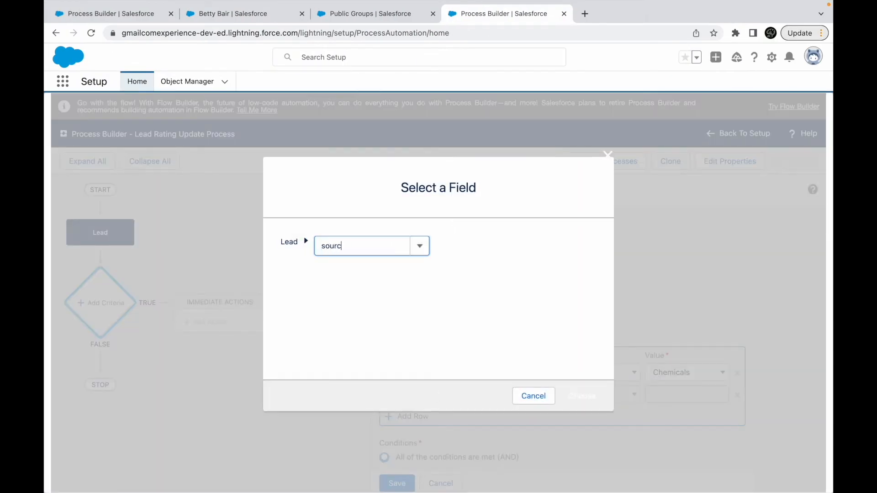
click(352, 267)
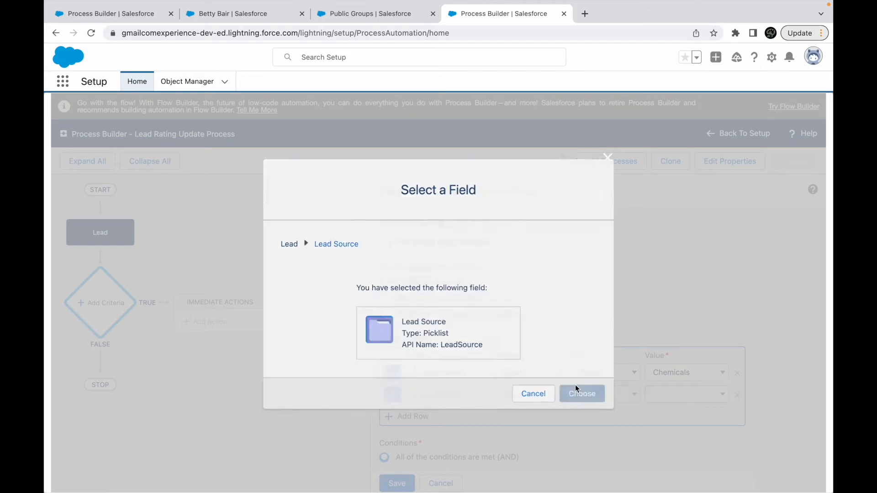
click(577, 392)
click(666, 396)
click(681, 429)
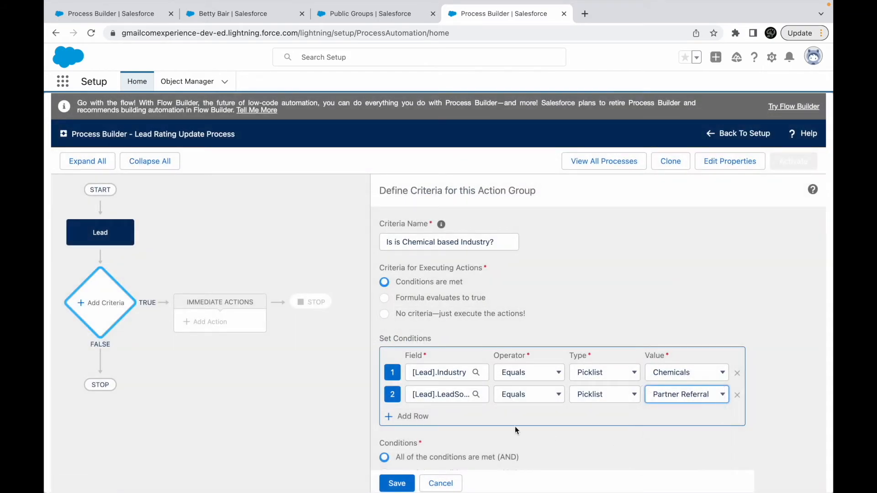
scroll(514, 426, down, 2)
scroll(461, 312, up, 2)
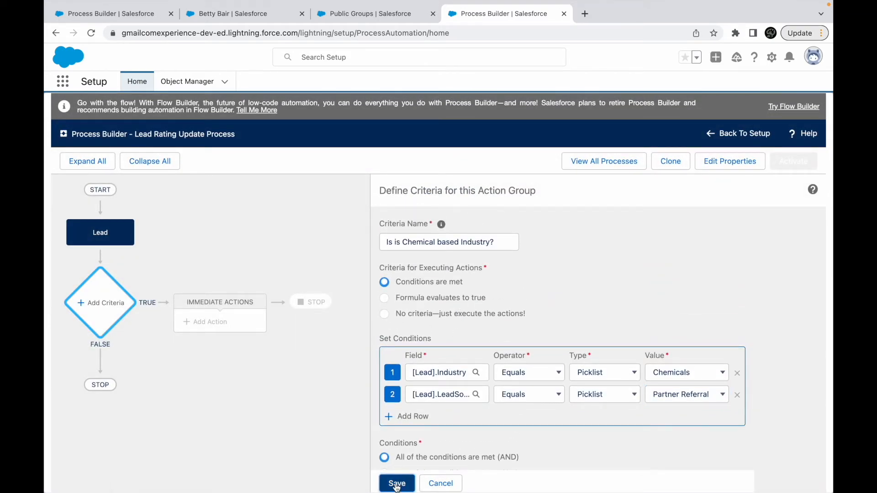
click(396, 483)
- Add an immediate Update Records action named "Update the Lead Record" and open its record selection
click(207, 322)
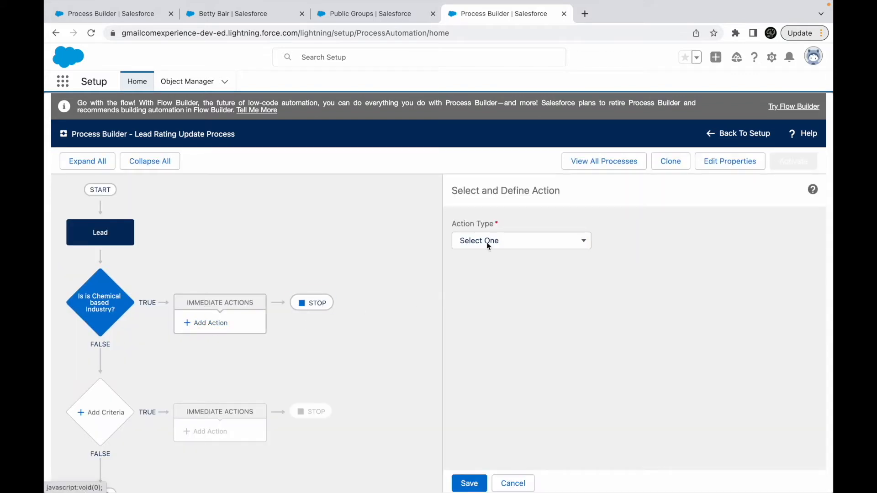
click(484, 241)
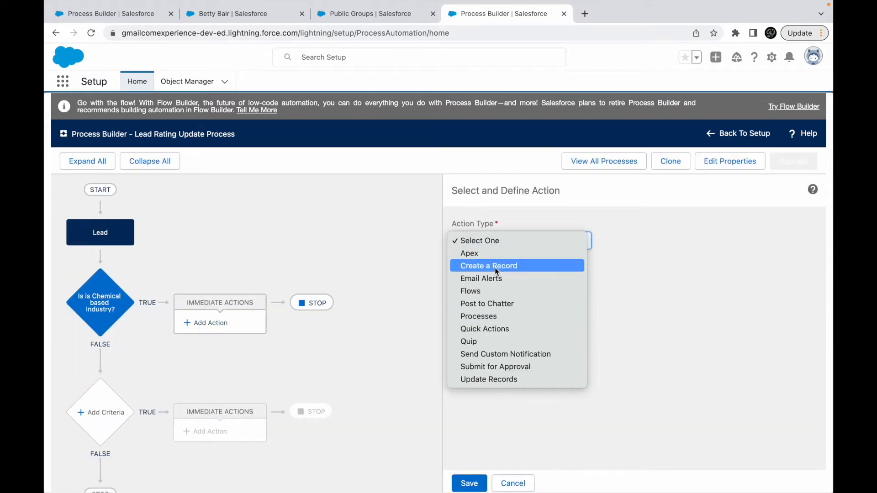
click(492, 381)
click(493, 285)
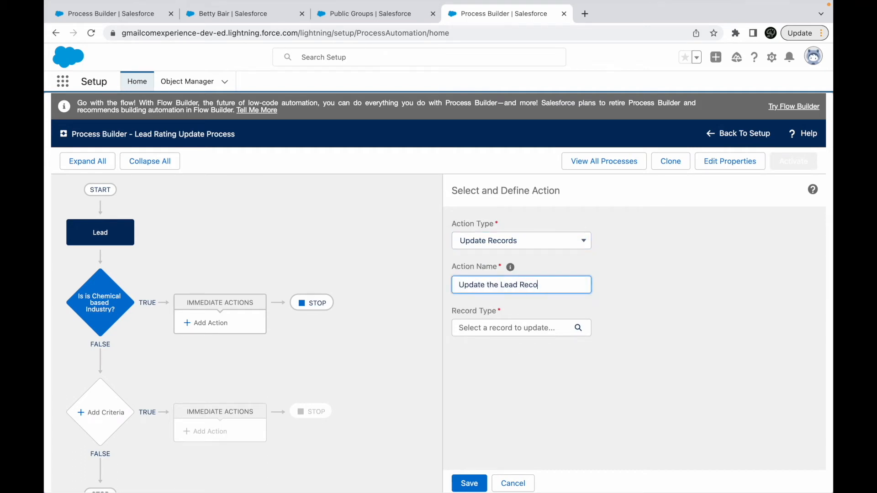
text(Update the Lead Record)
click(479, 326)
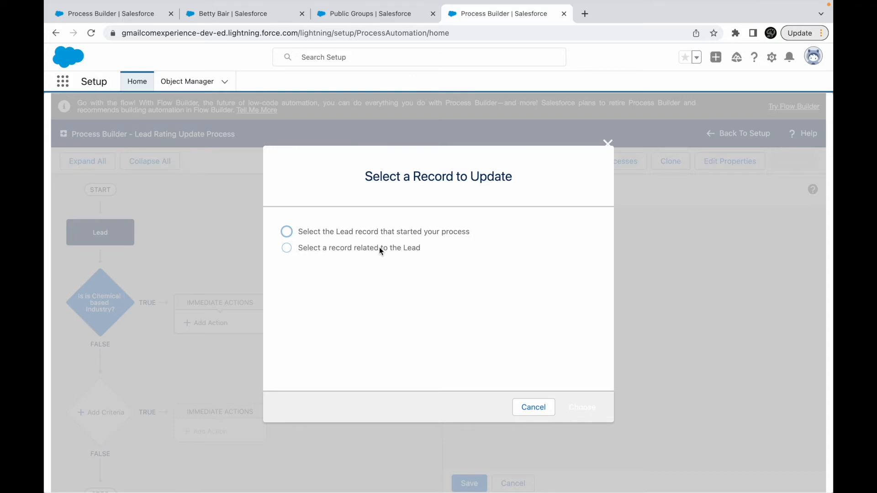
- Compare the two options for the record to update and examine the list of records related to the Lead
click(350, 231)
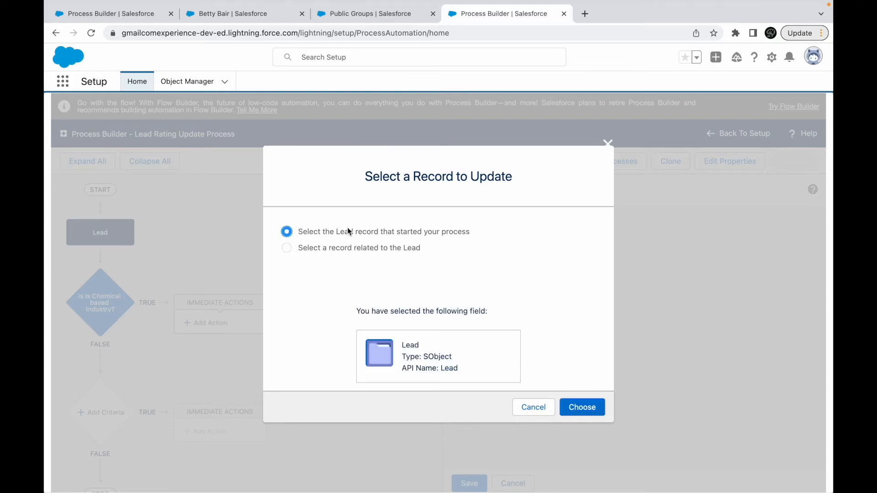
click(338, 248)
click(318, 271)
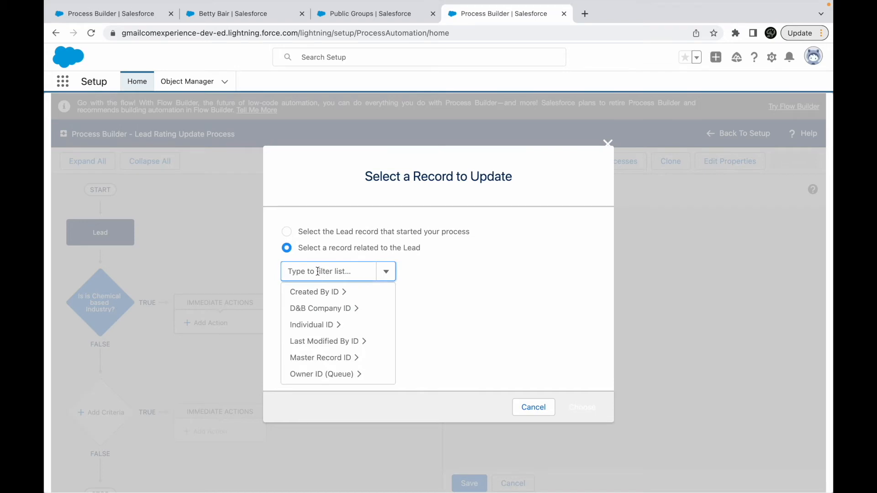
scroll(329, 326, down, 5)
scroll(331, 326, up, 2)
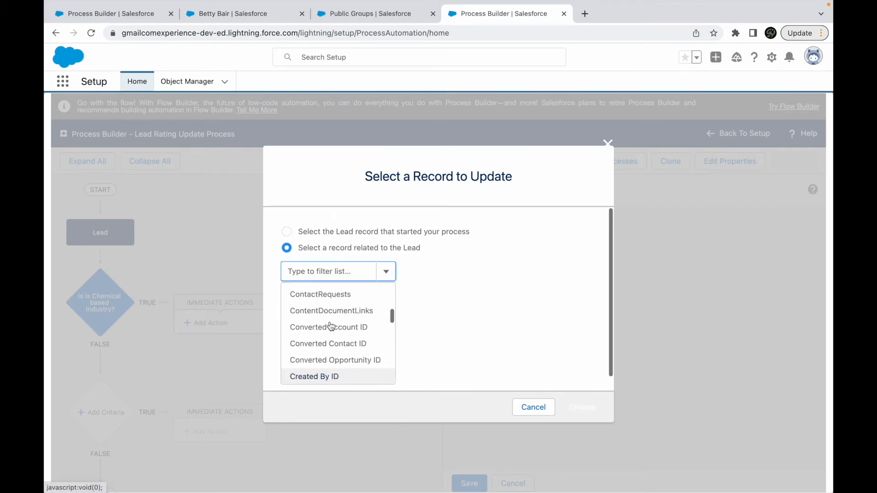
scroll(324, 308, down, 3)
scroll(328, 313, down, 3)
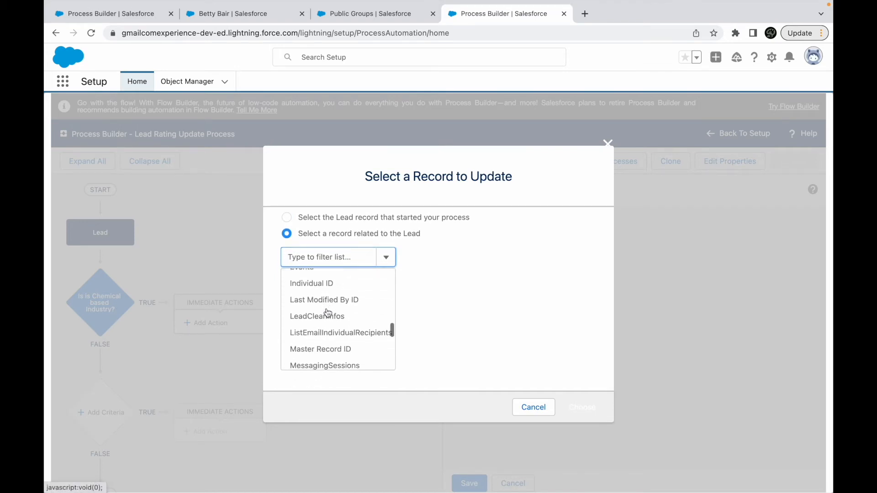
scroll(351, 319, down, 2)
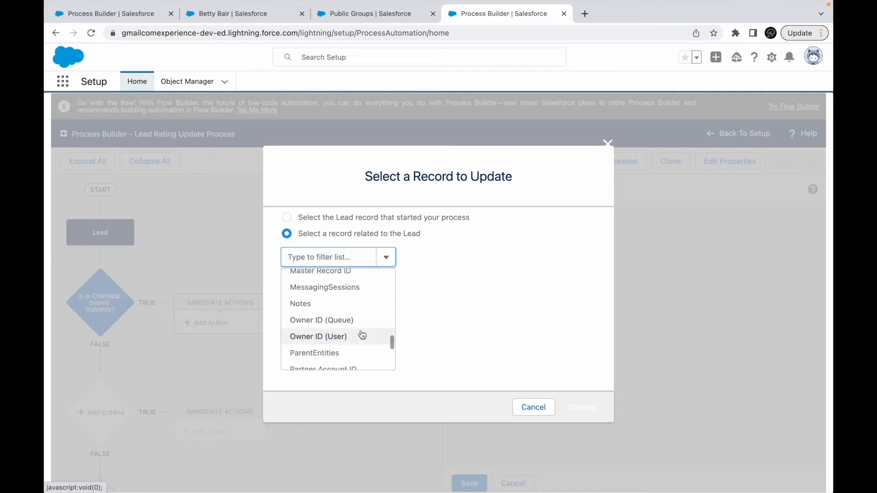
click(472, 312)
scroll(363, 264, up, 1)
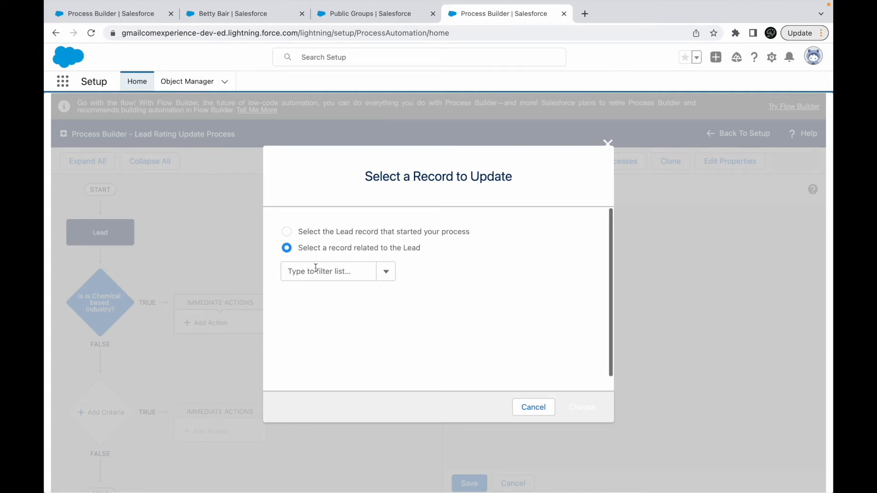
click(340, 250)
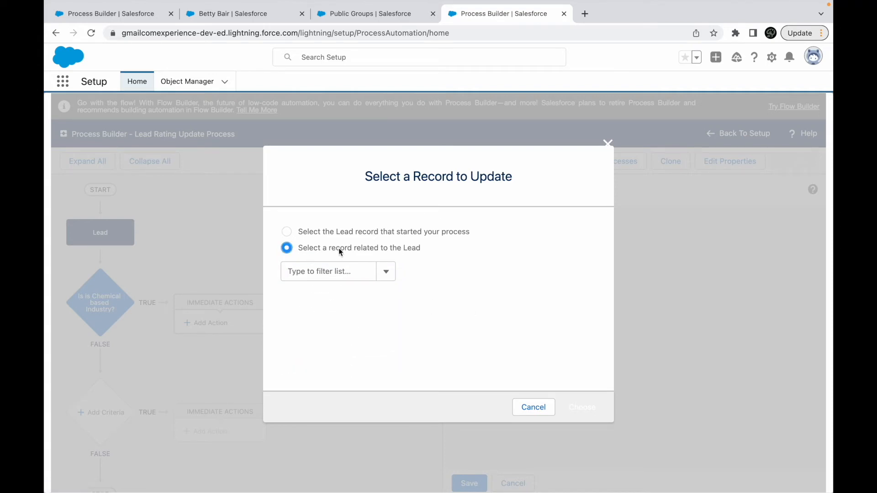
- Choose the Lead record that started the process as the record to update
click(314, 232)
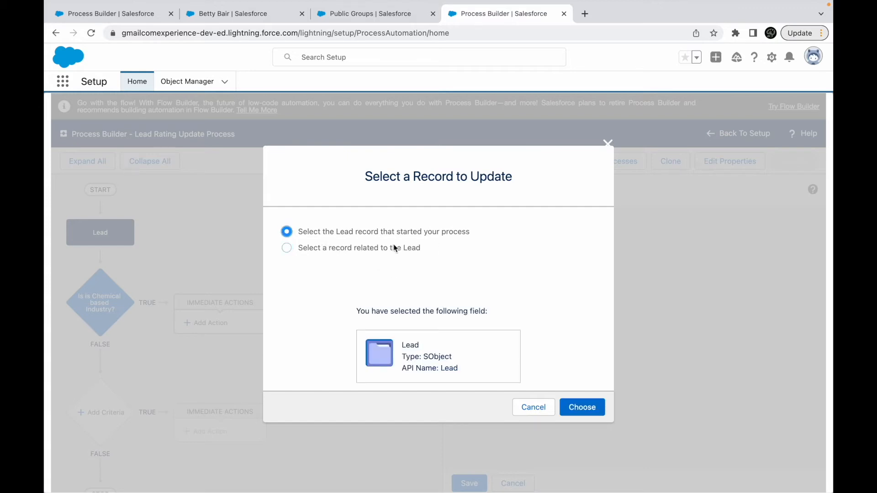
click(581, 407)
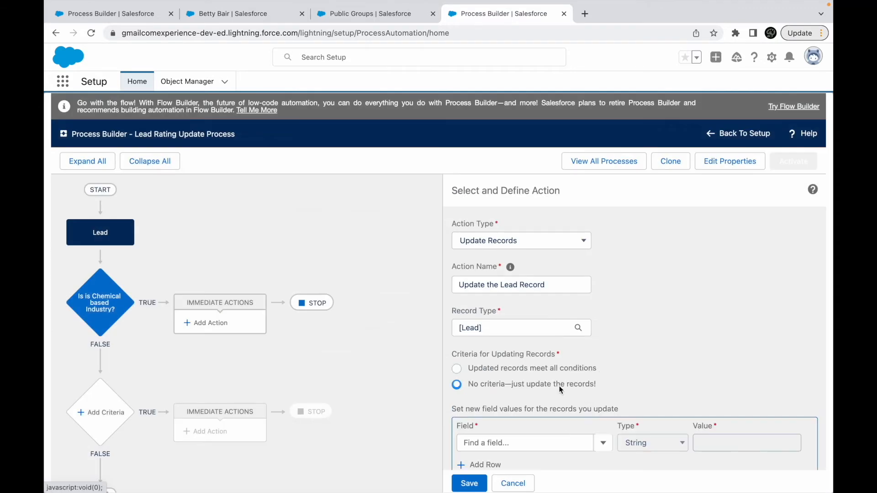
scroll(563, 435, down, 1)
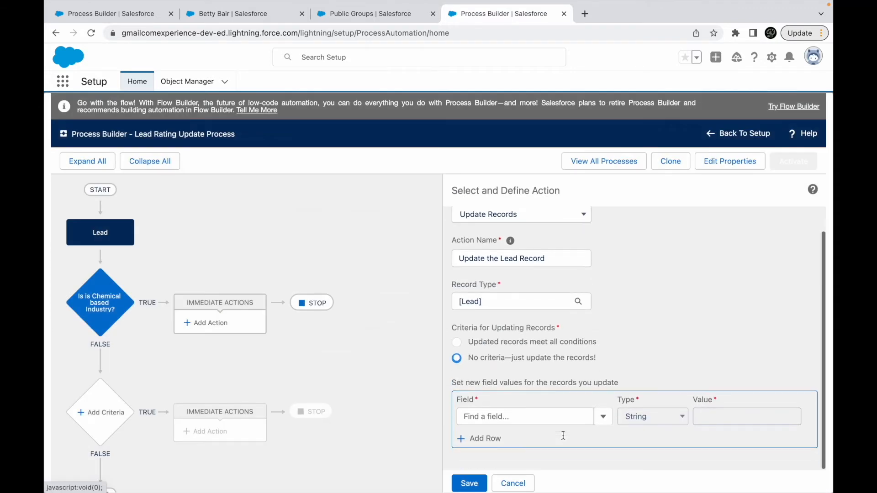
- Compare the two criteria options for updating records and review the conditions of the Chemicals criteria
click(481, 344)
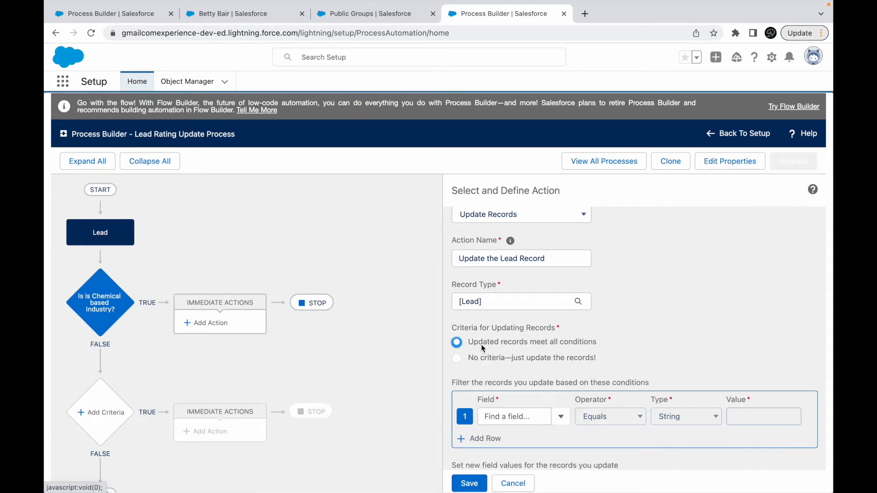
click(475, 360)
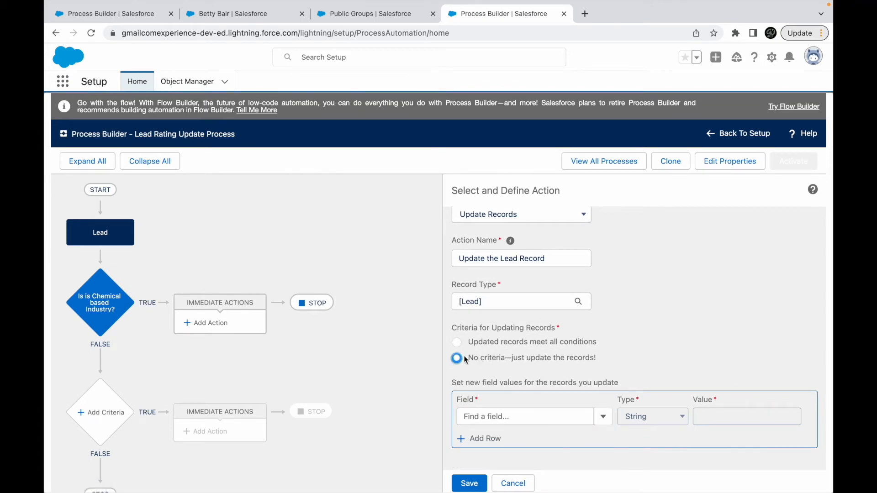
click(100, 303)
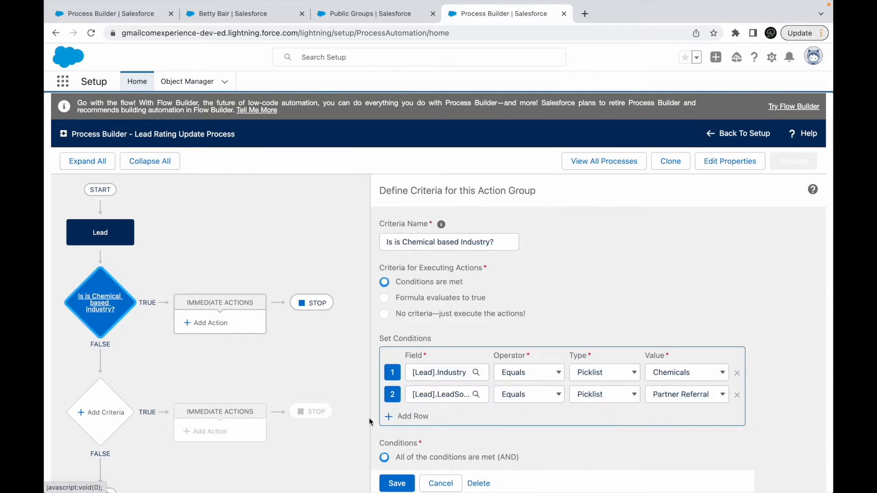
- Add an immediate Update Records action named "Update Lead Rating" that targets the Lead record that started the process
click(210, 324)
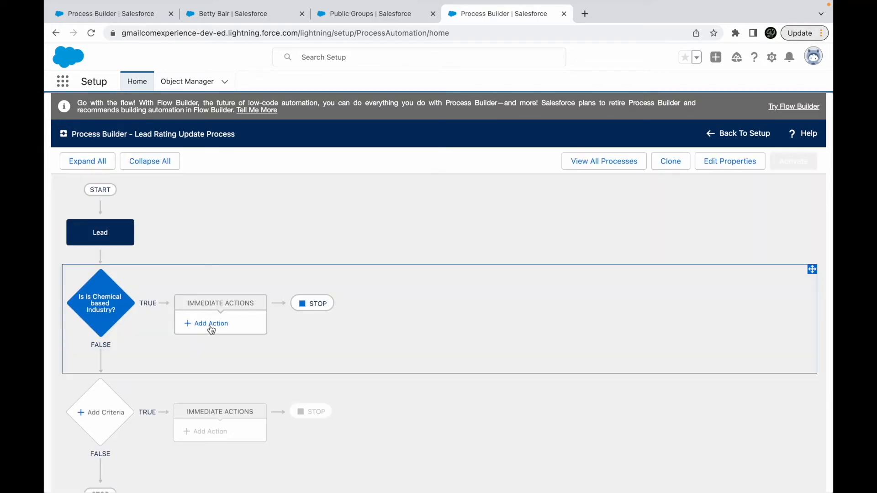
click(484, 241)
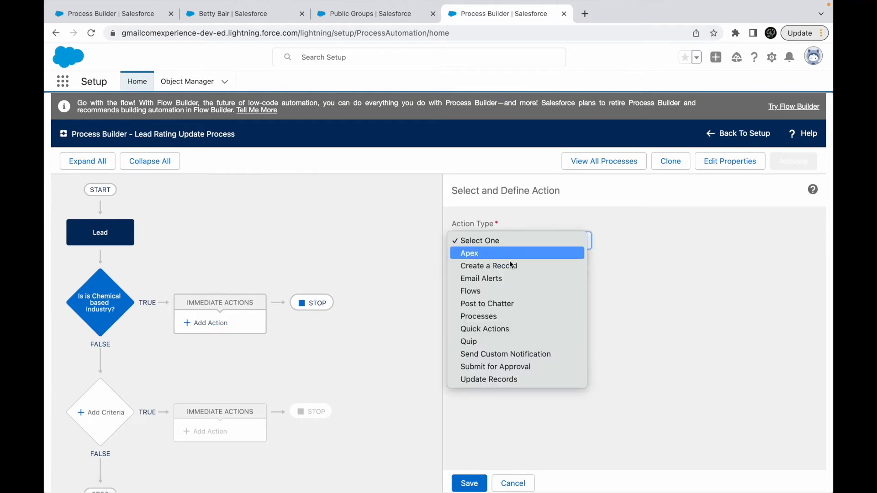
click(501, 382)
click(478, 287)
text(Update Lead Rati)
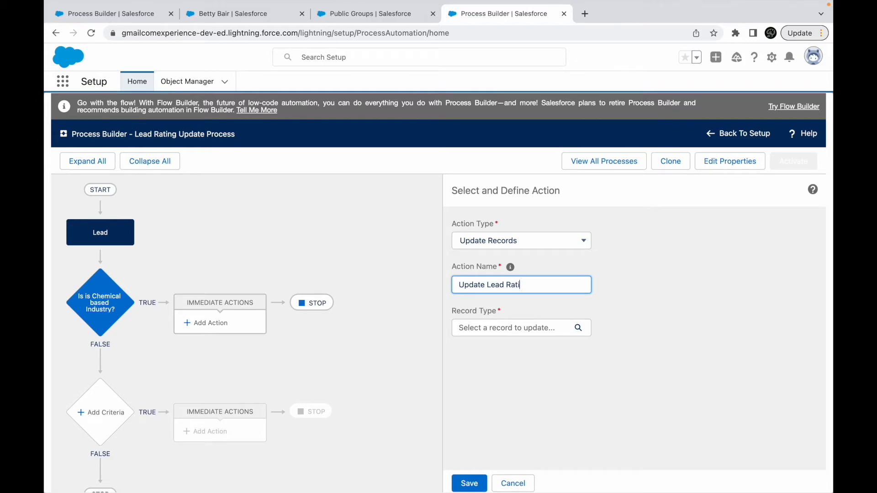
click(499, 328)
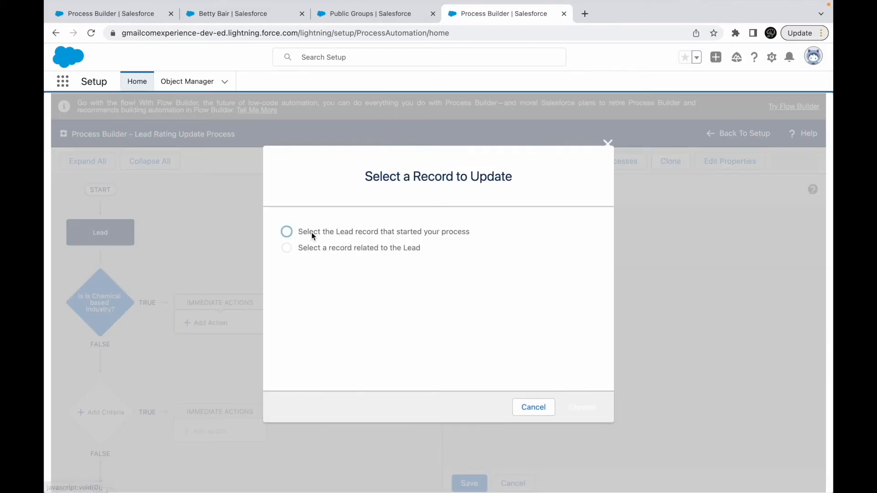
click(287, 231)
click(582, 407)
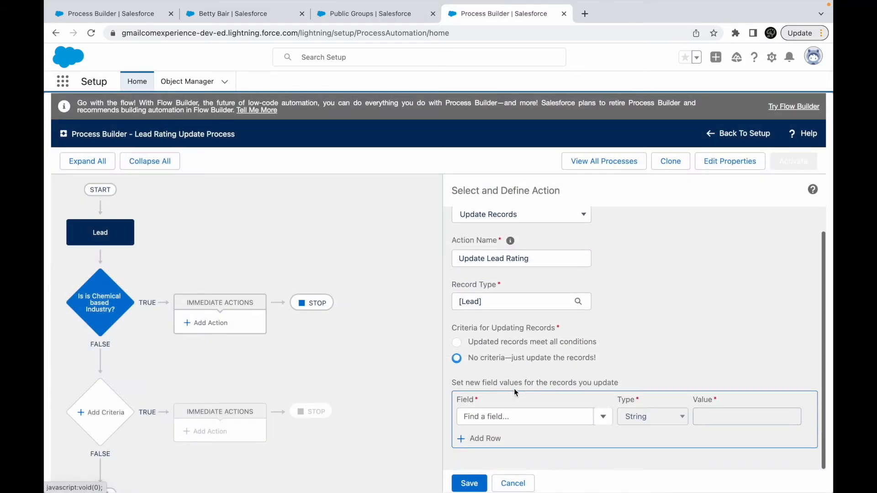
- Make the action set the Rating field to Hot, save it, and activate the Lead Rating Update Process
click(488, 418)
text(Rating)
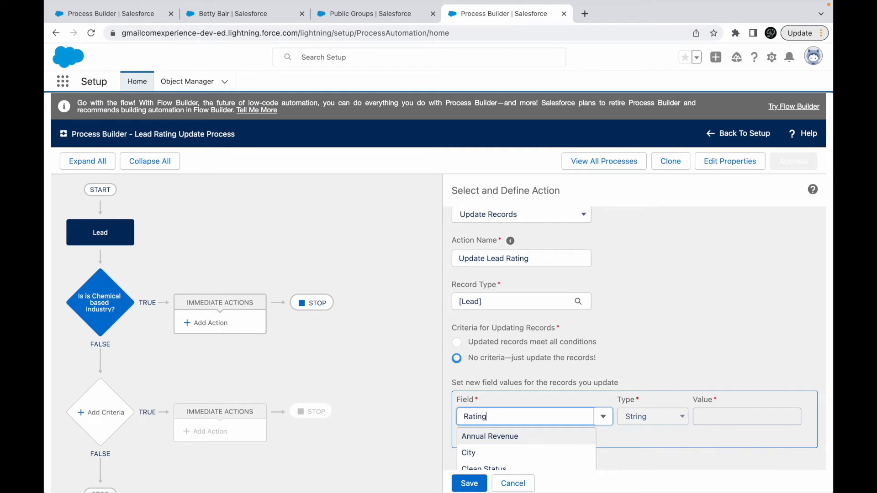
click(488, 439)
click(719, 419)
click(715, 429)
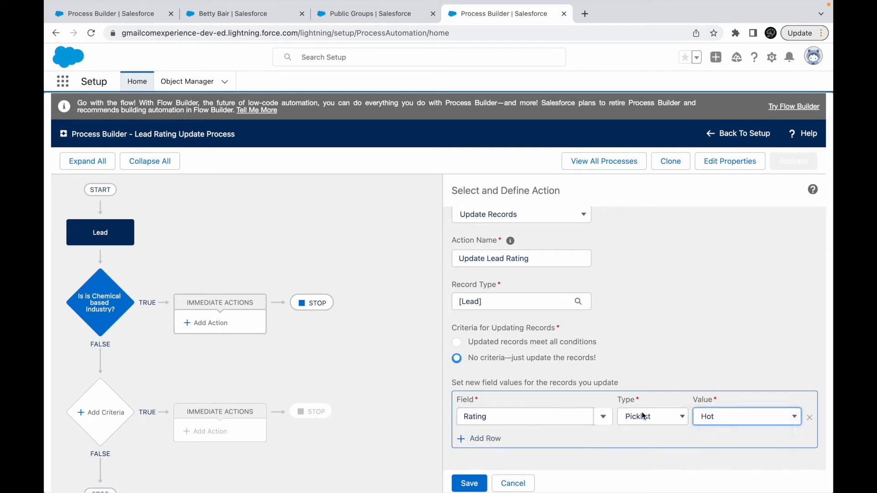
click(474, 484)
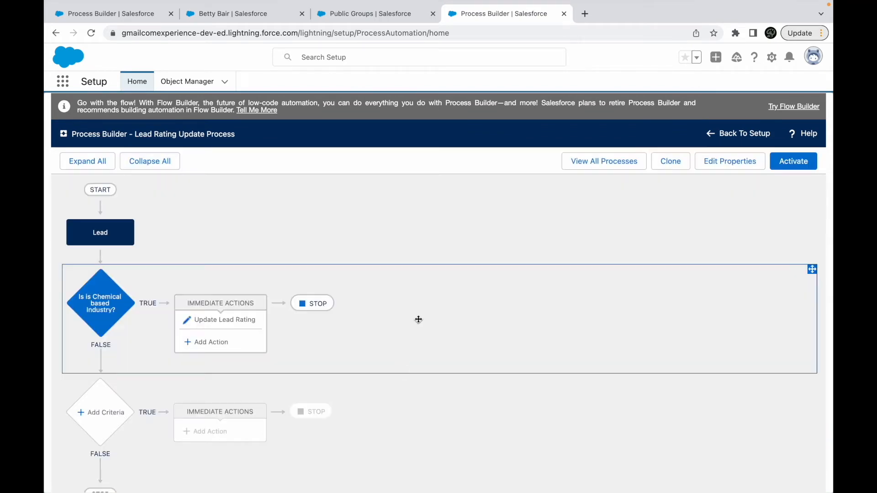
click(776, 165)
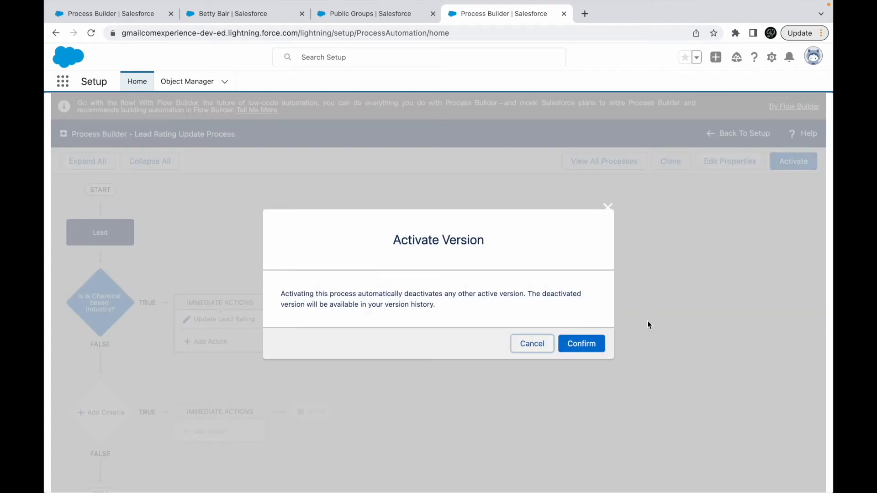
click(601, 340)
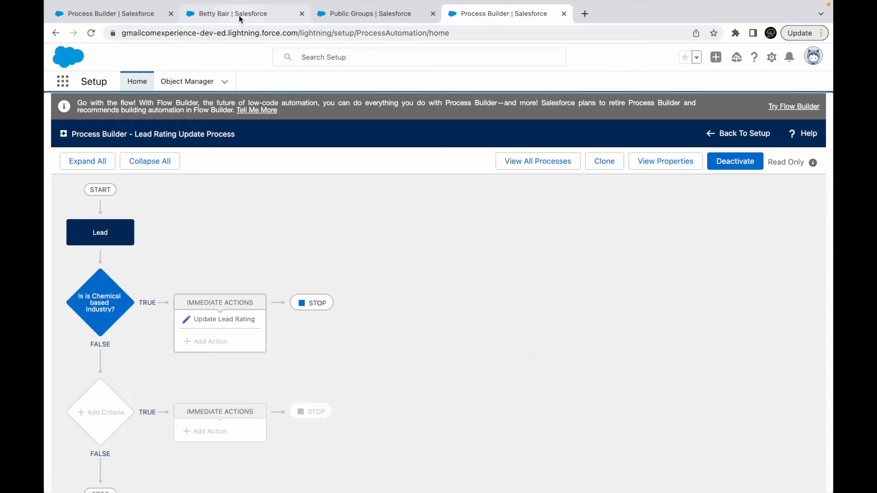
- Set Rating to None on the open Partner Referral lead, save the record and check its Rating
click(233, 14)
click(353, 280)
click(371, 300)
click(191, 363)
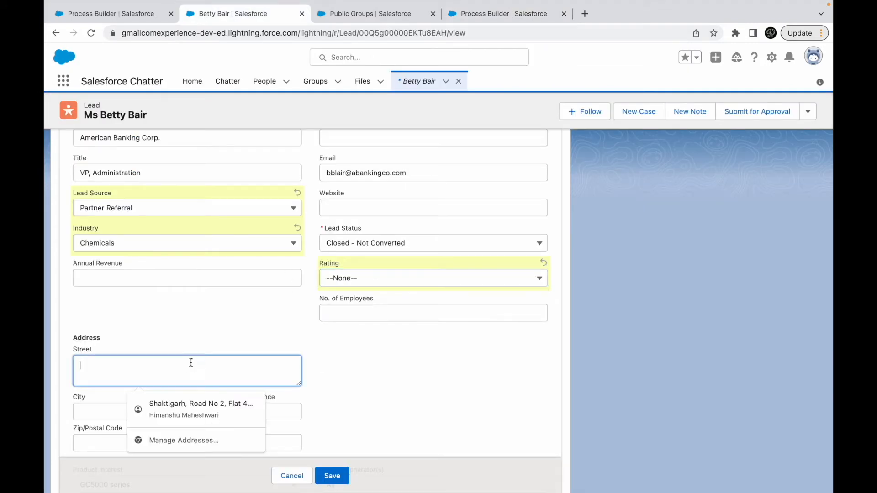
click(158, 314)
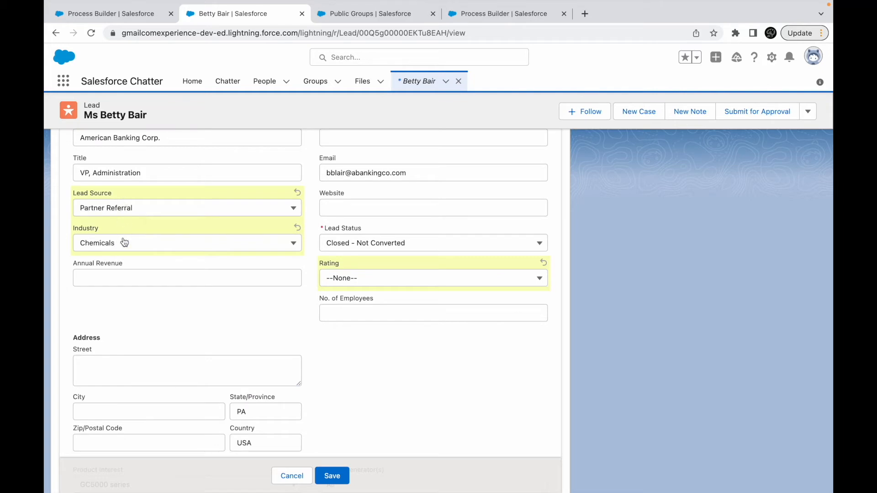
click(332, 476)
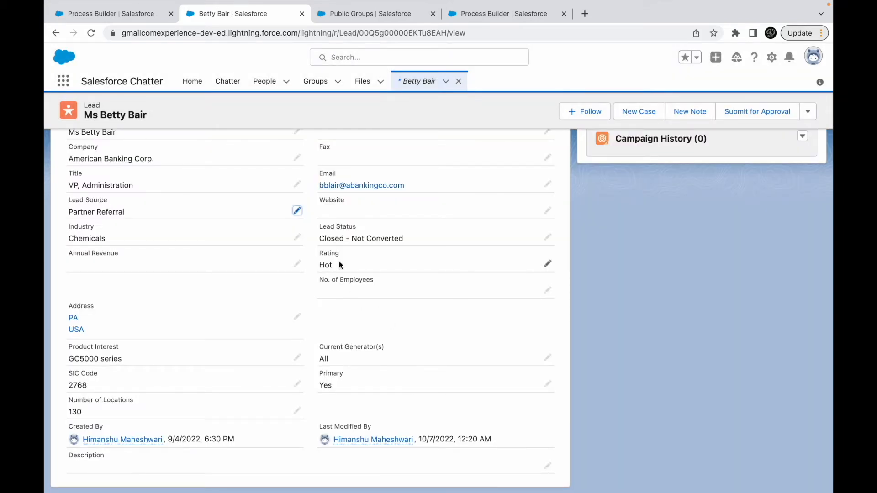
drag(334, 261, 319, 262)
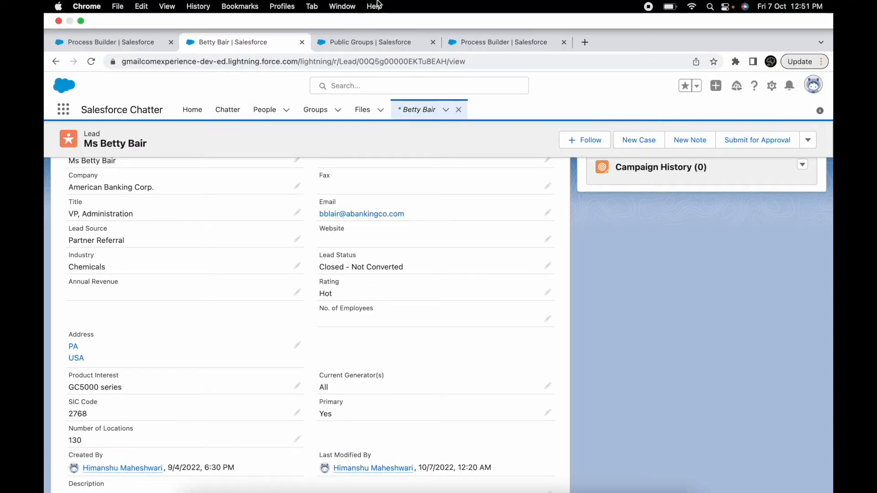
- Switch to the Keynote presentation and open slide 20, the Submit for Approval use case
key(ctrl+Up)
click(425, 58)
click(235, 280)
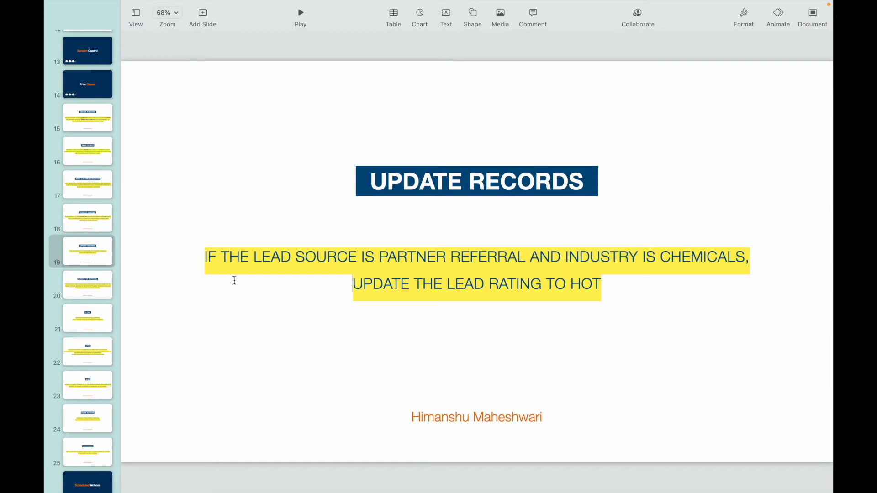
click(101, 286)
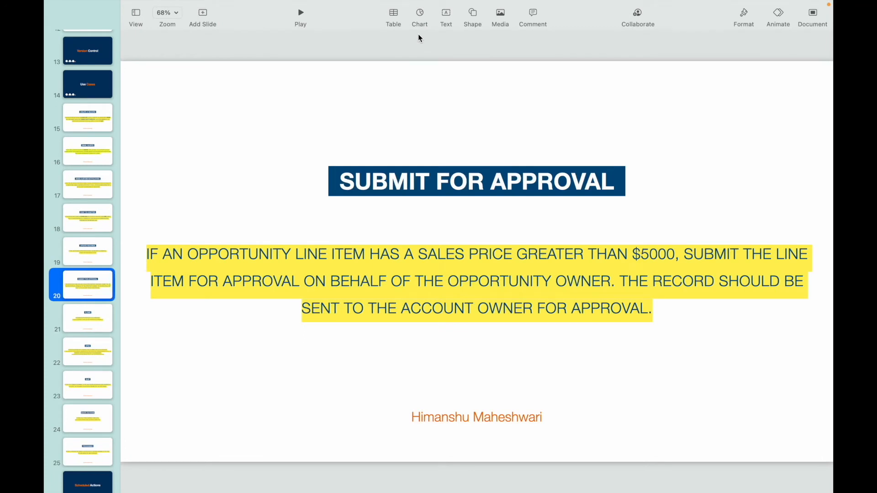
- Examine the Submit for Approval use case: the $5000 sales price condition, submission on behalf of the opportunity owner, and the account owner as approver
triple_click(258, 254)
click(348, 250)
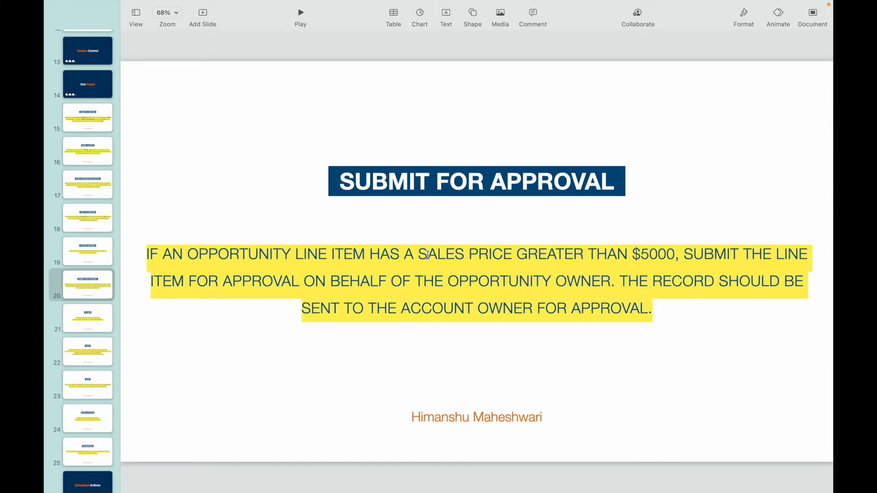
drag(418, 254, 512, 254)
double_click(652, 252)
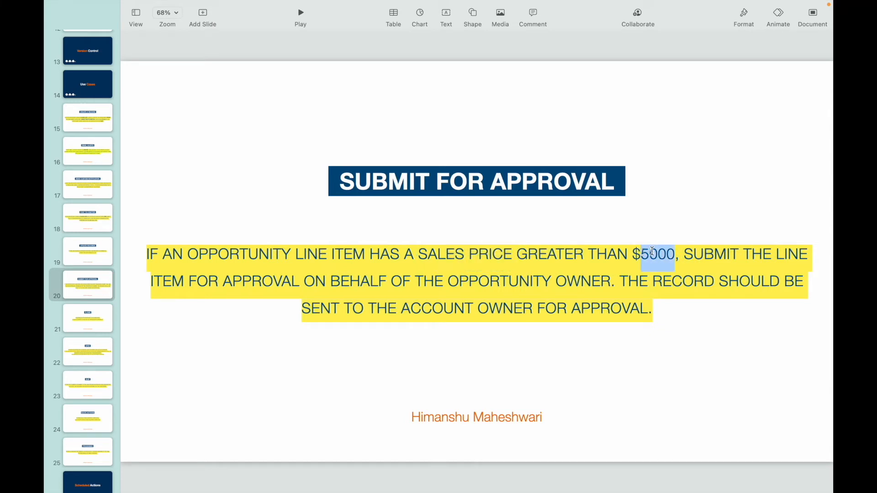
click(729, 255)
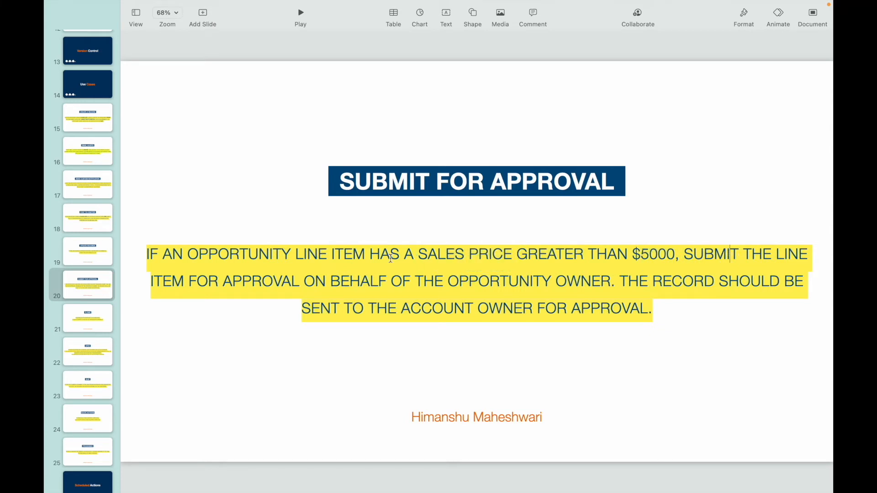
double_click(262, 284)
drag(449, 284, 611, 279)
click(679, 280)
double_click(422, 308)
click(502, 309)
click(581, 310)
double_click(425, 309)
double_click(504, 283)
click(446, 307)
double_click(446, 307)
double_click(493, 303)
click(502, 310)
drag(420, 254, 673, 260)
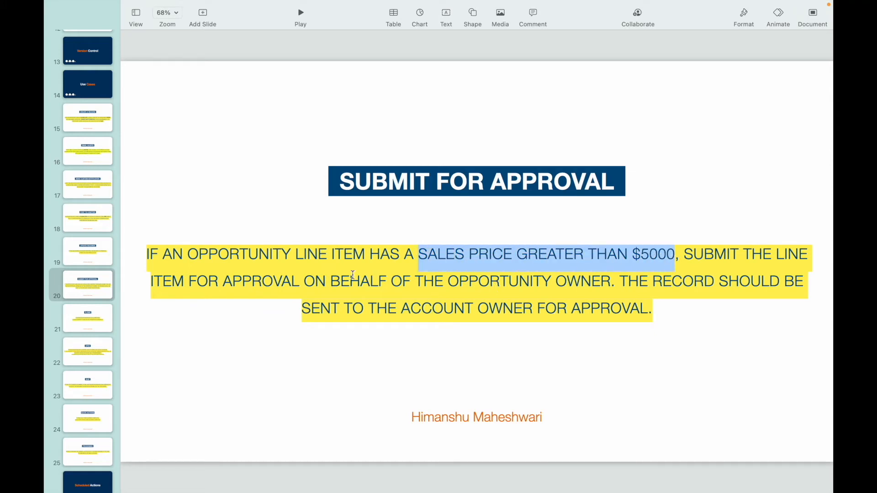
double_click(346, 253)
double_click(656, 255)
click(597, 255)
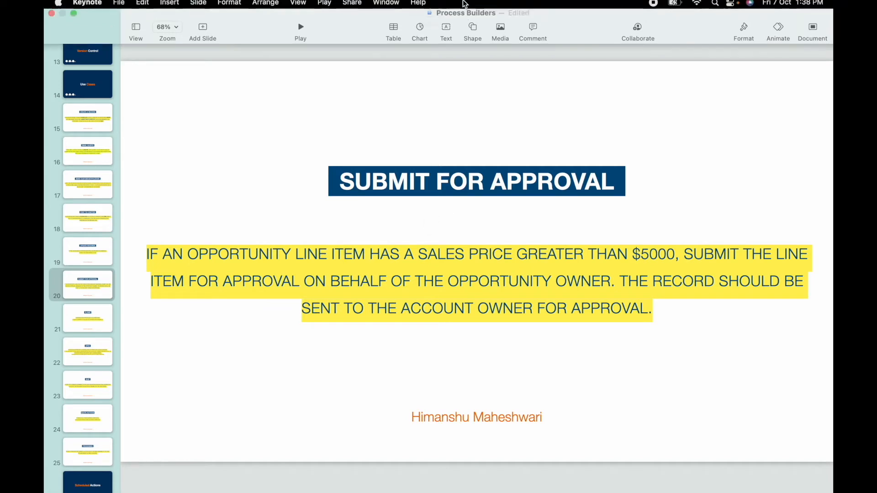
- Switch to Chrome, open Setup in a new tab, and close the Public Groups and both Process Builder tabs
key(ctrl+Up)
click(521, 21)
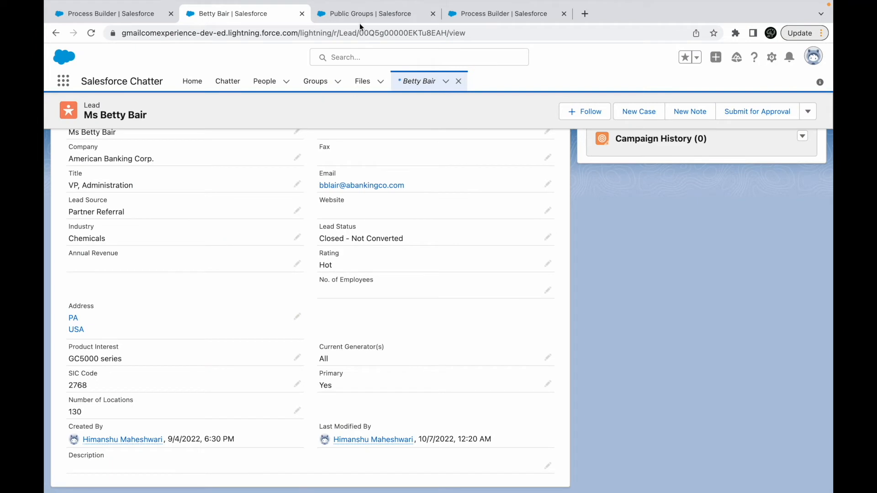
click(433, 14)
click(433, 14)
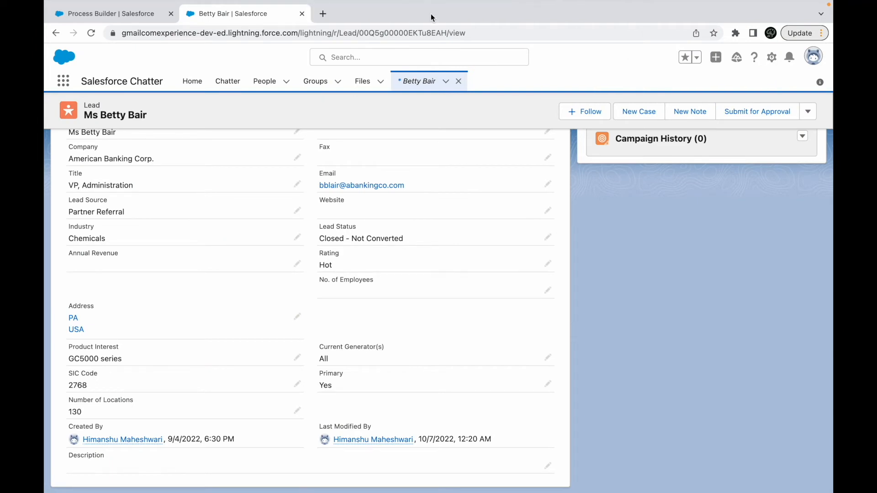
click(771, 57)
click(727, 89)
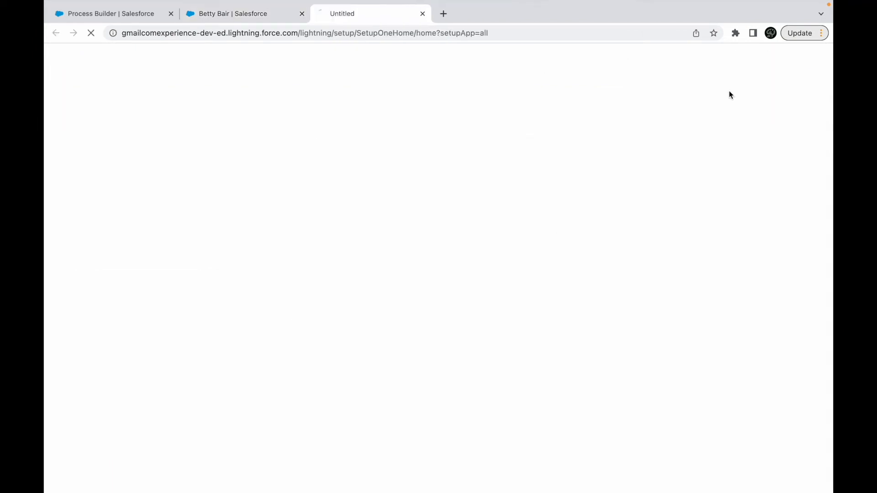
click(171, 13)
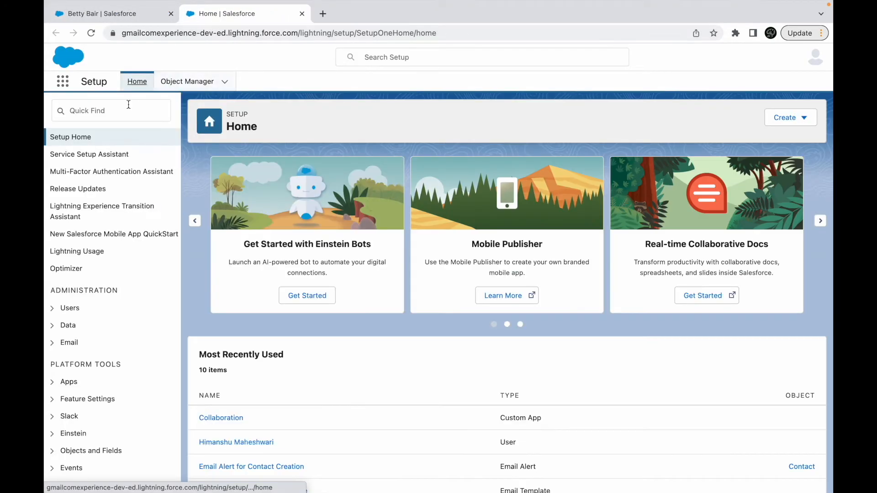
- Search Setup for "approval" and open the Approval Processes page
click(128, 104)
text(approval)
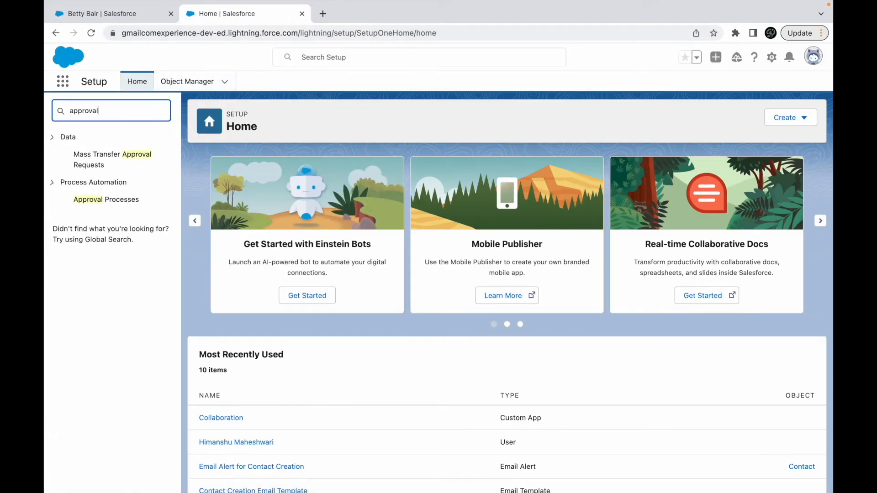
click(96, 200)
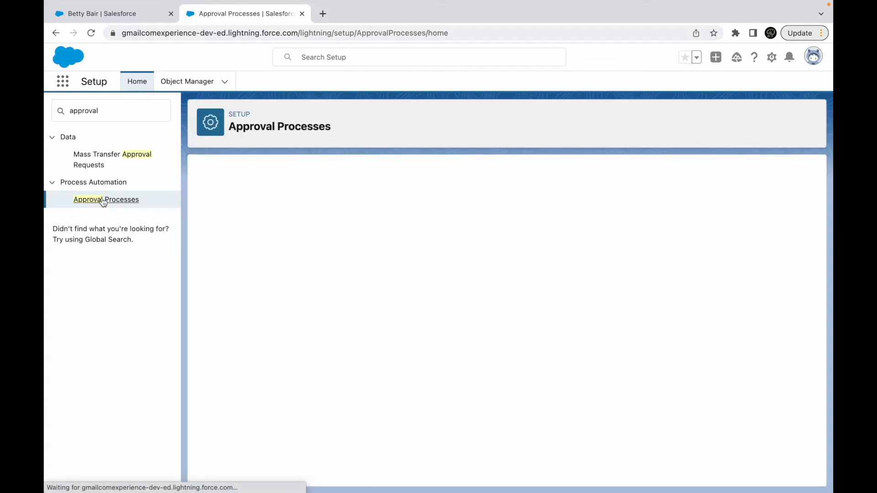
- Look through the objects available for approval processes for an opportunity line item or opportunity product entry
click(513, 280)
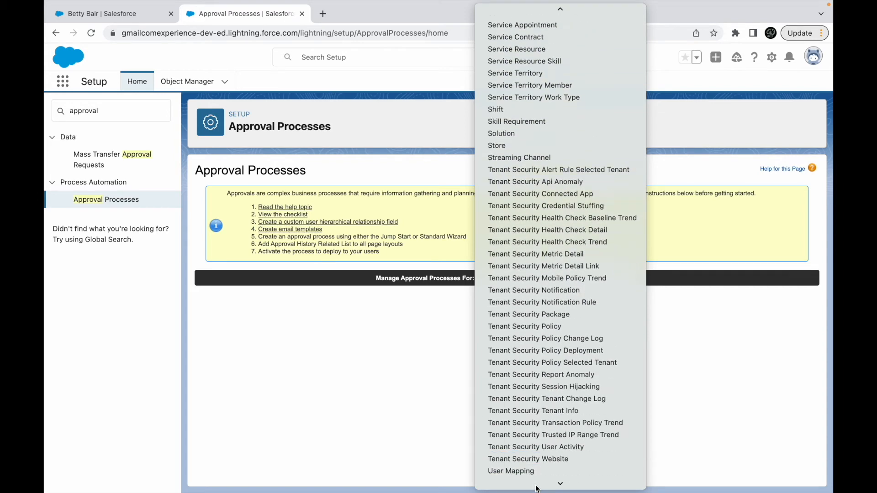
scroll(535, 218, up, 20)
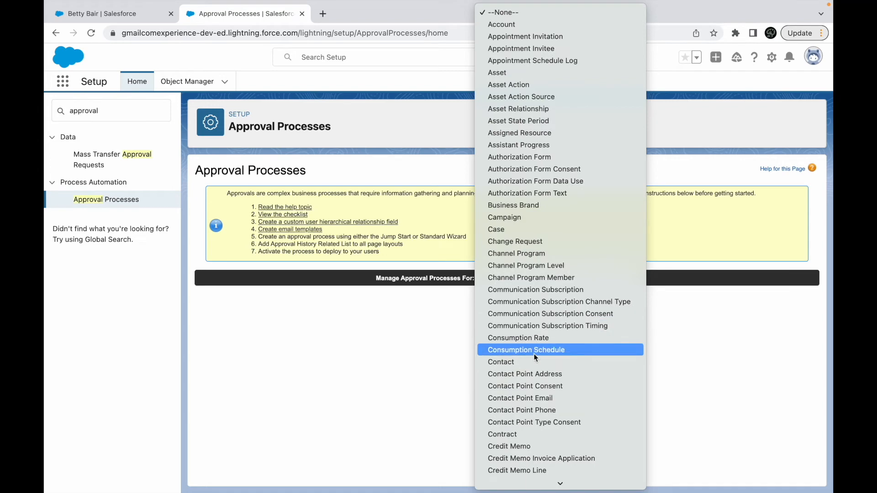
scroll(532, 420, down, 5)
scroll(539, 368, down, 4)
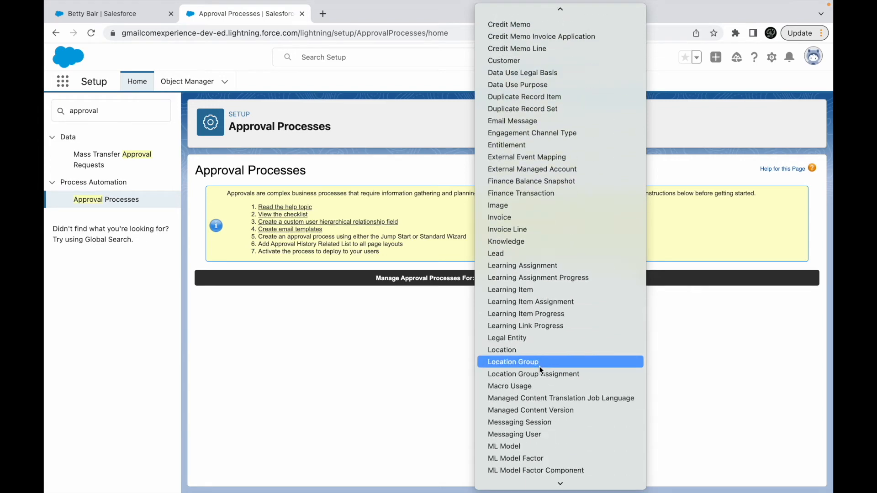
scroll(538, 334, down, 5)
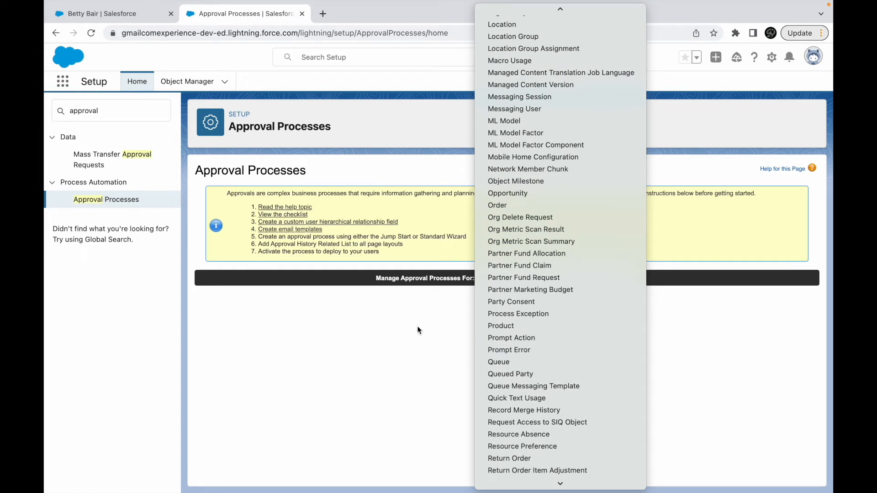
scroll(498, 229, up, 12)
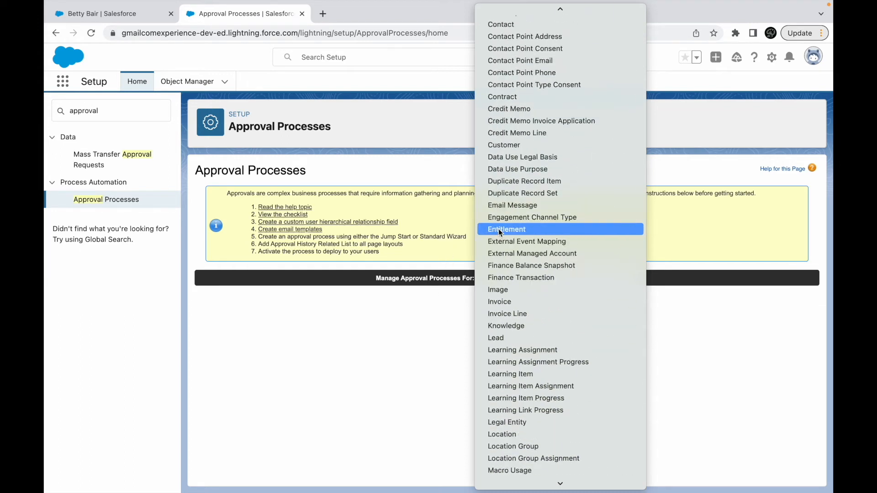
scroll(497, 228, down, 10)
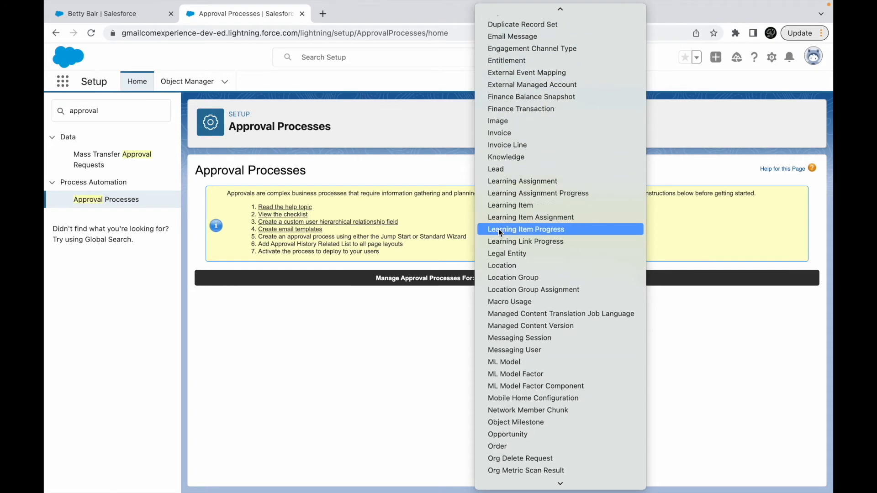
scroll(499, 231, down, 3)
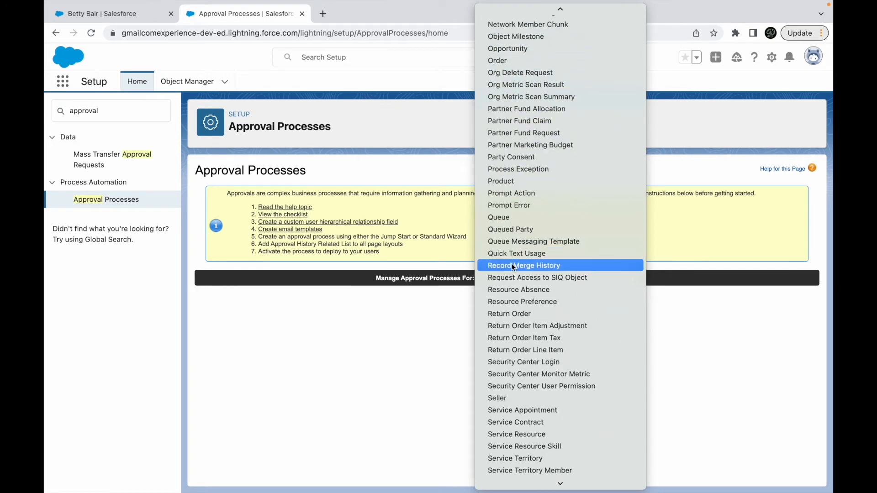
click(419, 367)
- Search Google in a new tab for "opportunity line item approval salesforce" and read the developer forum result about approval on line items
click(322, 13)
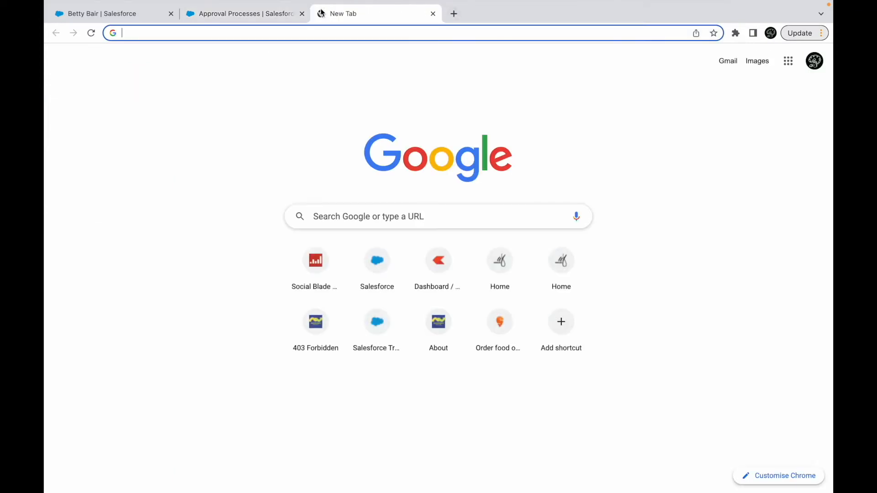
text(oppor)
key(BackSpace)
key(BackSpace)
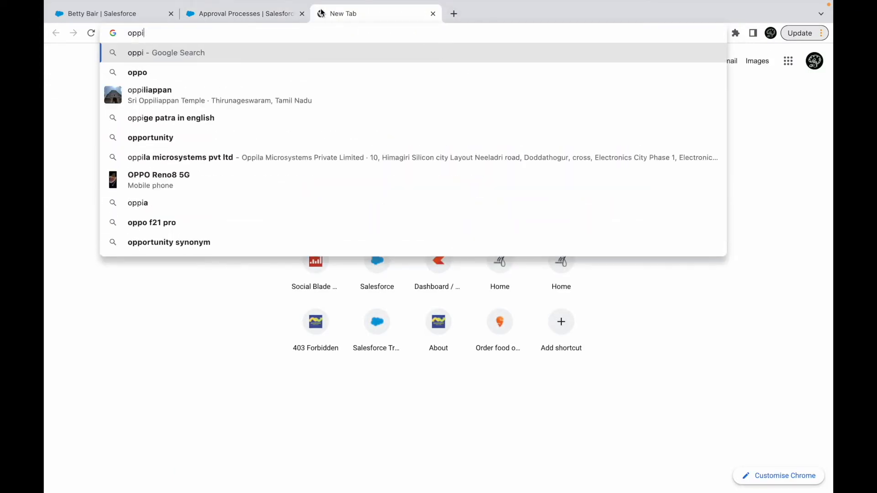
text(ortunity line )
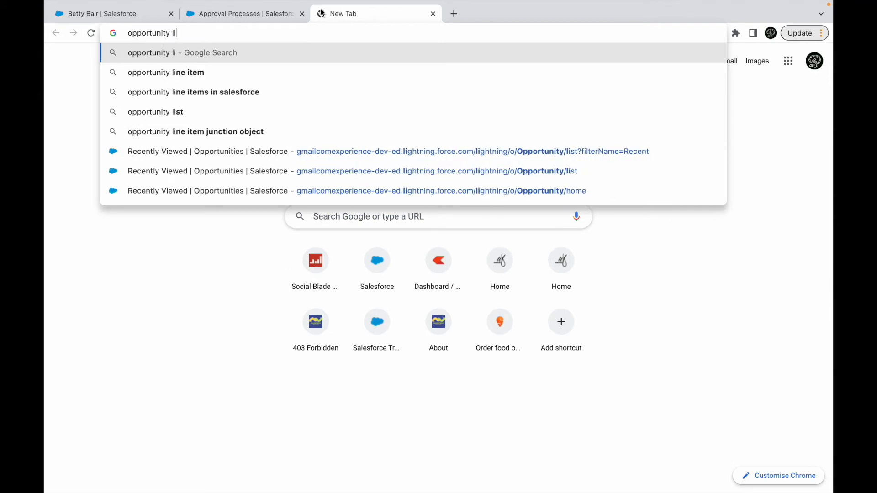
text(item )
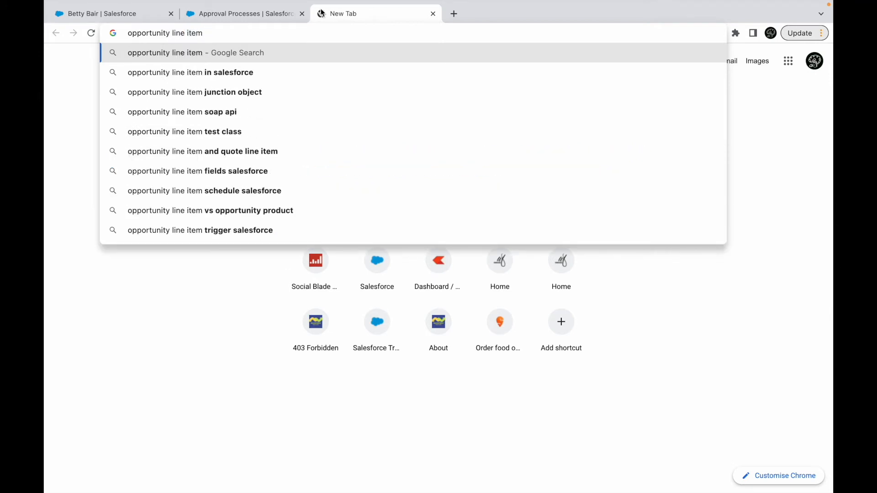
text(appro)
key(Down)
key(Down)
key(Return)
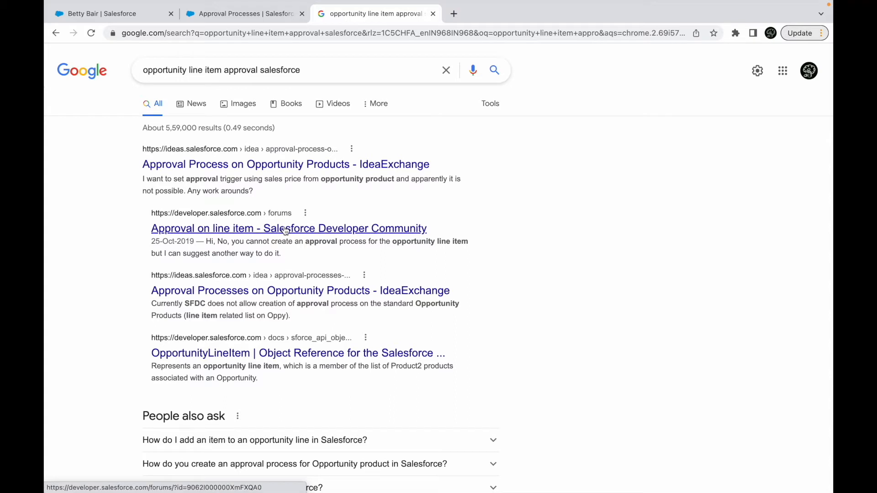
drag(235, 242, 329, 242)
click(377, 243)
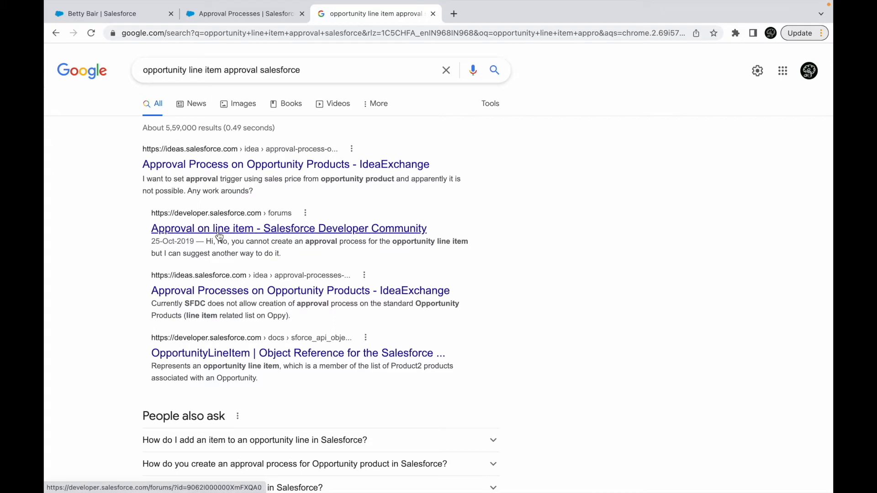
- Return to the Approval Processes page, manage processes for Opportunity, and start a new one with the Standard Setup Wizard
click(211, 12)
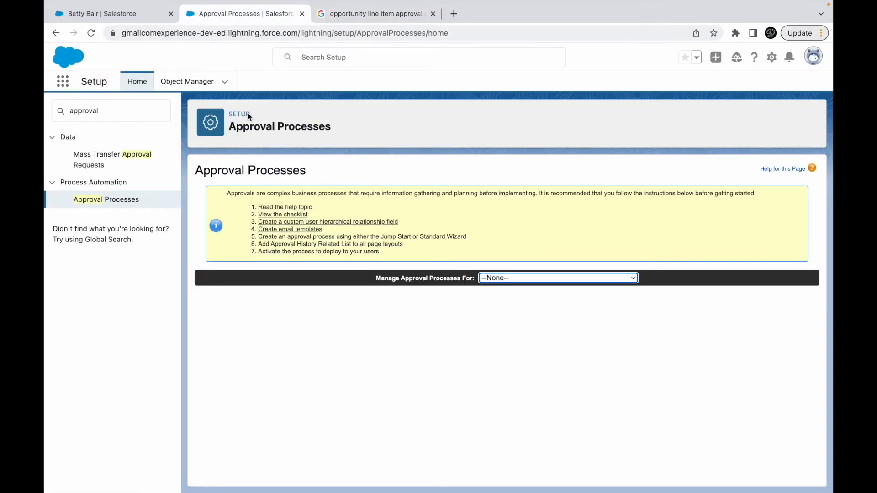
click(498, 278)
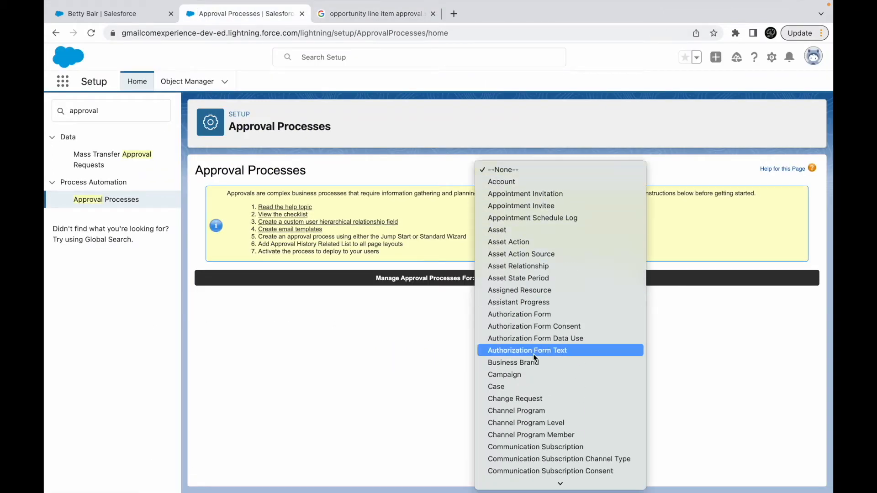
scroll(536, 325, down, 10)
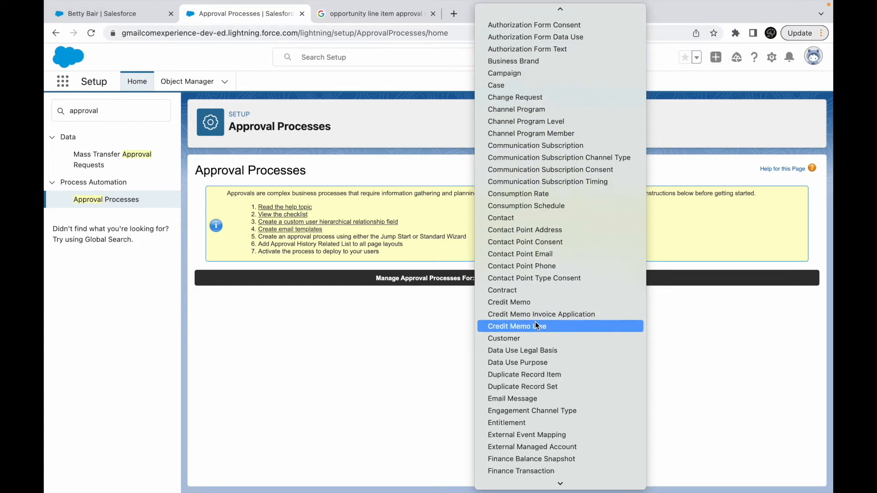
scroll(534, 344, down, 8)
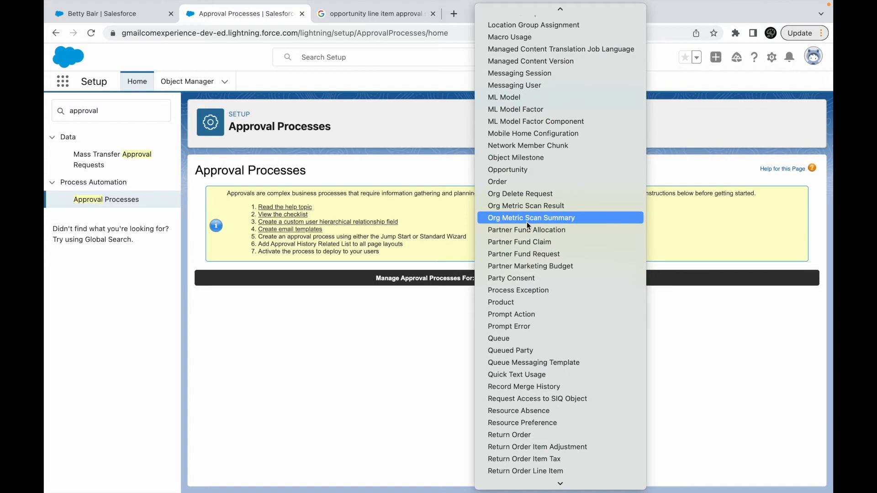
click(510, 172)
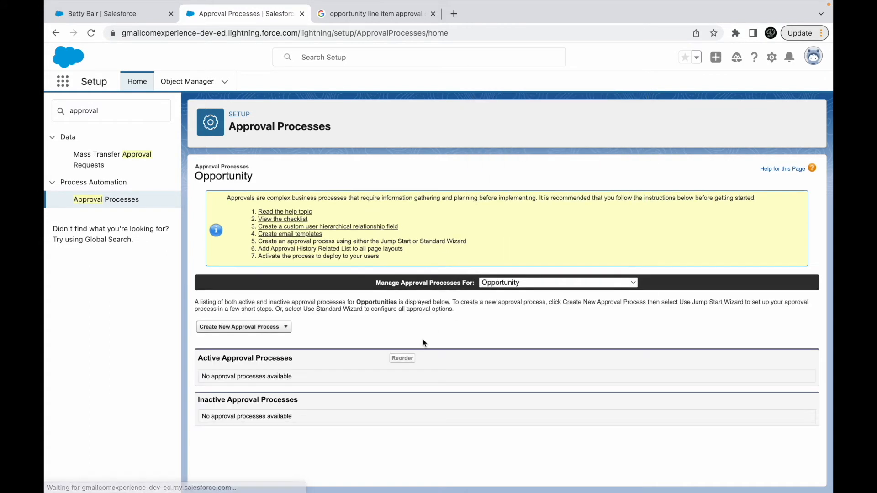
click(244, 327)
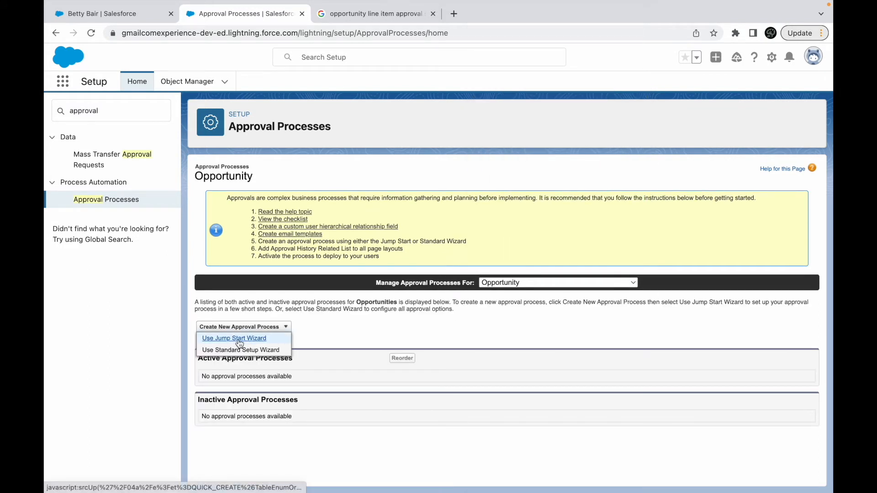
click(239, 349)
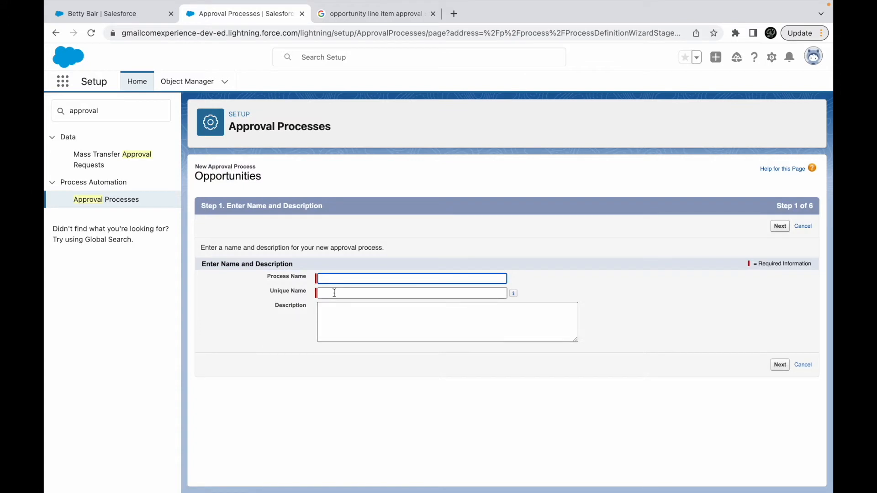
- Name the process "Opportunity Approval" with unique name Opportunity_Approval, leave the description empty, and continue to the entry criteria
text(Opportunity Approval)
key(Tab)
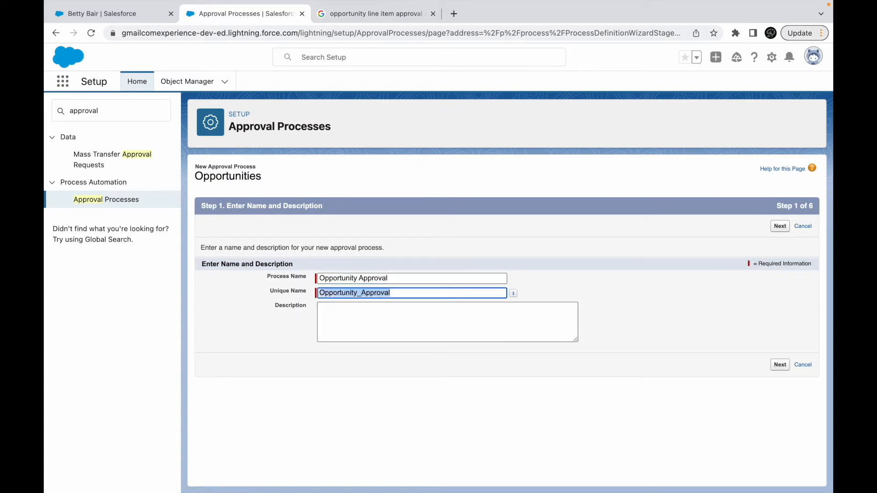
click(419, 333)
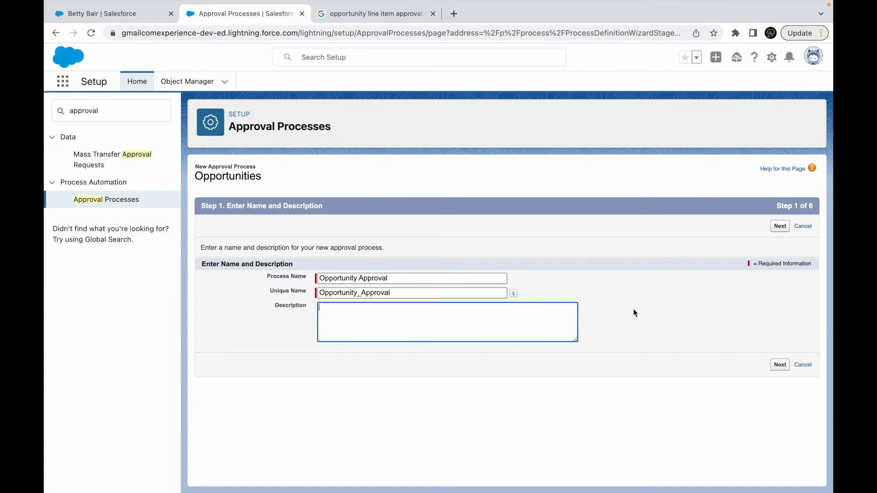
click(780, 364)
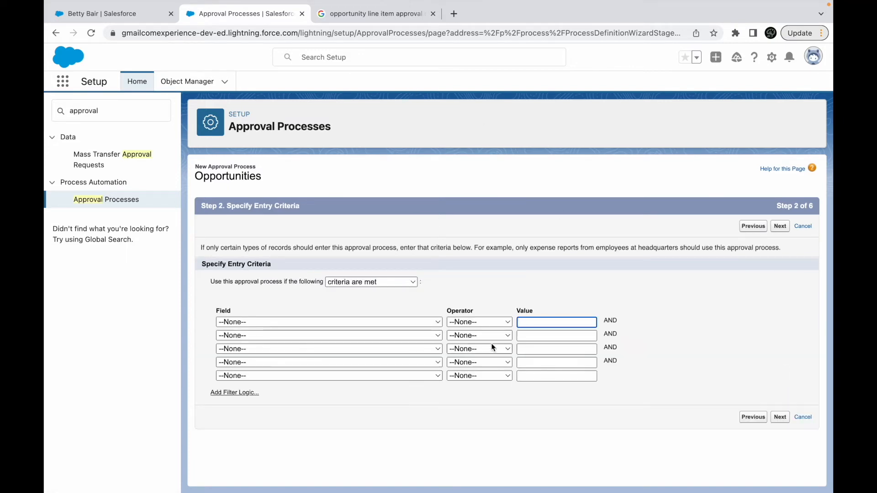
- Try the "formula evaluates to true" option for the entry criteria and return to "criteria are met"
click(376, 281)
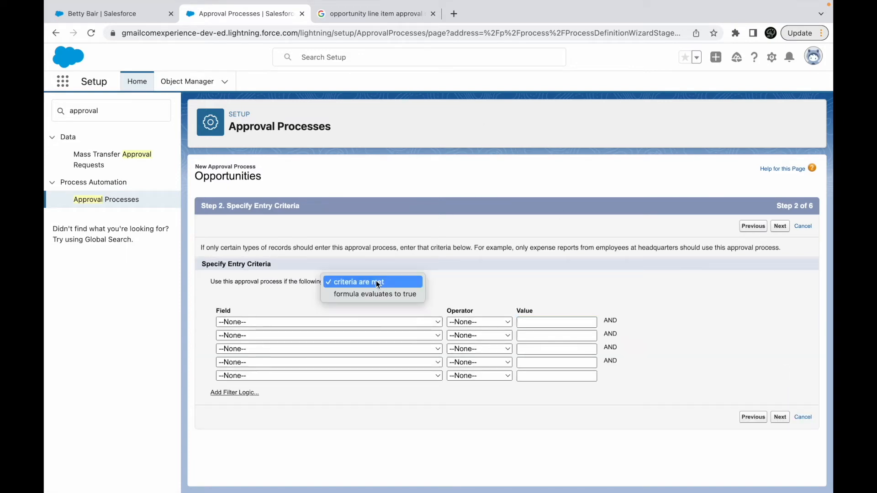
click(454, 298)
drag(283, 283, 235, 283)
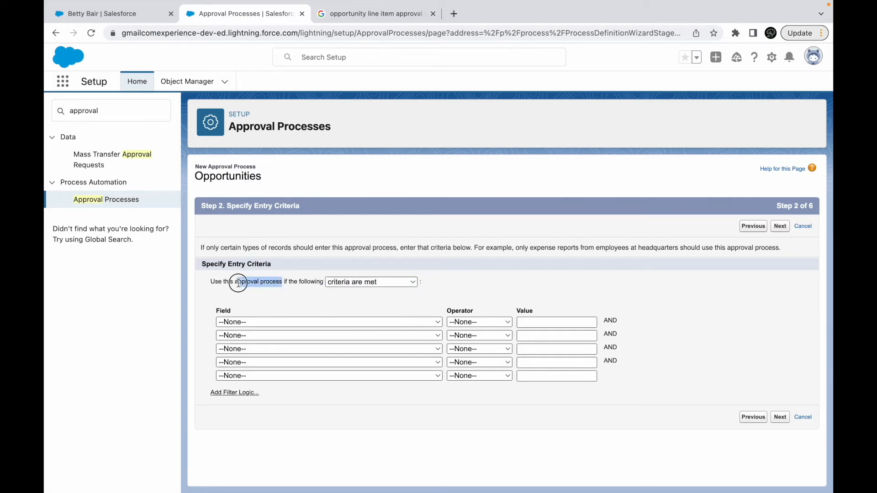
click(368, 282)
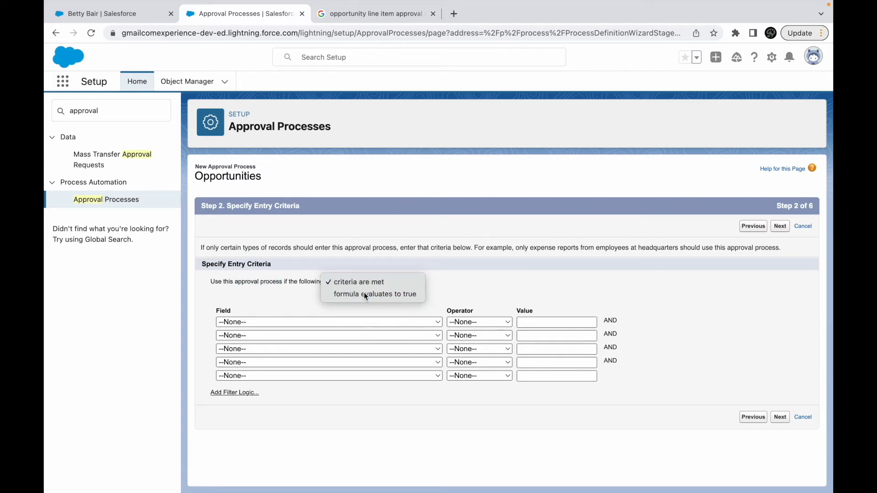
click(382, 295)
click(362, 284)
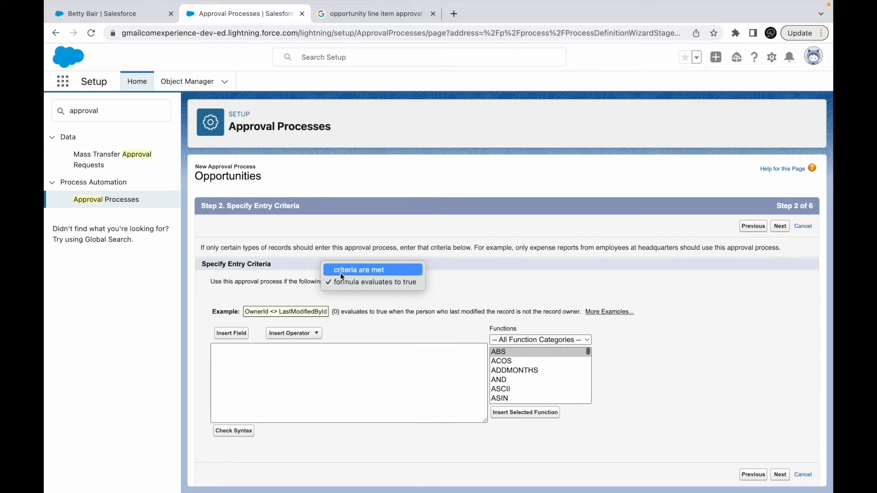
click(354, 272)
- Switch to Keynote and remove the line item wording so the use case starts with "IF AN OPPORTUNITY HAS"
key(ctrl+Up)
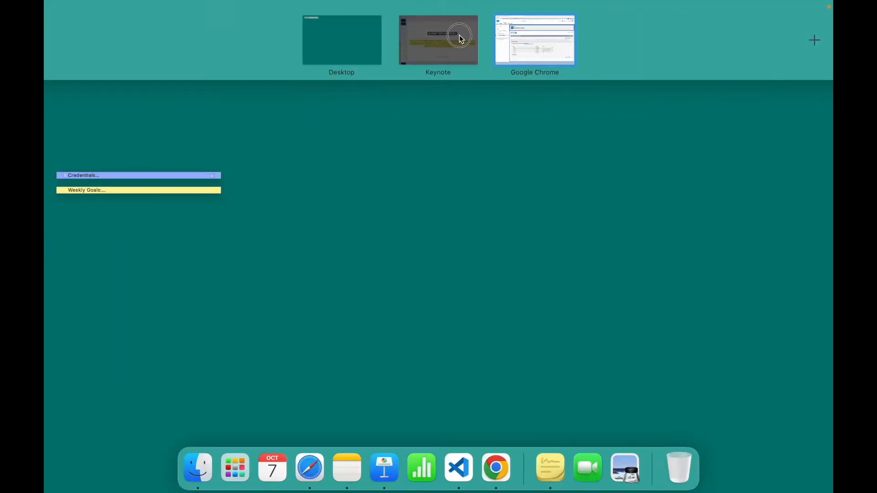
click(457, 36)
drag(292, 253, 371, 254)
key(BackSpace)
- Replace "A SALES PRICE" with "AN AMOUNT" in the condition of the Submit for Approval use case
click(395, 254)
key(Right)
key(Right)
key(Right)
key(Right)
key(Right)
key(BackSpace)
key(BackSpace)
key(BackSpace)
key(BackSpace)
key(BackSpace)
key(BackSpace)
key(BackSpace)
key(BackSpace)
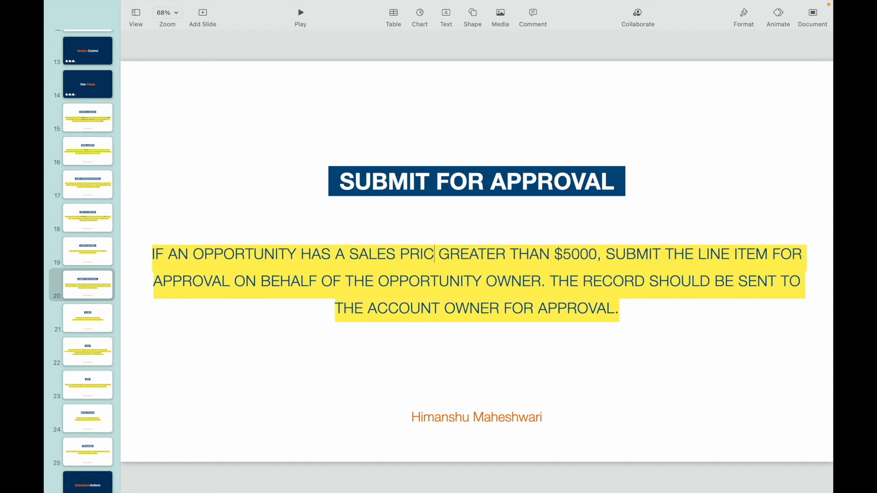
key(BackSpace)
key(BackSpace)
key(BackSpace)
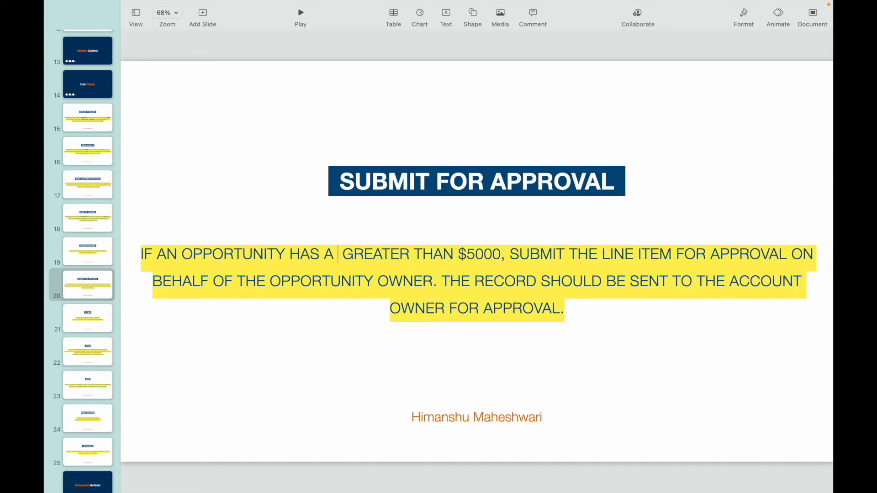
text(amount)
key(shift+alt+Left)
text(AMOUNT)
key(Left)
key(Left)
key(Left)
key(Left)
key(Left)
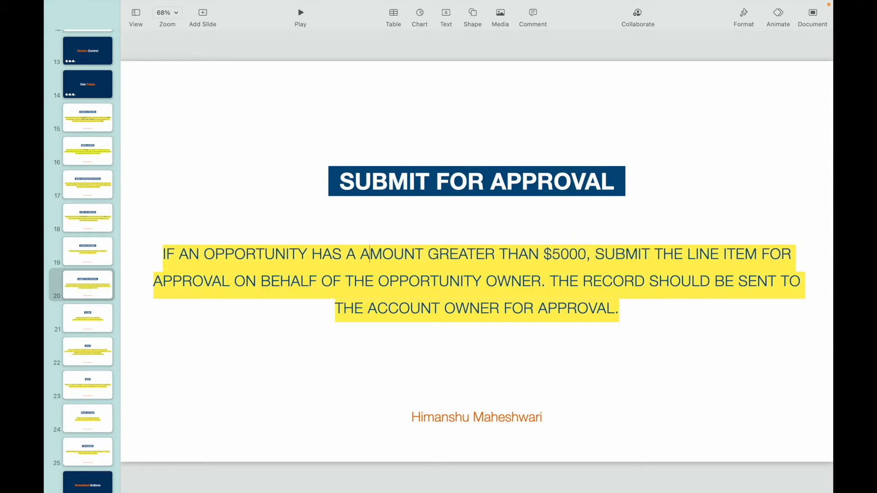
text(N)
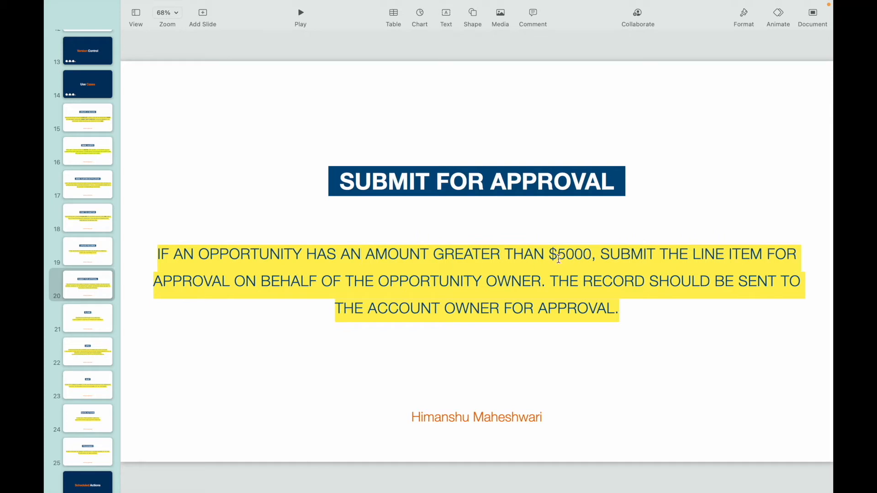
- Change the threshold in the use case condition to $50000
click(577, 254)
text(00)
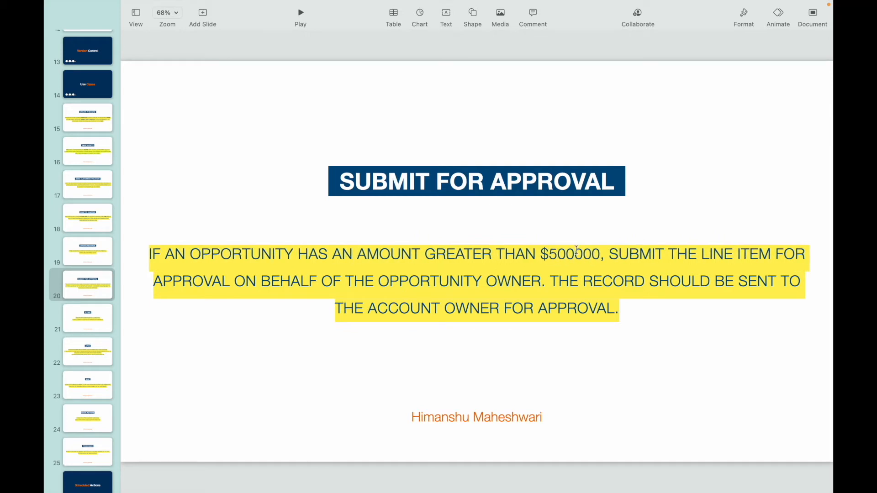
click(557, 253)
key(BackSpace)
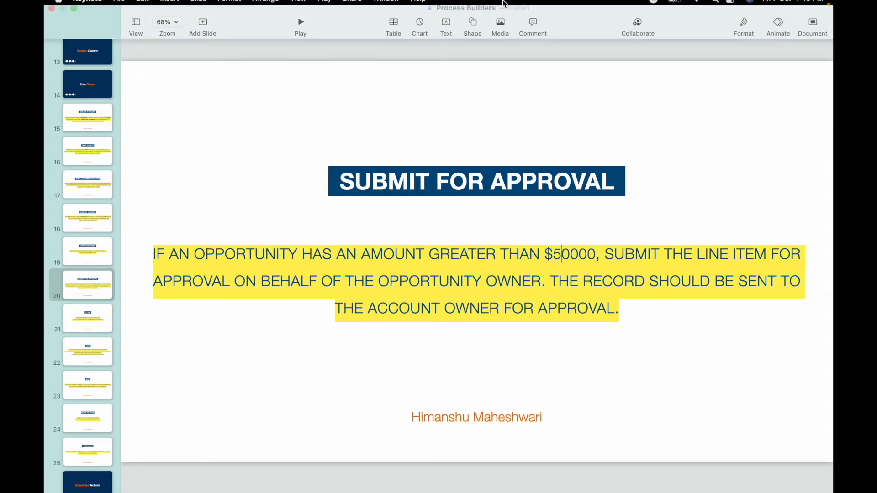
- Replace "LINE ITEM" with "OPPORTUNITY" as the record submitted for approval in the use case
key(ctrl+Up)
key(ctrl+Up)
click(697, 254)
drag(698, 254, 760, 254)
text(OPPORTUNITY)
key(ctrl+Up)
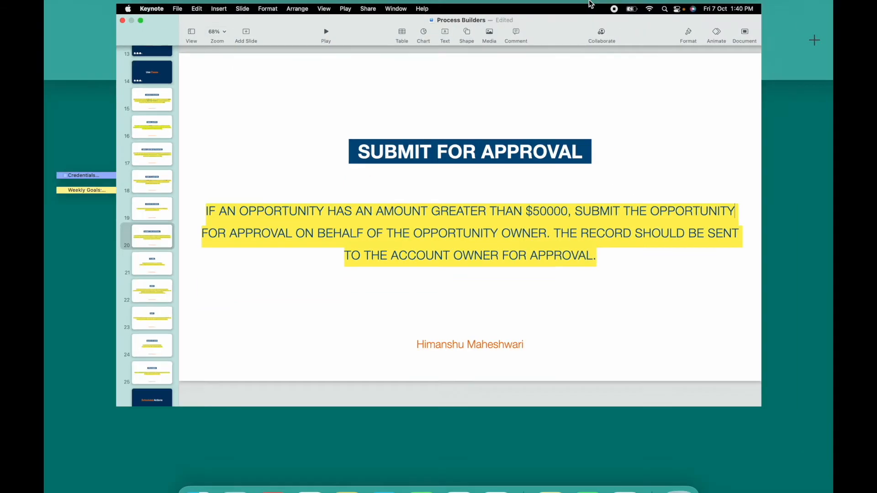
- Switch to the Salesforce approval process wizard, set the entry criterion to Opportunity: Amount greater than 50000, and continue
click(525, 44)
click(284, 323)
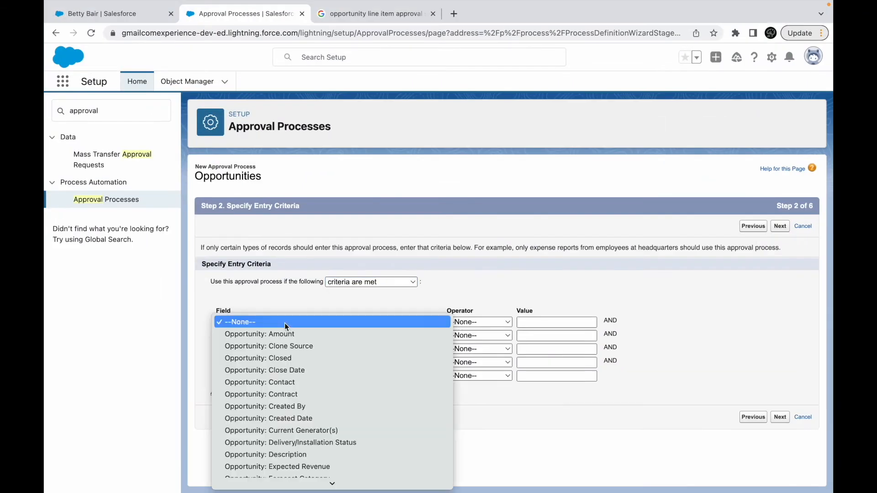
click(282, 335)
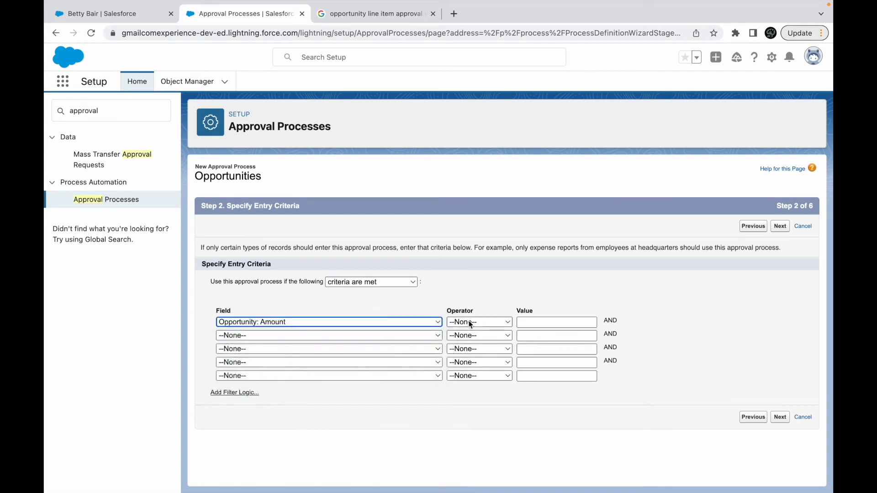
click(480, 322)
click(476, 370)
click(531, 324)
text(50000)
click(697, 319)
click(780, 417)
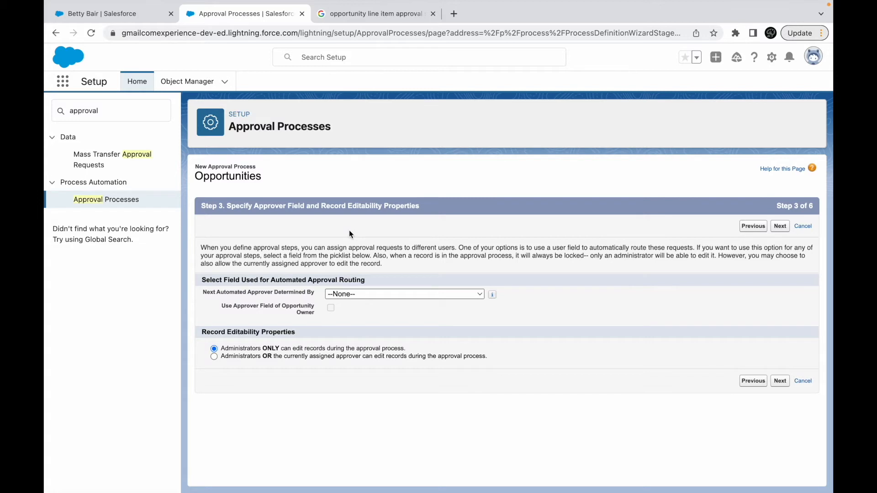
click(227, 280)
click(335, 296)
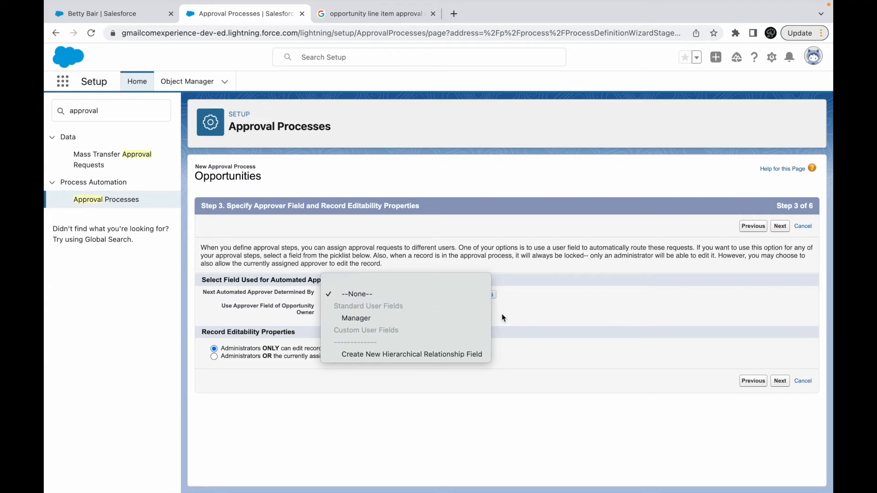
click(529, 314)
click(386, 295)
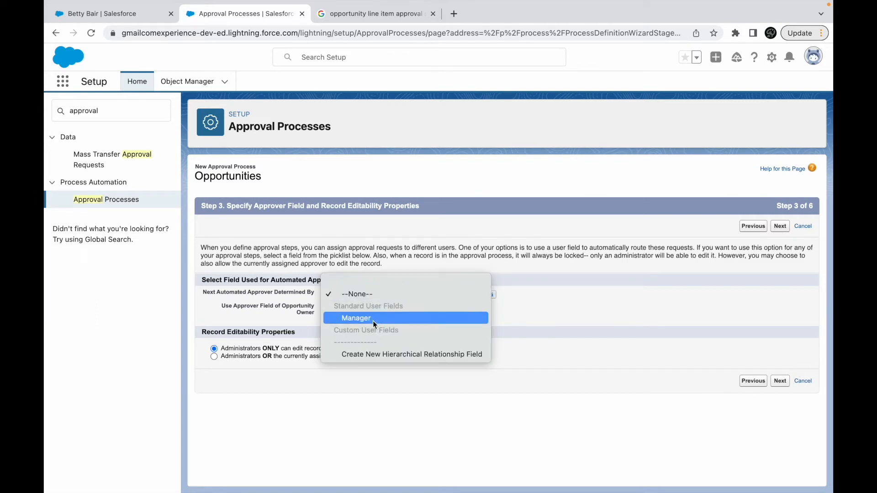
click(536, 309)
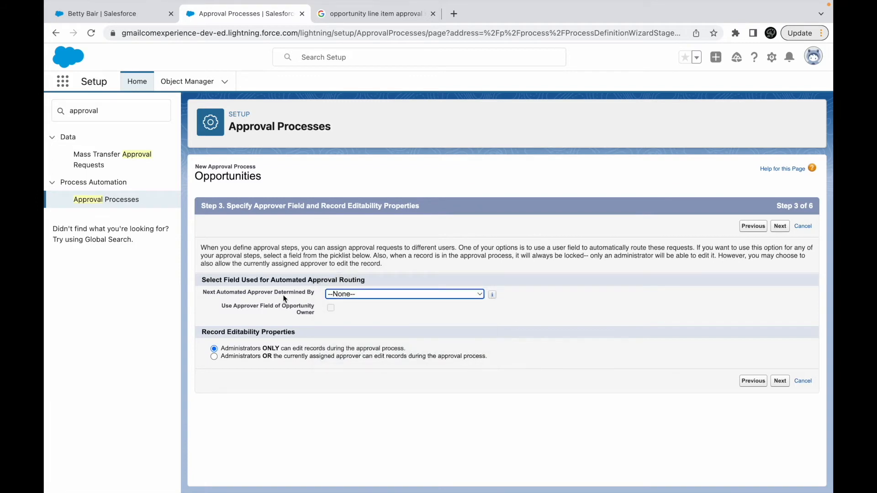
drag(217, 292, 316, 292)
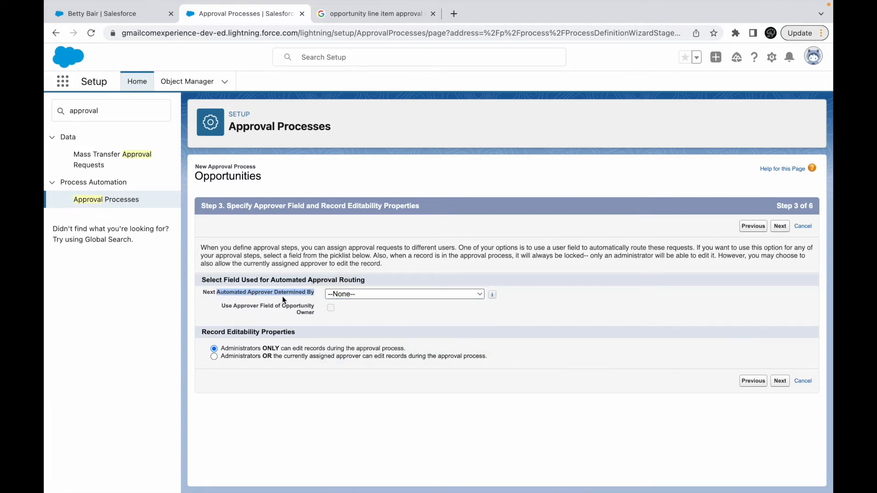
click(356, 294)
click(360, 318)
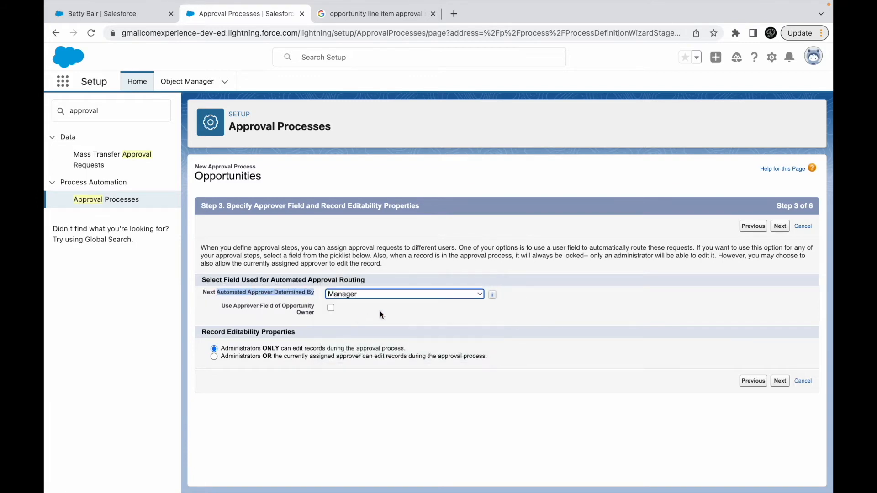
click(361, 294)
click(361, 271)
drag(221, 306, 306, 320)
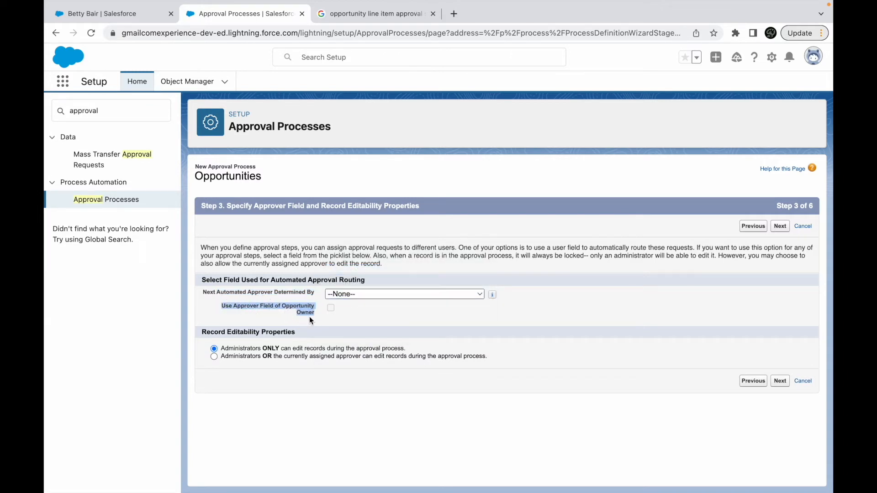
click(346, 313)
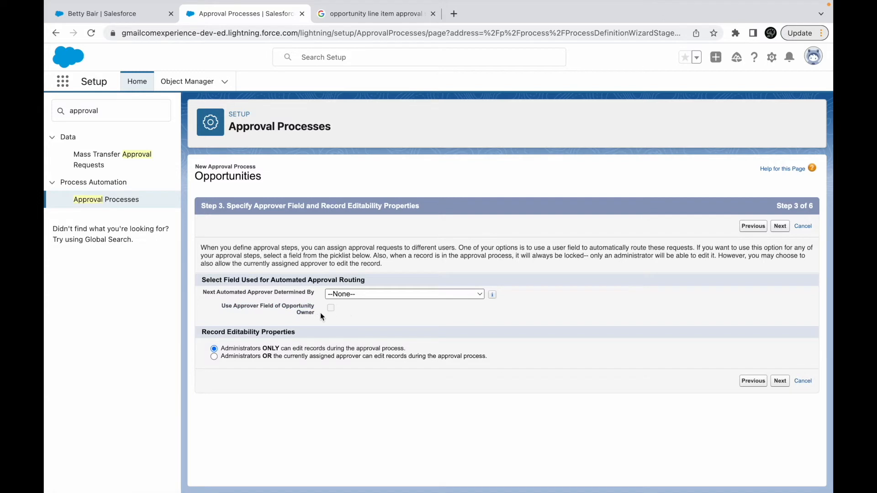
- Allow administrators or the currently assigned approver to edit records during the approval process, and continue to the notification templates
drag(215, 332, 303, 336)
click(309, 337)
click(263, 357)
click(780, 382)
- Assign the "Sales: New Customer Email" template as the approval assignment email template and continue to the page layout fields
click(336, 290)
click(321, 311)
click(405, 287)
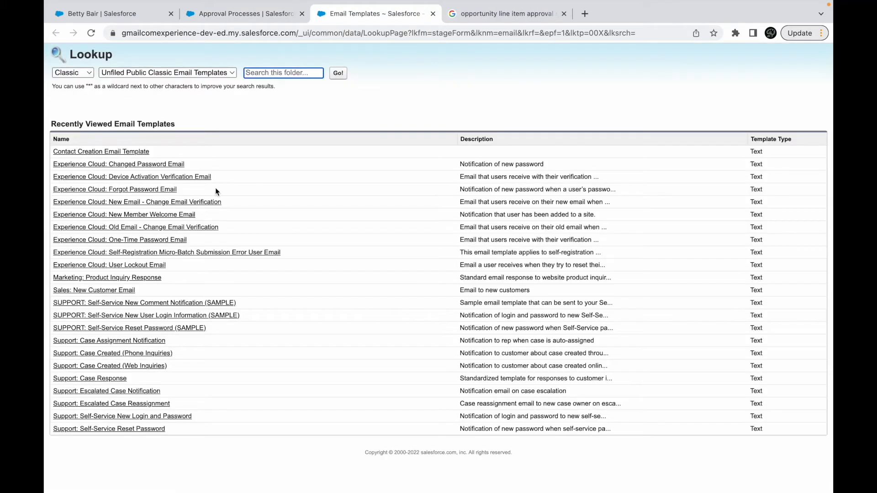
click(85, 291)
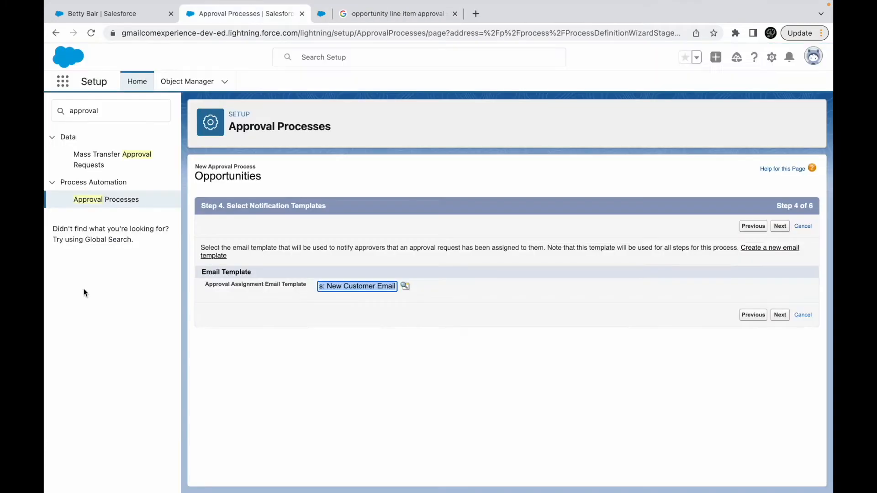
click(781, 227)
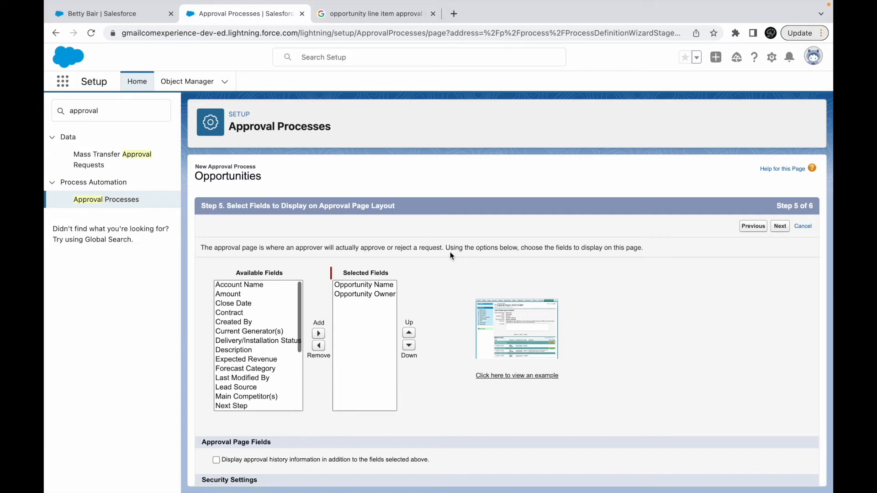
- Add Close Date, Amount and Lead Source to the fields displayed on the approval page layout
click(255, 305)
click(318, 333)
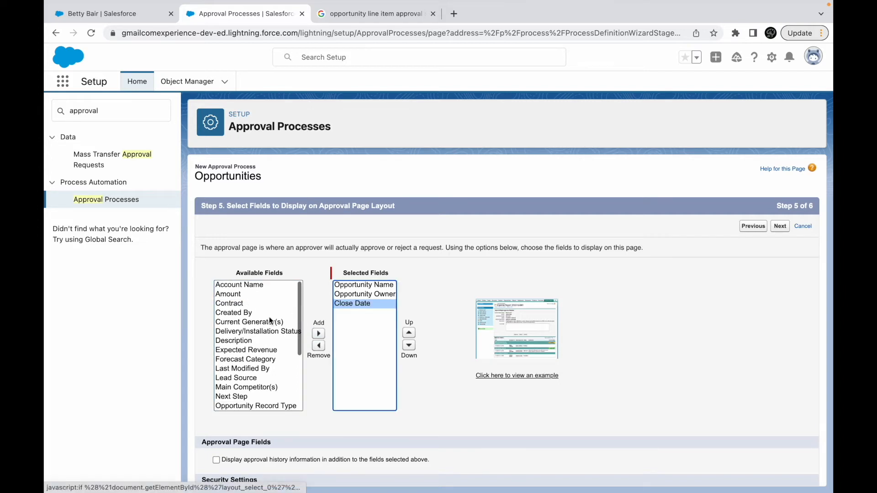
click(230, 294)
click(319, 334)
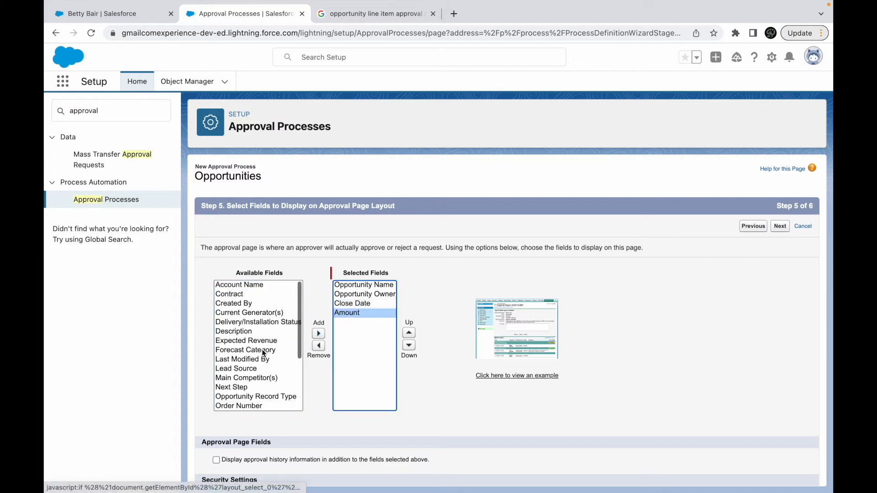
click(253, 378)
click(252, 369)
click(318, 333)
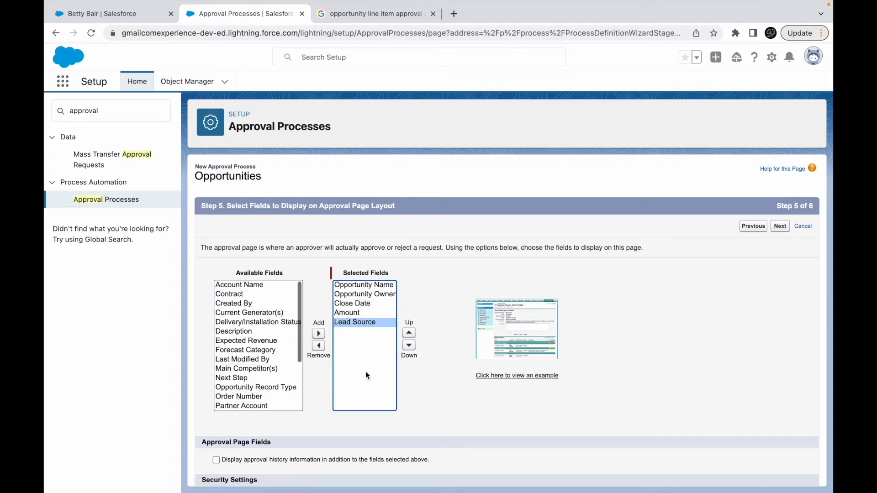
scroll(366, 371, down, 3)
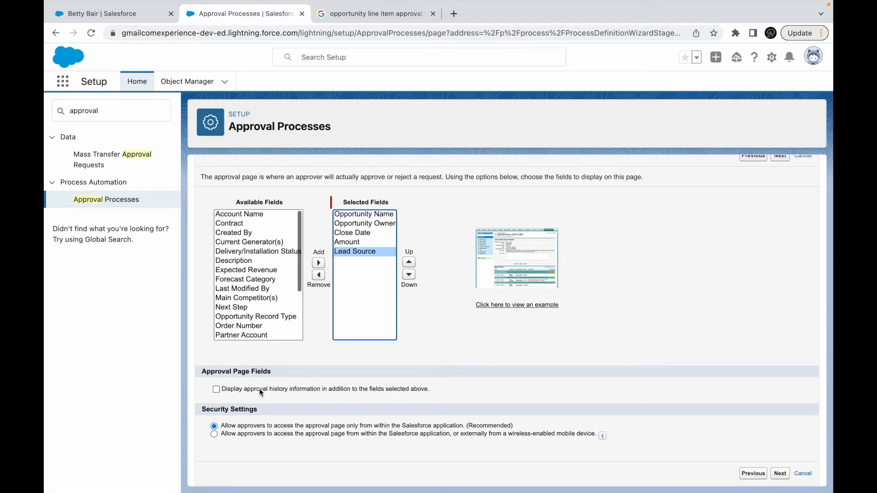
click(216, 390)
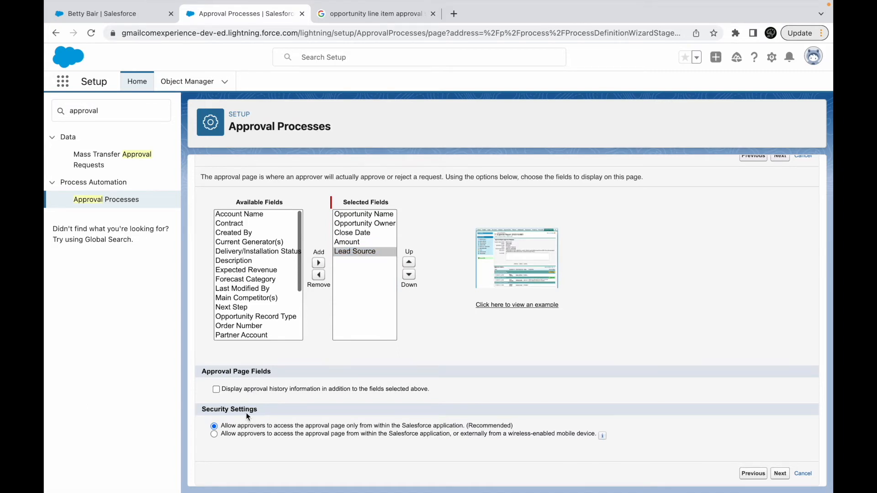
mouse_move(399, 423)
mouse_down()
mouse_move(443, 421)
mouse_move(400, 420)
mouse_up()
click(399, 420)
mouse_move(605, 439)
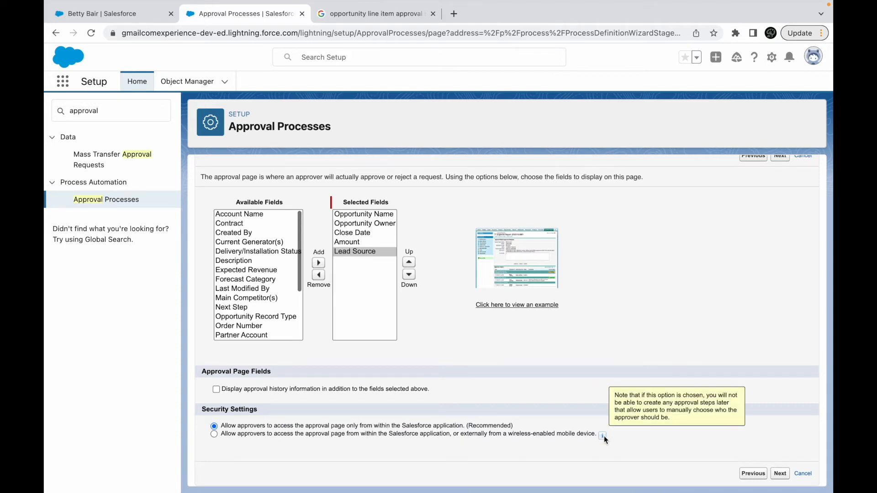
click(411, 435)
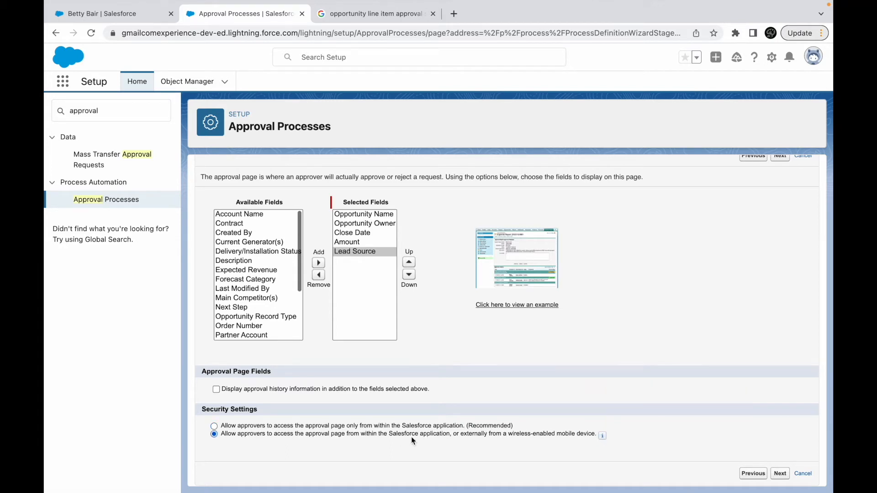
click(357, 427)
- Examine the example approval page layout and close it
click(522, 309)
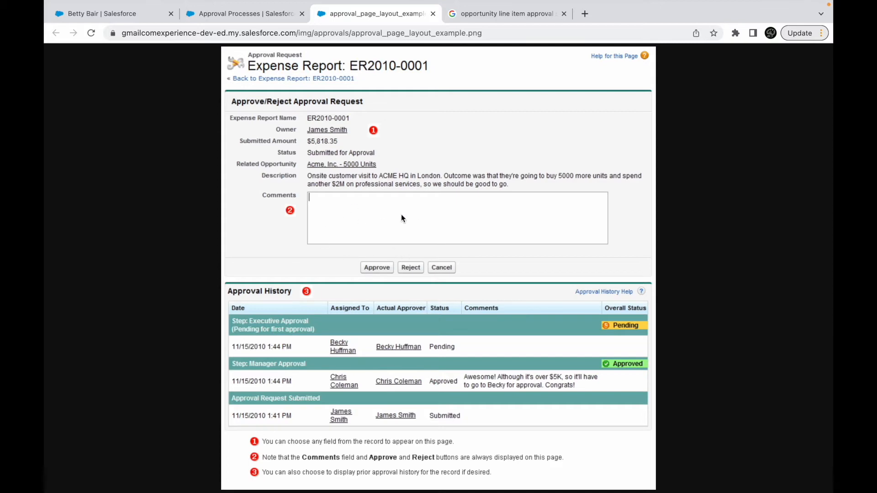
key(super+w)
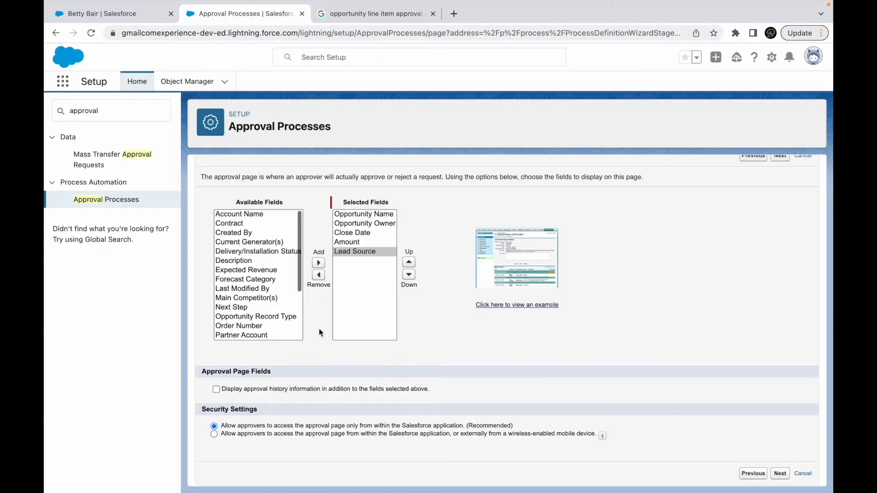
click(361, 14)
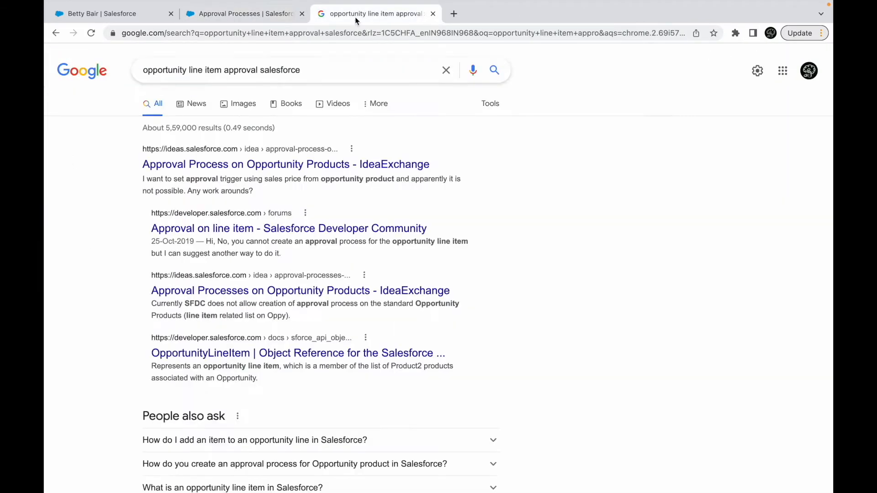
click(267, 13)
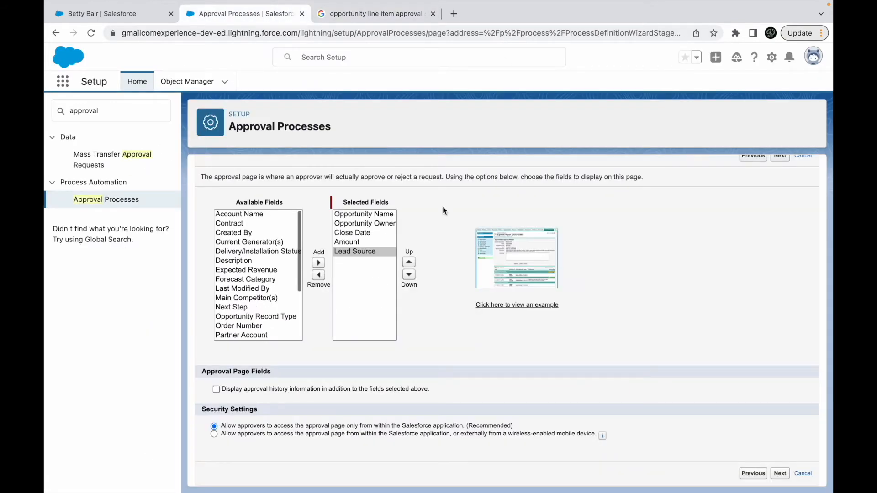
click(508, 303)
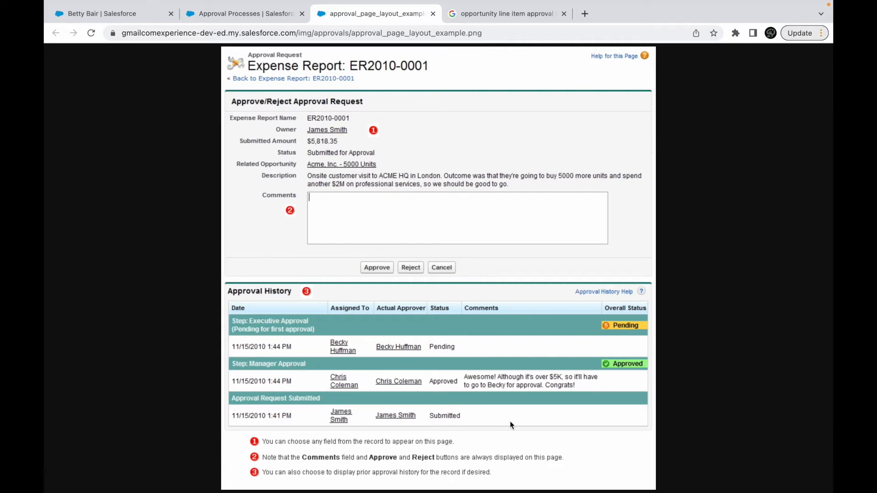
scroll(421, 267, down, 1)
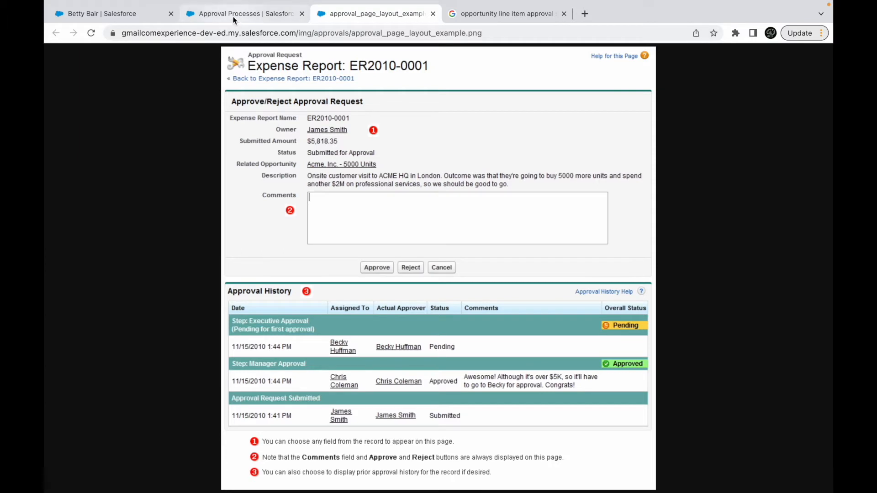
key(super+w)
- Allow approvers to access the approval page within Salesforce or externally from a wireless-enabled mobile device, and continue to the initial submitters
click(244, 436)
click(780, 473)
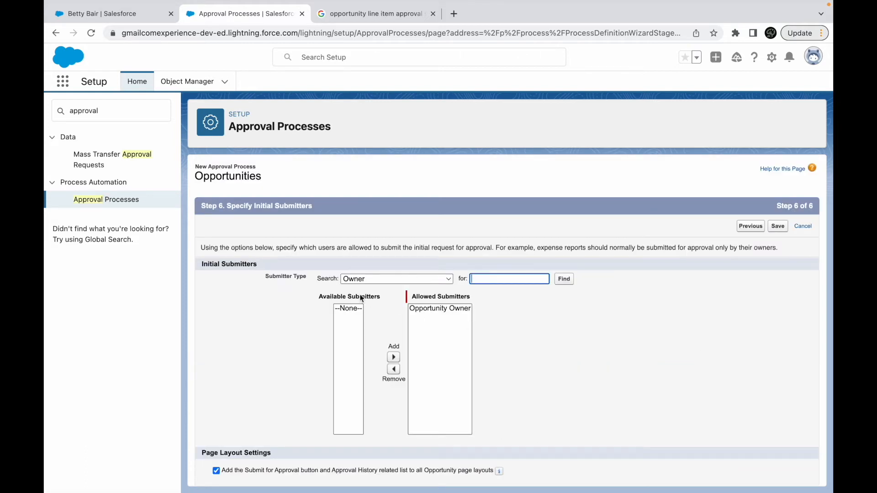
- Examine the available initial submitters for the Public Groups, Owner and Creator submitter types, ending on Owner
click(305, 277)
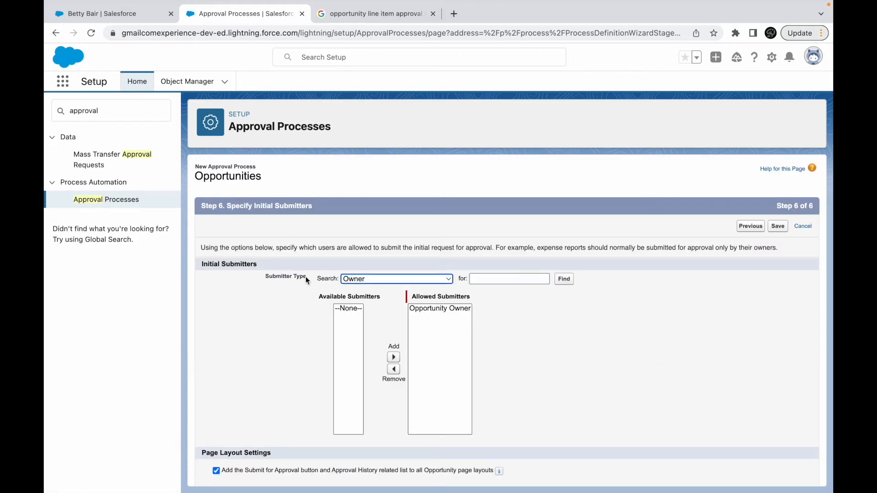
click(364, 280)
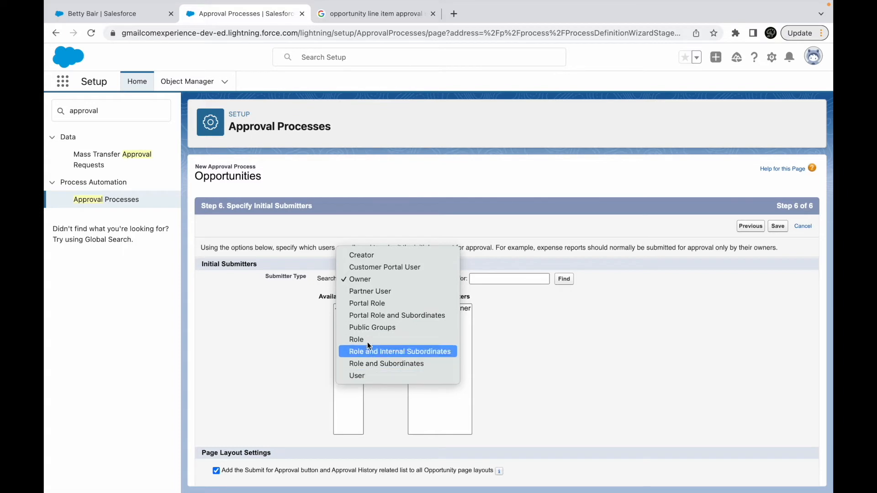
click(369, 328)
click(363, 279)
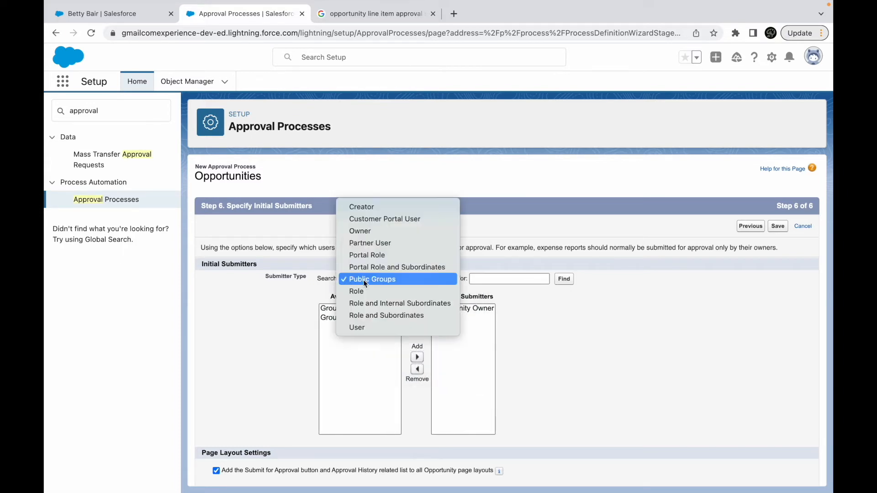
click(331, 336)
click(334, 318)
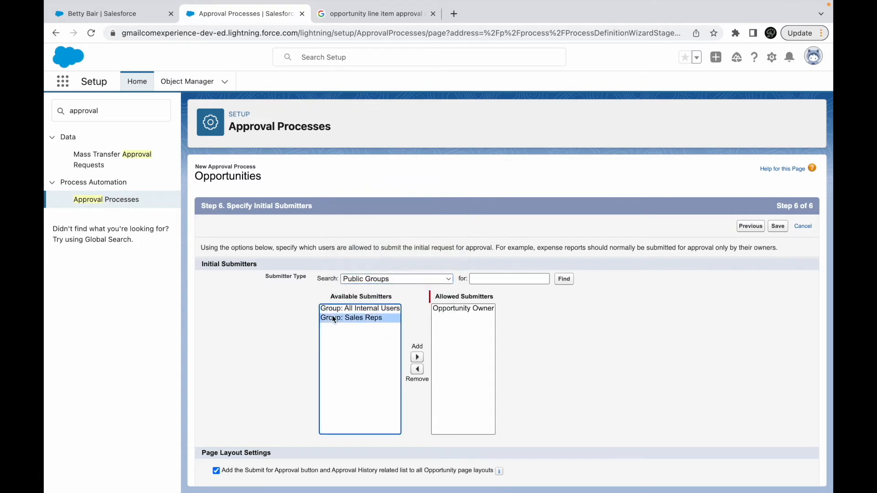
click(381, 282)
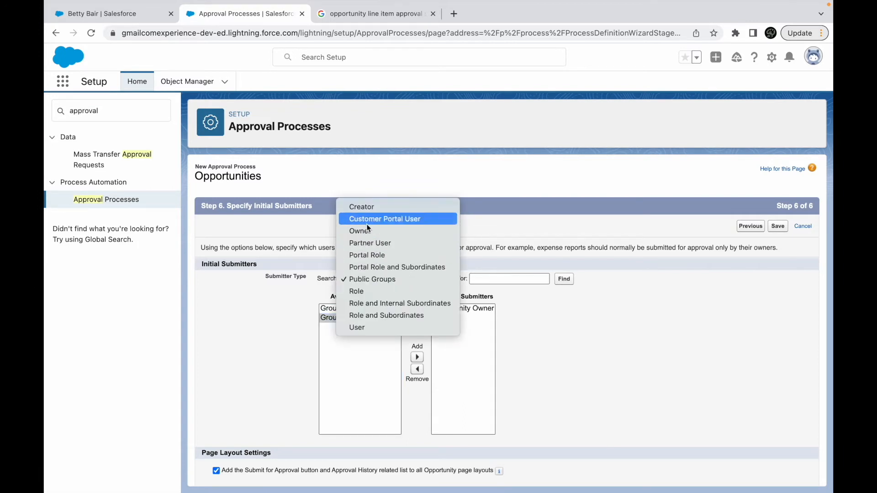
click(367, 230)
click(378, 279)
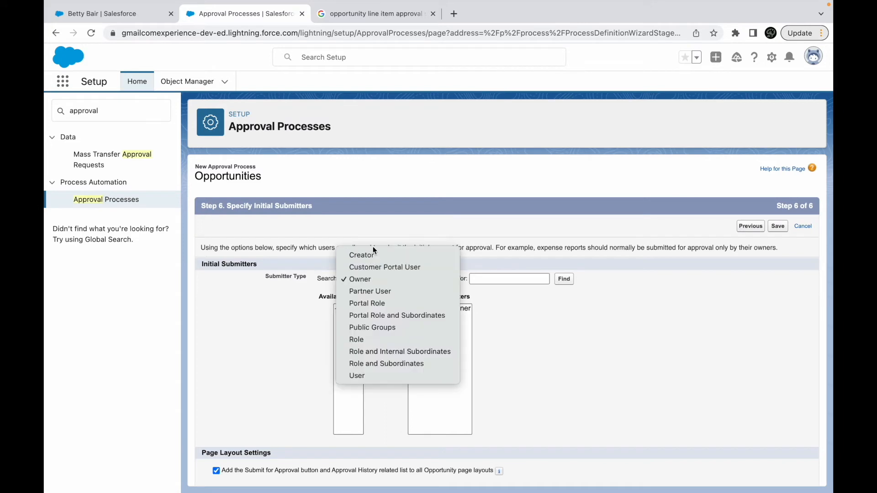
click(373, 251)
click(358, 278)
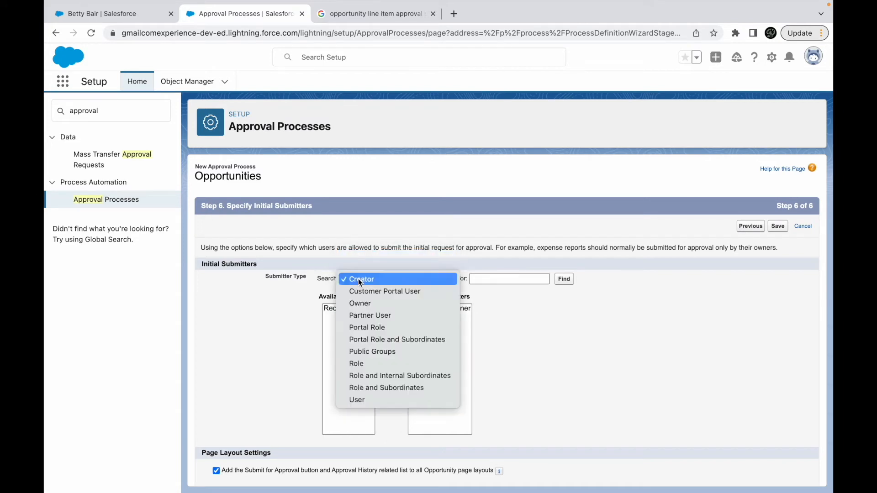
click(363, 300)
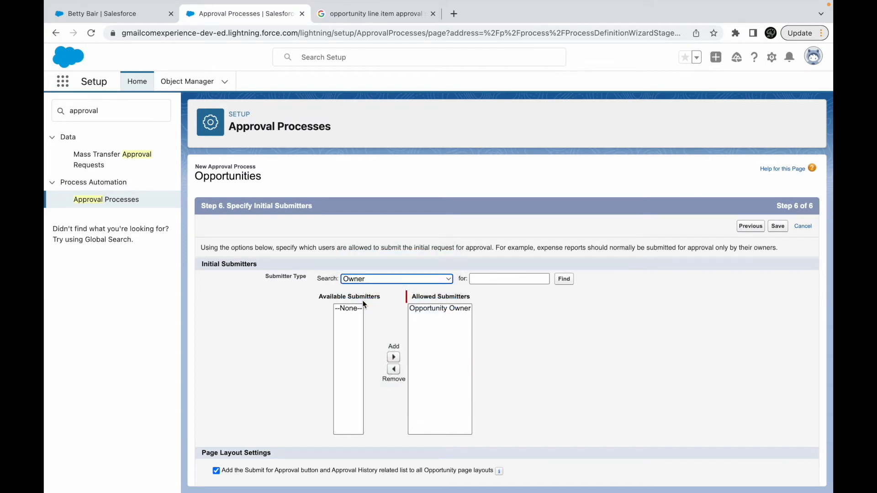
- Keep Opportunity Owner as allowed submitter, add the submit button and approval history to all Opportunity layouts, leave recall disallowed, and save the process
click(441, 308)
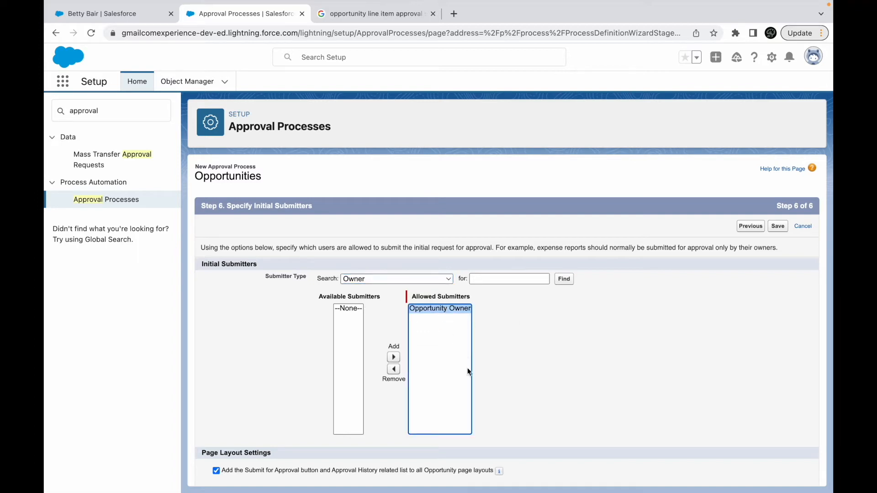
click(363, 281)
click(261, 384)
scroll(260, 385, down, 2)
click(238, 398)
drag(238, 399, 356, 396)
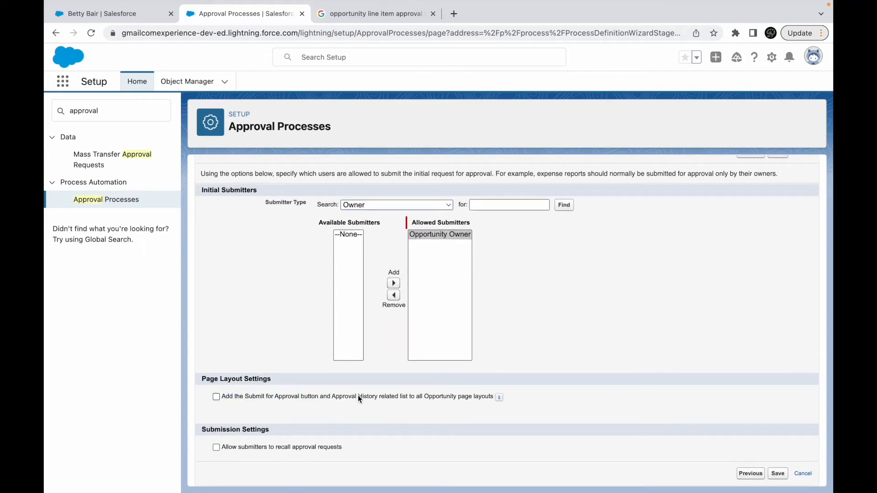
click(319, 398)
click(263, 448)
click(287, 447)
scroll(541, 377, up, 2)
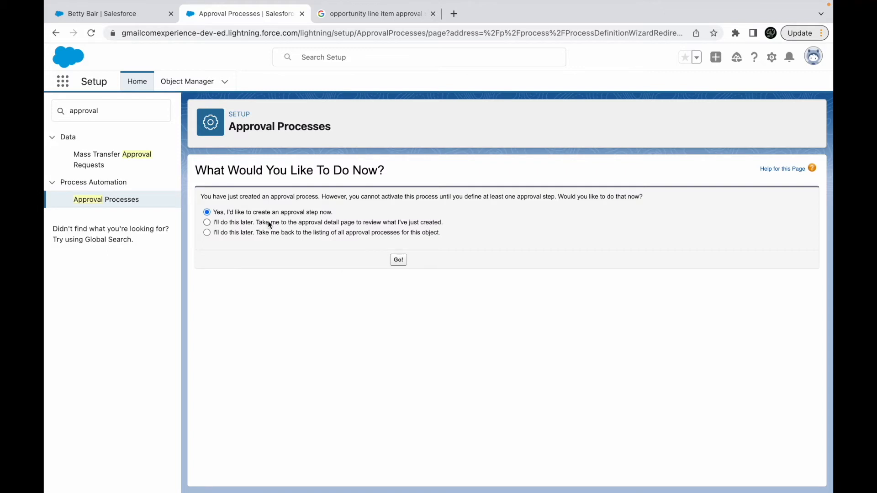
- Choose to create an approval step now, and cancel the new step to reach the Opportunity Approval detail page
drag(320, 223, 411, 224)
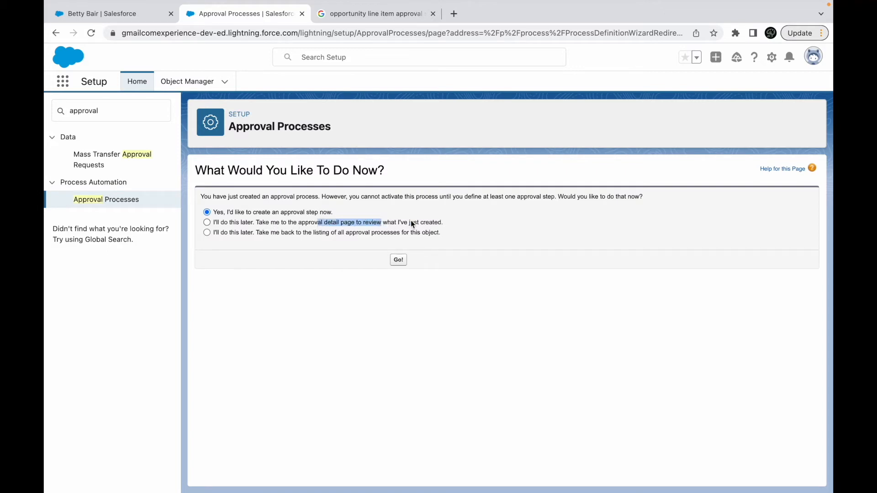
click(411, 223)
click(235, 232)
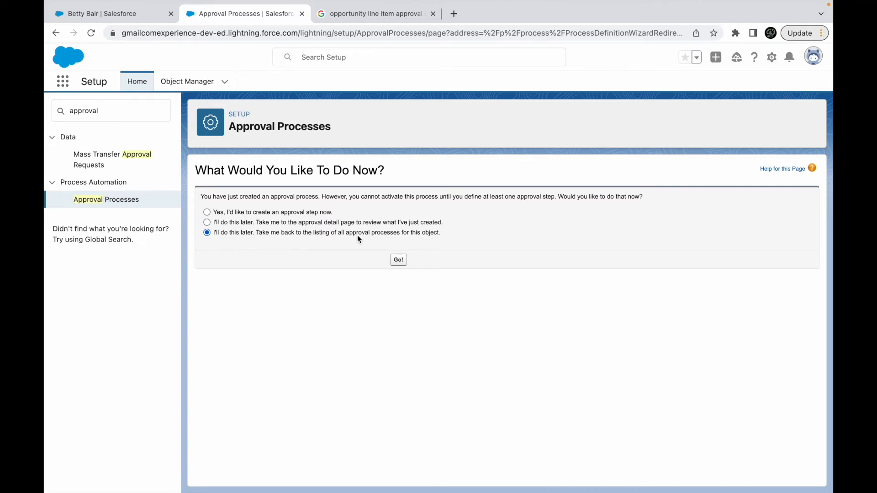
click(289, 214)
click(399, 260)
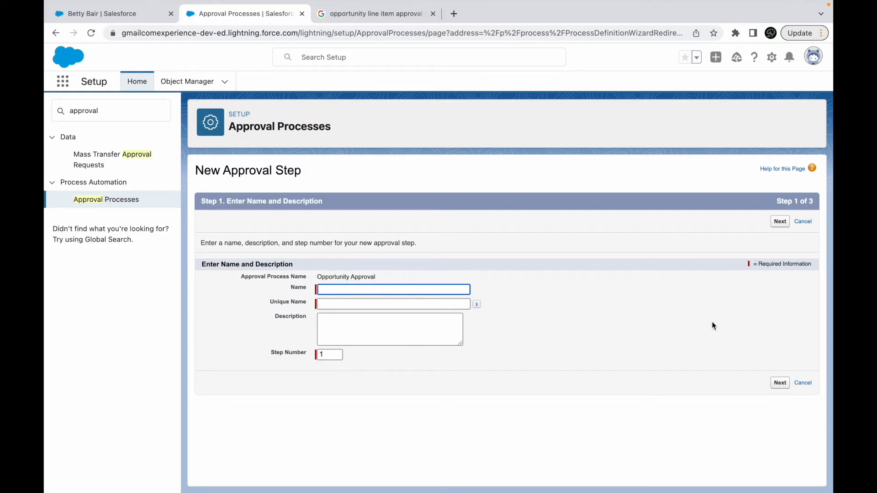
click(803, 222)
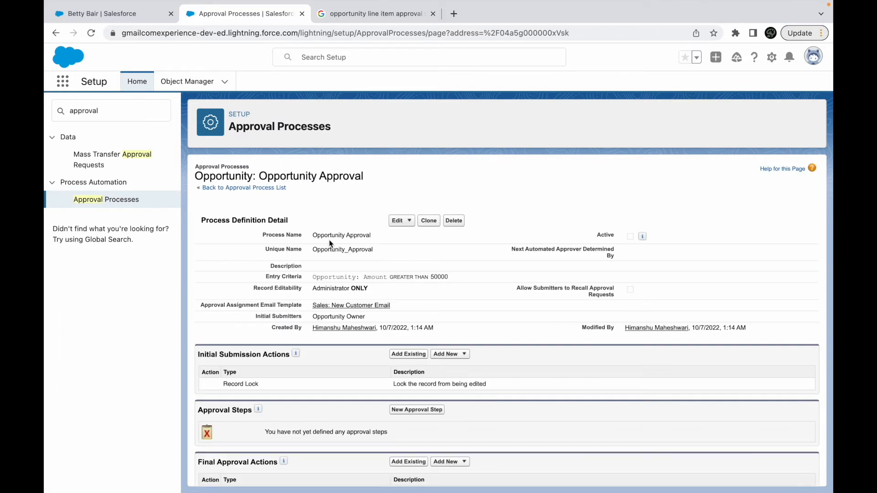
- Examine the process definition details of Opportunity Approval and the available edit options
scroll(375, 289, down, 3)
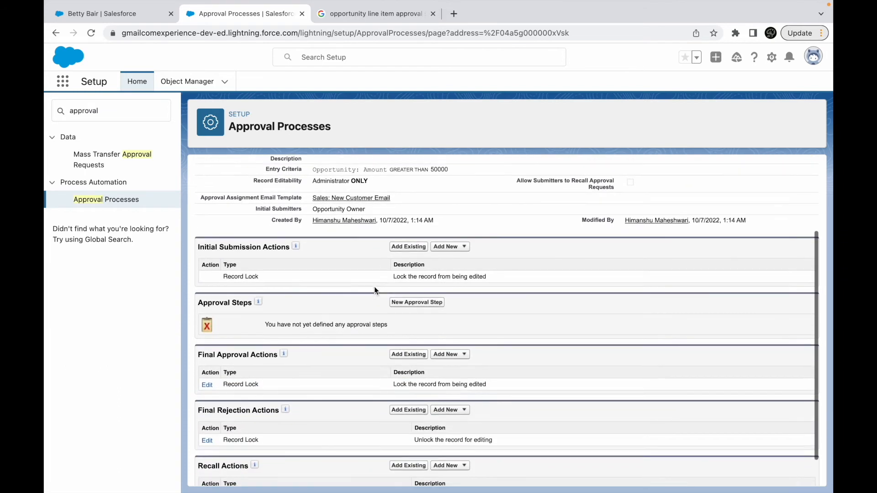
scroll(374, 287, up, 3)
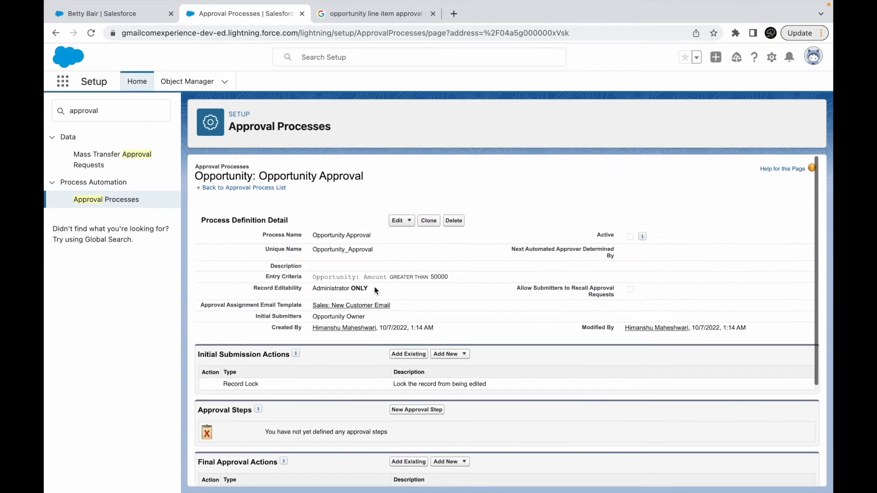
double_click(354, 237)
click(417, 237)
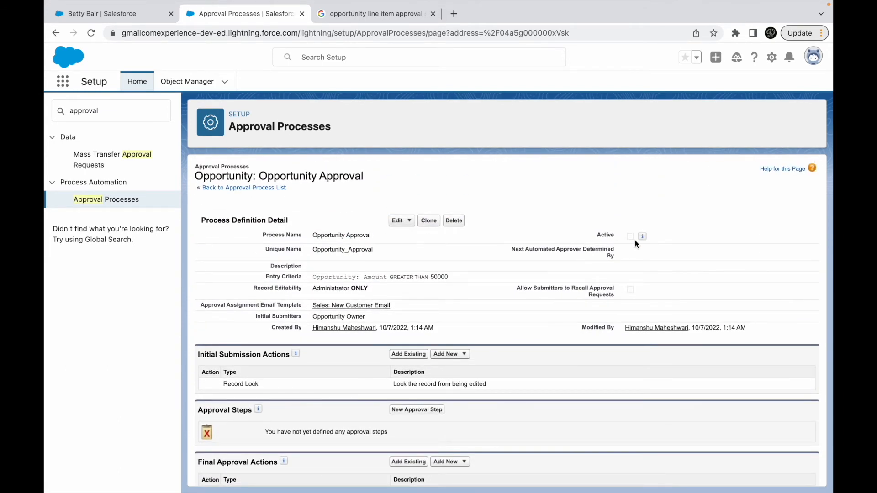
click(415, 222)
click(412, 221)
- Examine the initial submission, final approval, final rejection and recall actions, including the types of new action that can be added
scroll(396, 323, down, 5)
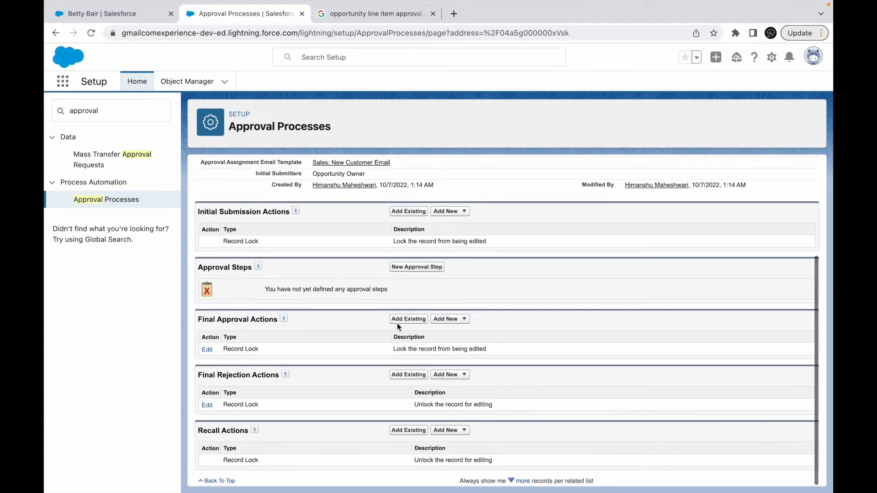
double_click(245, 215)
click(277, 216)
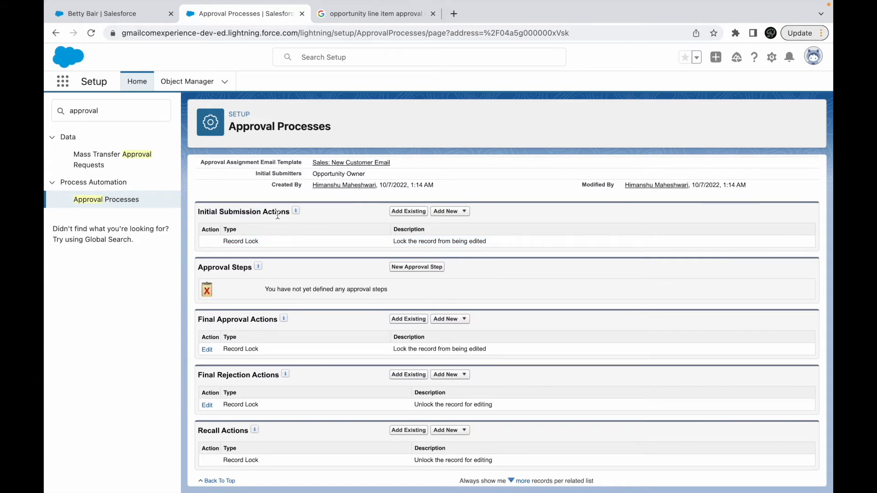
double_click(237, 212)
click(317, 212)
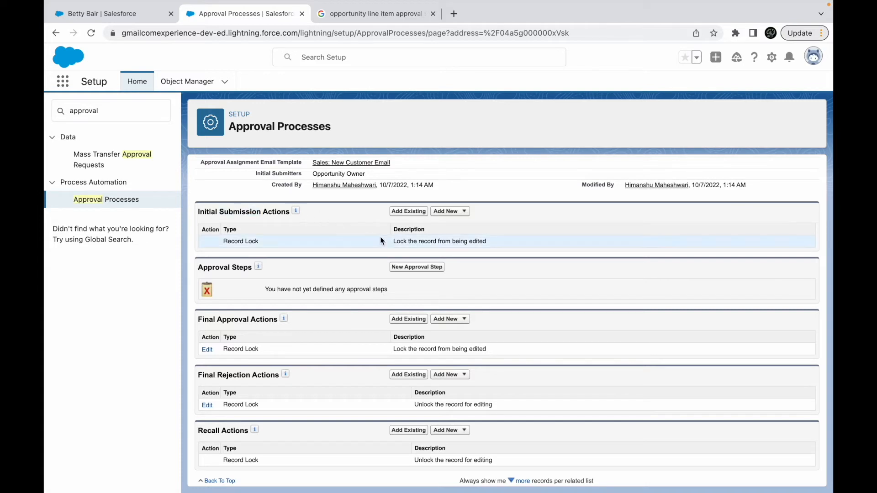
drag(392, 241, 461, 240)
click(505, 242)
click(451, 212)
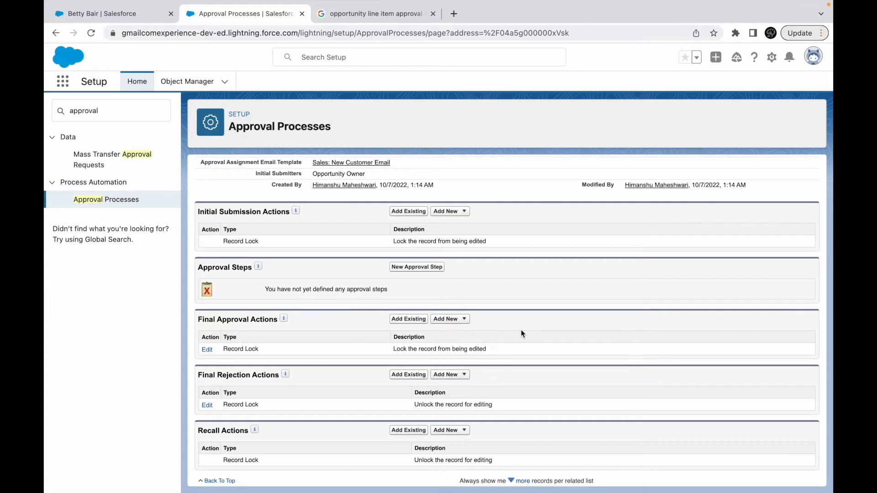
drag(393, 349, 464, 349)
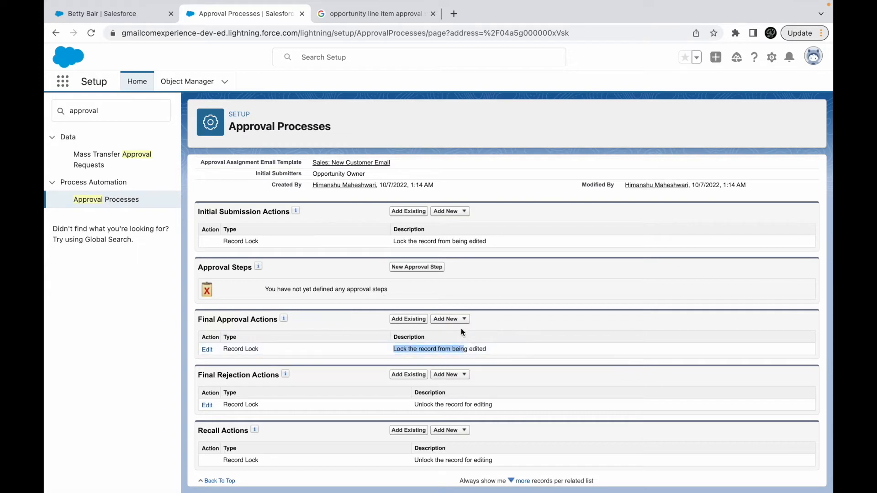
click(461, 318)
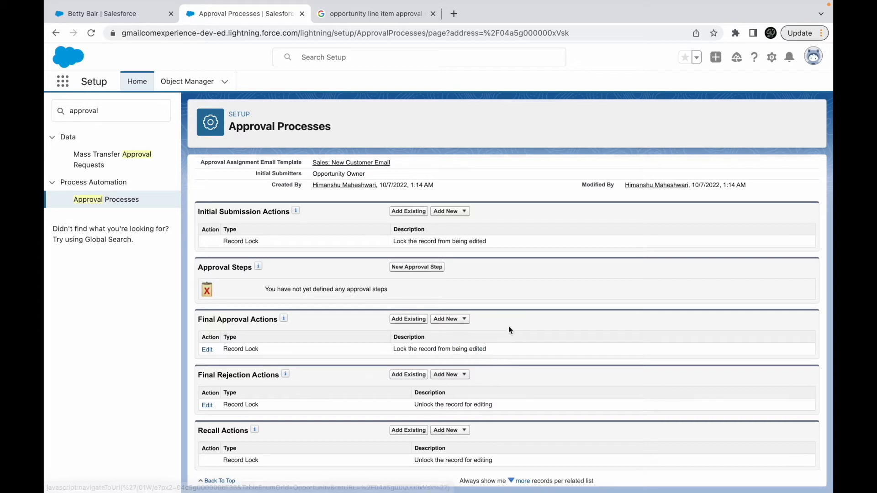
click(450, 375)
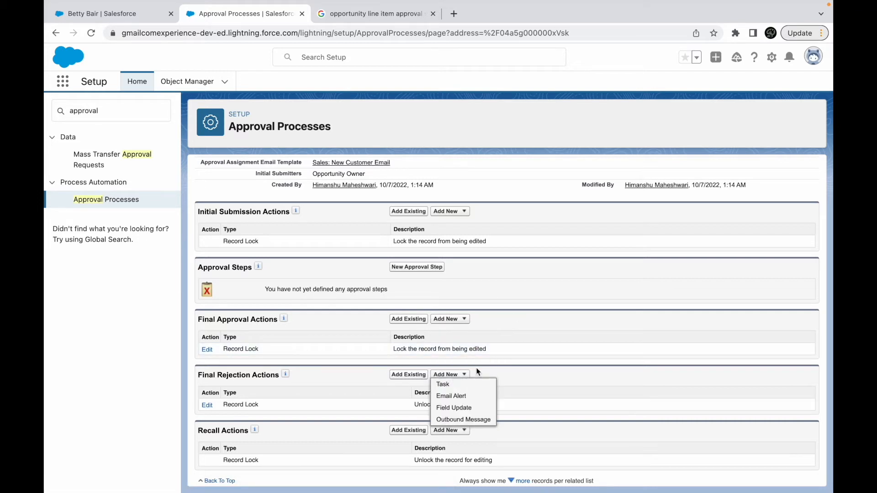
click(450, 374)
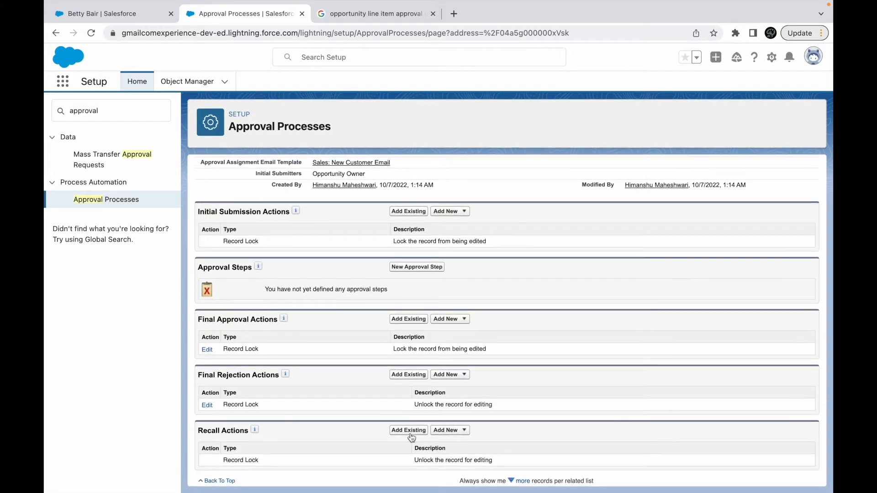
click(455, 429)
click(450, 430)
click(415, 270)
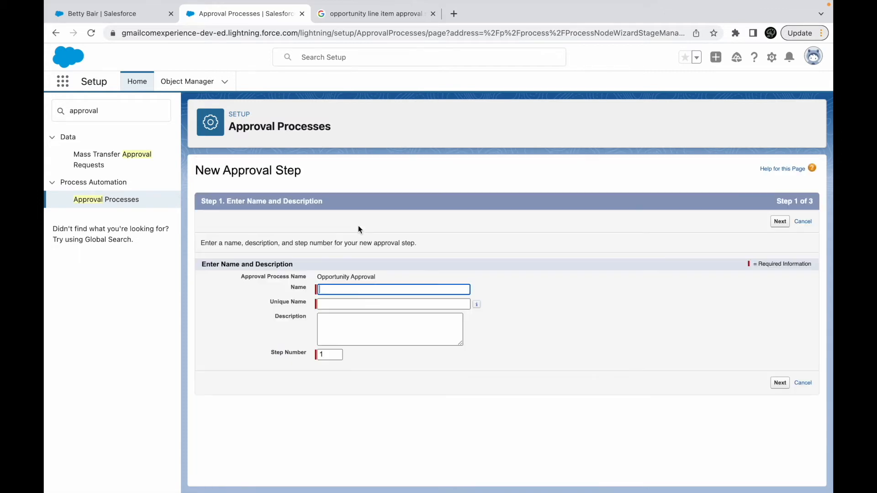
click(337, 290)
text(First Level)
key(Tab)
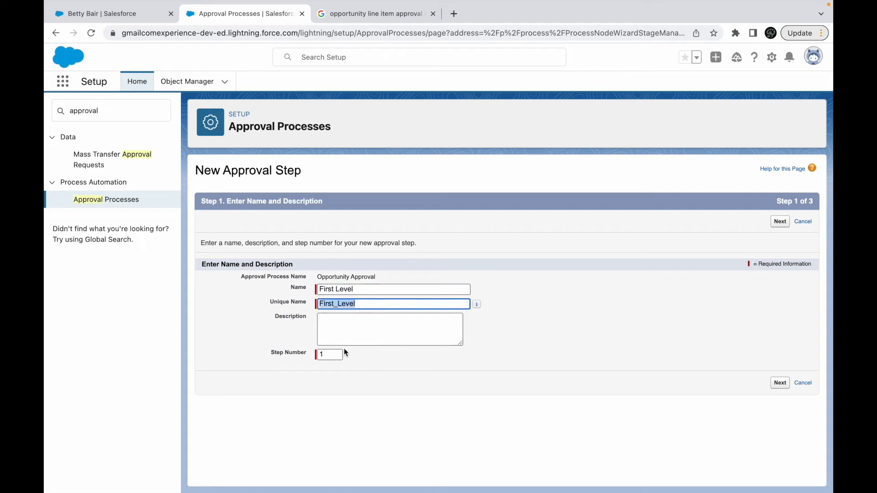
click(373, 355)
click(781, 383)
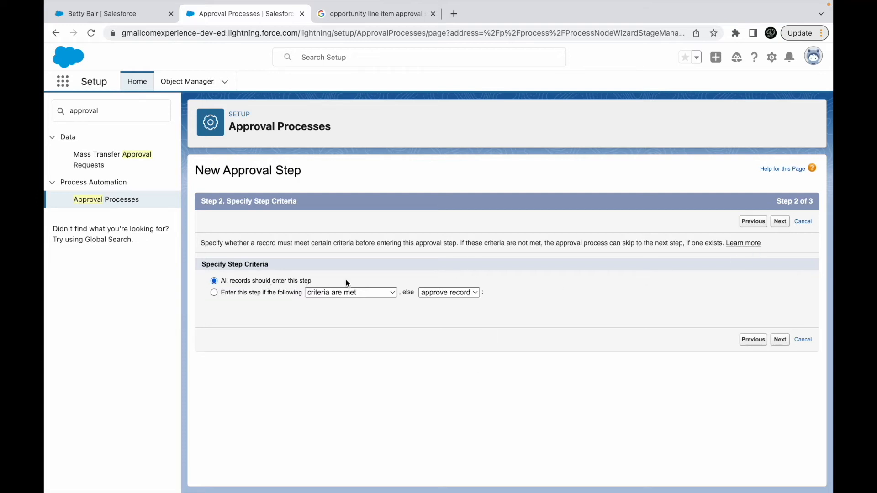
click(802, 221)
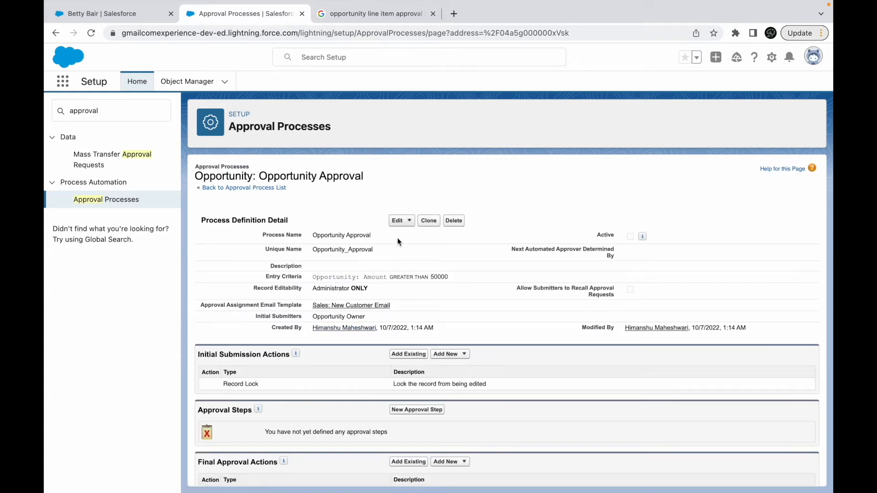
click(400, 221)
scroll(476, 258, down, 3)
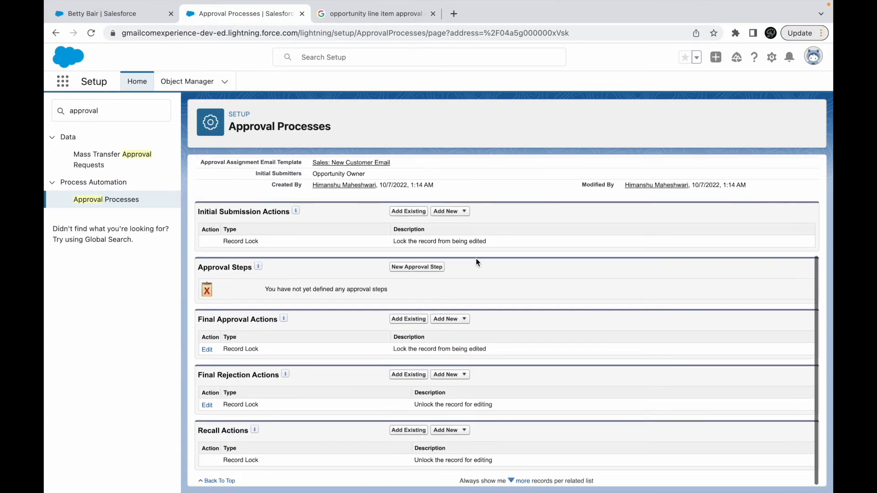
scroll(475, 262, up, 3)
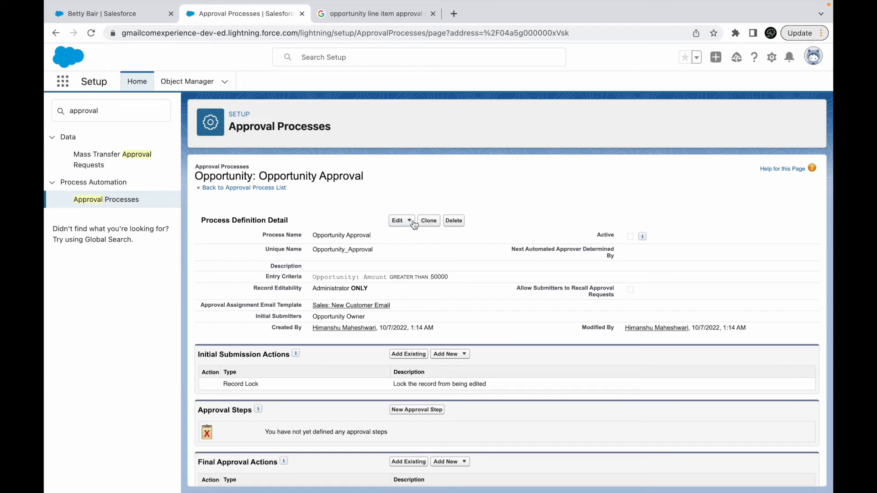
- Start a new approval step for Opportunity Approval named Step 1, keep step number 1, and continue to the step criteria
scroll(467, 368, down, 1)
scroll(466, 368, down, 1)
click(415, 343)
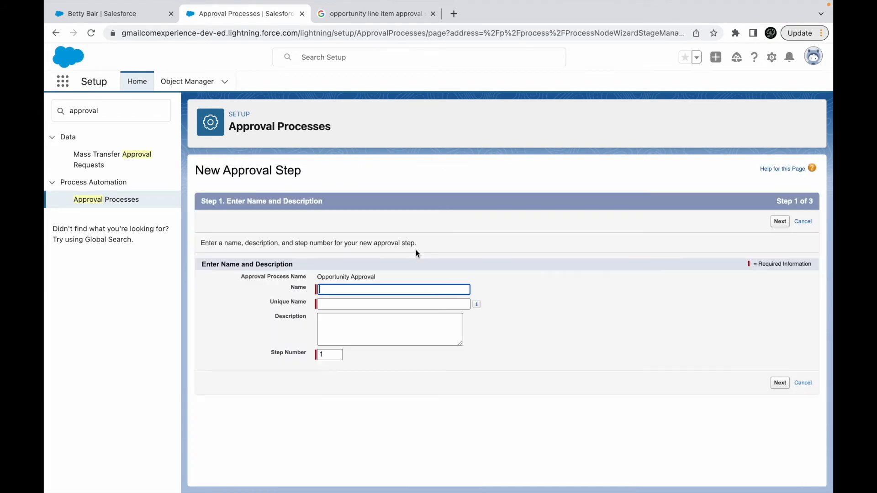
text(Step 1)
click(371, 336)
click(778, 385)
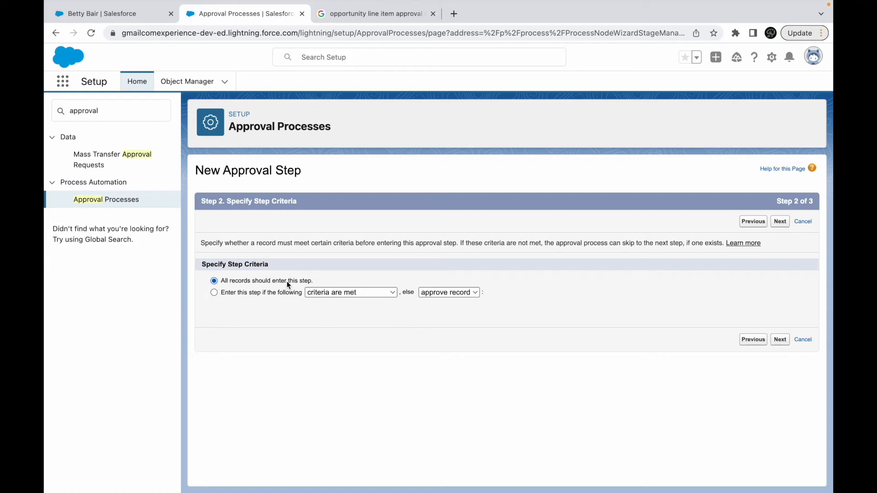
- Restrict entry to the approval step to records meeting the criterion Opportunity: Amount greater than 50000
click(274, 294)
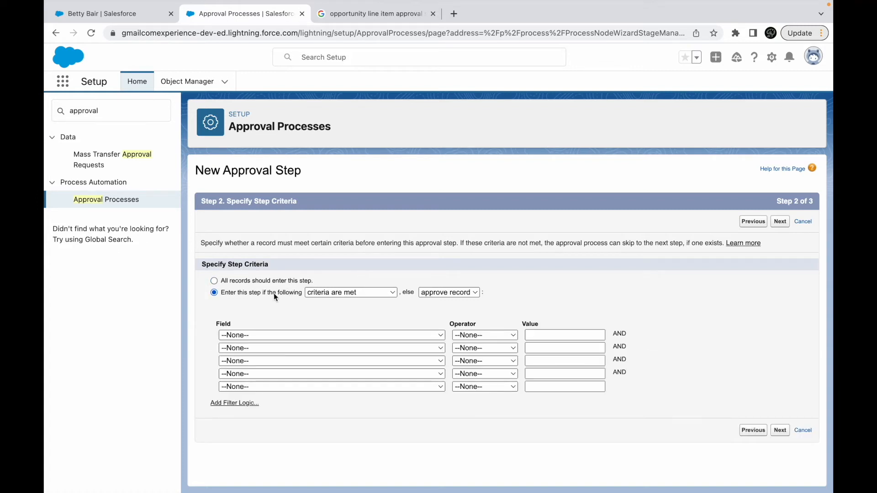
click(434, 297)
click(424, 287)
click(265, 336)
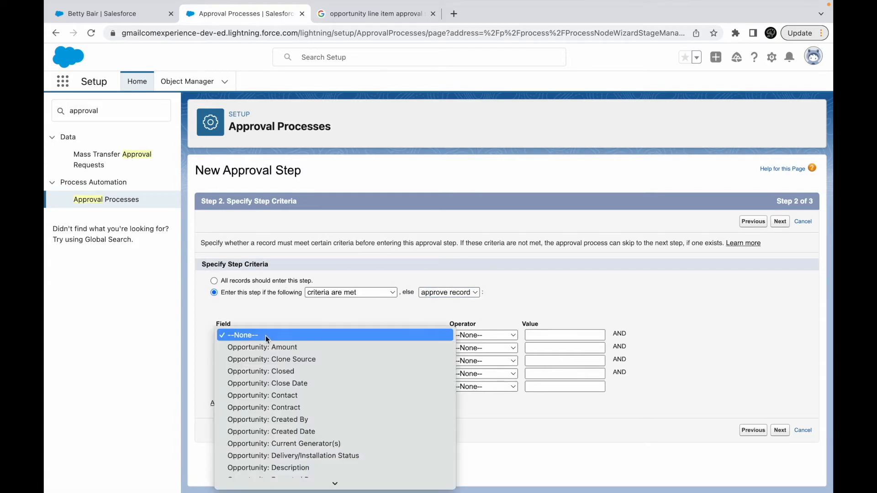
click(290, 346)
click(491, 334)
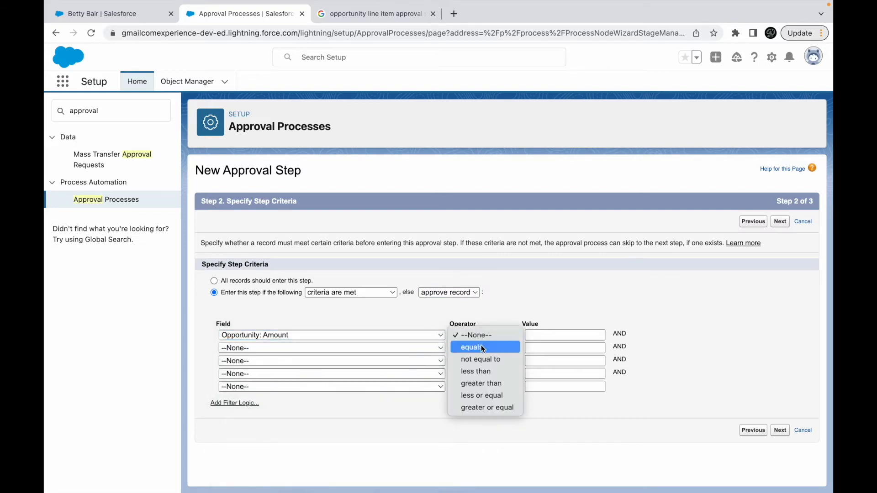
click(477, 383)
click(548, 335)
text(50000)
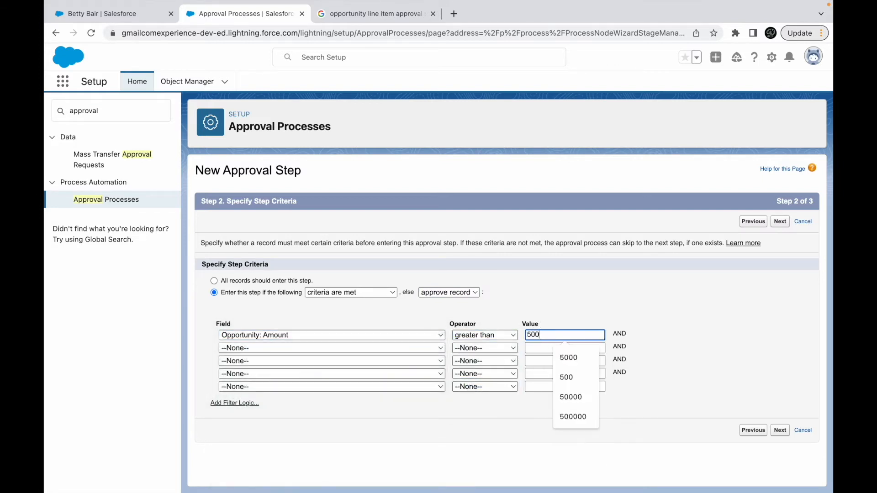
click(664, 314)
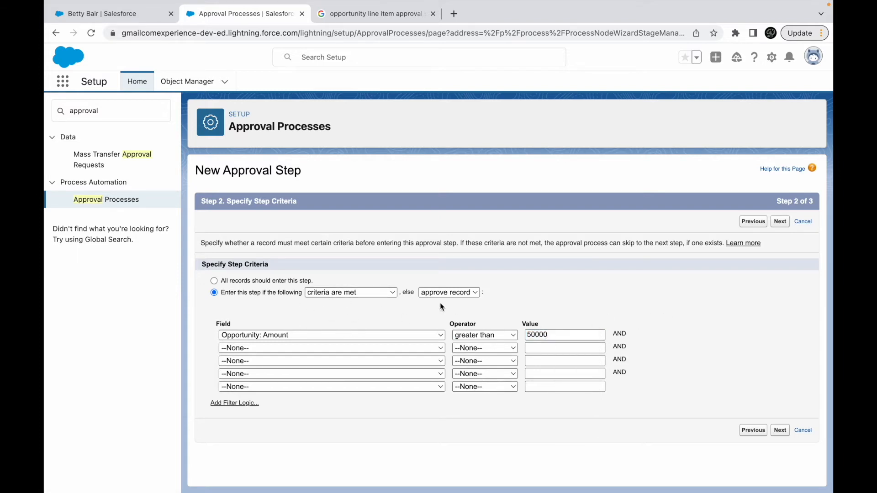
- Keep approve record as the outcome when the step criteria are not met, and continue to the approver selection
click(456, 292)
click(457, 292)
click(471, 292)
click(472, 292)
double_click(590, 334)
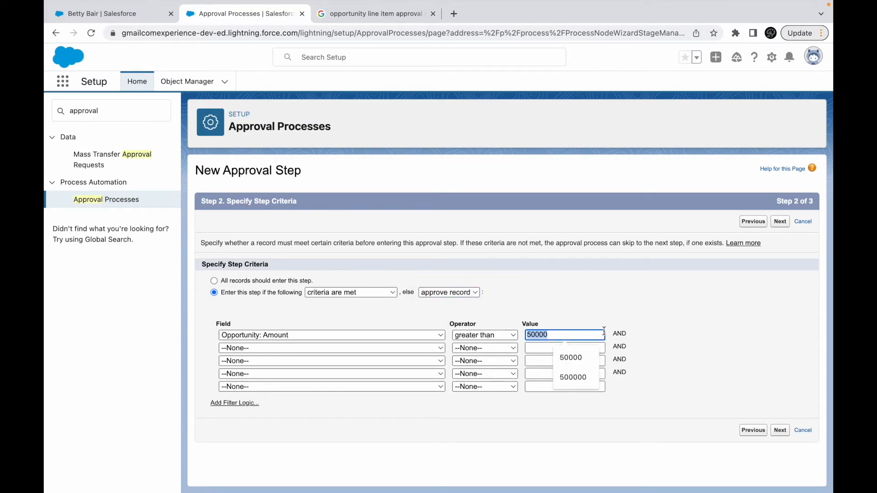
click(577, 325)
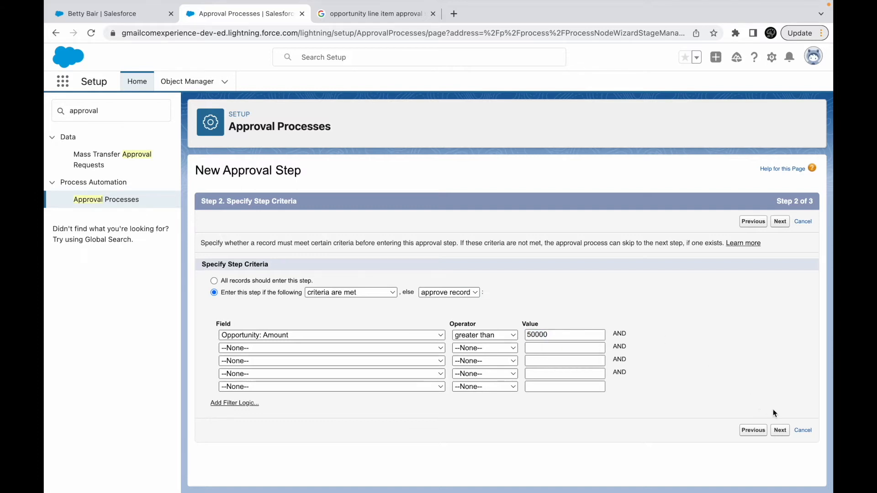
click(781, 431)
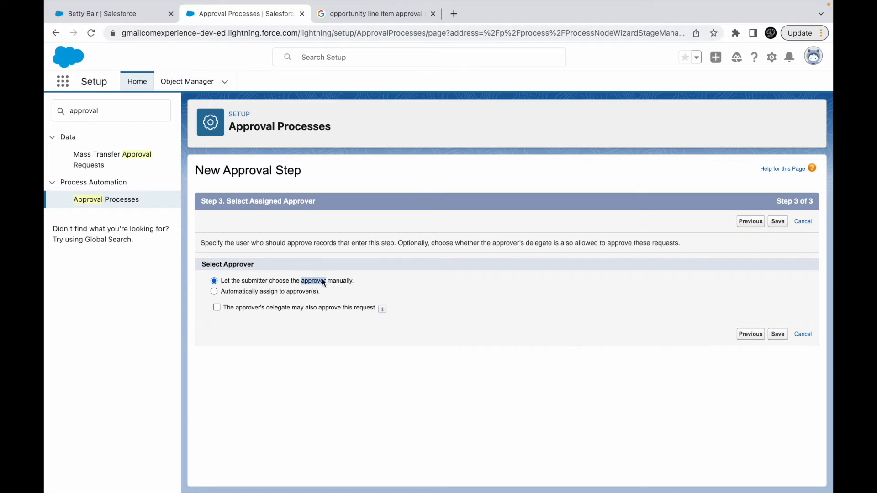
- Assign the approval step automatically to the related user Opportunity Owner and save the step
click(292, 290)
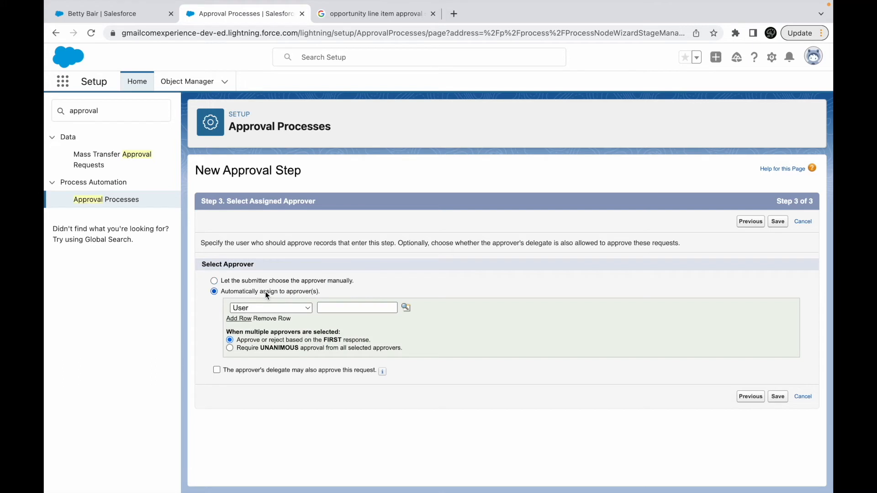
click(258, 309)
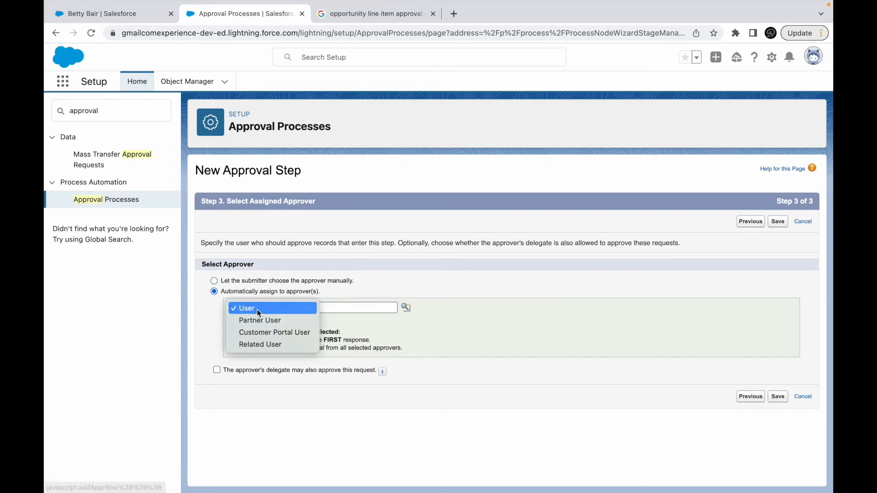
click(264, 342)
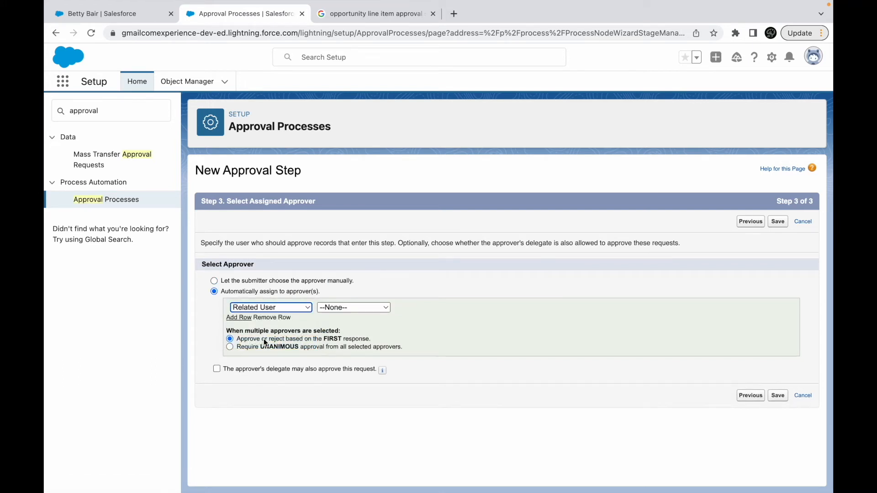
click(347, 308)
click(349, 342)
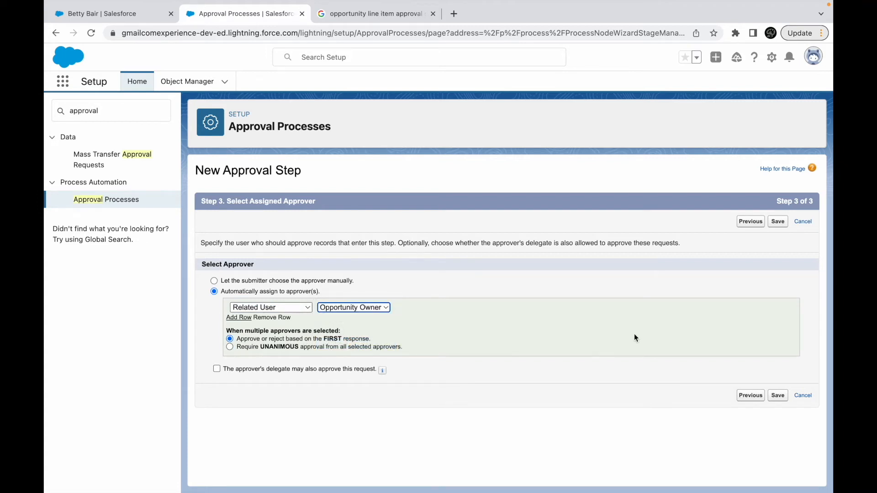
click(778, 222)
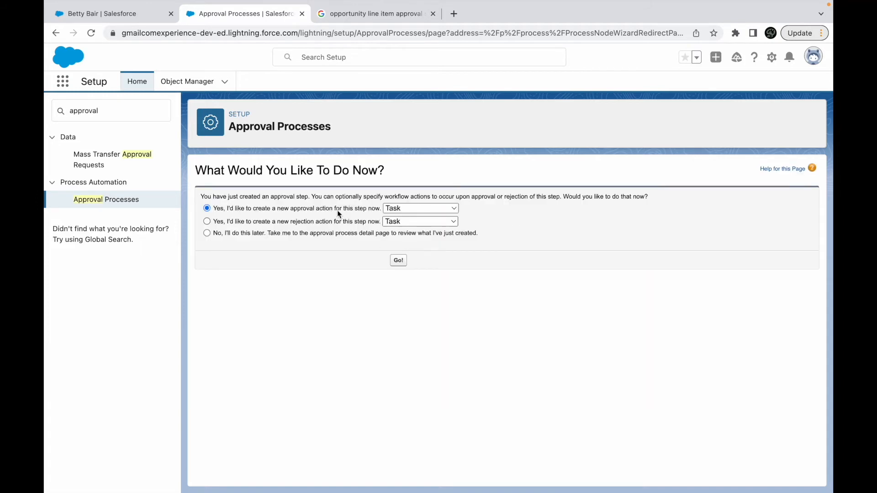
- Review the approval and rejection action choices, defer creating any, and go to the approval process detail page
drag(252, 197, 200, 197)
drag(389, 196, 537, 196)
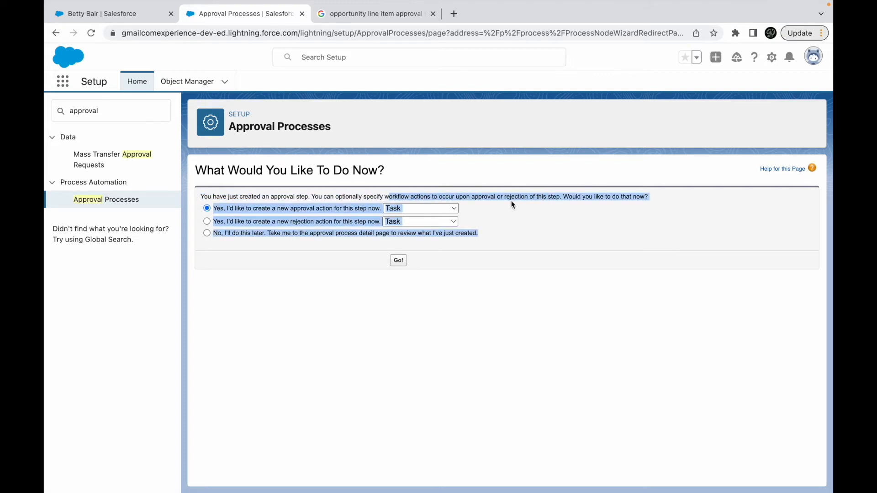
click(384, 213)
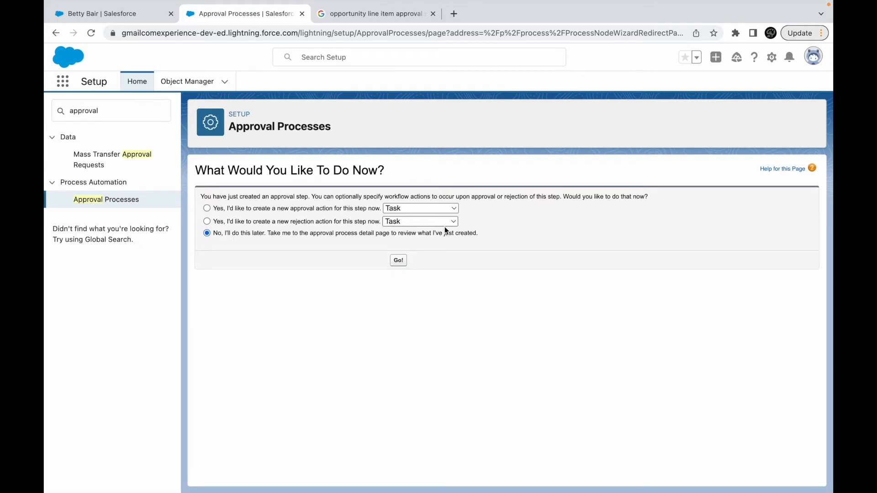
click(411, 208)
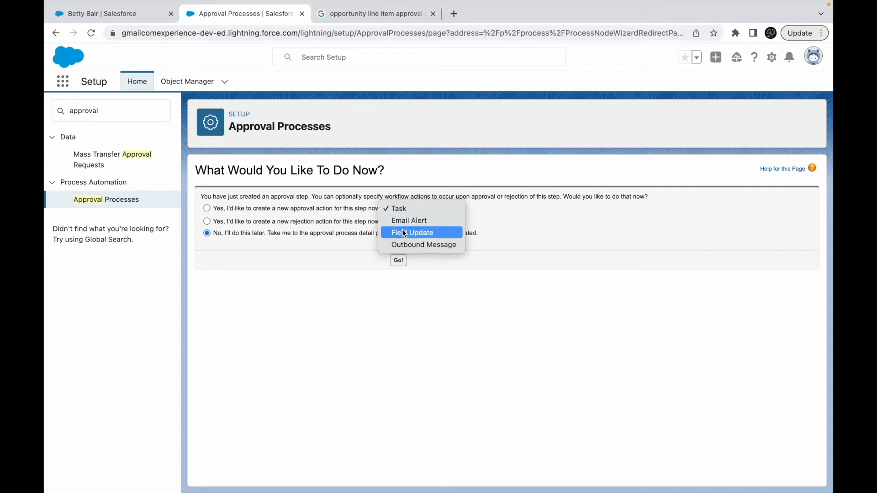
click(296, 223)
click(289, 224)
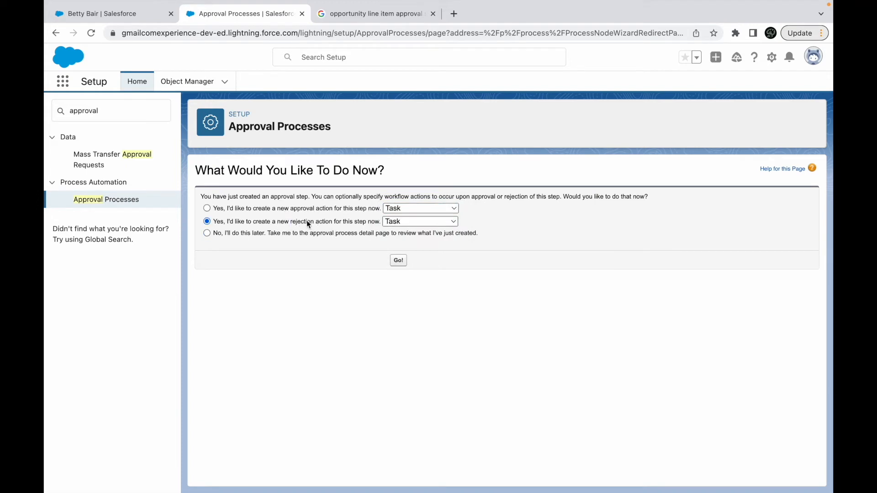
double_click(302, 208)
click(307, 233)
click(398, 261)
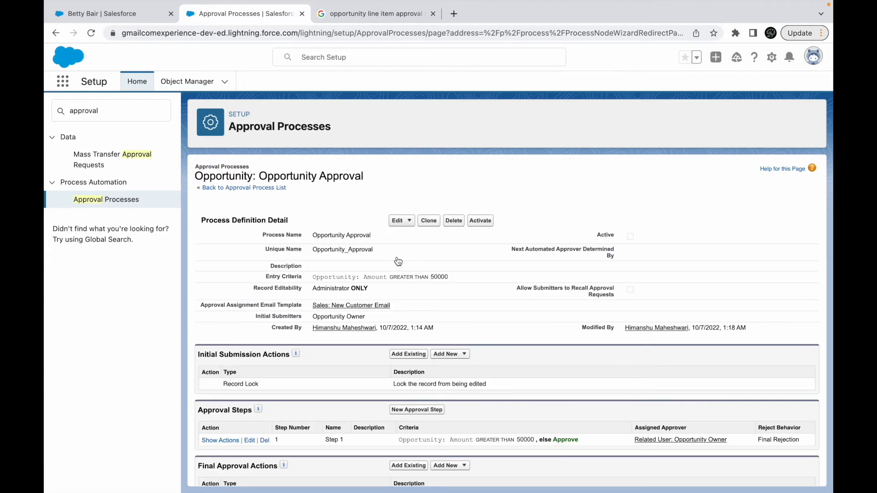
- Review the criteria of Step 1 and activate the Opportunity Approval process, accepting the activation warning
scroll(377, 411, down, 5)
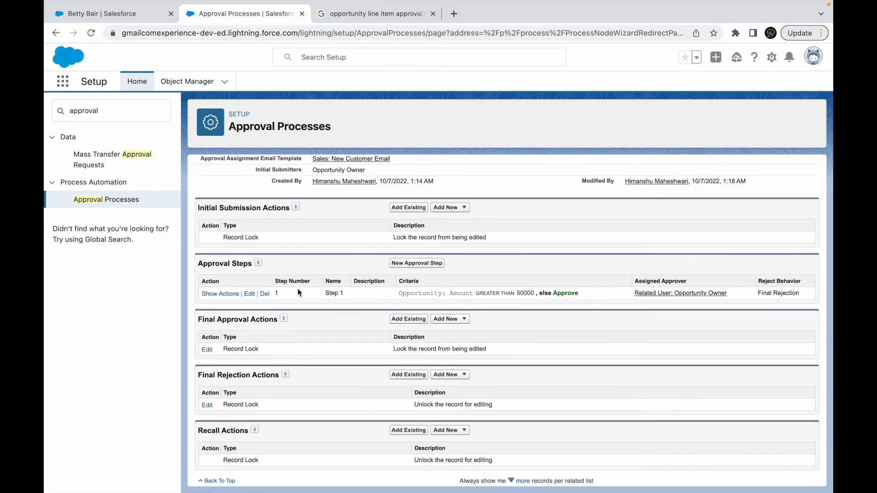
drag(450, 293, 535, 293)
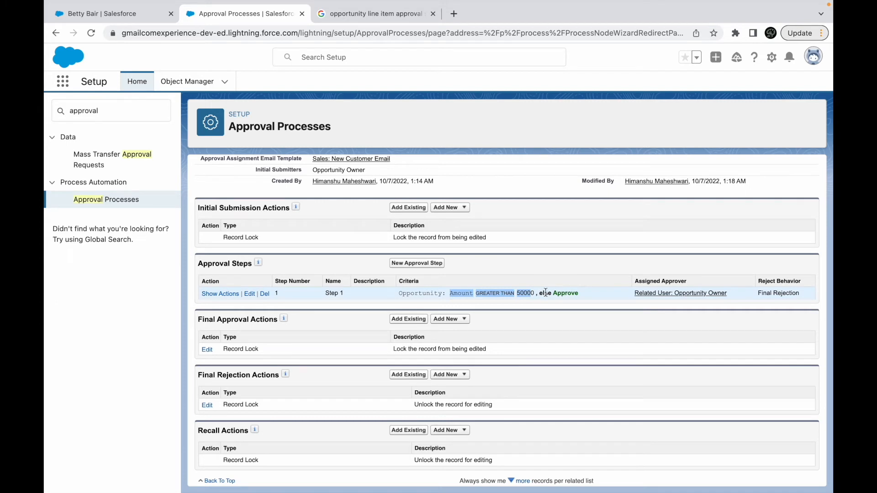
scroll(543, 284, up, 3)
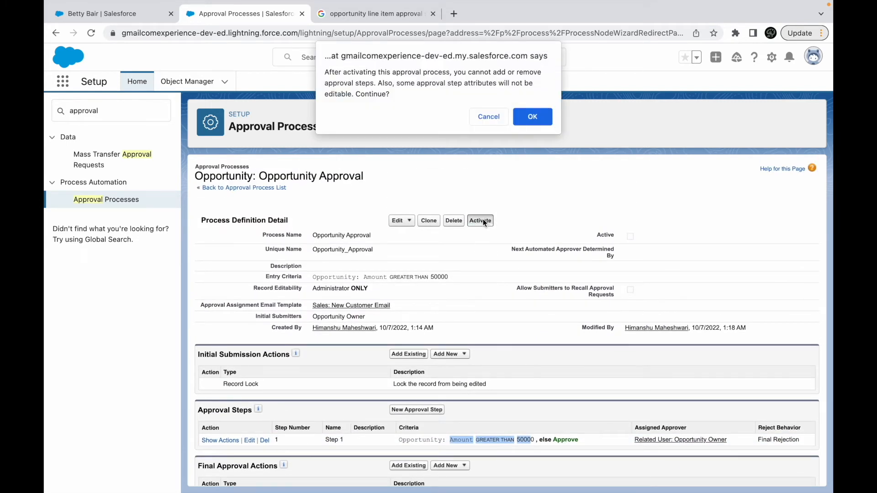
click(533, 118)
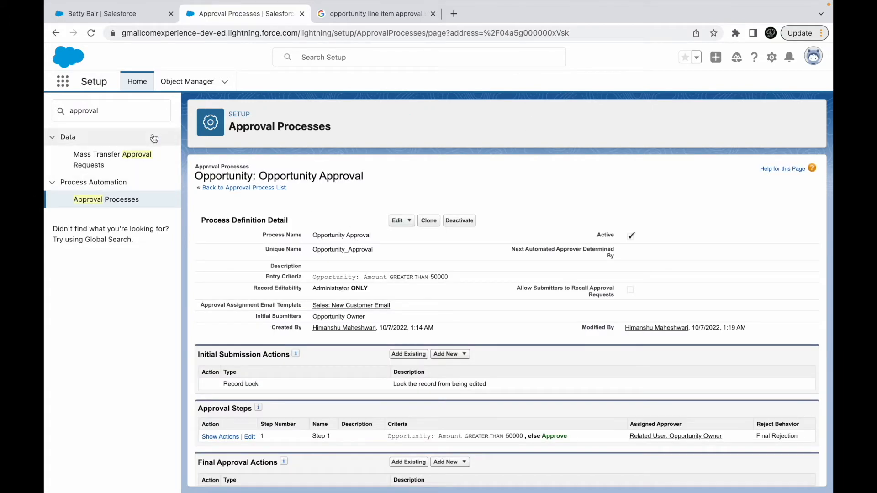
- Close the Google search page and open Setup in a new browser tab from the lead record
click(340, 15)
click(433, 15)
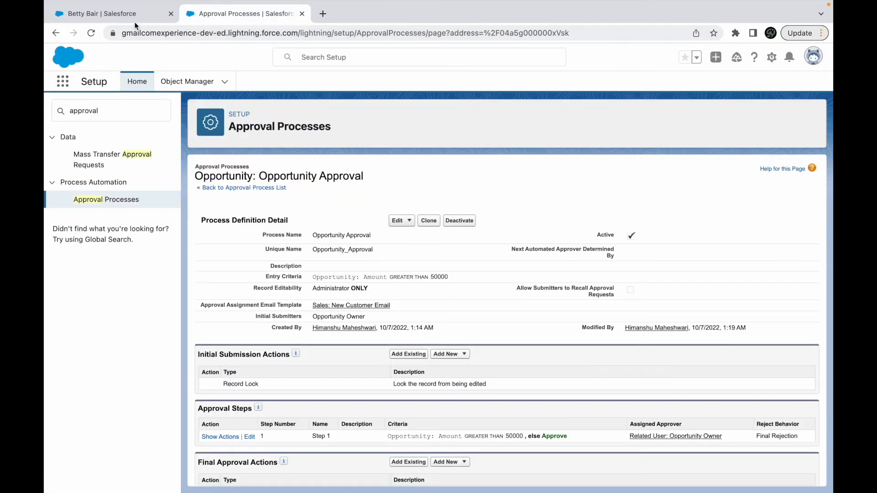
click(102, 14)
click(771, 58)
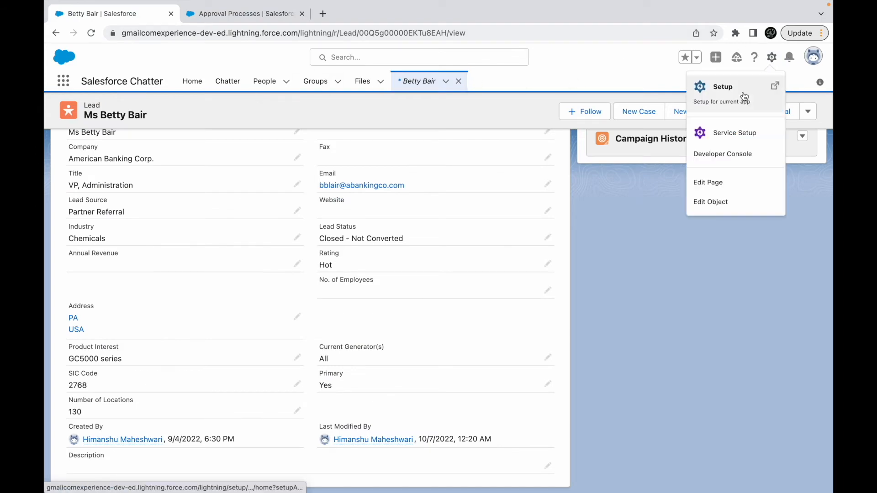
click(726, 86)
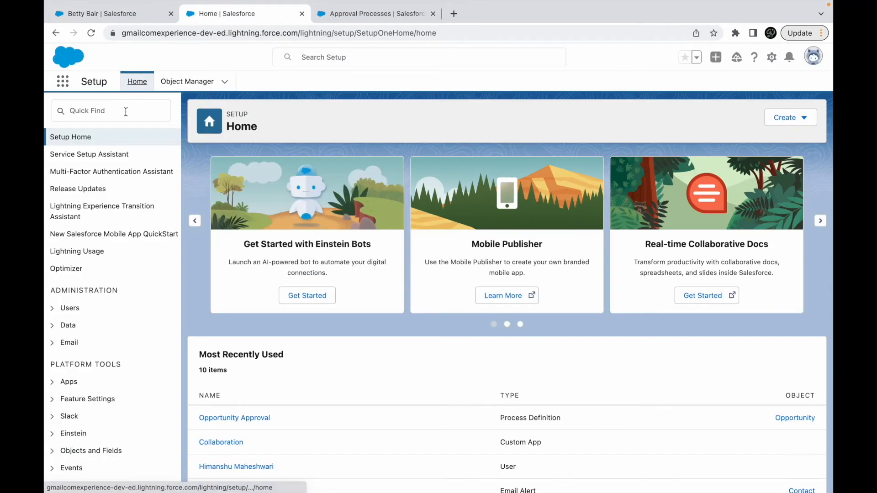
- Find Process Builder in Setup by searching for "process buil" and open it
click(126, 111)
text(p)
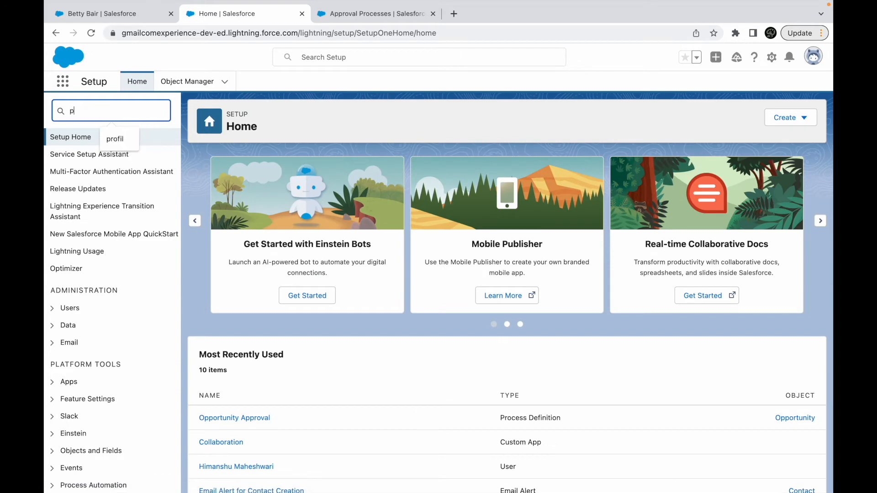
text(rocess )
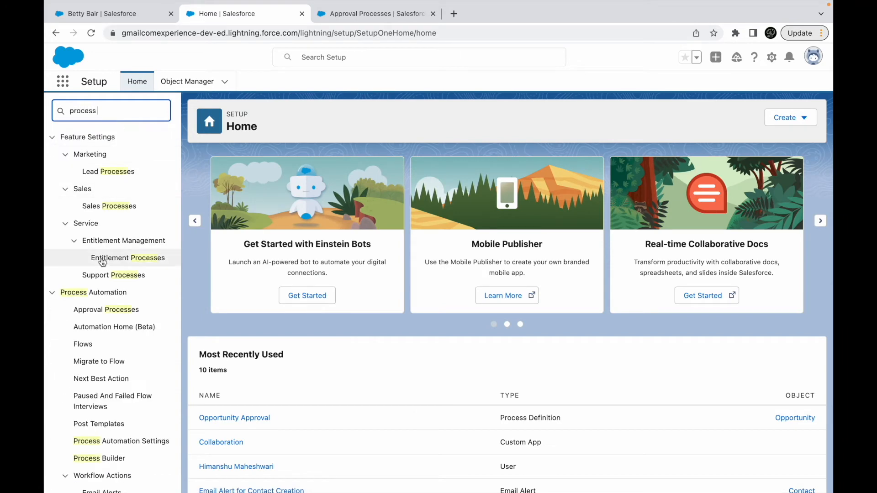
text(buil)
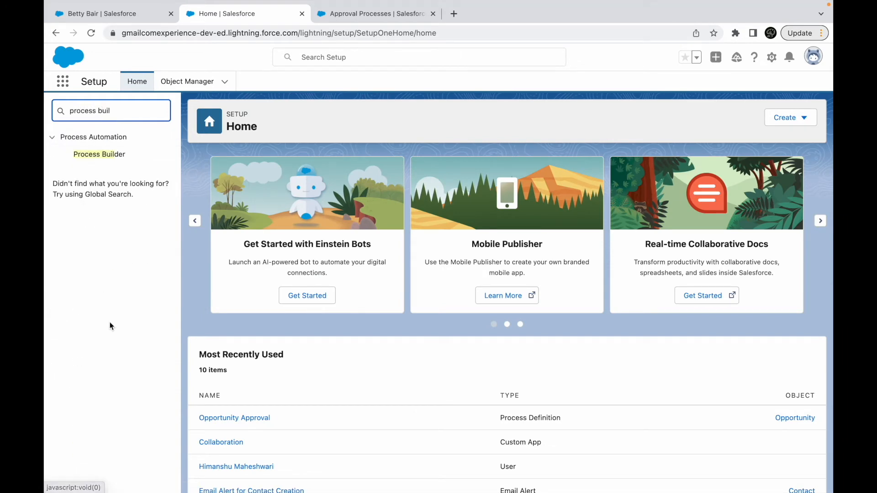
click(95, 156)
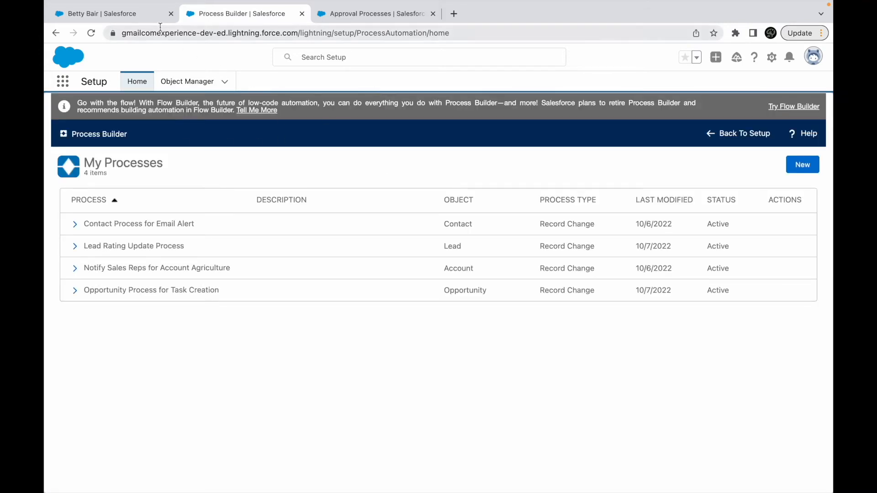
- Clone Opportunity Process for Task Creation as a version of the current process, keeping its name
click(120, 291)
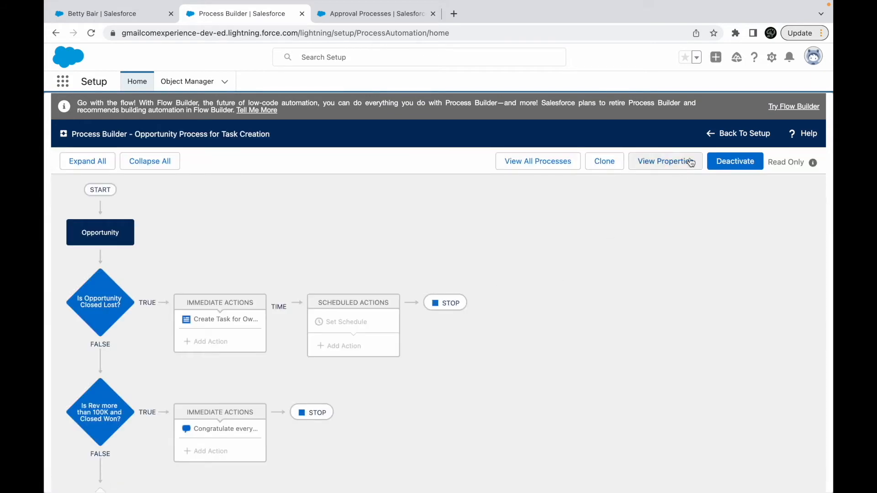
click(611, 162)
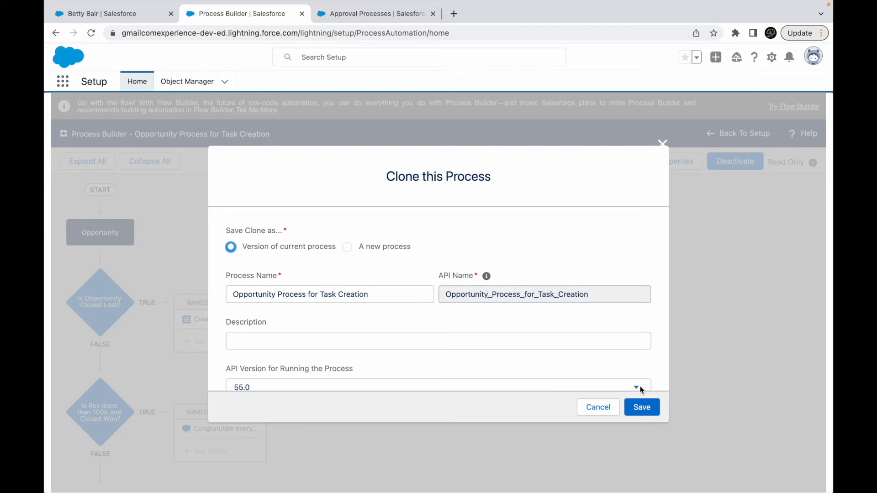
click(638, 401)
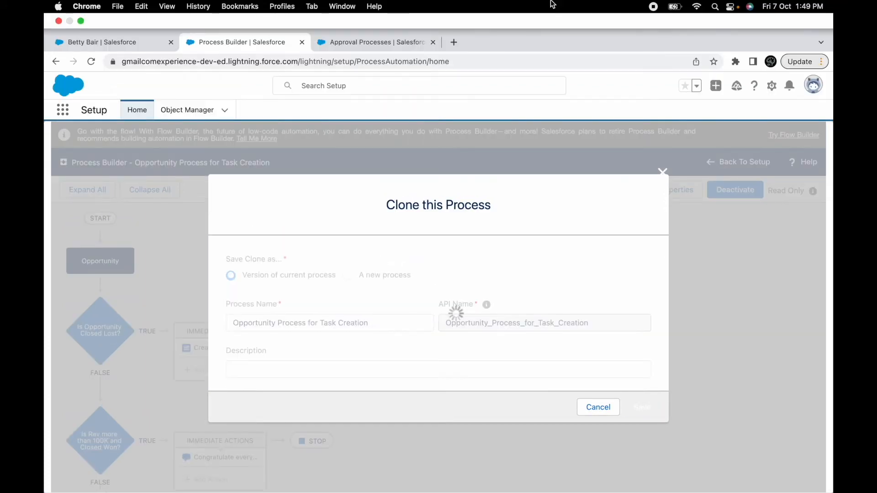
- Switch to Keynote to check the Submit for Approval slide and return to Google Chrome
key(ctrl+Up)
click(461, 54)
click(378, 251)
double_click(558, 255)
key(ctrl+Up)
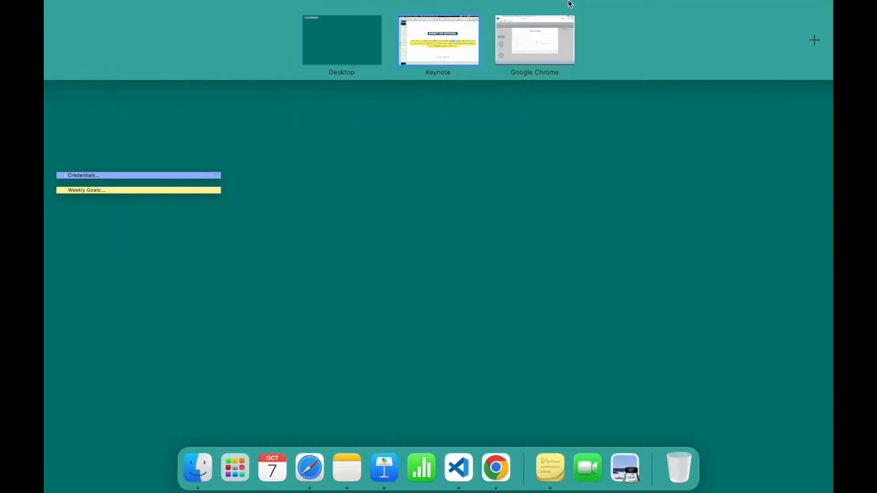
click(530, 38)
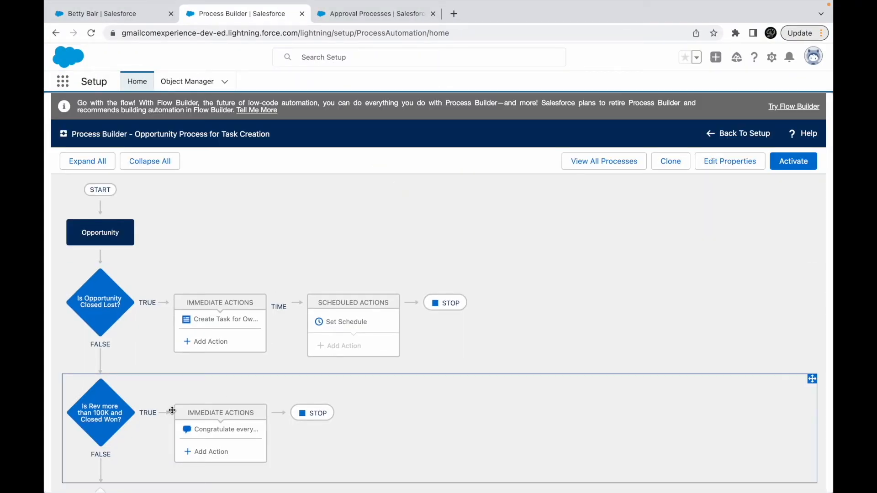
- Add a third criteria node named Is Revenue gt 50K and choose the Opportunity Amount field for its condition
scroll(101, 401, down, 3)
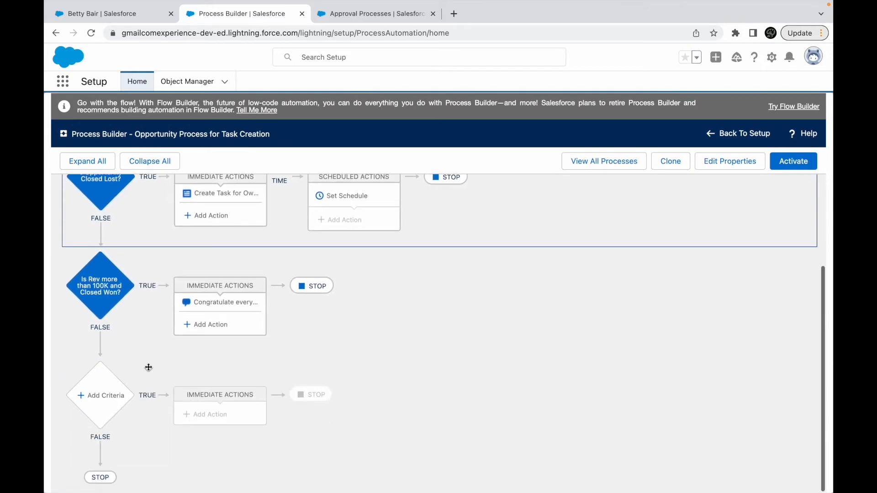
click(100, 405)
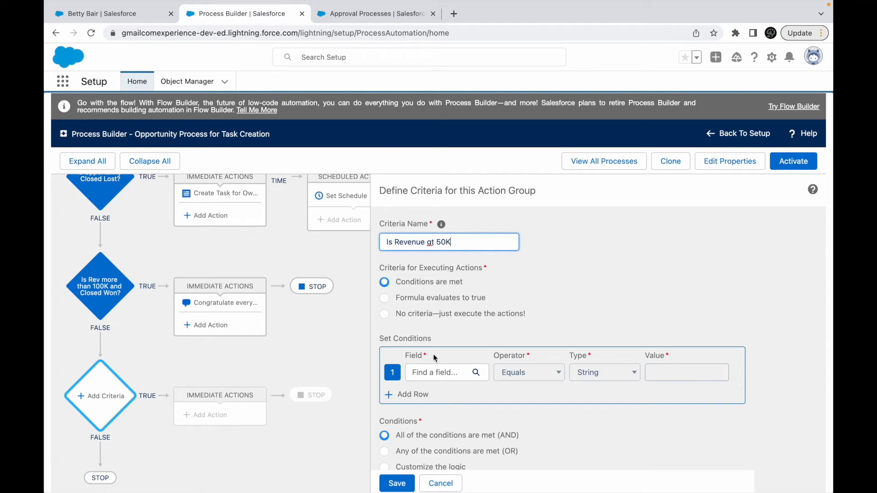
click(428, 369)
text(Amount)
click(371, 265)
click(582, 389)
- Set the Amount condition to Greater than 50000 and save the criteria
click(531, 373)
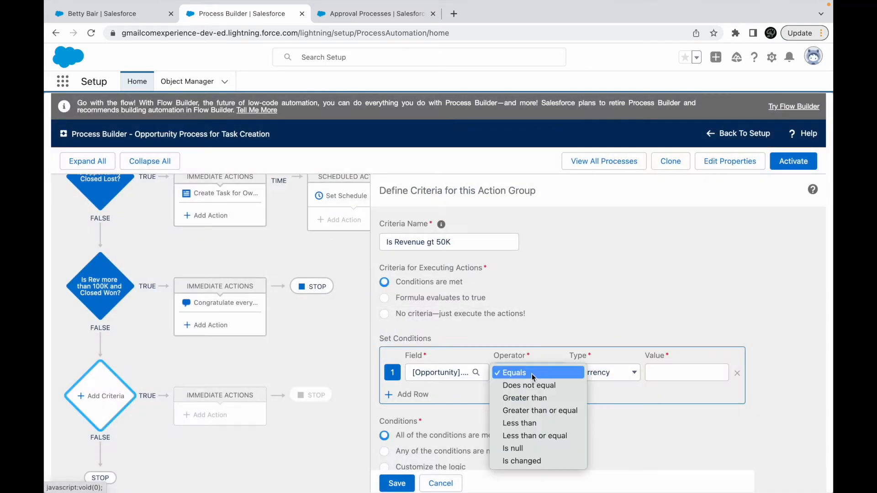
click(523, 400)
click(668, 379)
text(50000)
click(675, 422)
click(397, 483)
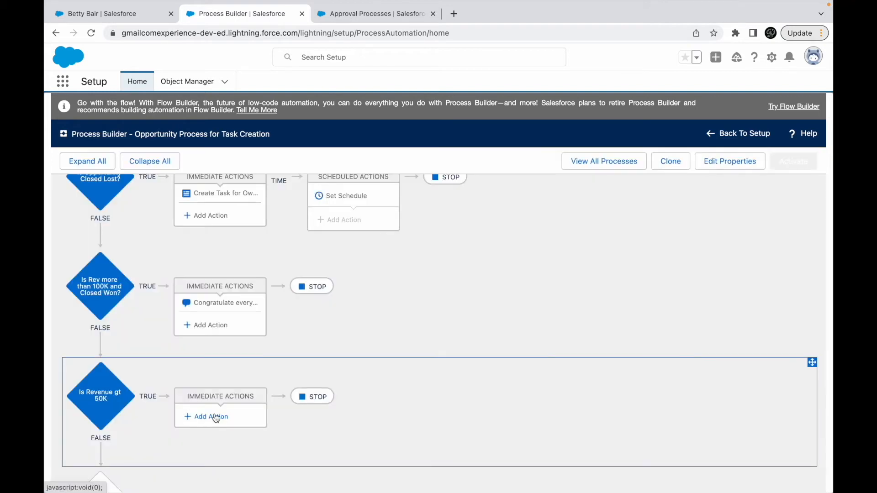
- Add a Submit for Approval immediate action to the Is Revenue gt 50K criteria, named Submit it for approval
click(214, 416)
click(505, 249)
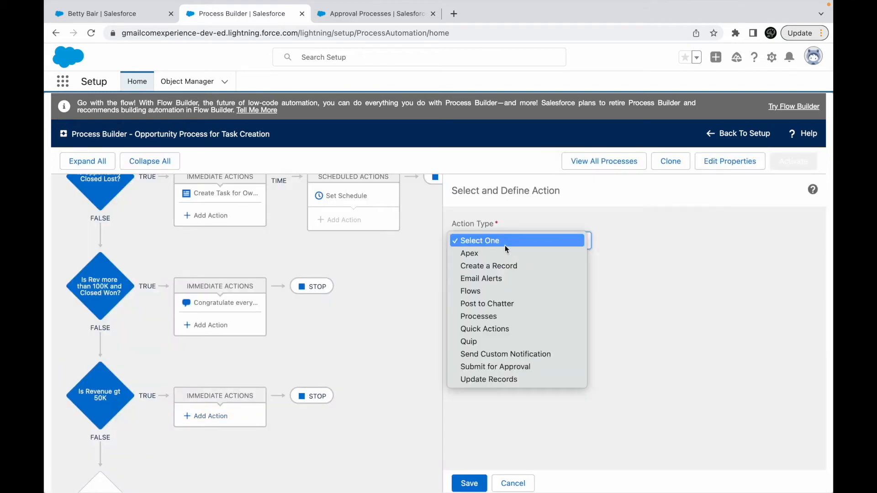
click(495, 368)
click(488, 286)
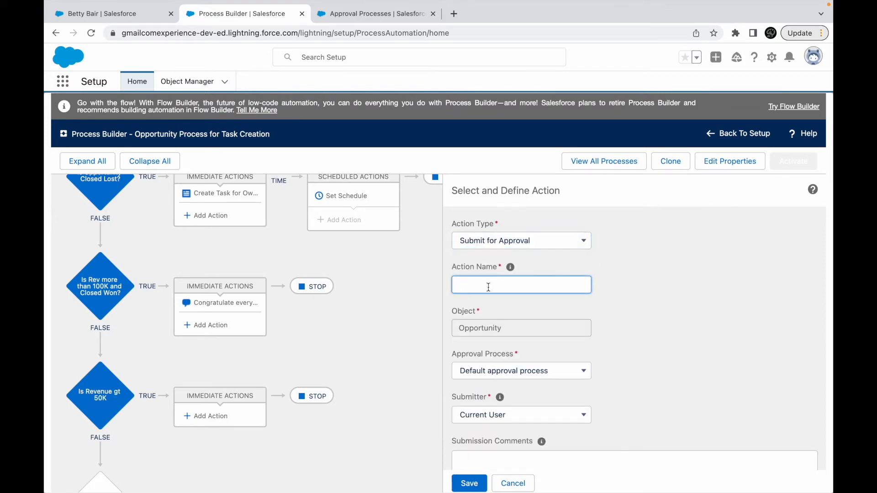
text(Submit it for approval)
- Make the action use a specific approval process and select Opportunity Approval
scroll(538, 325, down, 2)
click(506, 308)
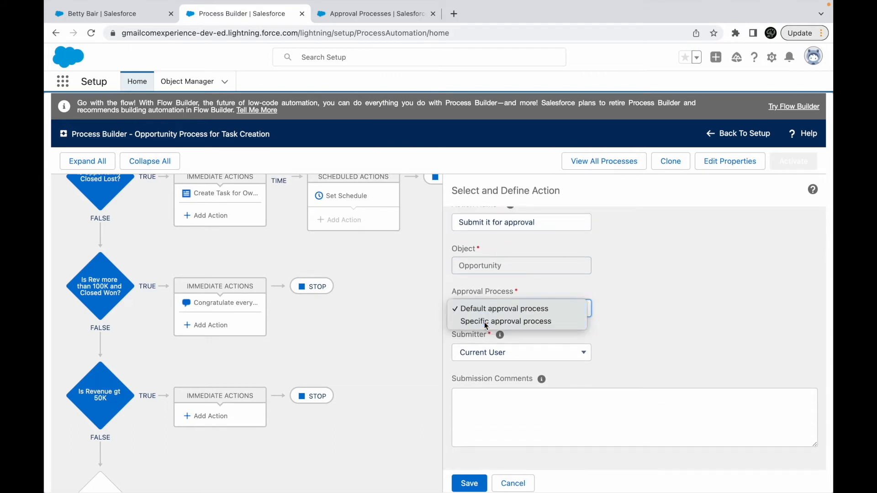
click(486, 322)
click(636, 308)
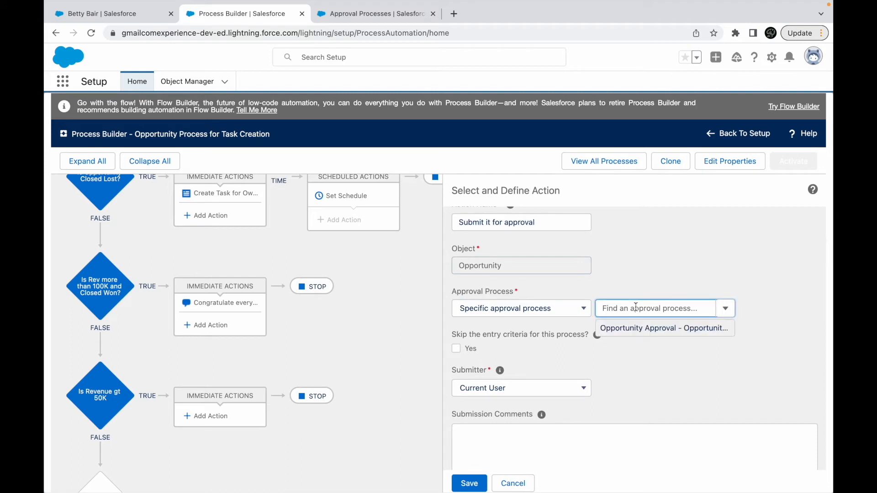
click(638, 329)
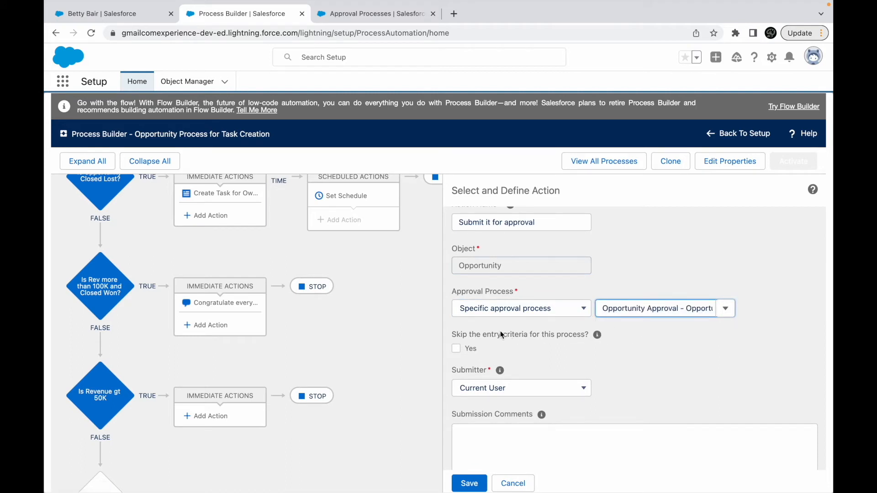
- Set the action's submitter to User Field from a Record and open the user field selection
click(456, 348)
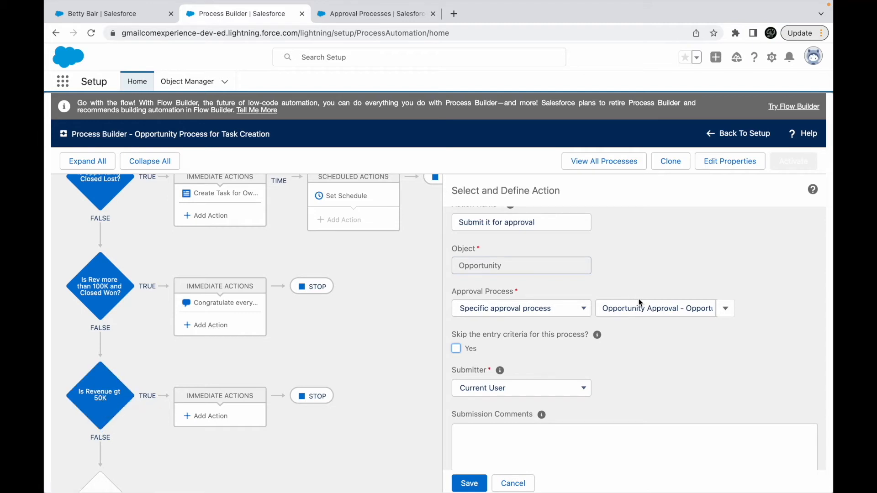
scroll(543, 376, down, 1)
click(518, 355)
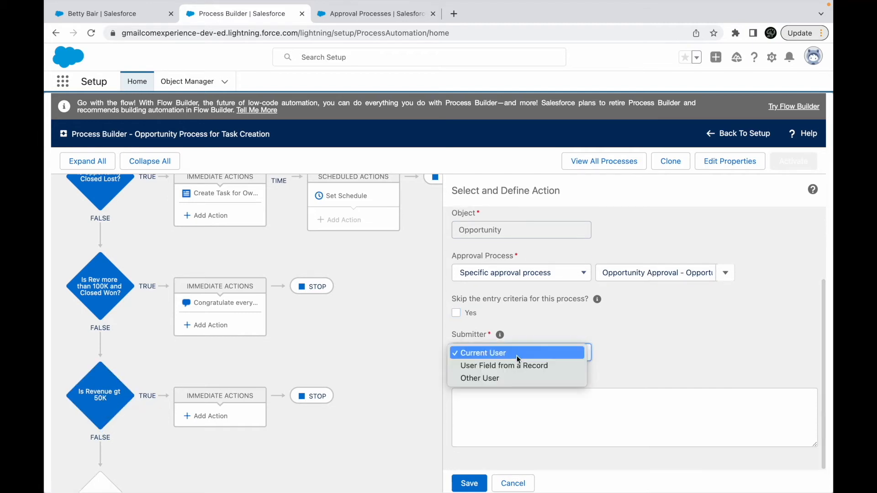
click(481, 365)
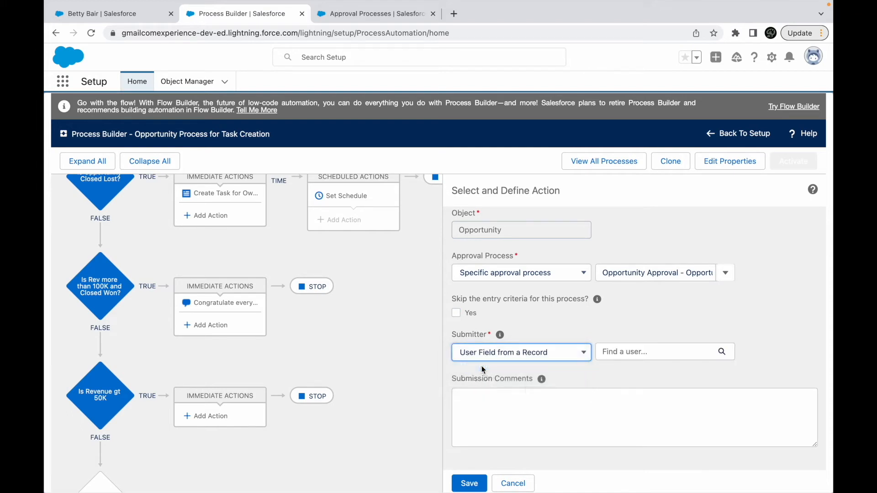
click(624, 362)
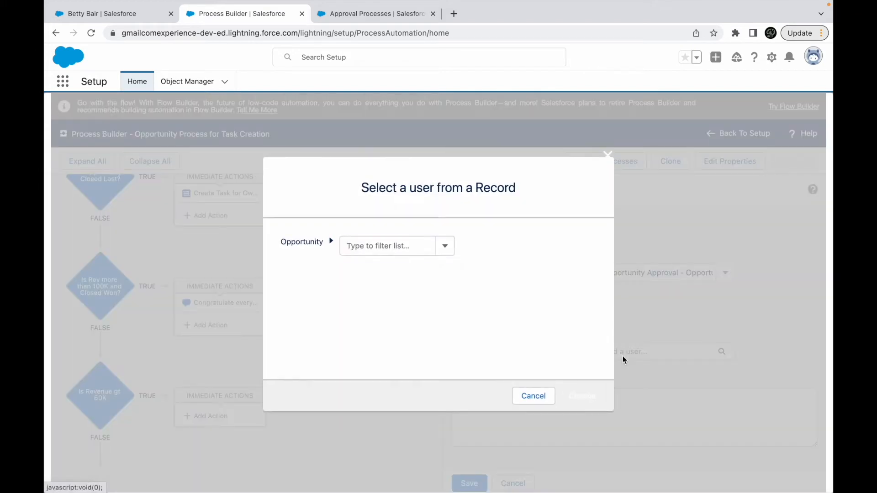
- Choose User ID under the opportunity's Owner ID as the submitter field
click(370, 245)
text(Owne)
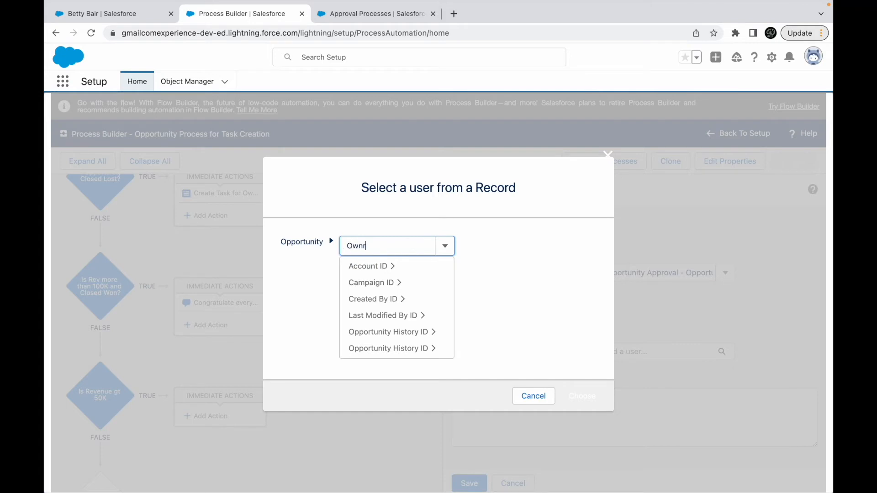
text(r)
click(374, 269)
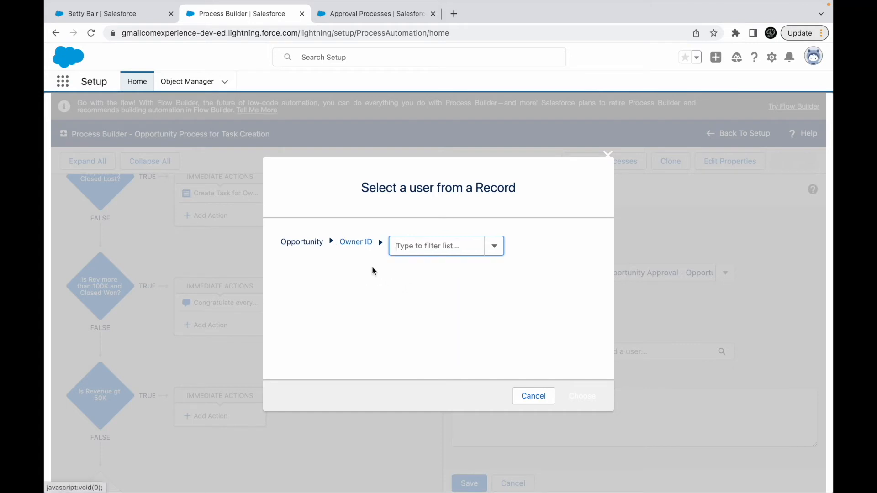
click(417, 251)
text(Id)
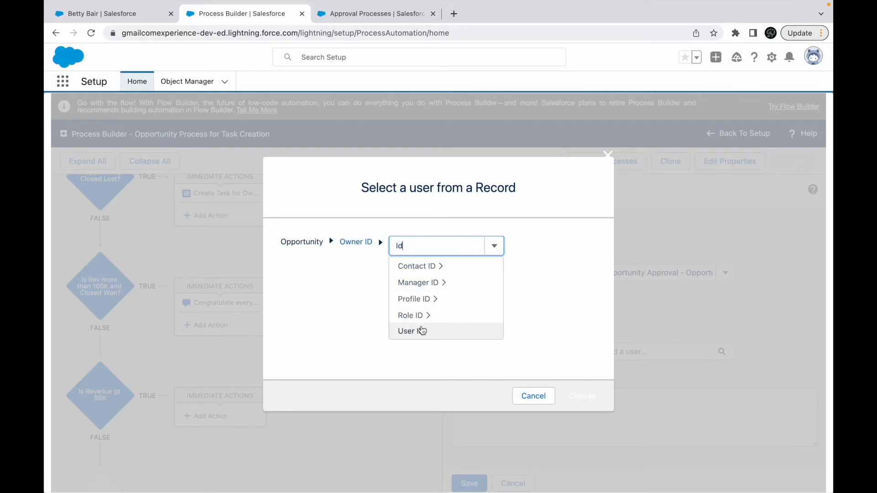
click(421, 331)
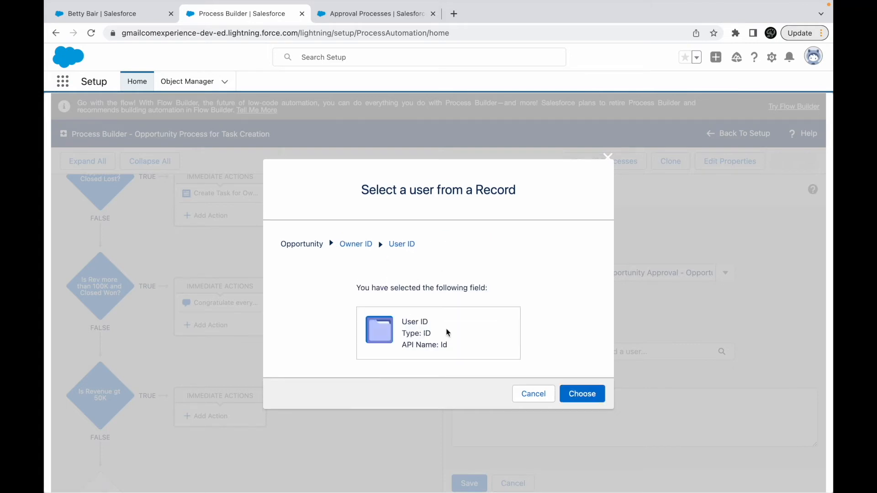
click(409, 245)
triple_click(441, 246)
text(ID)
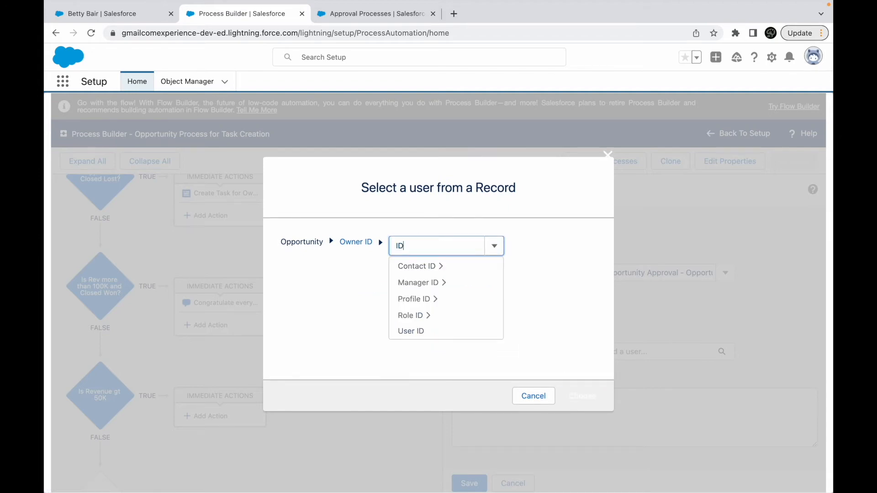
click(420, 331)
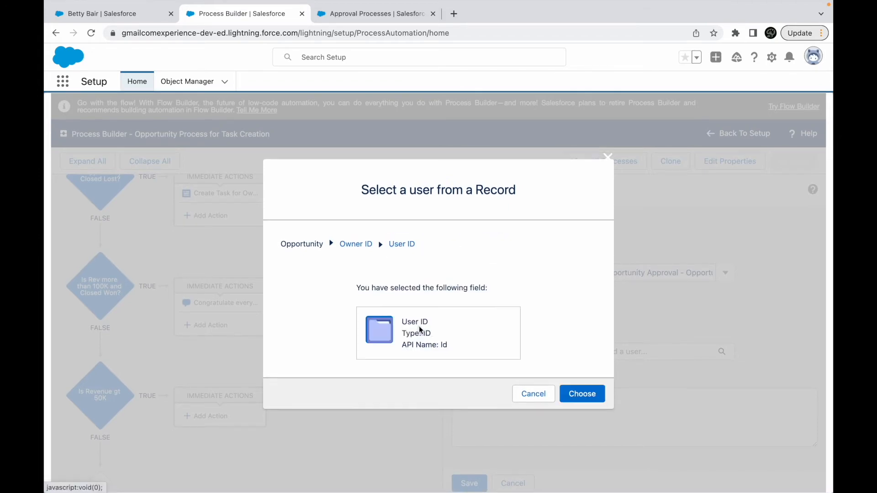
click(581, 396)
- Enter "This submission has come from the Process Builder Automation" as the submission comment
click(508, 412)
text(P)
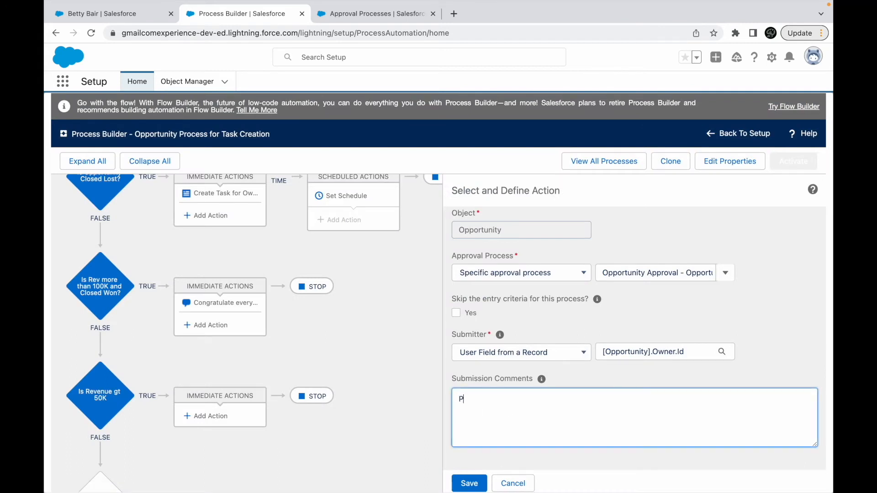
text(lease)
key(super+a)
text(This submission has come from the Pro)
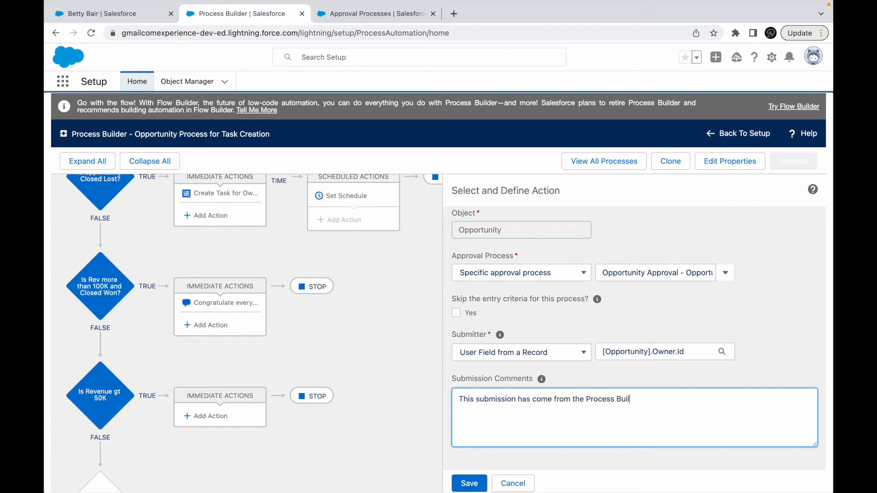
text(cess Builder Automation)
- Save the approval submission action and activate the Opportunity Process for Task Creation
click(469, 483)
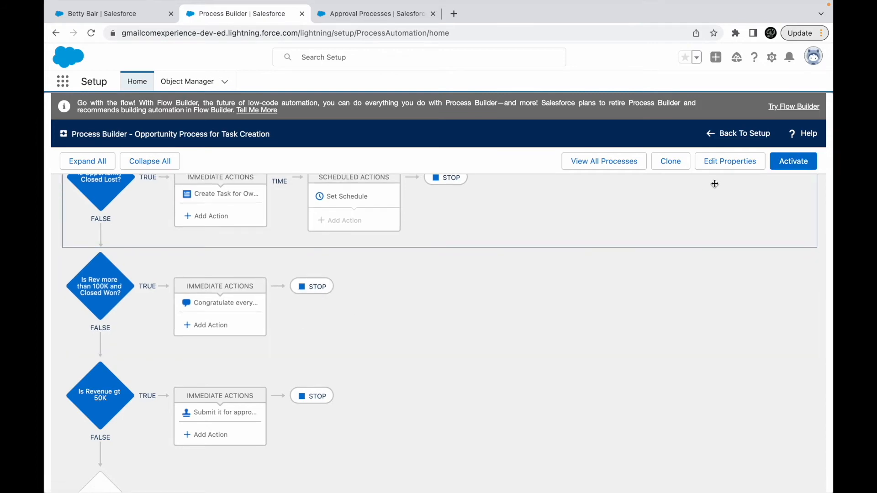
click(794, 163)
click(581, 345)
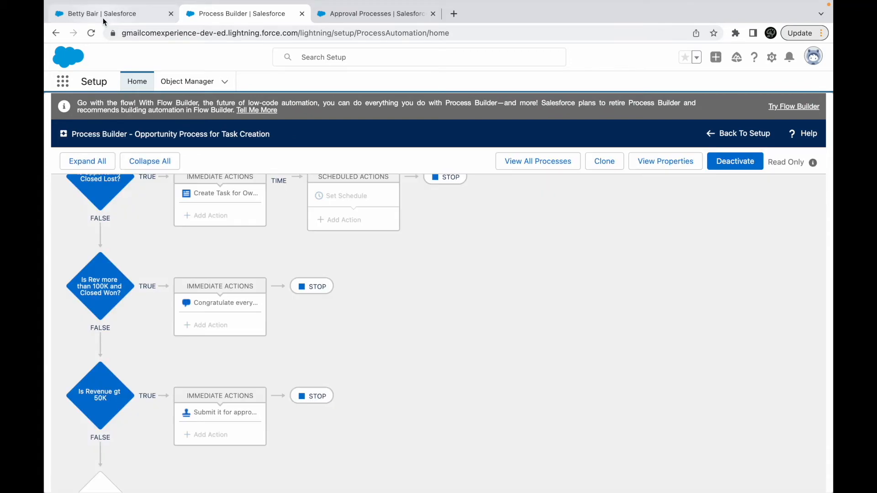
- Switch from the lead record to the Sales app and open the details of the Jackson Controls- opportunity
click(103, 17)
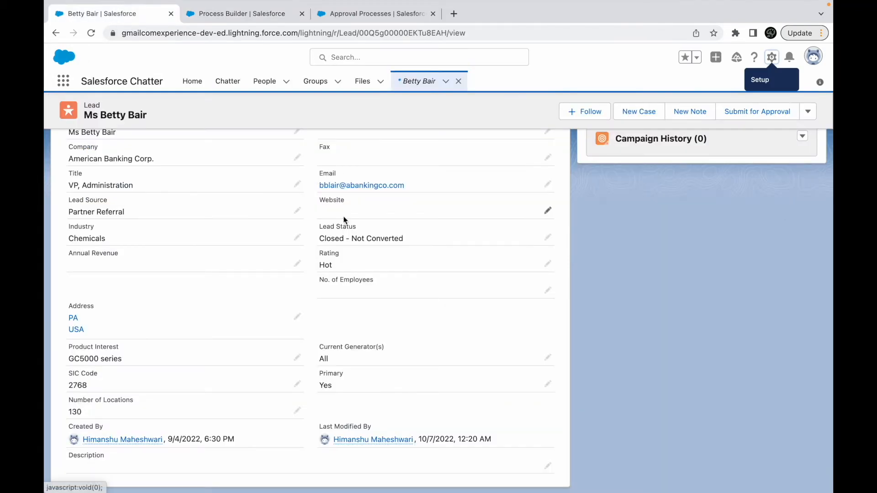
click(63, 81)
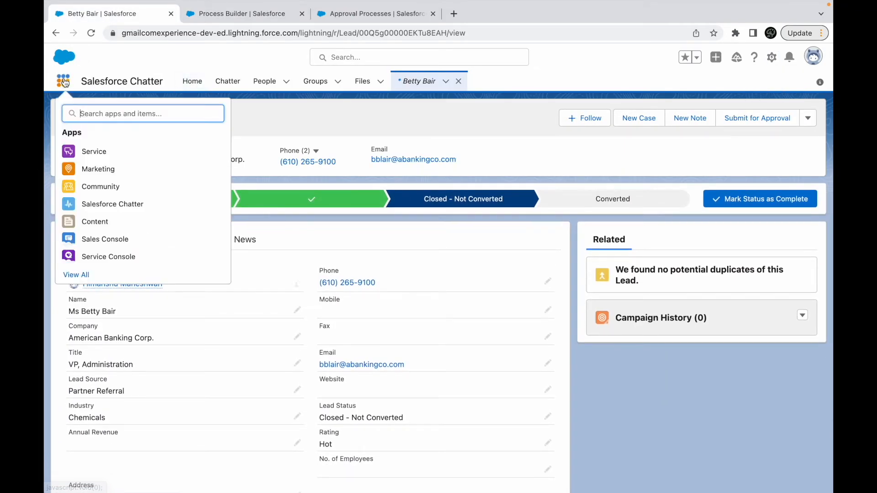
text(sales)
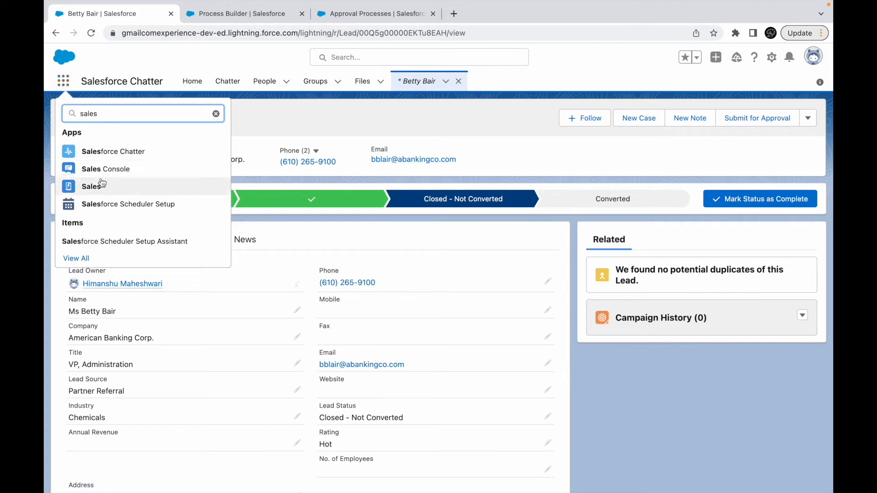
click(103, 184)
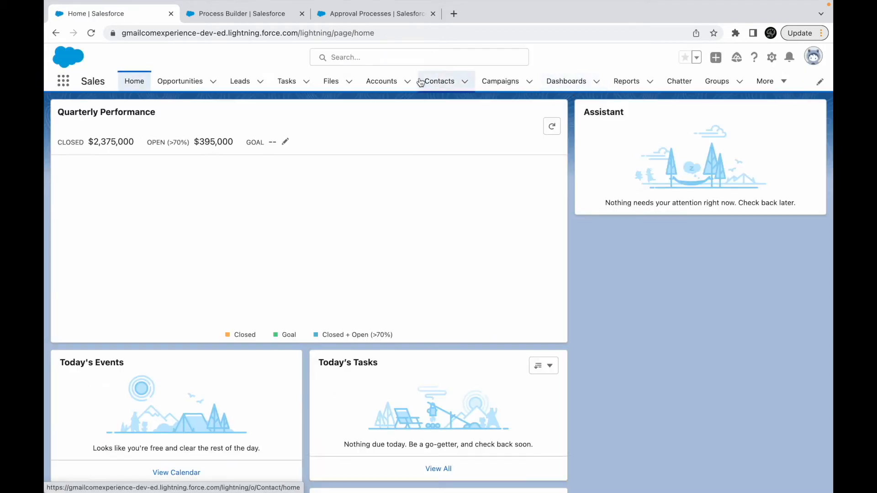
click(184, 82)
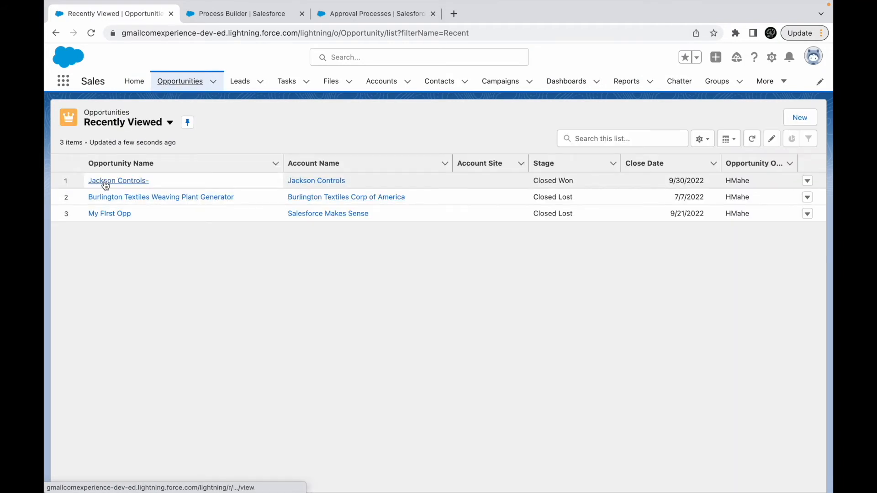
click(105, 183)
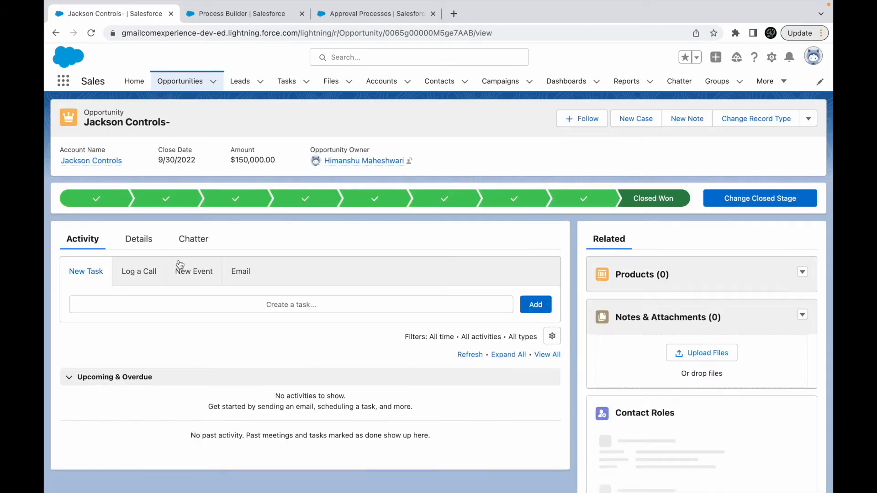
click(139, 239)
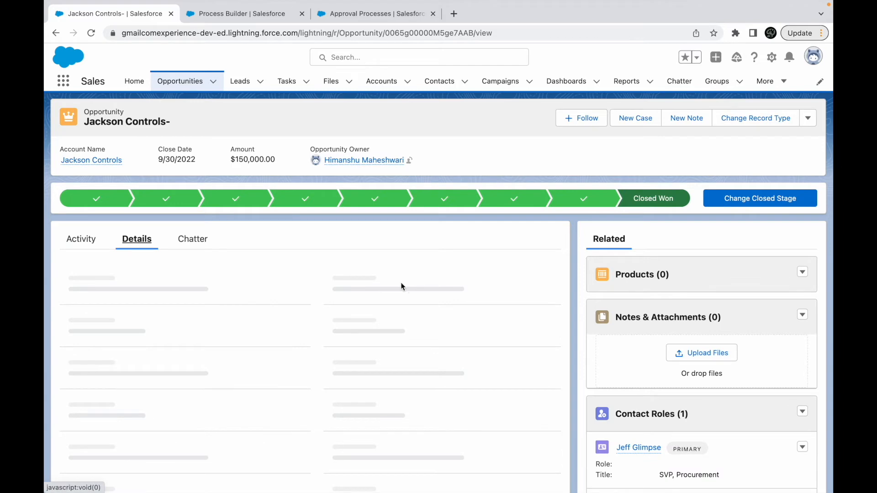
- Change the opportunity's Amount to 75000 and save the record
click(547, 280)
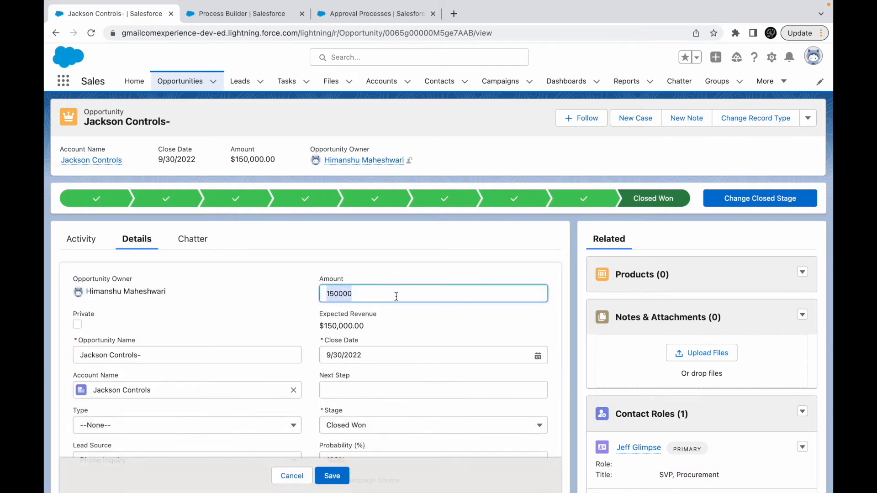
text(7)
click(331, 476)
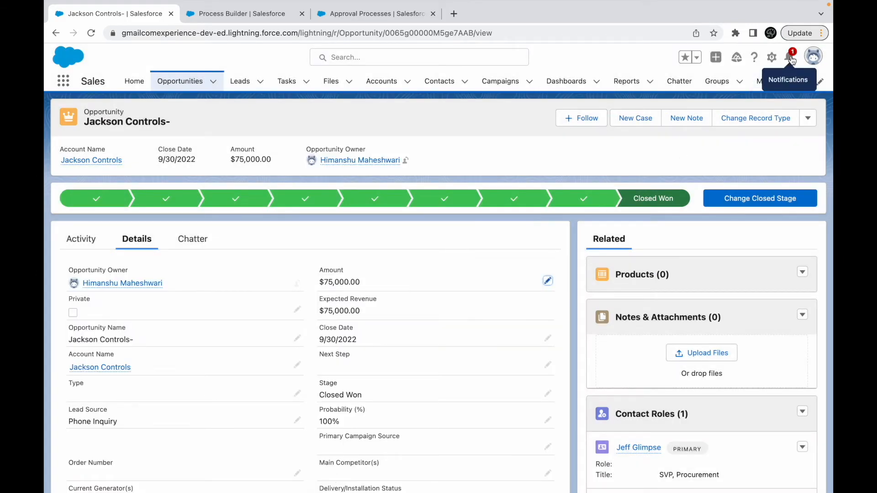
- Open the approval request from the latest notification and read its submitter comment
click(791, 58)
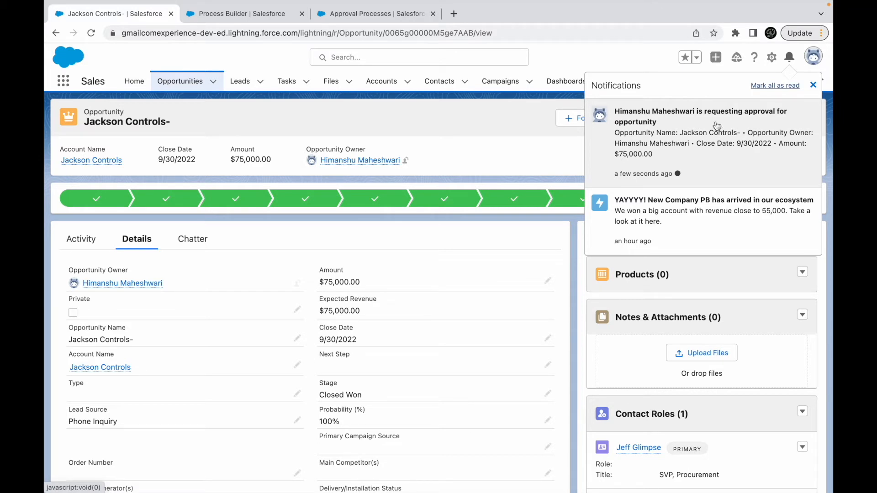
click(693, 132)
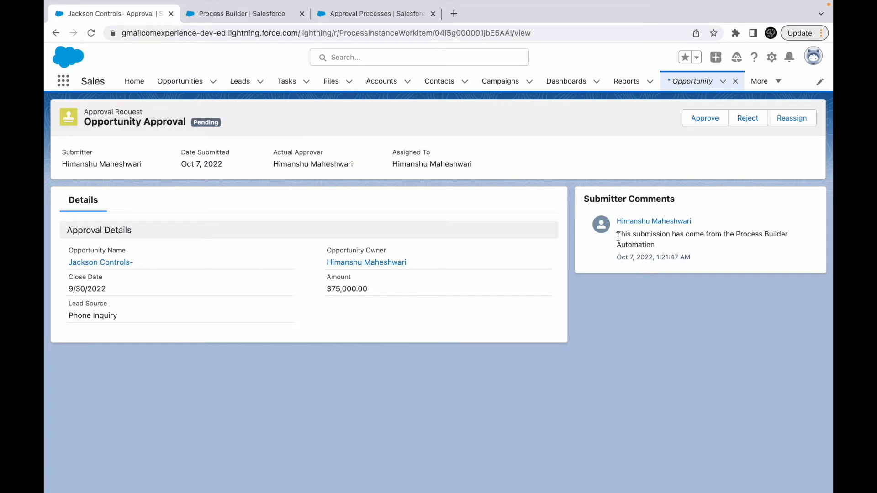
drag(617, 235, 675, 247)
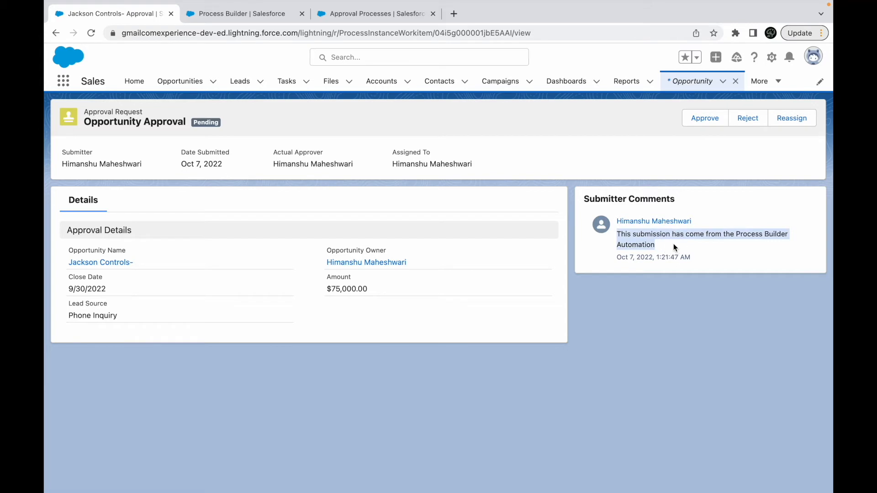
click(388, 322)
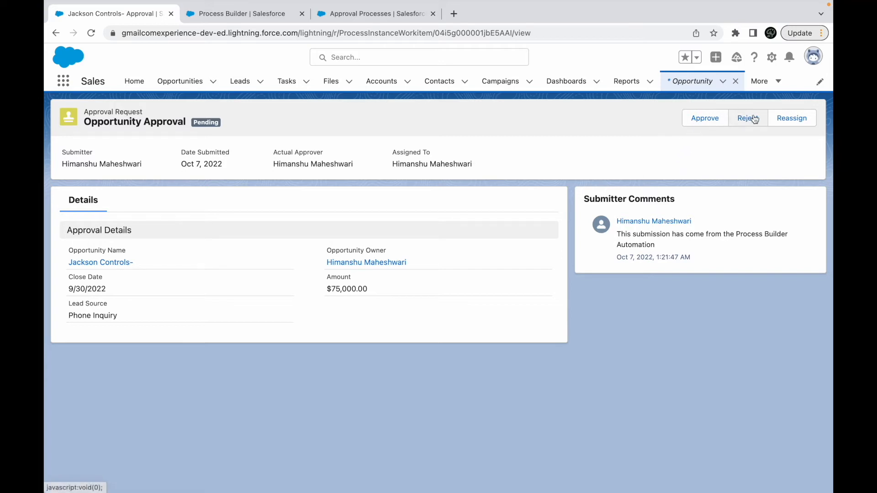
- Inspect the Reassign, Approve and Reject options of the pending approval request, cancelling each one
click(795, 119)
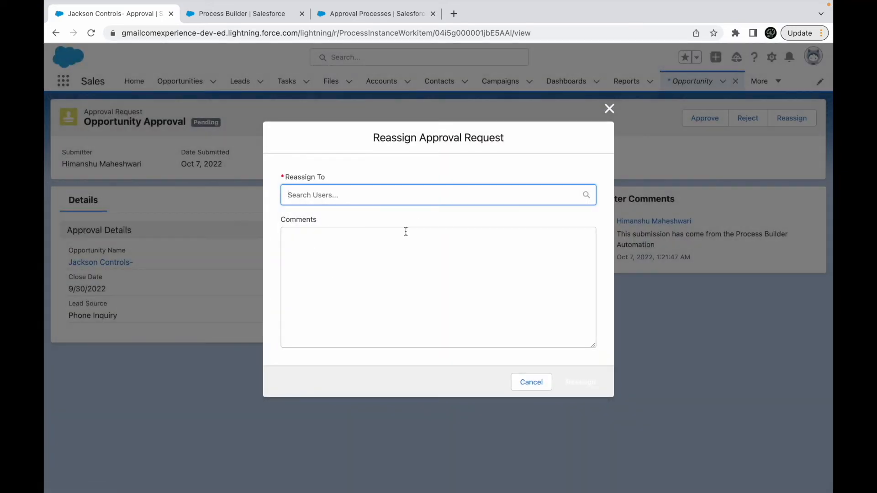
click(533, 384)
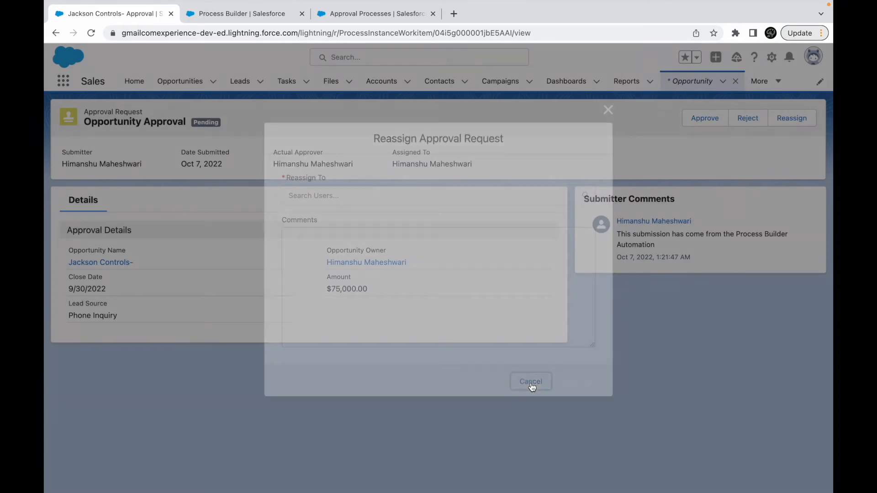
click(699, 122)
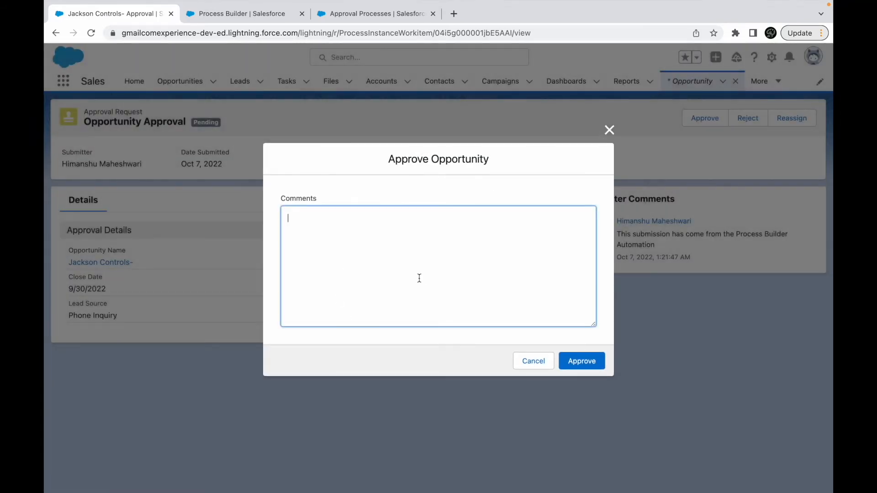
click(529, 361)
click(747, 118)
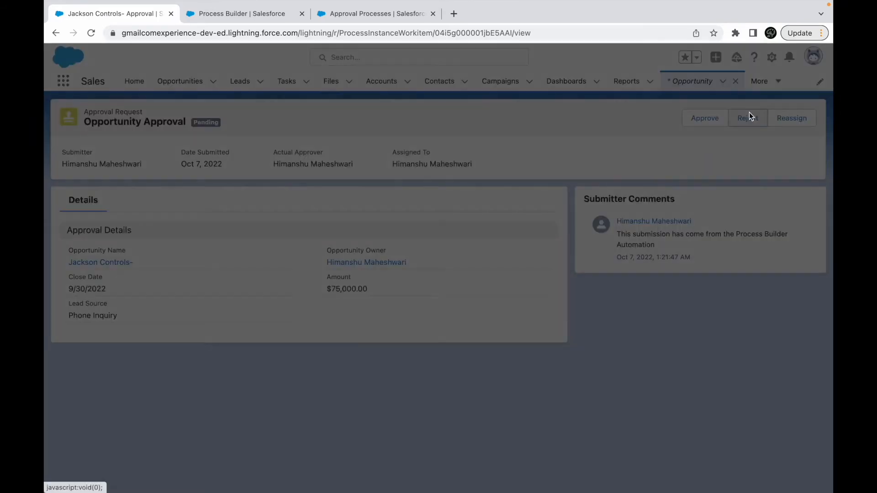
click(532, 361)
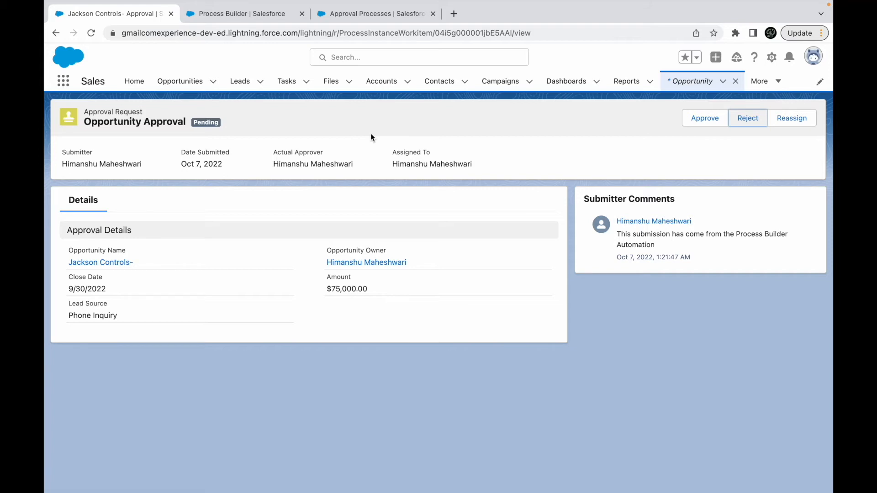
- Return to the Jackson Controls- opportunity and review its available record actions and Amount
click(688, 81)
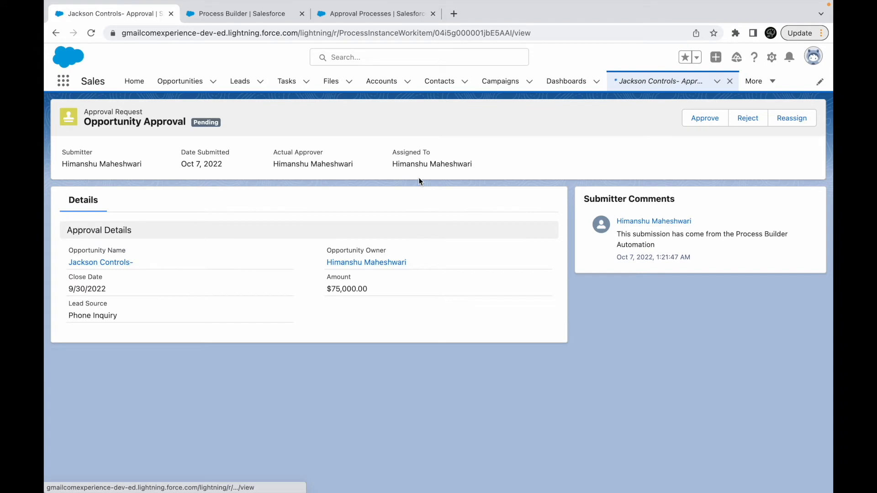
click(101, 263)
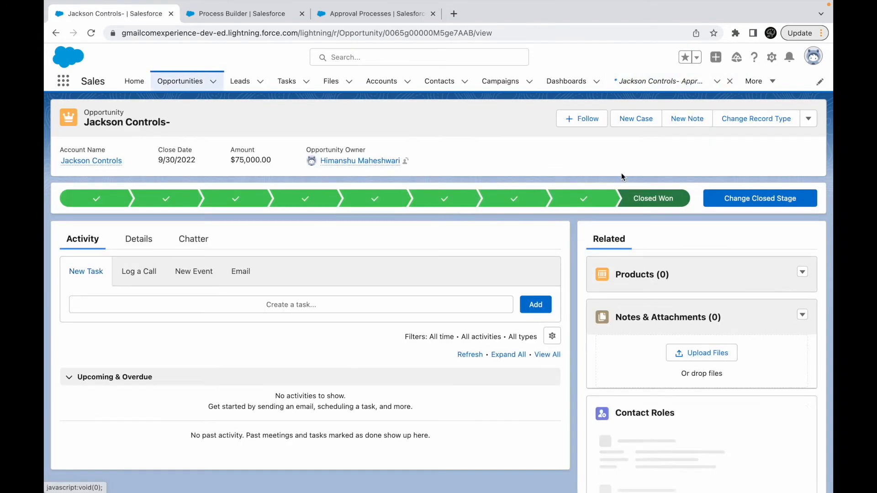
click(811, 118)
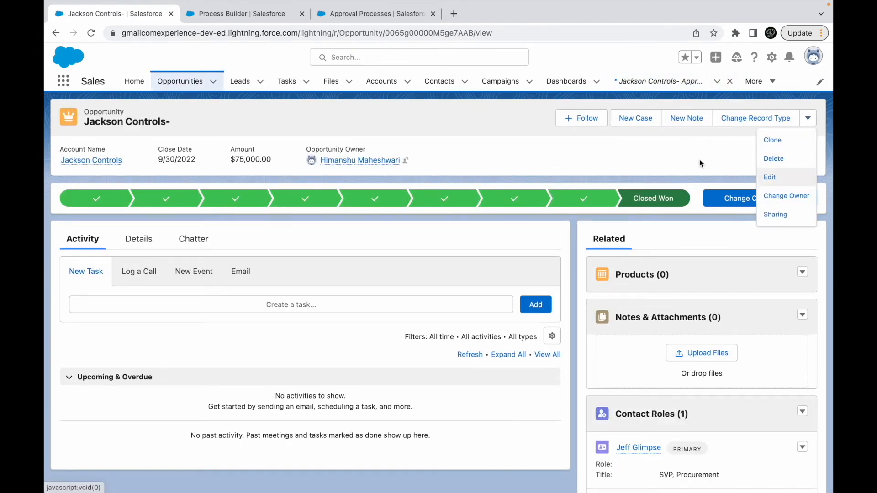
click(808, 157)
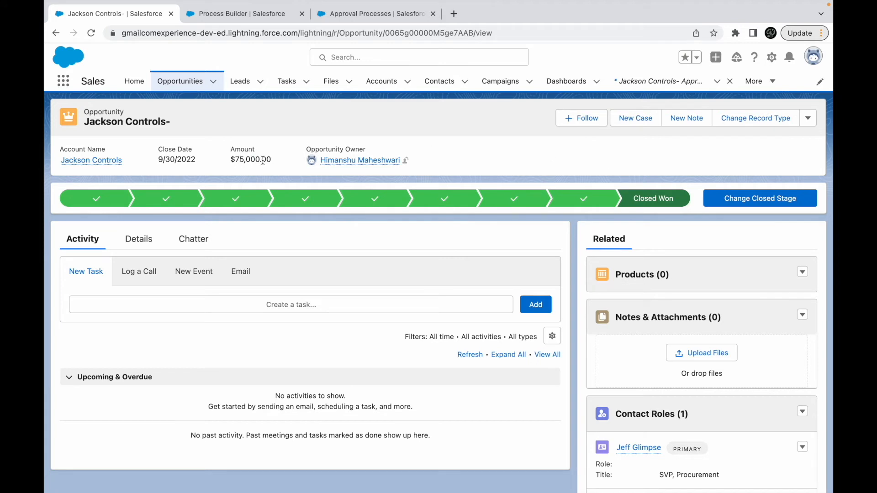
drag(239, 160, 259, 160)
click(264, 120)
- Switch to the slide presentation and view the Submit for Approval use case
key(ctrl+Up)
click(430, 42)
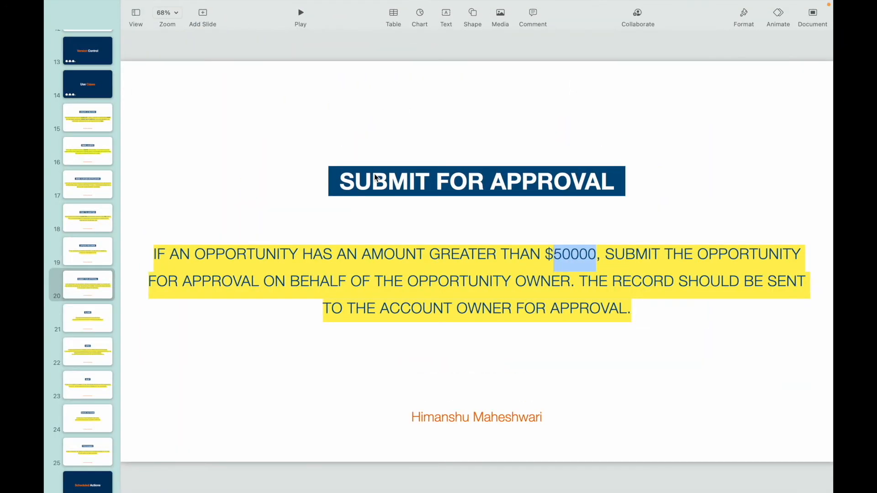
click(266, 190)
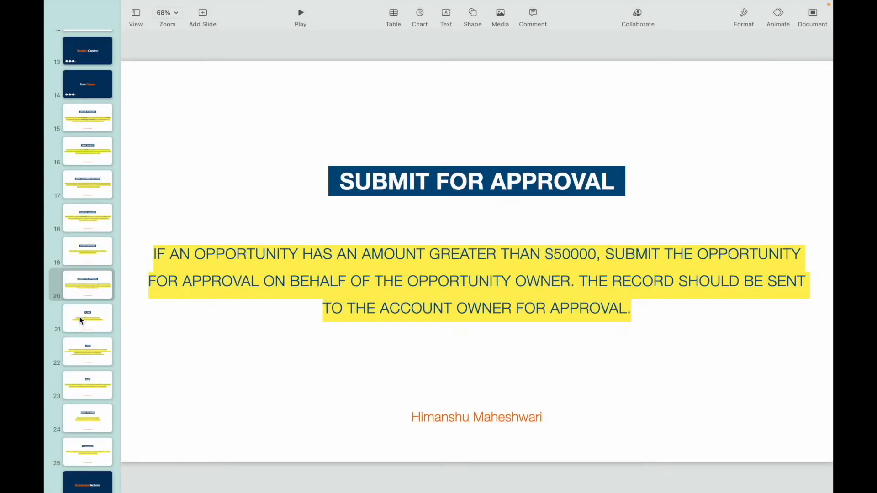
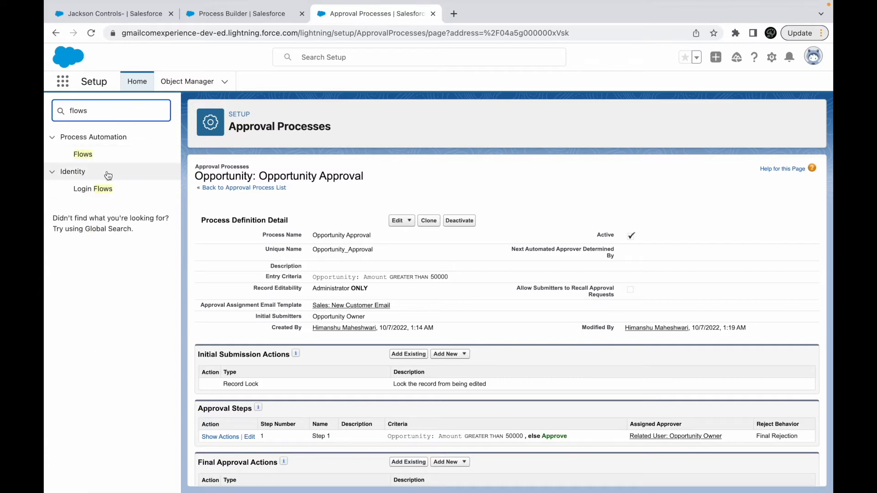
- Create a new Screen Flow from the Flows setup page
click(82, 155)
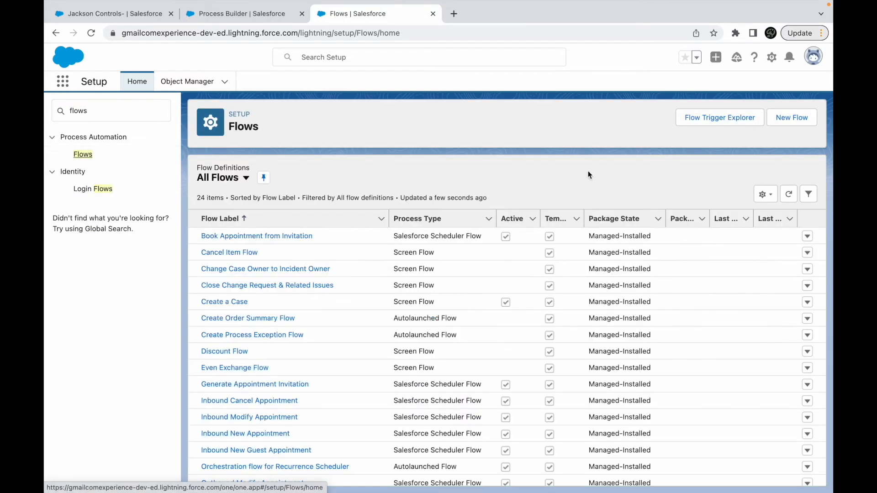
click(802, 119)
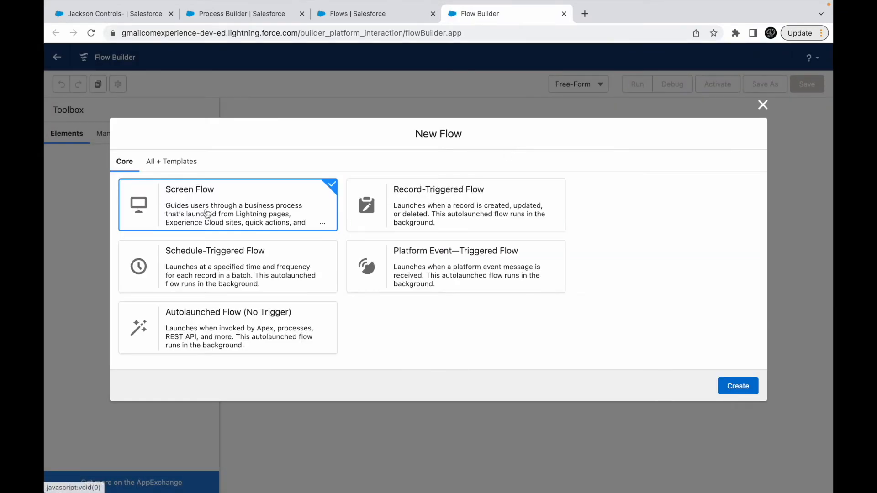
click(739, 386)
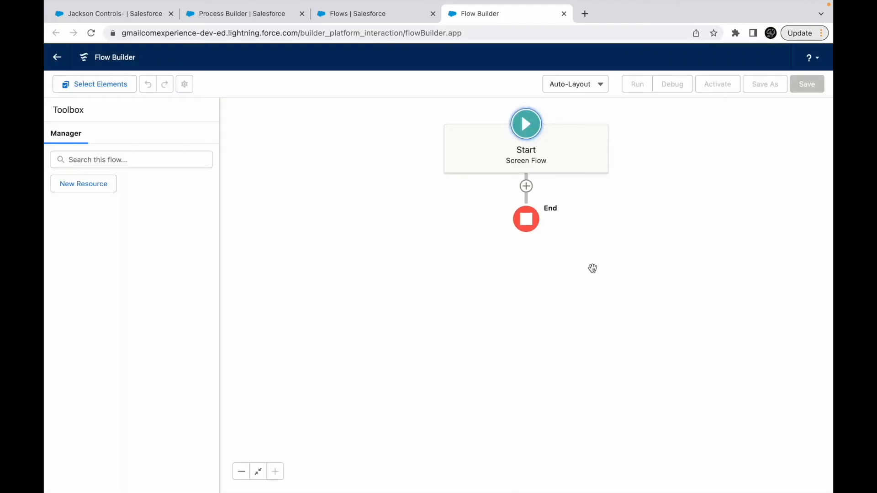
- Add a Screen element after Start, labelled "Thank you for participating" with API name Thank_you_for_participating
click(526, 188)
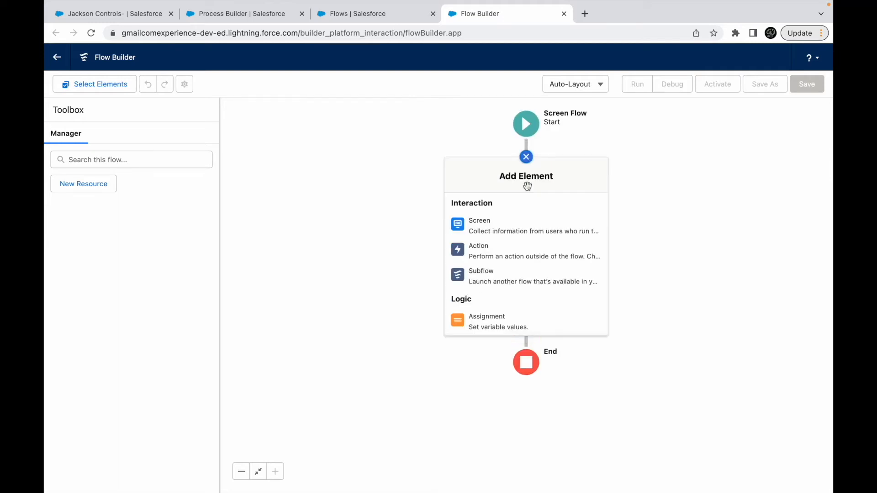
click(492, 226)
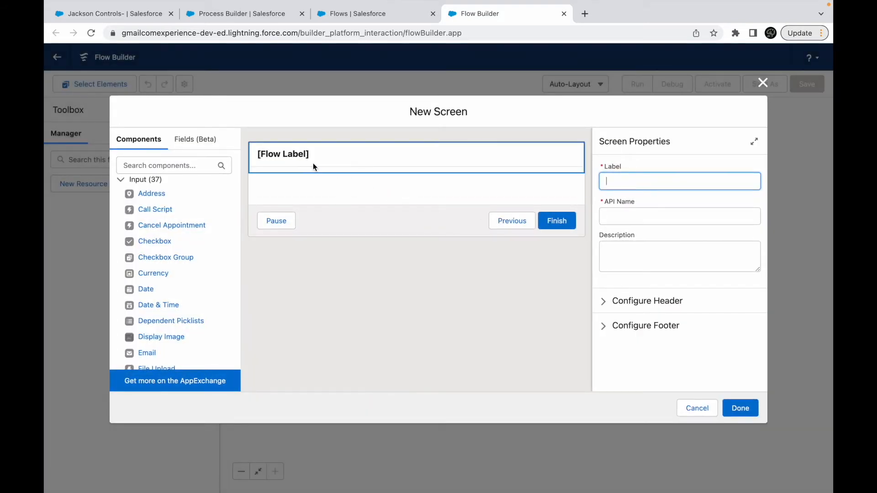
click(654, 178)
text(Thank you for participating)
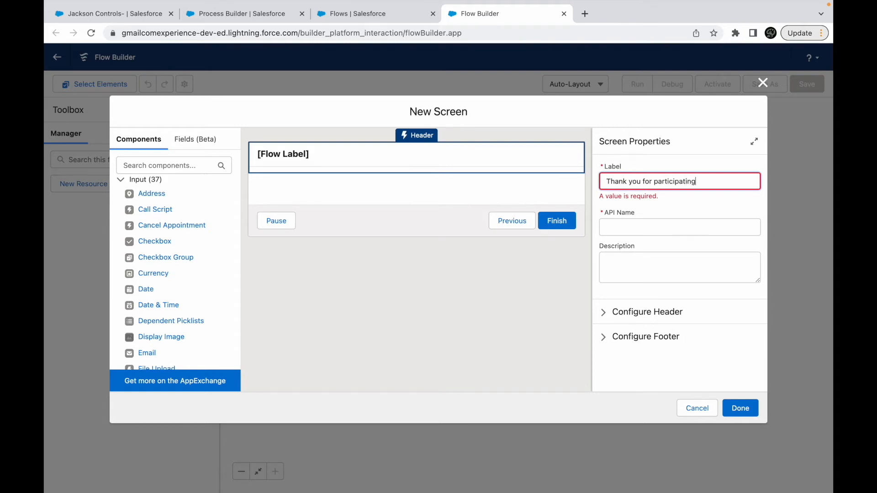
click(634, 229)
click(626, 264)
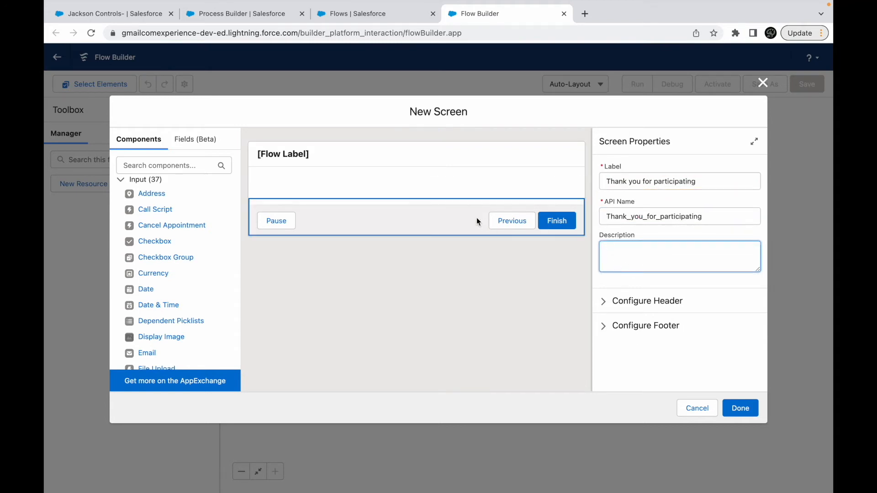
click(384, 195)
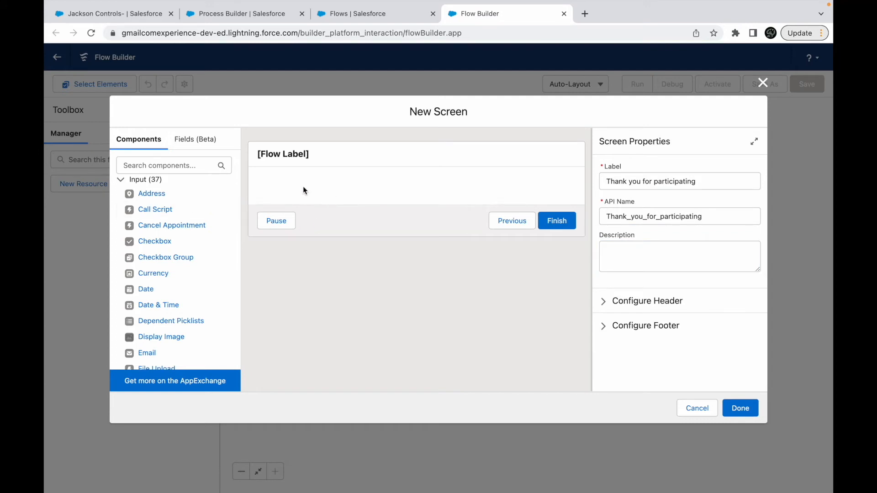
- Find the Display Text component, add it to the screen and set its API name to ThankYou
scroll(183, 221, down, 4)
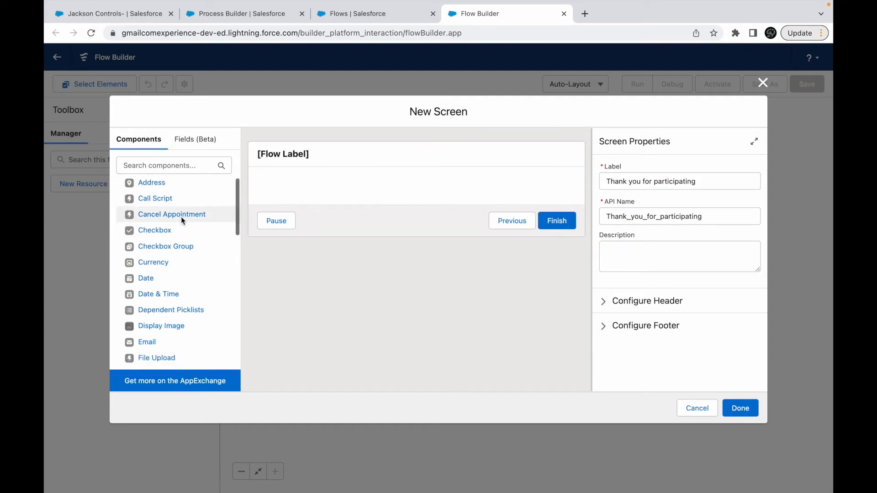
scroll(183, 222, down, 1)
scroll(182, 220, up, 5)
scroll(172, 306, down, 1)
scroll(169, 307, down, 4)
click(159, 165)
text(Text)
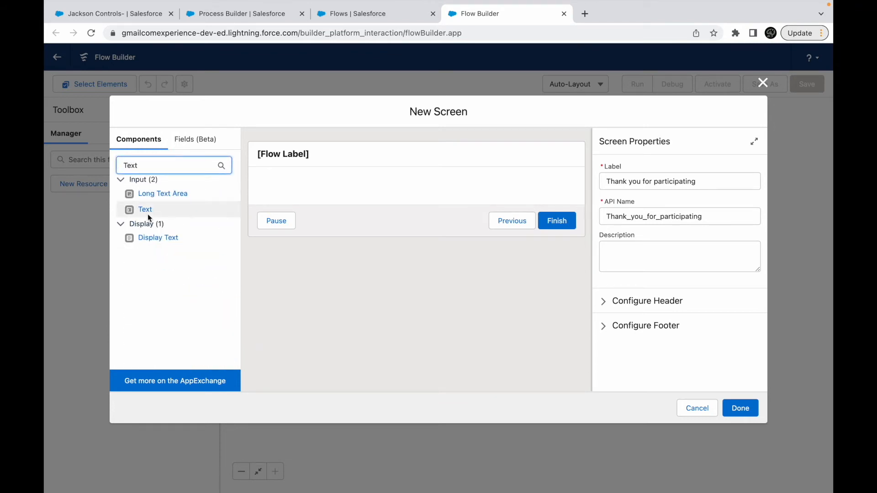
click(156, 238)
drag(156, 240, 294, 189)
click(636, 178)
text(ThankYou)
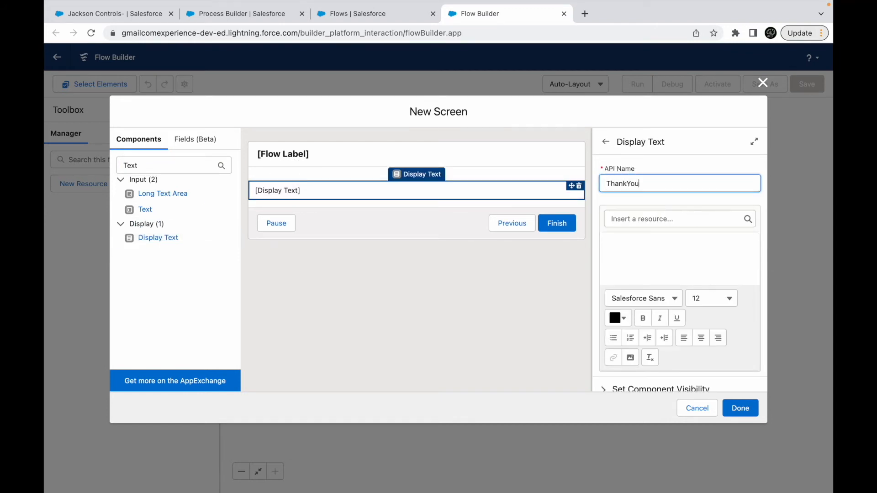
key(Tab)
- Set the display text content to "Congratulations on winning the opportunity. It's successfully closed."
click(648, 260)
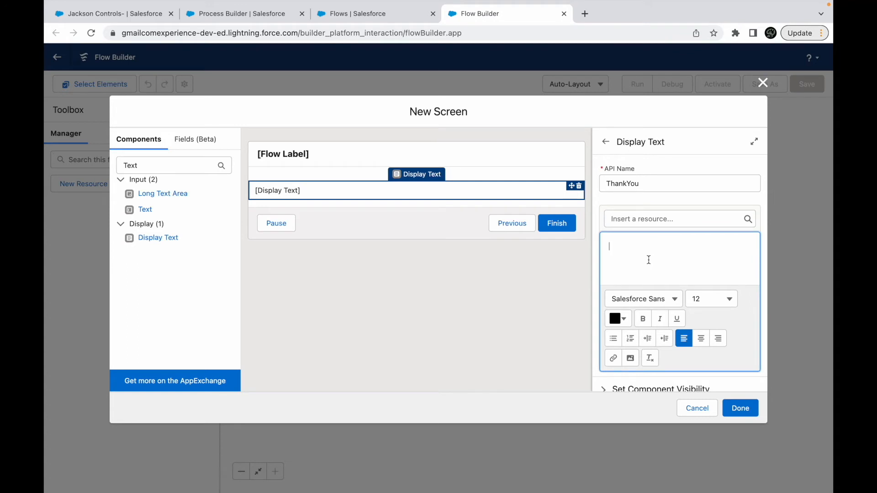
text(Congratulations )
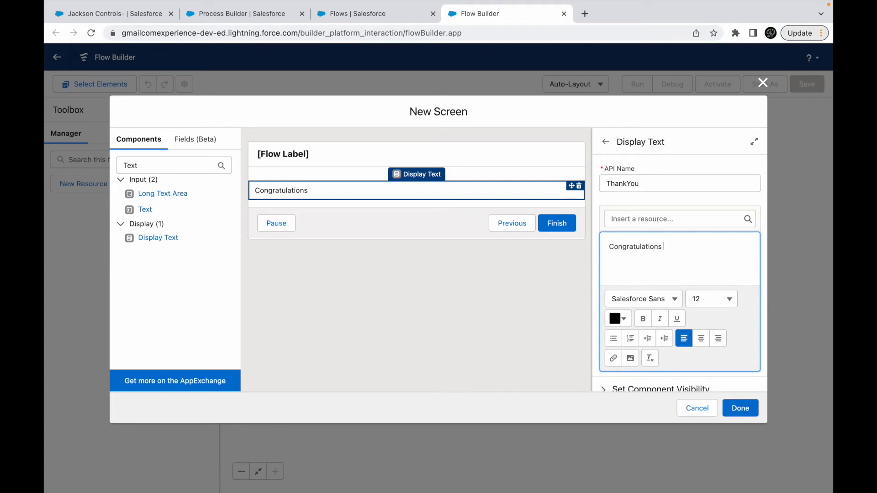
text(on winning the opportunity. It's succ)
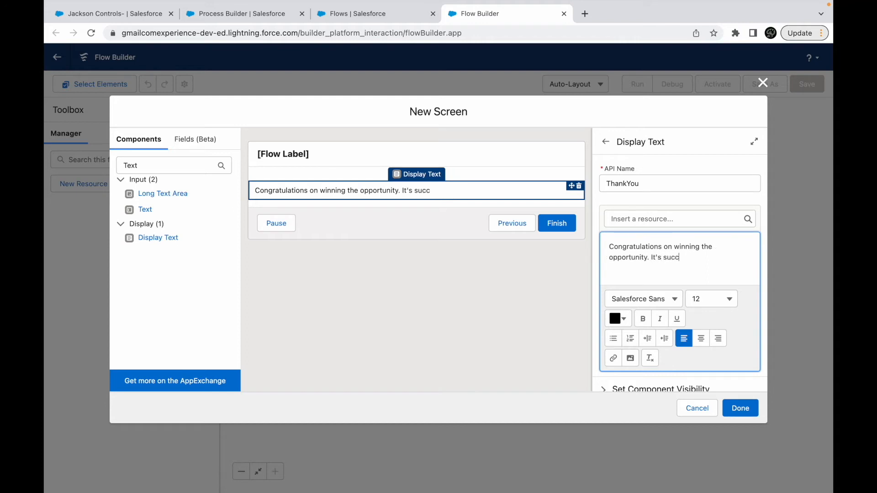
text(essfully closed.)
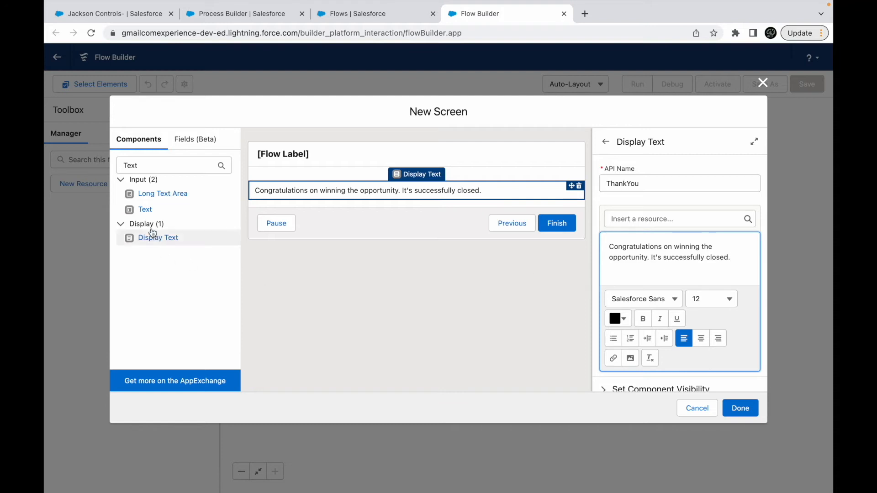
- Add a Text input below the congratulations message, labelled "Enter your thoughts here" with API name Enter_your_thoughts_here
drag(146, 214, 274, 200)
click(621, 185)
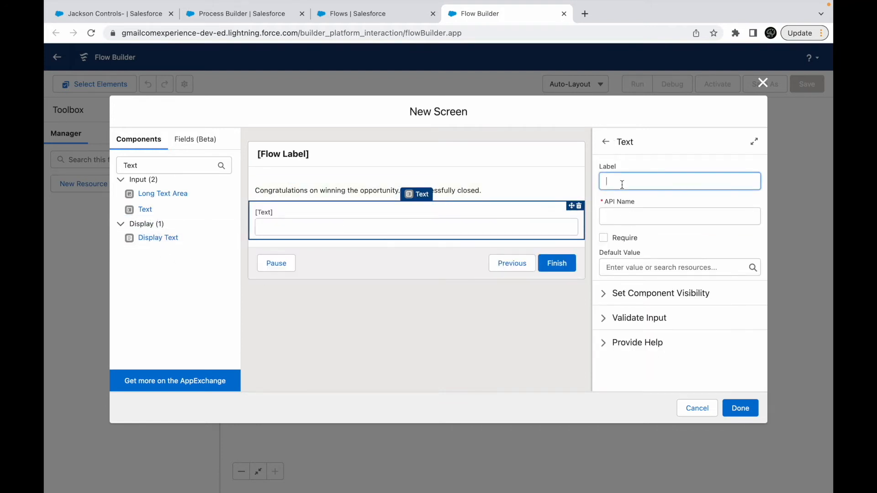
text(Enter your thoughts here)
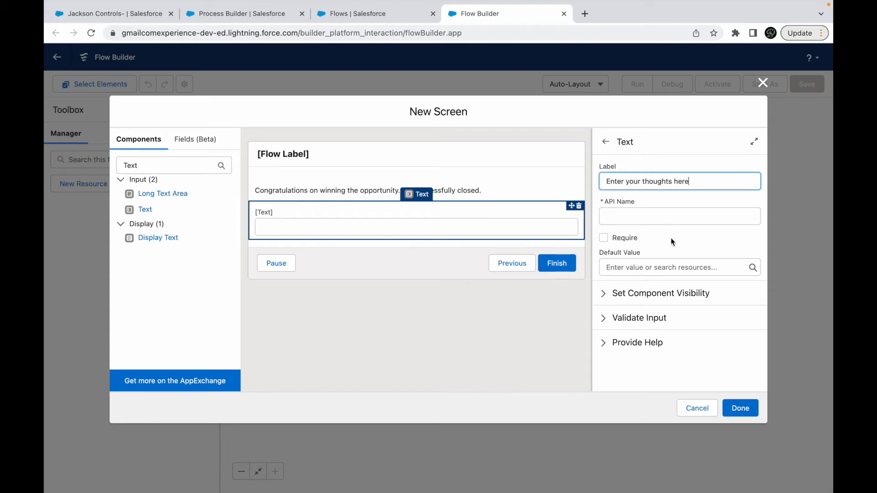
click(635, 268)
click(663, 252)
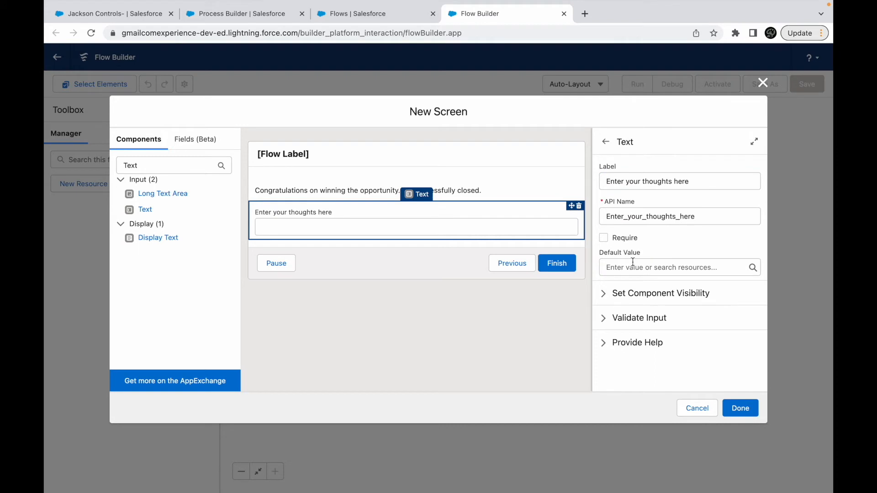
- Configure the screen's footer to hide the Previous and Pause buttons
click(740, 411)
click(417, 267)
click(620, 326)
scroll(620, 329, down, 4)
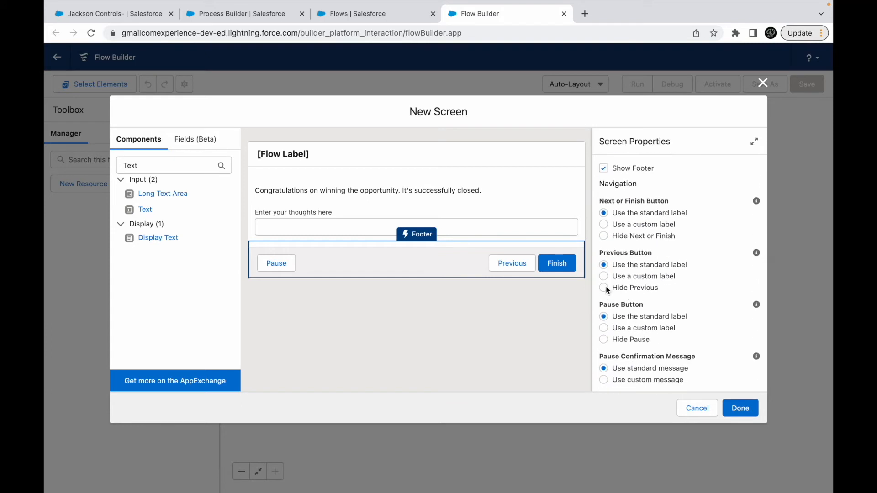
click(605, 288)
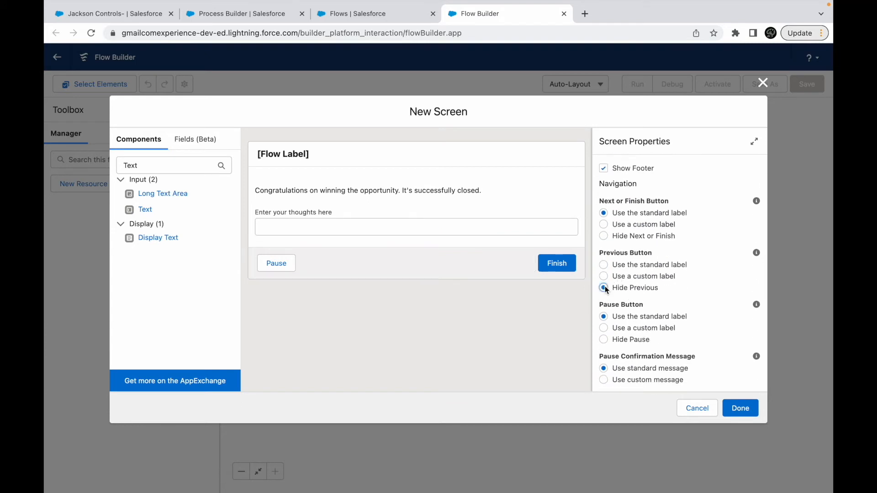
click(605, 339)
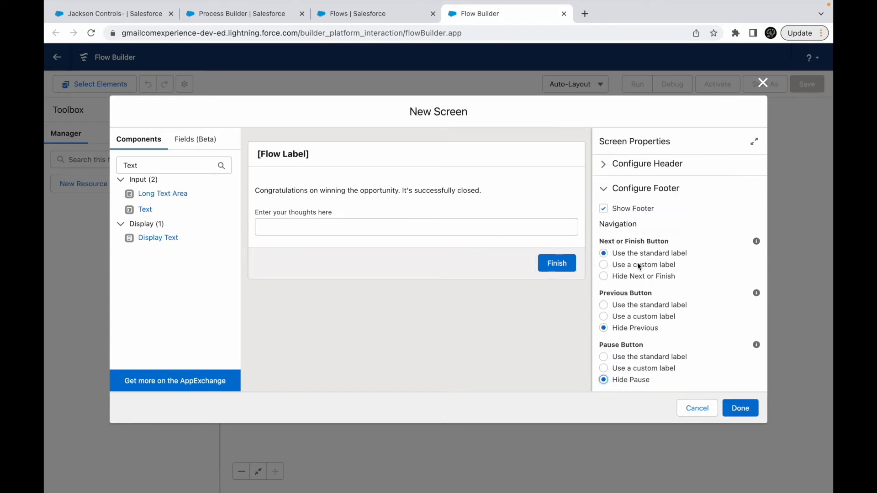
- Give the footer's Finish button the custom label "Submit Survey" and finish the screen
click(605, 264)
click(613, 303)
text(Submit Survey)
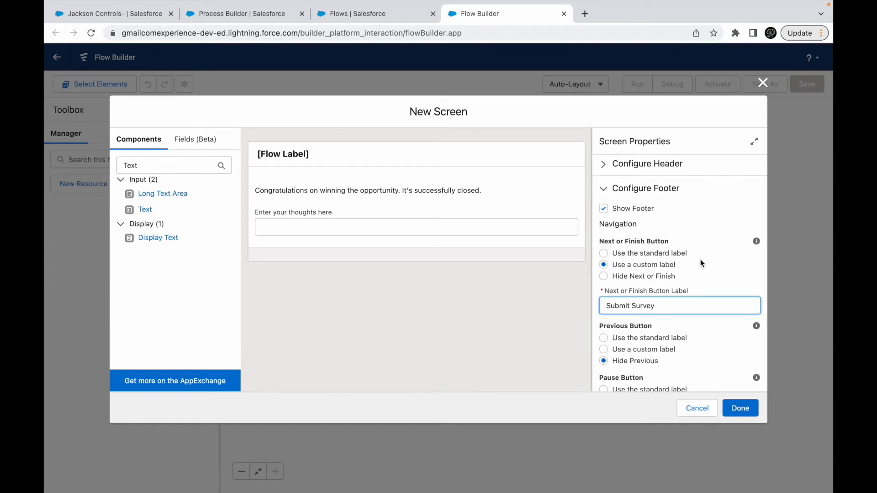
click(690, 236)
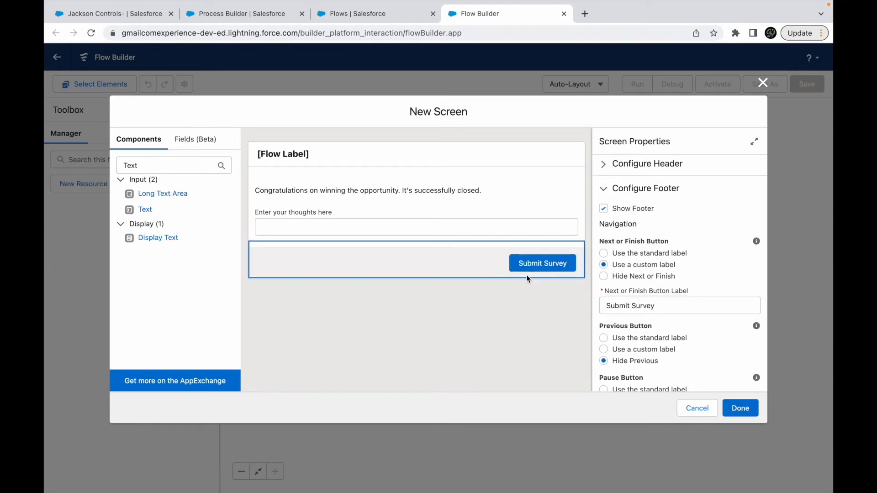
click(740, 408)
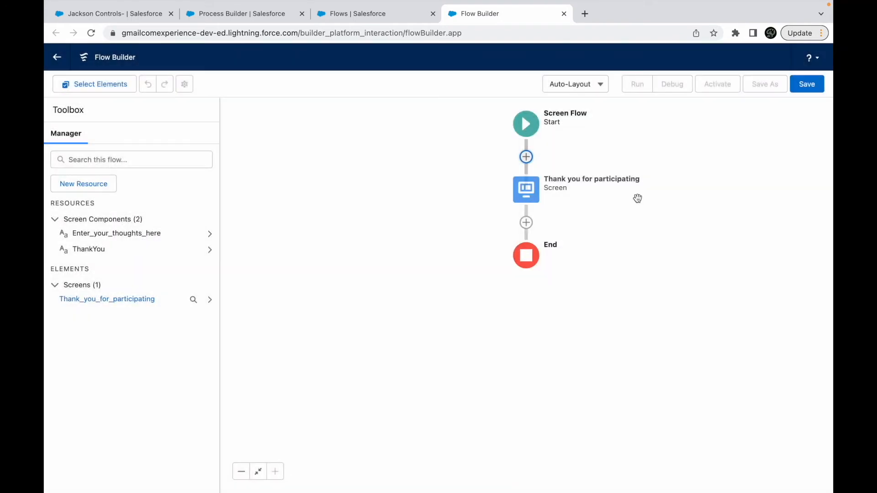
- Save the flow with the label "Thank You Survey" and activate it
click(808, 89)
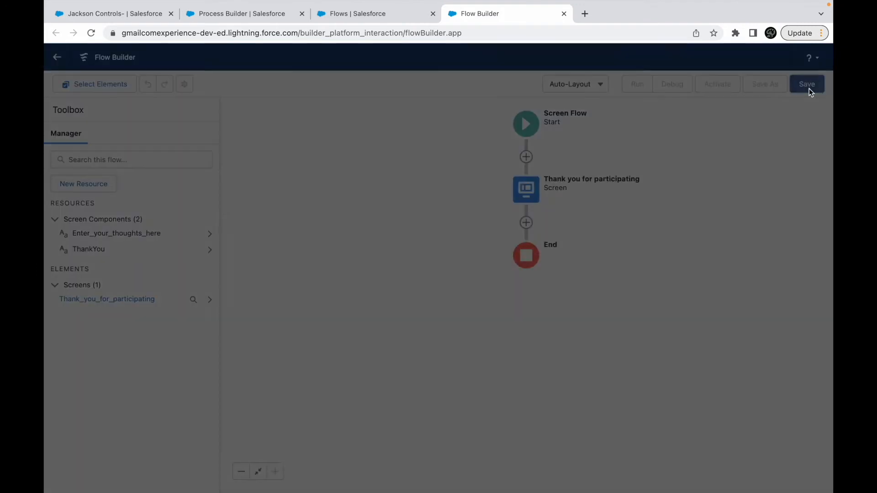
click(368, 232)
text(Thank You Survey)
click(456, 266)
click(642, 336)
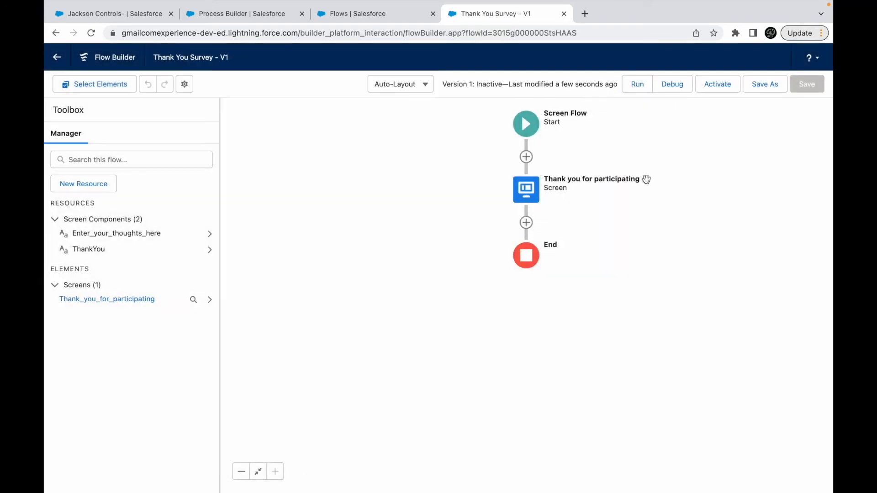
click(718, 85)
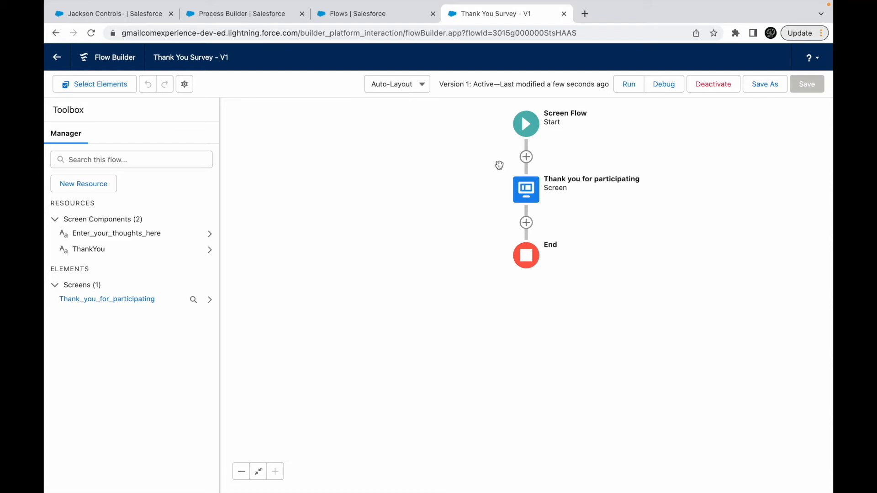
- Switch to Process Builder and clone Opportunity Process for Task Creation as a version of the current process
click(348, 42)
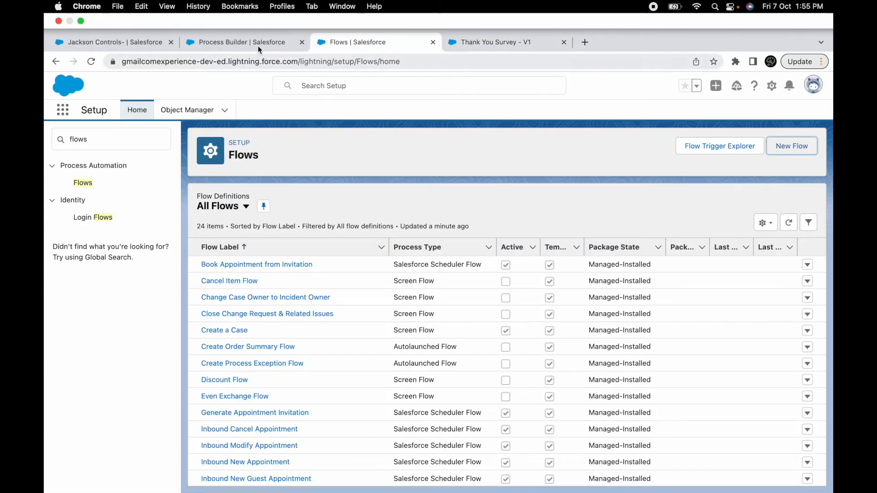
click(229, 50)
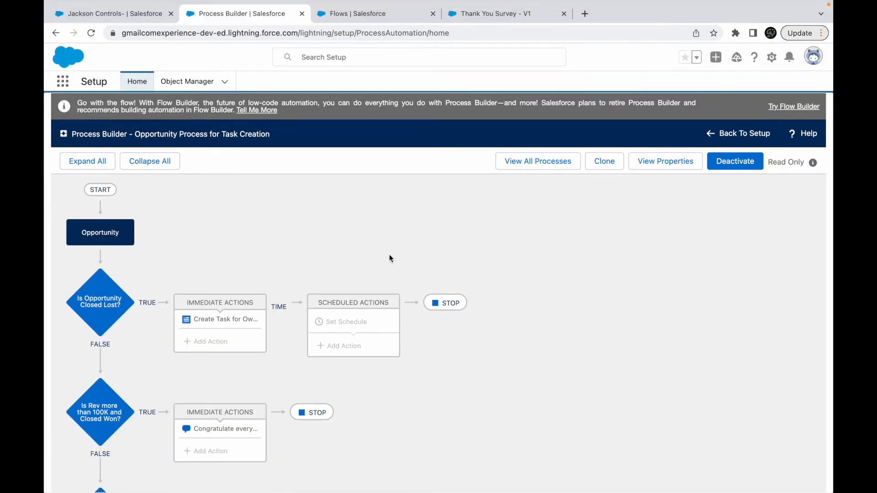
scroll(390, 259, down, 4)
scroll(525, 288, up, 4)
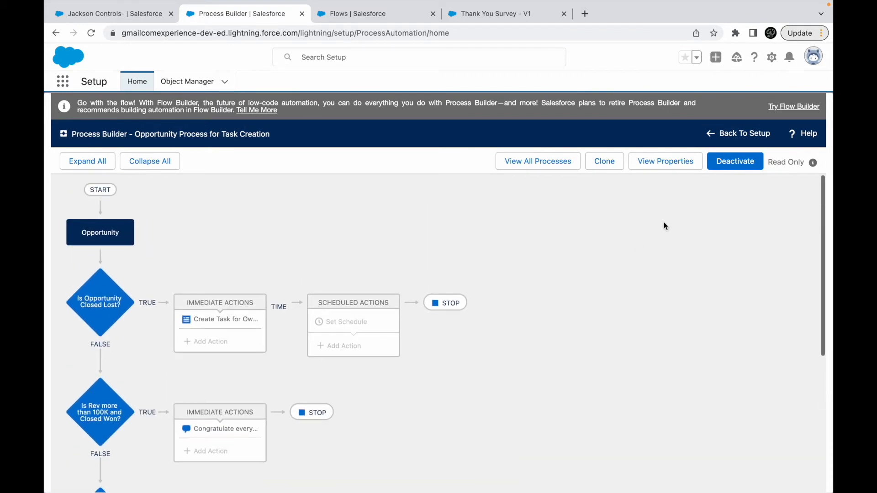
click(601, 161)
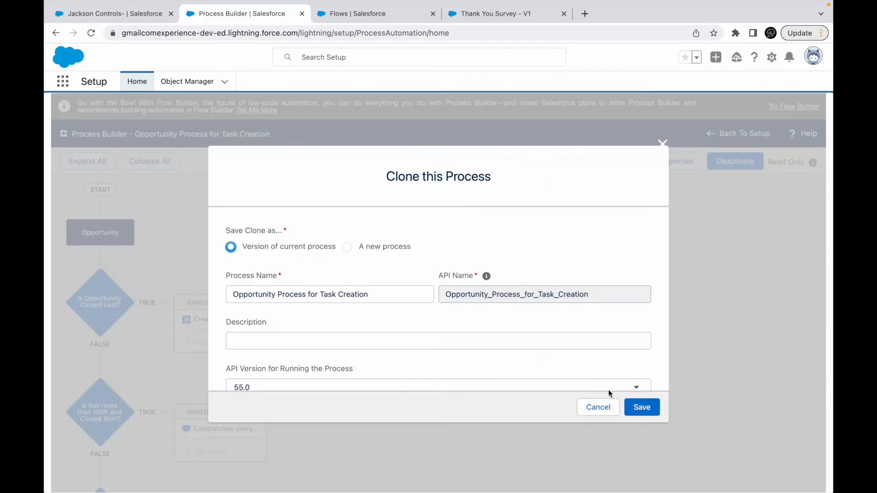
click(634, 400)
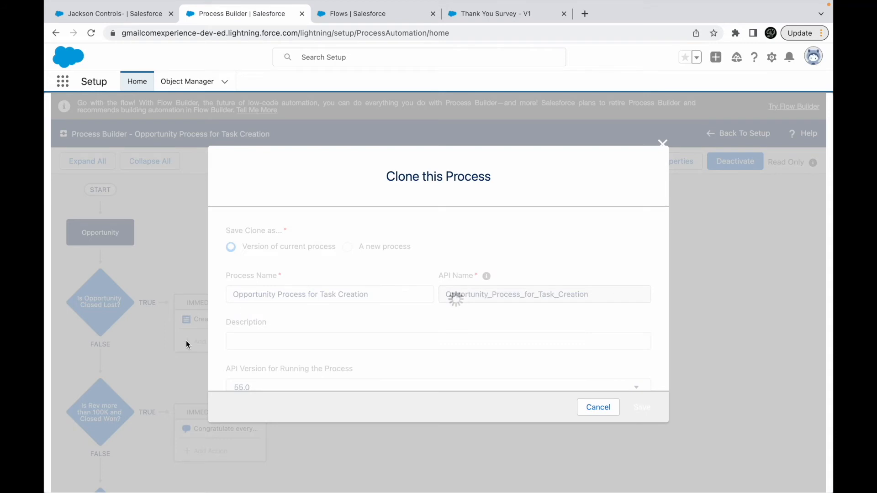
- Add a criteria node below "Is Revenue gt 50K" and name it "Is Opp Closed Won?"
scroll(151, 379, down, 4)
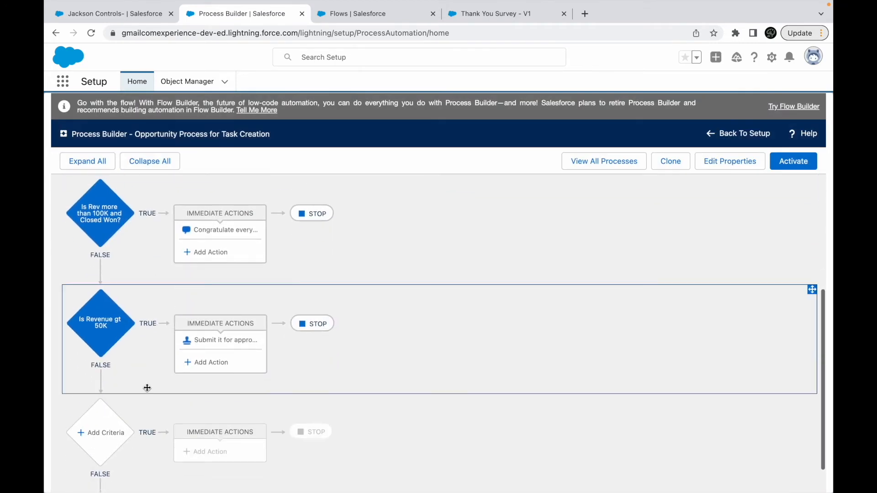
click(101, 434)
text(I)
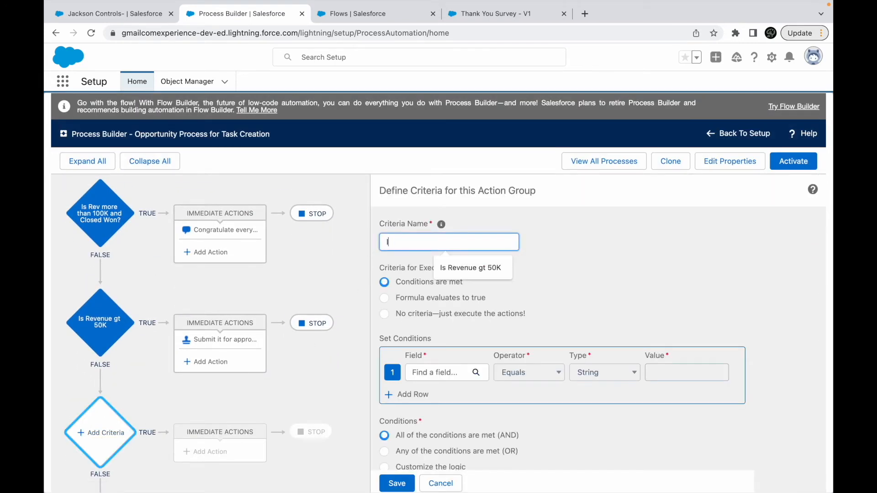
text(s Opp Closed Won?)
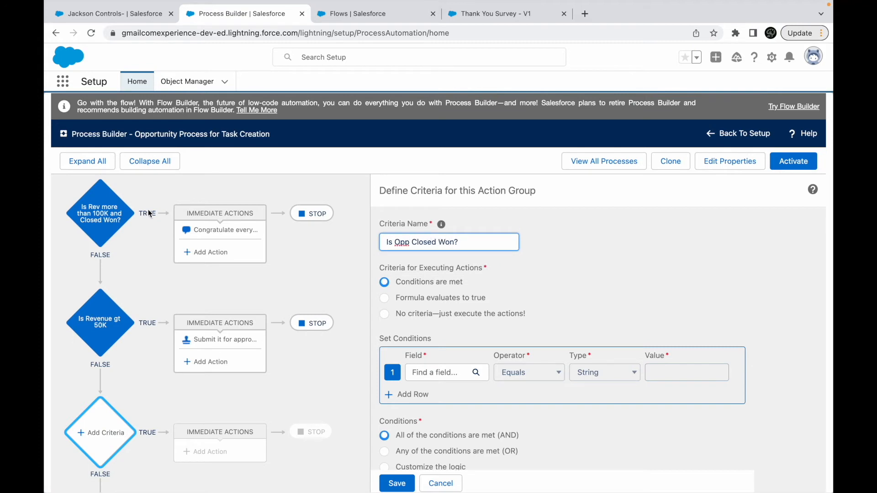
- Set the criteria condition to Opportunity Stage equals the picklist value Closed Won and save the criteria
click(621, 297)
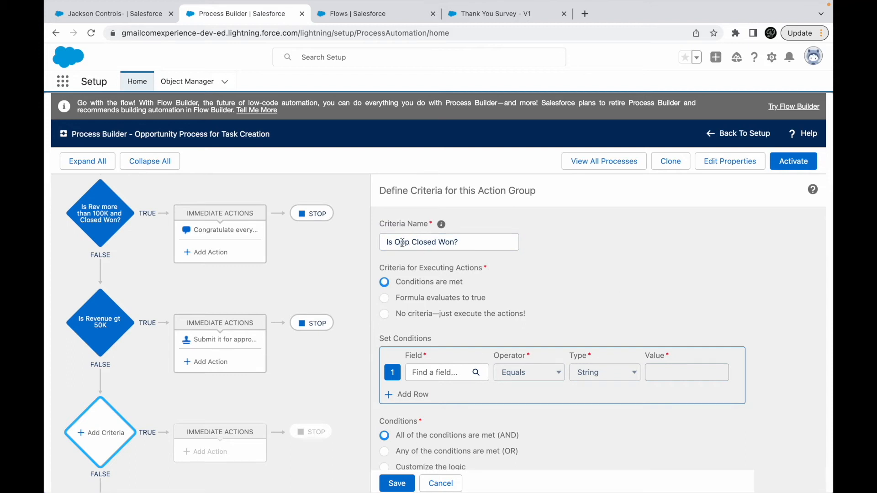
click(424, 370)
text(Stage)
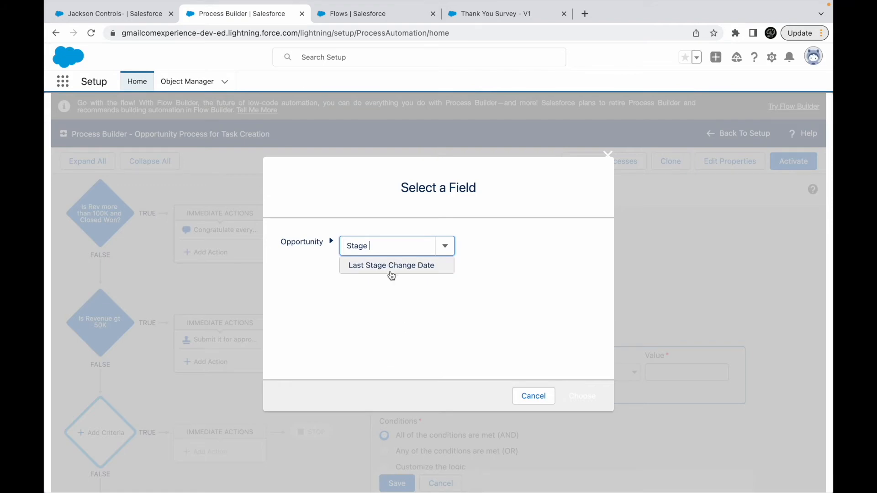
click(362, 280)
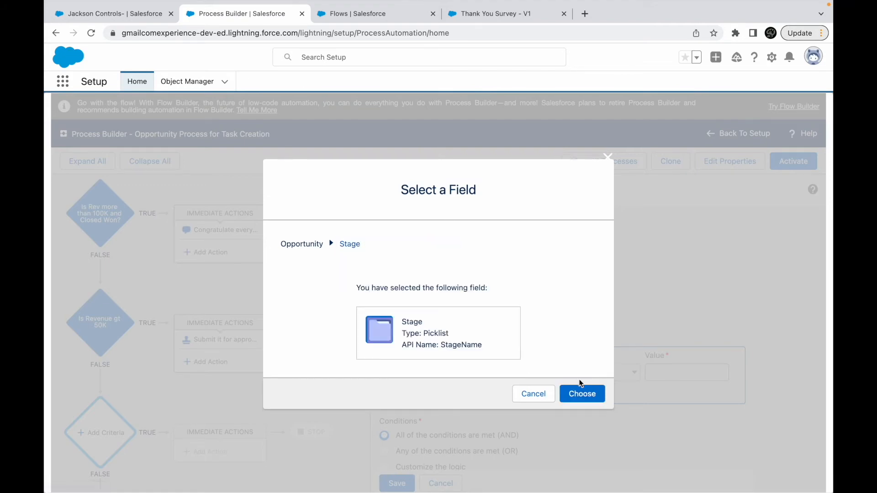
click(588, 393)
click(666, 373)
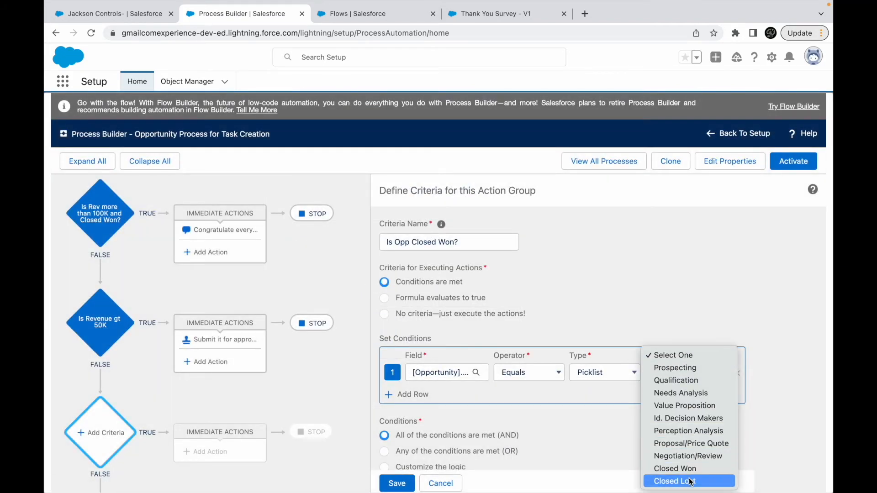
click(675, 469)
click(396, 483)
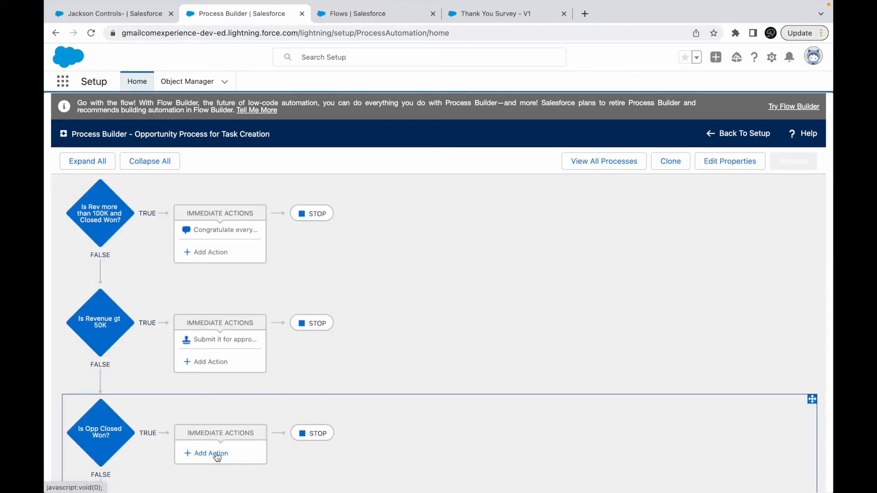
- Add an immediate action of type Flows to "Is Opp Closed Won?" and name it "Launch Survey"
click(216, 453)
click(513, 245)
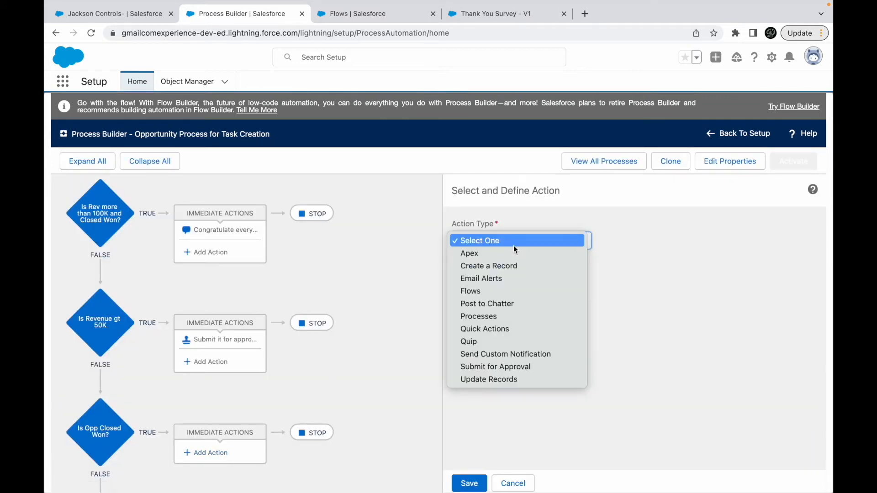
click(484, 293)
click(487, 284)
text(Launch Survey)
- Try to find the Thank You Survey flow for the action by searching "Thank you", and check its activation status in Flow Builder
click(487, 328)
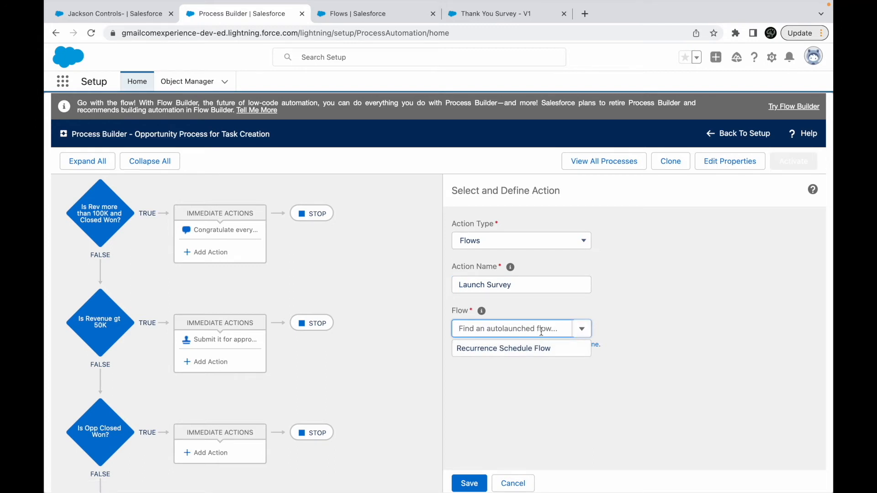
text(Thank you)
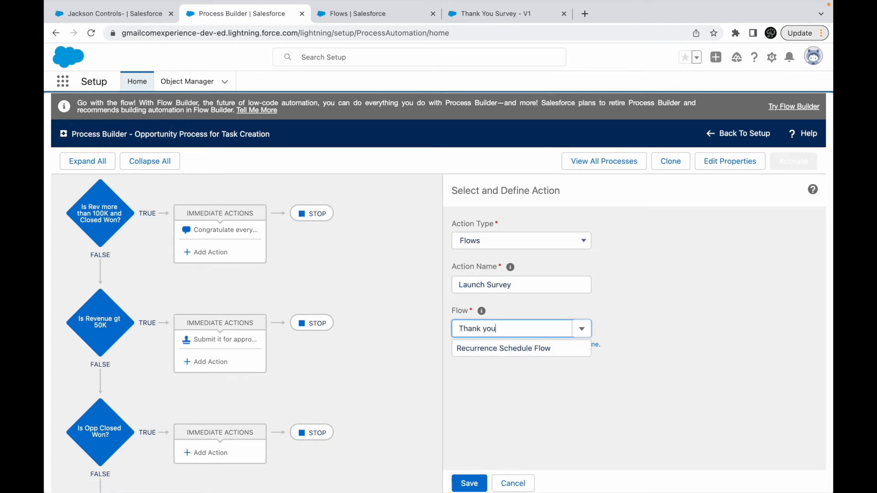
click(582, 329)
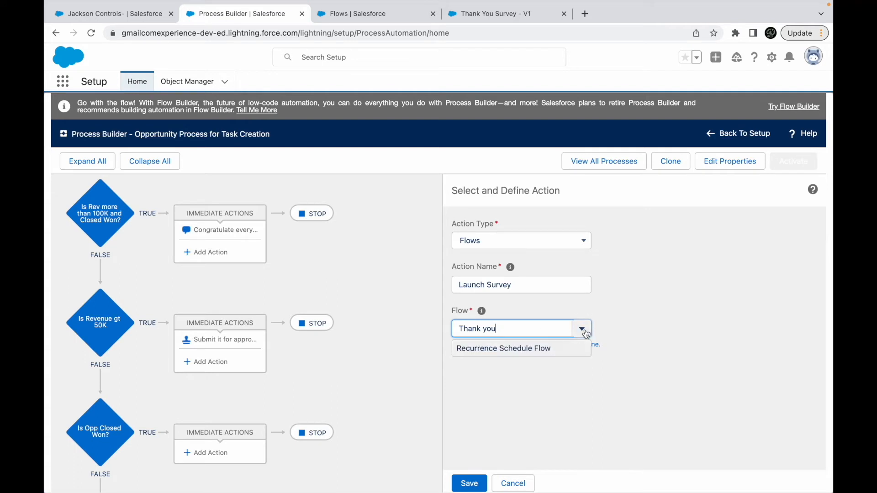
click(508, 385)
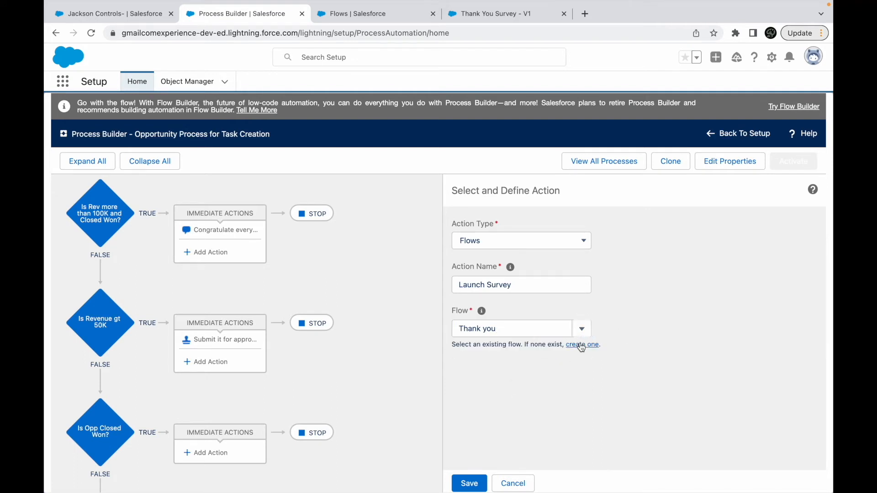
click(493, 17)
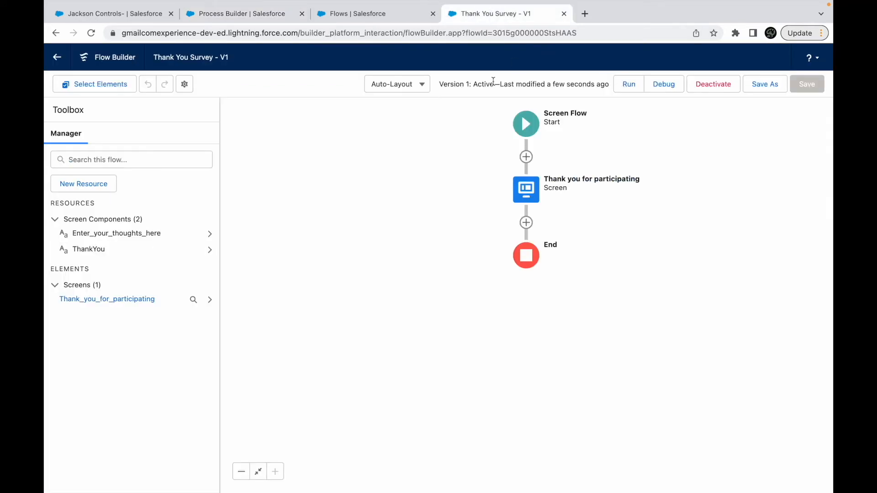
click(230, 18)
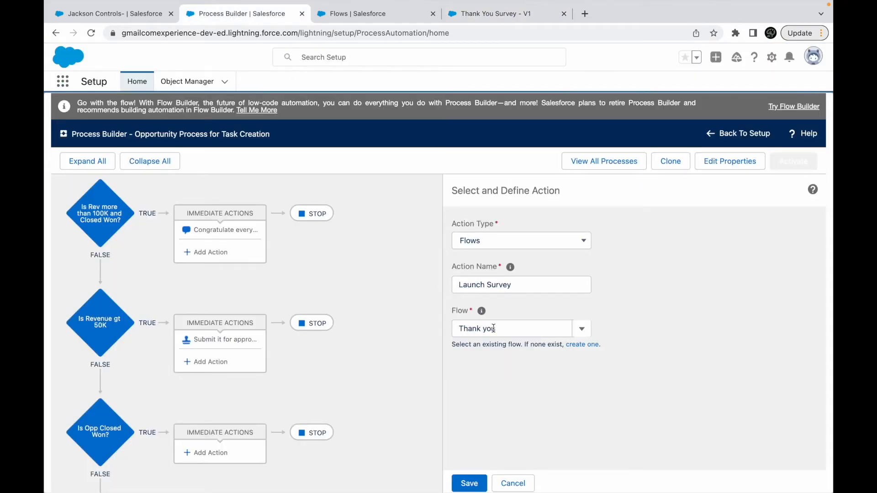
- Search the action's available flows for "Thank" and read the help text on which flows a process can launch
click(492, 328)
key(BackSpace)
key(BackSpace)
key(BackSpace)
key(BackSpace)
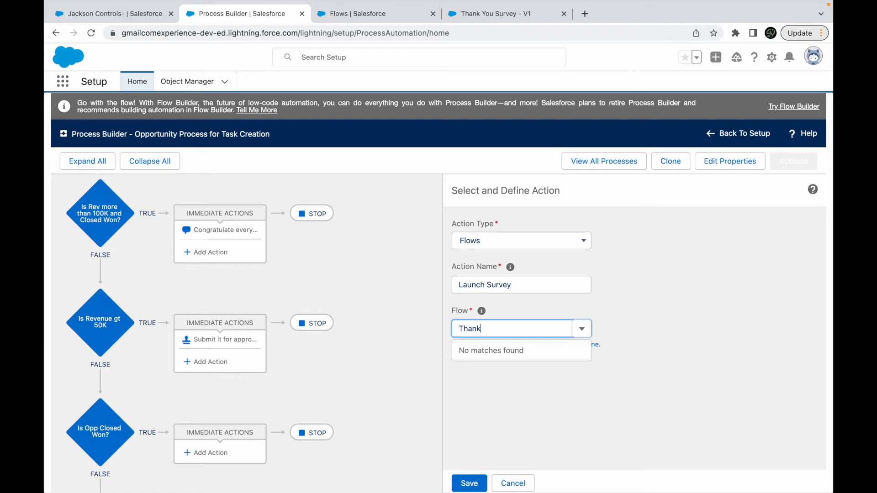
mouse_move(482, 313)
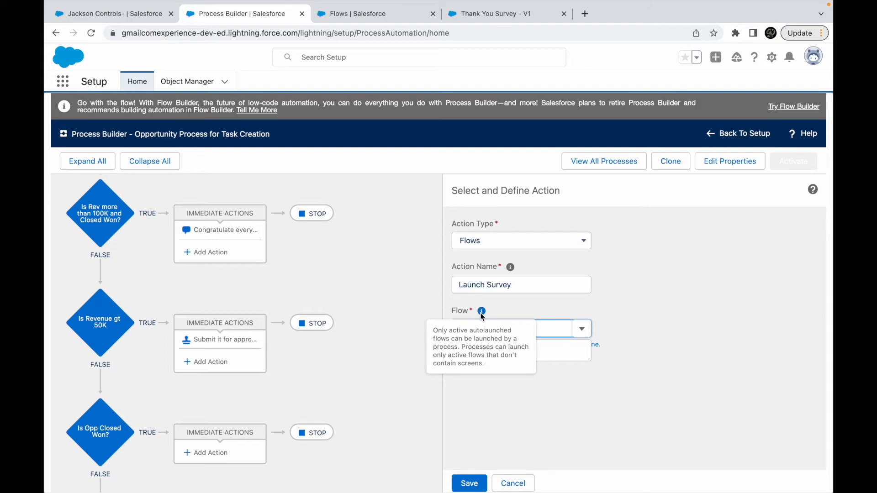
text(Thank)
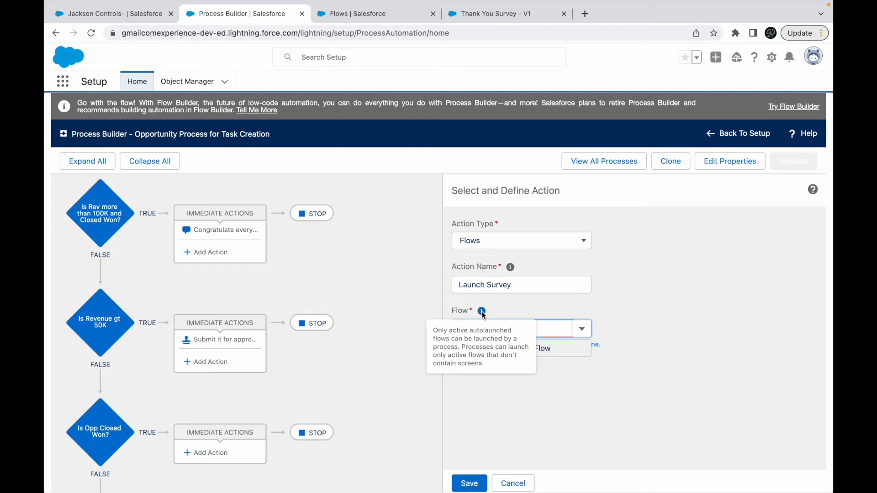
- Review the "Thank you for participating" screen element in the Thank You Survey flow and close it without changes
click(495, 14)
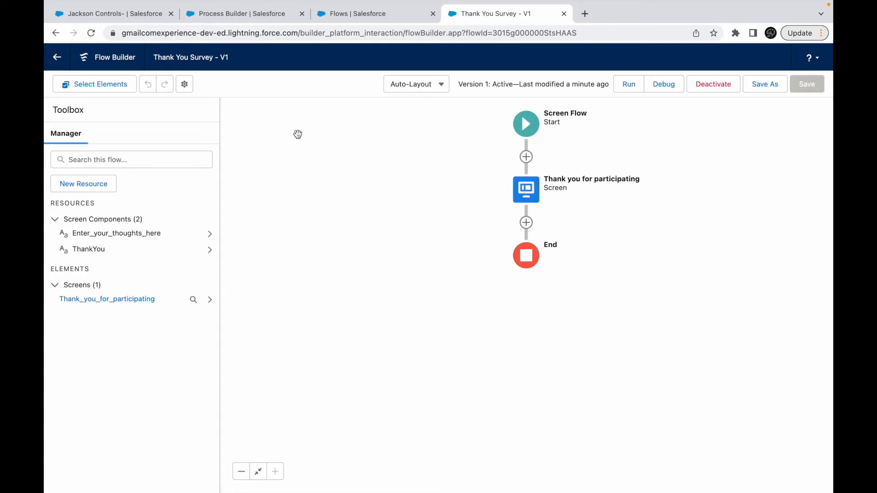
double_click(524, 191)
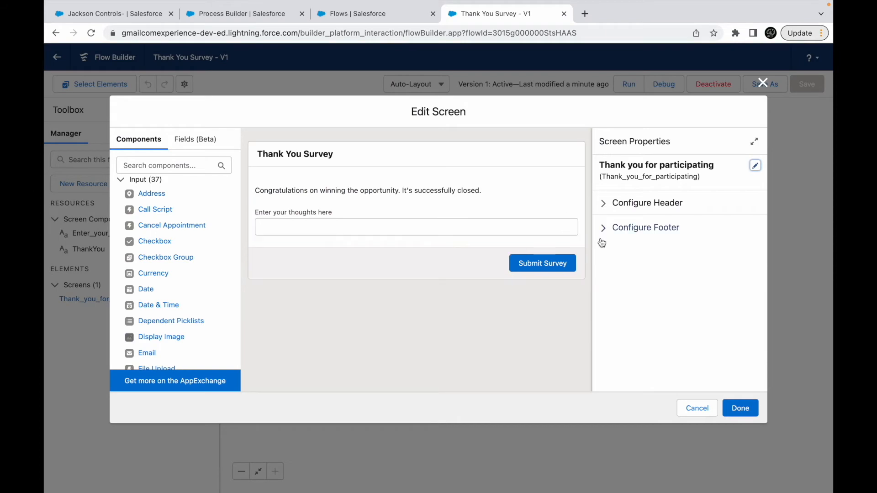
click(697, 407)
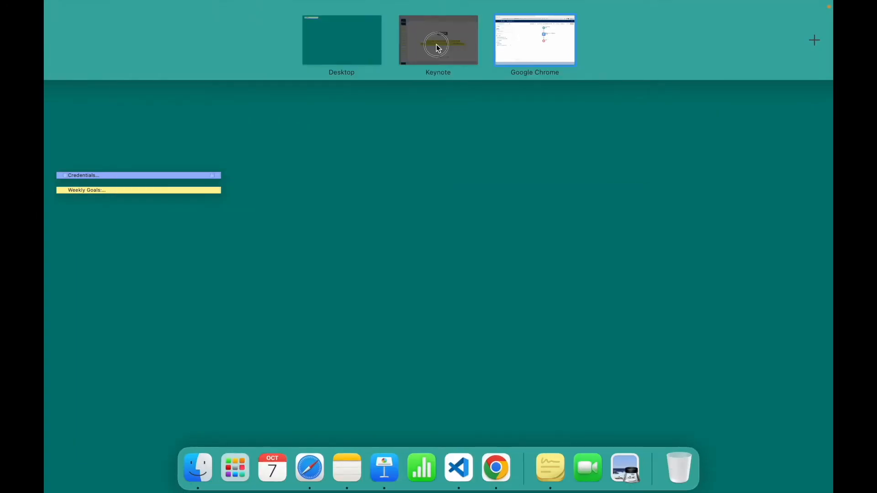
- Switch to the Keynote presentation and replace the second line of the FLOWS slide's text with "Update opportunity rating to cold"
click(439, 39)
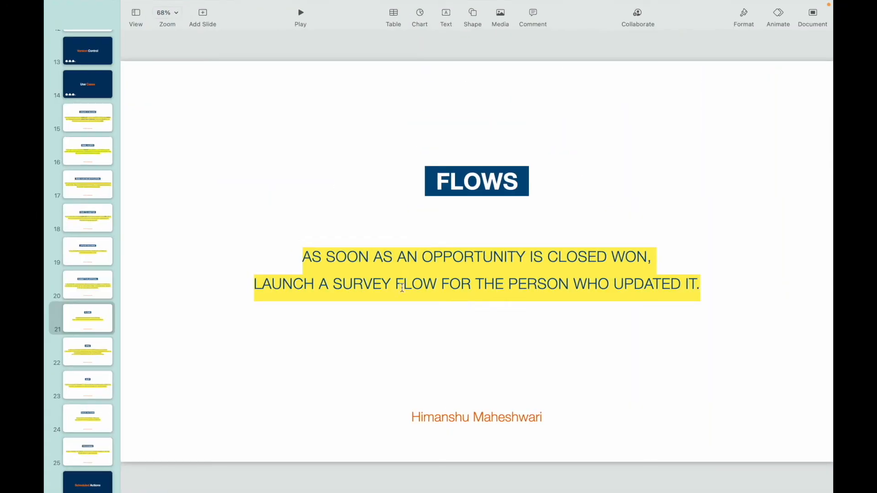
double_click(379, 274)
click(416, 279)
drag(255, 282, 696, 284)
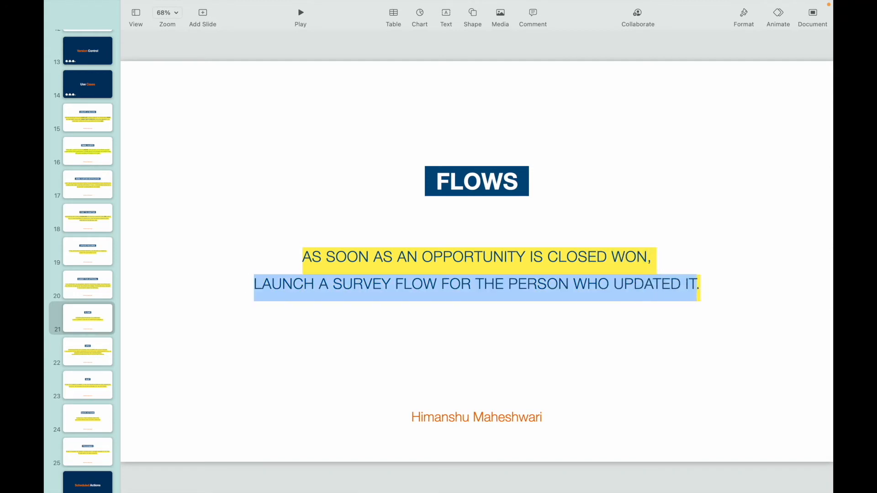
key(BackSpace)
key(Delete)
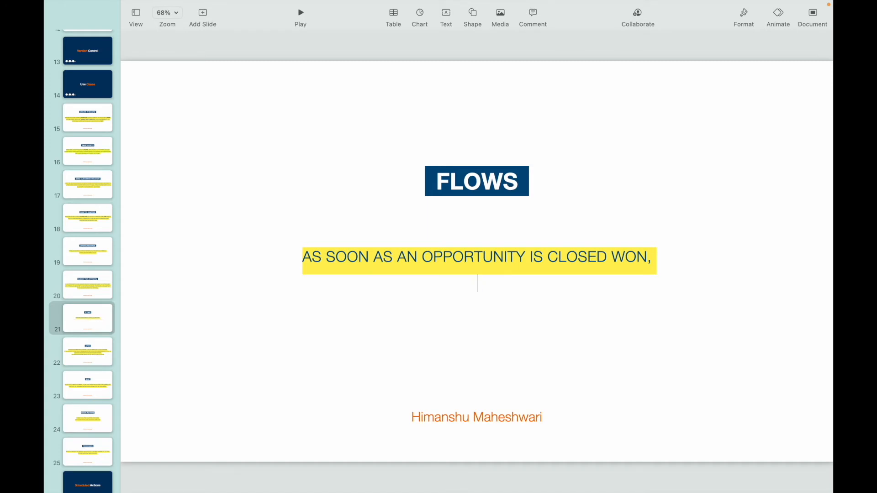
text(Update opp)
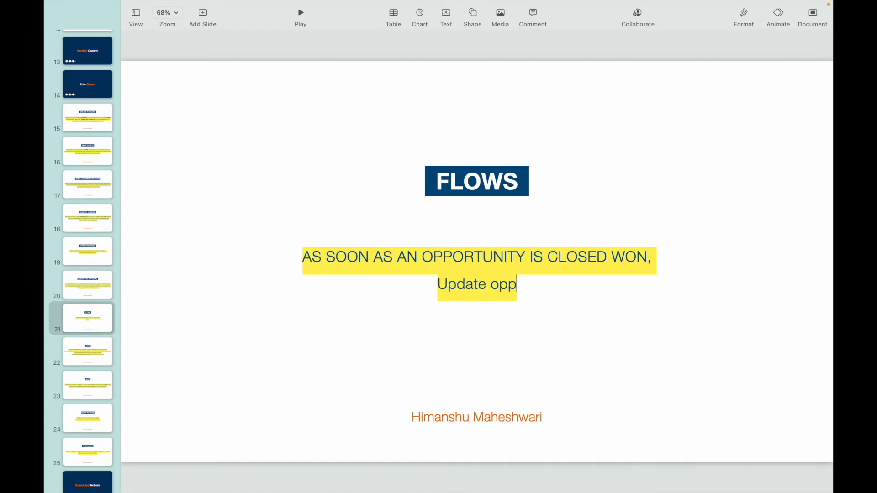
text(ortunity rati)
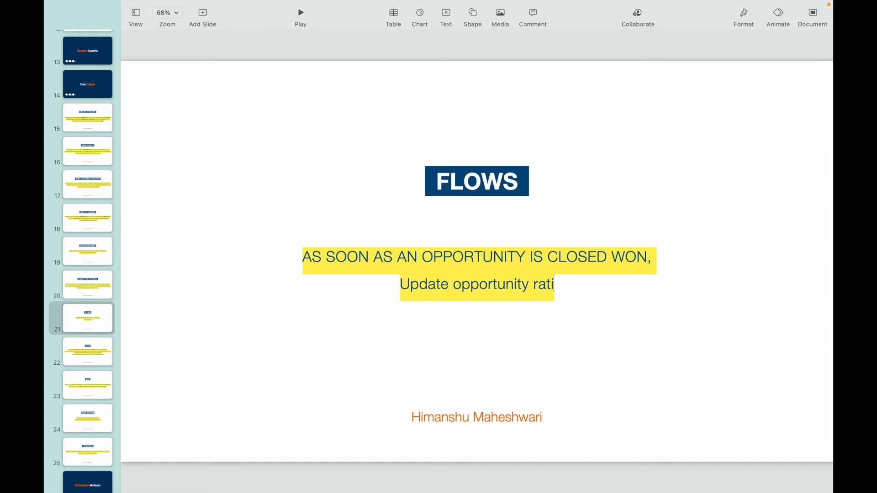
text(ng to cold)
- Change the initial letter of "Update" on the FLOWS slide to lowercase
click(375, 285)
key(BackSpace)
text(u)
key(shift+Left)
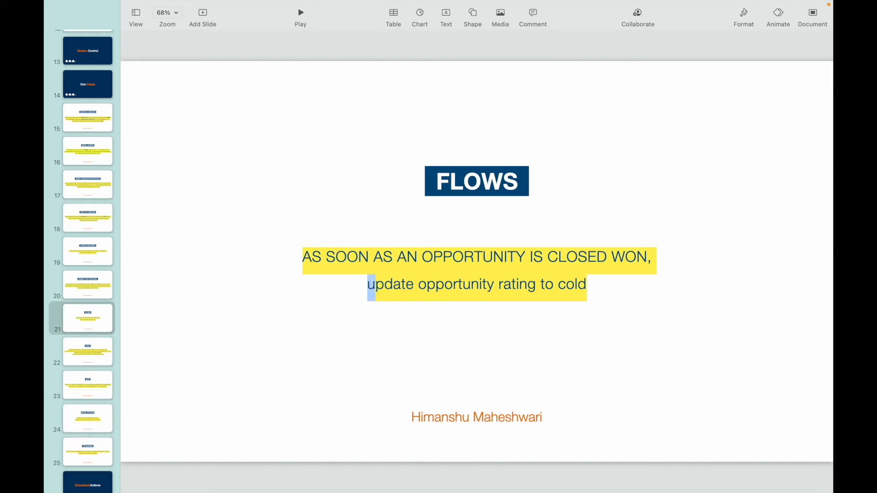
- Switch back to Flow Builder, look over the survey screen without editing it, and deactivate the Thank You Survey flow
key(ctrl+Up)
click(530, 40)
double_click(534, 188)
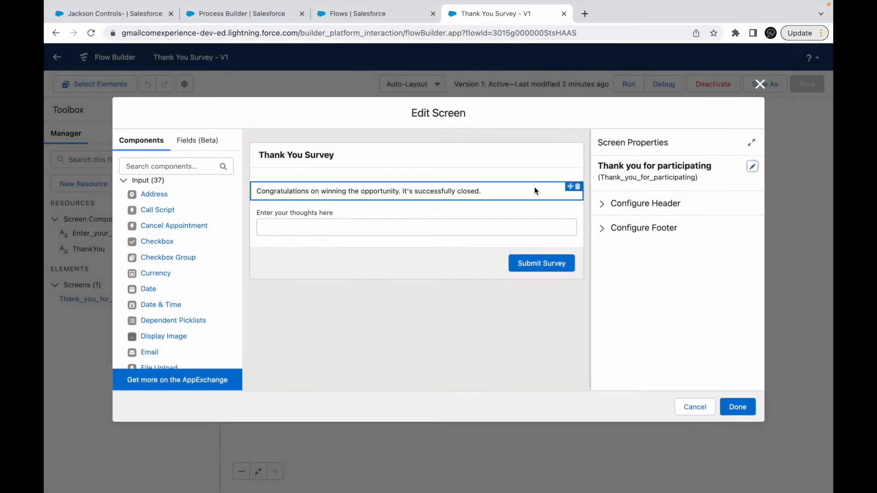
click(763, 84)
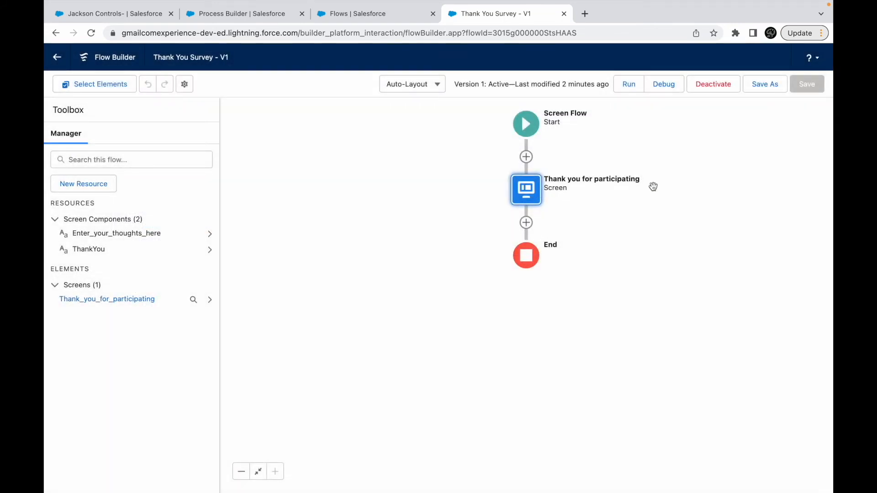
click(703, 84)
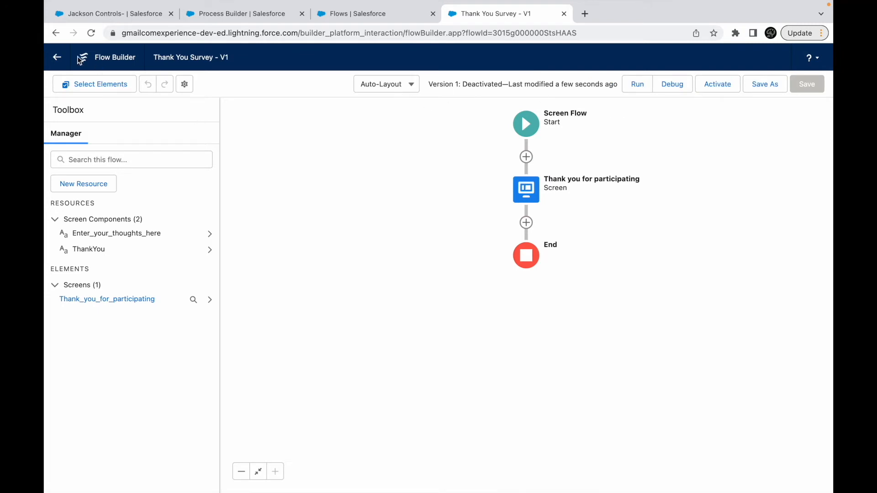
- Return to the Flows list, open the details and versions of Thank You Survey, and delete the flow
click(57, 57)
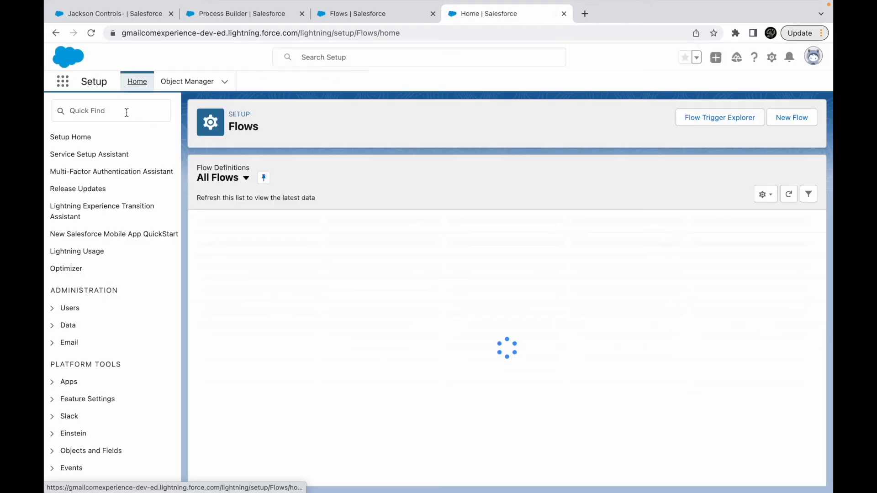
click(123, 111)
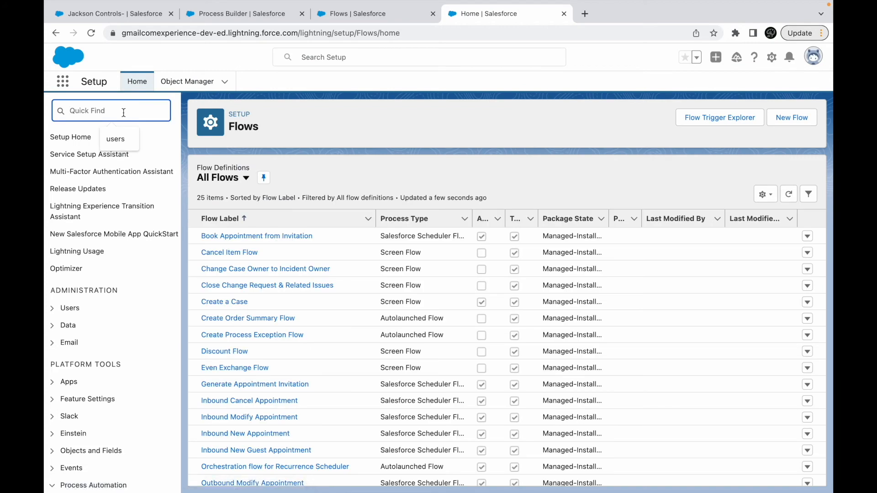
scroll(285, 345, down, 5)
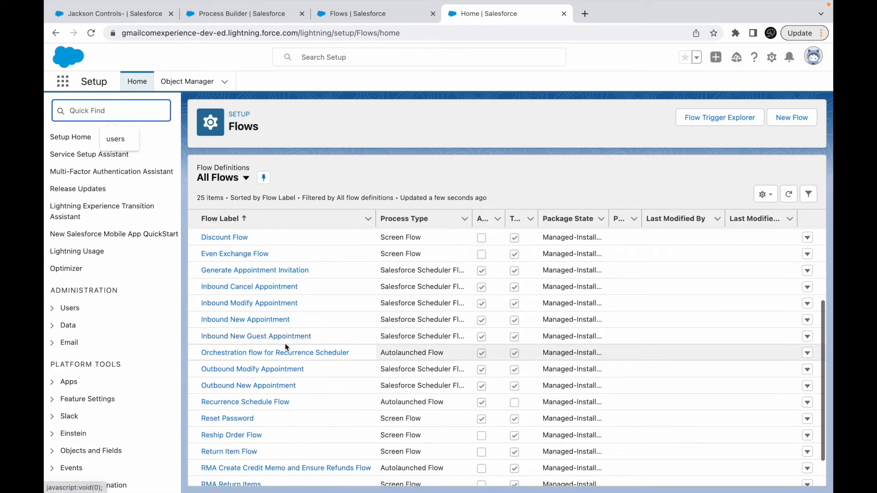
scroll(286, 346, down, 2)
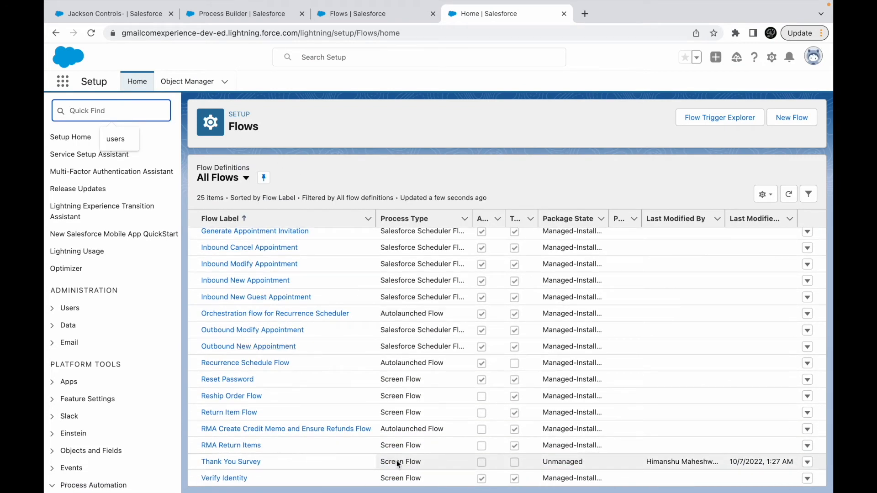
click(808, 462)
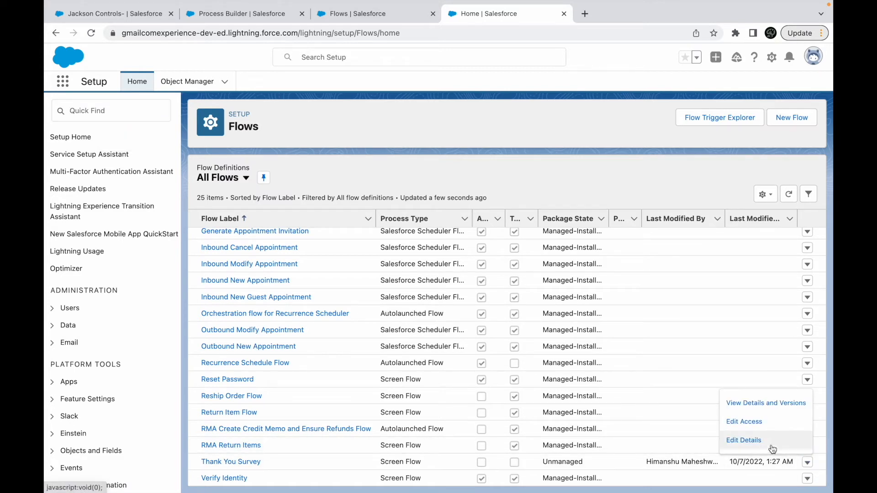
click(757, 403)
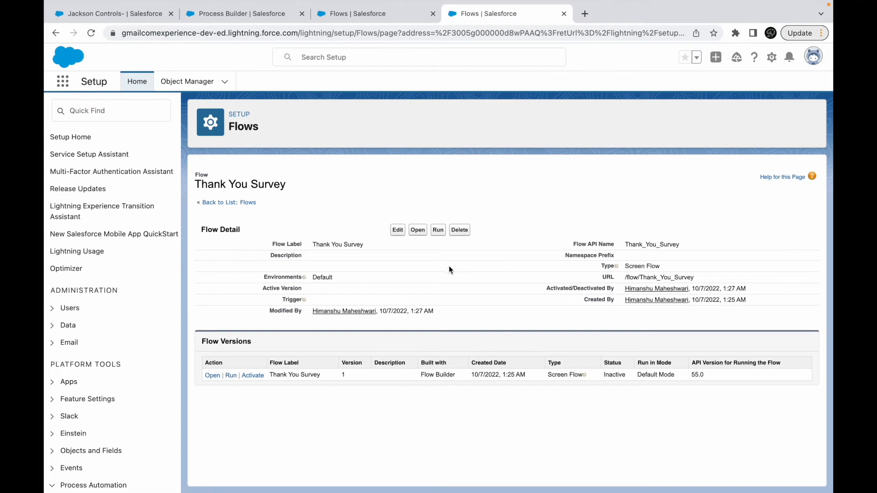
click(456, 234)
click(529, 138)
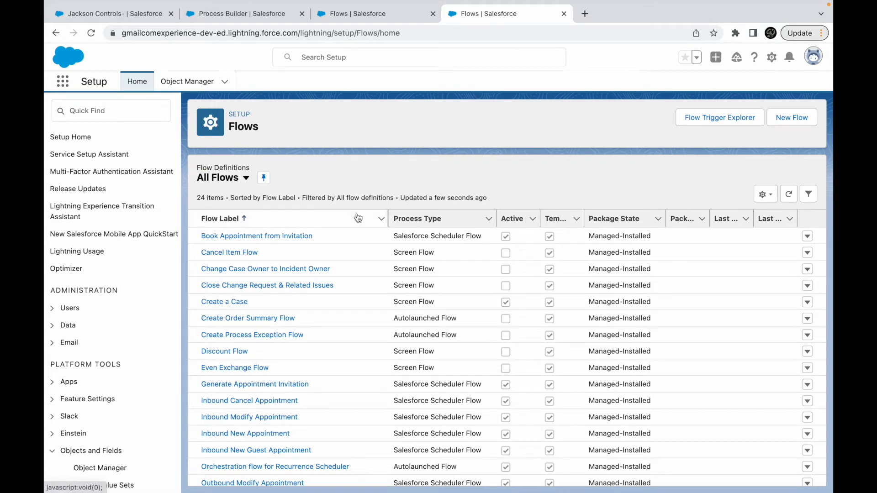
- Create a new Autolaunched Flow (No Trigger) from the Flows list
click(790, 115)
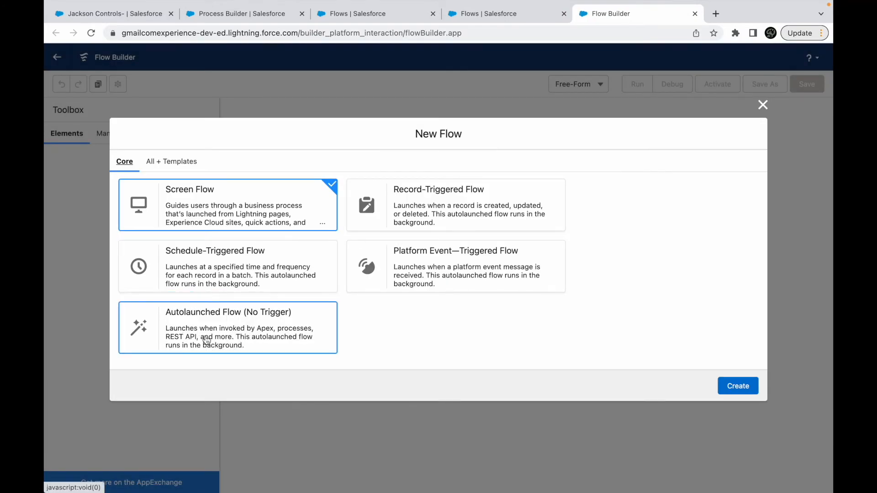
click(230, 329)
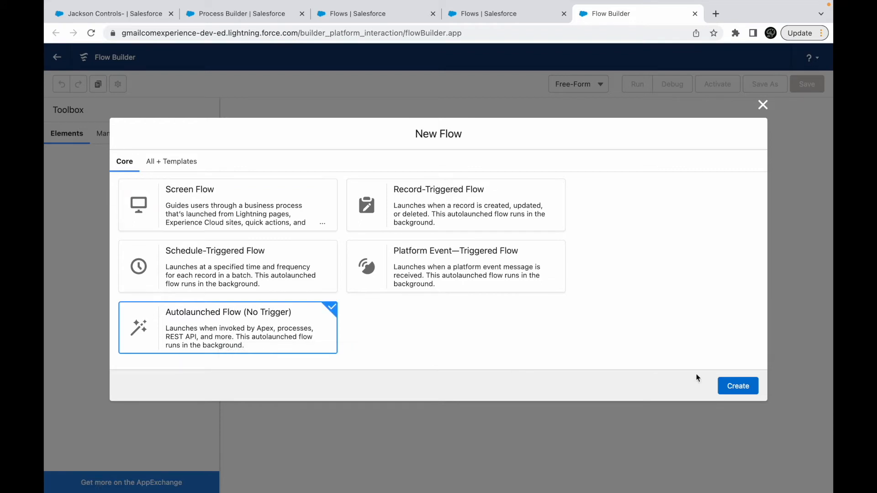
click(740, 386)
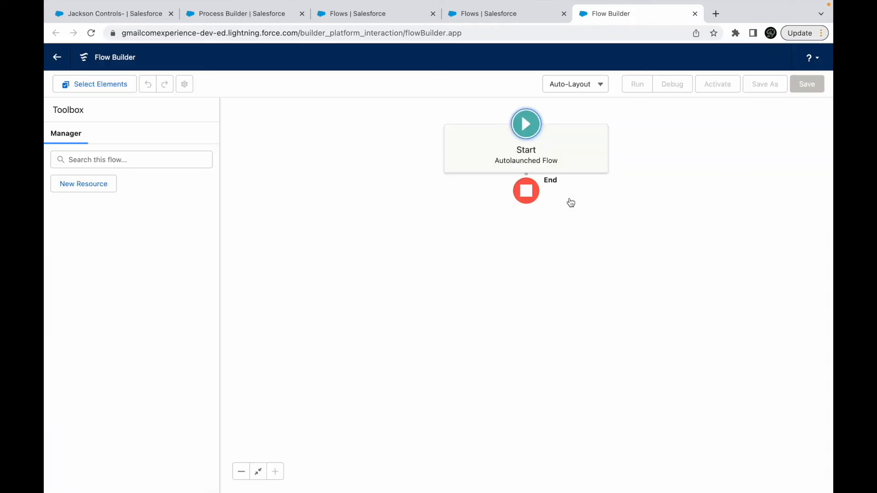
click(526, 187)
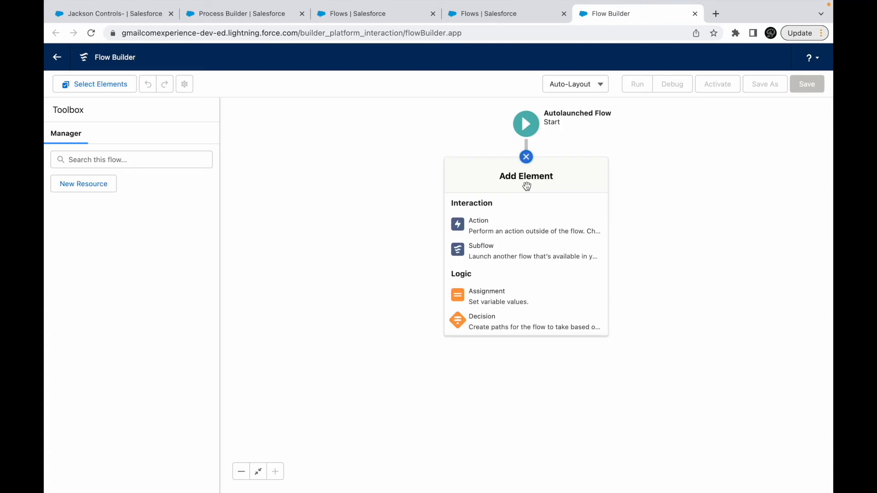
scroll(495, 274, down, 2)
scroll(495, 256, up, 2)
click(486, 229)
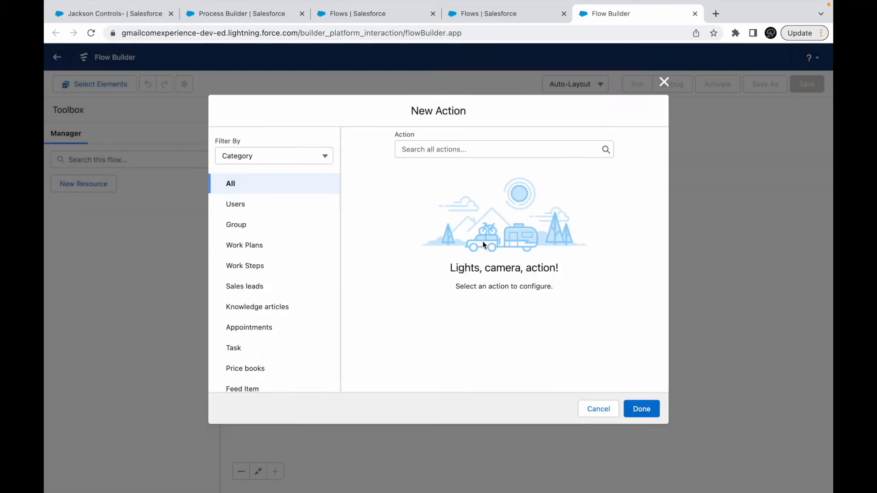
click(442, 149)
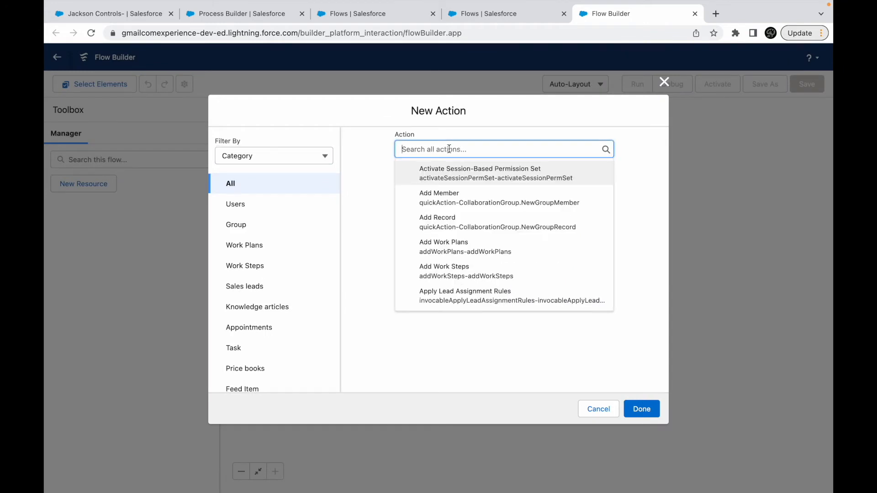
scroll(274, 297, down, 6)
scroll(266, 250, up, 3)
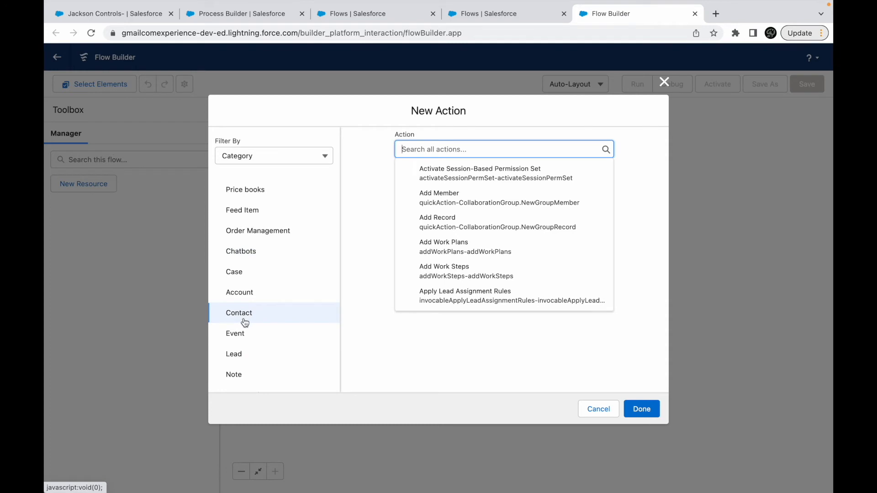
scroll(245, 322, down, 5)
click(268, 283)
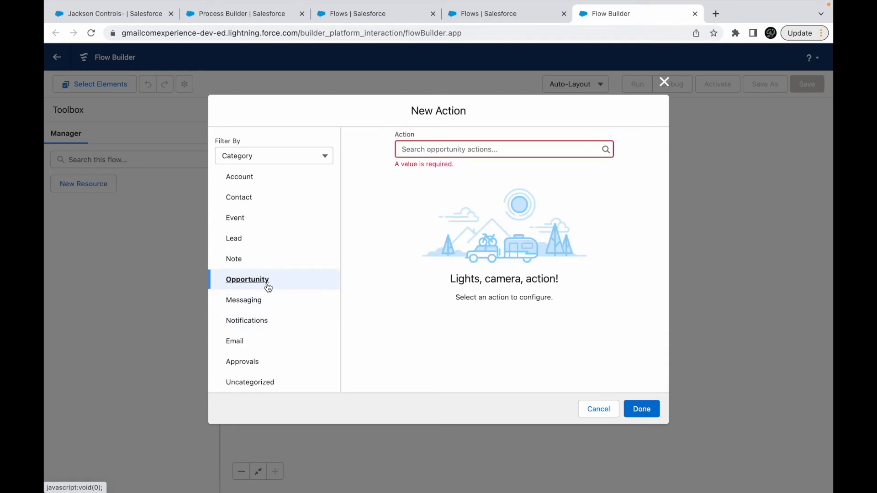
click(436, 151)
click(463, 172)
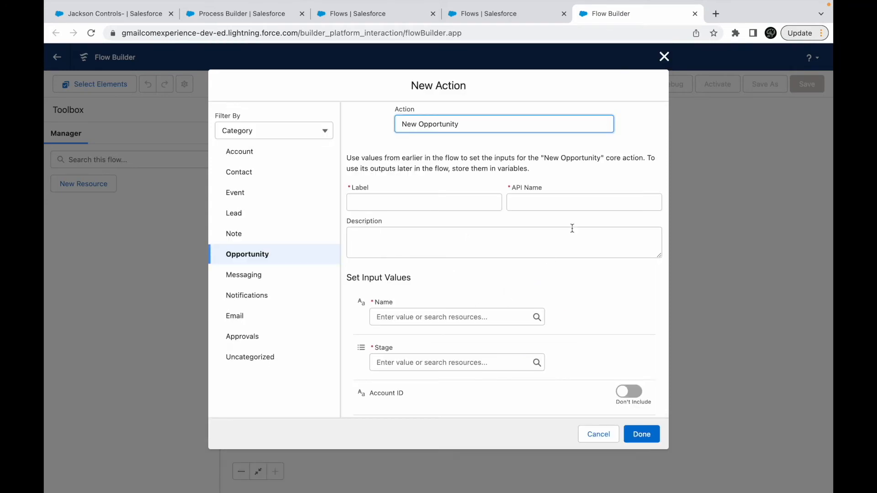
click(598, 433)
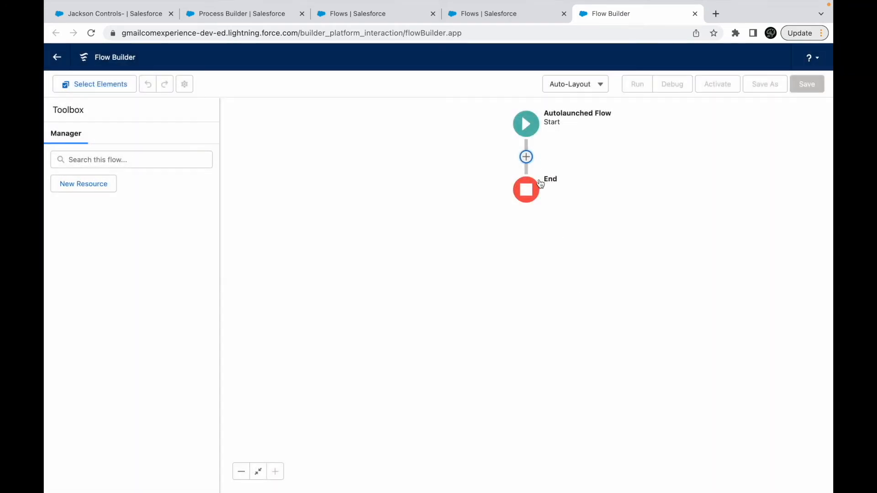
- Insert an action element between the Start and End elements of the flow
click(526, 157)
scroll(500, 283, down, 3)
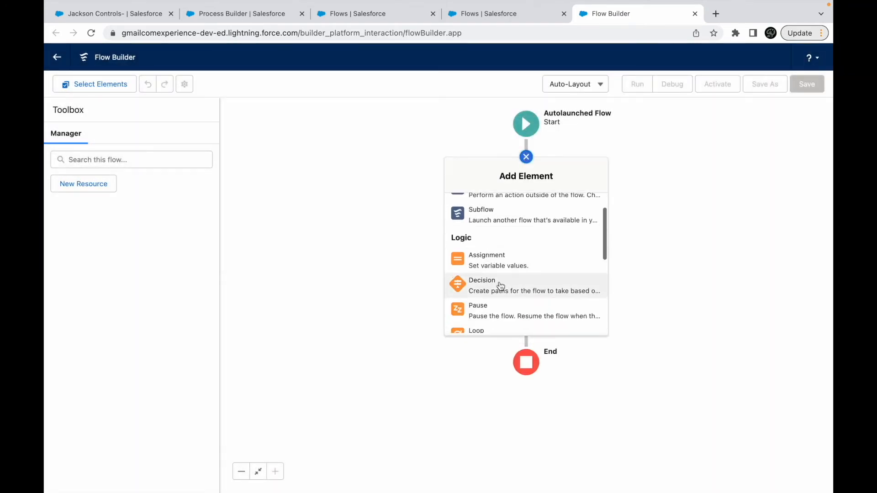
scroll(521, 250, up, 5)
click(483, 224)
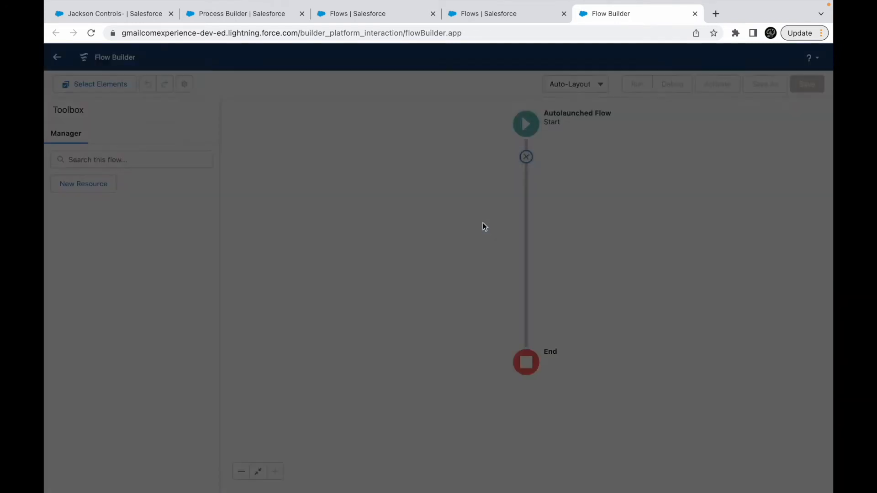
scroll(475, 242, down, 5)
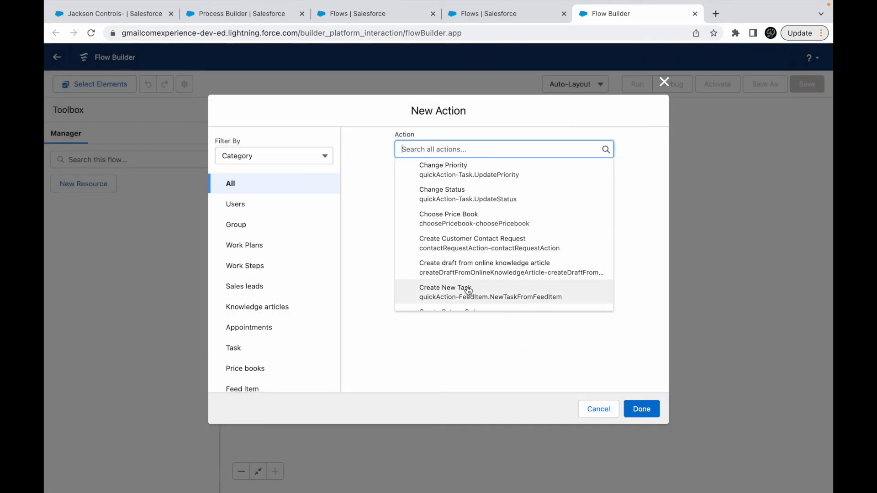
click(256, 158)
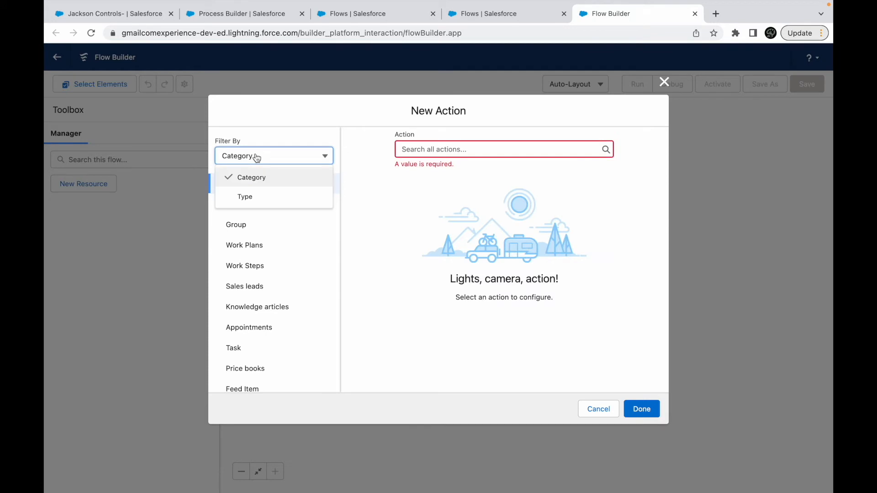
click(255, 195)
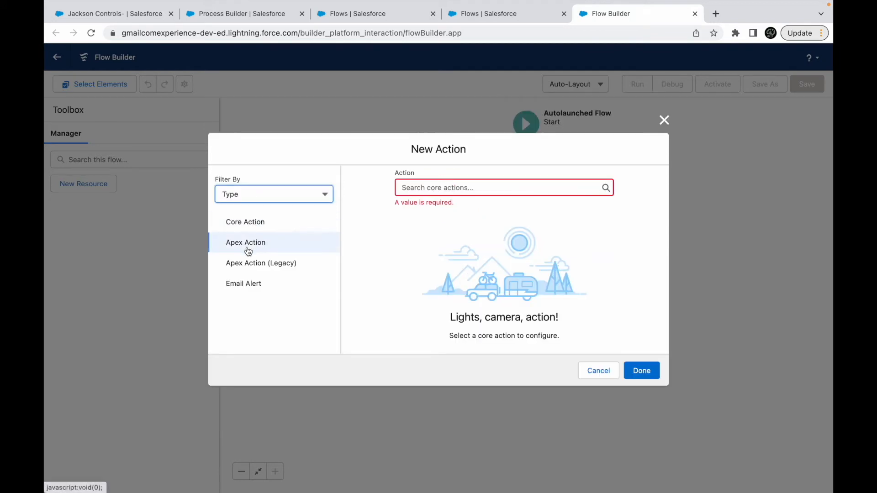
click(244, 223)
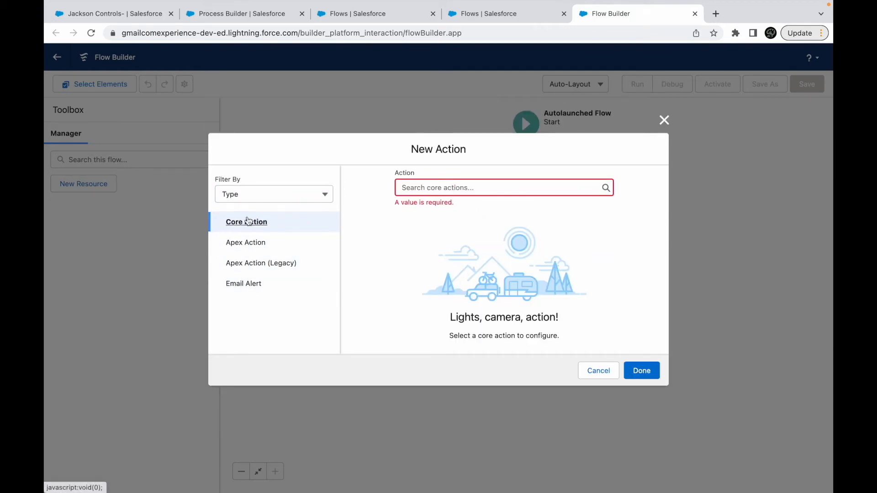
click(427, 189)
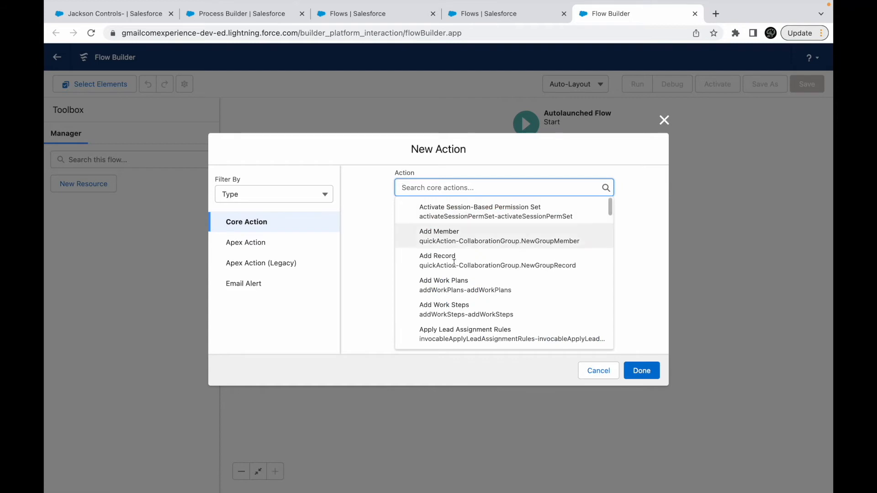
click(280, 196)
click(246, 212)
- Choose the New Task action from the Task category for the new element
scroll(259, 287, down, 2)
click(246, 287)
click(441, 145)
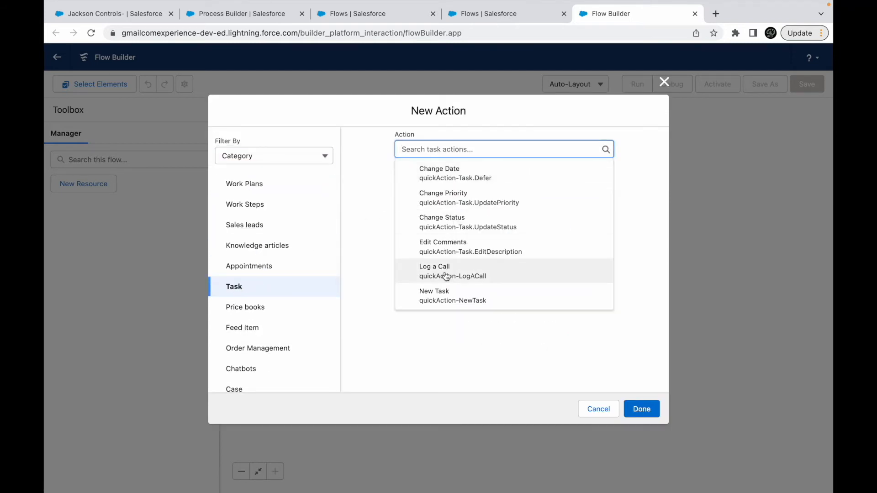
click(457, 292)
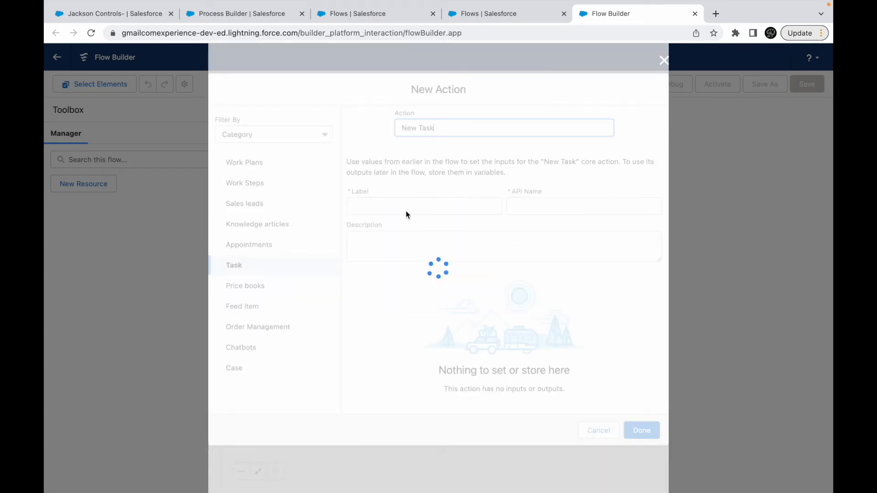
- Label the action "Follow Up with Customer" and set its Assigned To ID to {!$GlobalConstant.EmptyString}
click(394, 204)
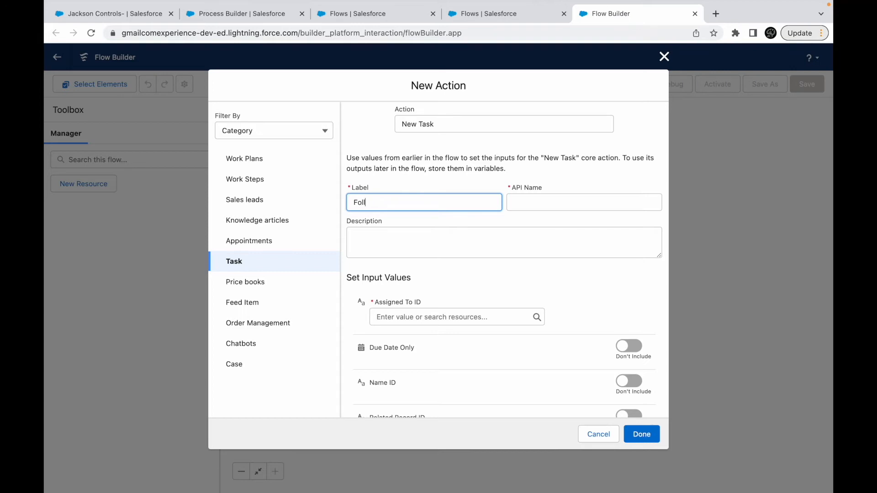
text(Follow Up with Customer)
key(Tab)
click(407, 312)
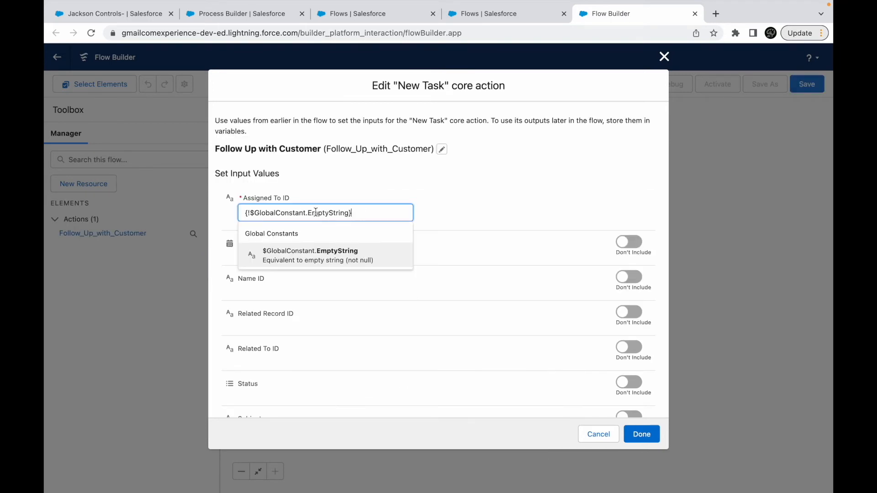
click(496, 204)
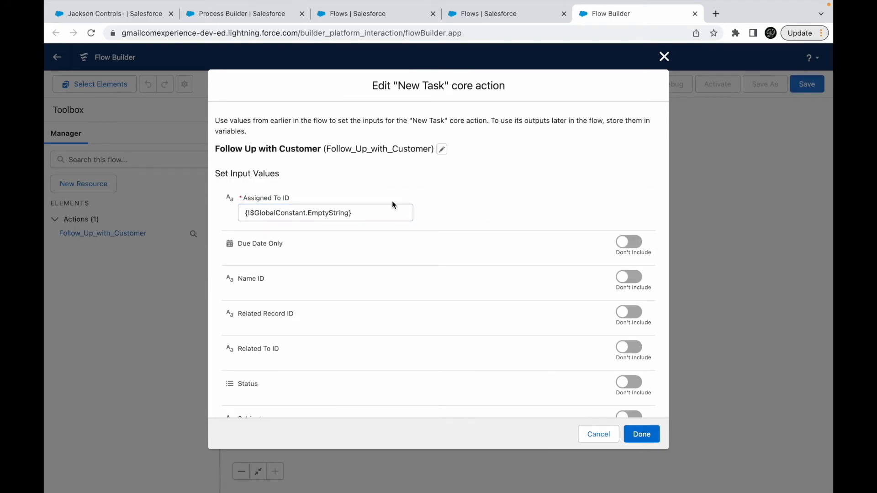
- Include the Due Date Only input in the Follow Up with Customer action, leaving its value blank
click(631, 242)
scroll(584, 332, down, 2)
click(372, 218)
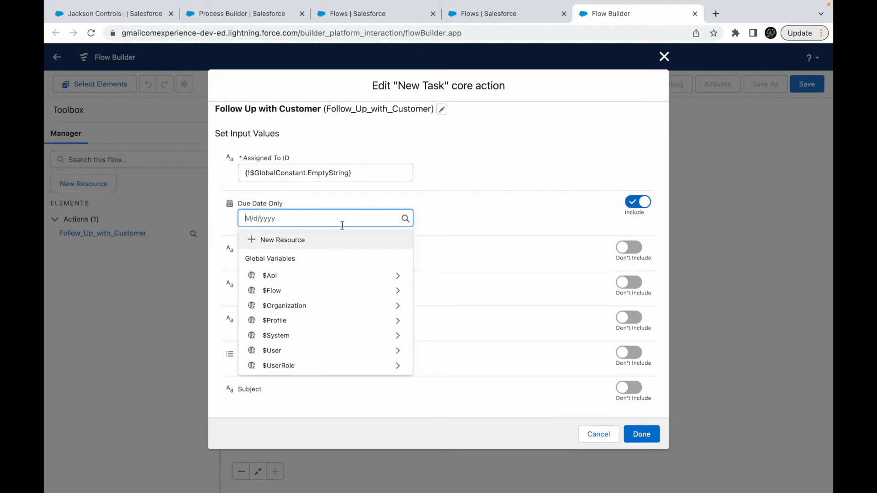
click(429, 214)
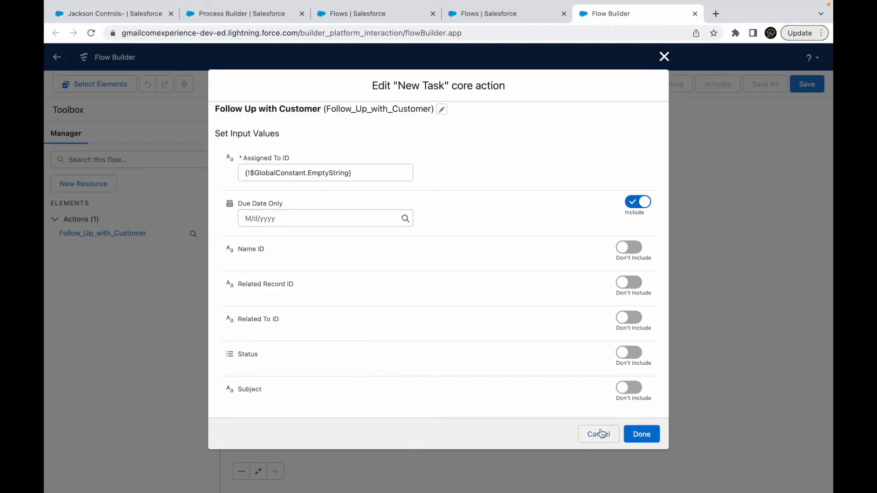
- Go to the open Process Builder page and choose Recurrence Schedule Flow as the flow of the Launch Survey action
click(479, 10)
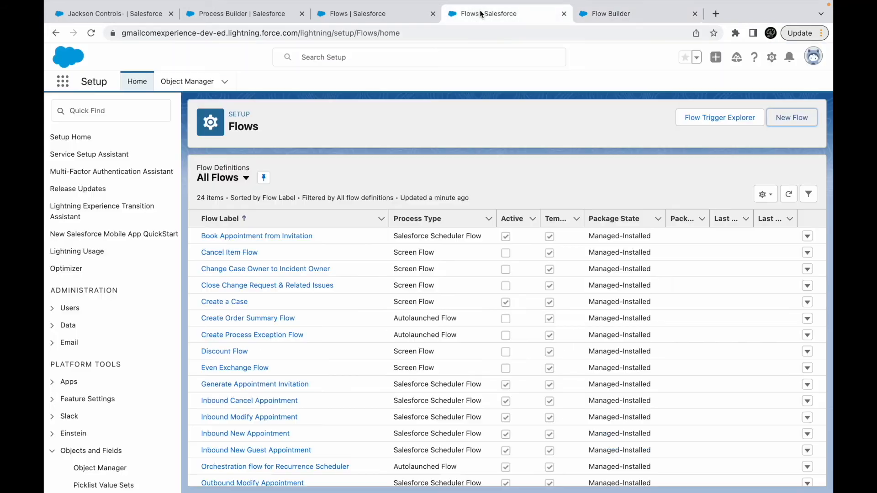
click(392, 13)
click(242, 14)
click(516, 348)
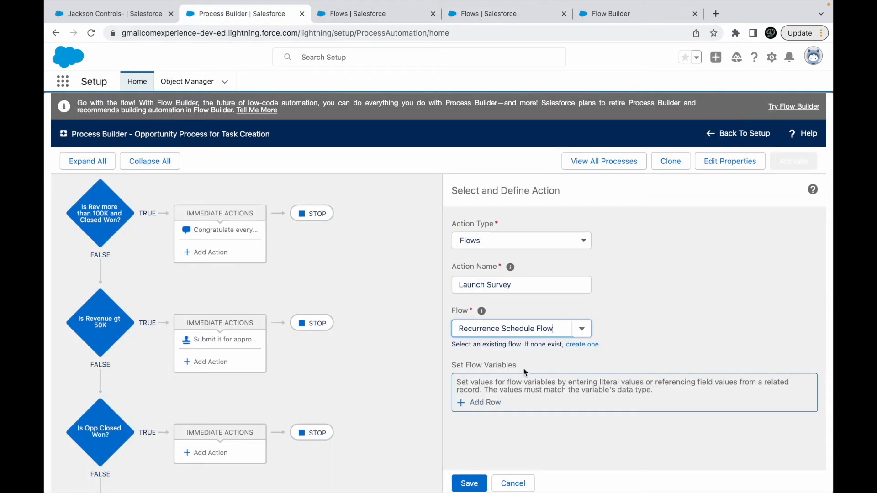
- Return to Flow Builder, include the Status and Subject inputs in the Follow Up with Customer action, and accept the action
click(607, 14)
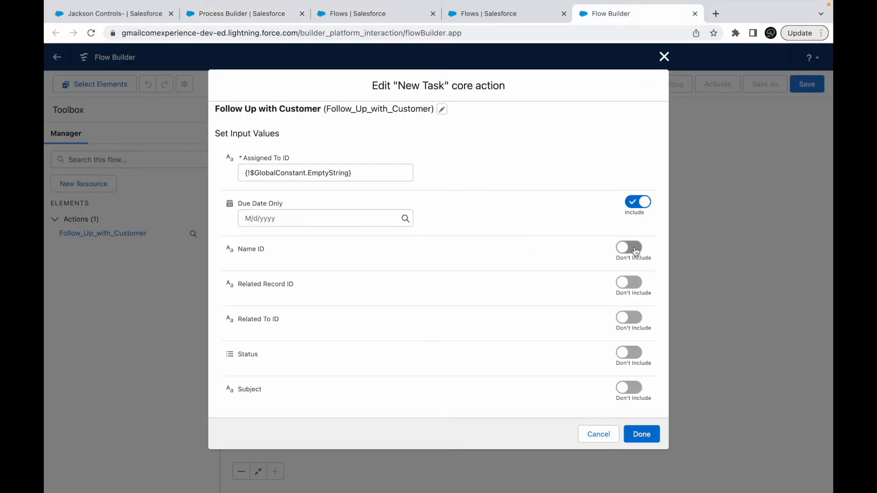
click(630, 353)
click(635, 399)
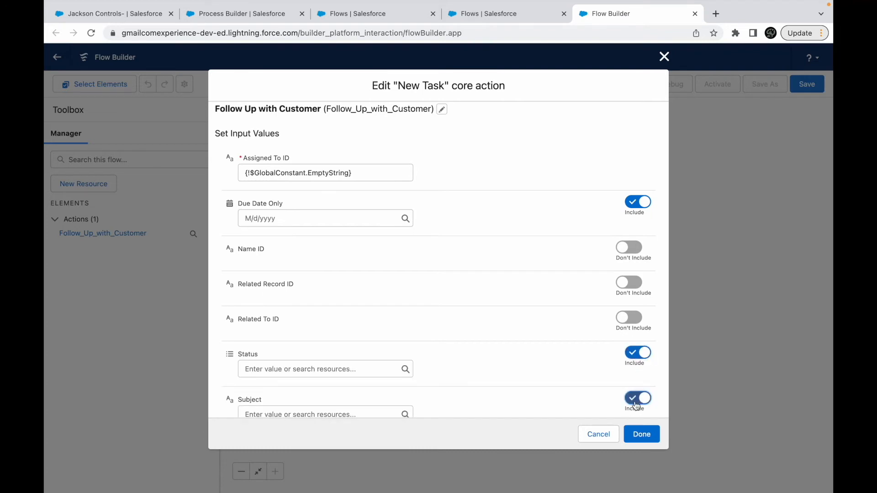
scroll(556, 342, down, 1)
click(641, 433)
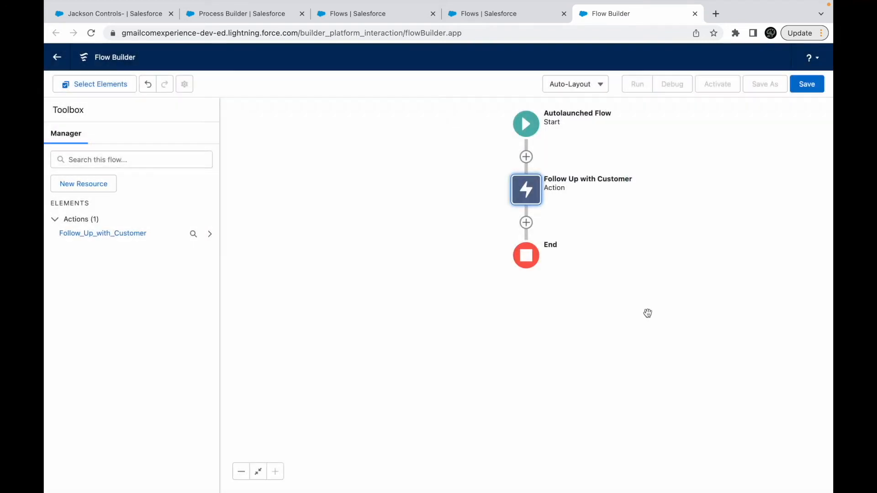
- Save the flow with the label "Create task on Opportunity Closure" and activate it
click(806, 87)
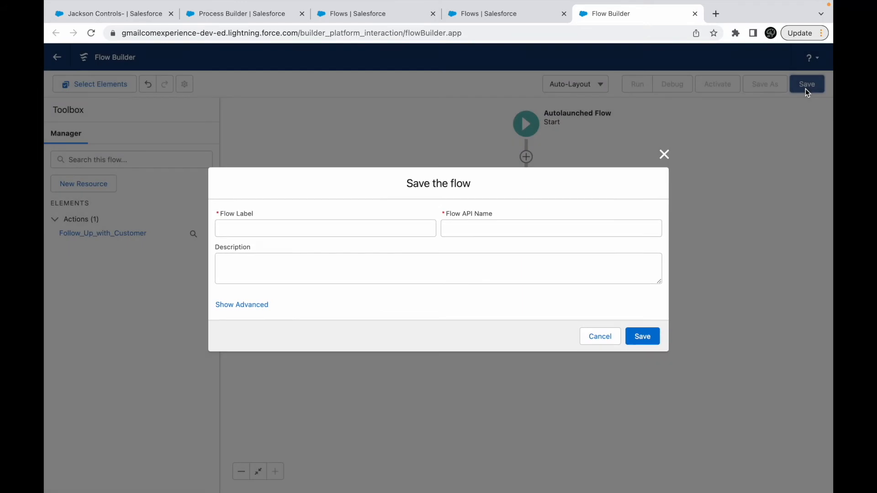
click(328, 226)
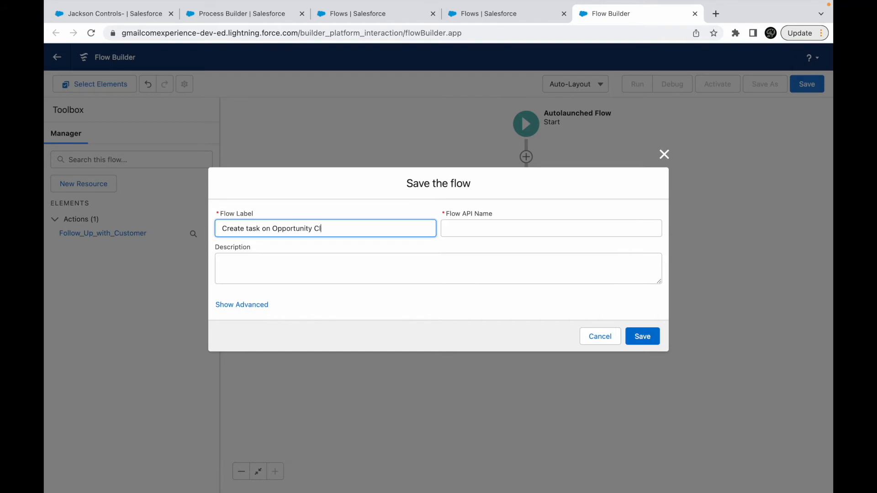
click(482, 280)
click(651, 342)
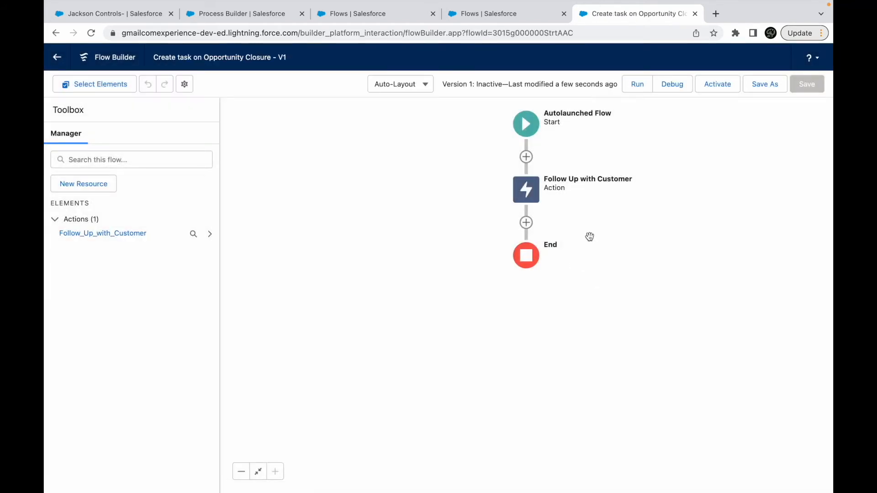
click(717, 86)
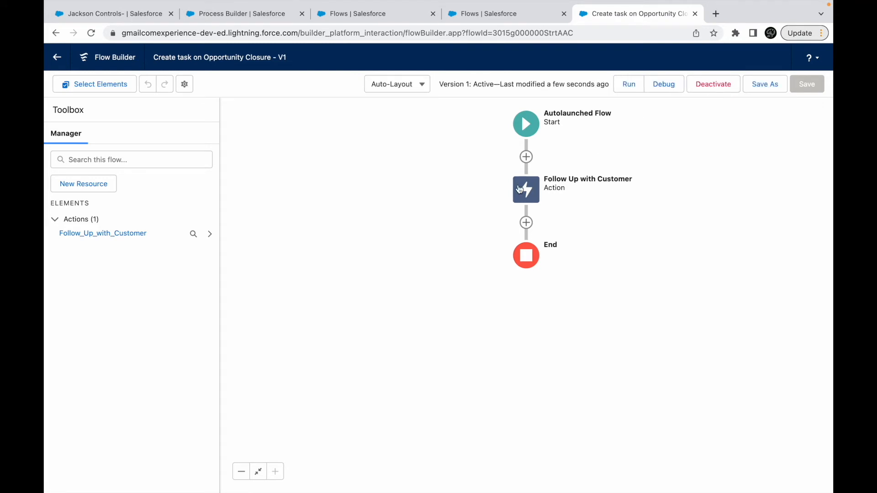
- Review the input values of the Follow Up with Customer action and accept the action
double_click(533, 193)
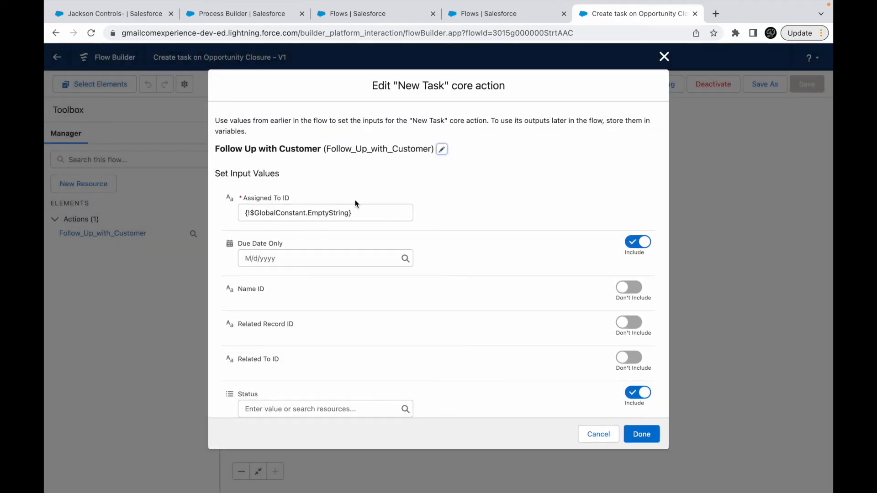
click(295, 211)
click(492, 212)
scroll(532, 282, down, 2)
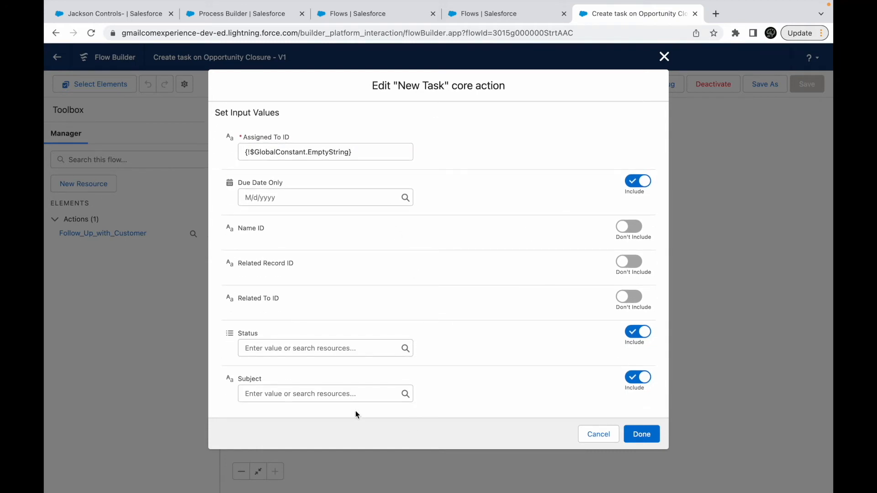
click(641, 434)
- Switch to the Process Builder page, save the Launch Survey action, and reload the page
click(248, 15)
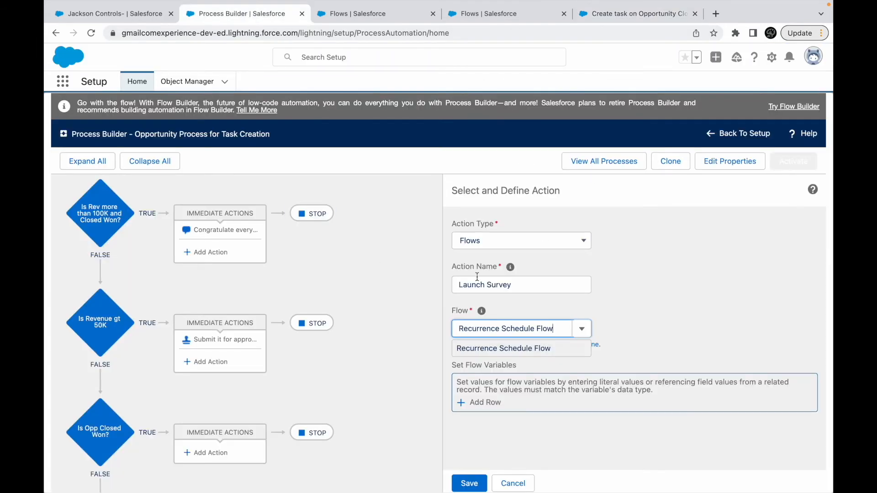
click(469, 482)
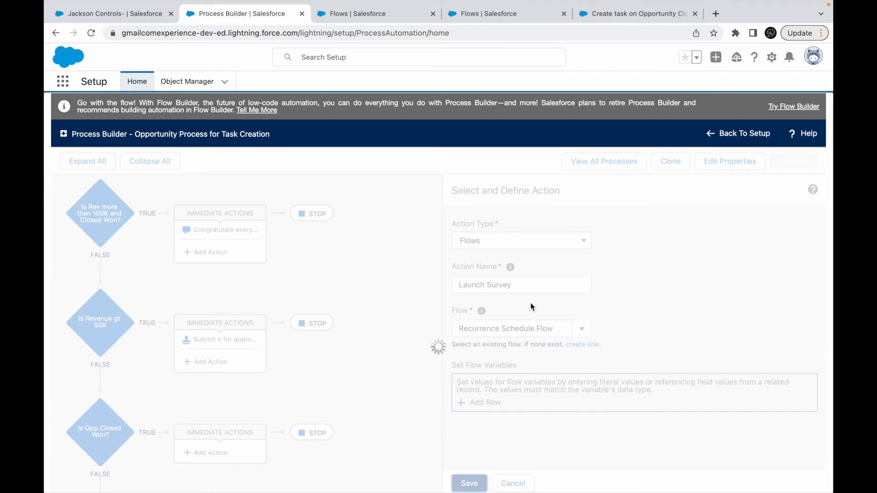
key(super+r)
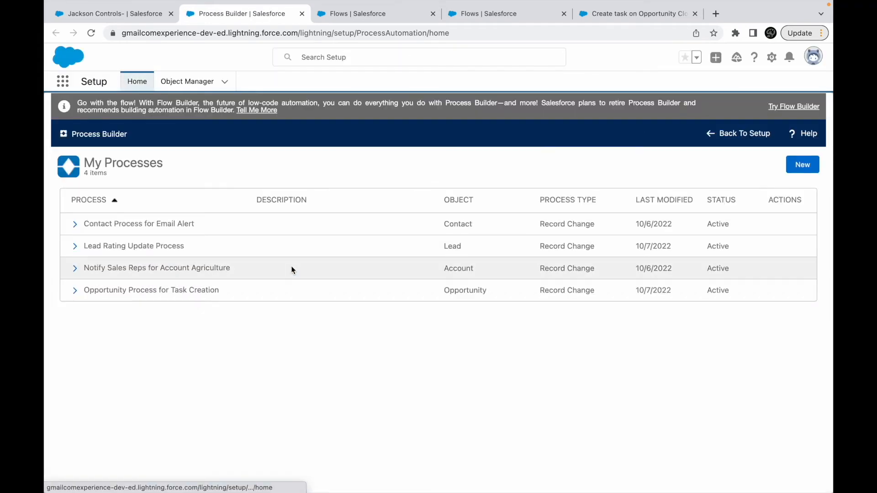
- Reopen Opportunity Process for Task Creation and delete the Launch Survey action under the Is Opp Closed Won? criteria
click(107, 294)
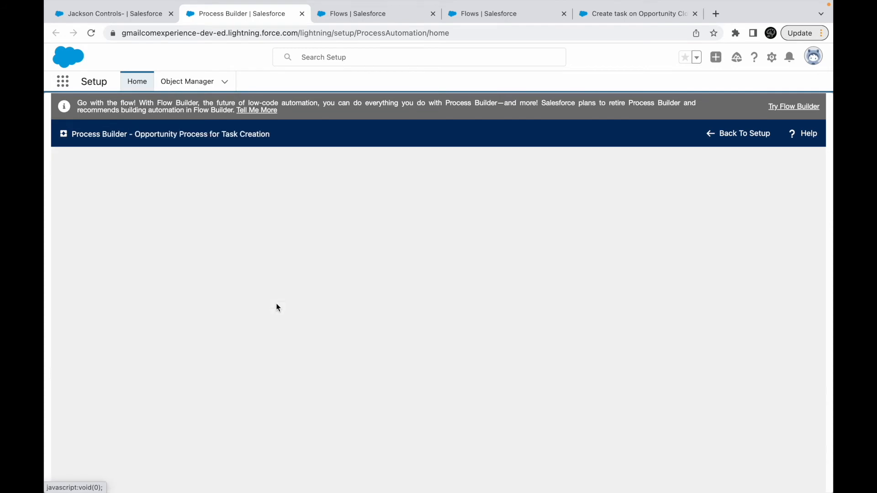
scroll(293, 366, down, 5)
scroll(208, 348, down, 3)
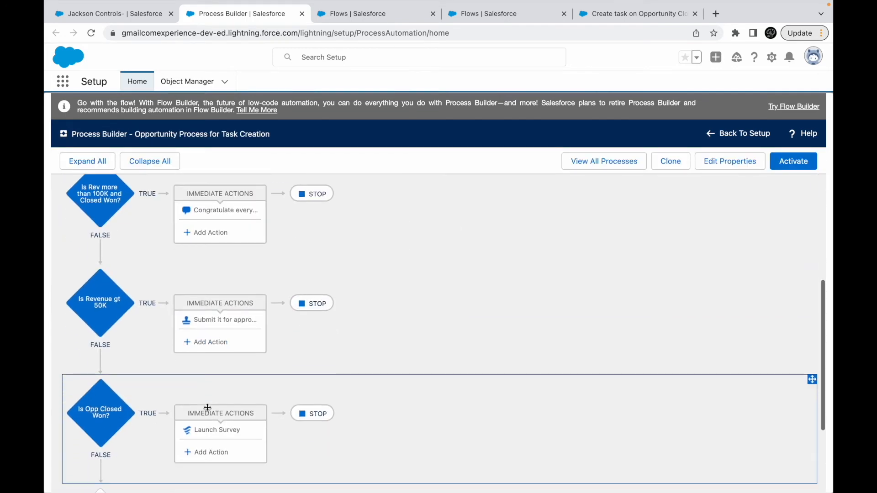
click(206, 373)
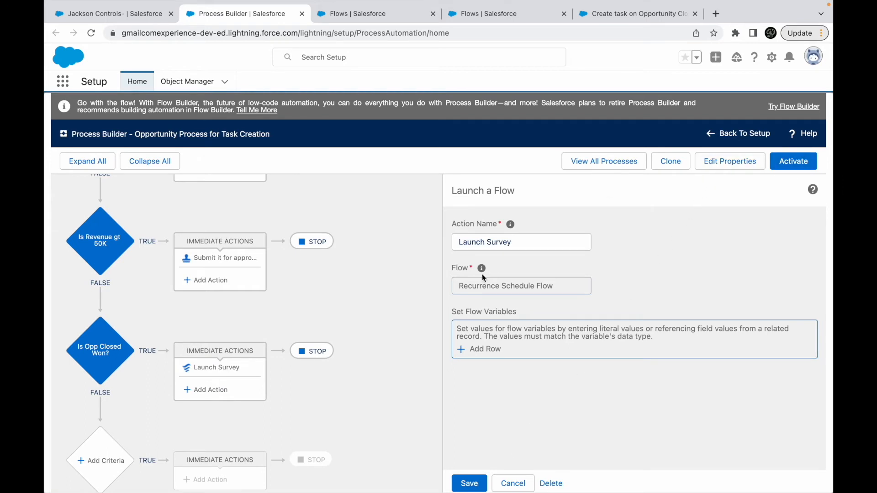
click(551, 483)
click(580, 338)
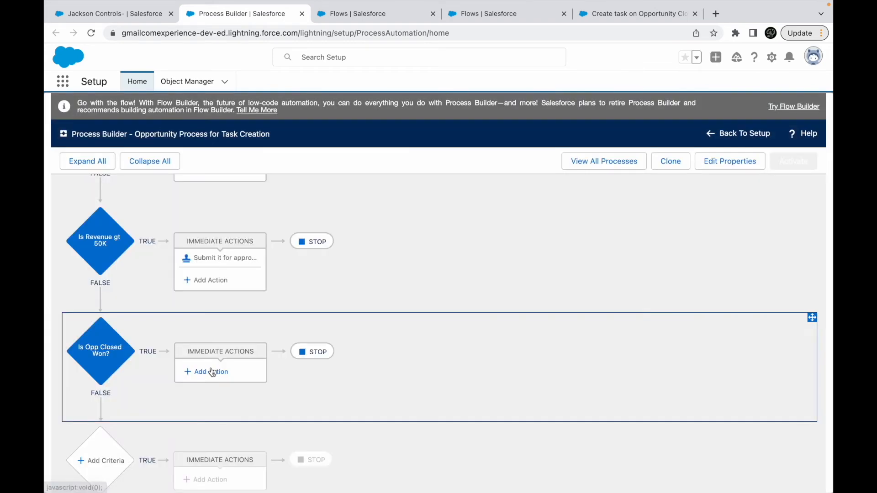
- Add a Flows action named Create Opportunity under Is Opp Closed Won? that launches Create task on Opportunity Closure, and save it
click(215, 371)
click(499, 238)
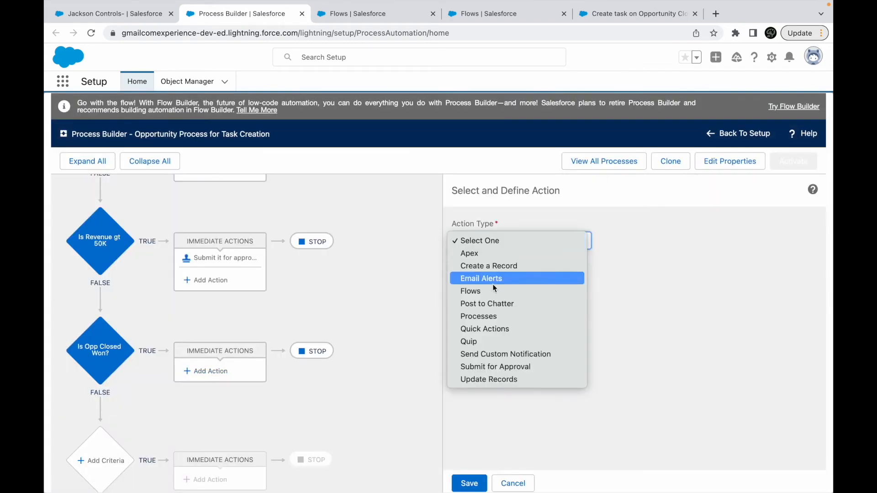
click(500, 290)
click(490, 331)
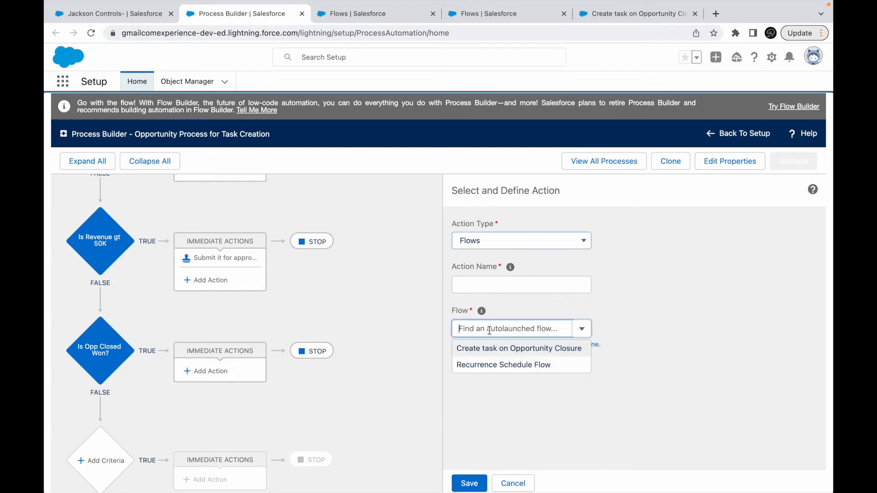
click(491, 347)
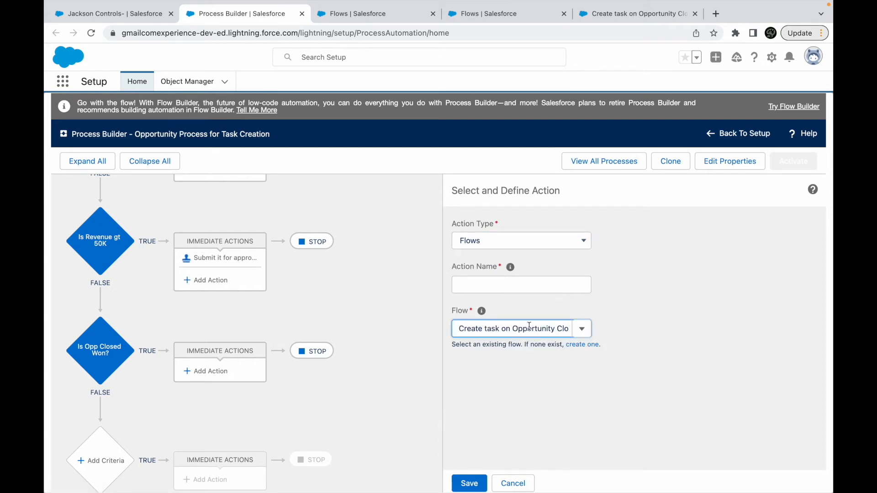
click(508, 285)
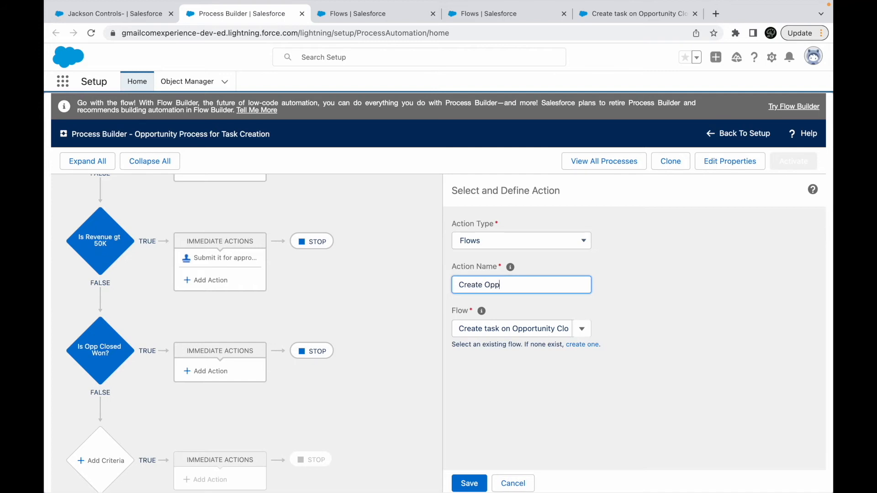
click(520, 329)
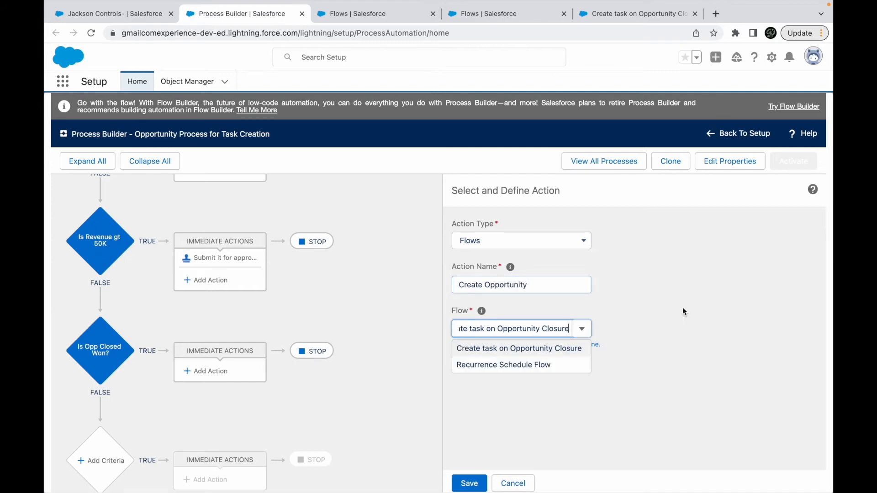
click(514, 350)
click(466, 484)
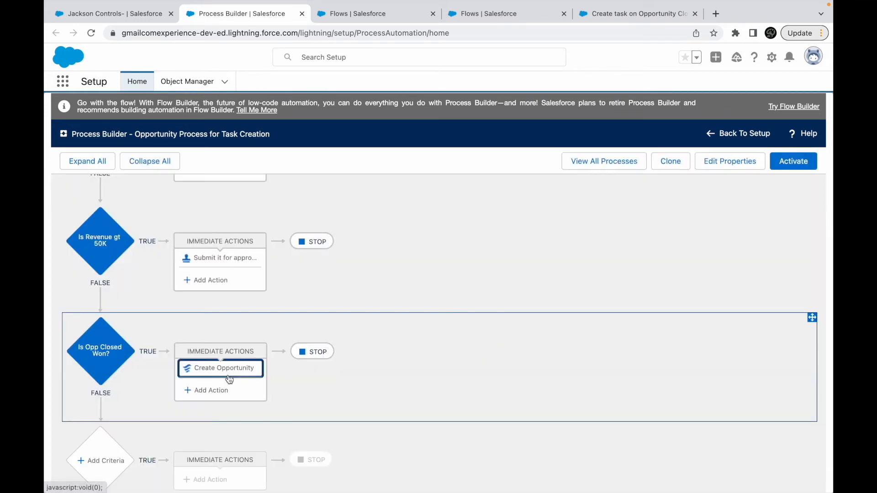
- Compare the Create Opportunity action's settings in Process Builder with the Follow Up with Customer action's inputs in Flow Builder
click(230, 380)
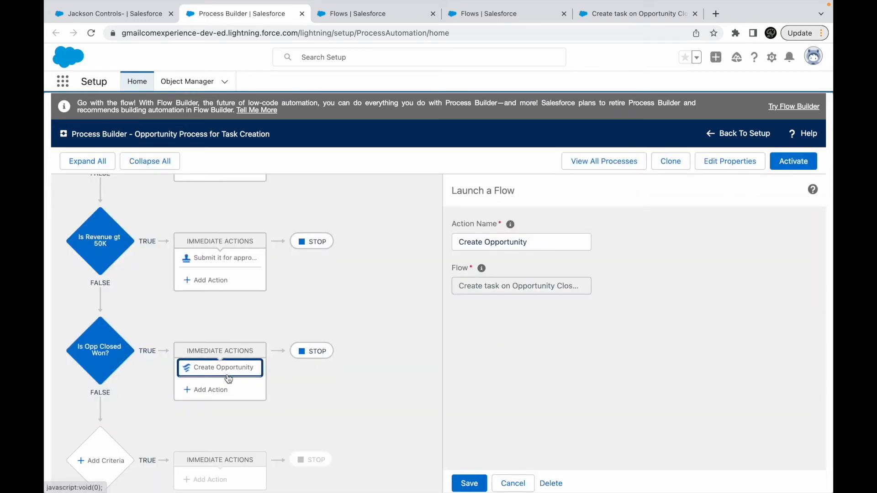
click(593, 20)
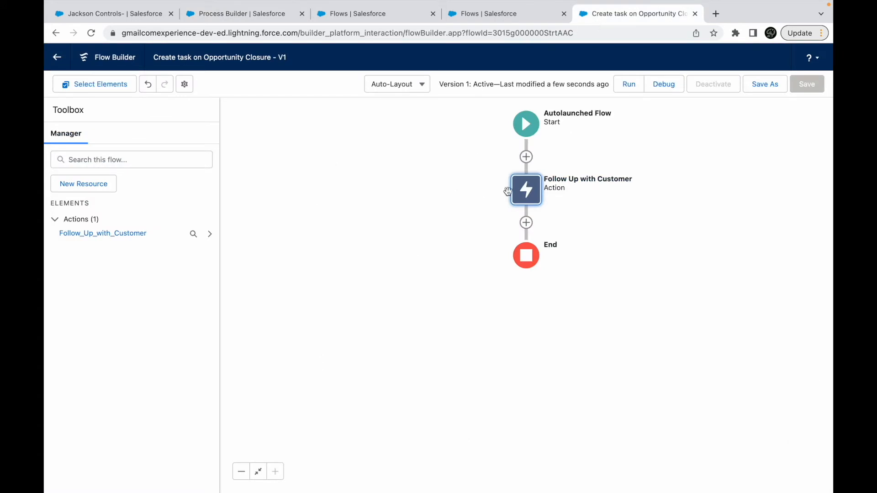
double_click(526, 188)
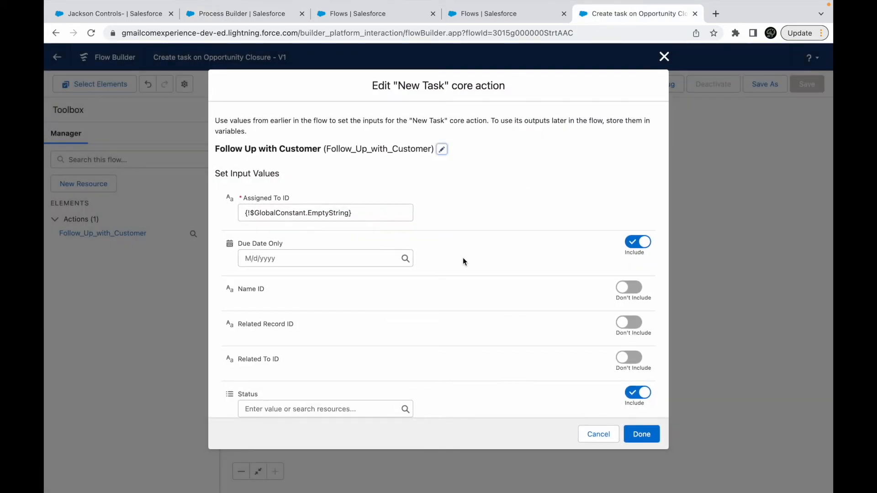
click(358, 214)
click(469, 216)
scroll(469, 301, down, 2)
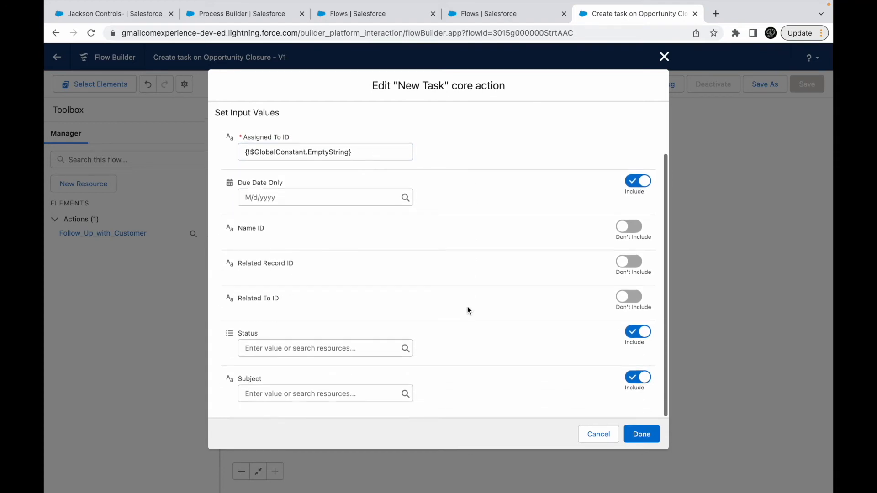
scroll(468, 311, up, 2)
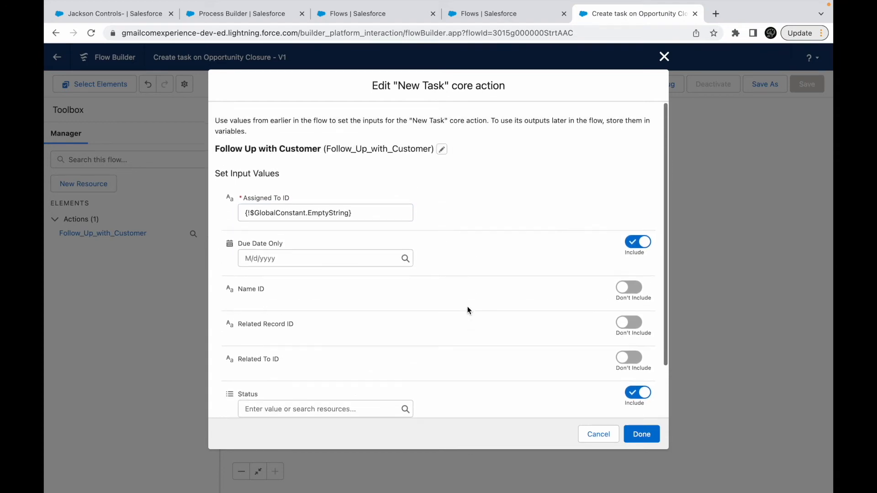
click(665, 57)
click(266, 14)
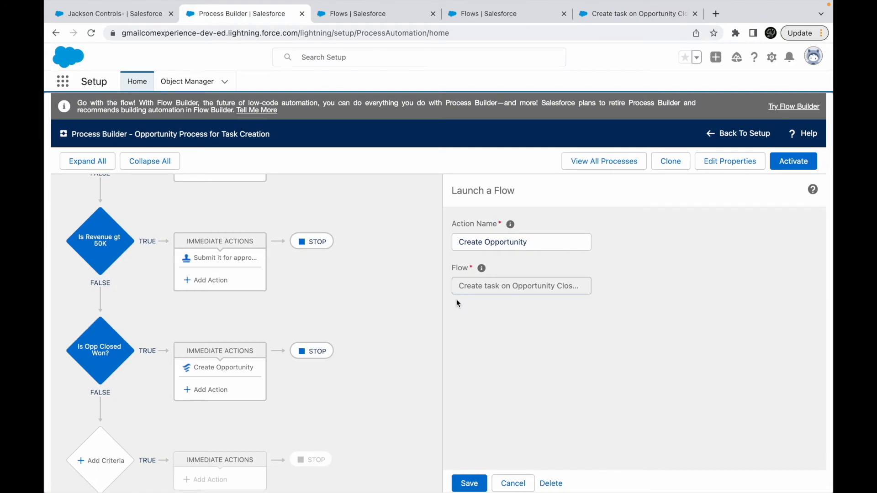
- Return to Flow Builder and start a new Variable resource named AssignedToId from the action's Assigned To ID input
click(610, 17)
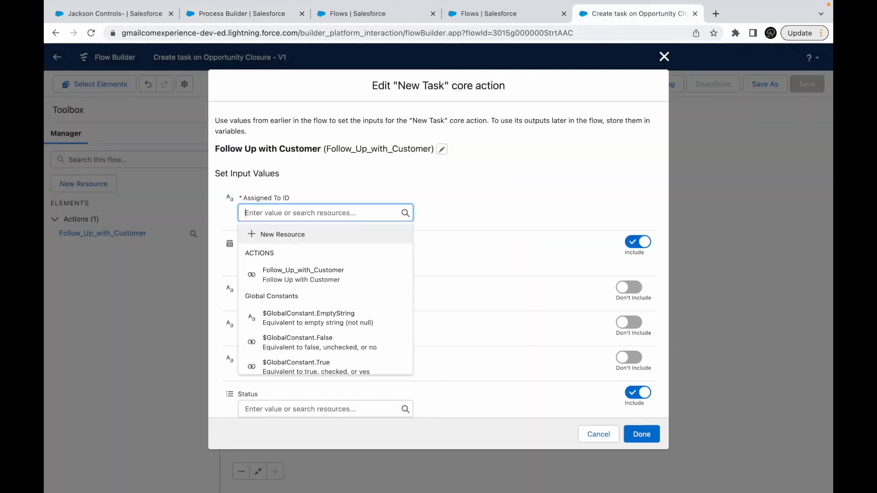
click(306, 289)
click(307, 223)
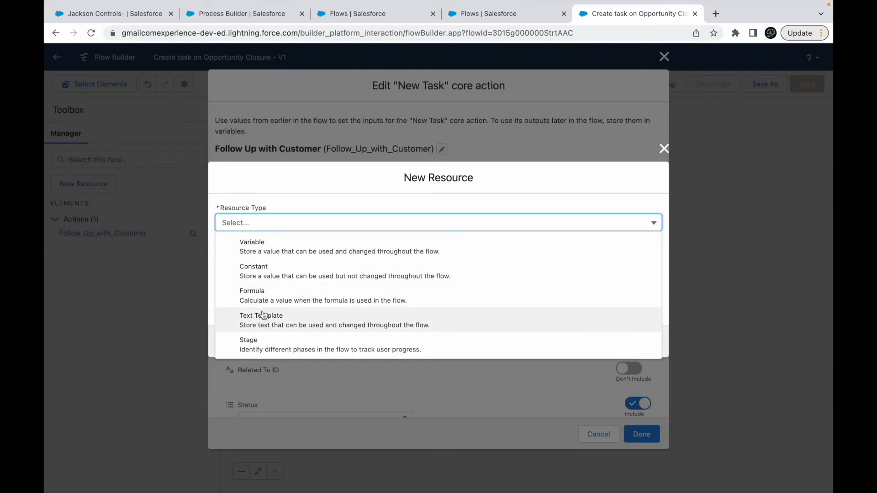
click(264, 245)
click(256, 242)
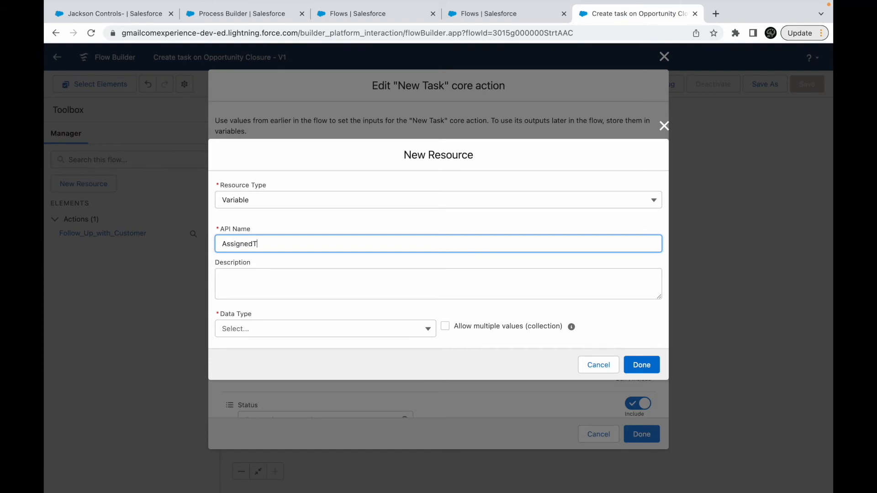
text(AssignedToId)
- Give the AssignedToId variable the Record data type and the Opportunity object, and create it
click(246, 329)
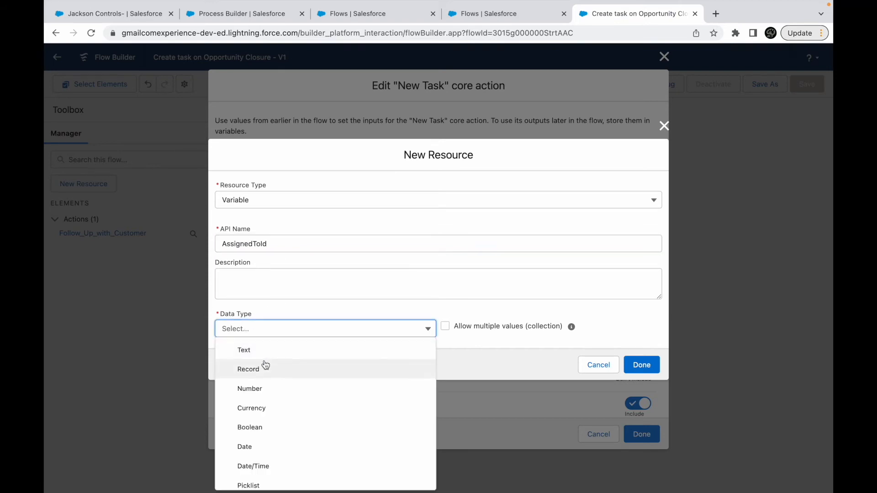
click(253, 366)
click(241, 358)
click(260, 329)
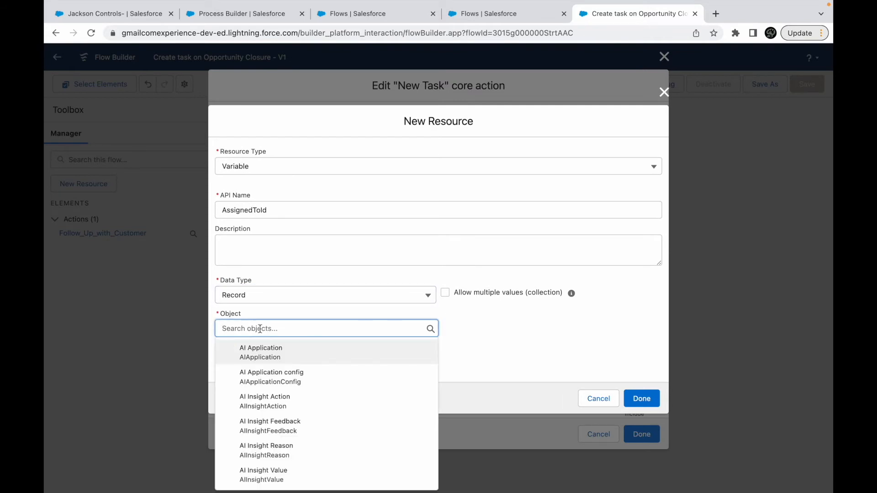
text(Opportun)
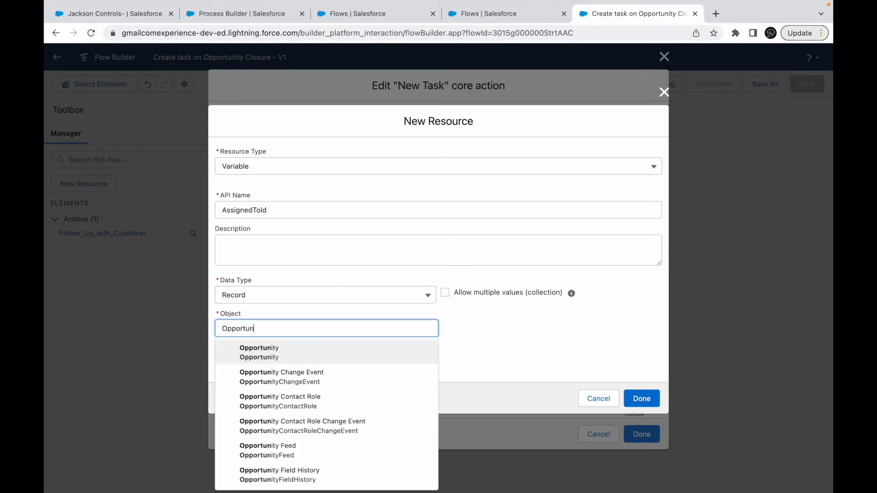
click(330, 353)
click(641, 398)
- Reference the AssignedToId record variable in the Assigned To ID input
click(307, 214)
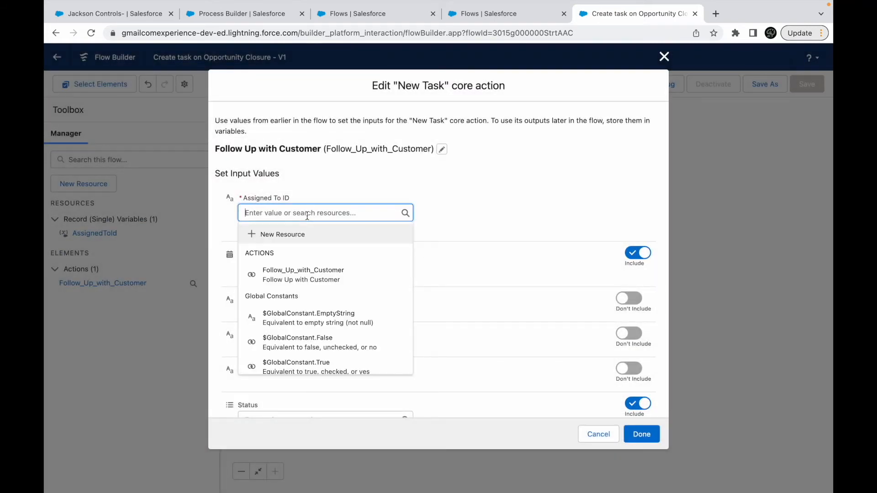
text(Assigned)
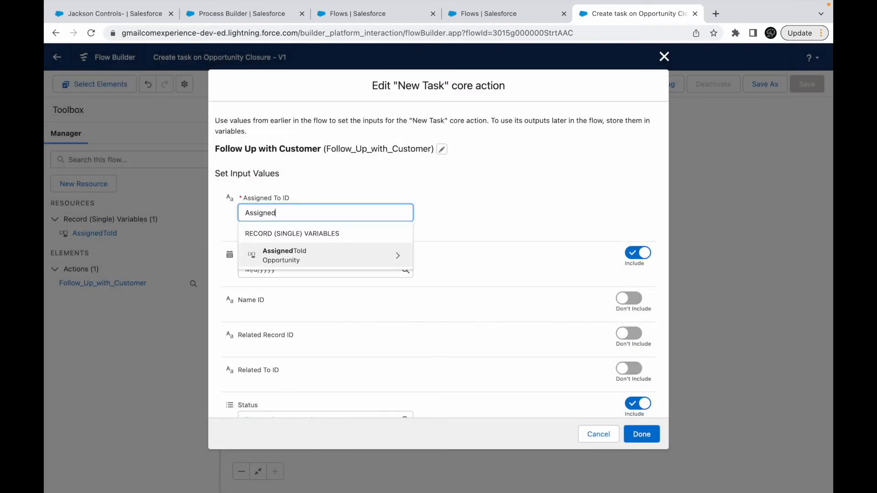
click(322, 260)
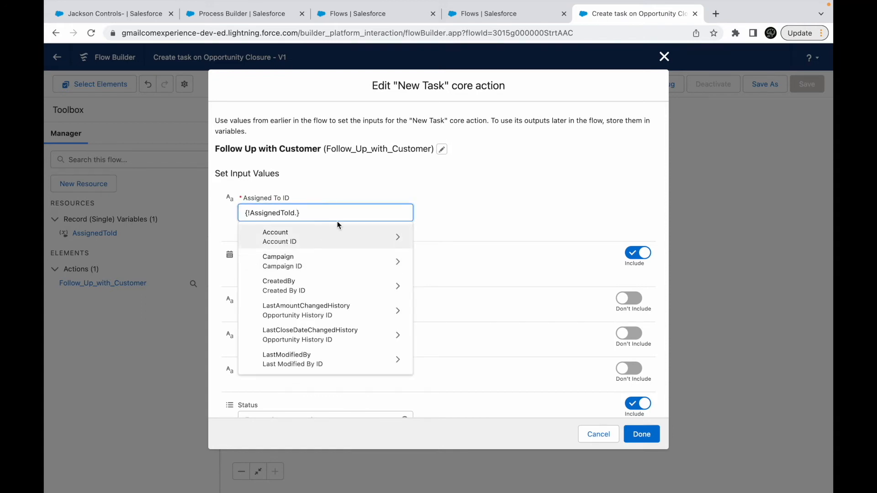
- Set the Assigned To ID input to the AssignedToId variable's OwnerId field and finish editing the action
text(Id)
scroll(333, 281, down, 3)
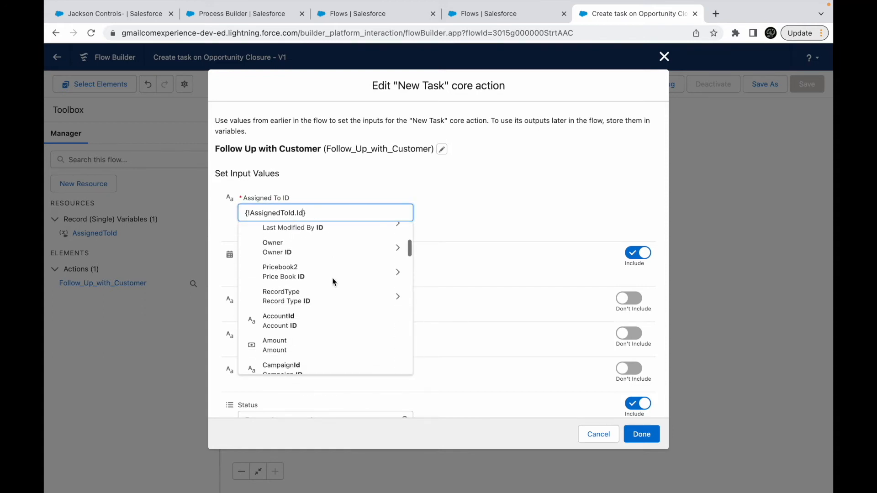
scroll(319, 307, down, 5)
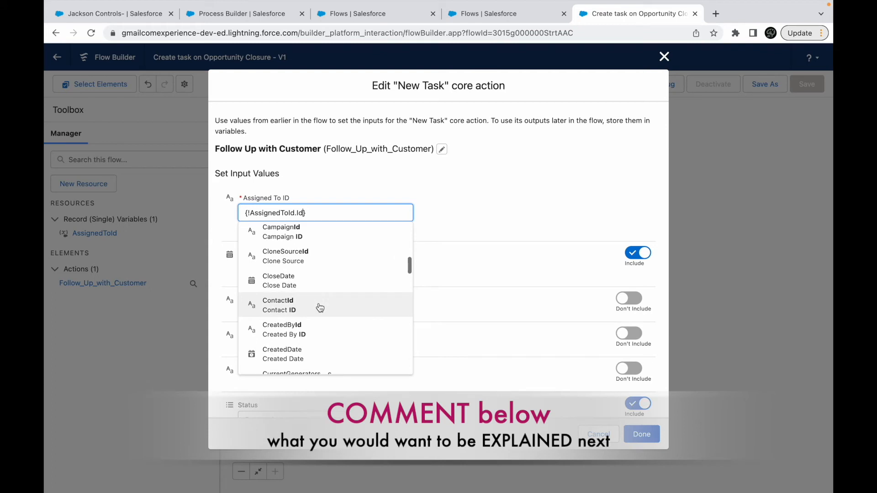
scroll(319, 307, down, 8)
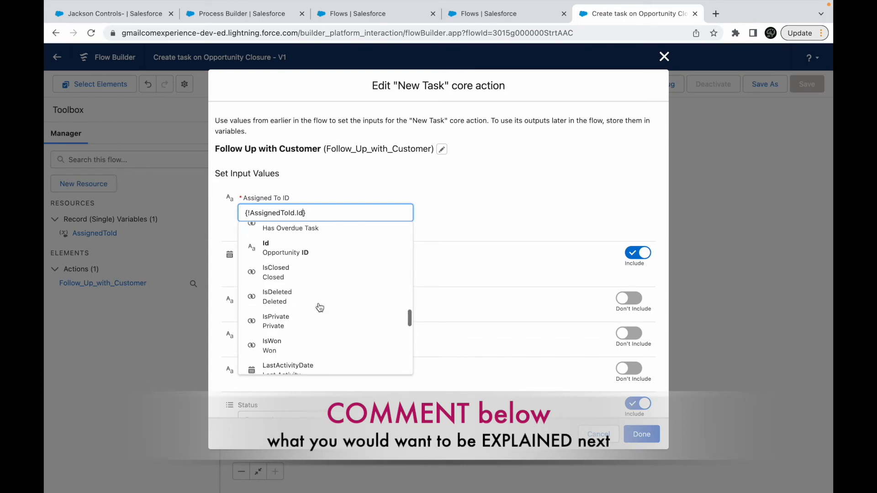
scroll(320, 307, up, 5)
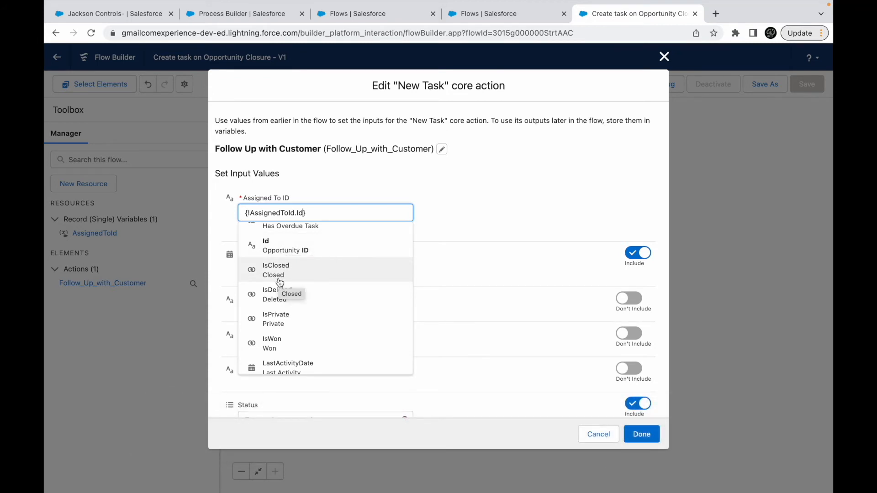
text(Own)
key(BackSpace)
key(BackSpace)
key(BackSpace)
key(BackSpace)
key(BackSpace)
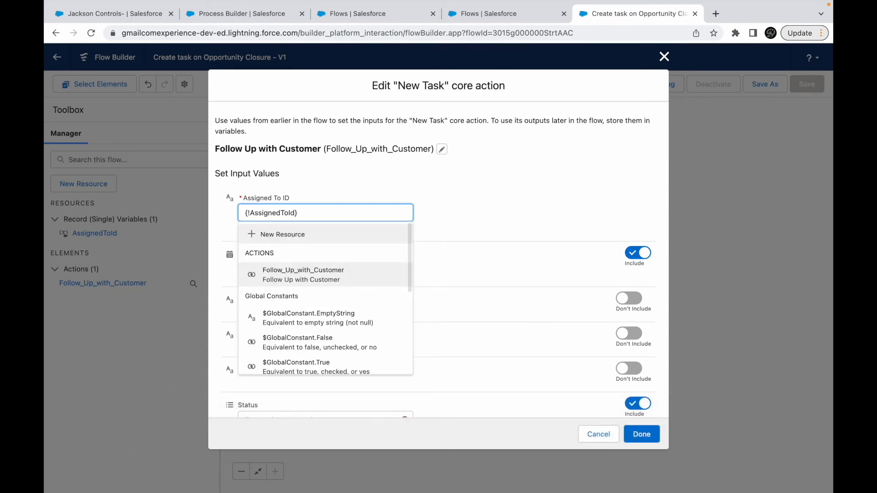
text(Ow)
click(297, 268)
click(642, 434)
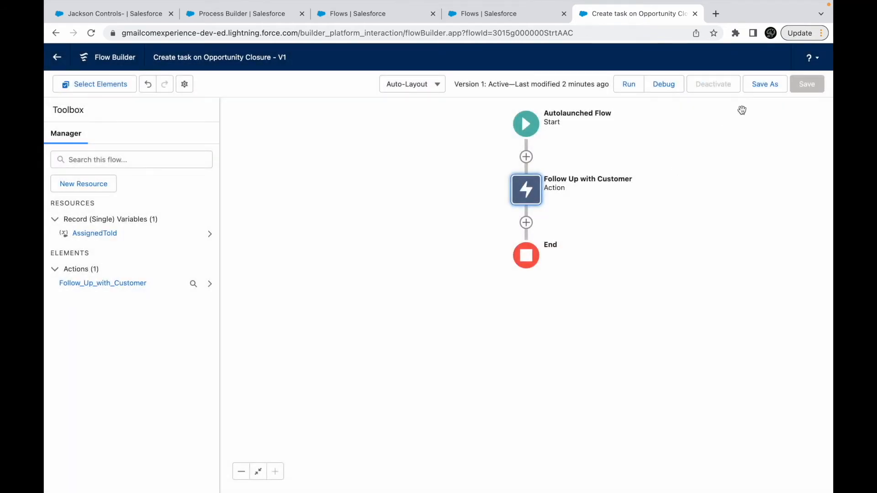
- Save the Create task on Opportunity Closure flow as a new version and activate it
click(763, 85)
click(640, 350)
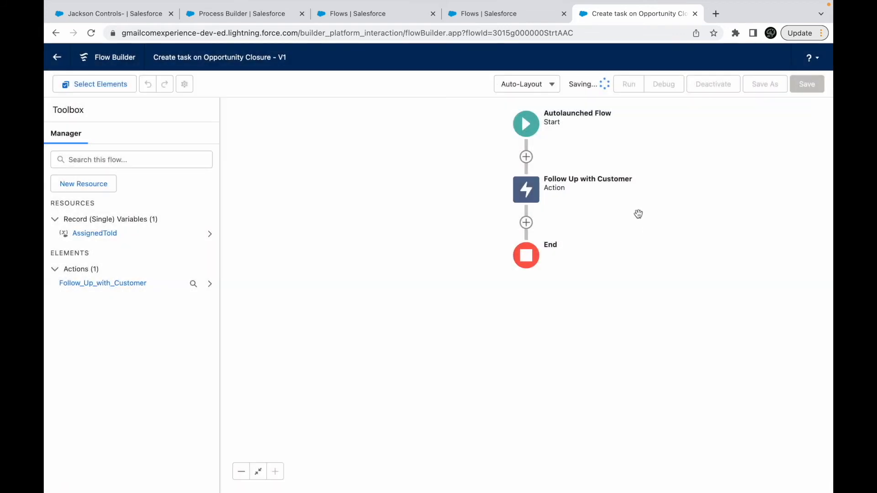
click(715, 89)
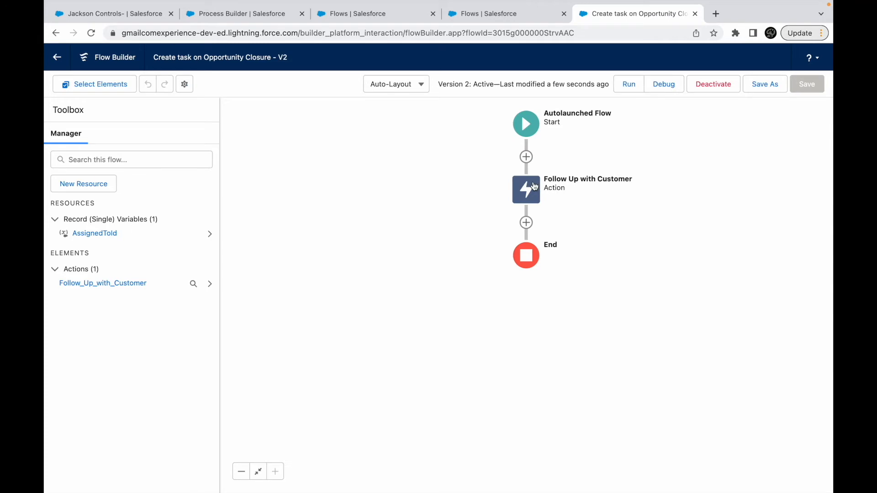
- Reload Process Builder and open the Create Opportunity action under Is Opp Closed Won? in Opportunity Process for Task Creation
click(251, 14)
click(126, 15)
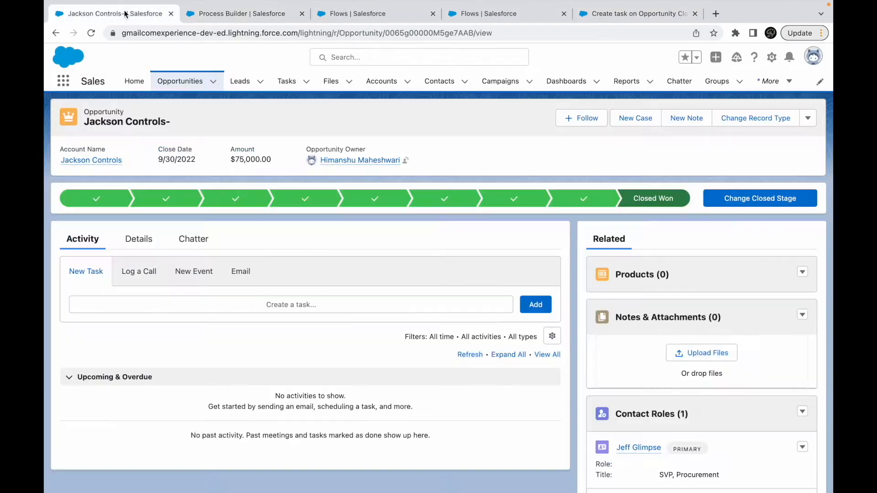
click(241, 14)
key(super+r)
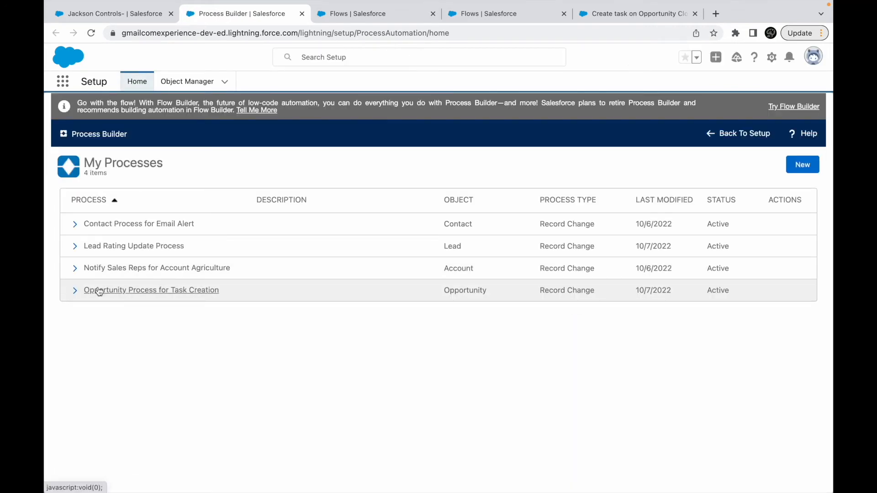
click(117, 290)
scroll(264, 394, down, 7)
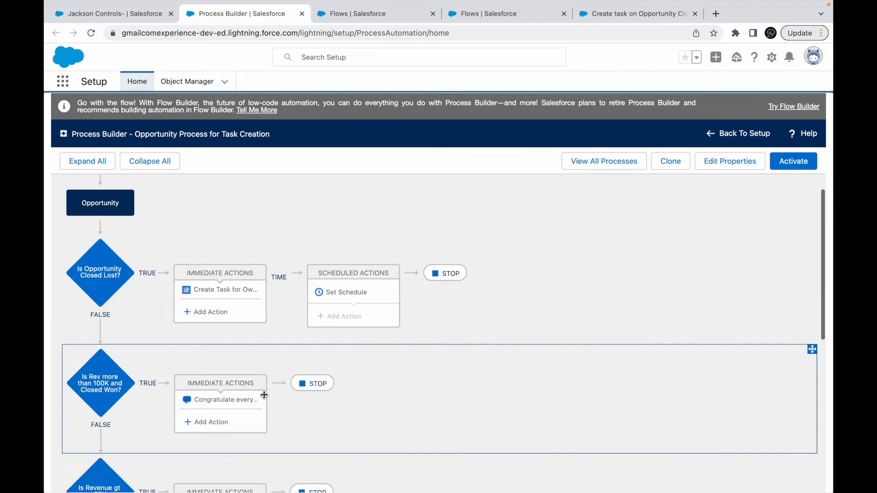
click(221, 315)
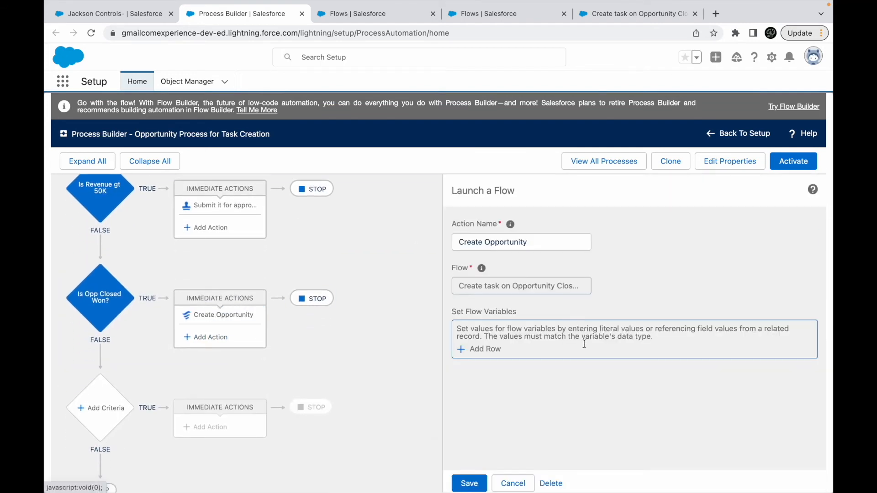
- Add the AssignedToId flow variable as a Field Reference to the Opportunity record that started the process
click(485, 354)
click(504, 346)
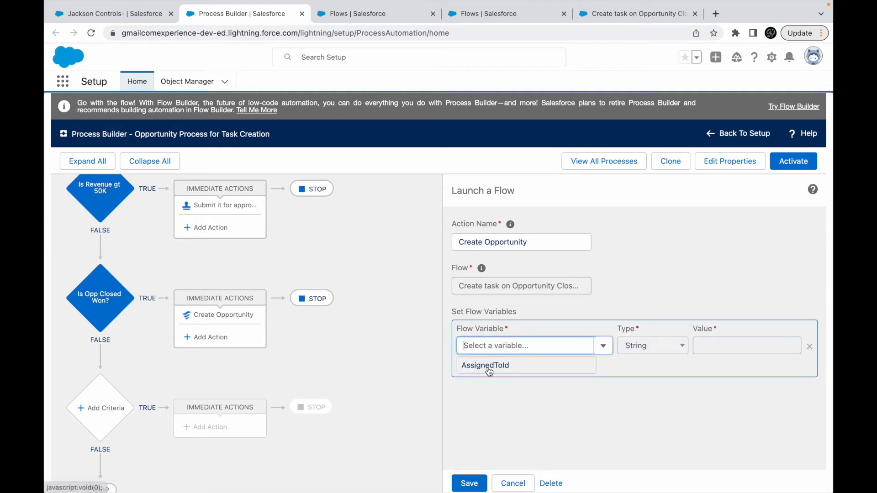
click(489, 372)
click(668, 348)
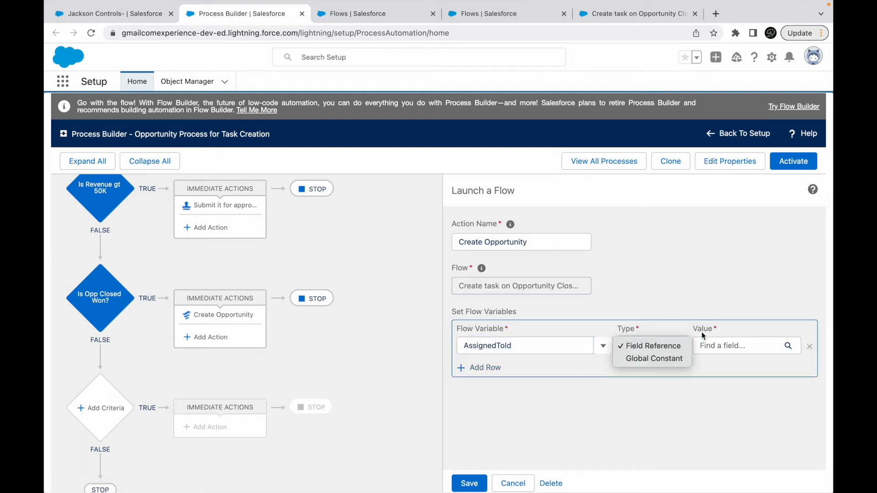
click(714, 345)
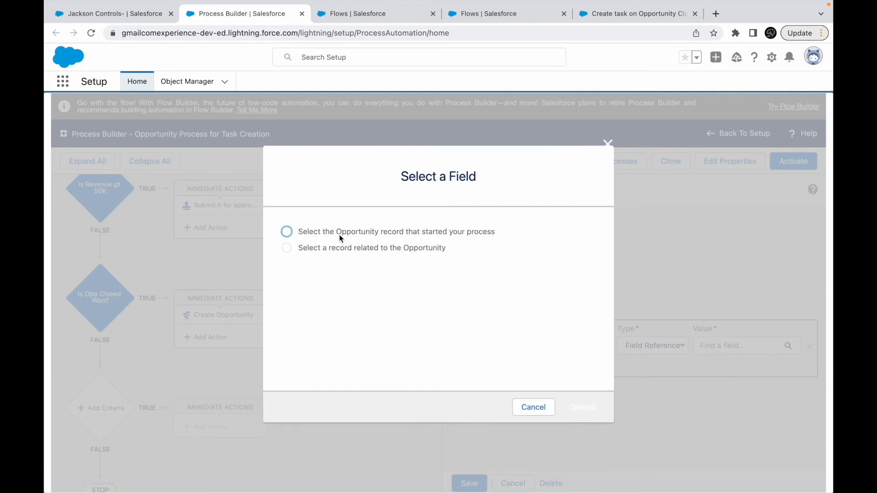
click(340, 234)
click(579, 407)
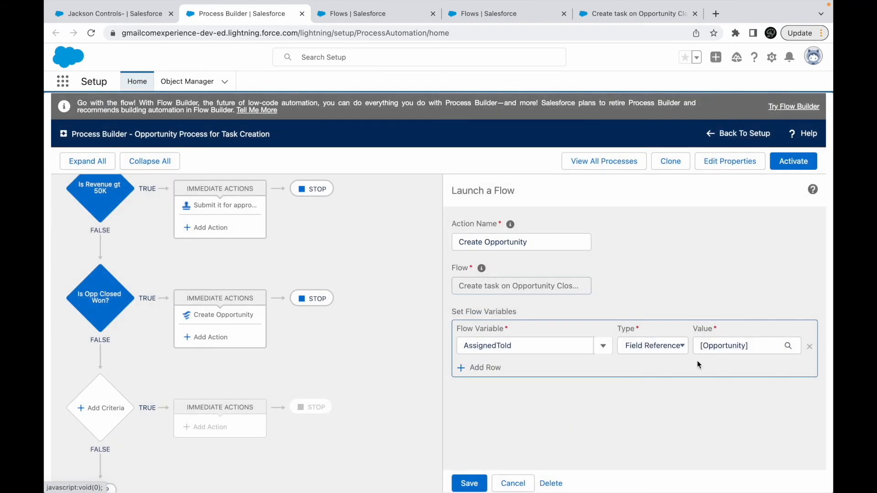
click(740, 345)
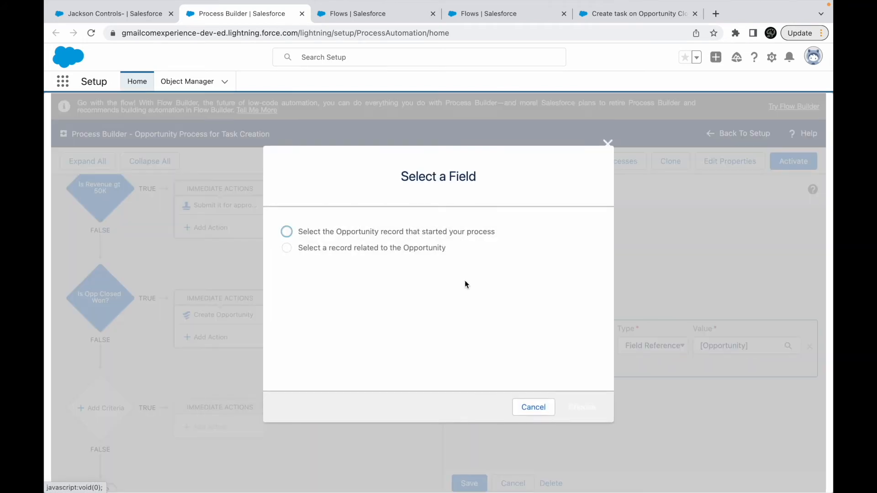
click(382, 239)
click(573, 407)
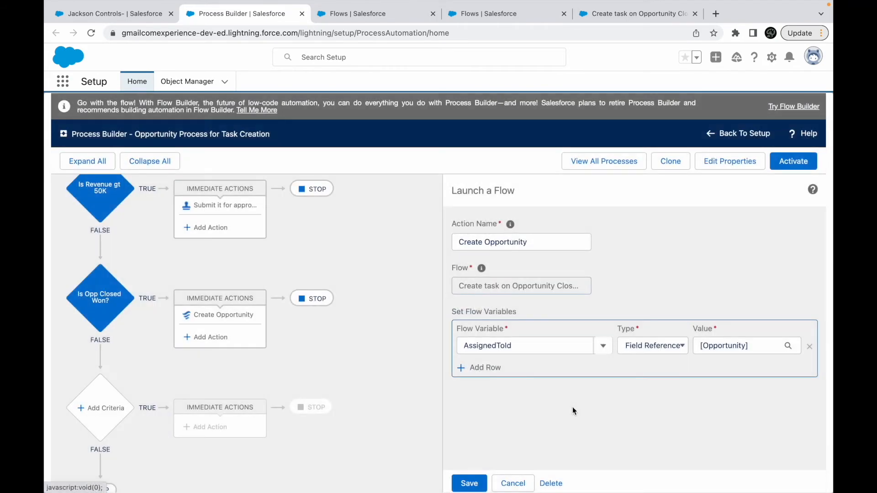
click(488, 368)
click(498, 367)
click(540, 415)
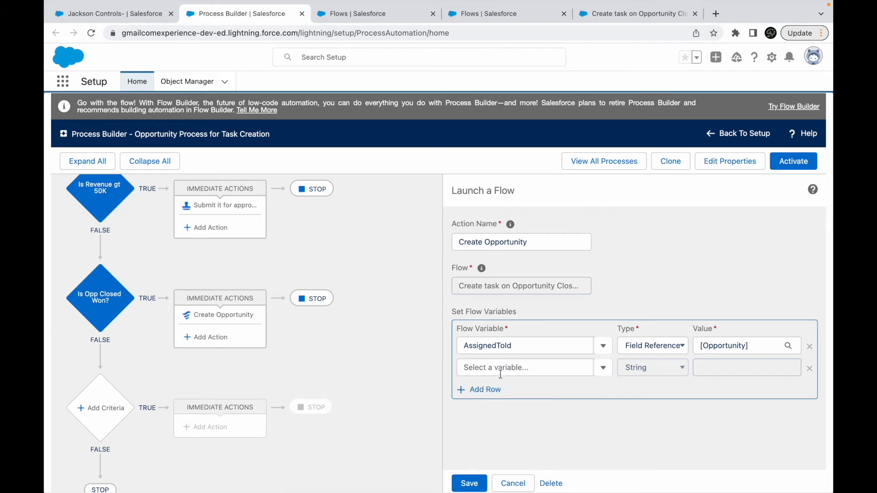
click(811, 369)
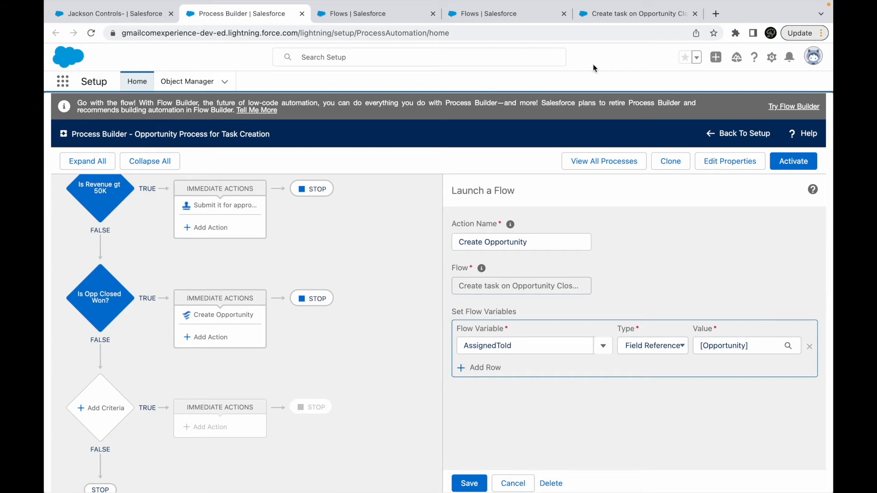
- Reopen the Follow Up with Customer action in Flow Builder and start a new Variable resource from its Due Date Only input
click(619, 18)
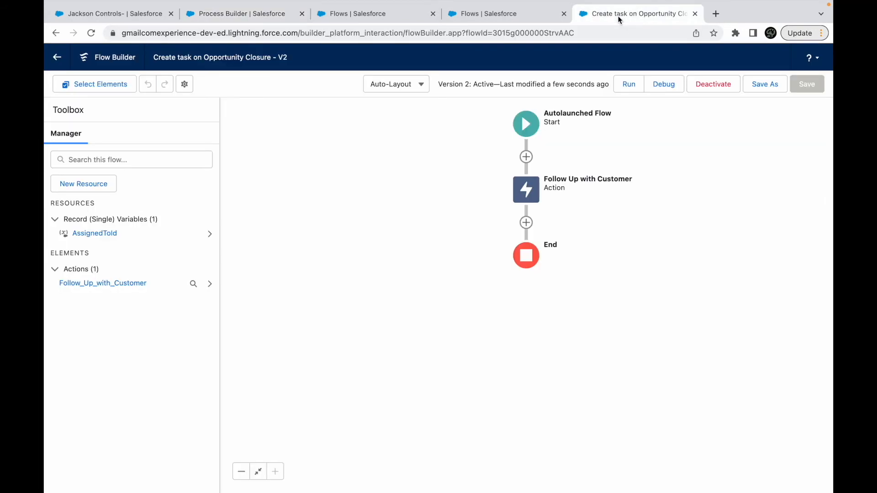
double_click(525, 187)
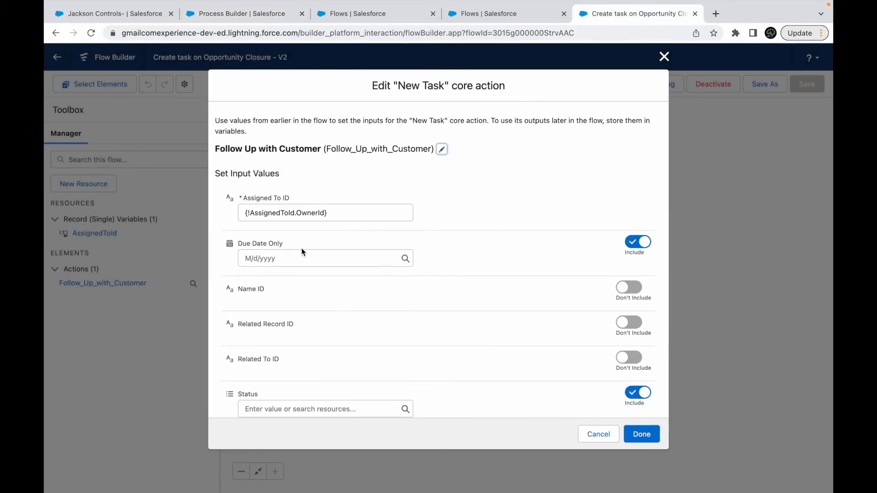
double_click(276, 214)
double_click(317, 214)
click(347, 215)
click(468, 198)
click(274, 264)
click(286, 283)
click(275, 226)
click(270, 250)
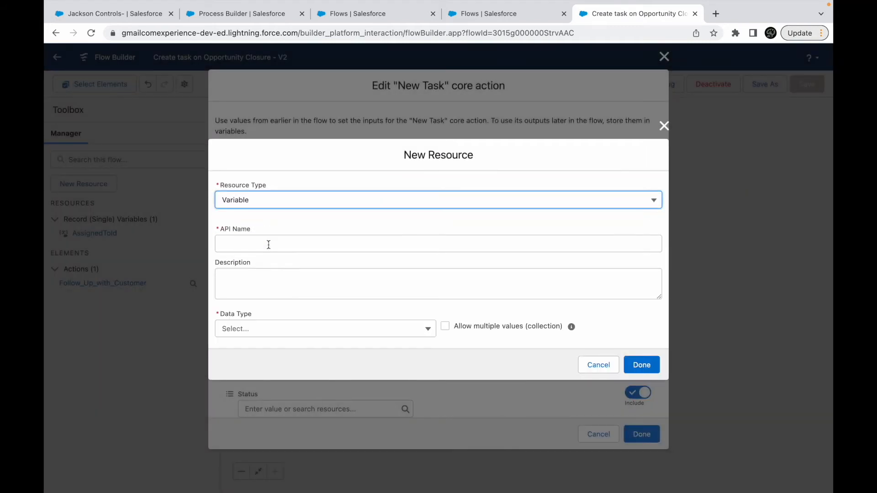
- Name the variable DueDate, give it the Date data type, make it available for input, and create it
click(264, 243)
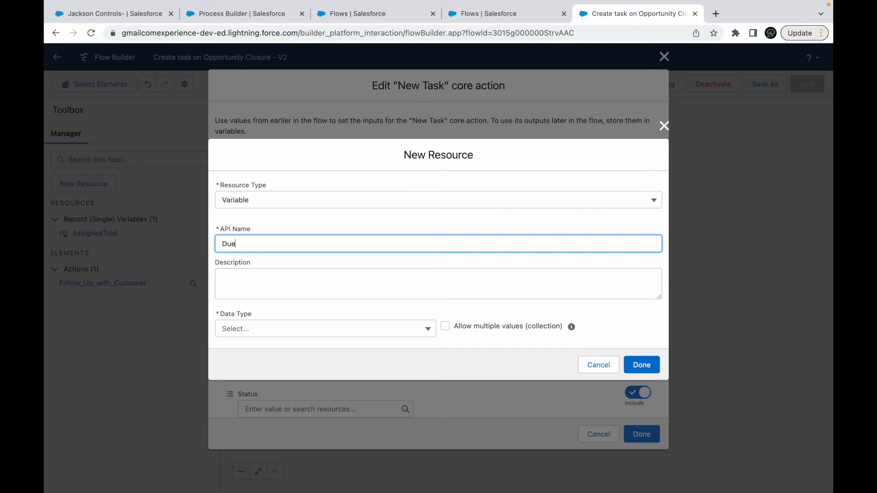
click(295, 331)
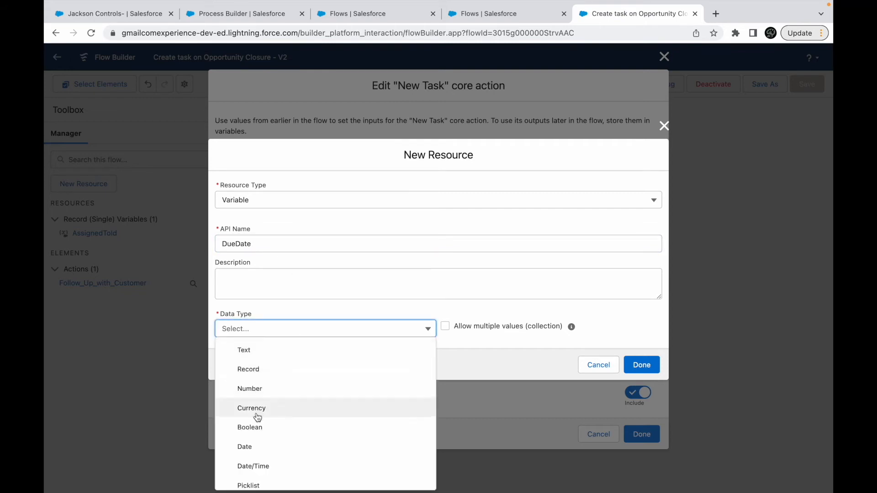
click(256, 446)
click(263, 357)
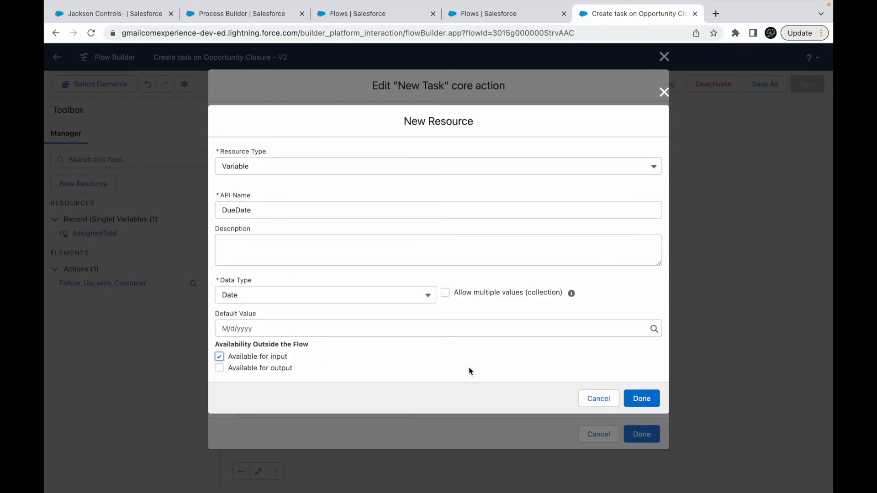
click(641, 399)
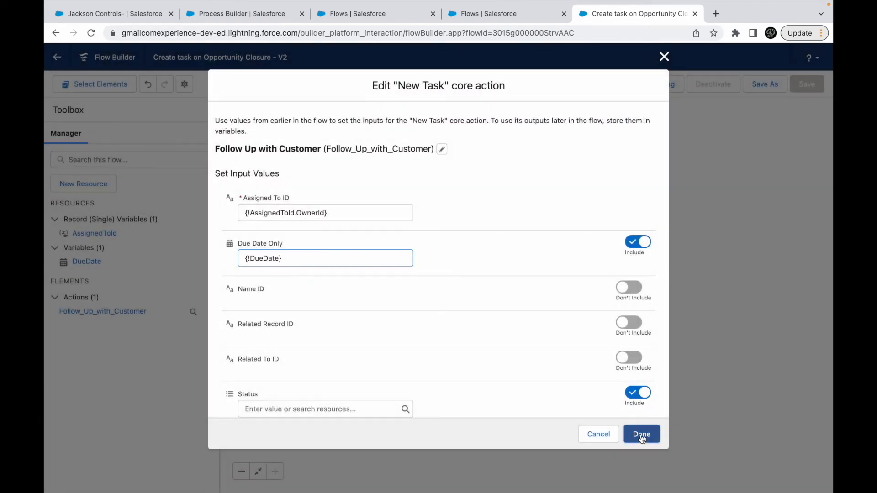
- Finish editing the action, then save the flow with the DueDate variable as a new version and activate it
click(641, 439)
click(752, 81)
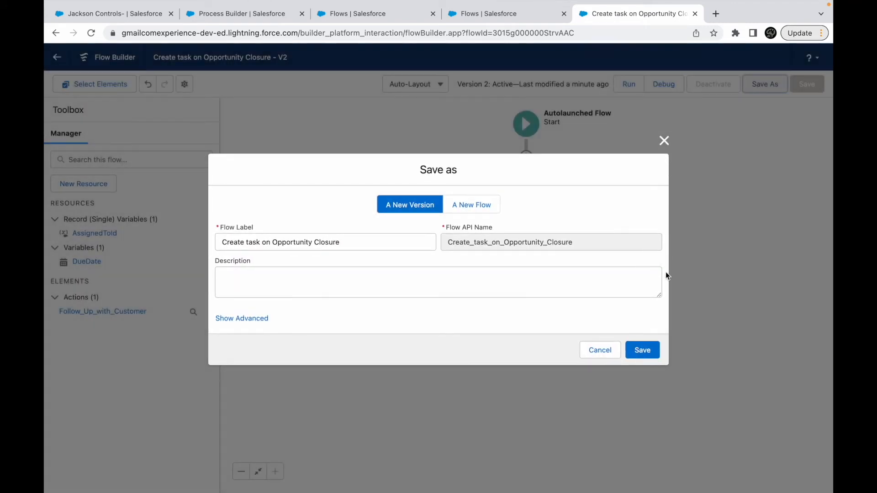
click(642, 350)
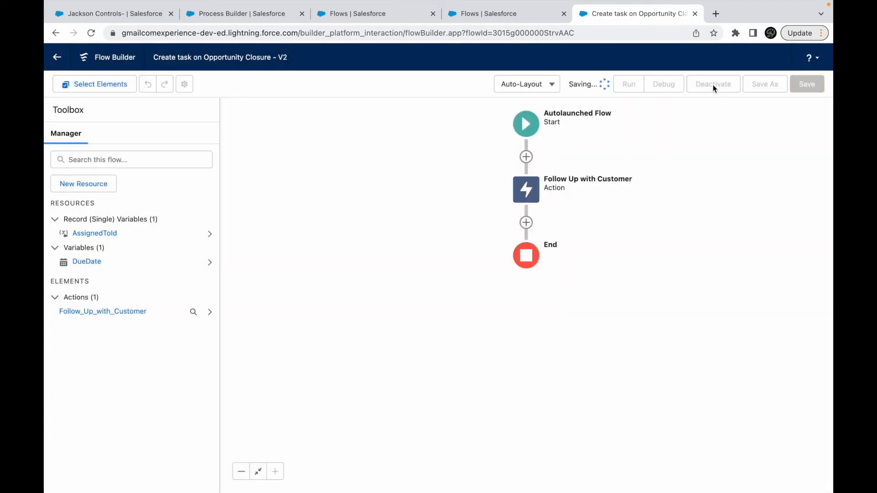
click(706, 86)
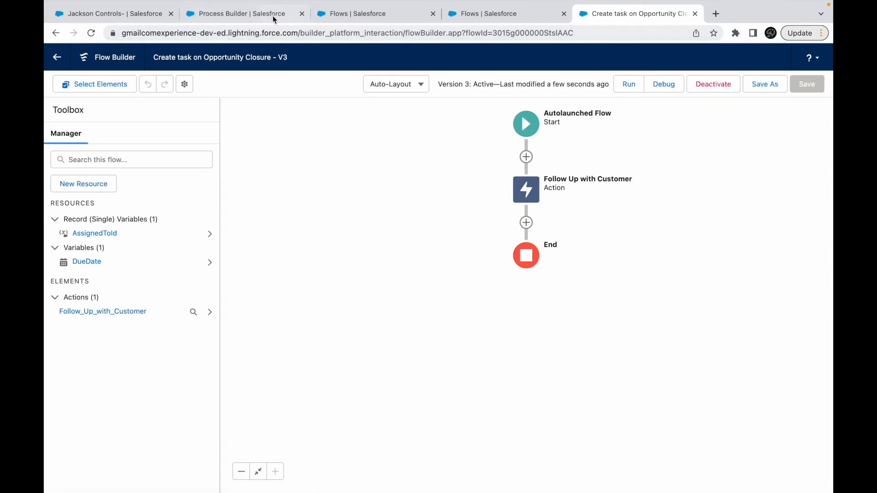
- Save the Create Opportunity action in Process Builder, reopen it, and try to add a second flow variable
click(255, 17)
click(469, 483)
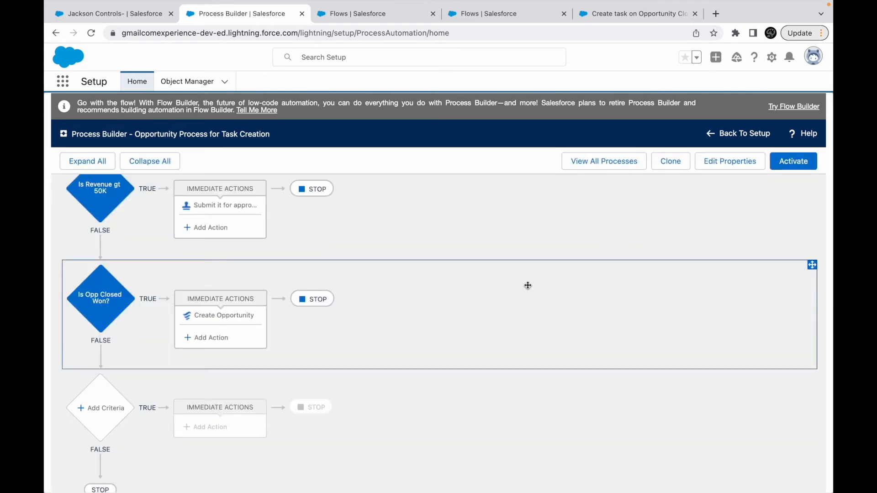
click(245, 316)
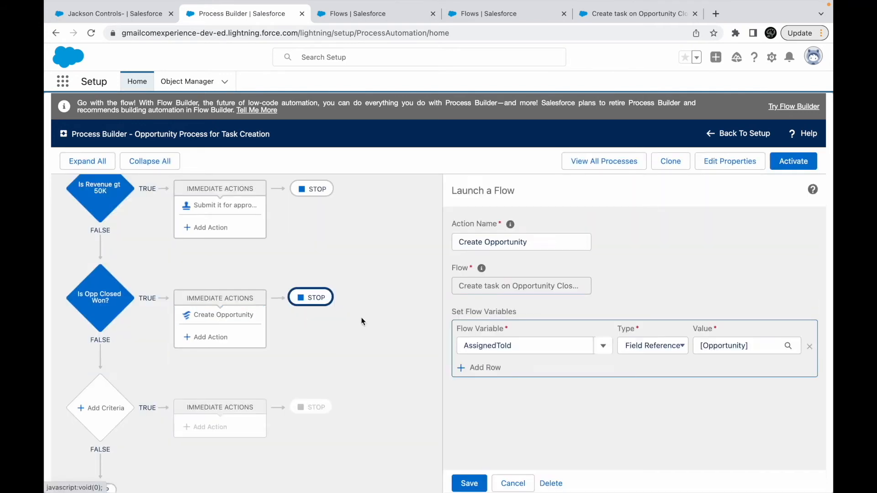
click(484, 368)
click(499, 369)
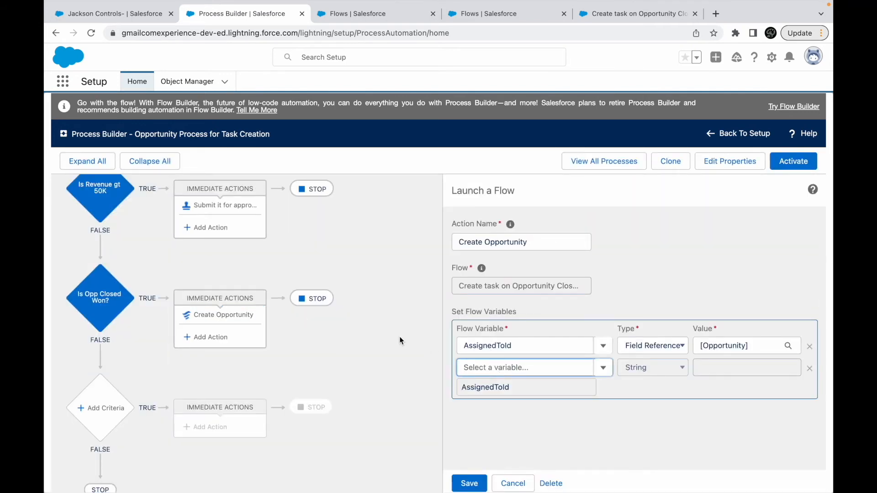
- Reload Process Builder, reopen the Create Opportunity action in Opportunity Process for Task Creation, and choose DueDate as the second flow variable
key(super+r)
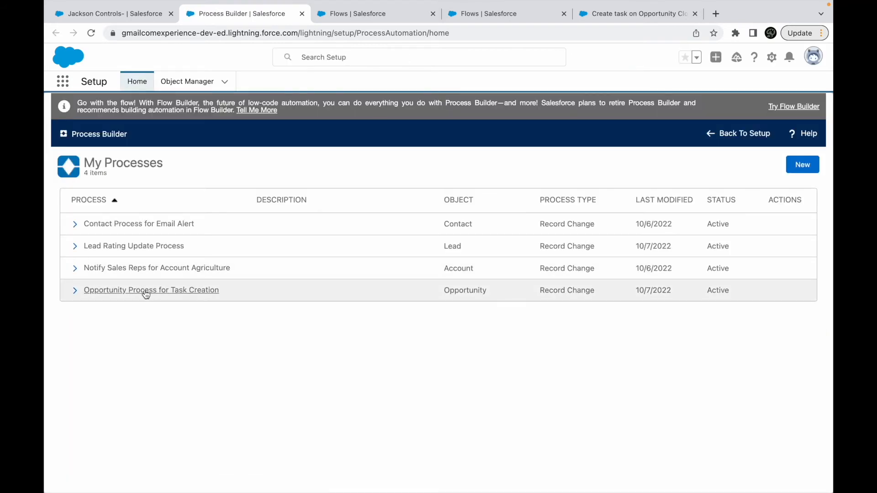
click(145, 294)
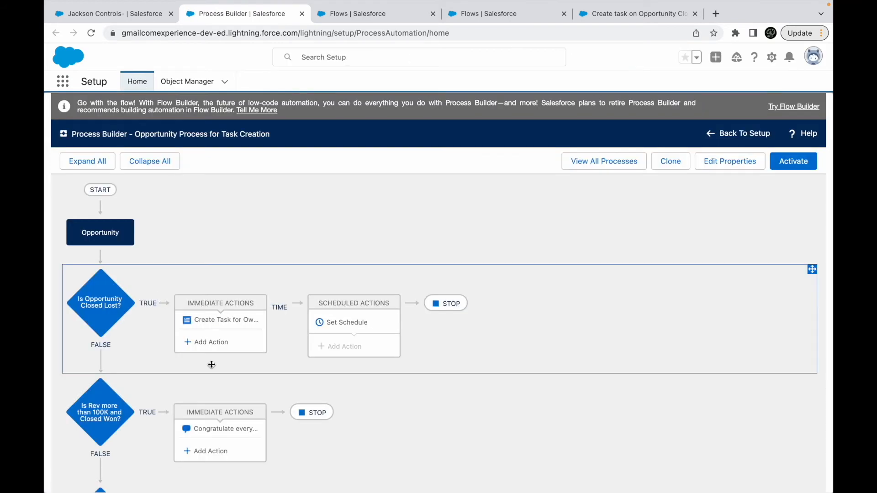
scroll(237, 311, down, 5)
click(237, 311)
click(502, 368)
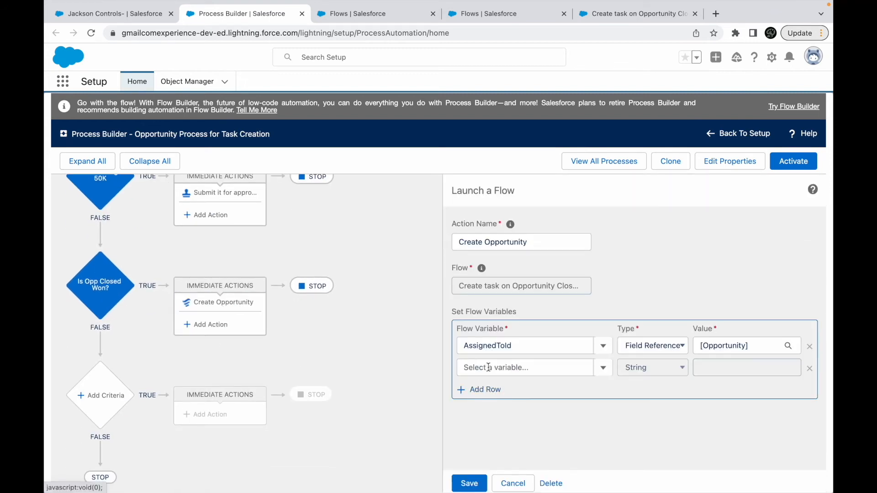
click(505, 367)
click(489, 389)
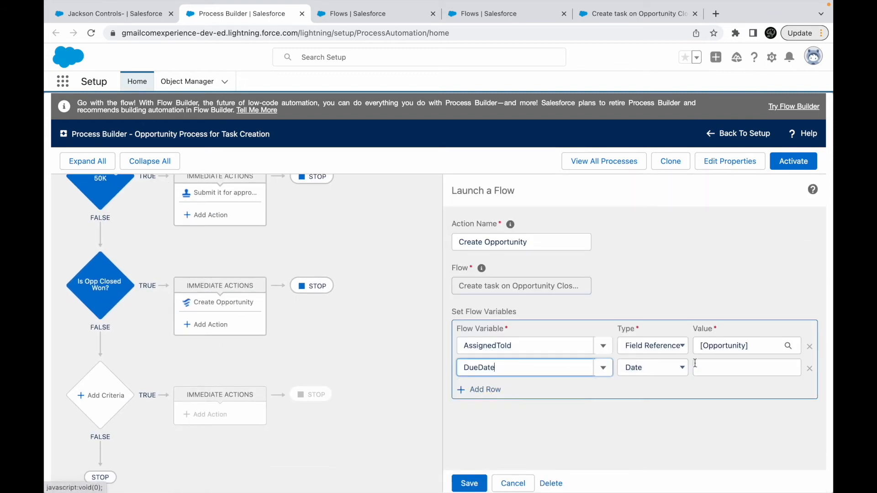
- Set the DueDate variable's type to Formula and apply the formula TODAY() + 3 as its value
click(721, 365)
click(657, 368)
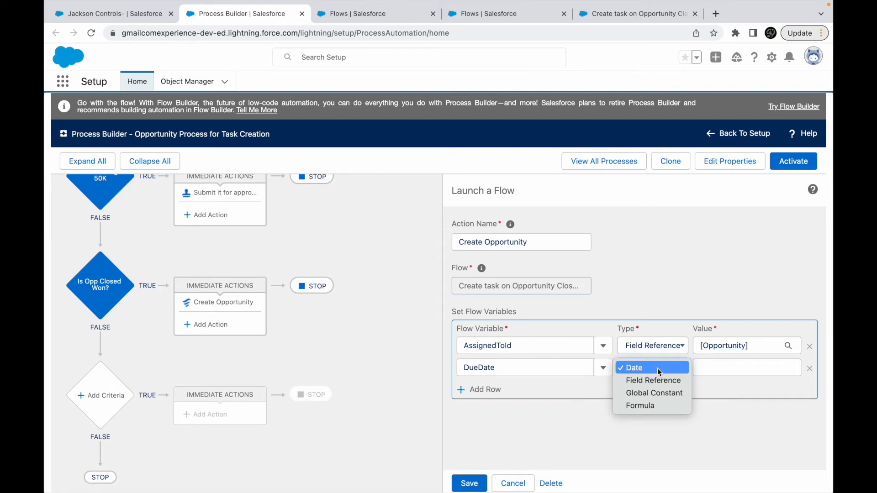
click(646, 401)
click(708, 367)
text(TODAY() + 3)
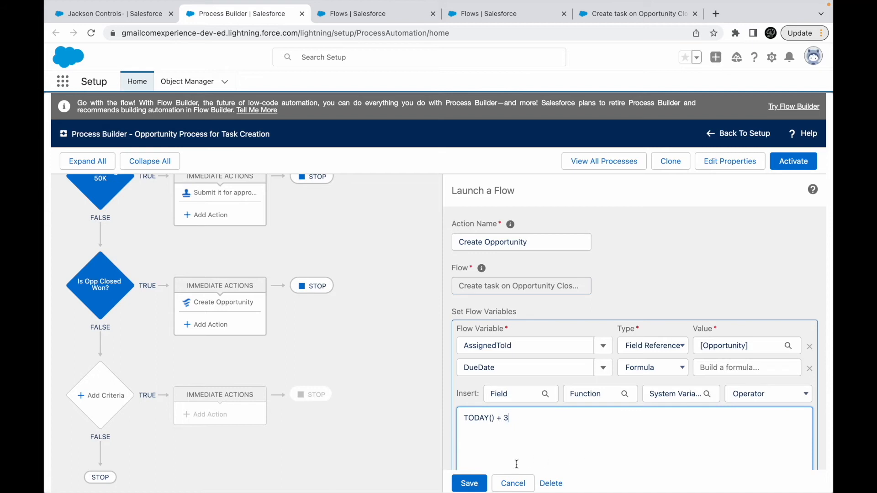
click(471, 485)
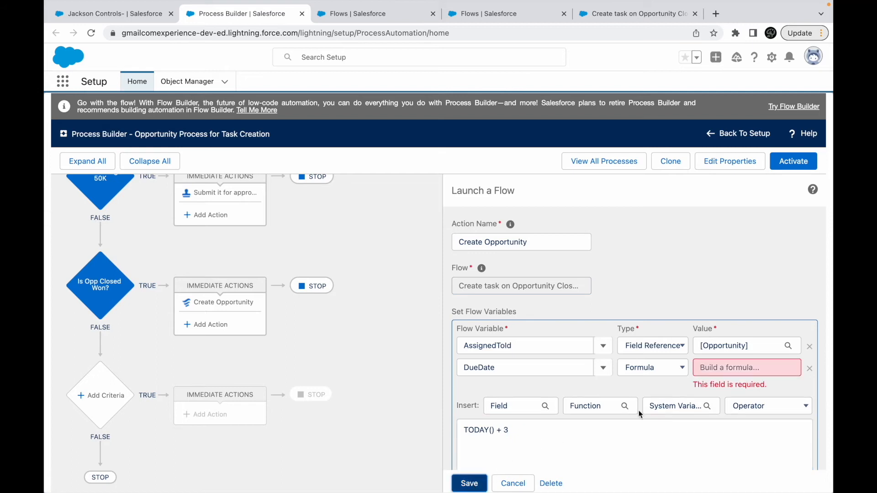
scroll(635, 438, down, 2)
click(499, 416)
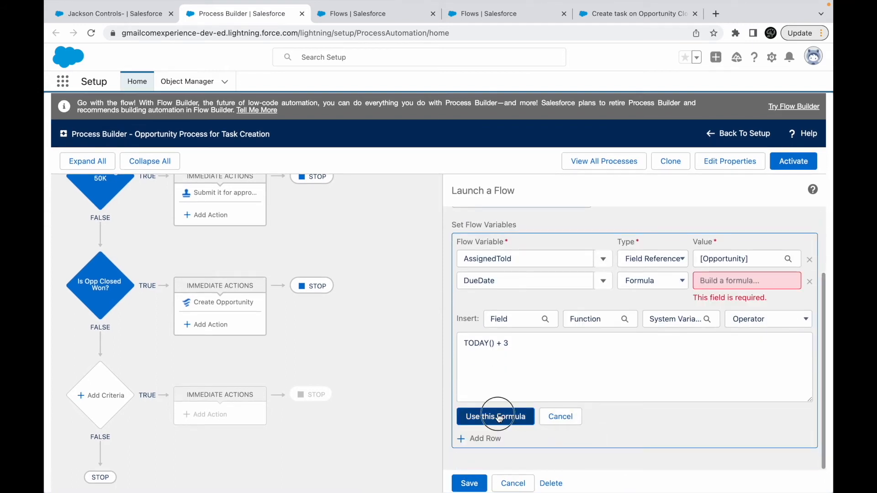
- Save the Create Opportunity action and activate the opportunity process
click(469, 483)
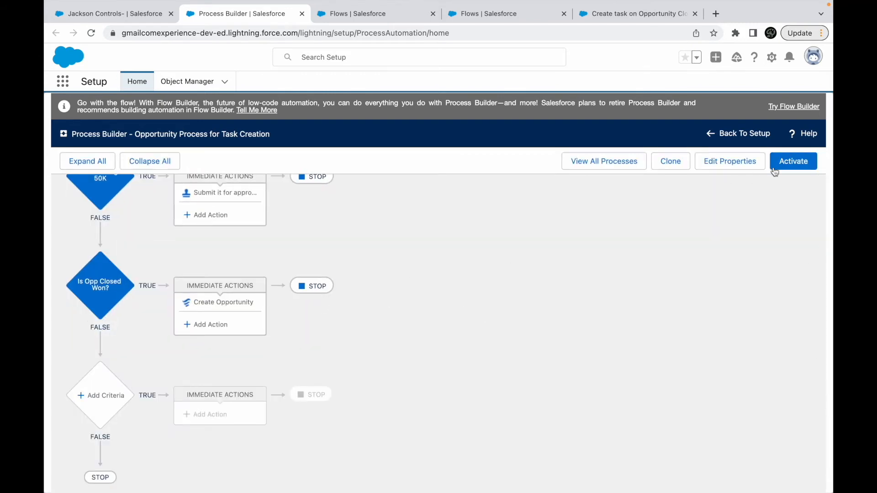
click(793, 161)
click(586, 343)
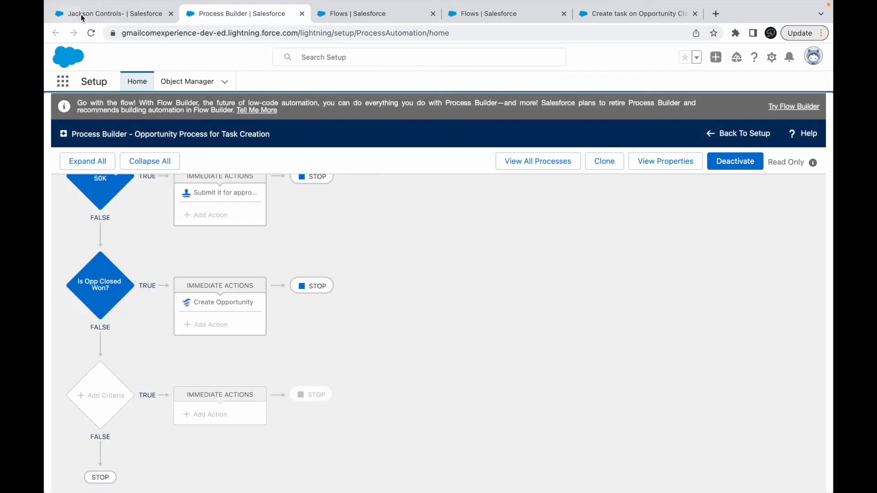
- Switch to the Sales app, show the All Opportunities list, and open the Dickenson Mobile Generators opportunity
click(81, 14)
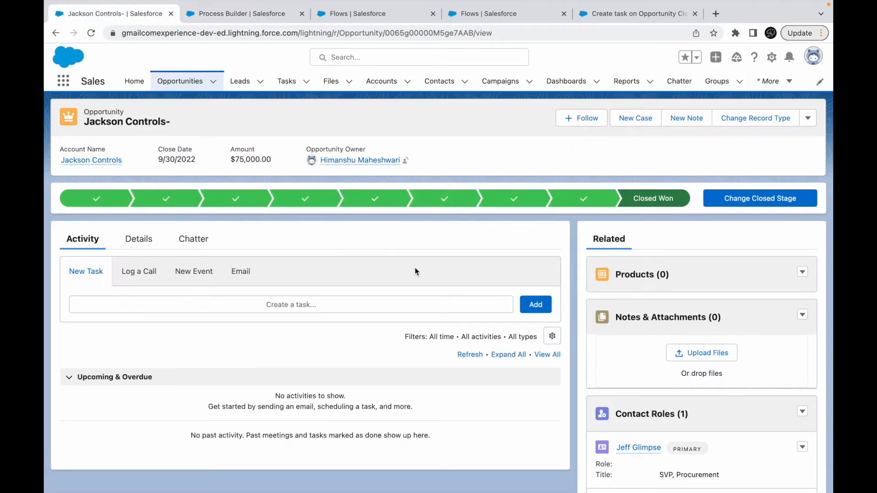
click(252, 20)
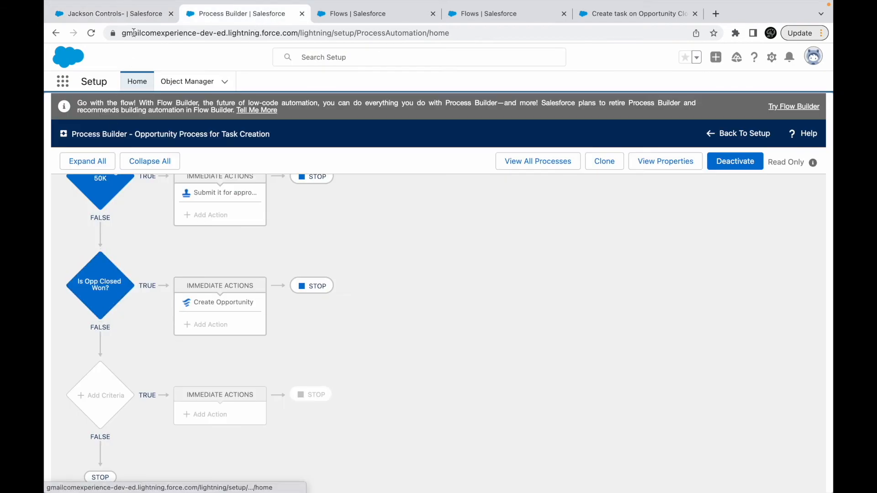
click(121, 14)
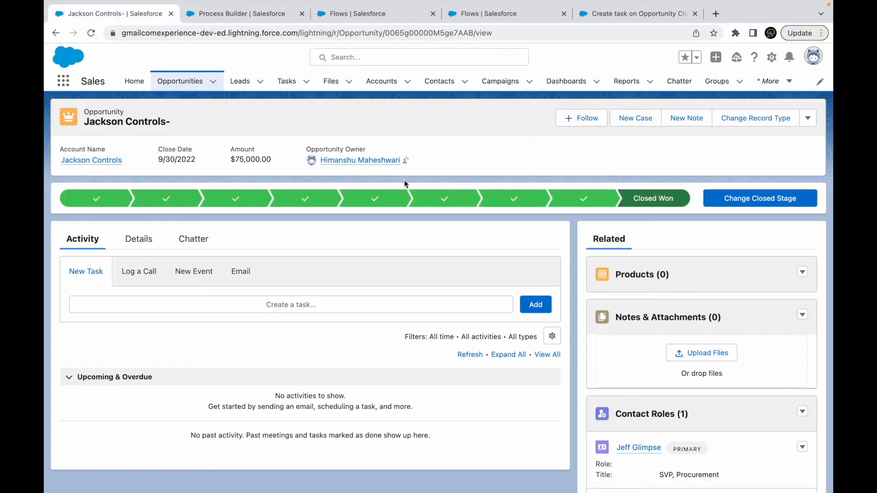
click(180, 80)
click(169, 122)
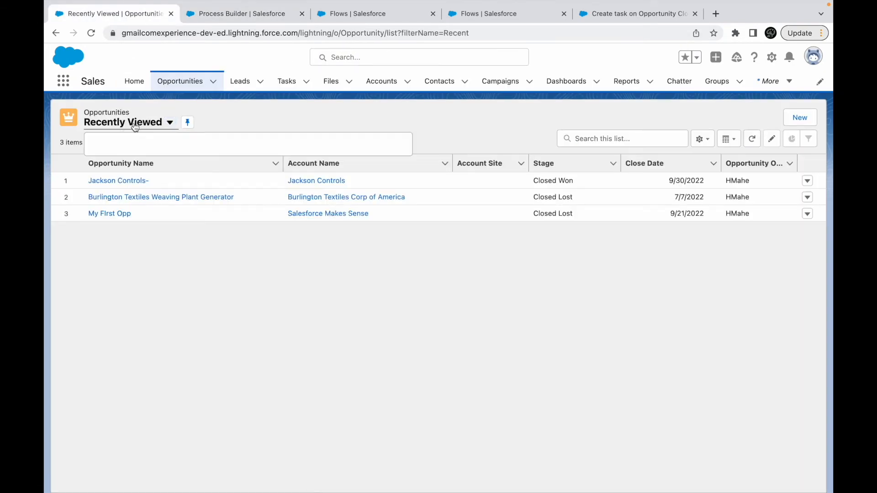
click(303, 326)
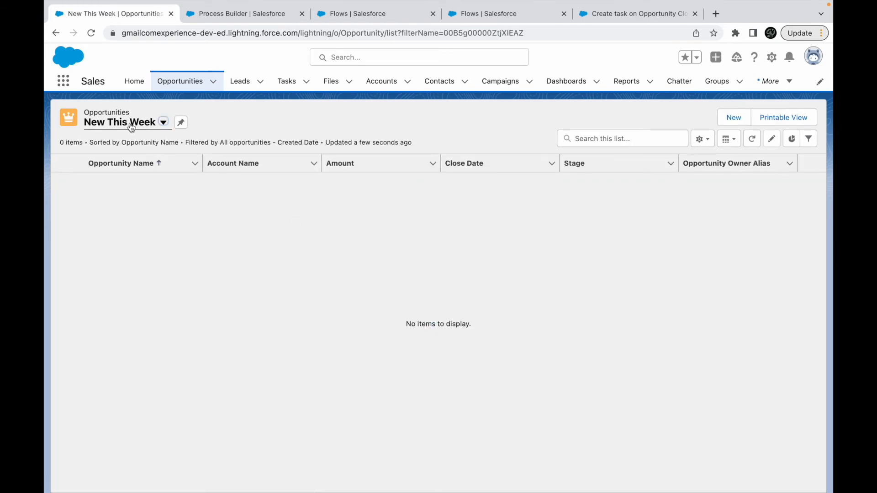
click(131, 124)
click(138, 195)
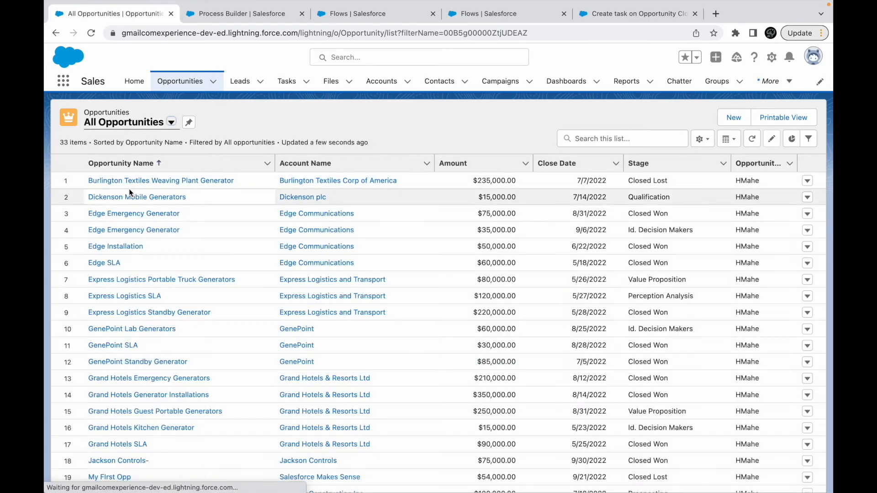
click(129, 190)
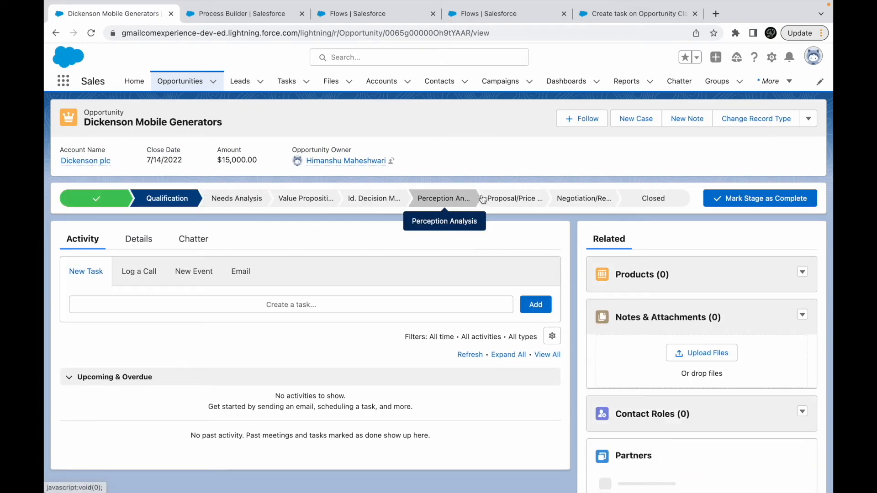
- Try to close the Dickenson Mobile Generators opportunity with the Closed Won stage
click(658, 198)
click(732, 199)
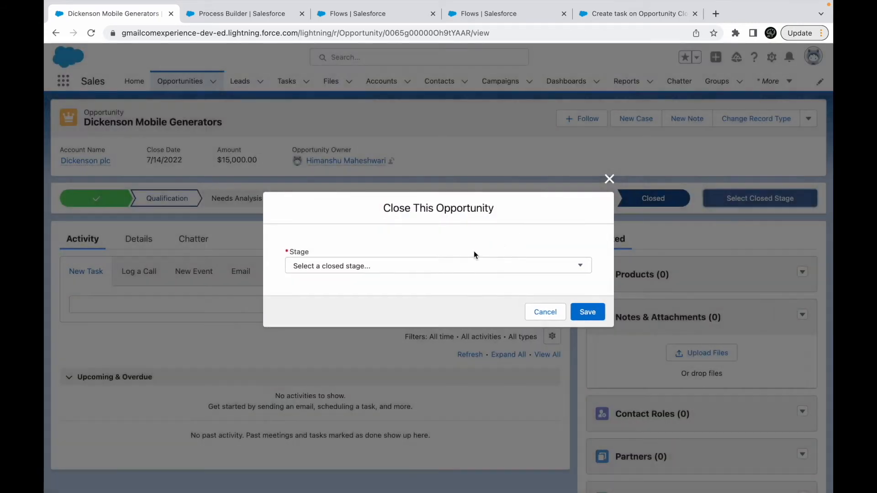
click(461, 265)
click(334, 289)
click(233, 14)
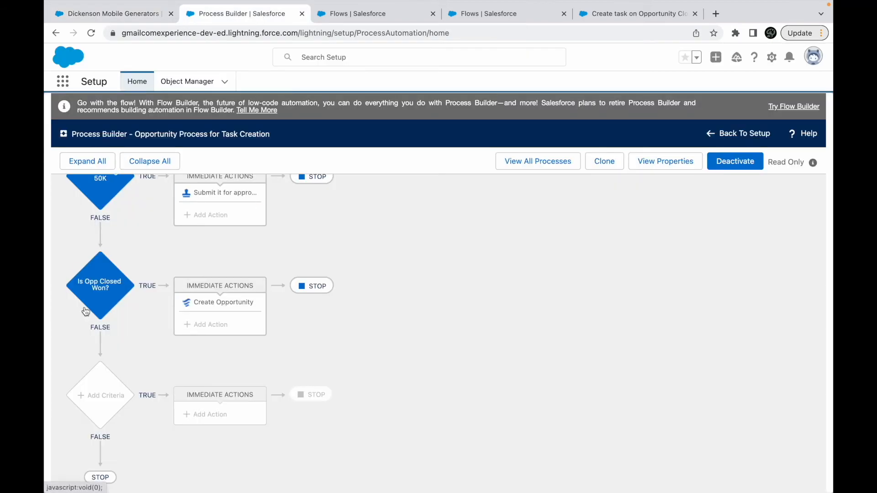
click(135, 18)
click(379, 268)
click(330, 254)
click(587, 312)
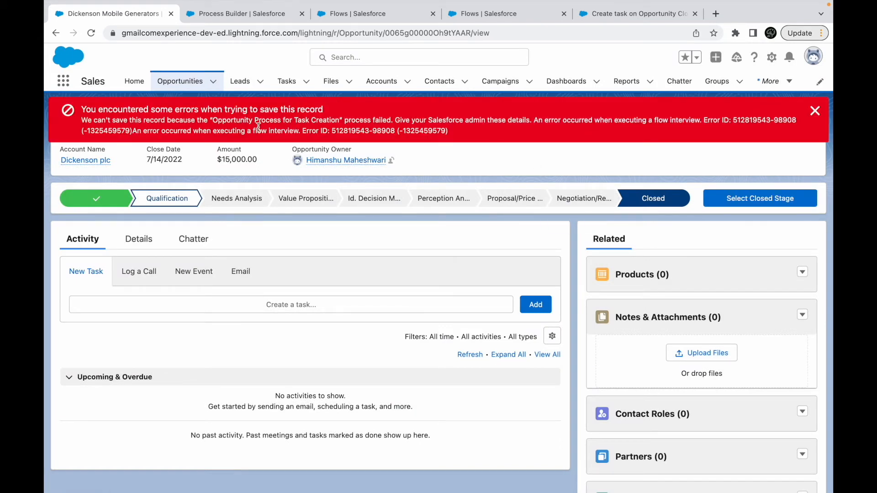
- Read the save error, then examine the input values of the Follow Up with Customer action in Flow Builder
drag(215, 121, 405, 124)
click(439, 128)
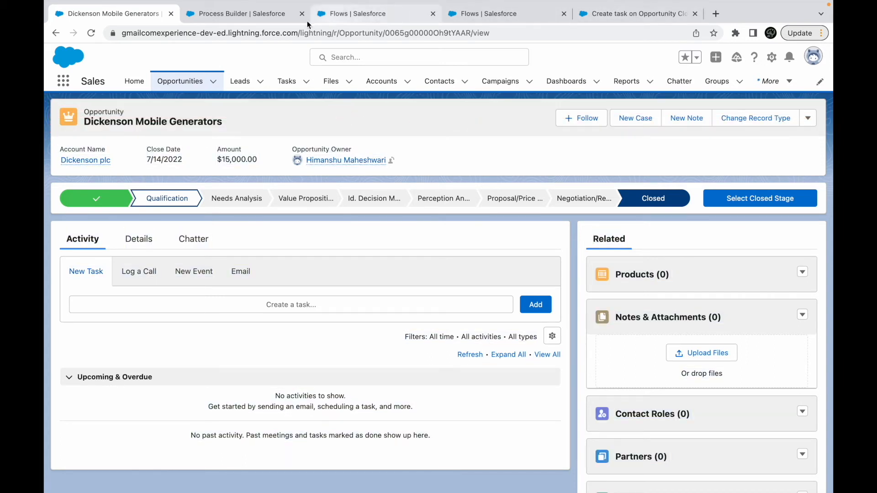
click(637, 15)
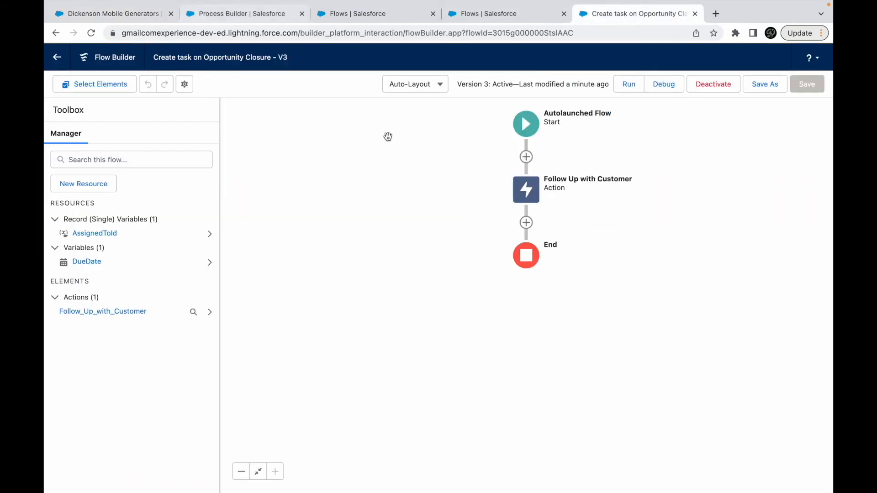
double_click(528, 188)
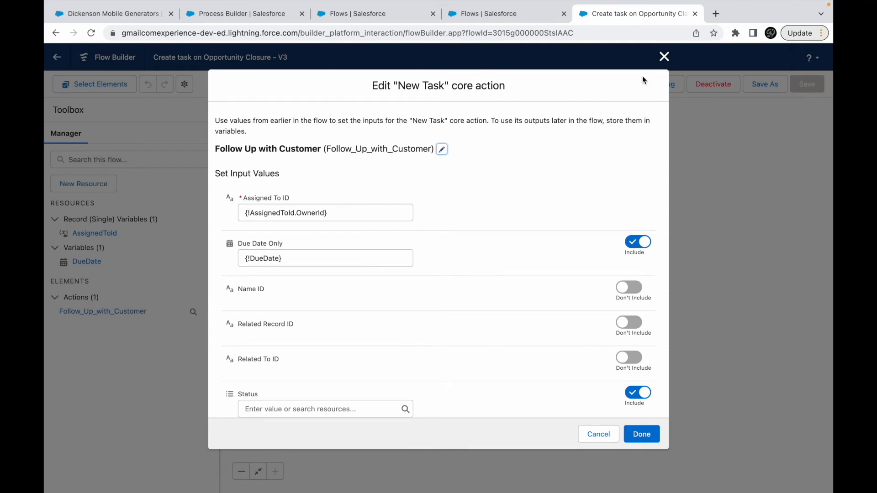
click(663, 58)
- Debug the flow with Dickenson Mobile Generators as AssignedToId and examine the action's error in the debug details
click(665, 84)
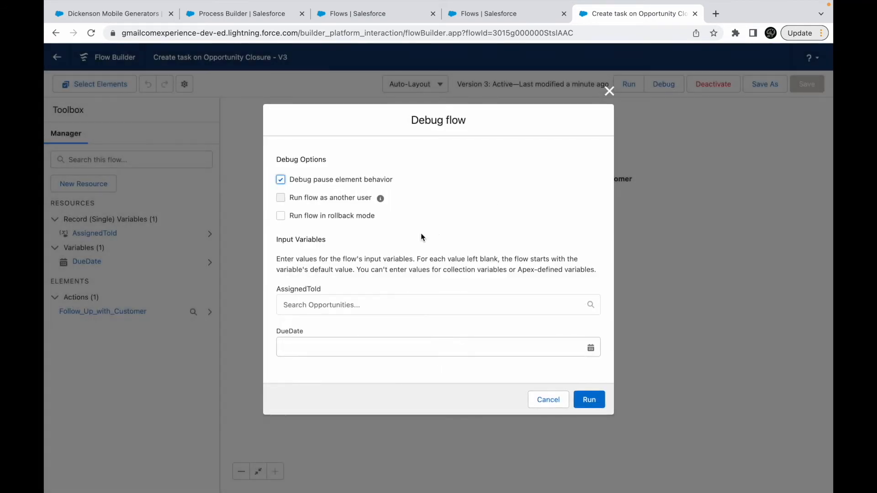
click(318, 307)
click(327, 327)
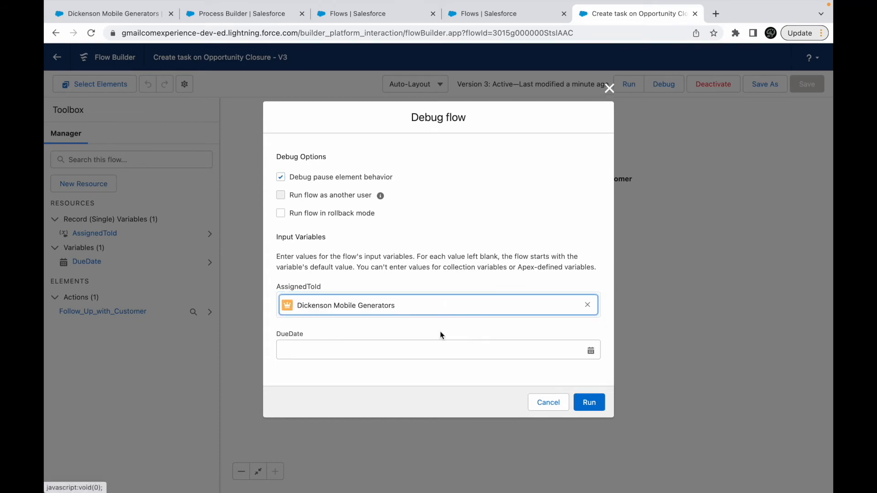
click(589, 402)
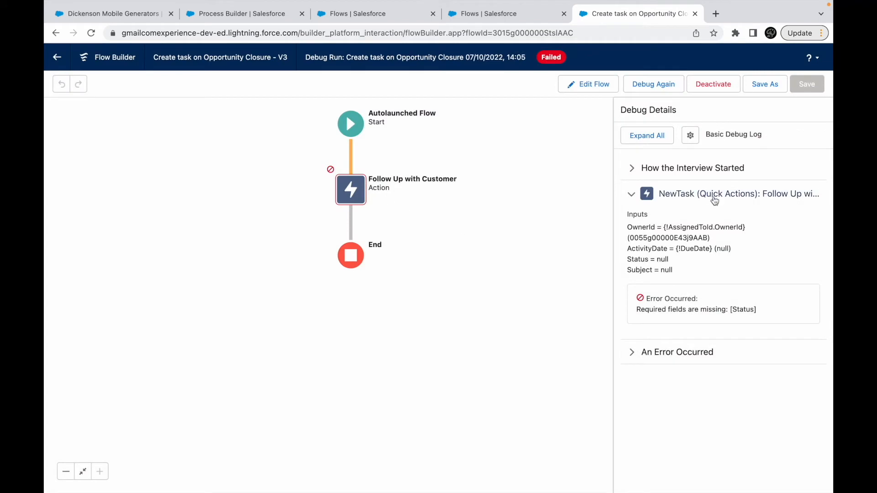
drag(658, 309, 731, 309)
click(751, 309)
- Reopen the Follow Up with Customer action and start a new Variable resource from its Status input
double_click(352, 195)
scroll(393, 336, down, 3)
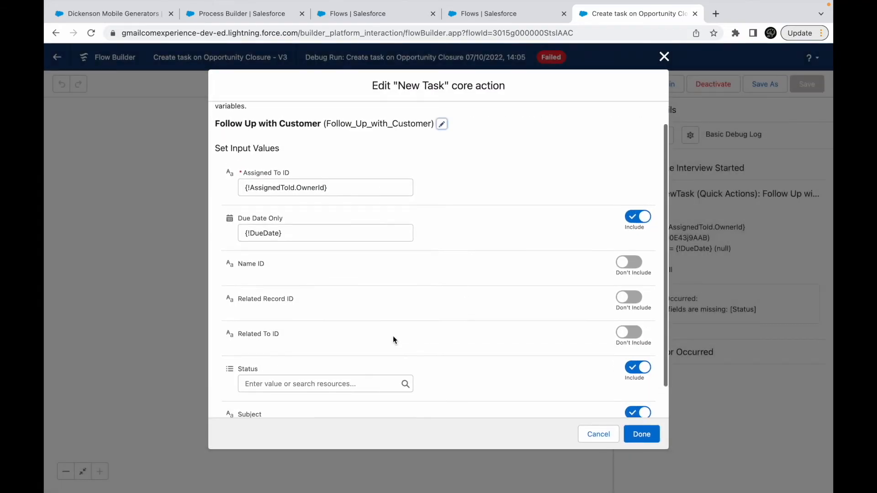
click(289, 348)
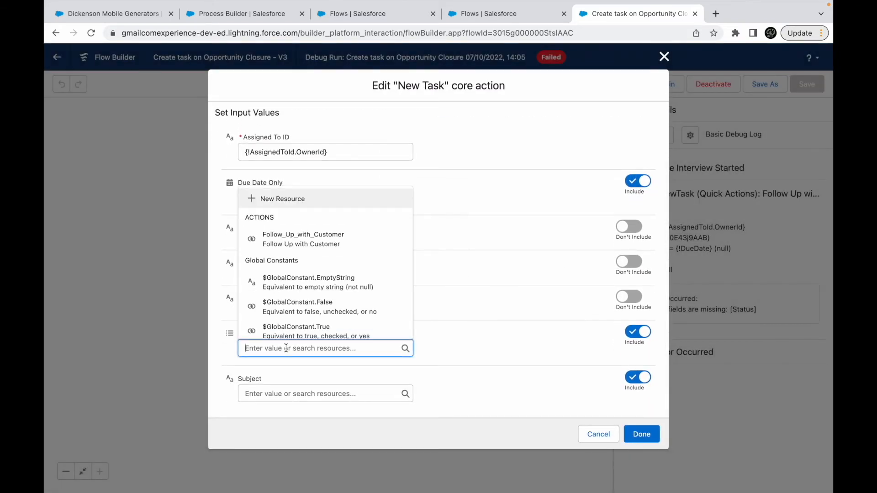
click(281, 200)
click(265, 223)
- Name the variable StatusVar, give it the Text data type, make it available for input, and create it
click(273, 243)
click(273, 244)
text(StatusVar)
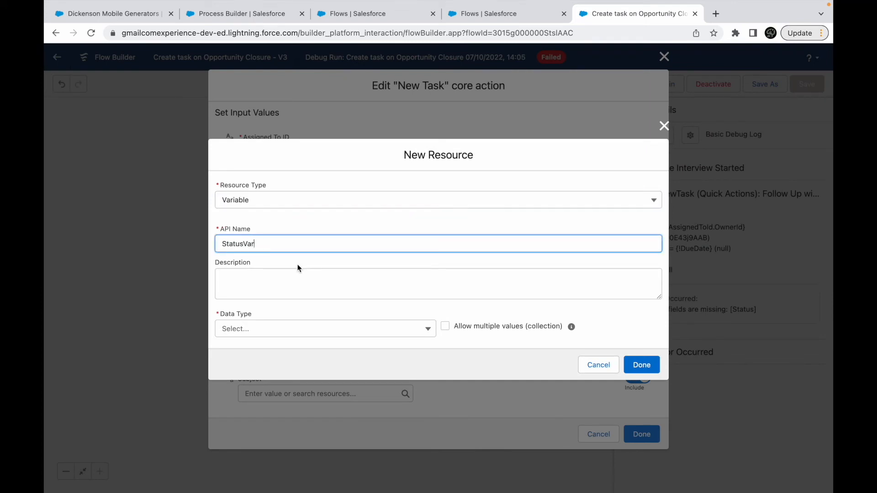
click(258, 328)
click(246, 350)
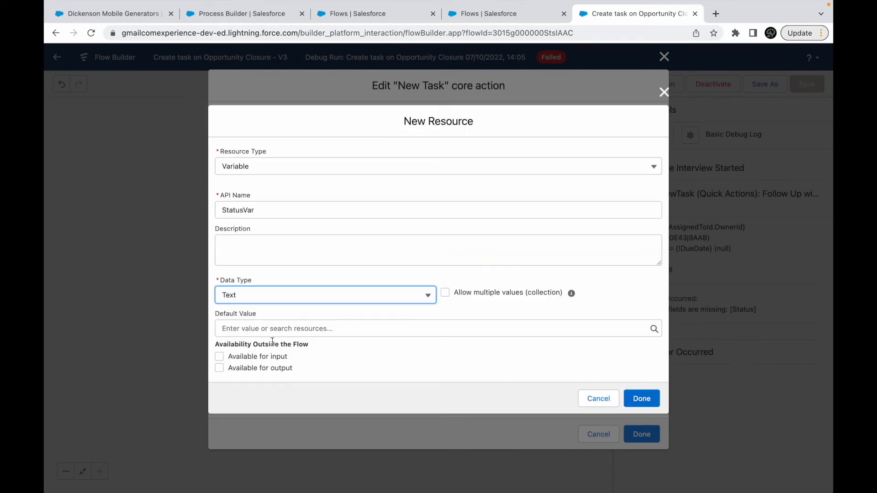
click(258, 357)
click(639, 397)
- Finish editing the action and save the flow with the StatusVar variable as a new version
scroll(320, 343, down, 2)
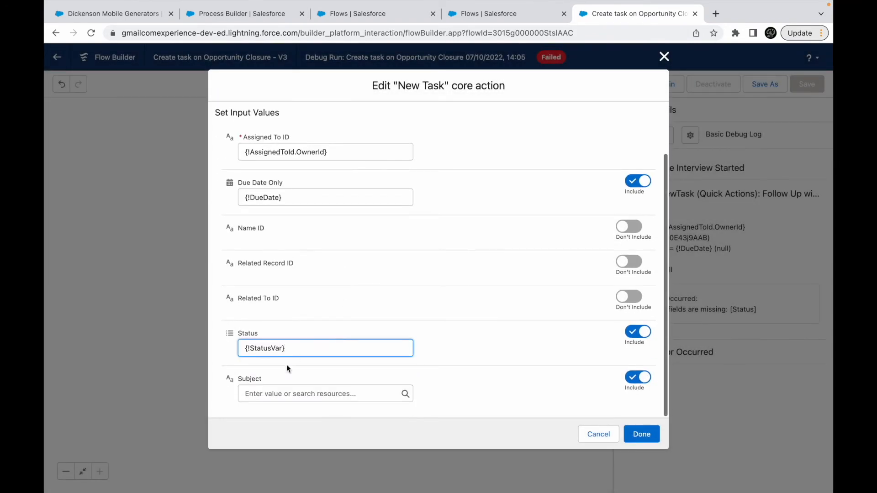
click(642, 434)
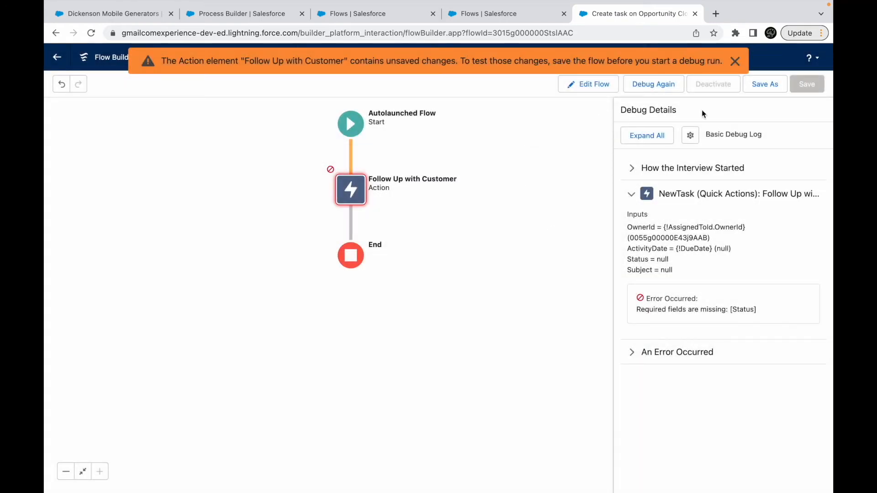
click(756, 83)
click(636, 351)
- Debug the saved version again with Dickenson Mobile Generators as AssignedToId, then activate that version
click(656, 88)
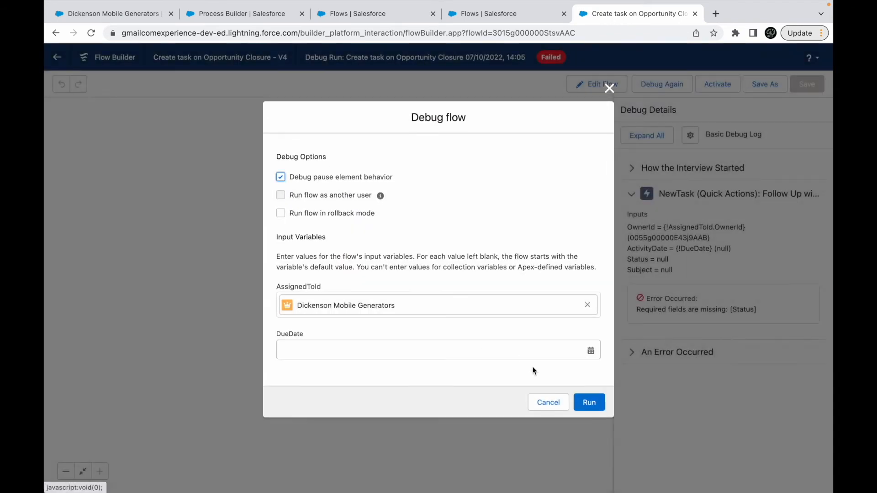
click(583, 402)
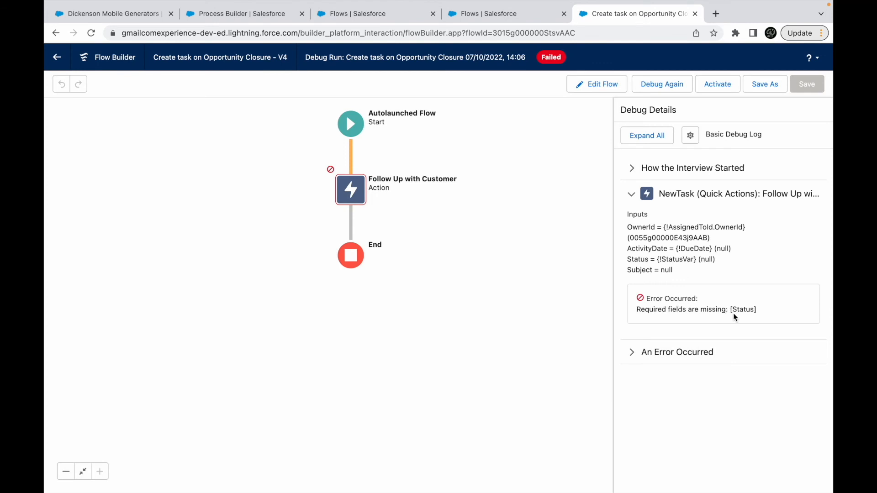
click(719, 87)
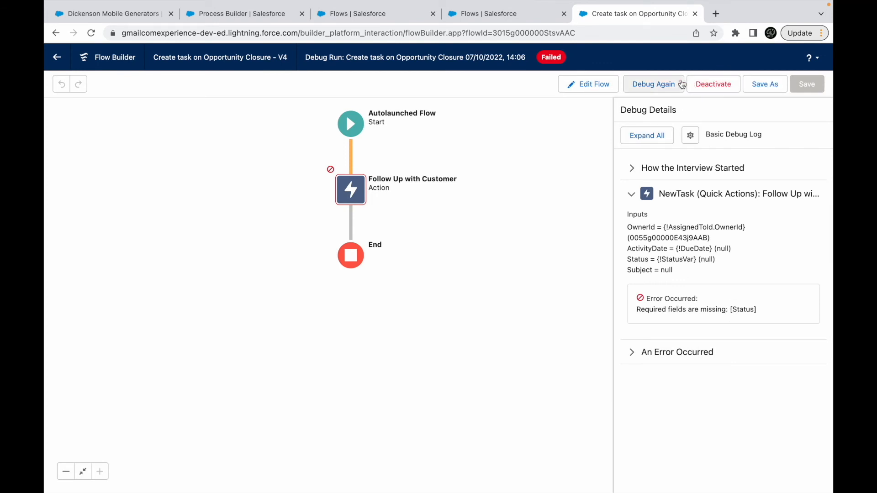
- Save the Create task on Opportunity Closure flow as a new version and reload the page to open it
click(761, 87)
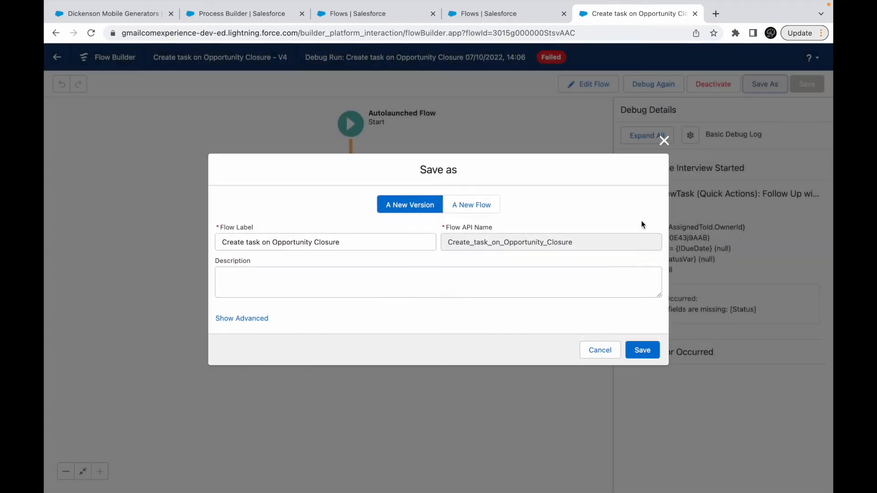
click(642, 349)
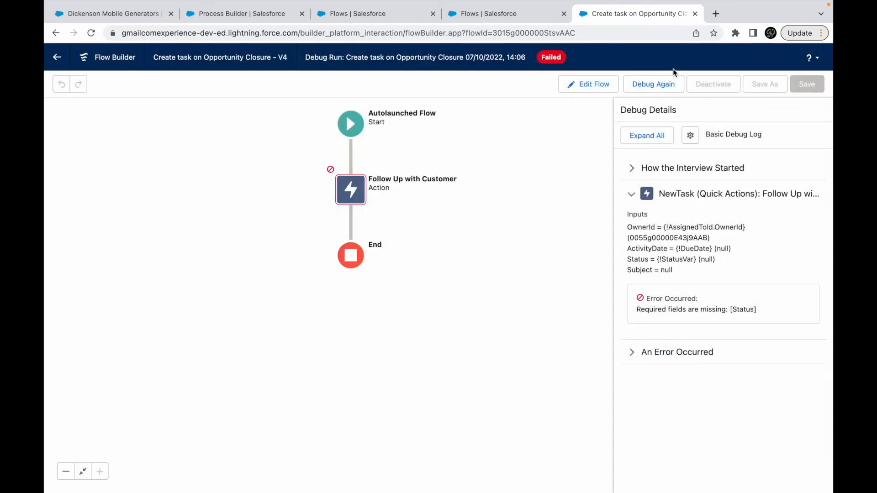
key(super+r)
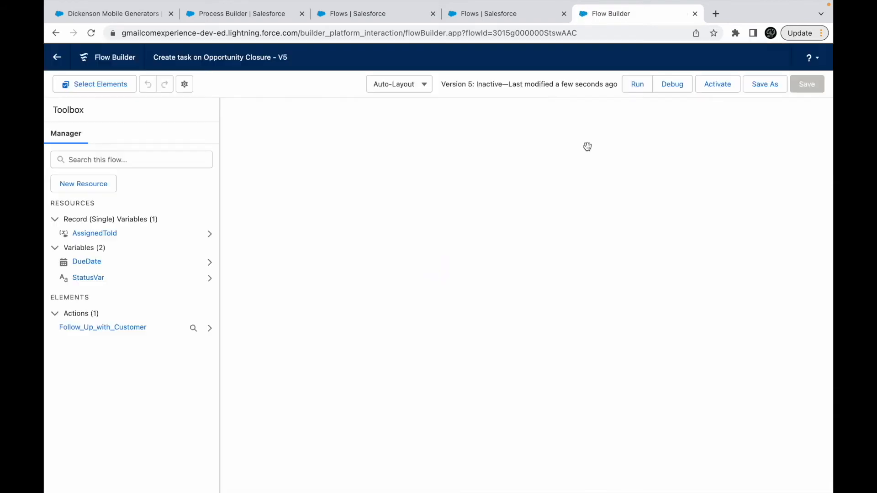
- Debug the new flow version with Dickenson Mobile Generators as AssignedToId and examine the Follow Up with Customer inputs
click(681, 88)
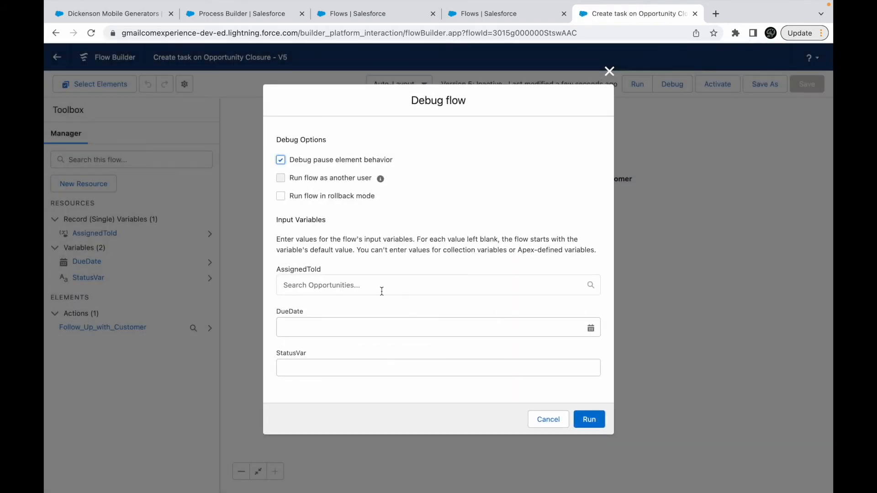
click(337, 285)
click(325, 311)
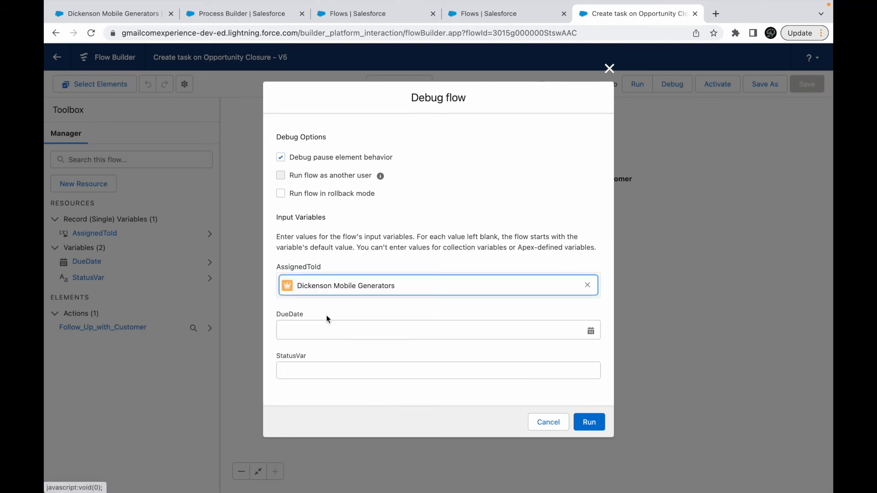
click(591, 419)
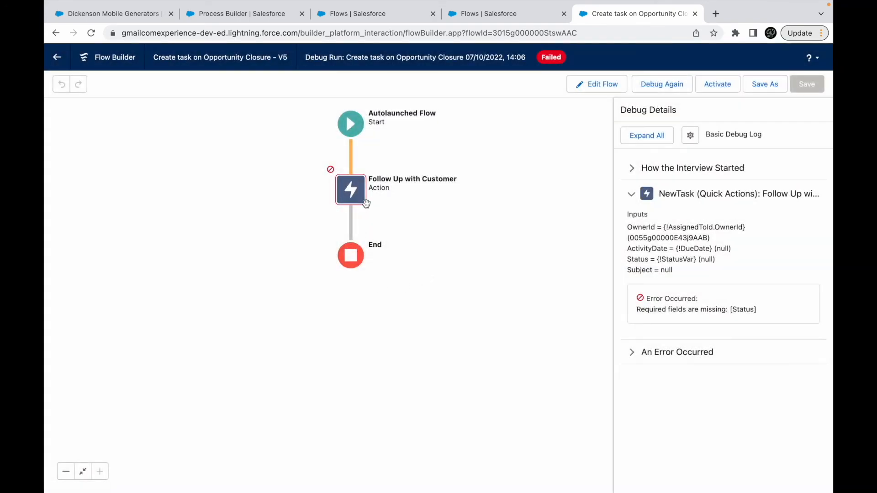
click(664, 270)
- Check the Create Opportunity action in Process Builder and clone the Opportunity Process for Task Creation as a version of the current process
click(498, 14)
click(242, 13)
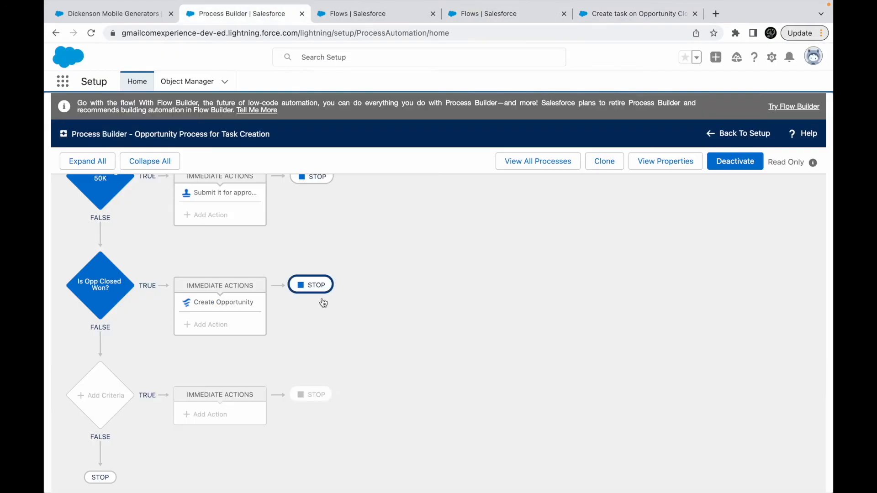
click(238, 303)
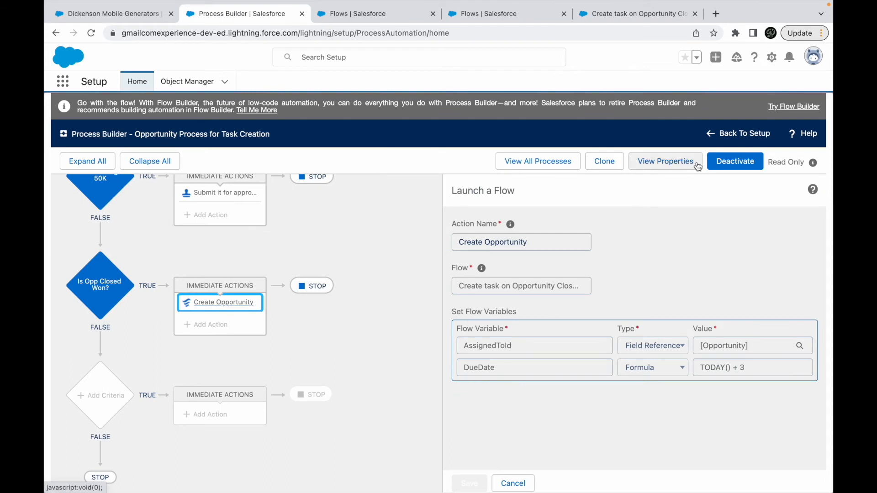
click(604, 162)
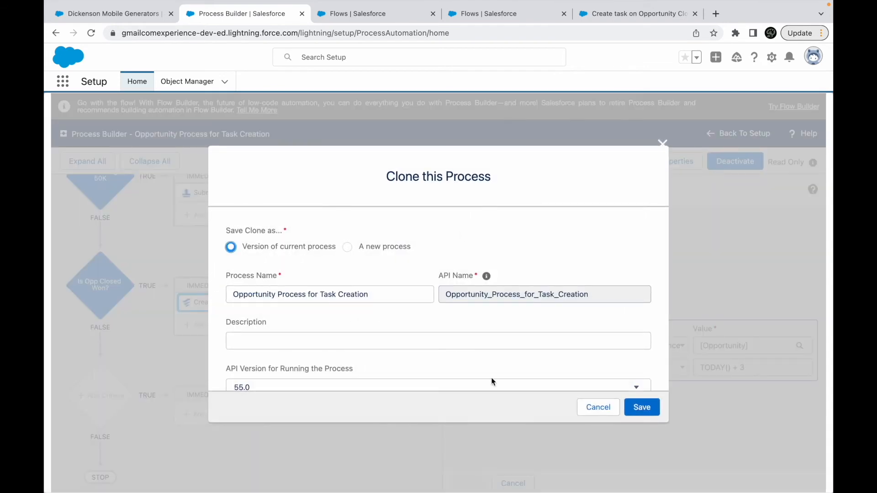
click(642, 410)
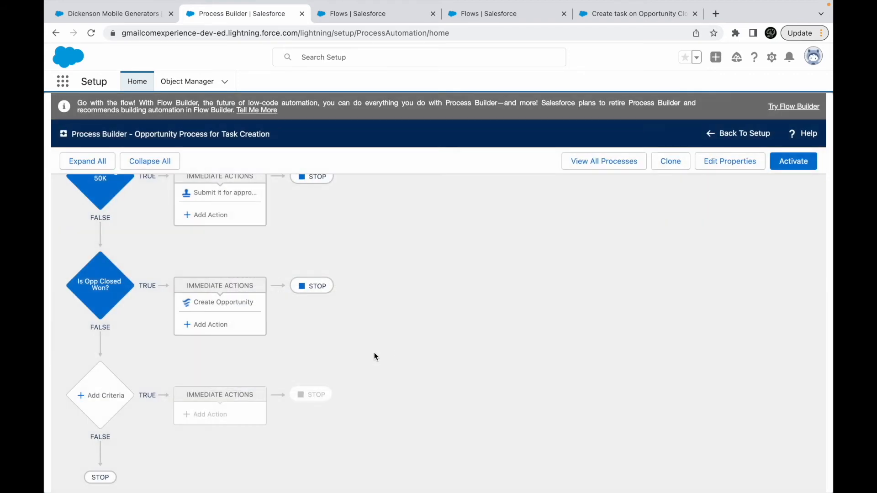
- Try to add the status variable as a third flow variable row in the Create Opportunity action
click(485, 390)
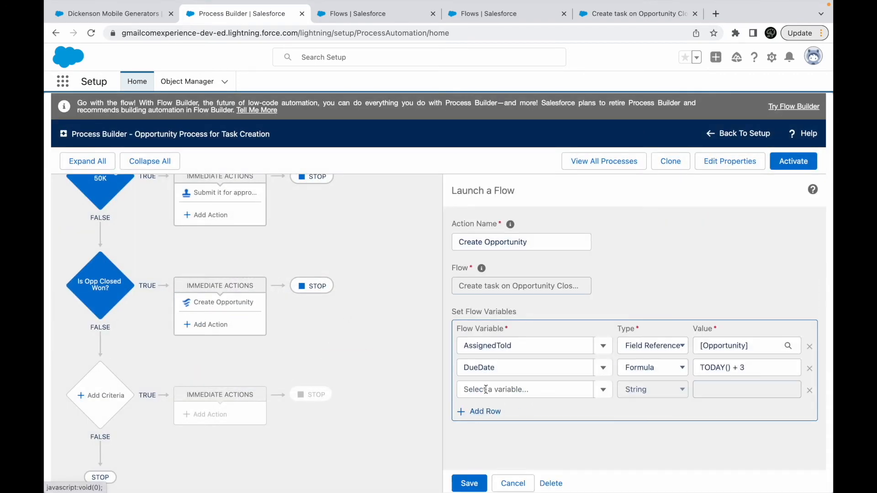
click(478, 388)
text(Stat)
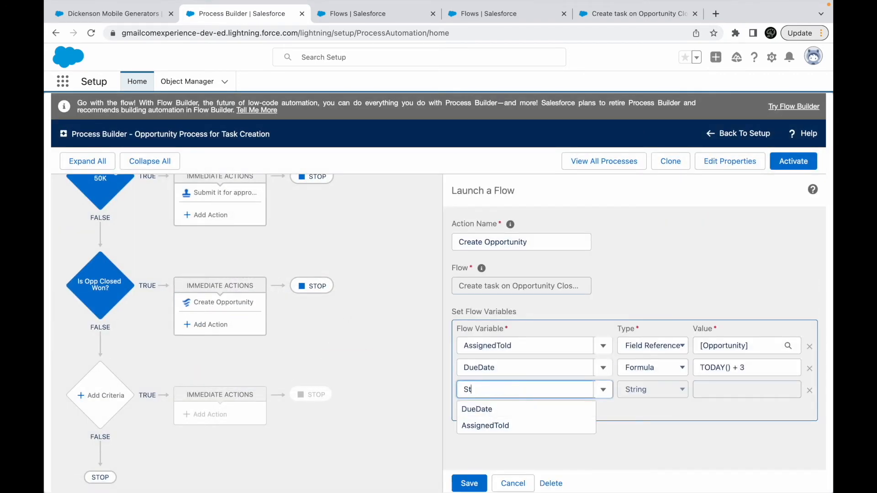
key(BackSpace)
key(BackSpace)
key(BackSpace)
text(Sta)
key(BackSpace)
key(BackSpace)
key(BackSpace)
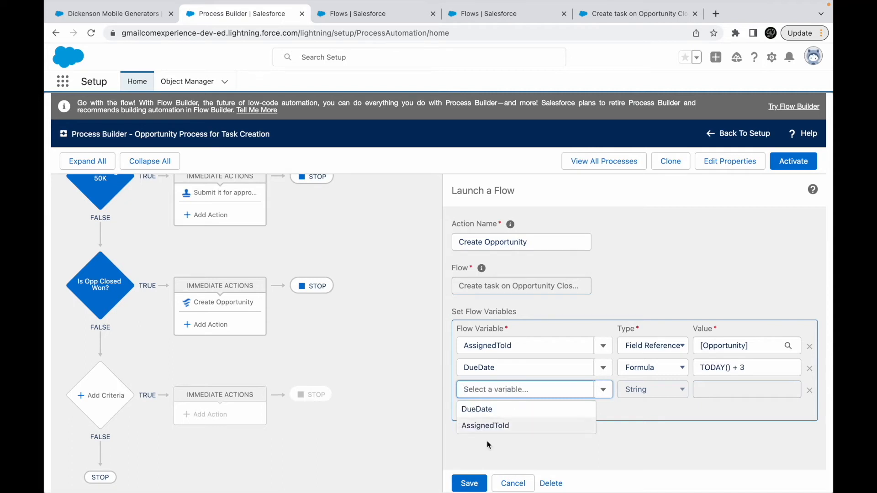
click(425, 431)
click(478, 395)
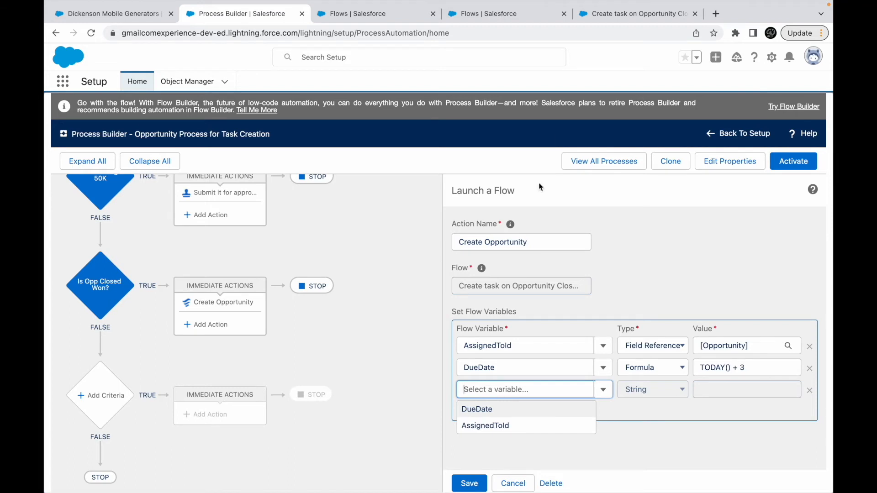
- Activate version 5 of the Create task on Opportunity Closure flow and reload Process Builder
click(615, 16)
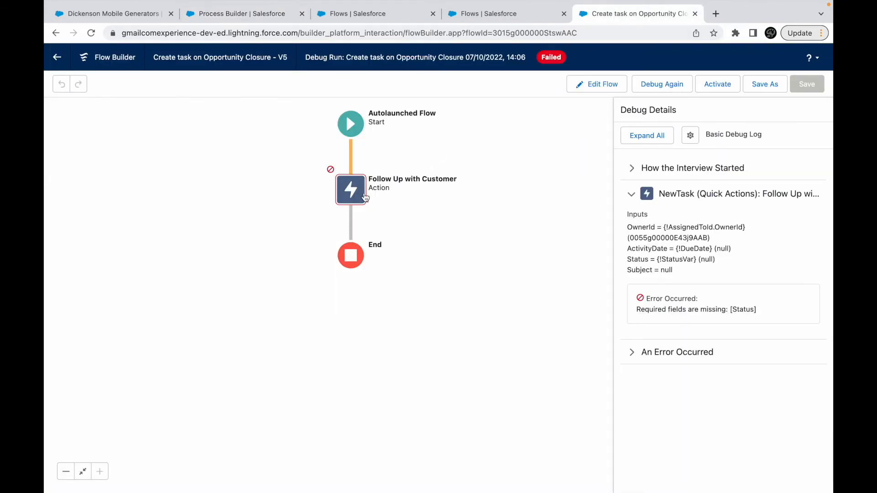
click(716, 89)
click(217, 15)
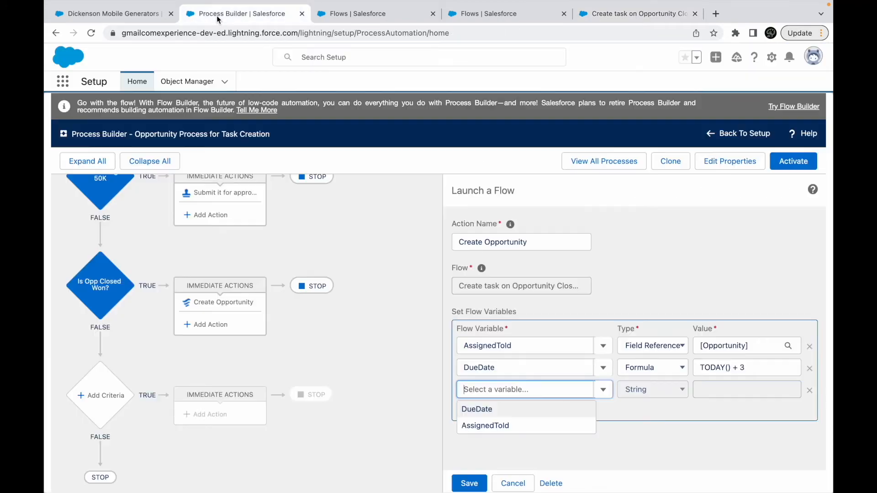
key(super+r)
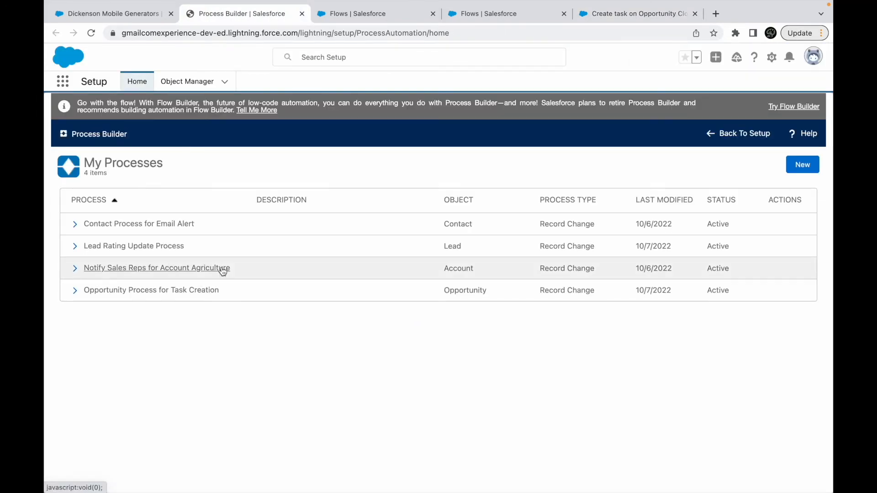
- Add StatusVar as String with value Not Started to the cloned process's Create Opportunity action, save the action, and activate the process
click(396, 302)
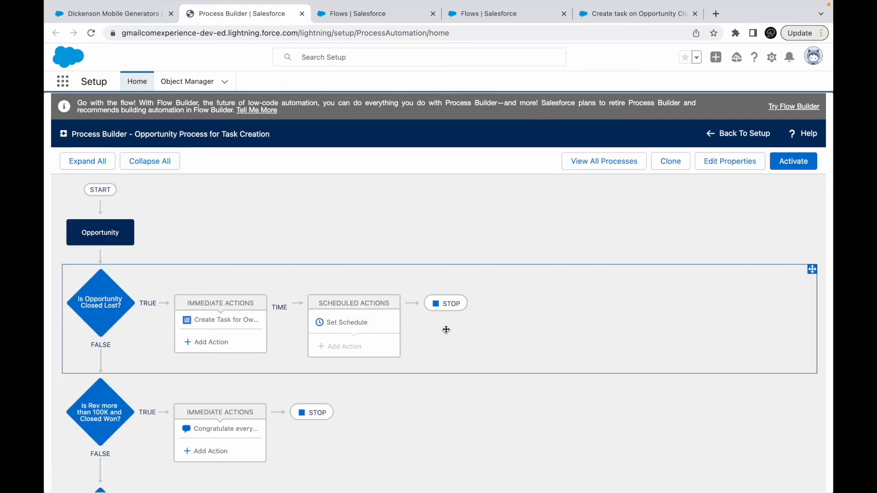
scroll(228, 343, down, 5)
click(229, 342)
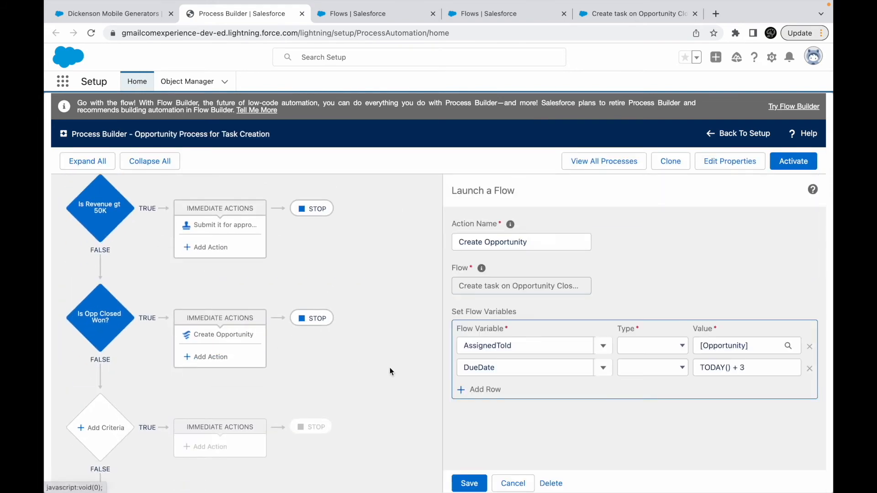
click(495, 388)
click(502, 387)
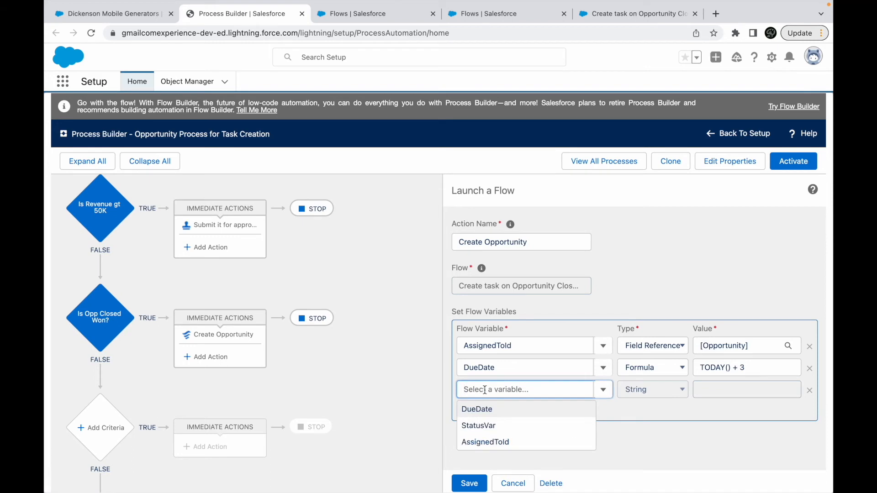
click(483, 422)
click(716, 389)
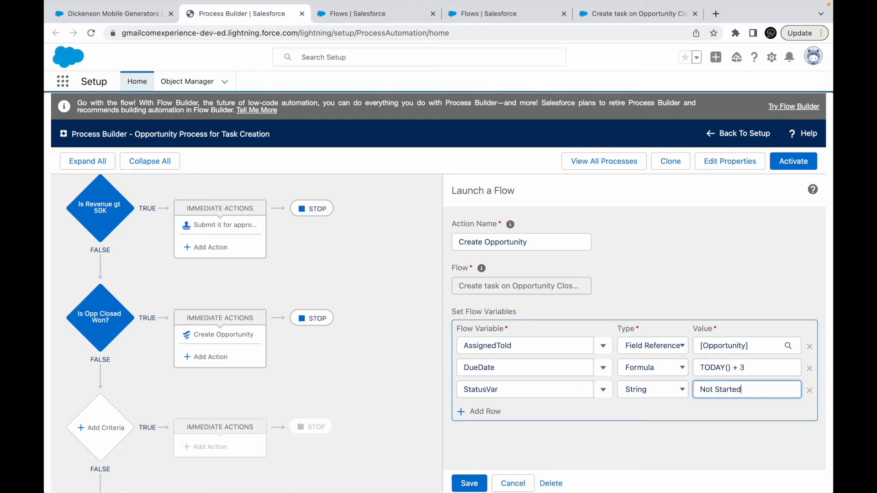
click(469, 483)
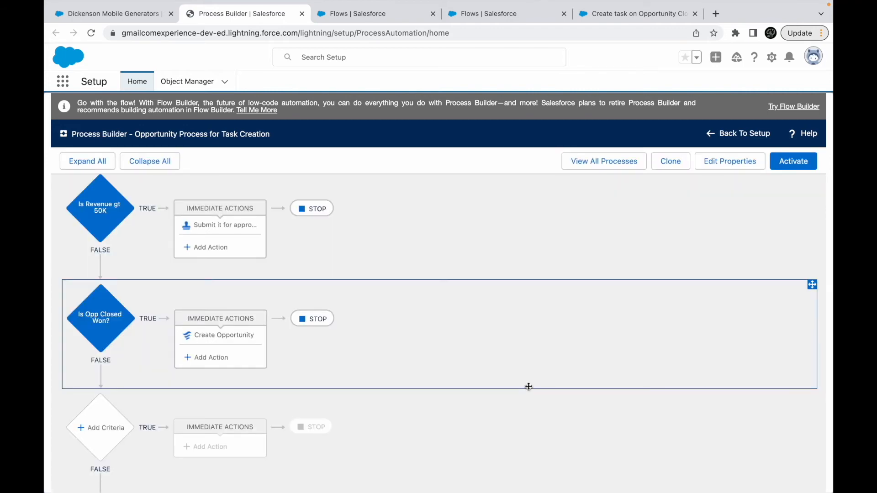
click(791, 163)
click(566, 347)
- Set the closed stage of the Dickenson Mobile Generators opportunity to Closed Won and save it
click(104, 15)
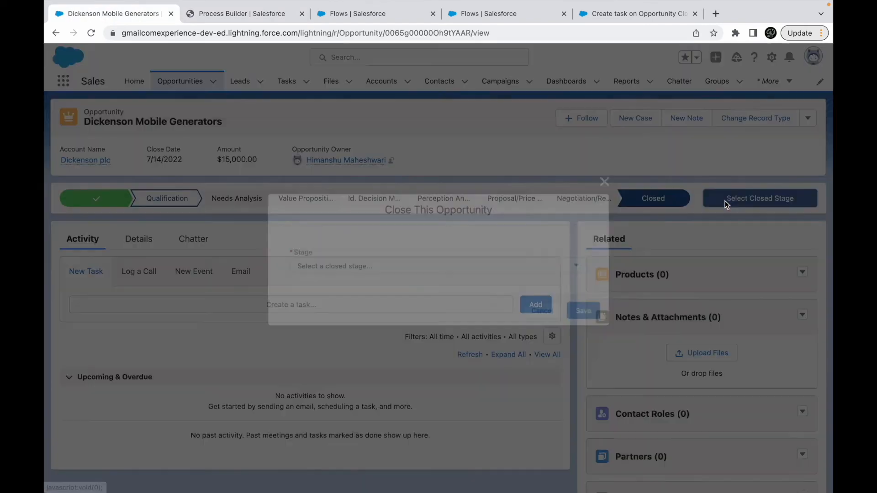
click(724, 201)
click(538, 267)
click(377, 279)
click(588, 313)
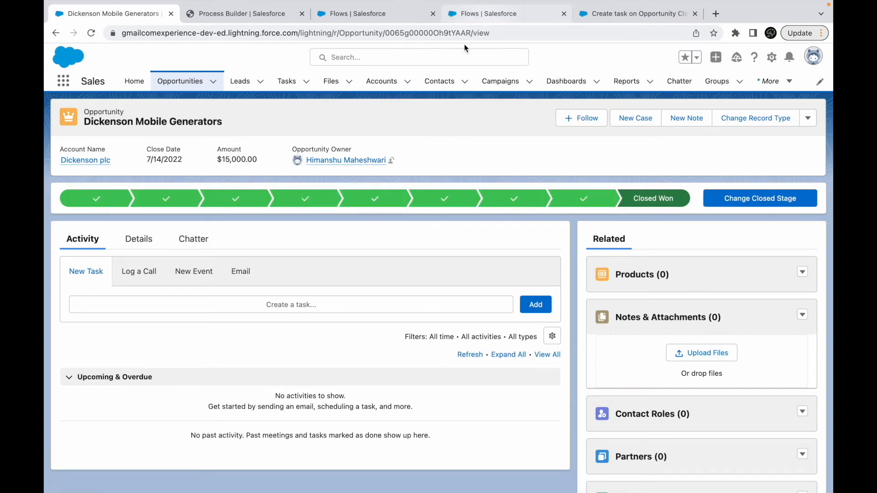
- Open the [No subject] task in the Recently Viewed tasks list and check its status and due date against today's date
click(494, 14)
click(639, 13)
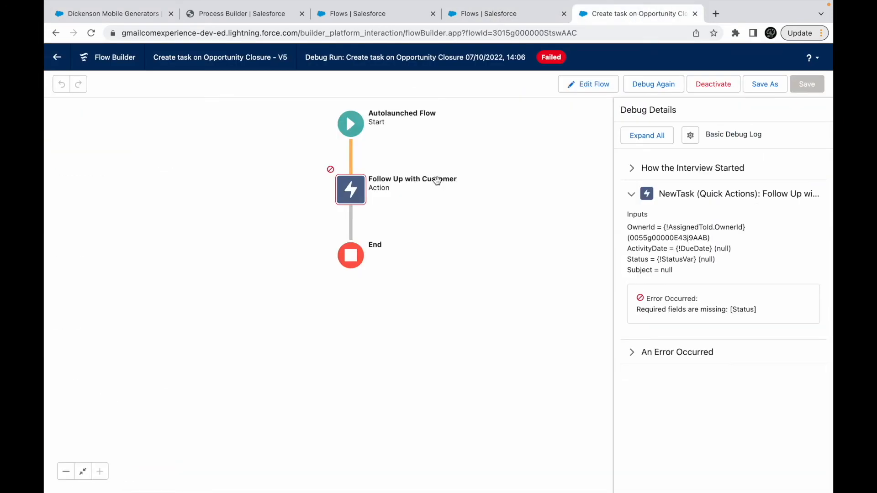
click(114, 14)
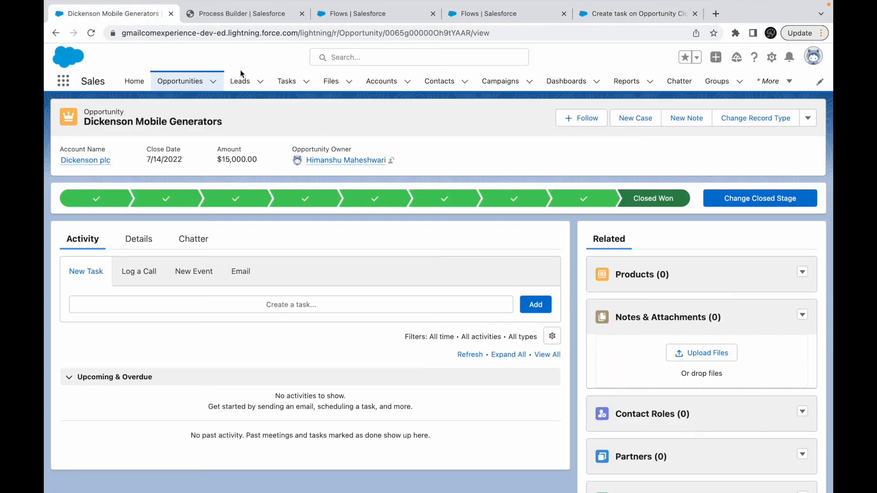
click(285, 82)
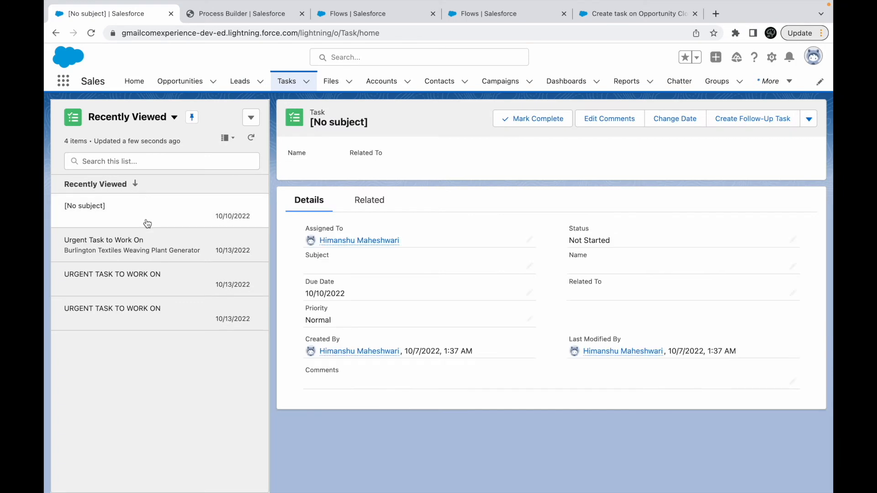
click(147, 223)
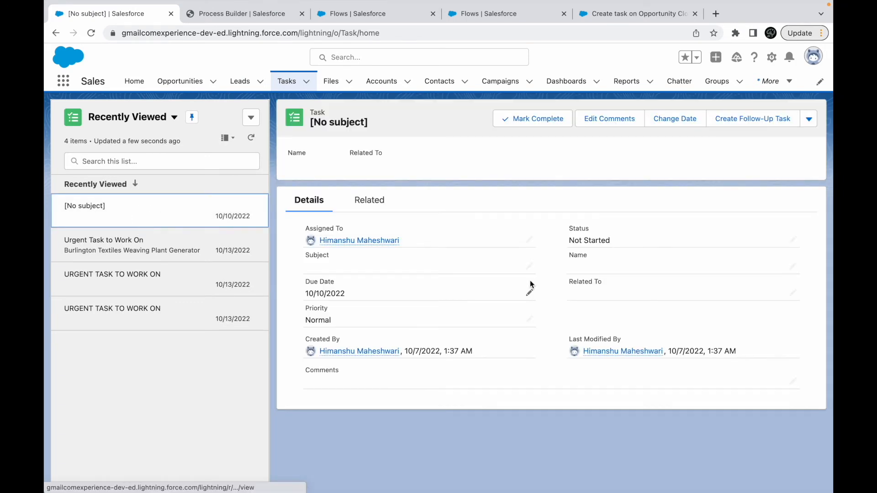
click(611, 240)
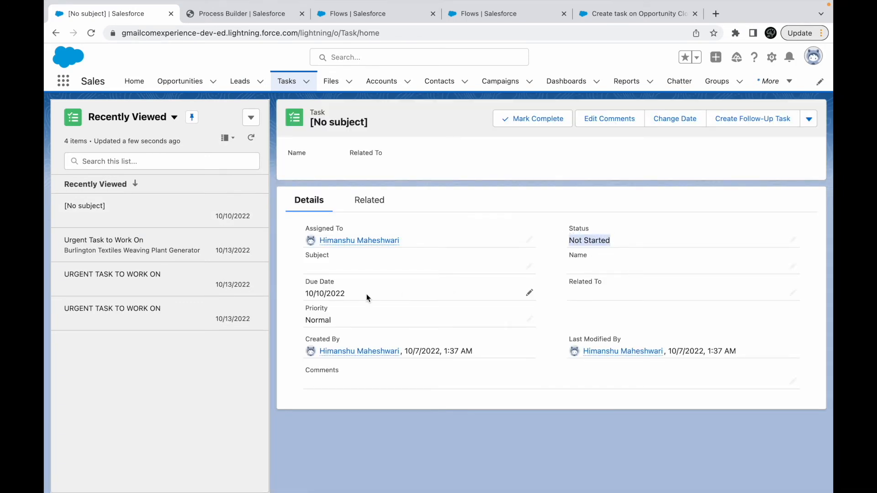
click(349, 294)
drag(349, 296, 303, 293)
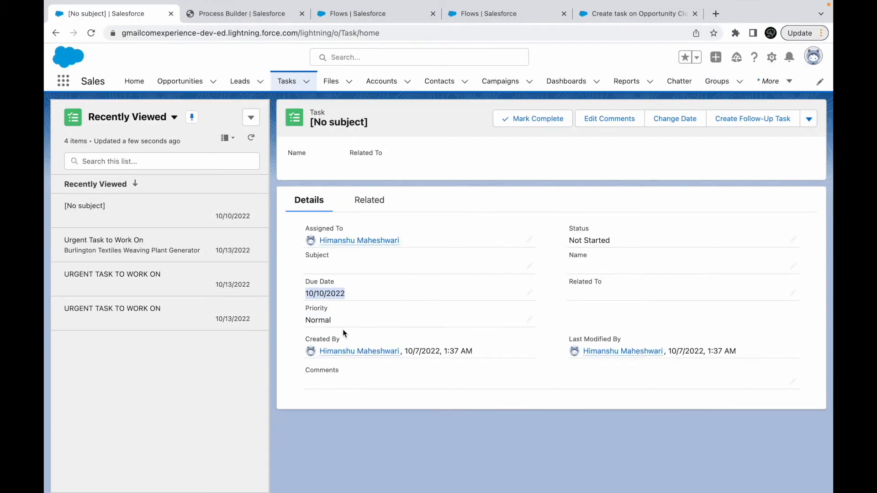
drag(337, 322, 307, 322)
click(397, 399)
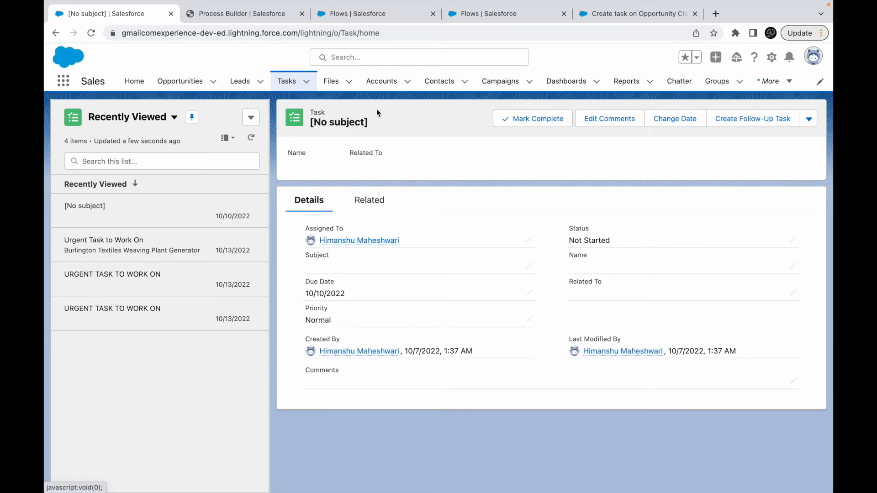
- Review the flow variables set in the active process's Create Opportunity action under Is Opp Closed Won
click(258, 15)
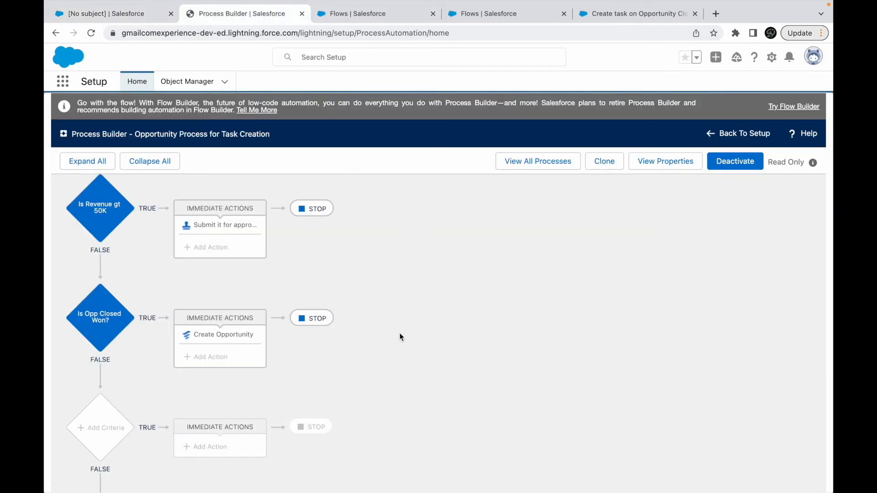
scroll(400, 337, down, 1)
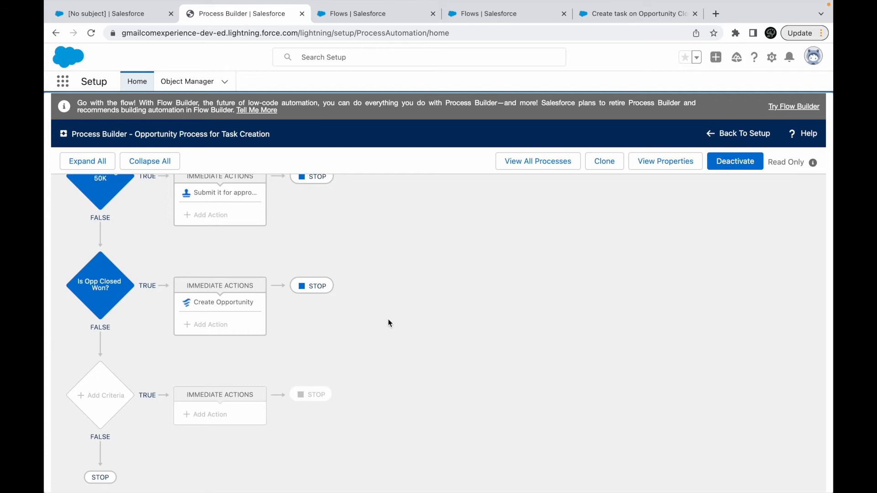
click(228, 304)
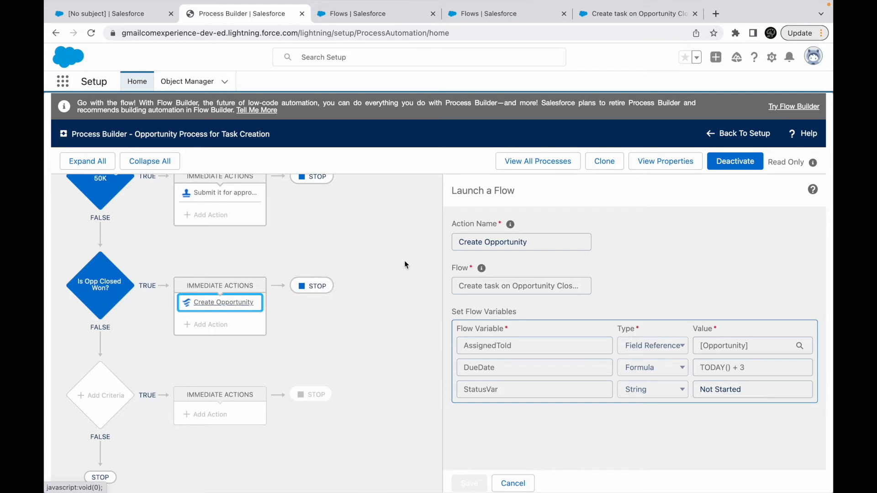
- Switch to Keynote, open the APEX slide, and read through its requirement for creating a task from an opportunity's flag
key(ctrl+Up)
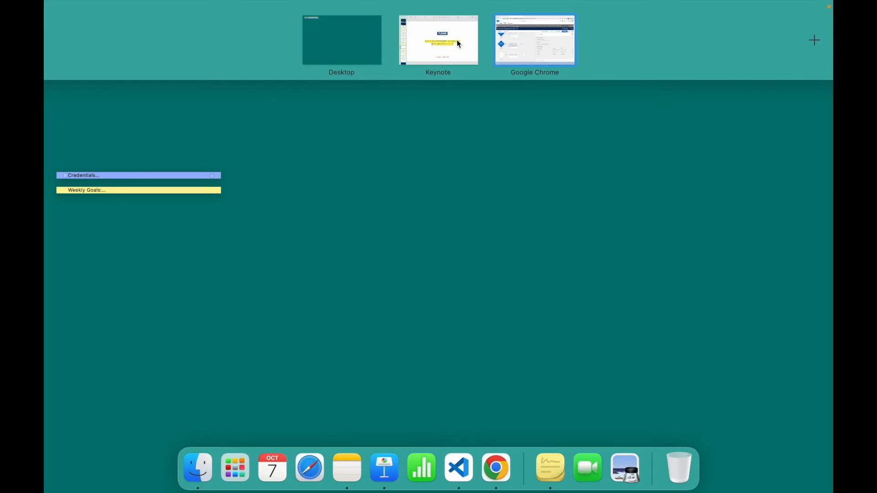
click(457, 40)
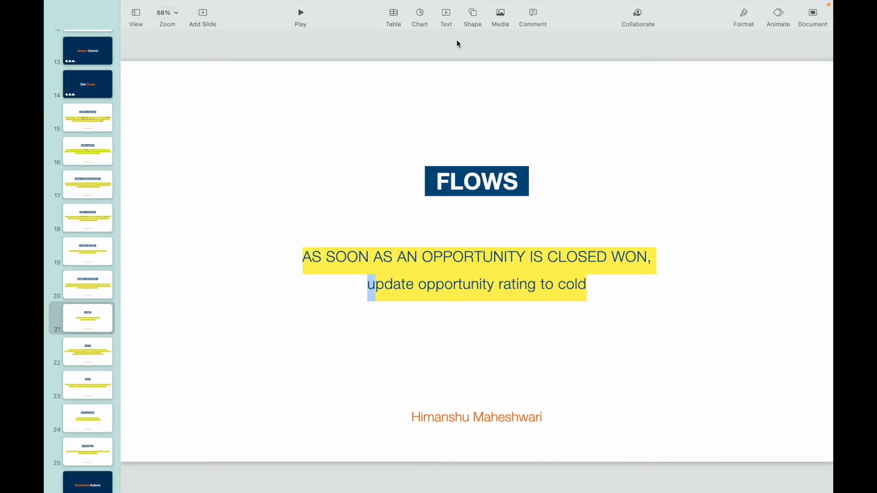
click(88, 352)
mouse_move(631, 4)
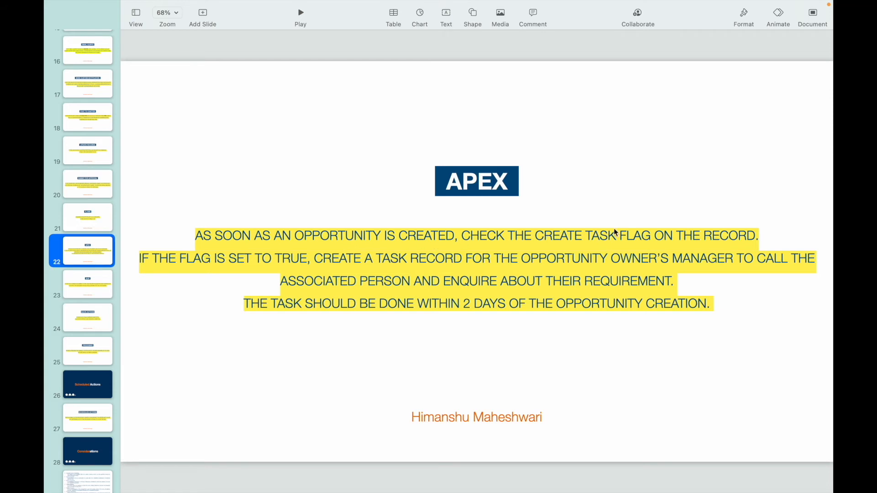
double_click(570, 239)
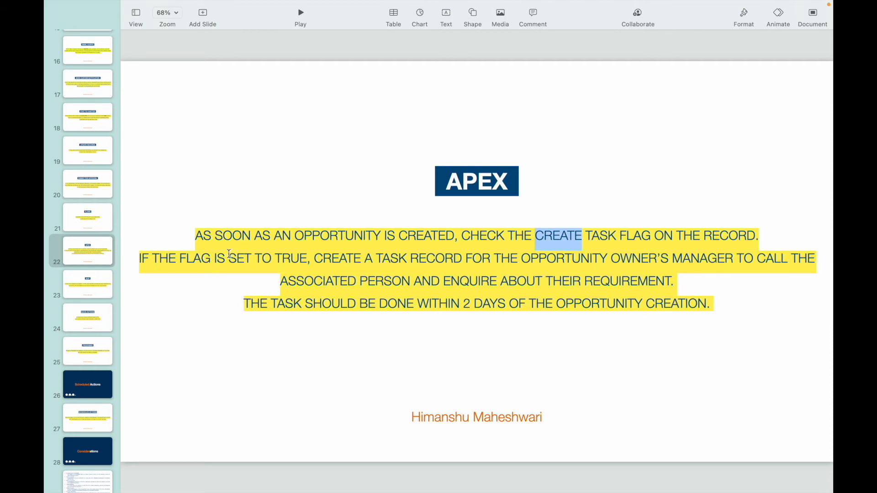
double_click(282, 261)
drag(377, 259, 462, 259)
double_click(632, 259)
click(698, 259)
double_click(698, 259)
double_click(322, 286)
click(395, 285)
drag(470, 282, 647, 281)
click(299, 303)
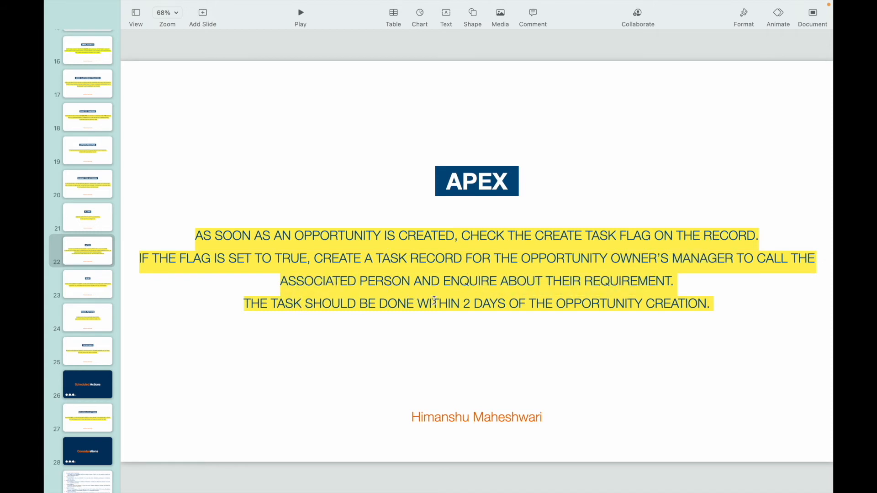
drag(433, 303, 547, 302)
click(635, 300)
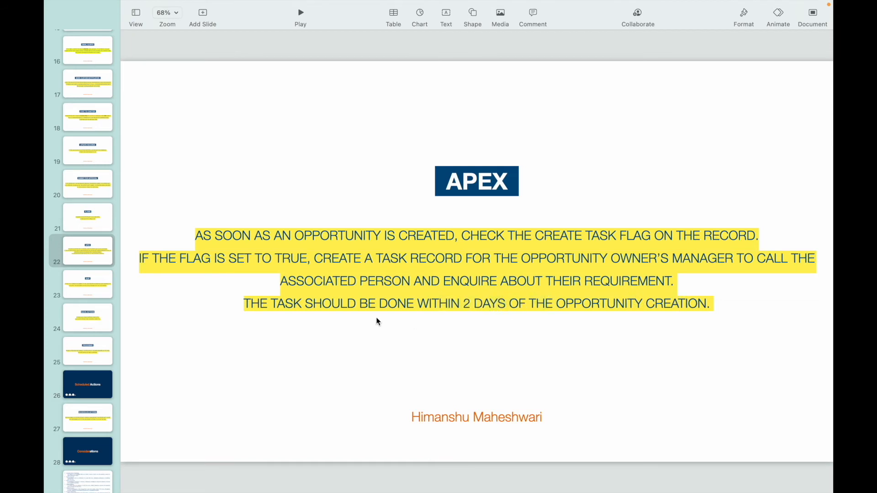
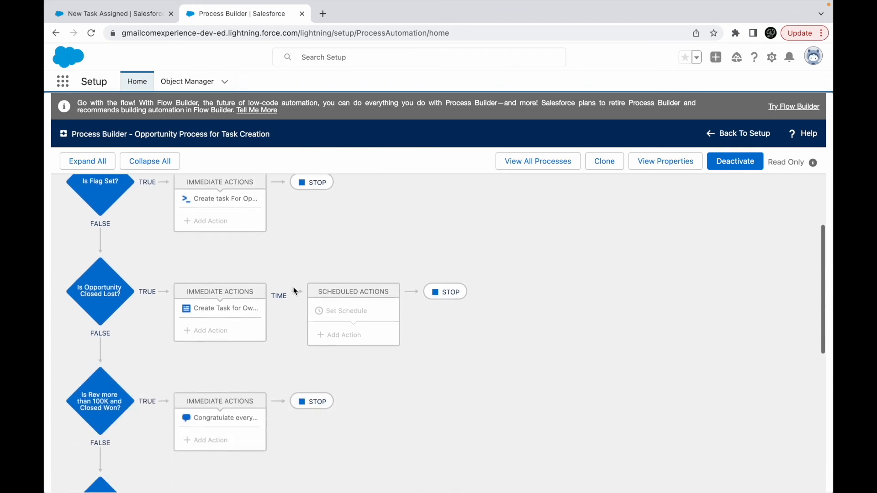
- Review the Is Opportunity Closed Lost? criteria, including its stage condition and the advanced option limiting execution to specified record changes
scroll(295, 291, up, 8)
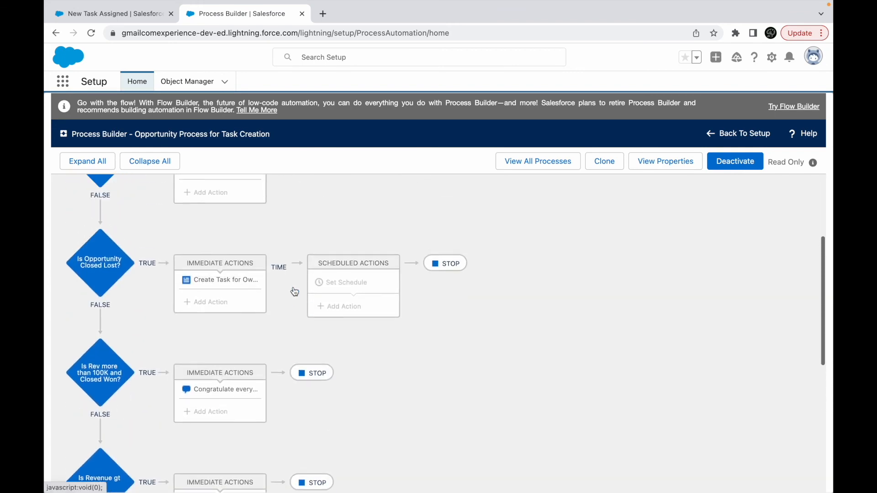
scroll(220, 400, up, 3)
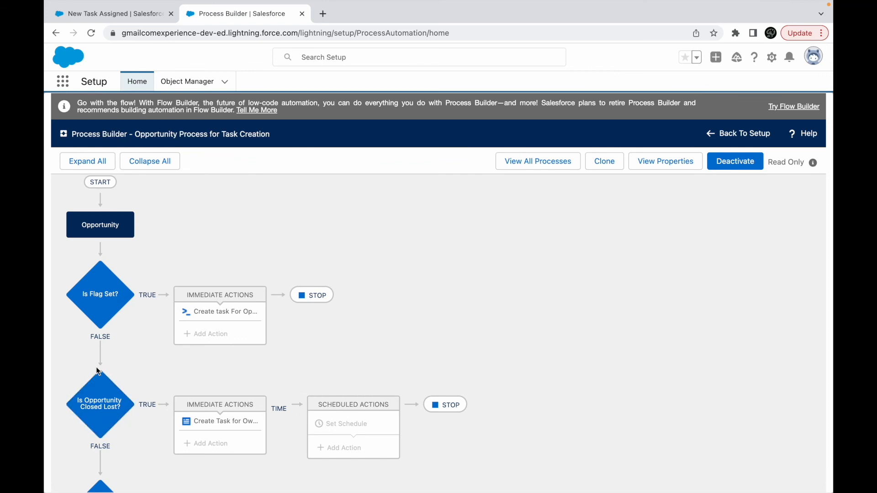
scroll(127, 312, down, 8)
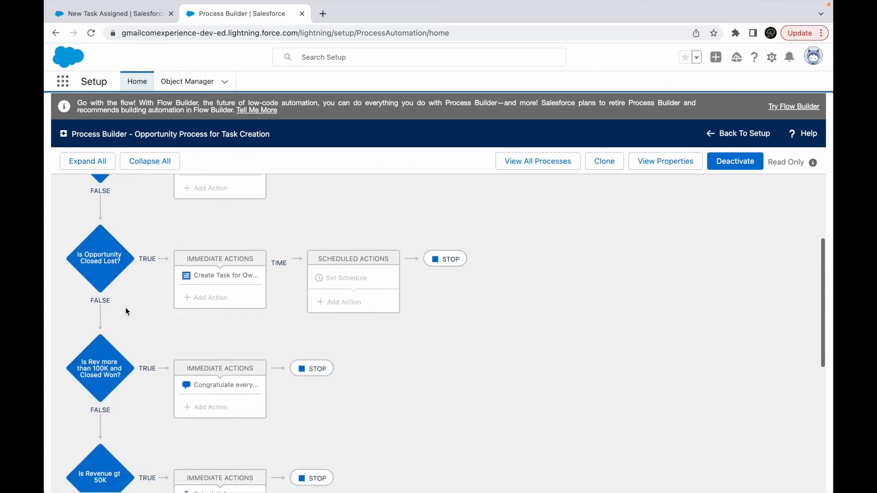
scroll(127, 312, up, 4)
scroll(127, 312, up, 2)
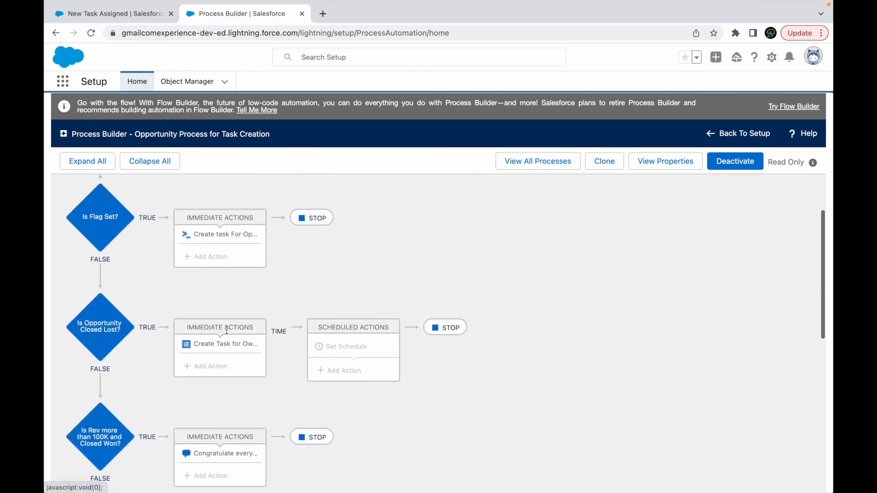
click(103, 326)
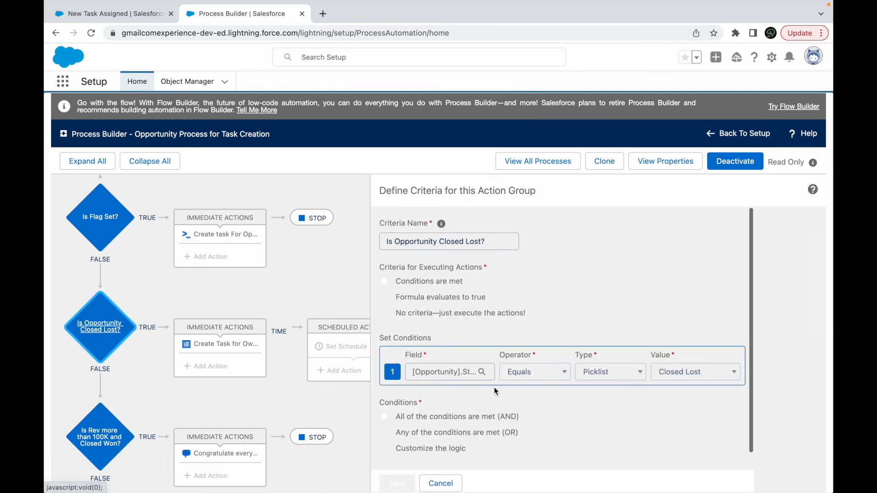
scroll(494, 387, down, 1)
click(384, 456)
scroll(467, 437, down, 2)
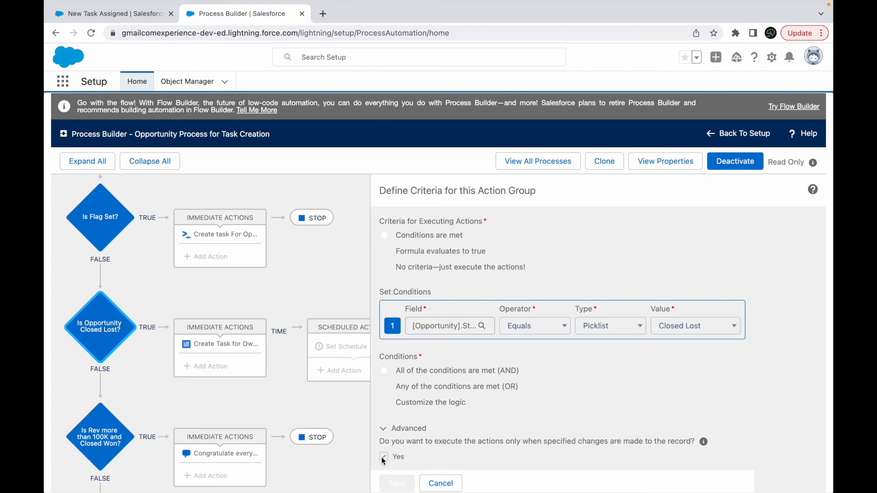
click(440, 482)
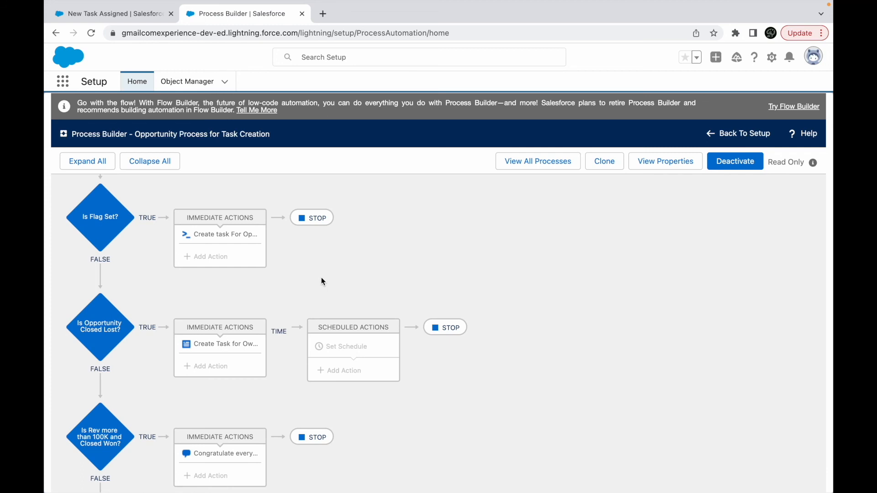
click(100, 326)
click(400, 456)
scroll(388, 459, down, 1)
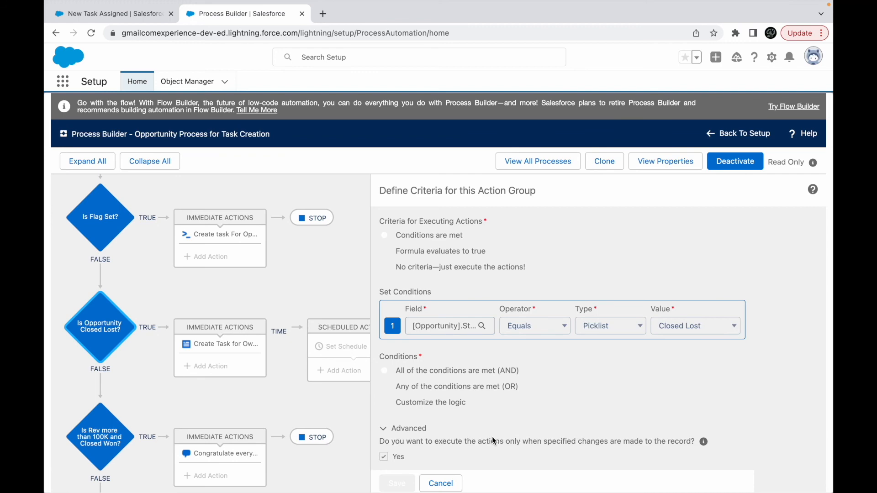
click(441, 483)
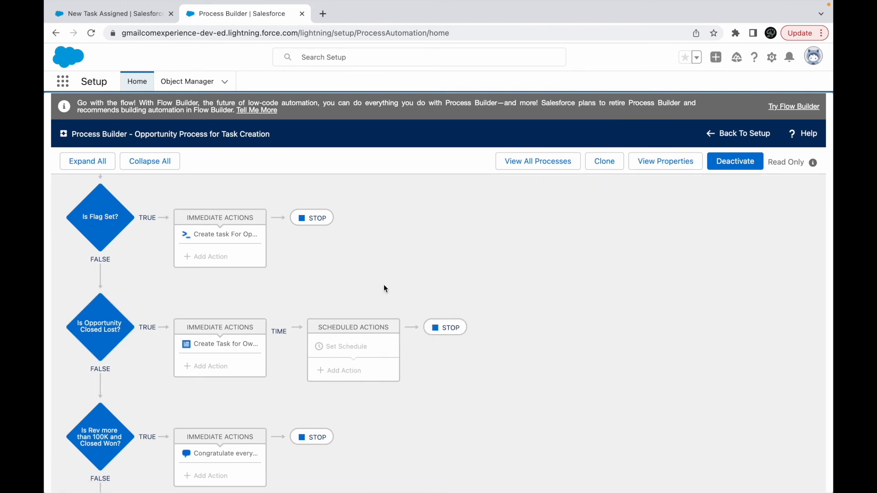
- Switch to Keynote and read the Scheduled Actions slide's requirement for emailing the opportunity owner before the close date
key(ctrl+Up)
click(466, 50)
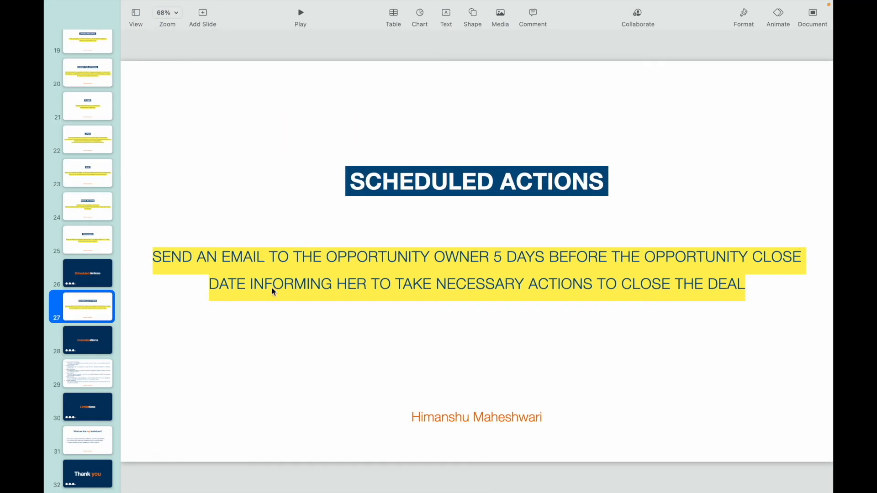
click(361, 259)
double_click(360, 259)
double_click(452, 255)
click(525, 256)
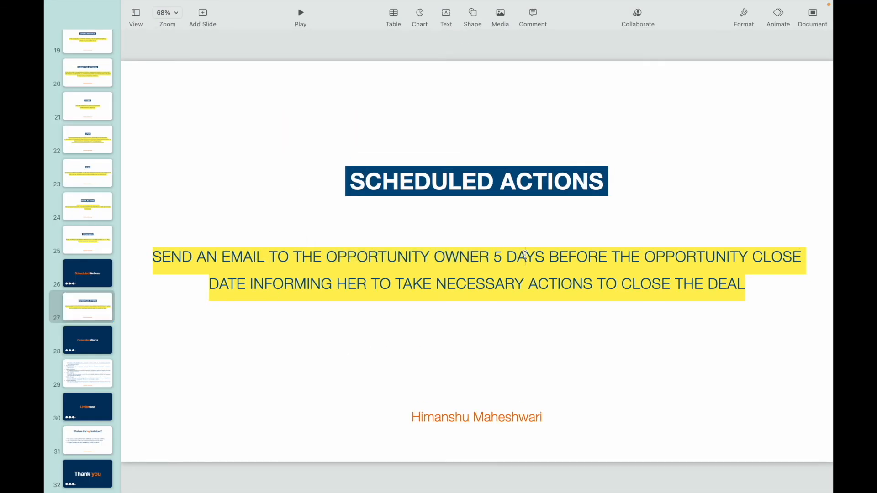
double_click(697, 256)
double_click(236, 291)
click(364, 287)
double_click(504, 283)
click(604, 276)
key(ctrl+Up)
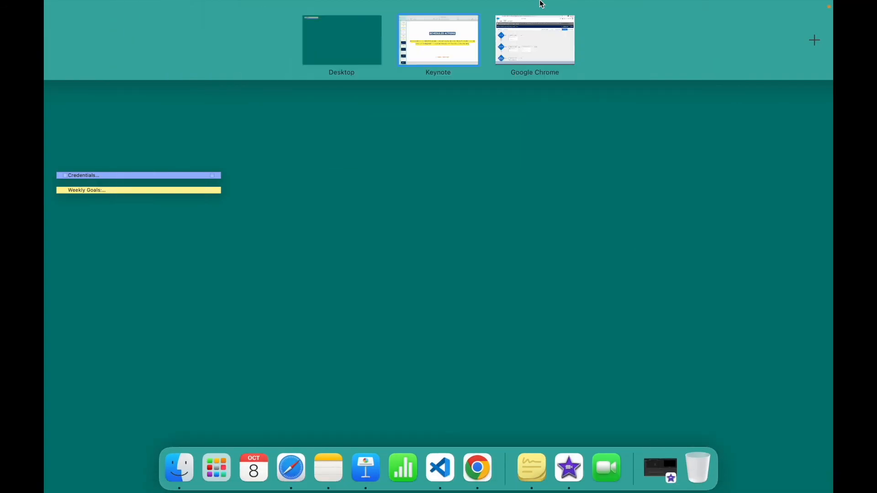
click(463, 40)
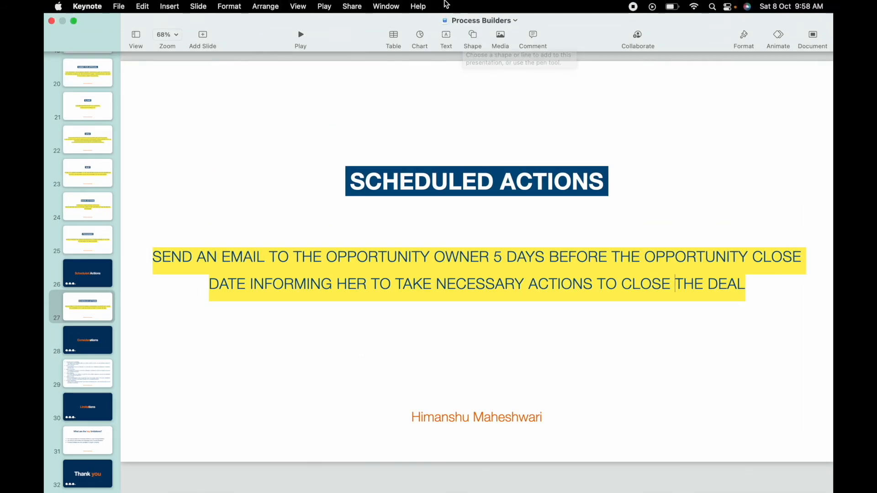
- Switch to Chrome and clone Opportunity Process for Task Creation as a version of the current process
key(ctrl+Up)
click(537, 42)
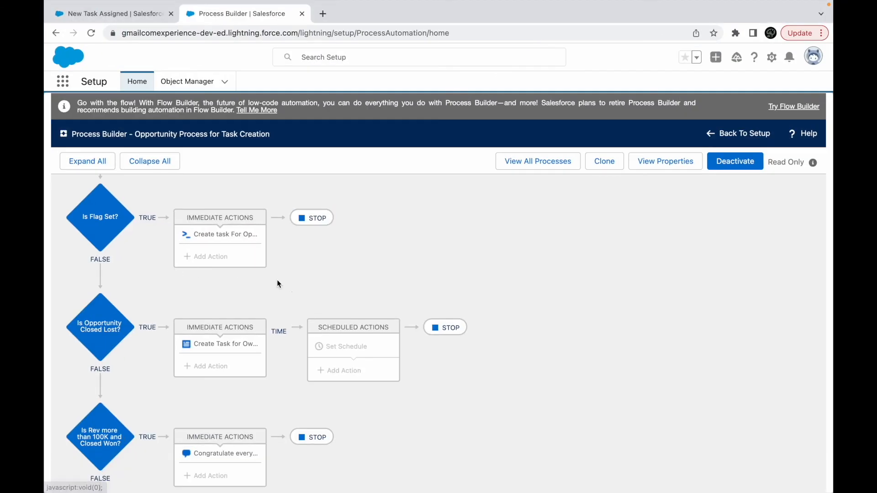
scroll(275, 278, down, 5)
click(605, 159)
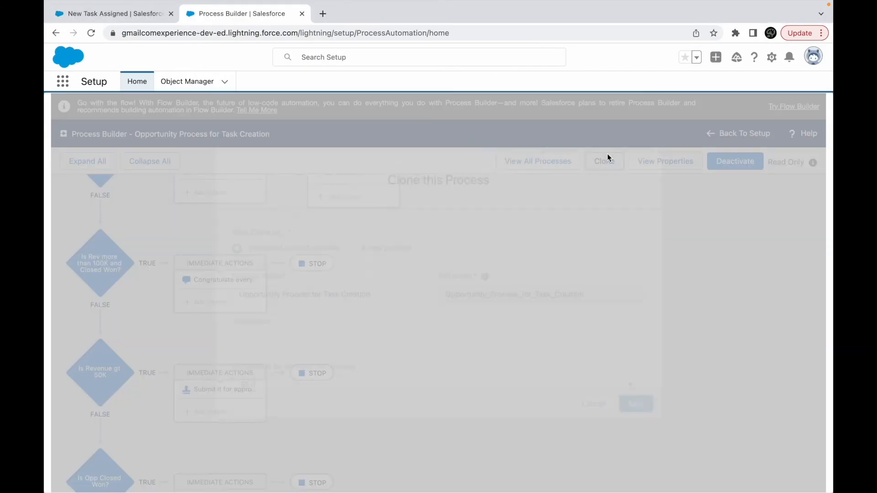
click(638, 405)
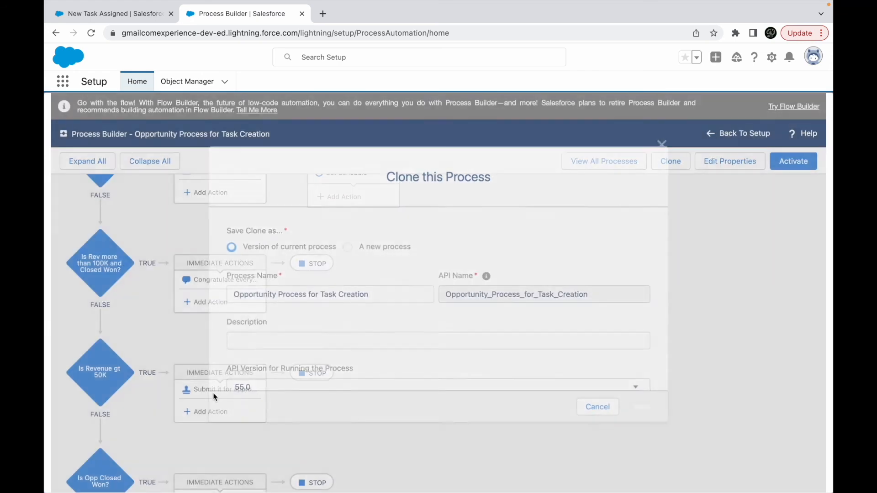
- Add a new criteria node below Is Opp Closed Won? and name it "Is Opportunity still open?"
scroll(214, 397, down, 4)
scroll(214, 398, down, 1)
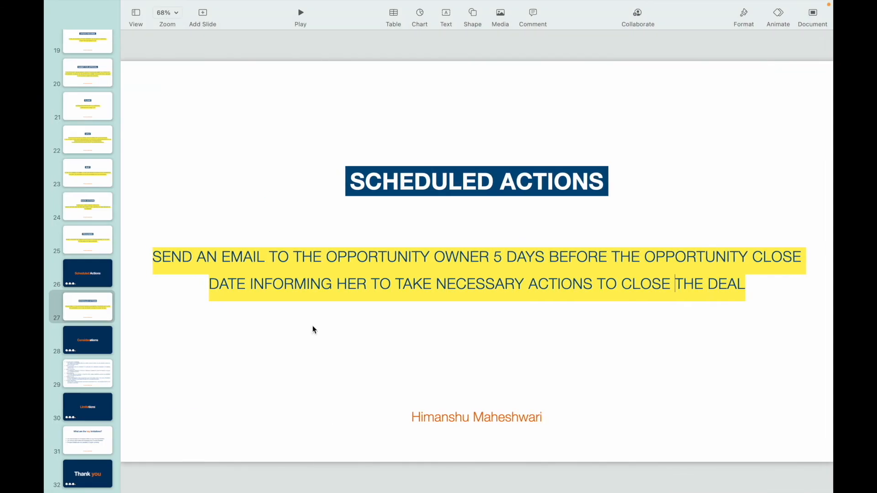
key(ctrl+Right)
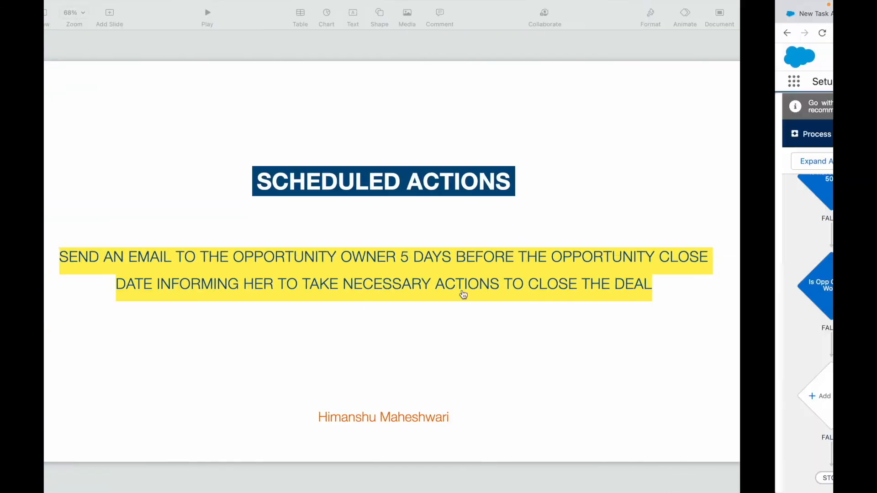
click(103, 395)
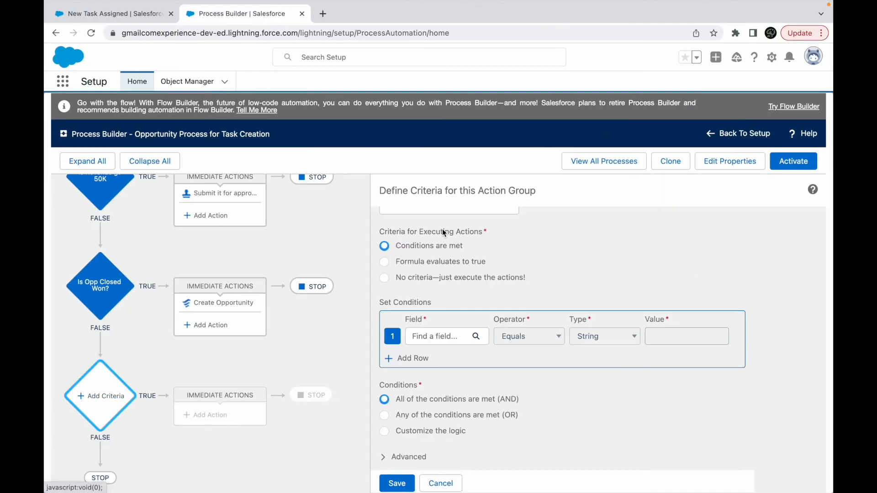
scroll(442, 229, up, 2)
click(442, 245)
text(Is Op)
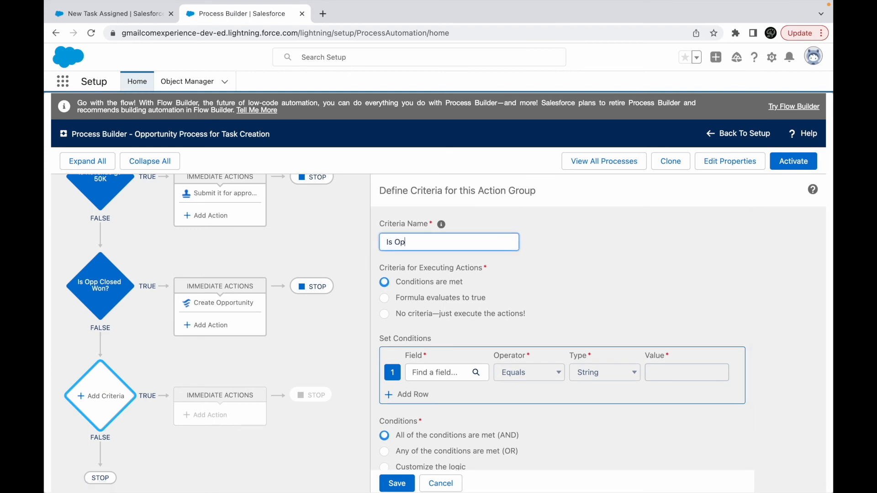
text(portunity still open?)
- Define the first condition as opportunity Stage Does not equal Closed Won
scroll(475, 283, down, 1)
click(424, 337)
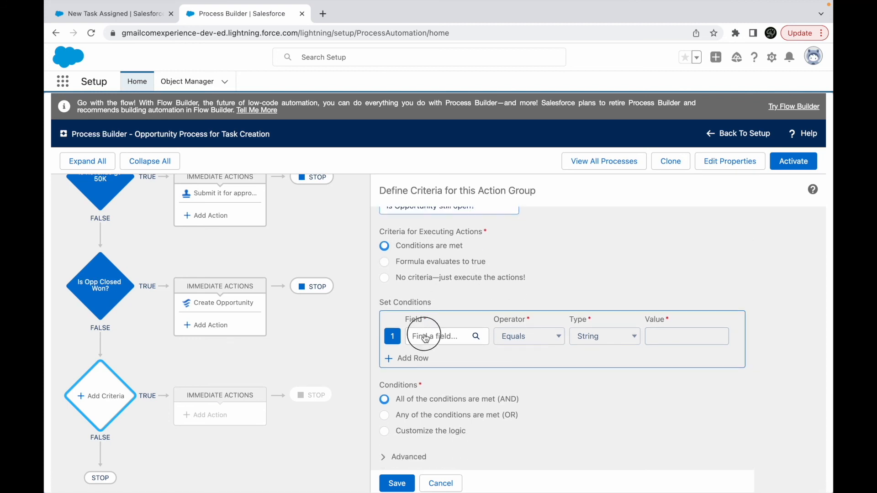
text(stage)
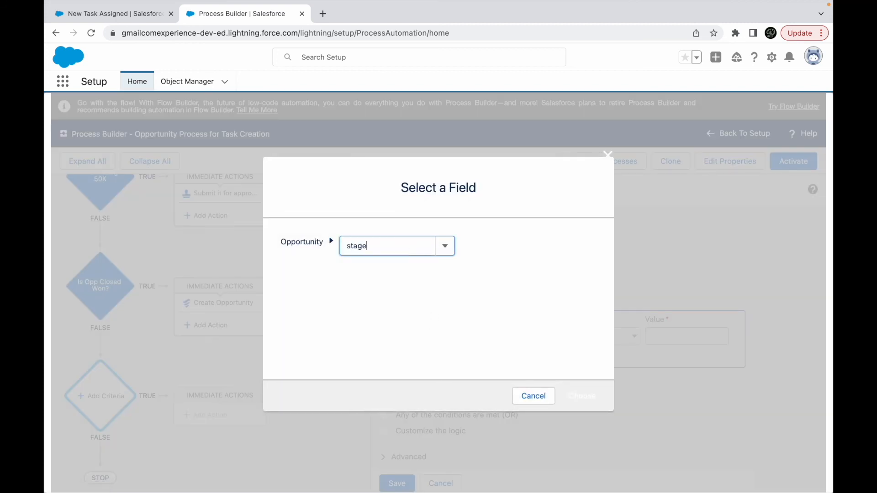
click(373, 281)
click(577, 393)
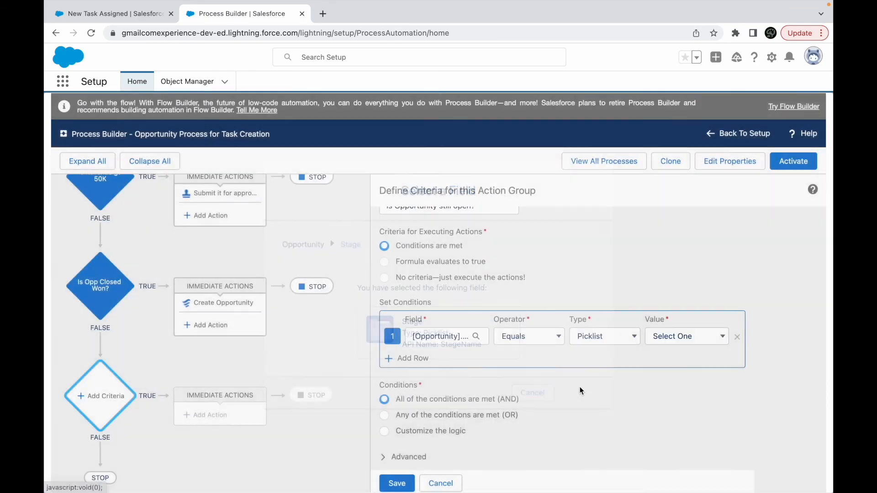
click(557, 338)
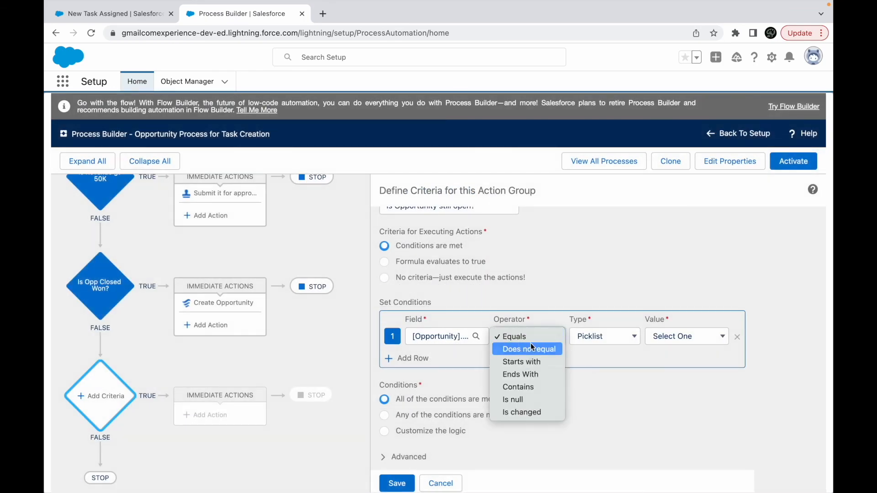
click(530, 347)
click(675, 338)
click(669, 444)
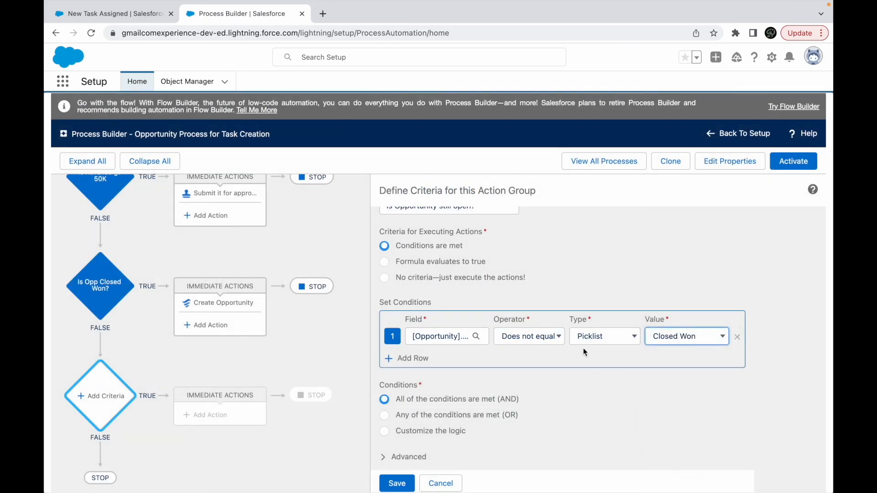
- Add a second condition requiring that opportunity Stage Does not equal Closed Lost
click(404, 358)
click(434, 358)
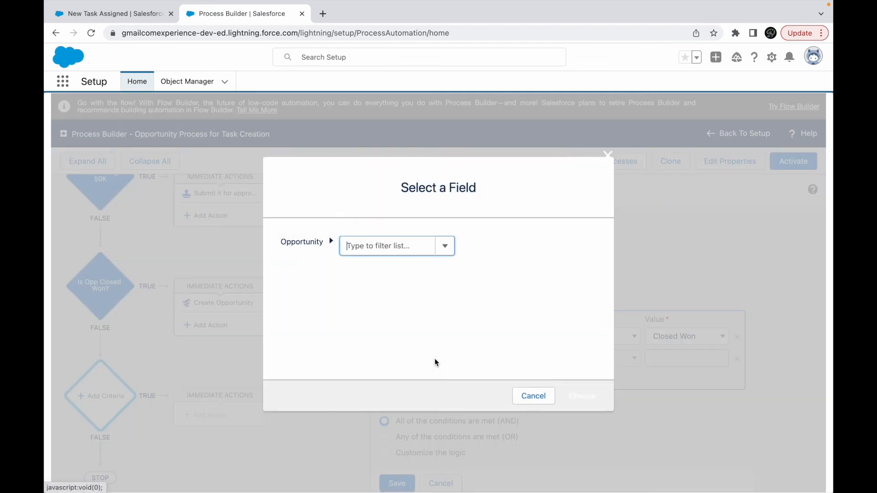
text(stage)
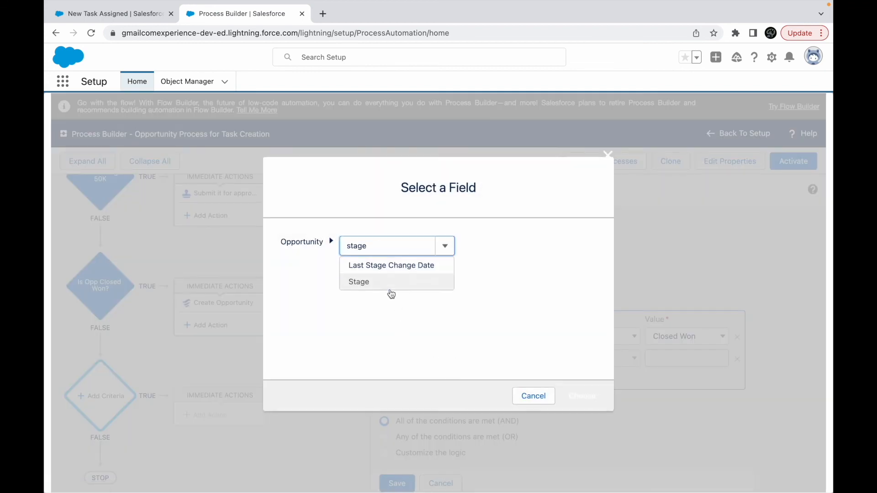
click(374, 281)
click(587, 393)
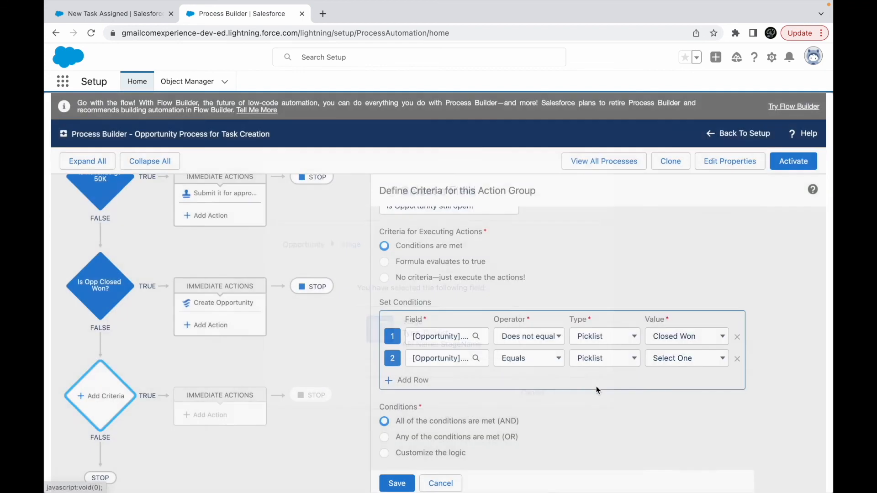
click(550, 361)
click(529, 374)
click(685, 358)
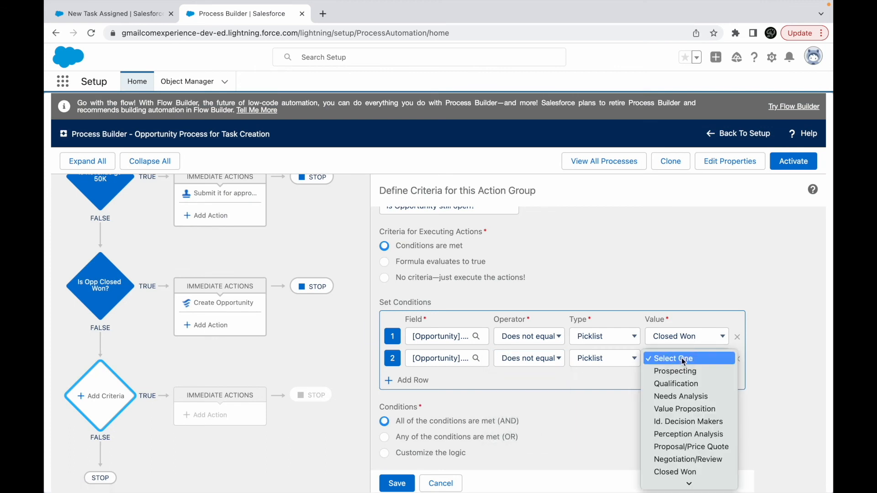
click(676, 481)
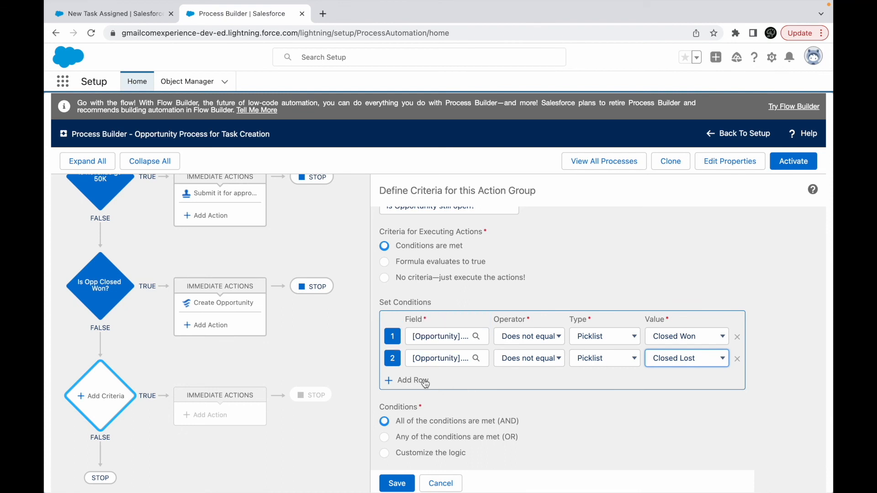
- Try the customized condition logic "1 OR 2", and return to All of the conditions are met (AND)
scroll(435, 418, down, 1)
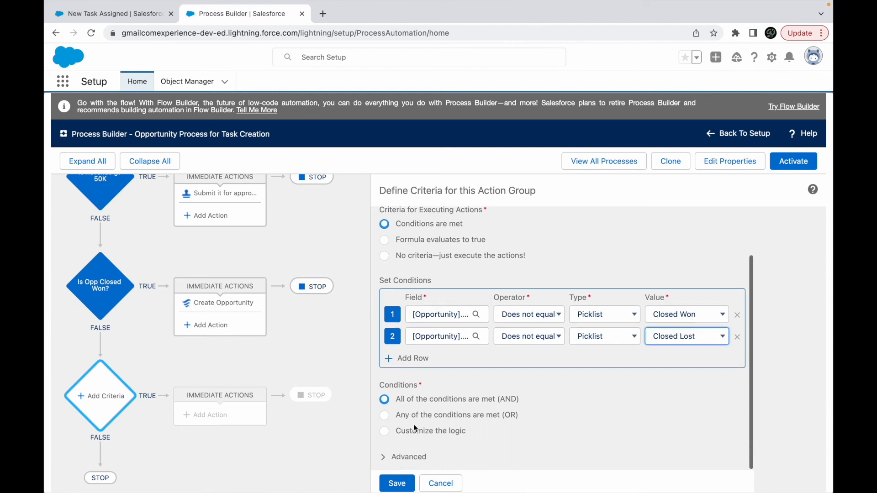
click(391, 432)
scroll(397, 432, down, 2)
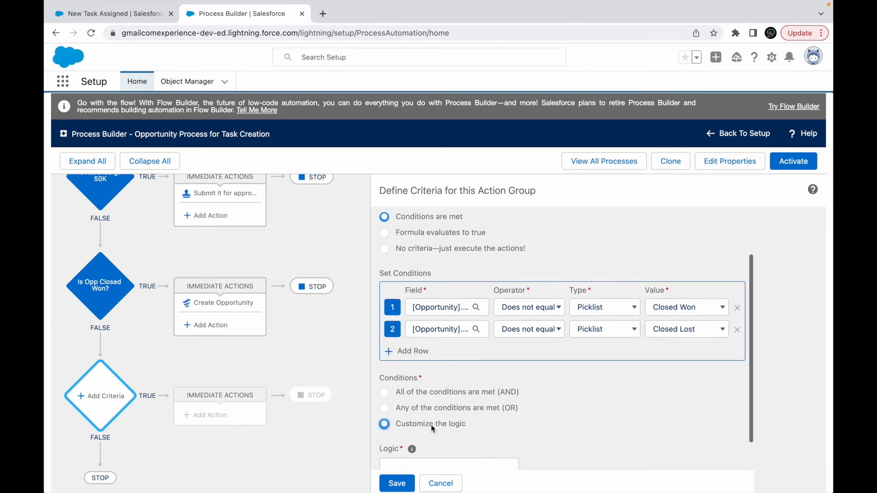
click(398, 433)
text(1 AND 2)
key(ctrl+a)
text(1)
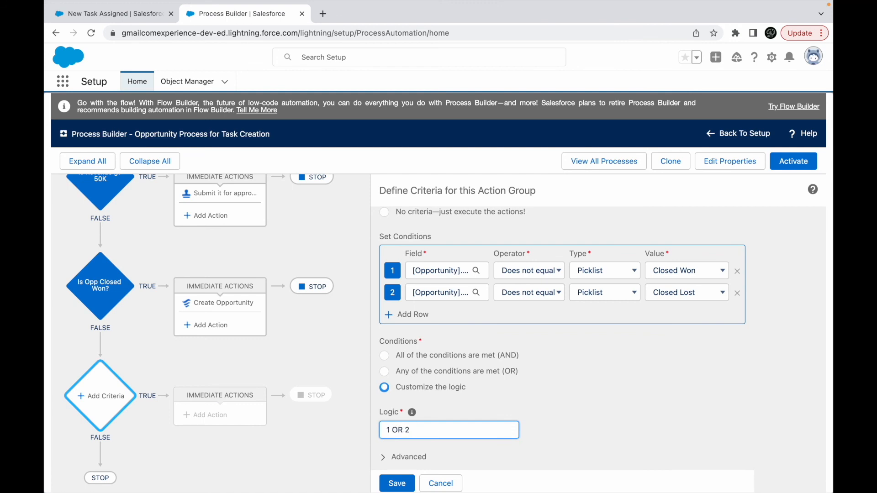
key(super+a)
key(Right)
scroll(557, 382, up, 1)
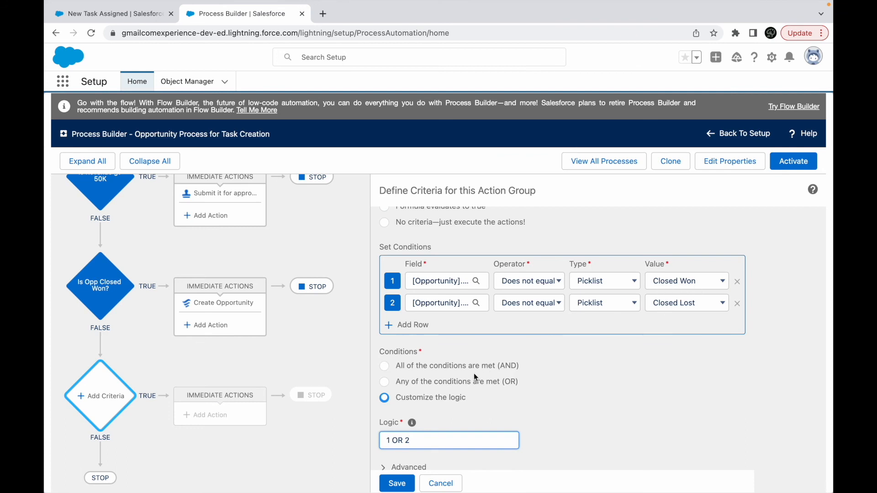
click(431, 369)
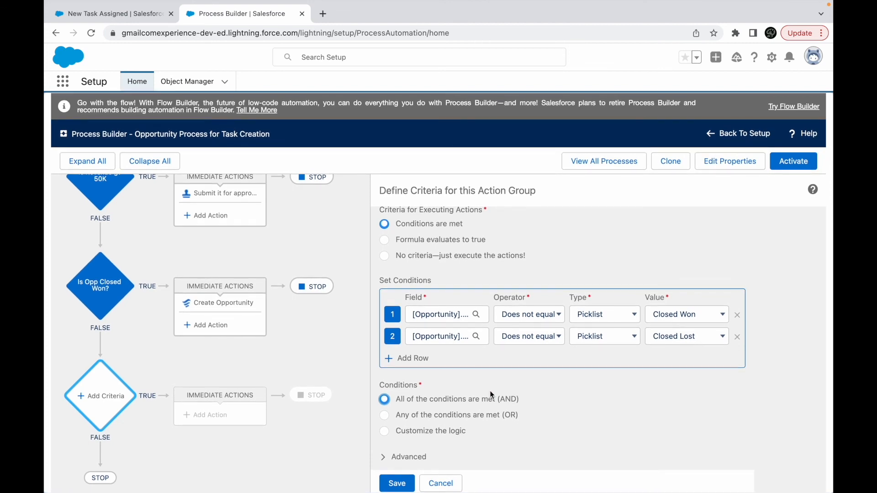
- Set the still-open criteria to execute actions only when specified changes are made to the record, and save it
click(397, 455)
click(384, 458)
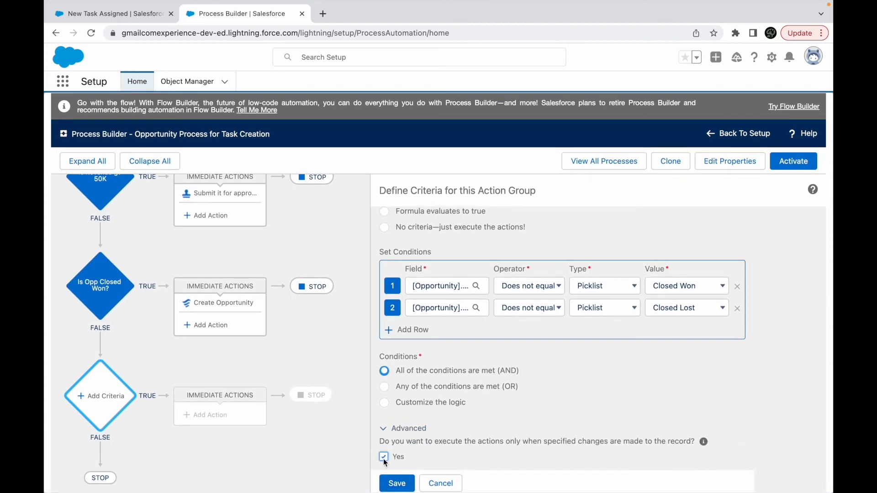
click(397, 483)
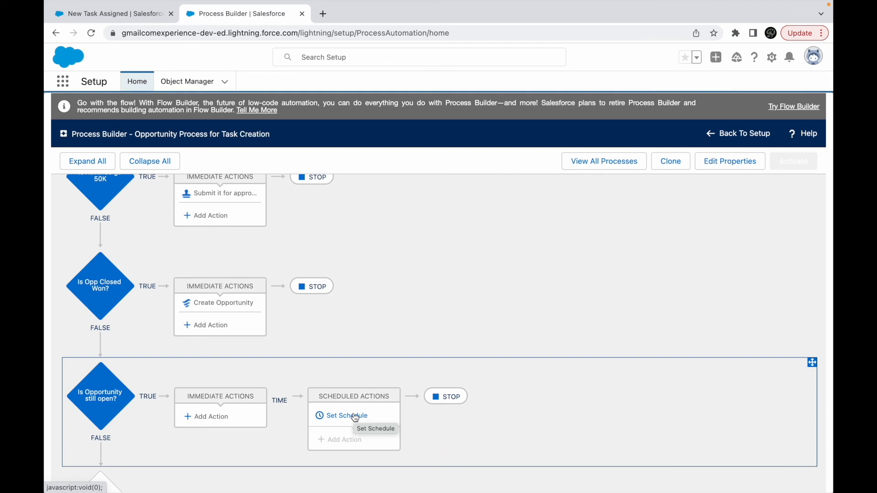
- Set the schedule for the Is Opportunity still open? criteria to 5 Days Before CloseDate and save it
click(356, 416)
click(486, 234)
text(5)
click(581, 228)
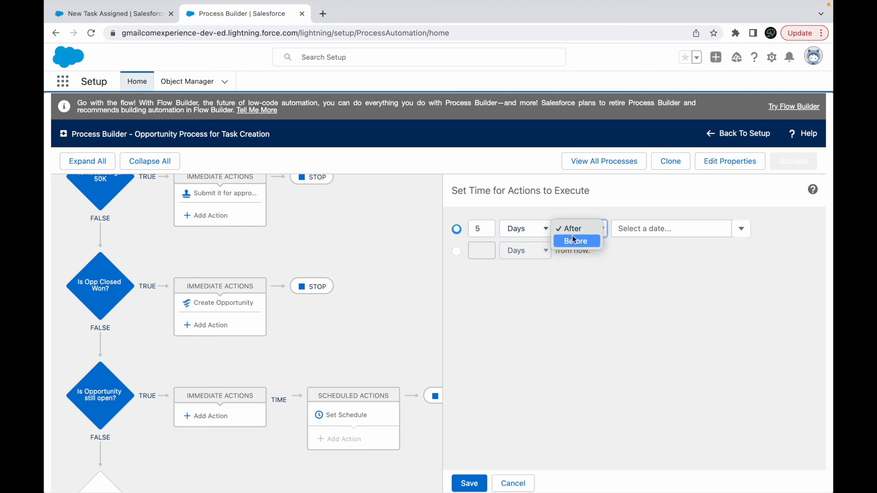
click(578, 241)
click(636, 231)
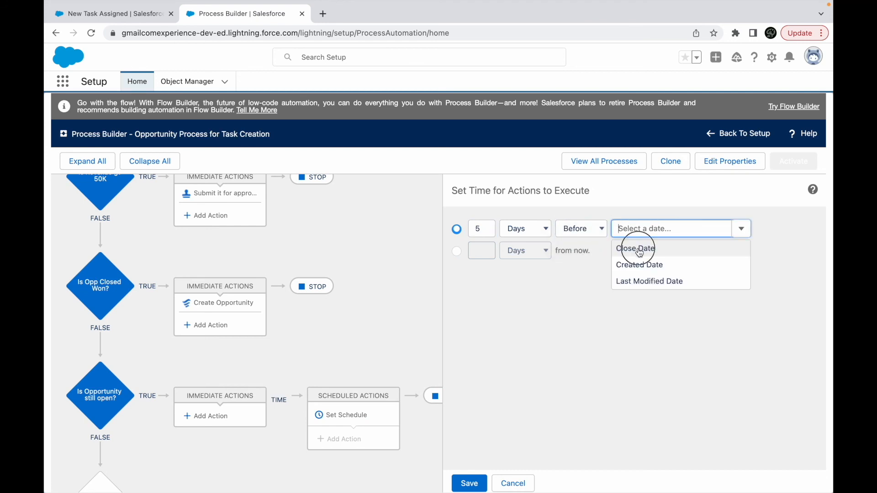
click(637, 248)
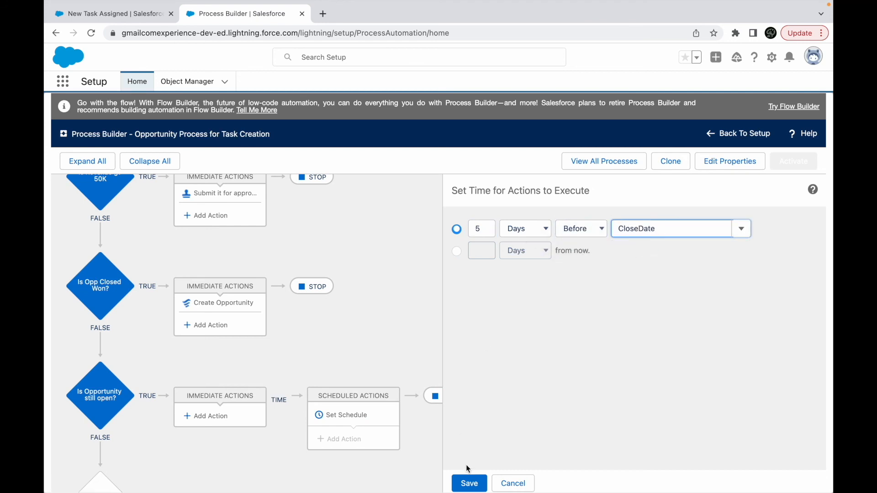
click(468, 484)
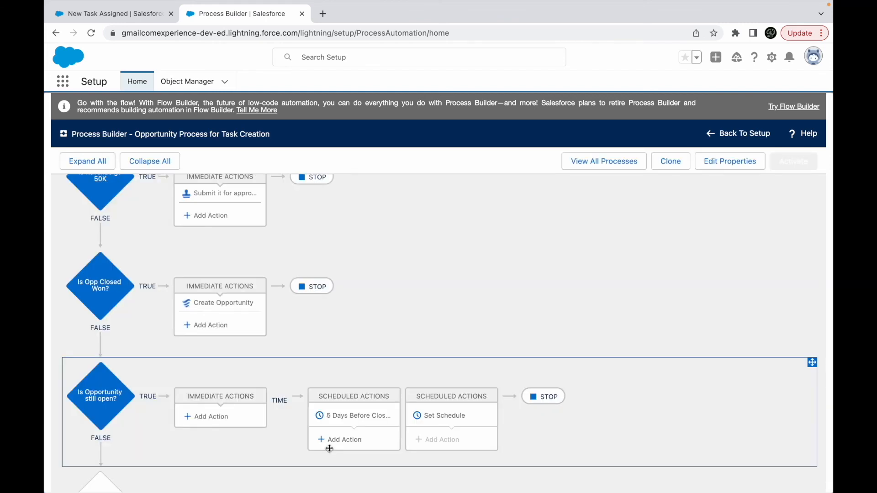
- Start an Email Alerts action named "Send Email to Owner" under the 5 Days Before CloseDate schedule
click(352, 440)
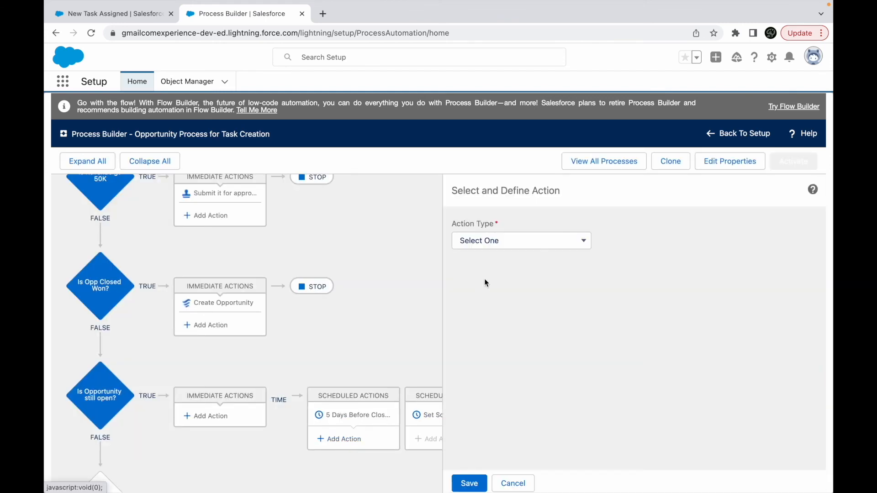
click(494, 242)
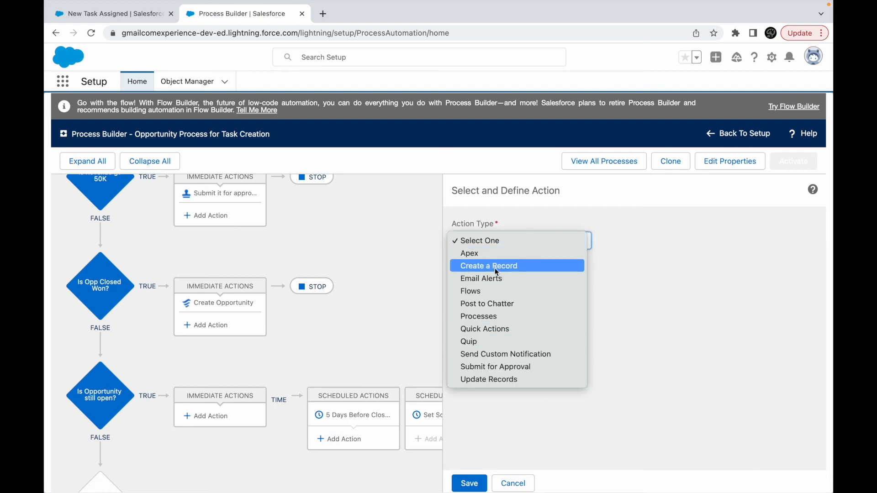
click(479, 278)
click(480, 283)
text(Send Email to Owner)
- Search the action's available email alerts for "Email" and for "Opp"
click(493, 329)
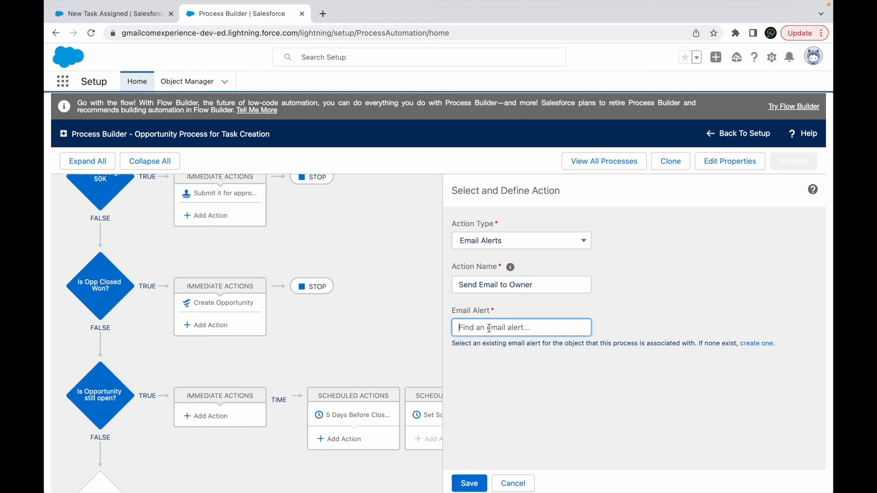
text(Email)
key(BackSpace)
key(BackSpace)
key(BackSpace)
key(BackSpace)
text(Opp)
key(BackSpace)
key(BackSpace)
key(BackSpace)
- Open Setup in a separate tab, find "email alert", and display the list of all email alerts
click(137, 17)
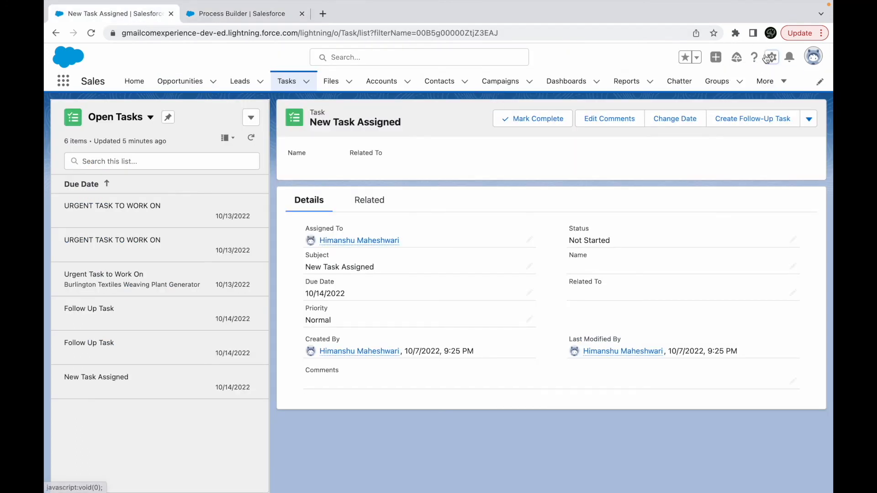
click(771, 57)
click(741, 91)
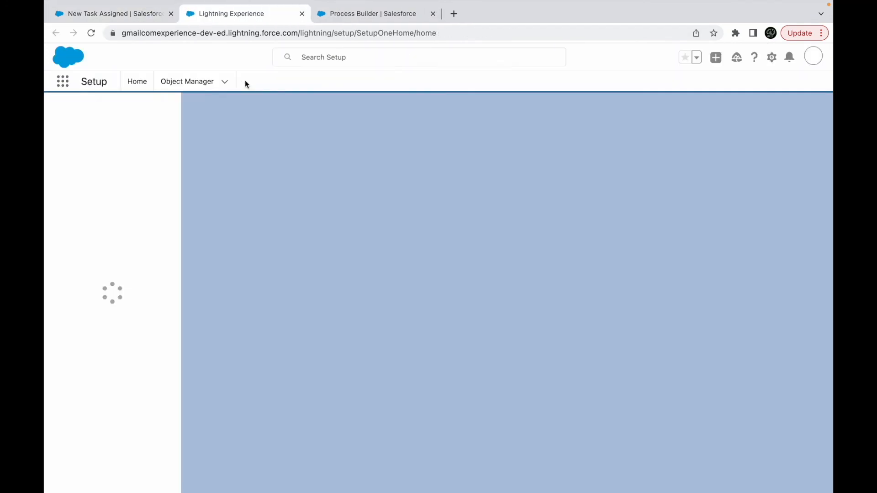
click(108, 110)
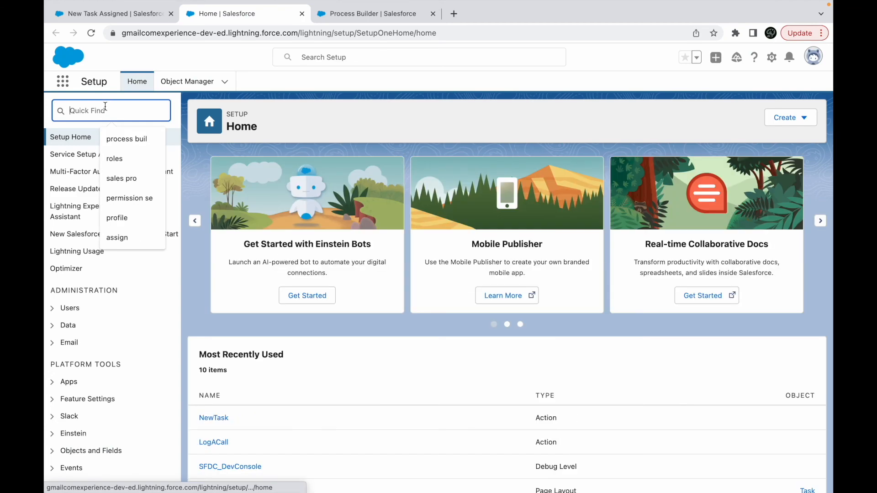
text(email alert)
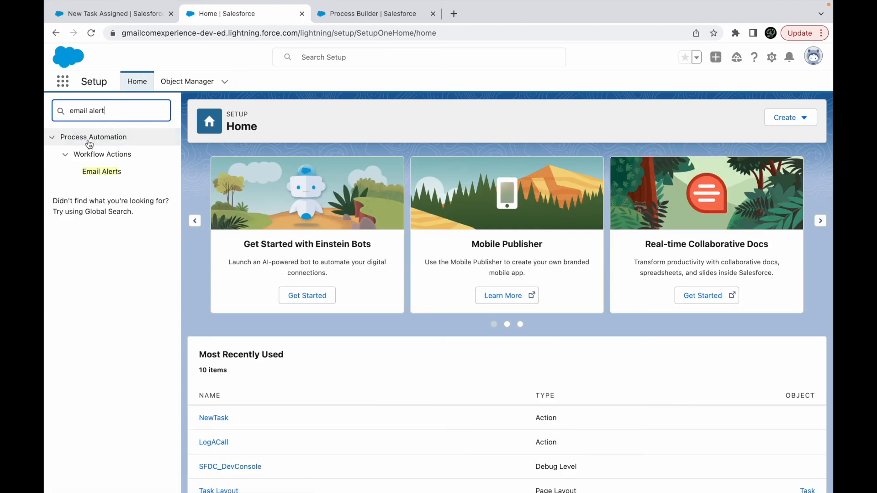
click(97, 173)
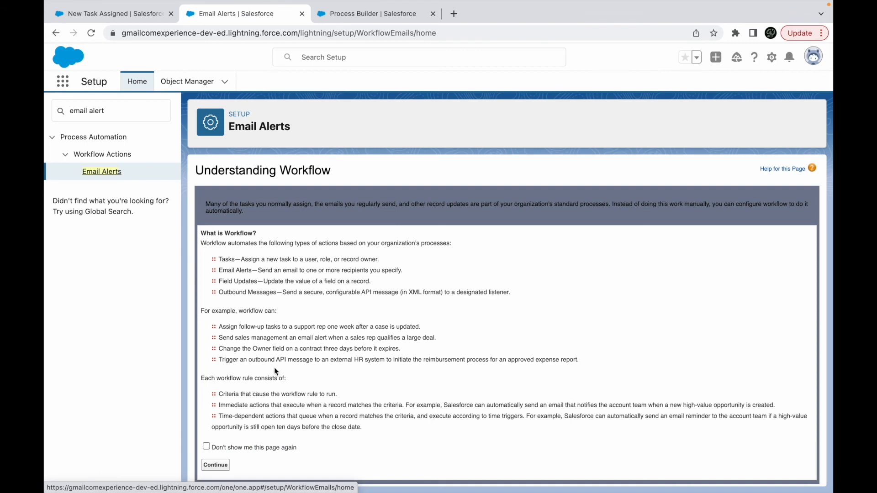
click(215, 465)
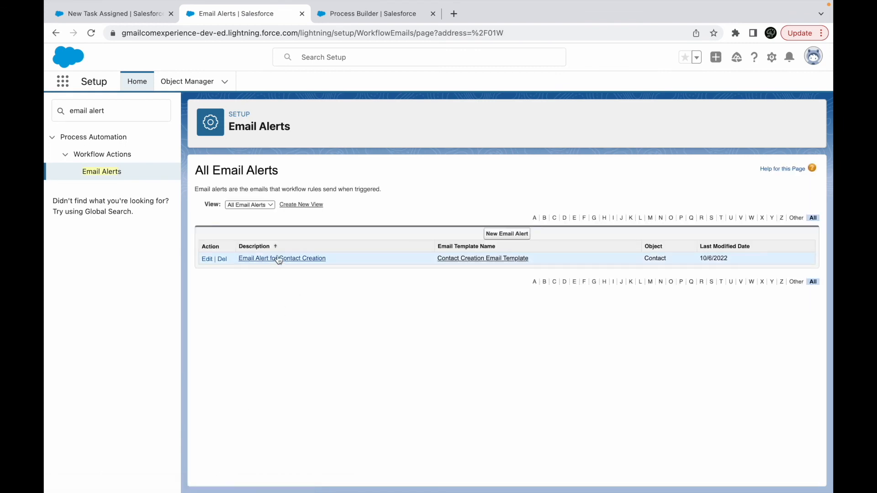
- Return to the process and search the action's email alerts for "Email_Alert", clearing the search at the end
click(369, 14)
click(501, 327)
text(Email)
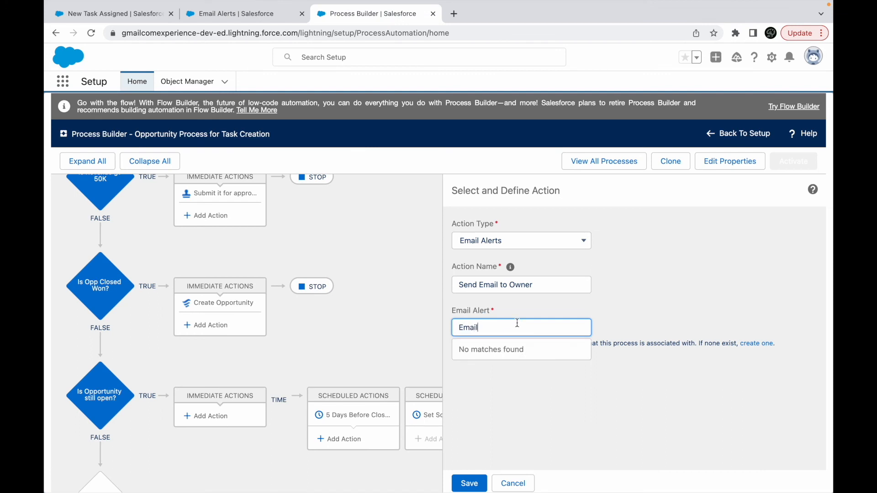
text(_Alert)
key(ctrl+a)
key(BackSpace)
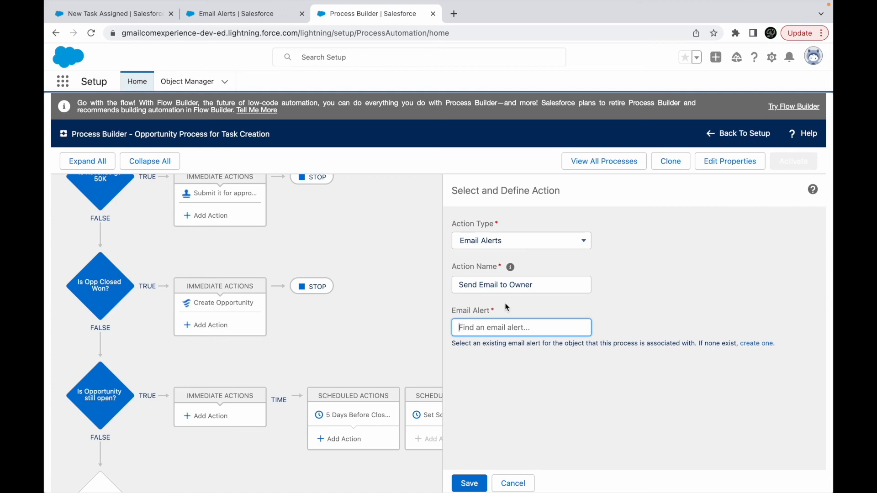
- Create a new email alert in Setup with the description "Opportunity Alert" and Opportunity as its object
click(257, 20)
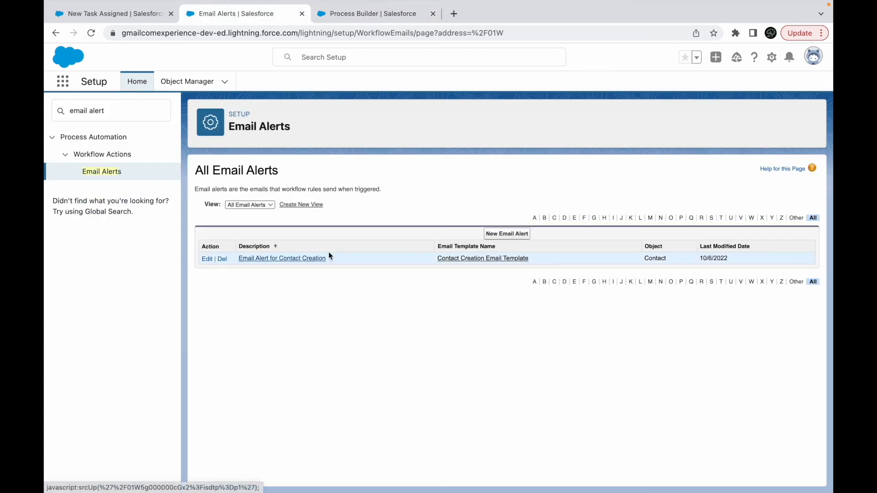
click(521, 234)
click(309, 246)
text(Opportunity Alert)
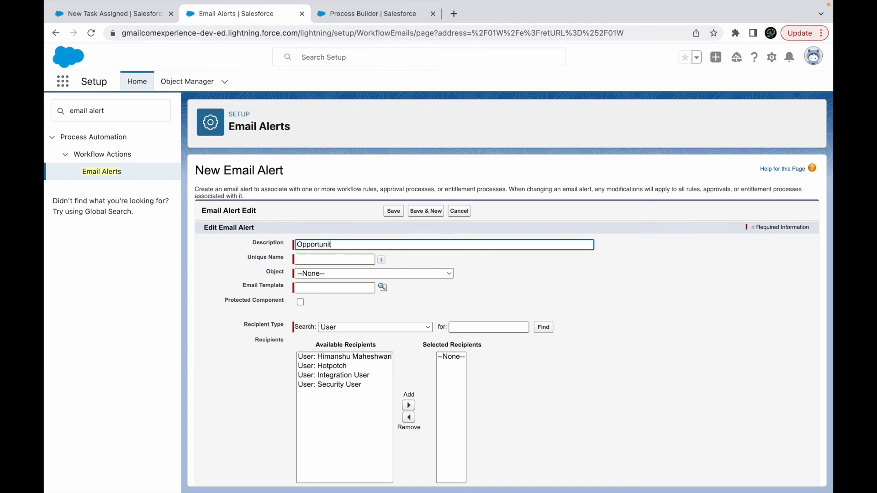
click(309, 274)
scroll(320, 430, down, 10)
scroll(352, 418, down, 10)
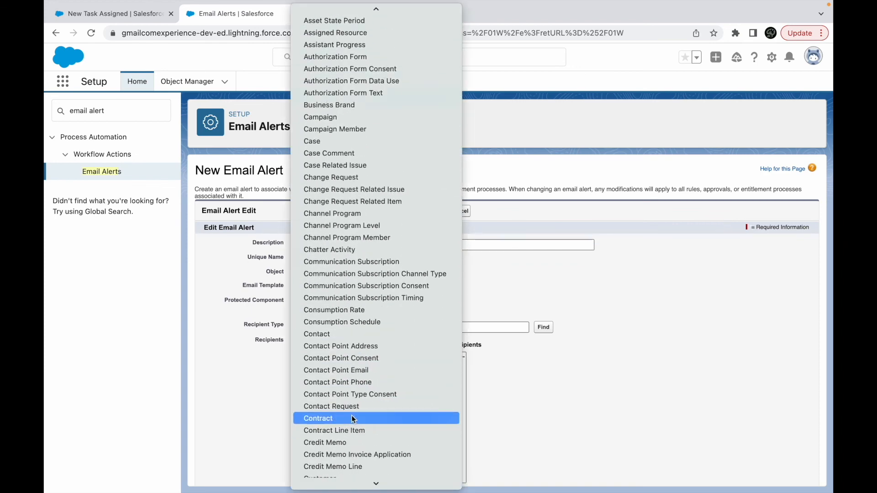
scroll(353, 419, down, 15)
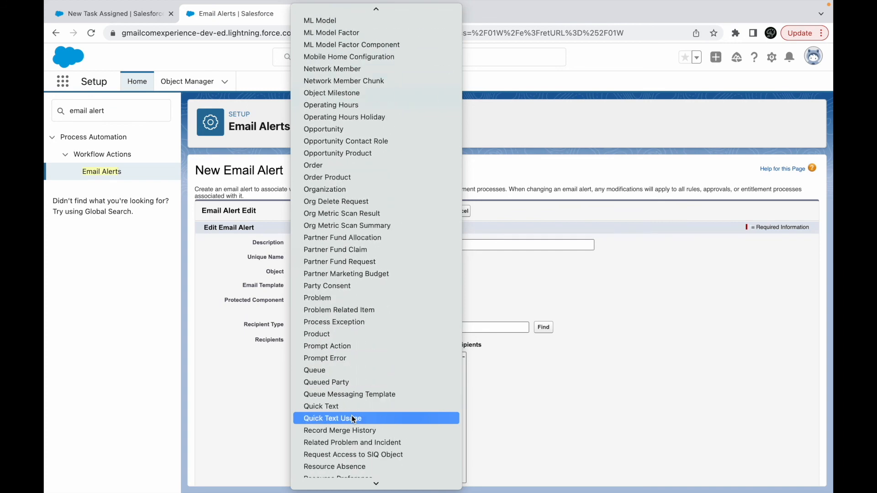
scroll(353, 419, up, 1)
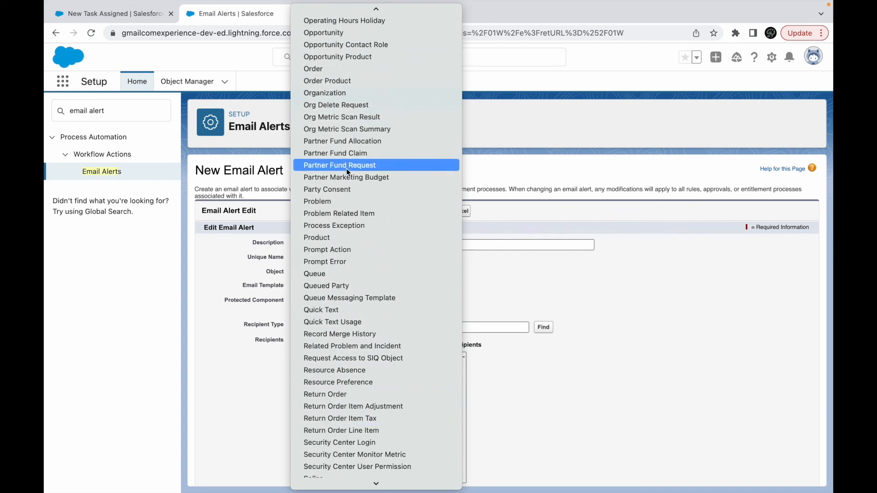
click(331, 34)
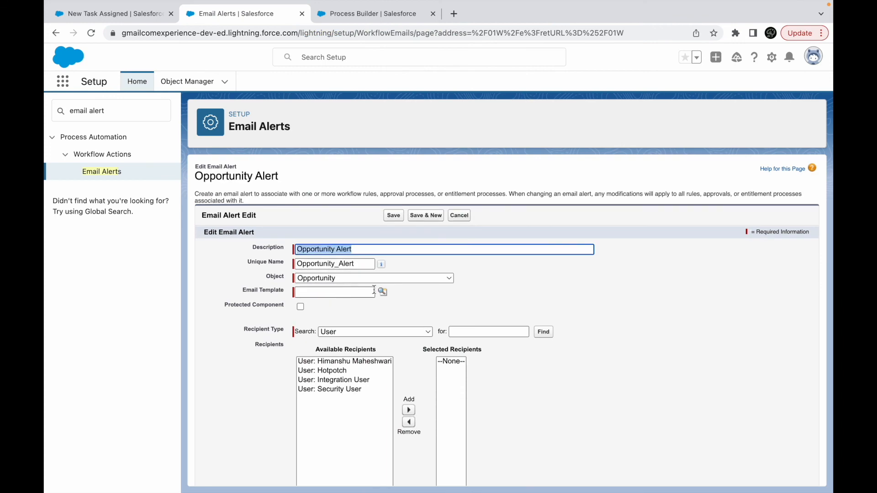
- Assign Contact Creation Email Template to the Opportunity Alert, add the owner's user as recipient, and save the alert
click(384, 288)
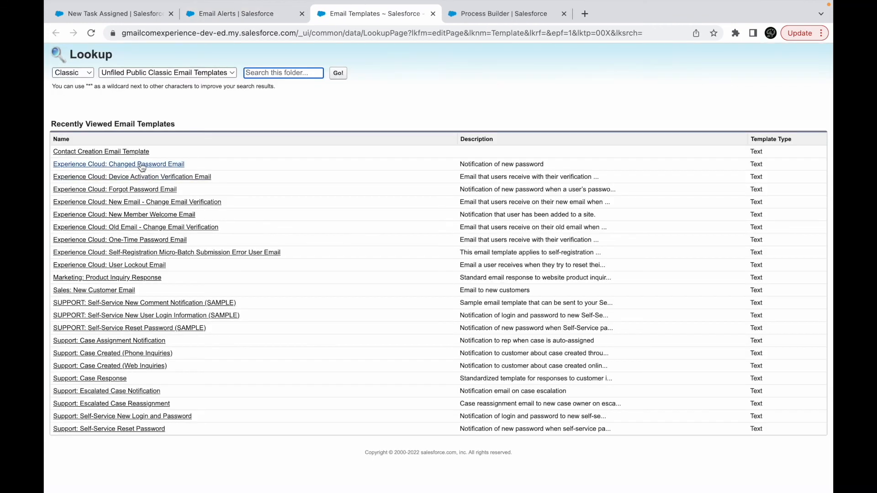
click(122, 153)
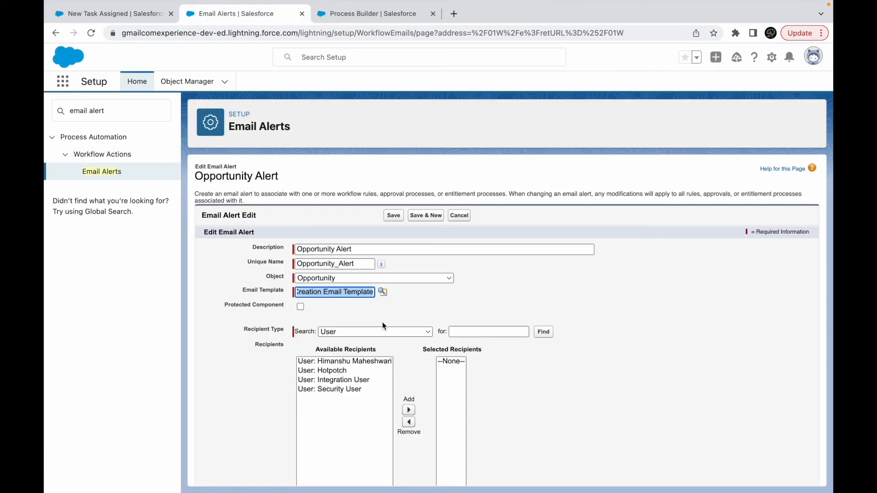
click(367, 363)
click(408, 410)
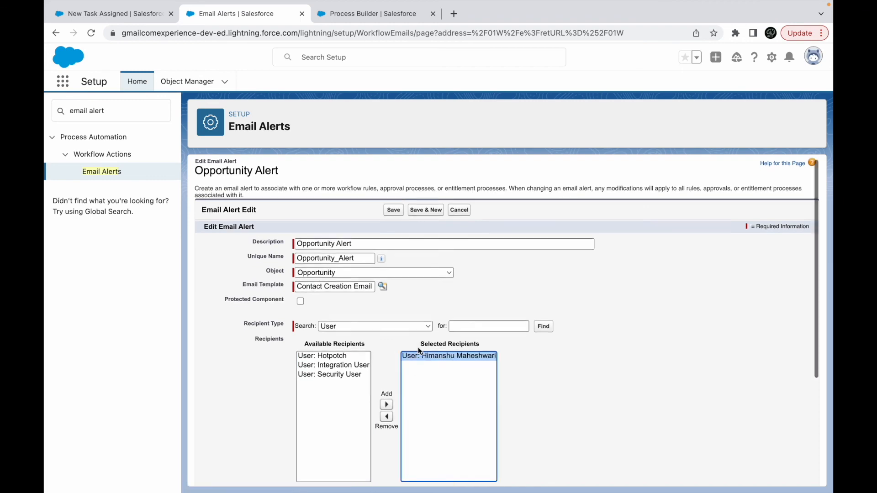
scroll(418, 347, down, 4)
click(392, 471)
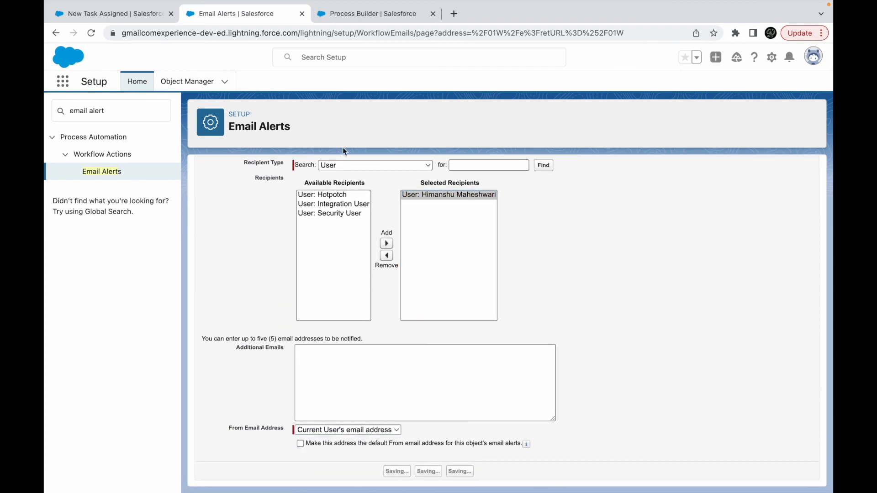
- Reload Process Builder and reopen Opportunity Process for Task Creation
click(119, 17)
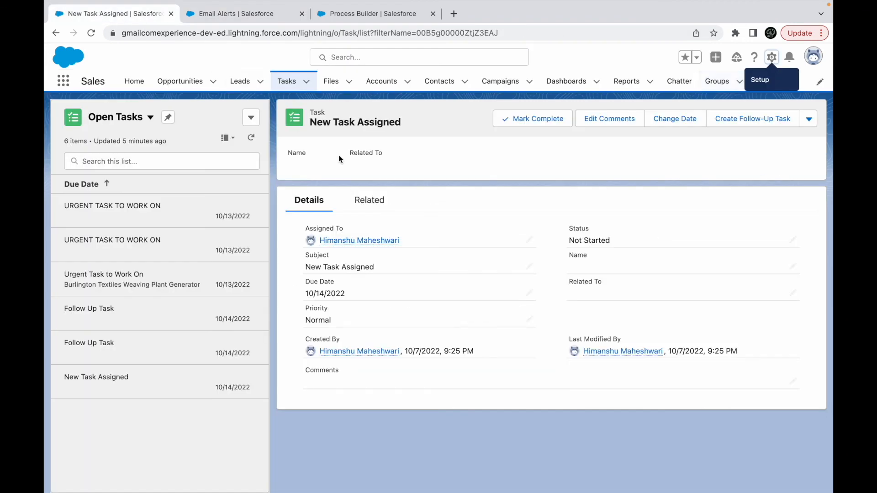
click(372, 13)
click(503, 483)
key(super+r)
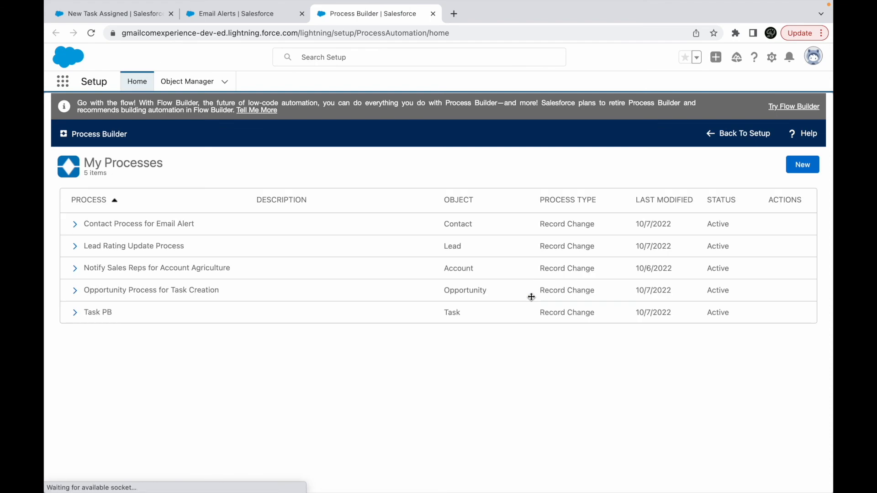
click(136, 291)
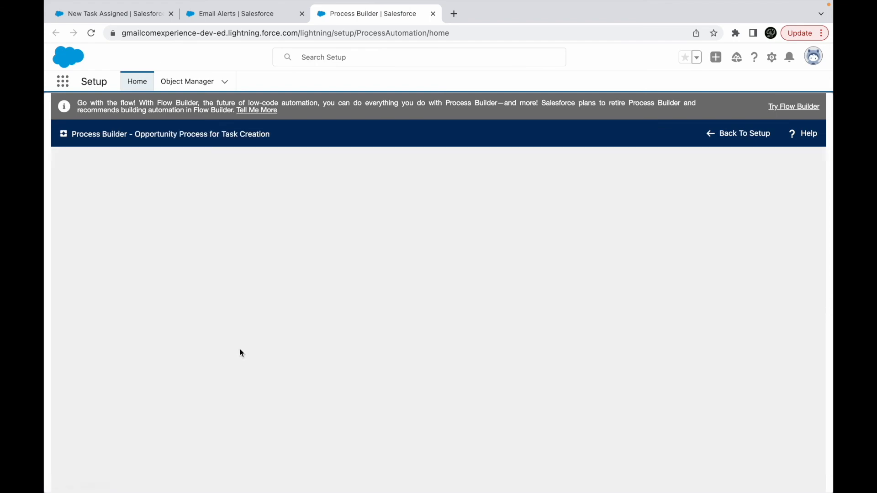
- Add an Email Alerts action named "Alert Owner" using Opportunity_Alert to the 5 Days Before CloseDate schedule, and save it
scroll(397, 360, down, 9)
scroll(369, 403, down, 3)
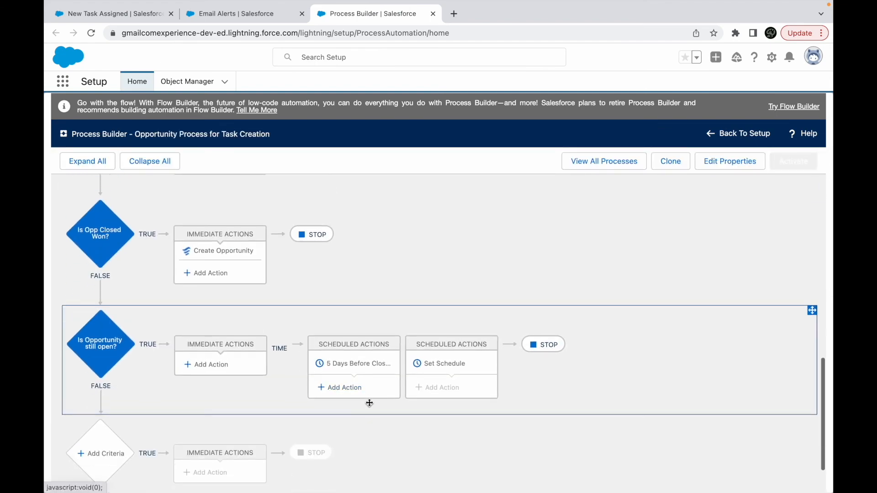
click(348, 386)
click(493, 243)
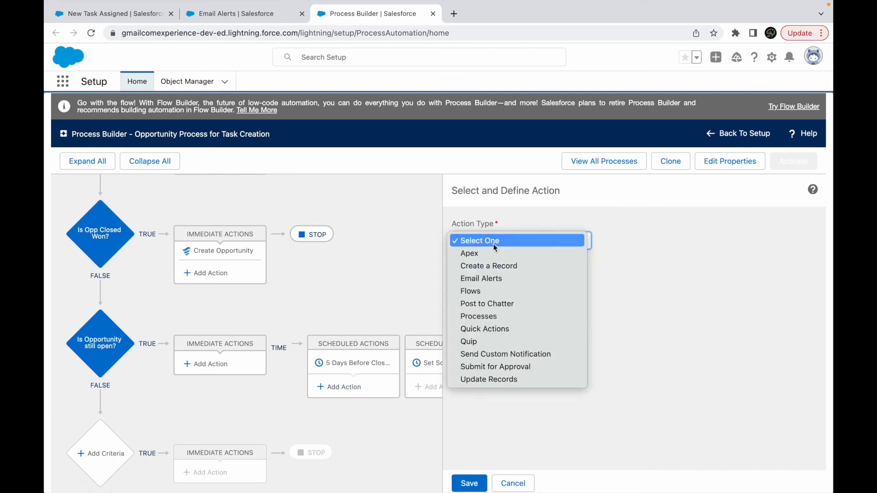
click(480, 278)
click(473, 325)
text(Opp)
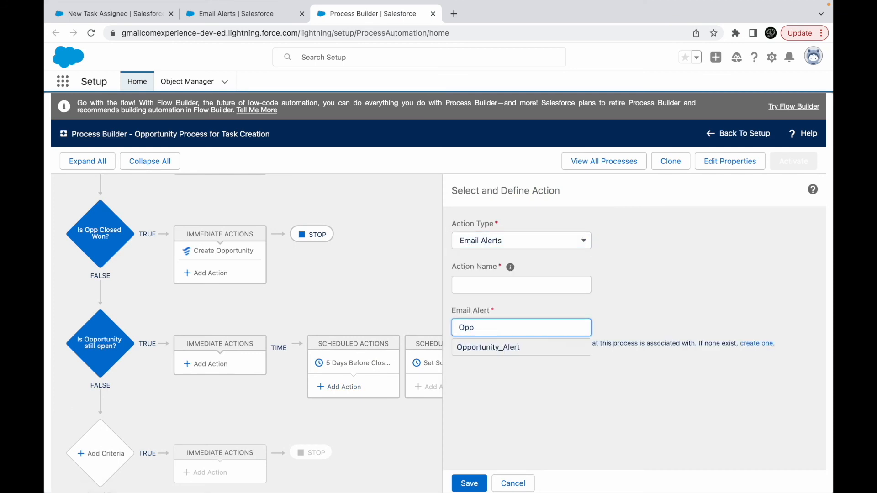
click(485, 348)
click(486, 283)
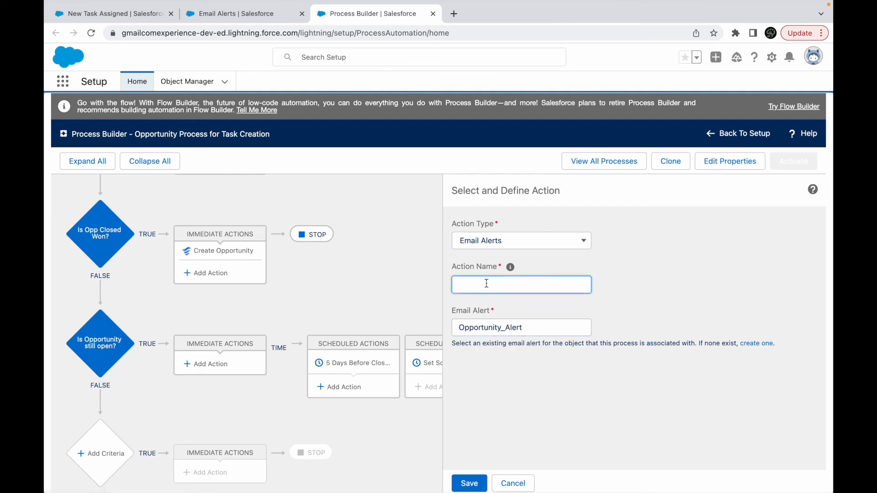
text(Alert Owner)
click(468, 483)
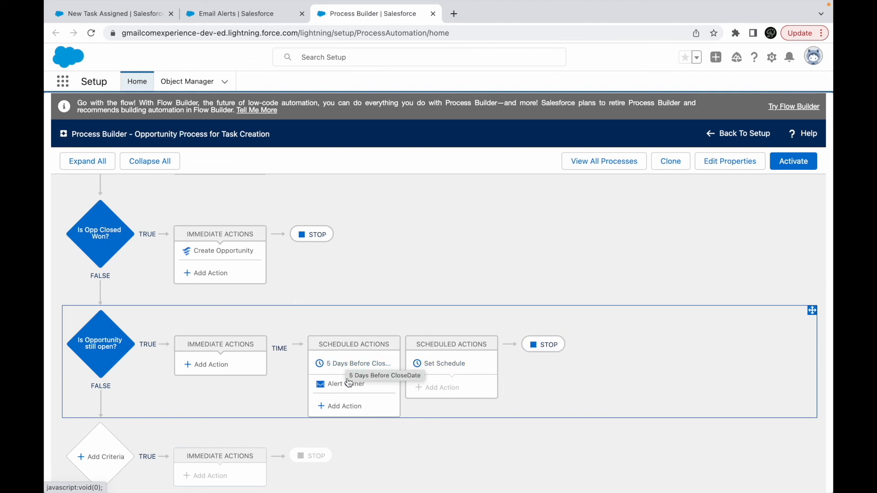
- Activate Opportunity Process for Task Creation and confirm the activation
click(788, 167)
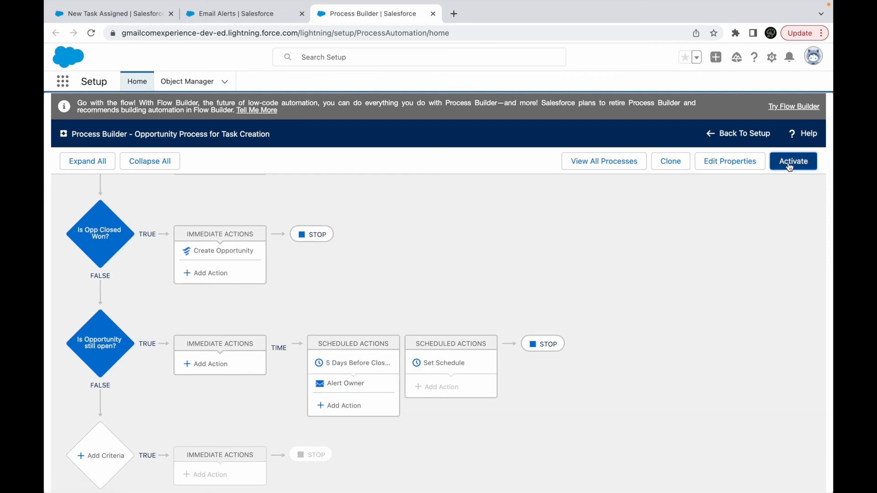
click(591, 346)
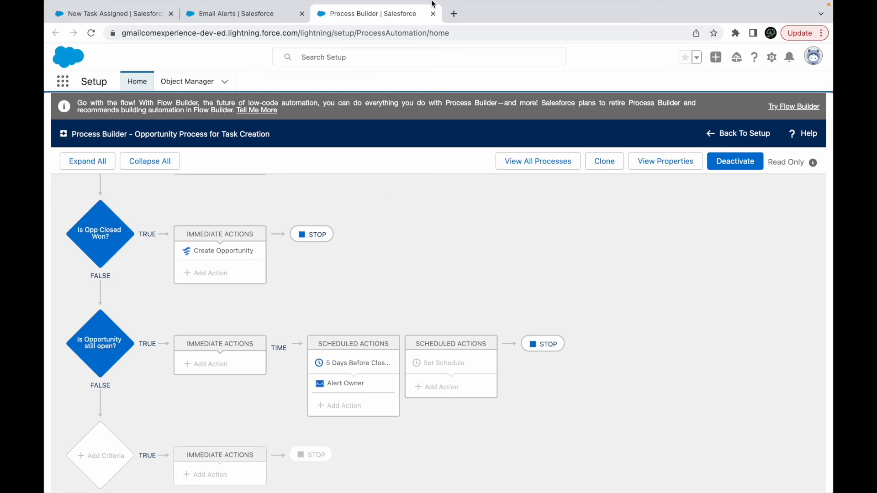
- Switch to the Keynote presentation and show the slide listing the considerations for scheduled actions
key(ctrl+Up)
click(436, 48)
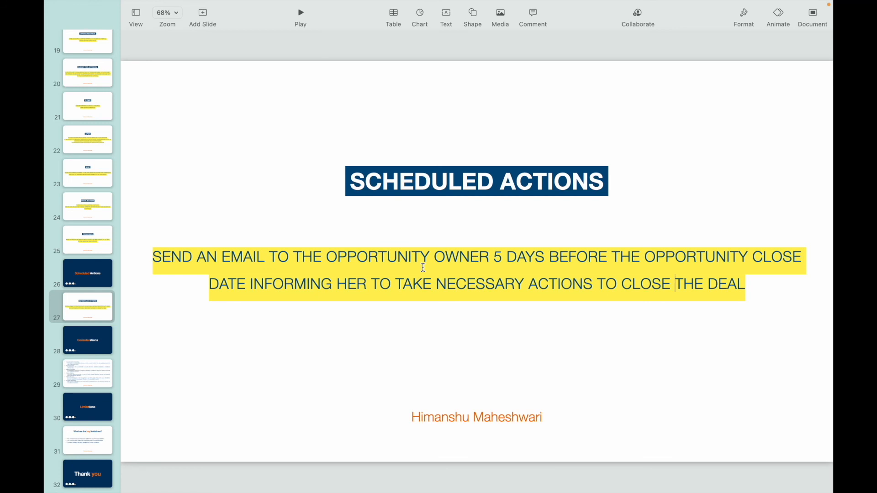
click(96, 340)
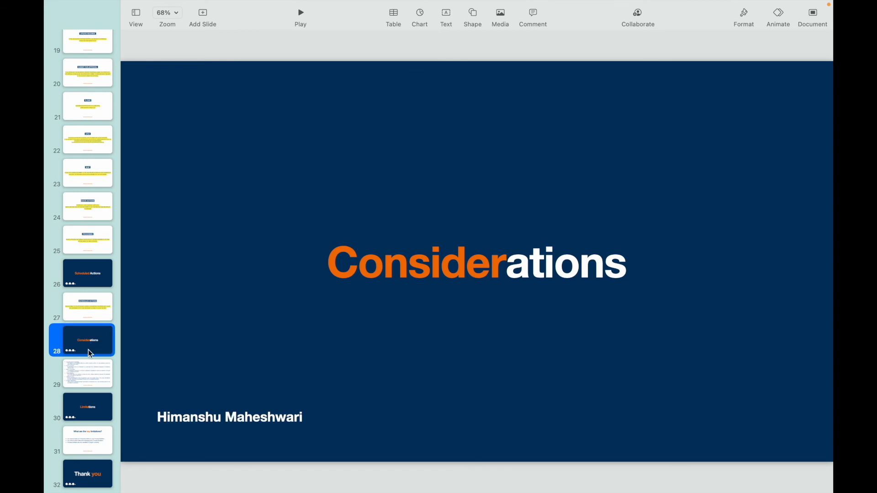
click(86, 378)
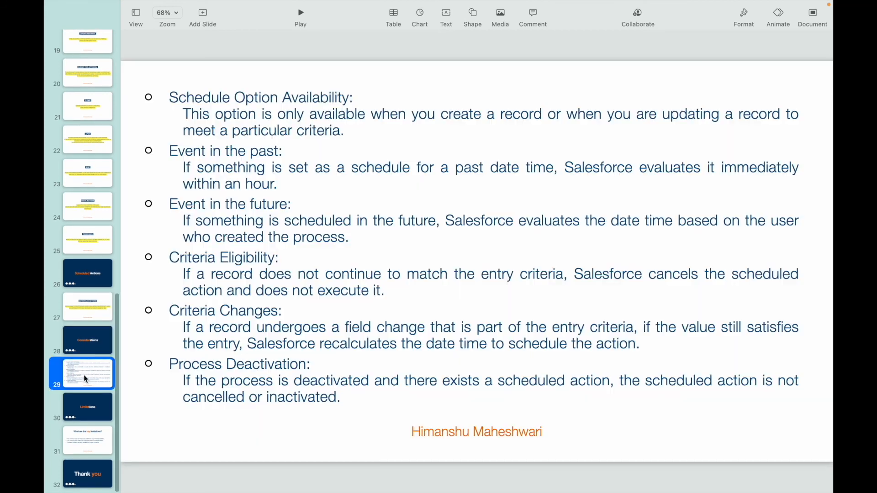